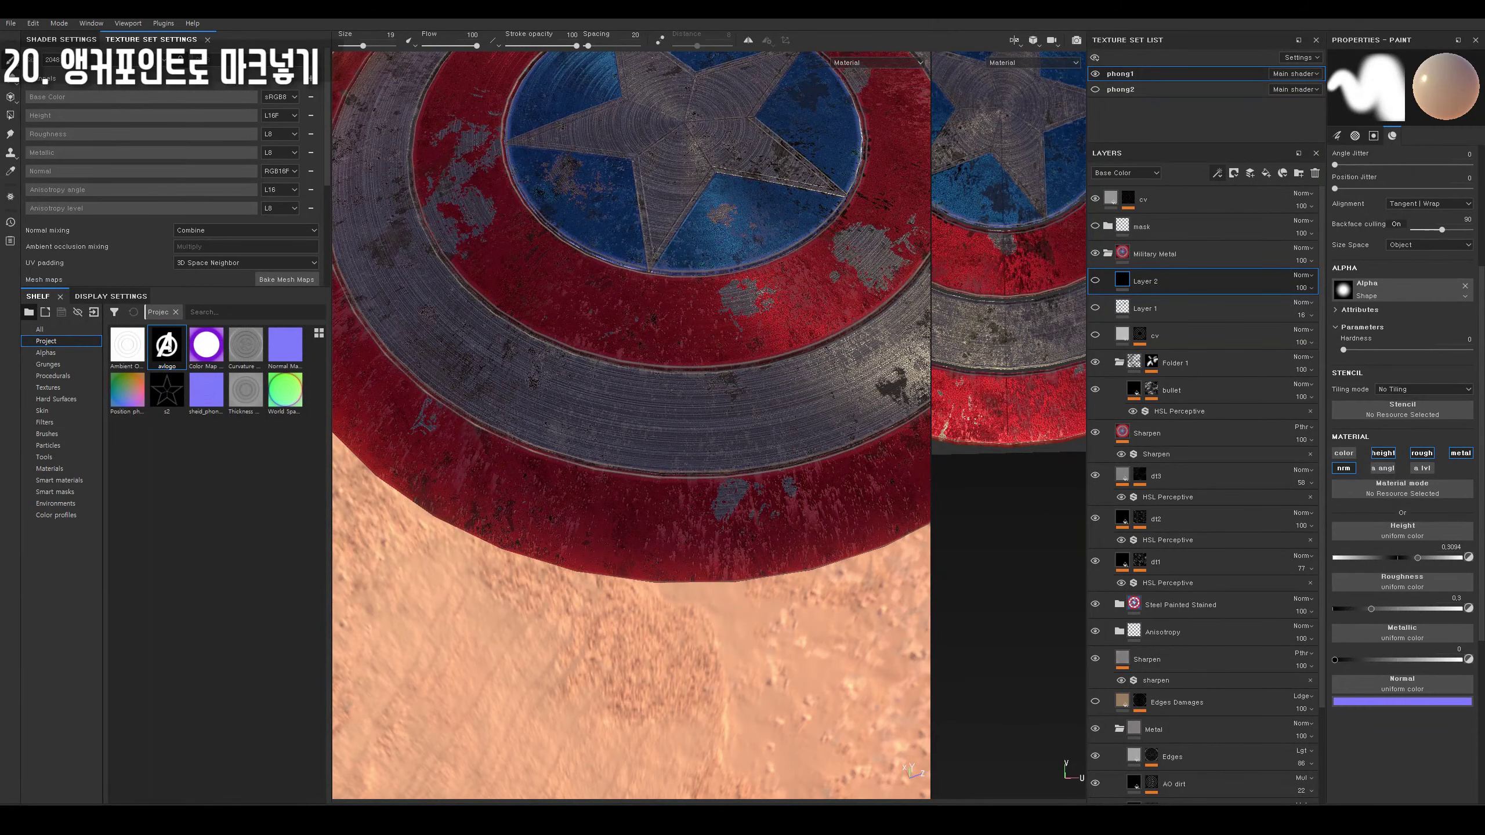
Add a new paint layer and a fill layer with a red base colour.
{"action": "left_click", "coordinate": [1250, 173]}
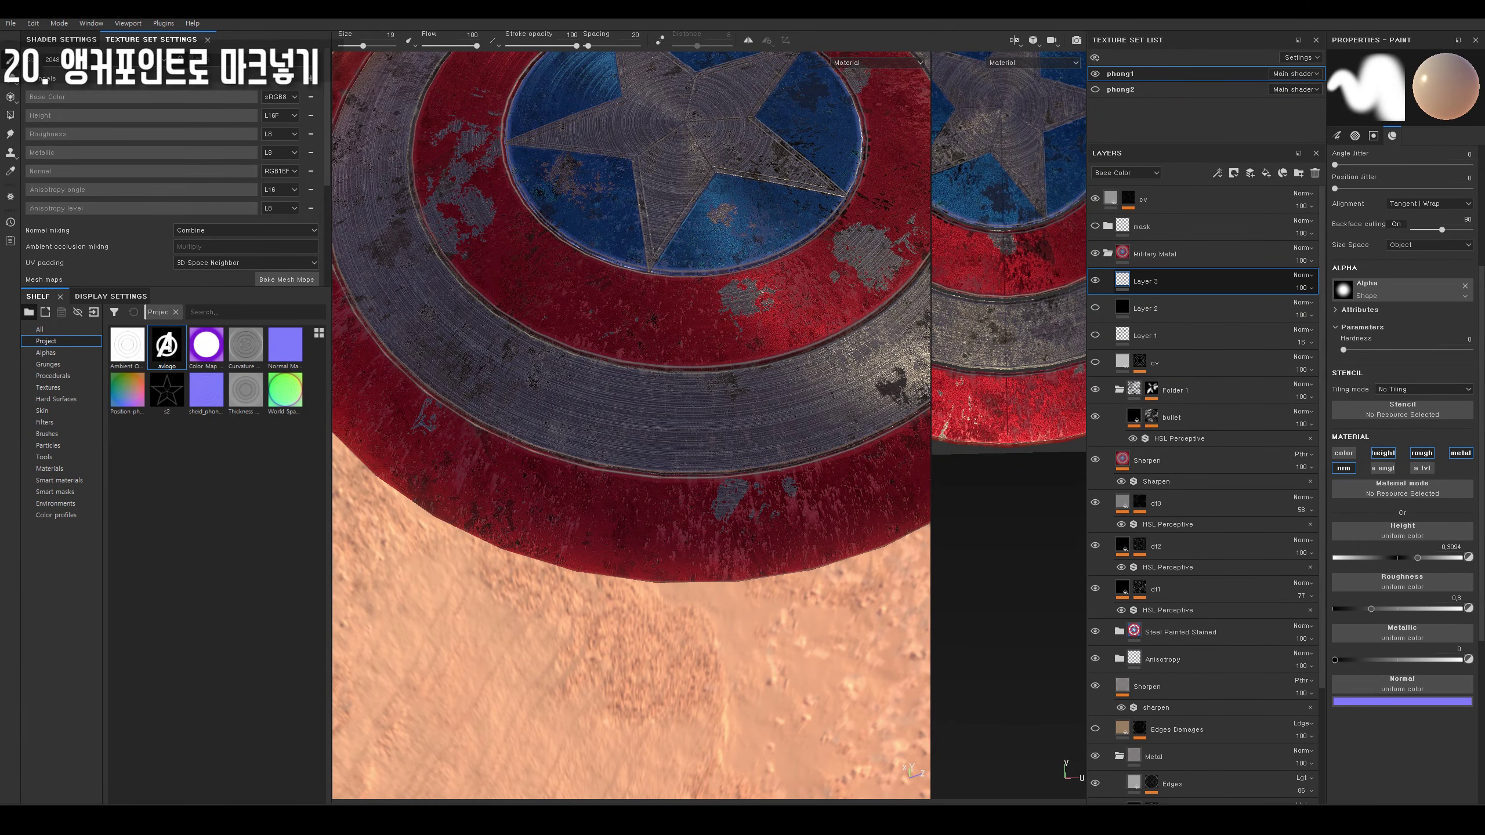
{"action": "left_click", "coordinate": [1266, 173]}
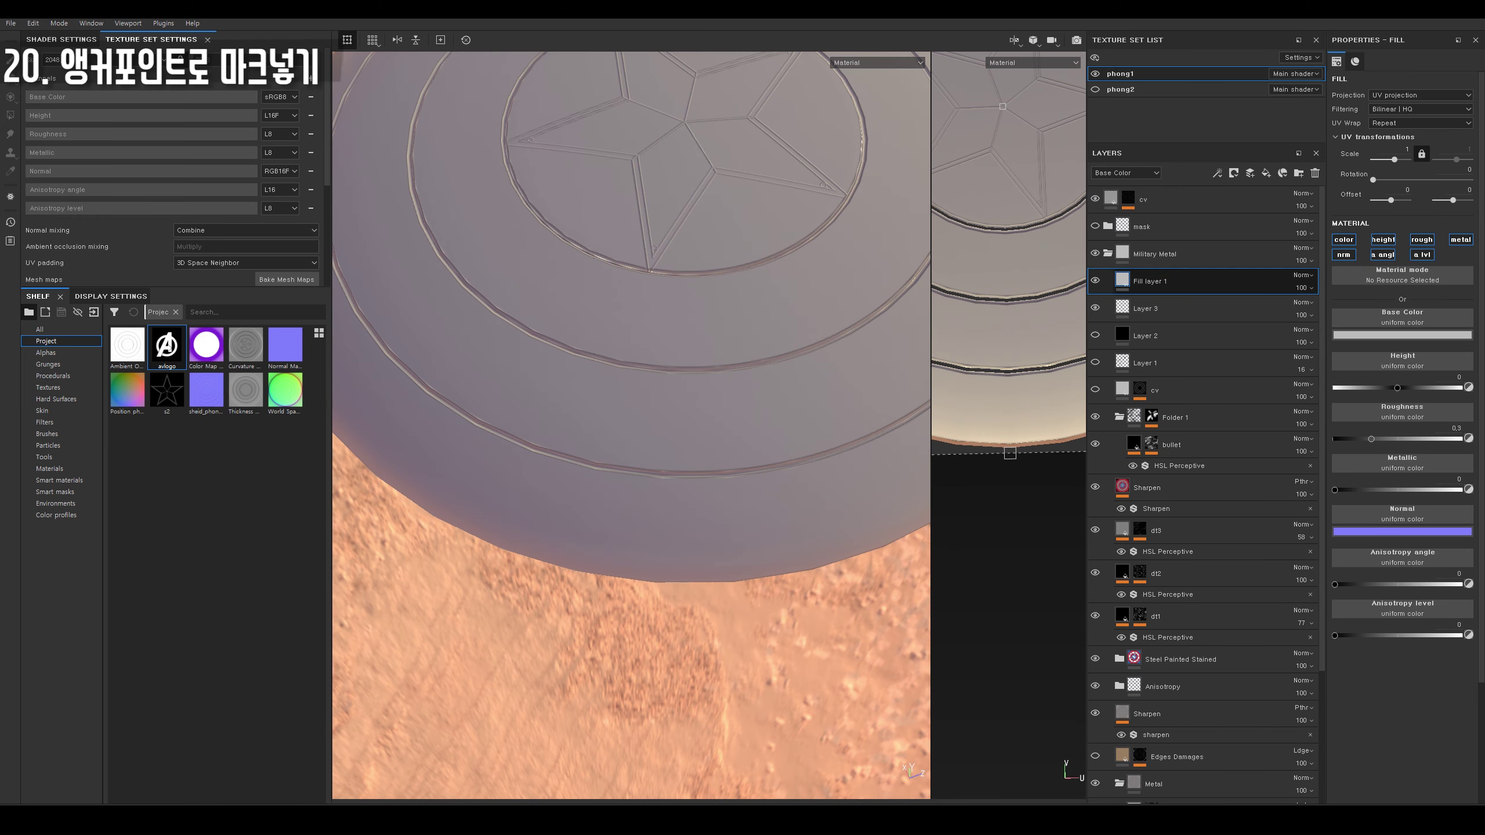
{"action": "left_click", "coordinate": [1402, 335]}
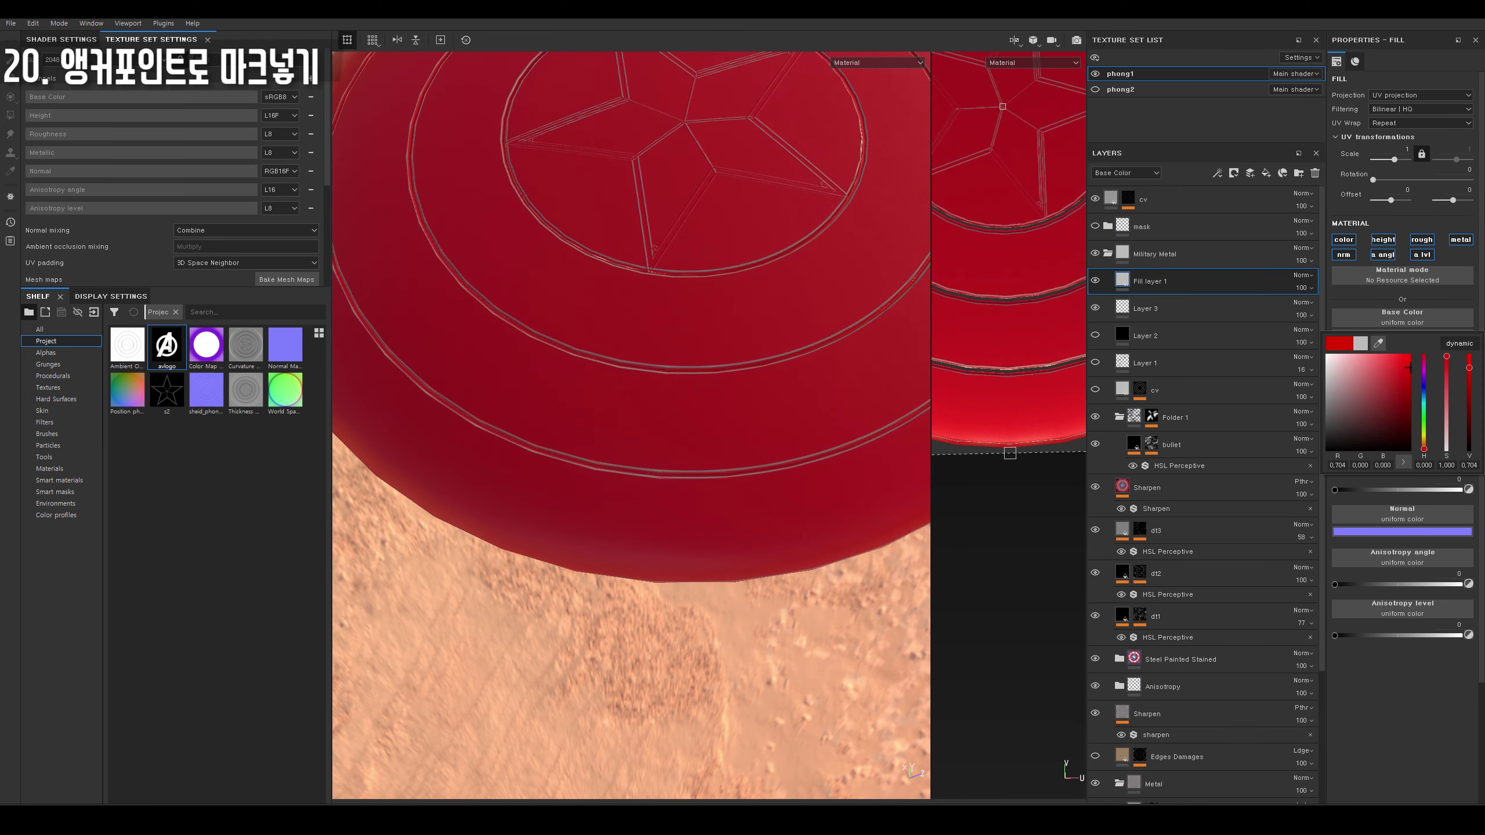
Give the red fill layer a black mask with a Metal Edge Wear generator at wear 0.9.
{"action": "right_click", "coordinate": [1145, 284]}
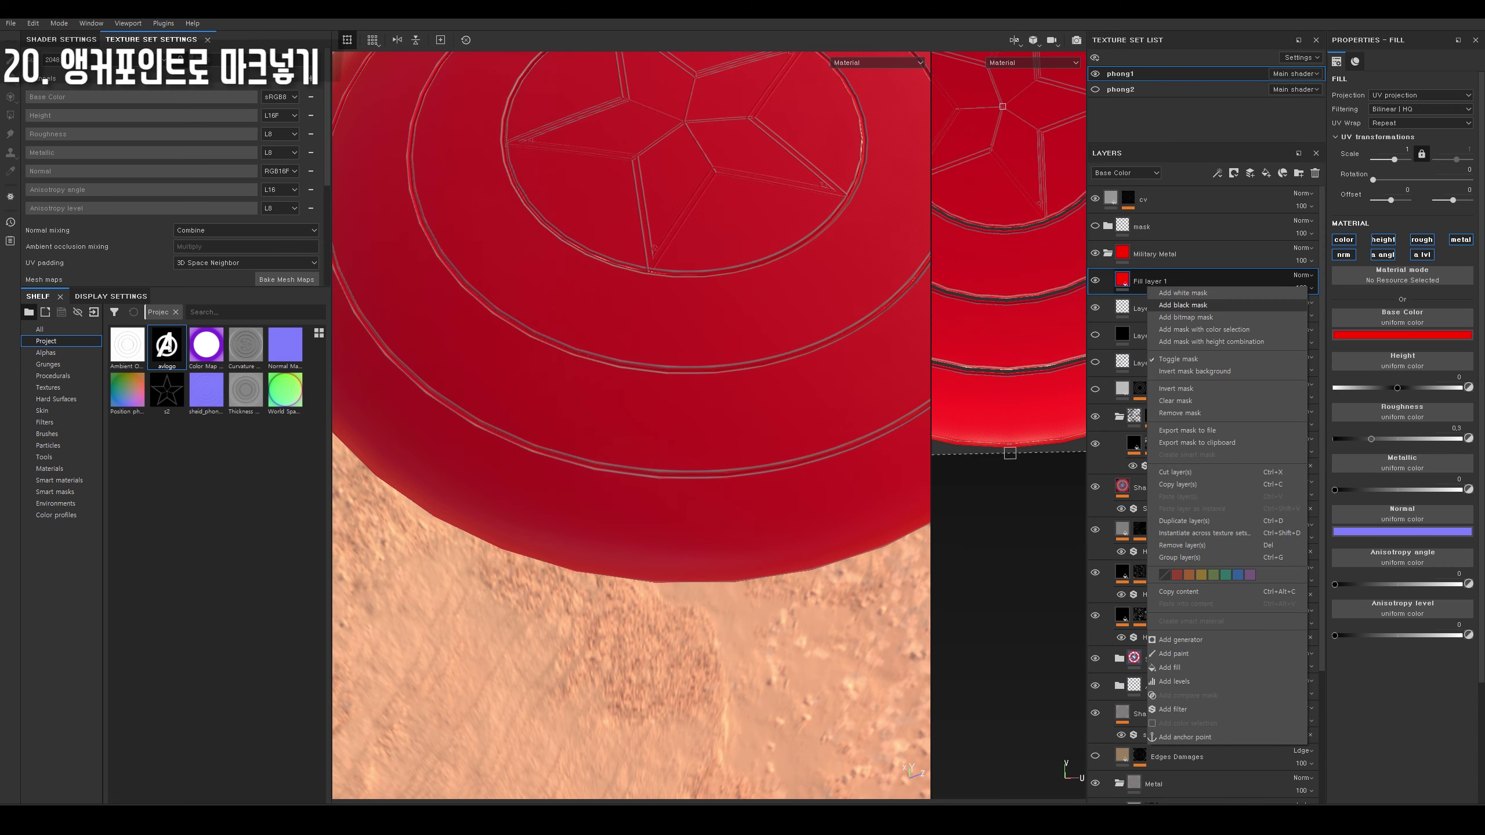
{"action": "left_click", "coordinate": [1174, 300]}
{"action": "left_click", "coordinate": [1172, 498]}
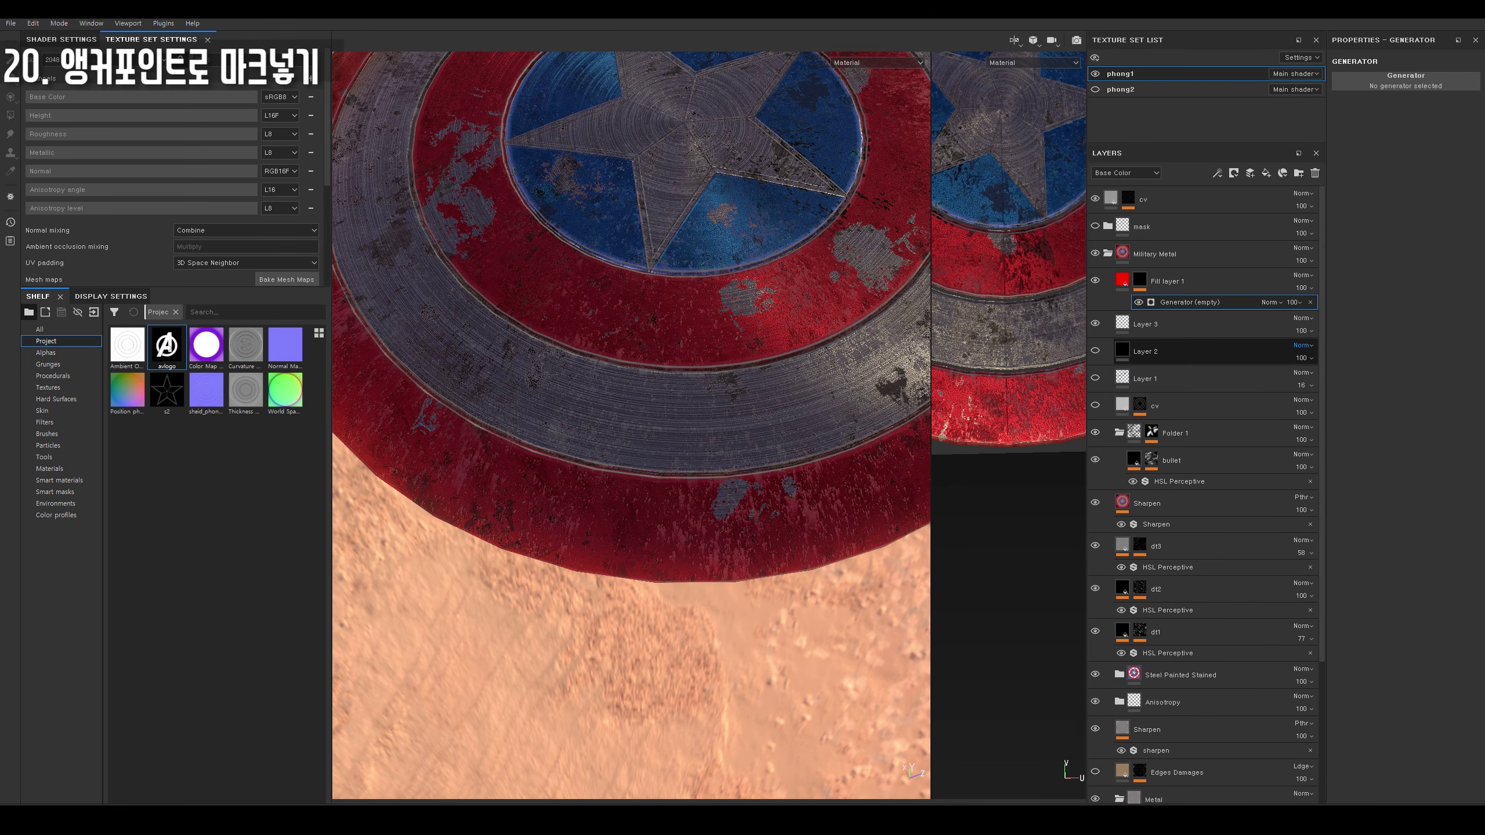
{"action": "left_click", "coordinate": [1405, 82]}
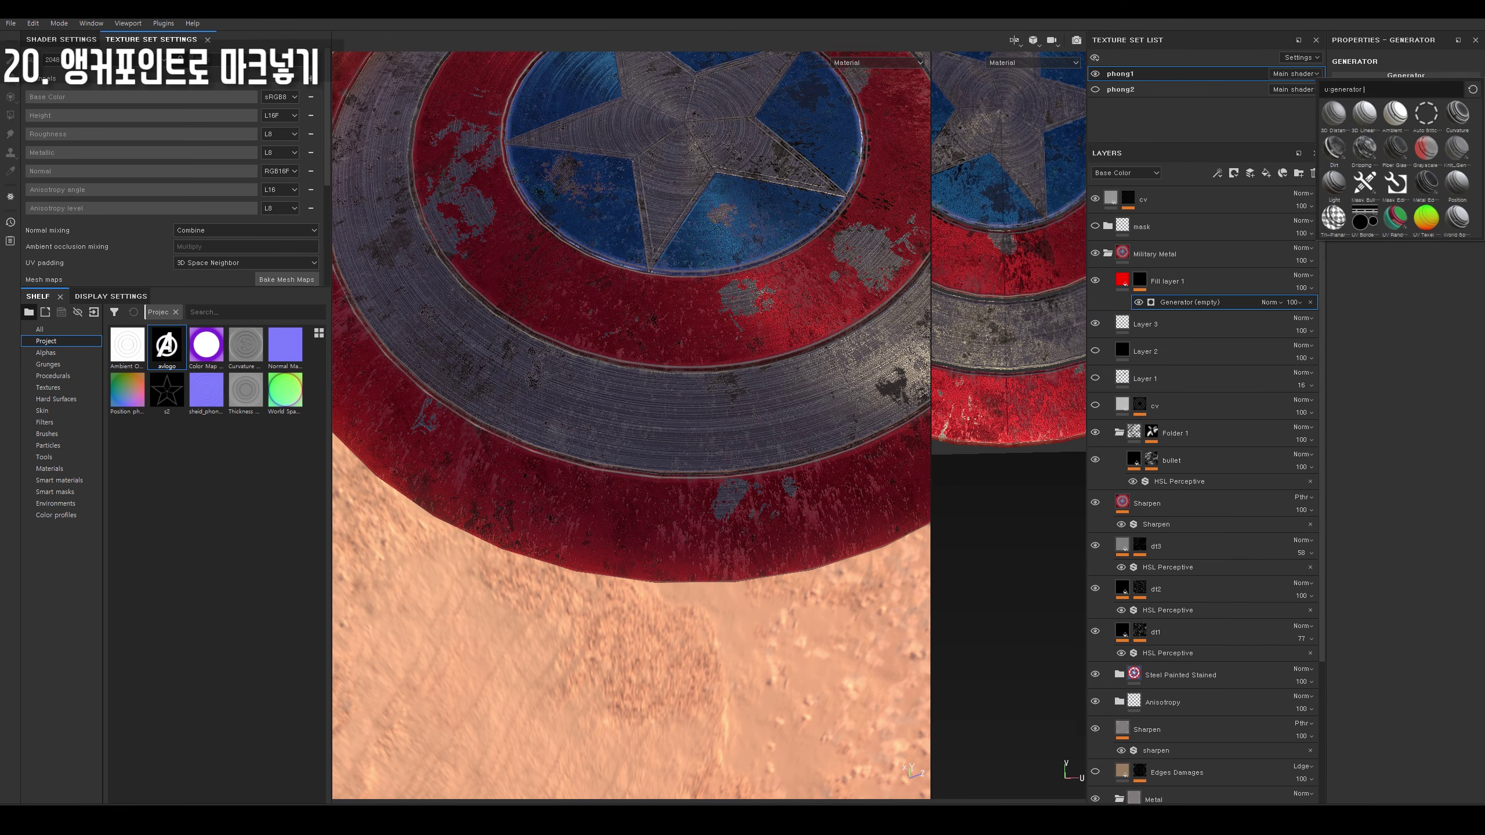
{"action": "left_click", "coordinate": [1427, 183]}
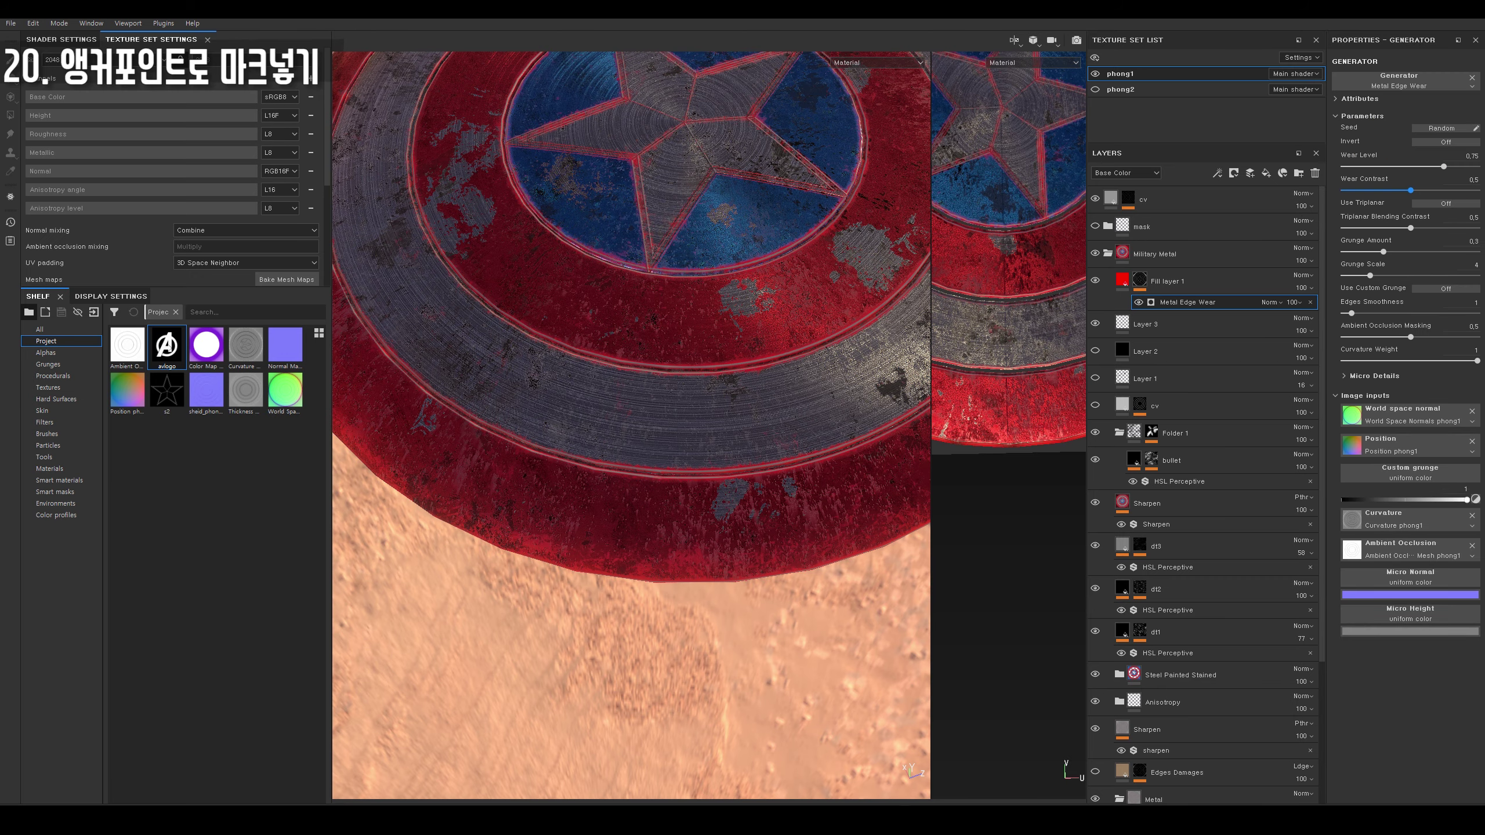
{"action": "left_click_drag", "start_coordinate": [1472, 166], "coordinate": [1464, 166]}
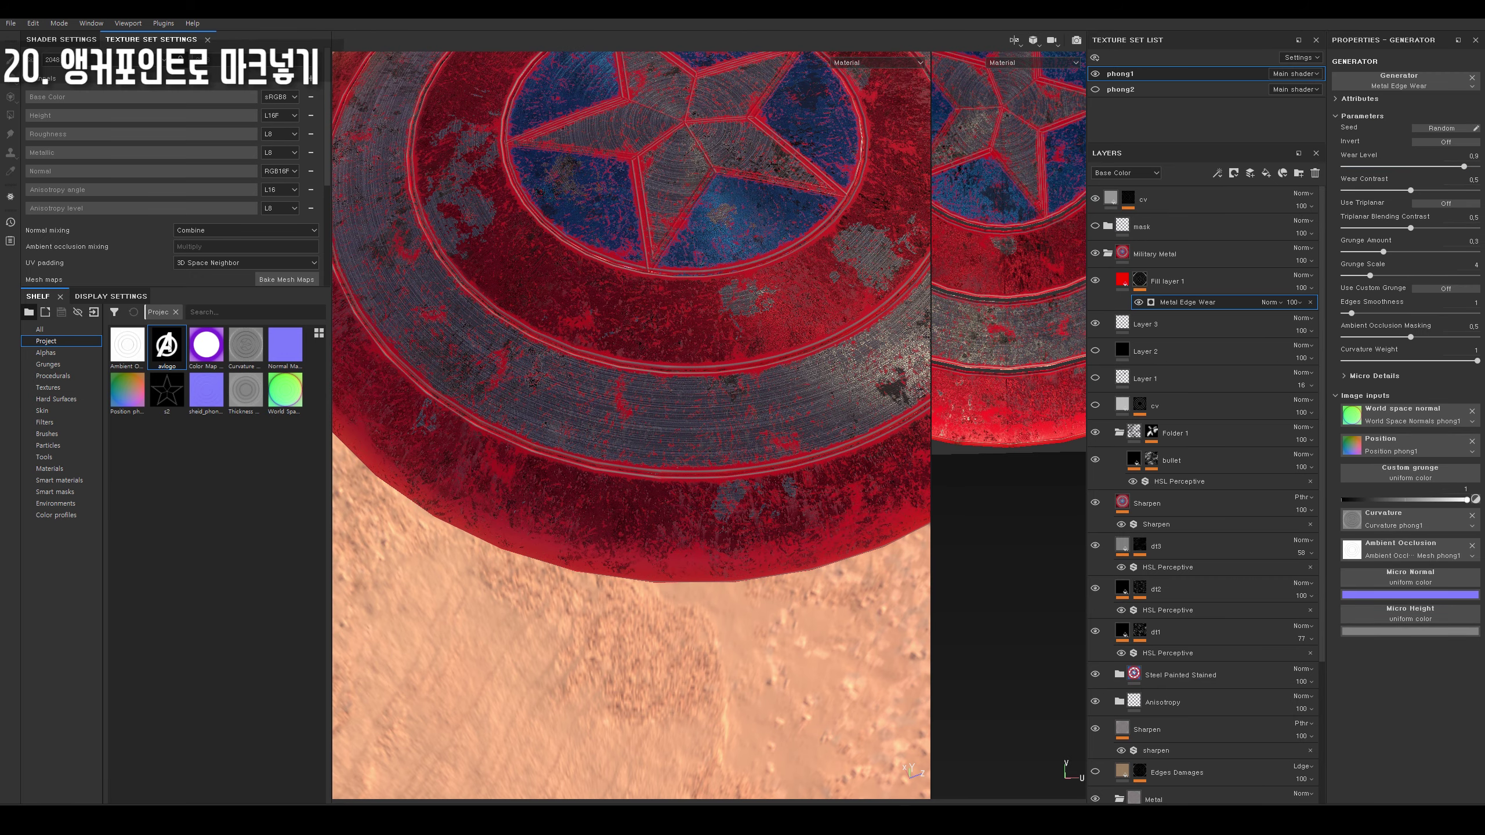
{"action": "left_click", "coordinate": [1164, 325]}
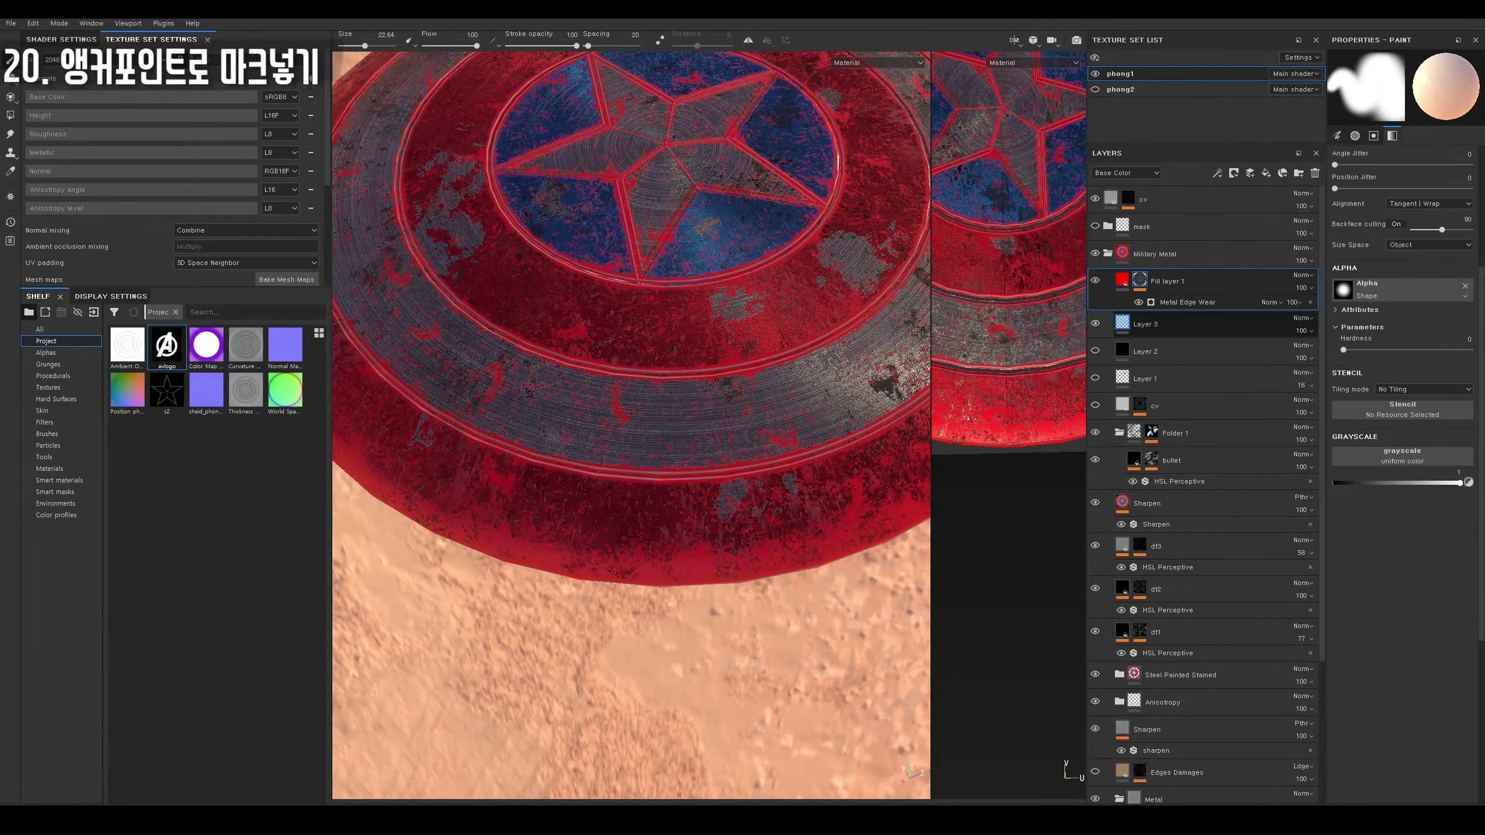
{"action": "left_click", "coordinate": [1187, 302]}
Orbit around the shield to check the worn red edges, then select Layer 3.
{"action": "left_click_drag", "start_coordinate": [632, 351], "coordinate": [631, 410], "text": "alt"}
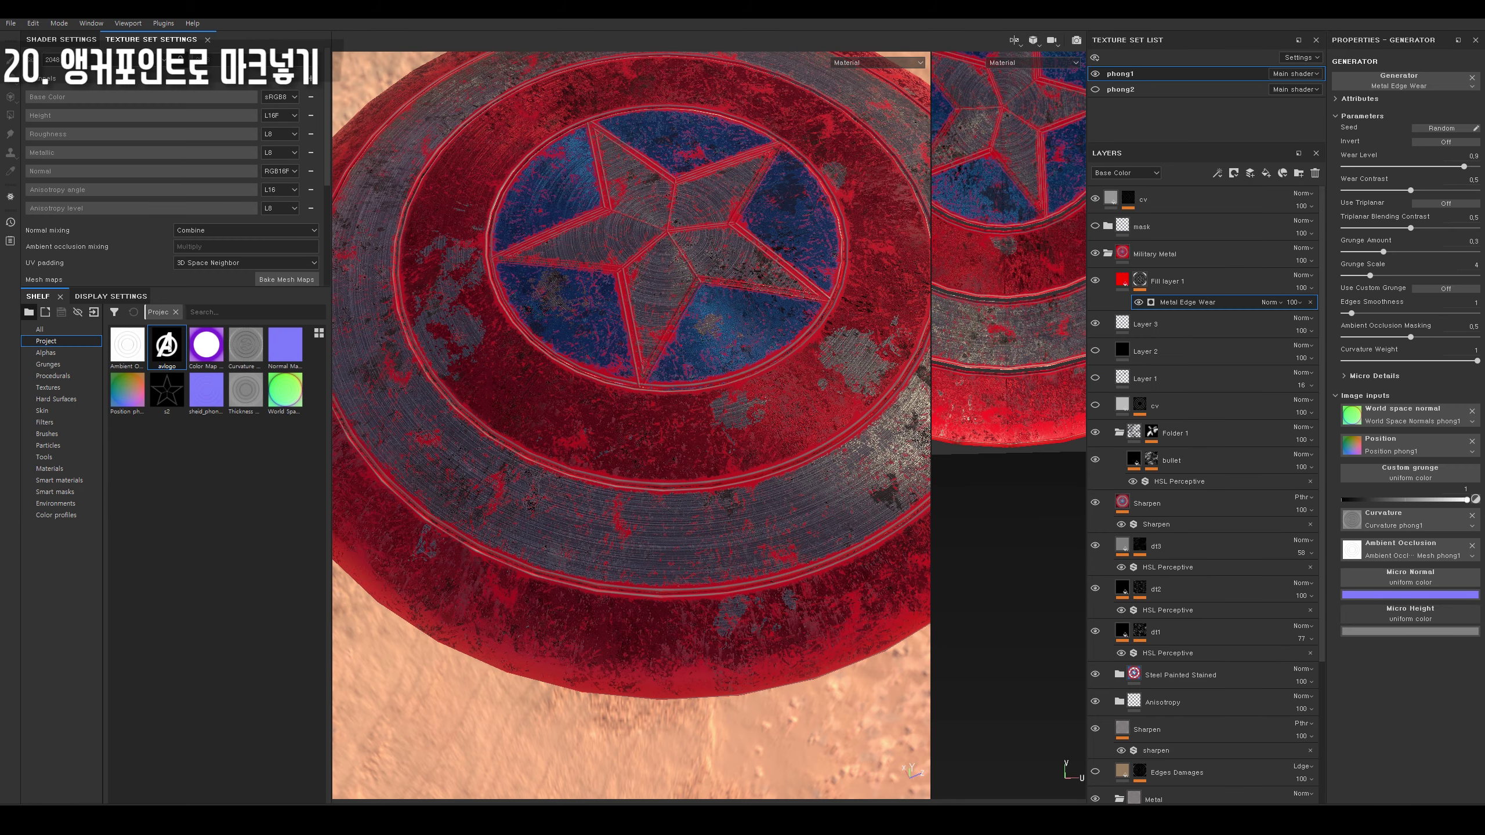
{"action": "left_click_drag", "start_coordinate": [632, 410], "coordinate": [632, 374], "text": "alt"}
{"action": "left_click", "coordinate": [1146, 324]}
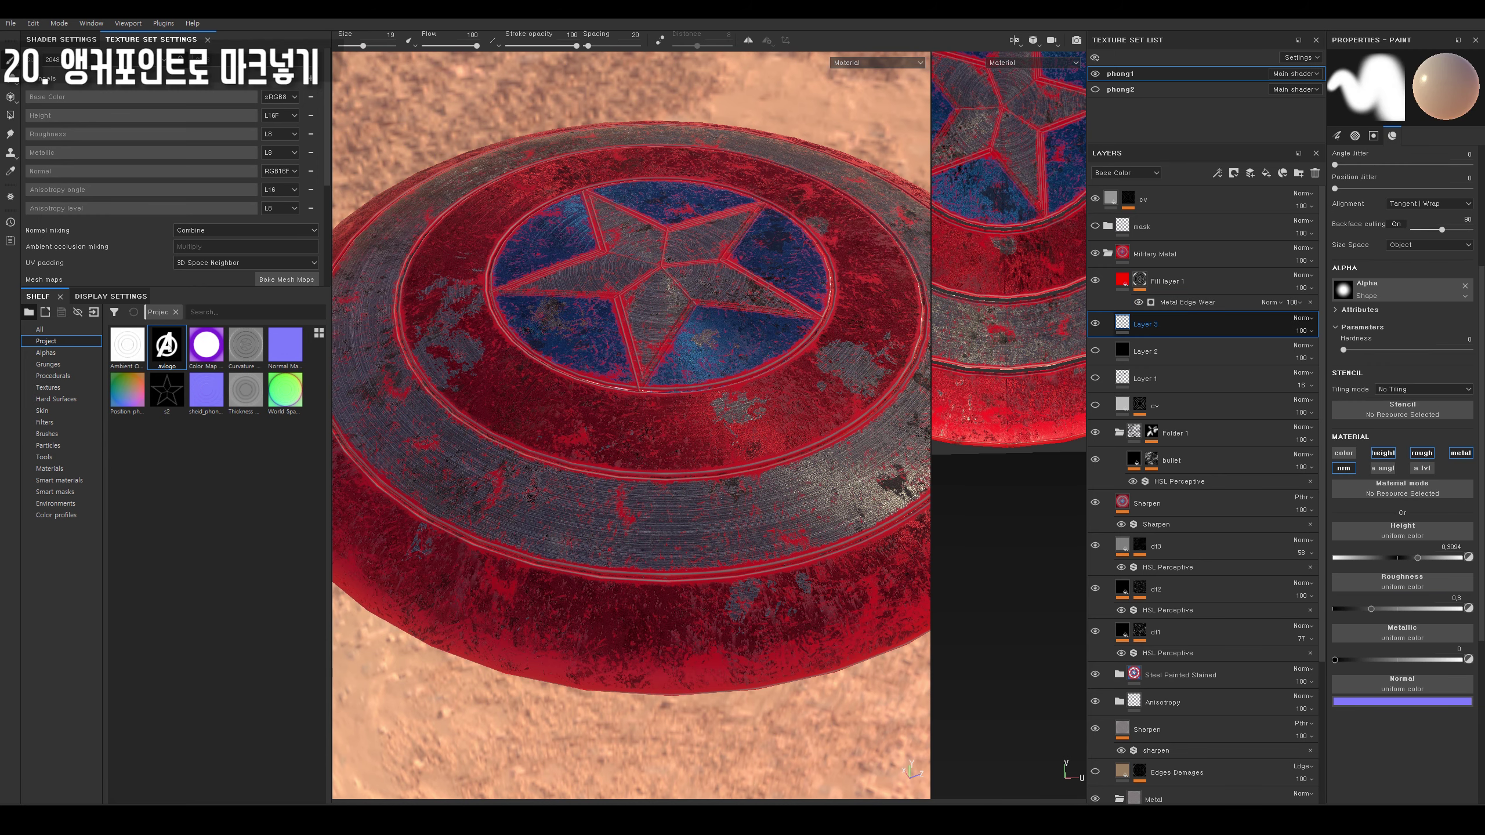
Rename Layer 3 to 'averger' and enable colour for its paint strokes.
{"action": "type", "text": "averger"}
{"action": "key", "text": "Return"}
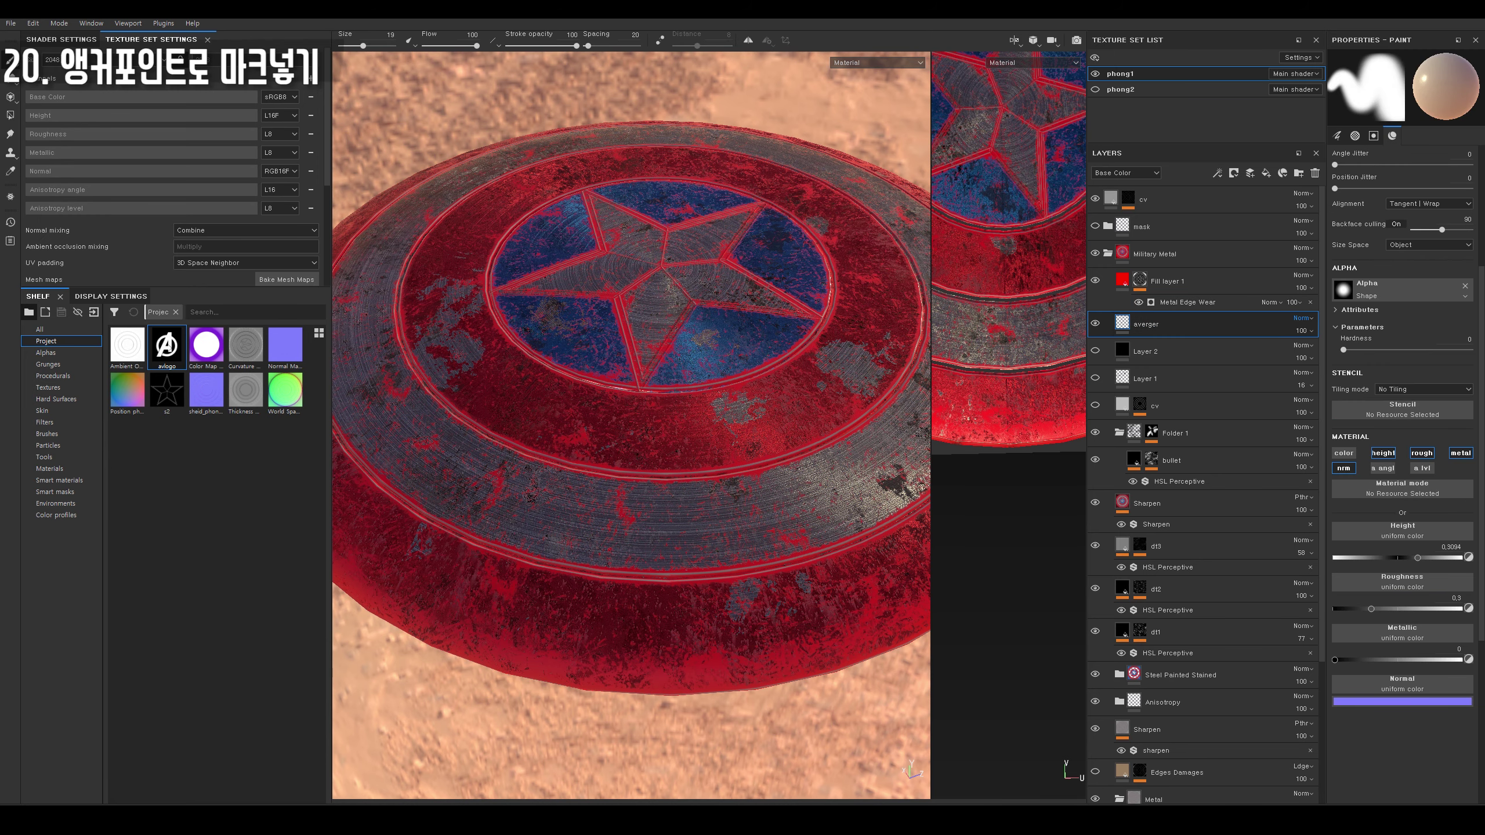
{"action": "left_click_drag", "start_coordinate": [632, 409], "coordinate": [632, 444], "text": "alt"}
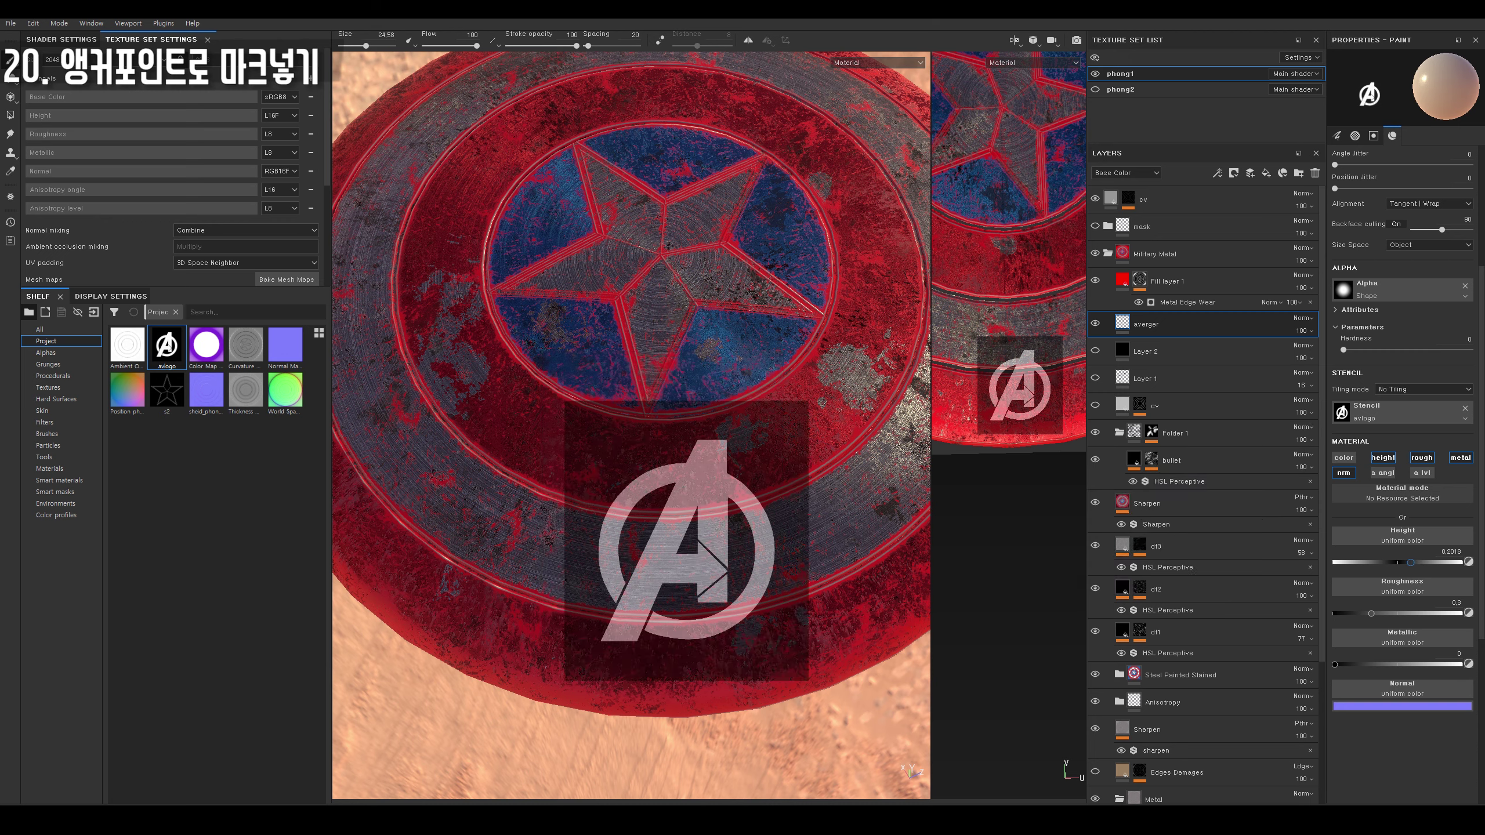
{"action": "left_click_drag", "start_coordinate": [1411, 562], "coordinate": [1422, 562]}
{"action": "left_click", "coordinate": [1344, 458]}
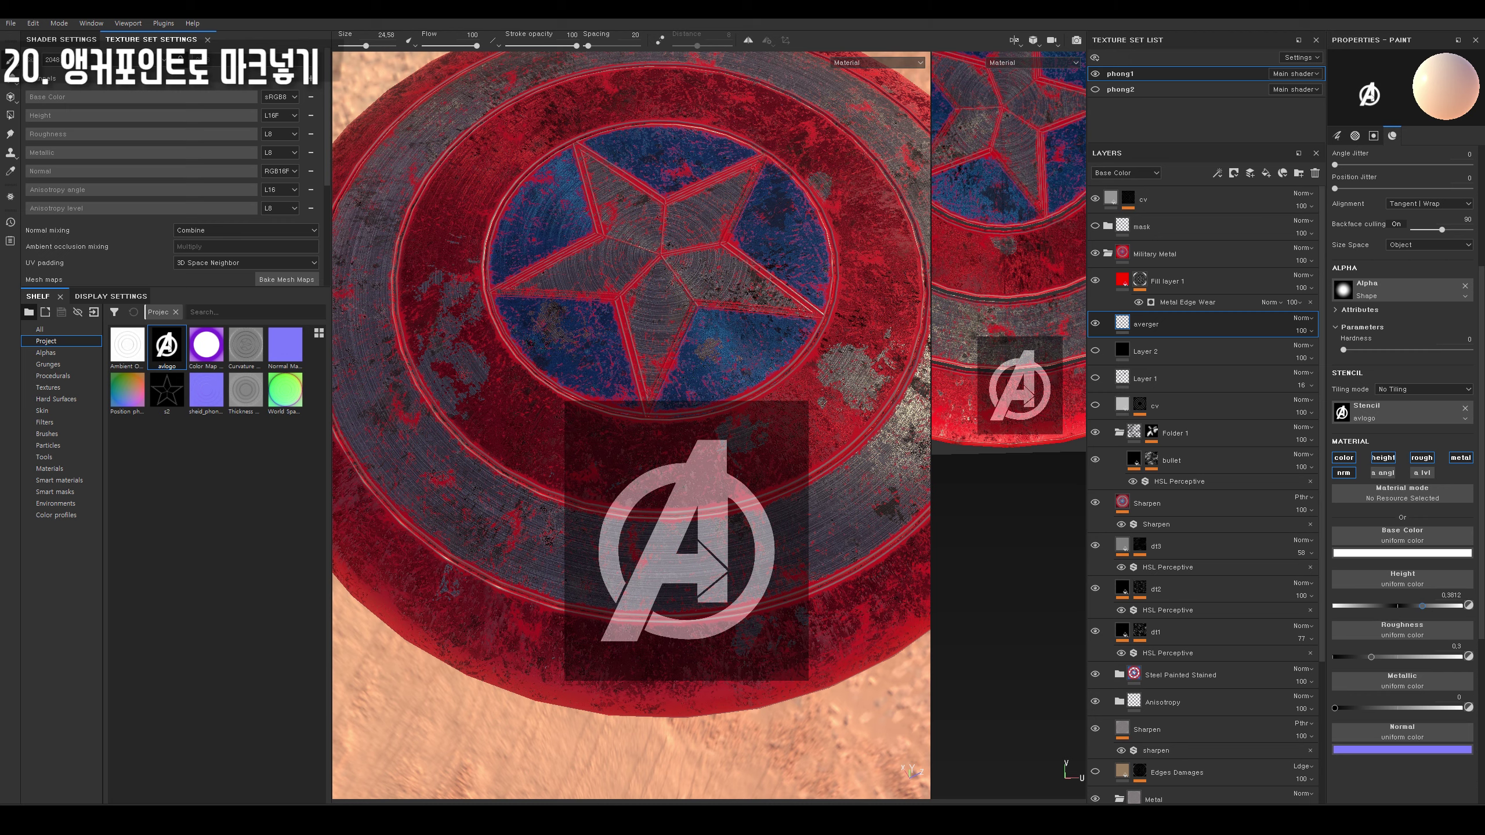
{"action": "key", "text": "ctrl+z"}
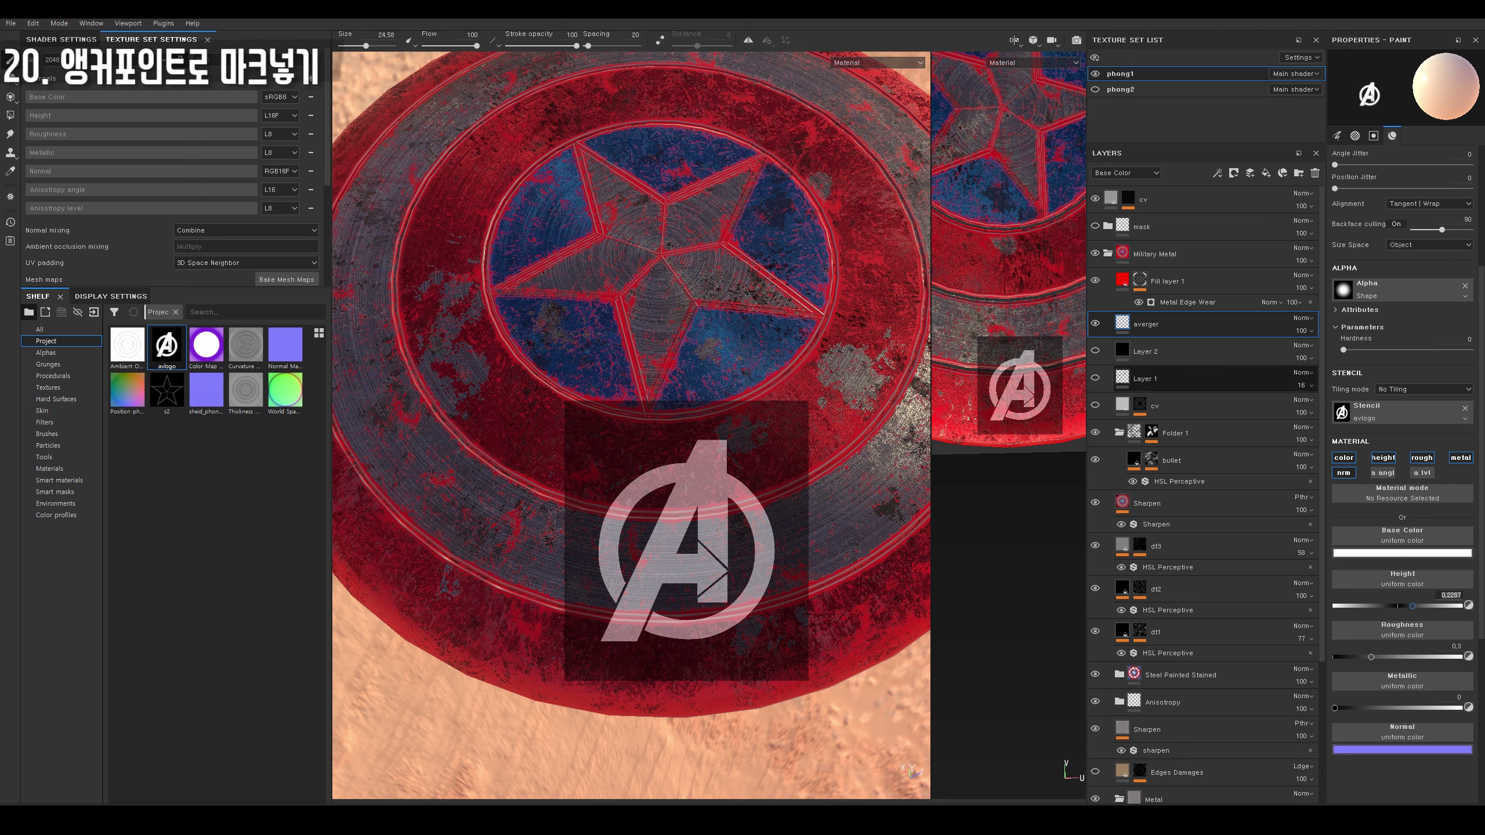
{"action": "left_click", "coordinate": [1140, 280]}
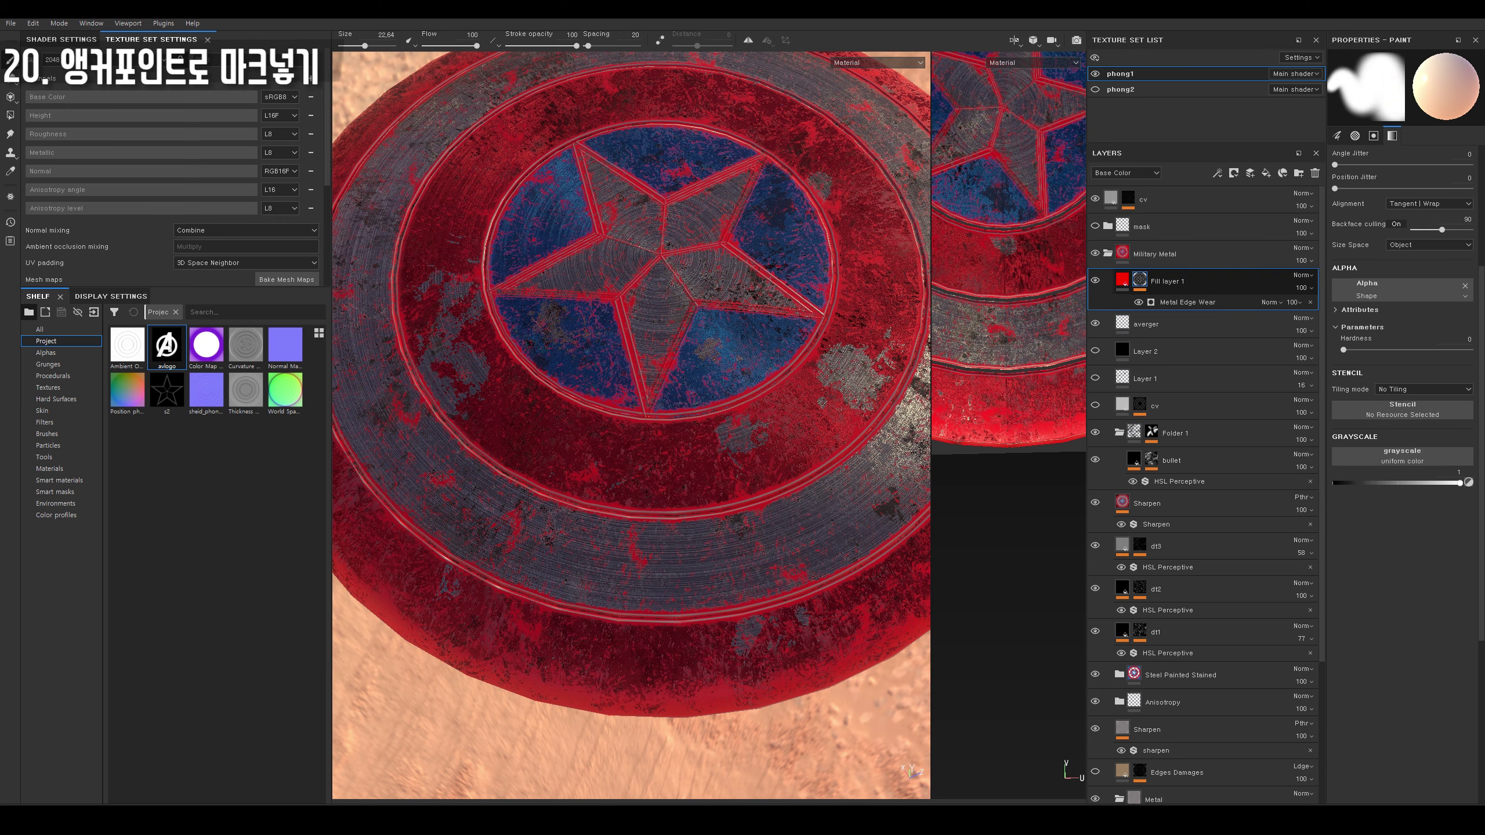
{"action": "left_click", "coordinate": [1146, 323]}
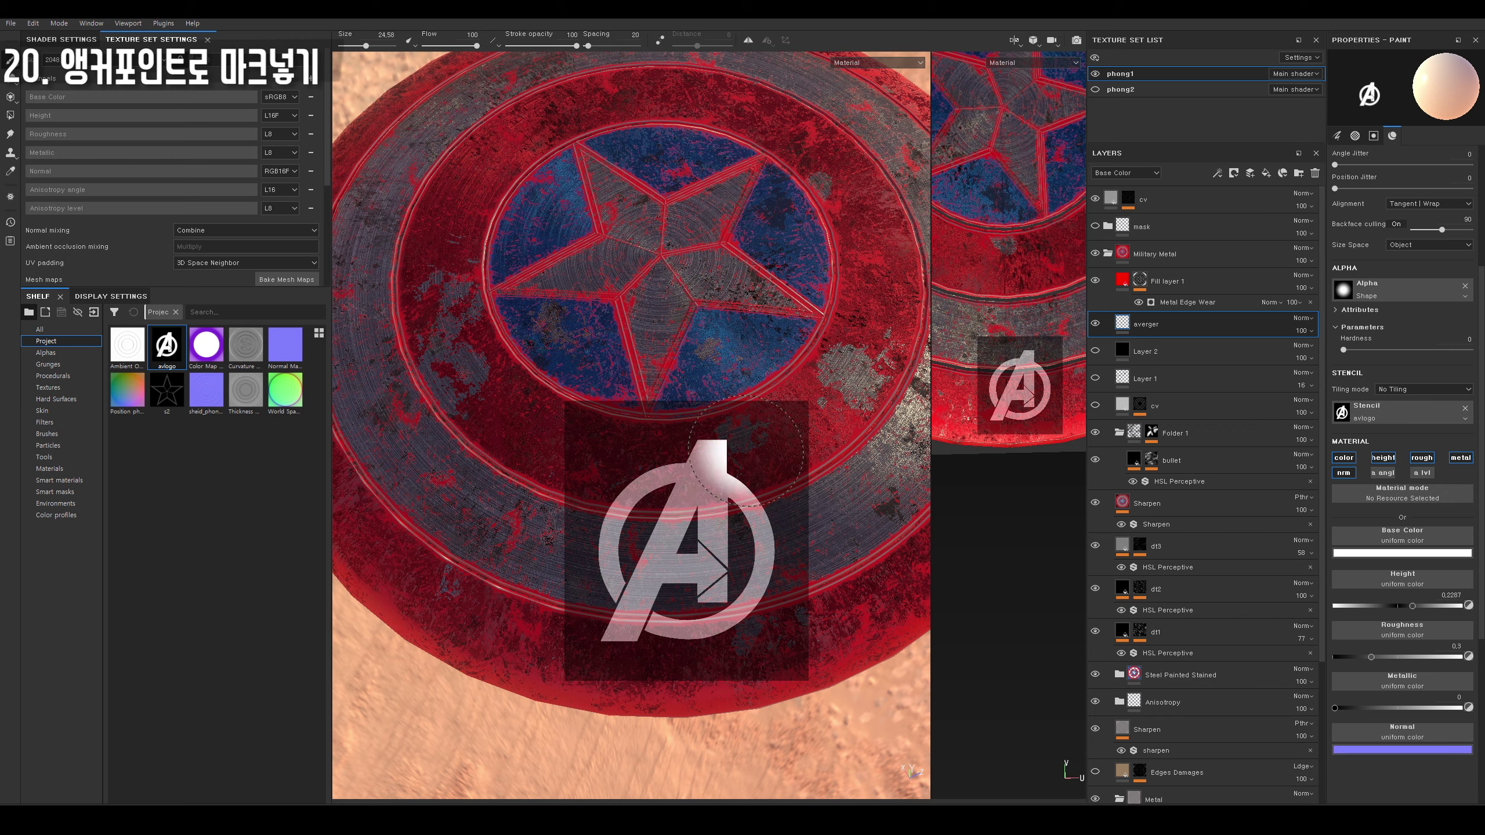
Enlarge and position the Avengers stencil, paint the white logo through it, then clear the stencil.
{"action": "key", "text": "s"}
{"action": "right_click_drag", "start_coordinate": [701, 544], "coordinate": [687, 542]}
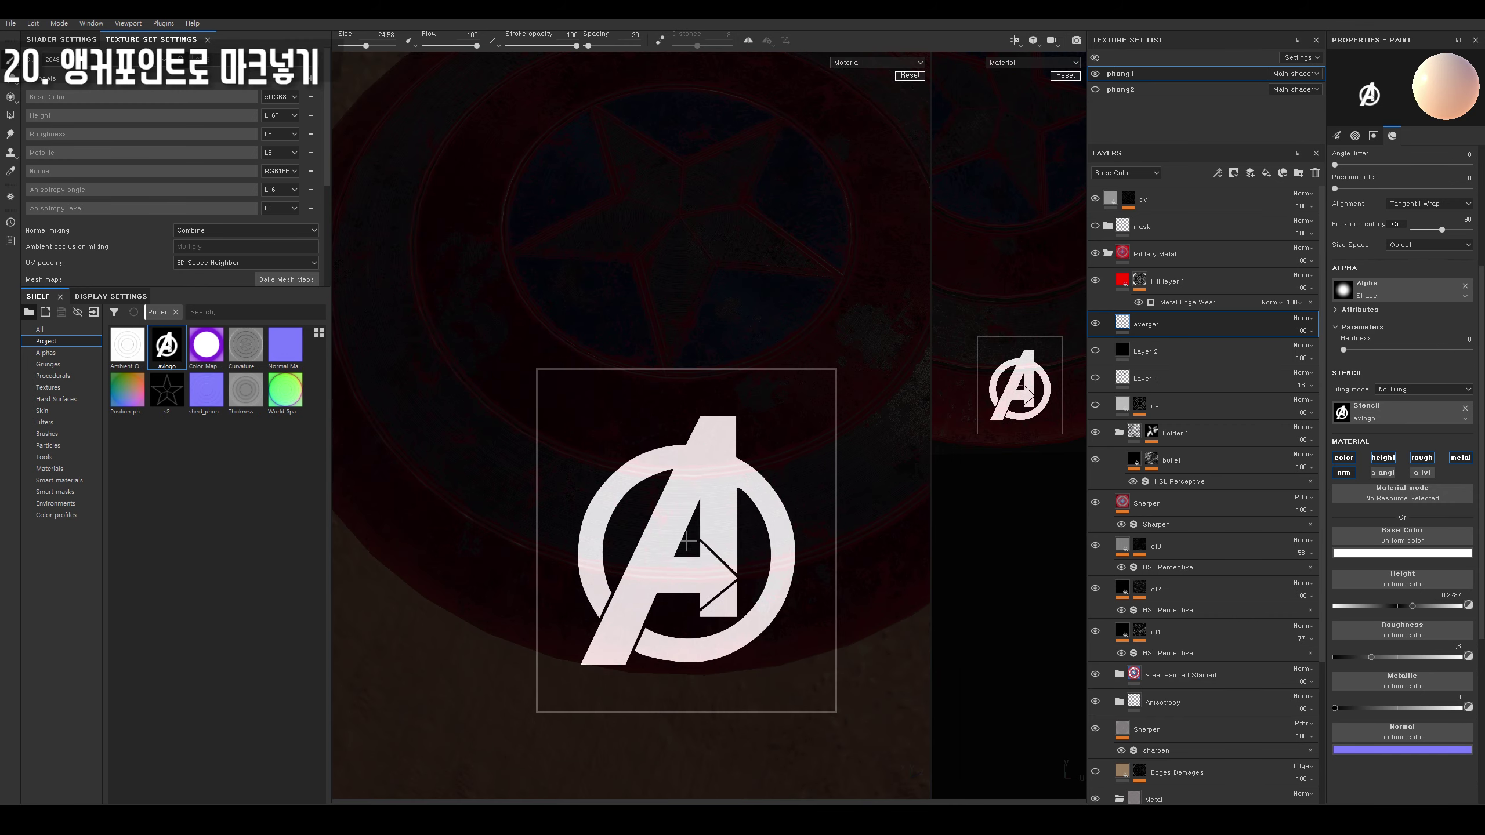
{"action": "middle_click_drag", "start_coordinate": [688, 542], "coordinate": [703, 516]}
{"action": "mouse_move", "coordinate": [743, 404]}
{"action": "left_mouse_down"}
{"action": "mouse_move", "coordinate": [624, 479]}
{"action": "mouse_move", "coordinate": [857, 541]}
{"action": "left_mouse_up"}
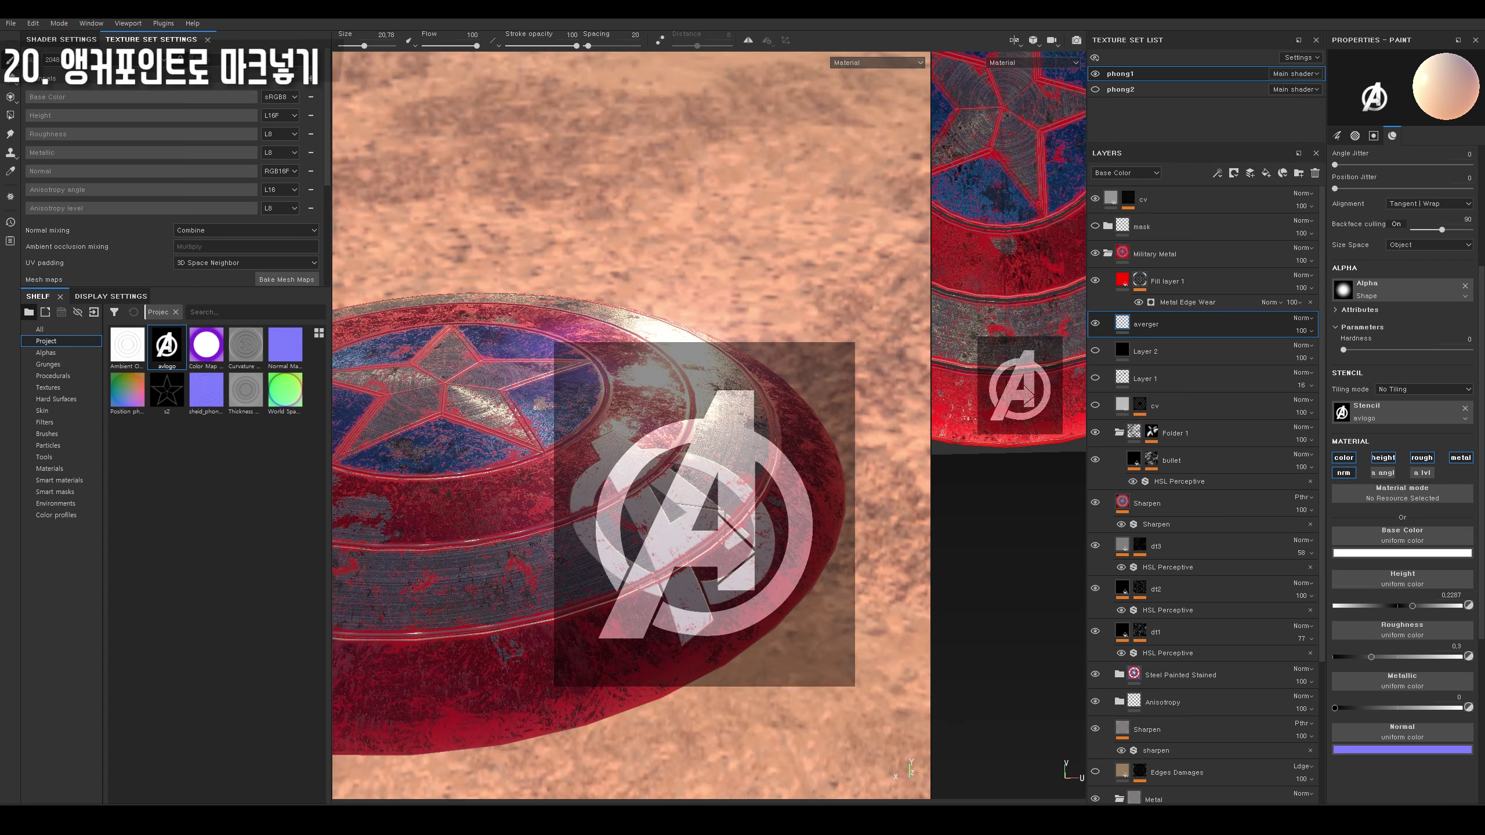
{"action": "left_click_drag", "start_coordinate": [857, 541], "coordinate": [853, 456], "text": "alt"}
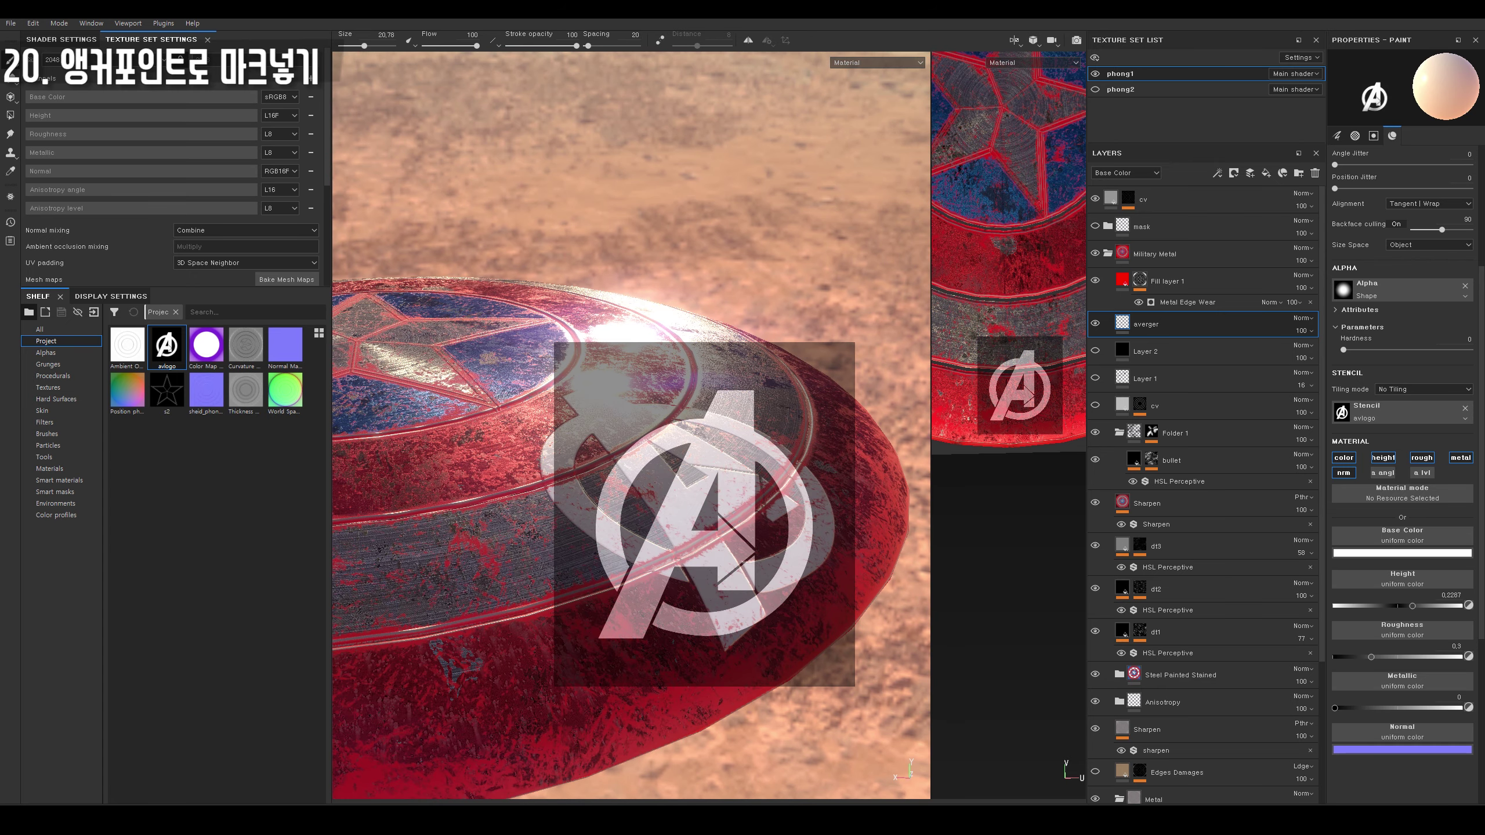
{"action": "left_click", "coordinate": [1465, 408]}
{"action": "left_click_drag", "start_coordinate": [643, 409], "coordinate": [643, 305], "text": "alt"}
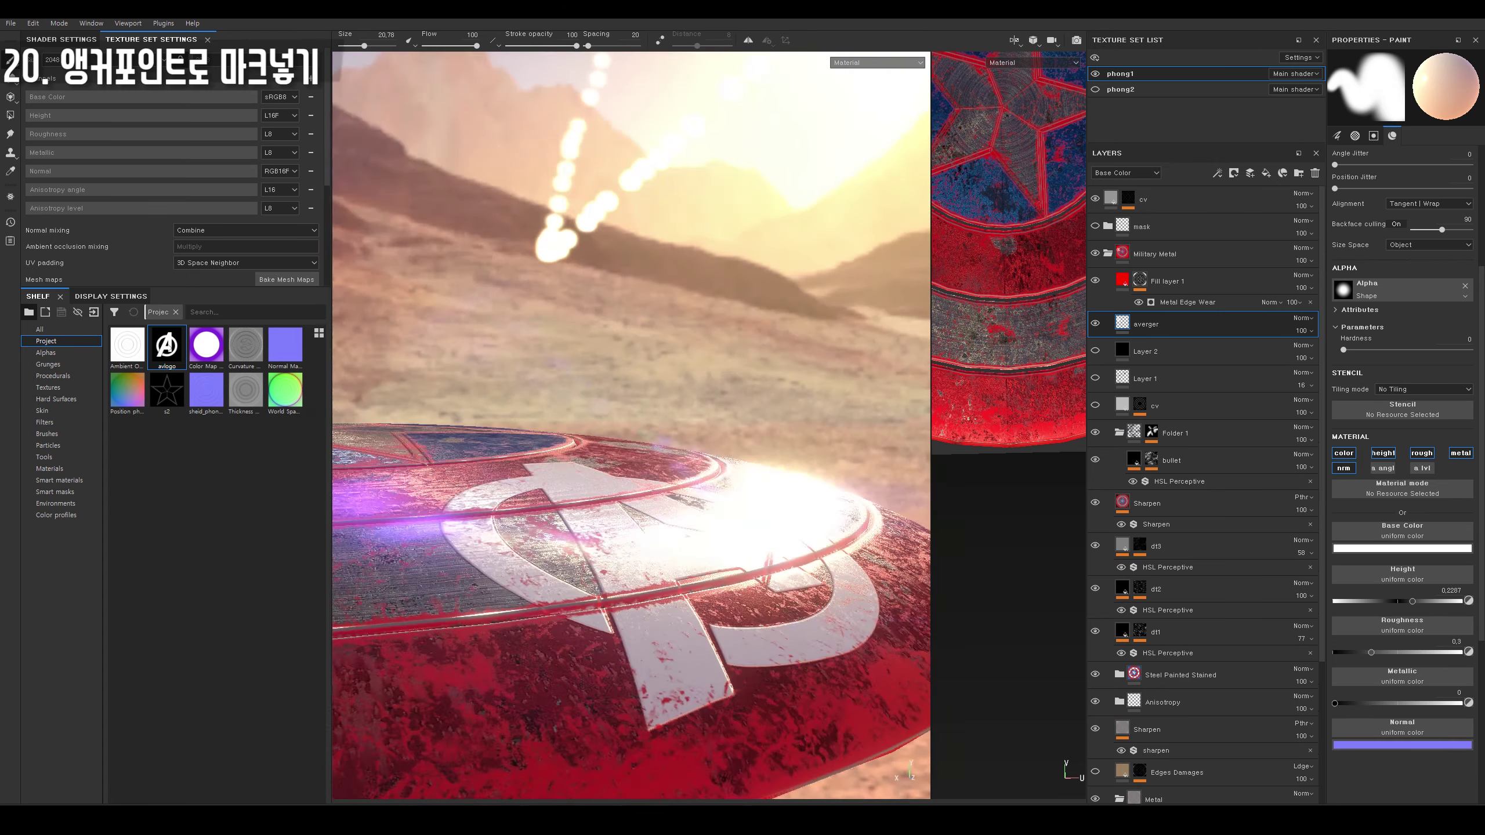
{"action": "left_click_drag", "start_coordinate": [731, 514], "coordinate": [680, 696], "text": "alt"}
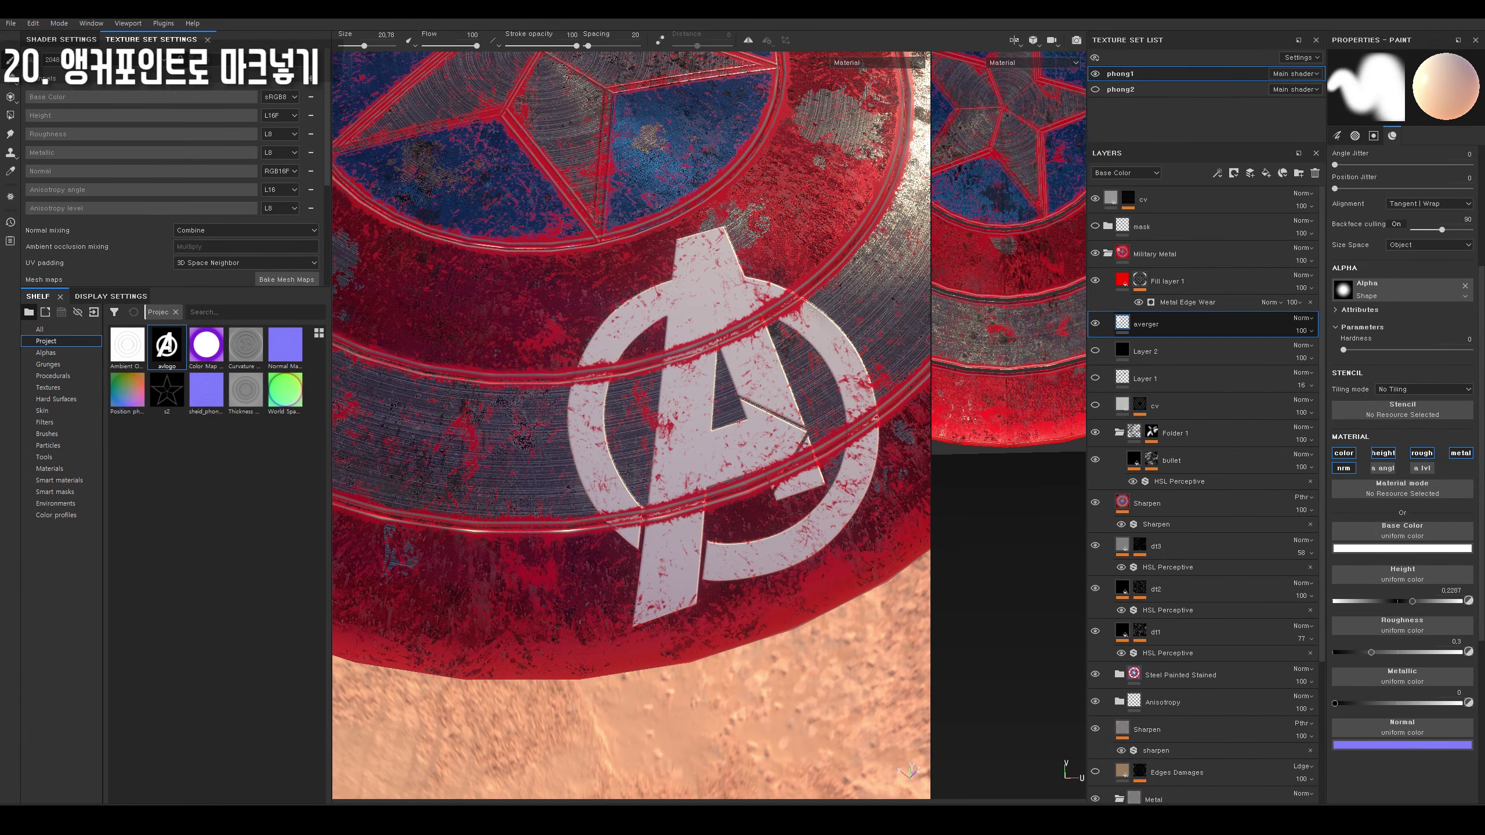
Add an anchor point to the averger layer and feed it into Metal Edge Wear's micro height.
{"action": "right_click", "coordinate": [1120, 326]}
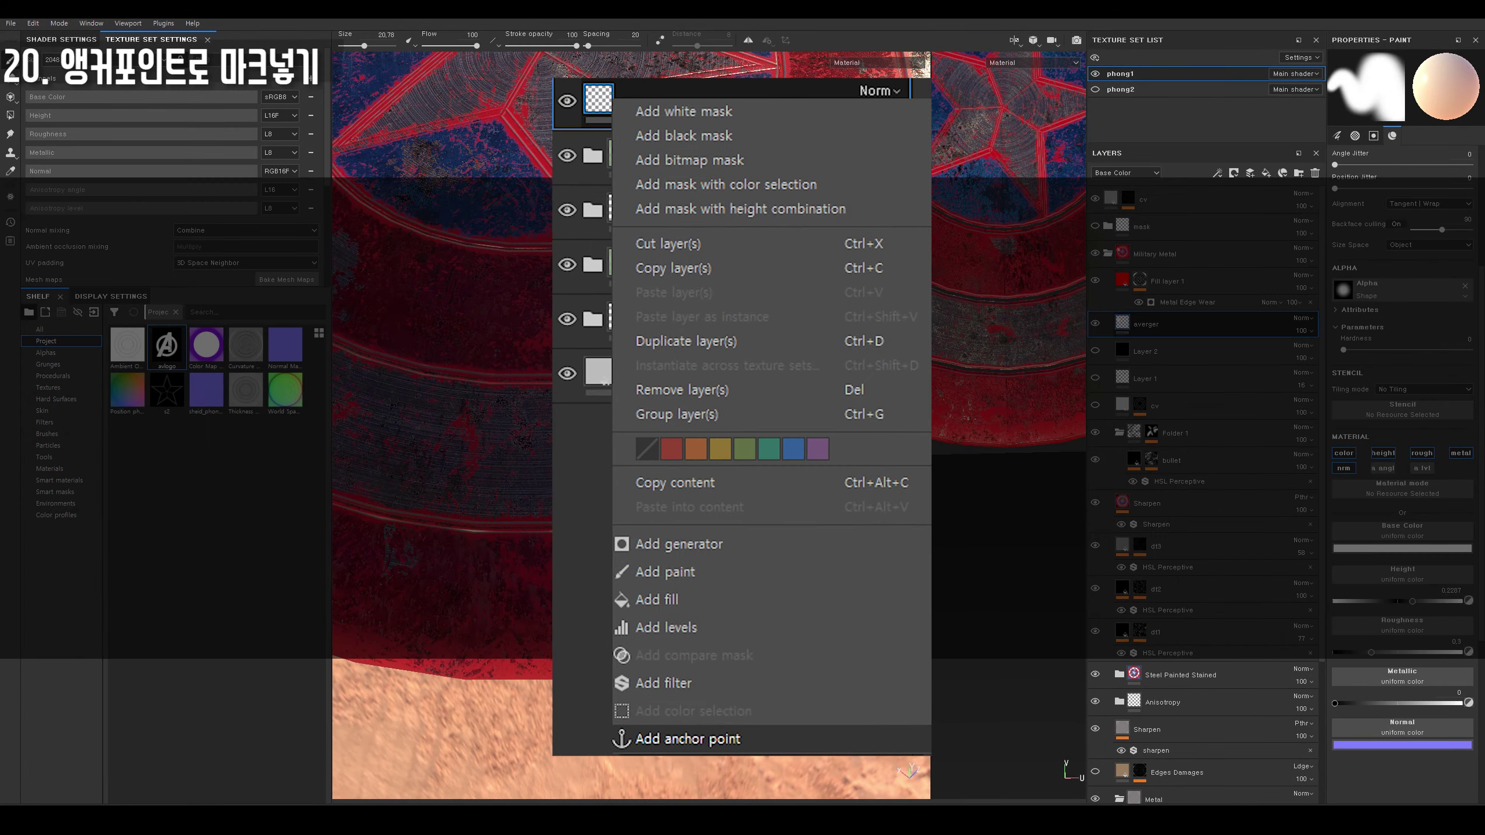
{"action": "left_click", "coordinate": [687, 740]}
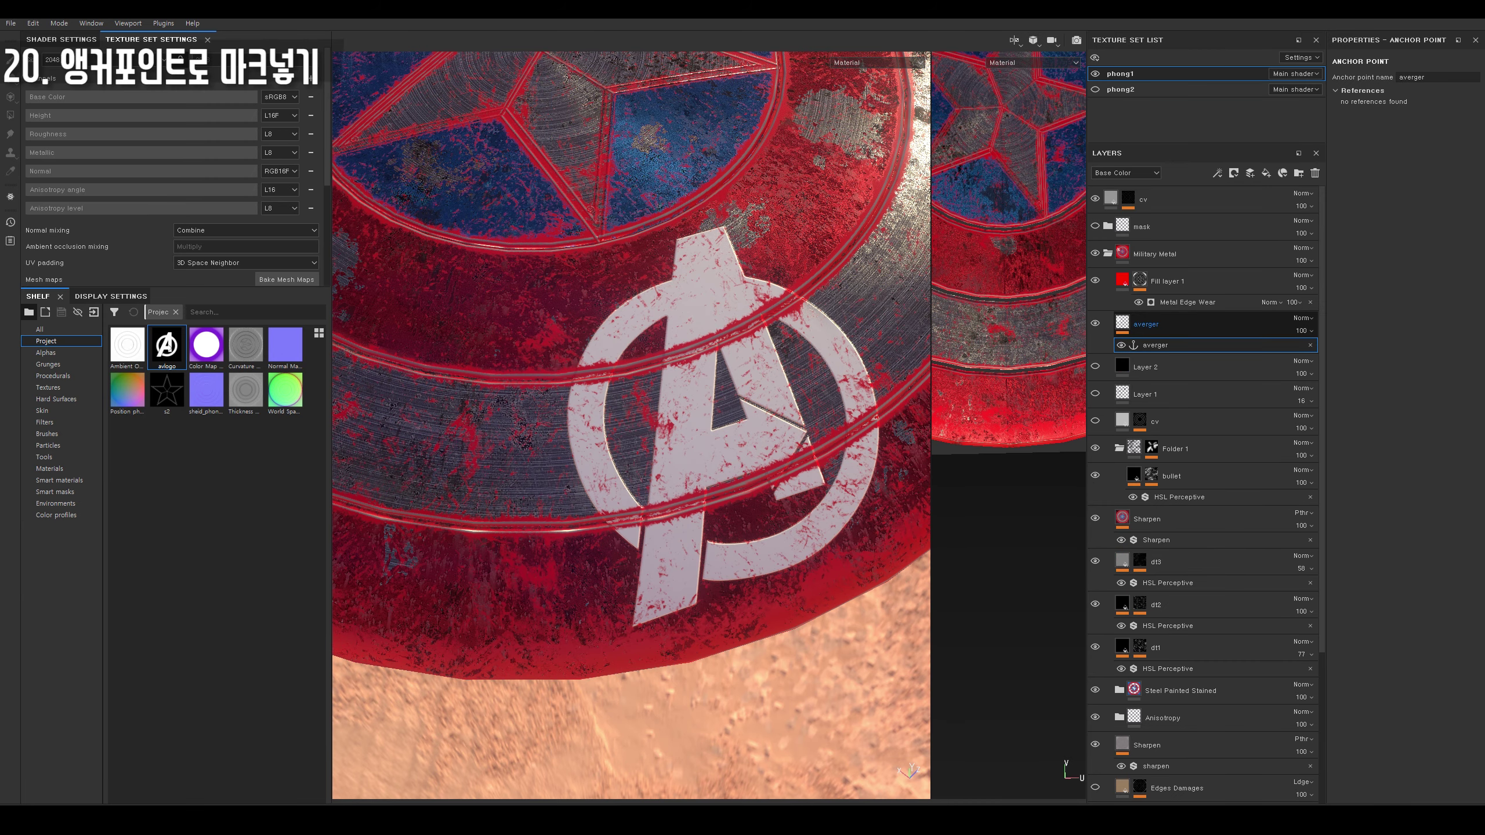
{"action": "left_click", "coordinate": [1187, 302]}
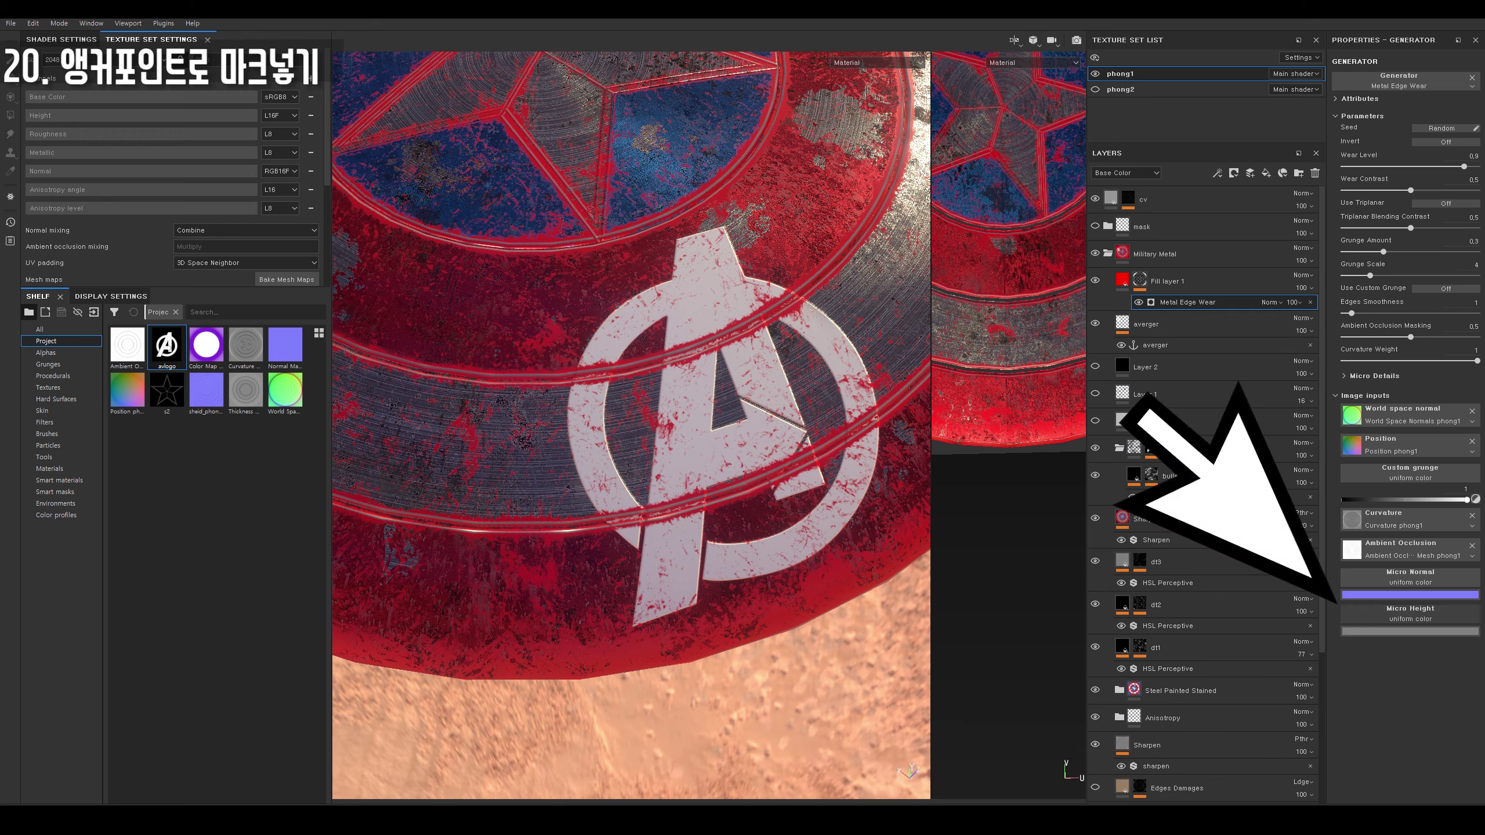
{"action": "left_click", "coordinate": [1410, 613]}
{"action": "left_click", "coordinate": [1411, 622]}
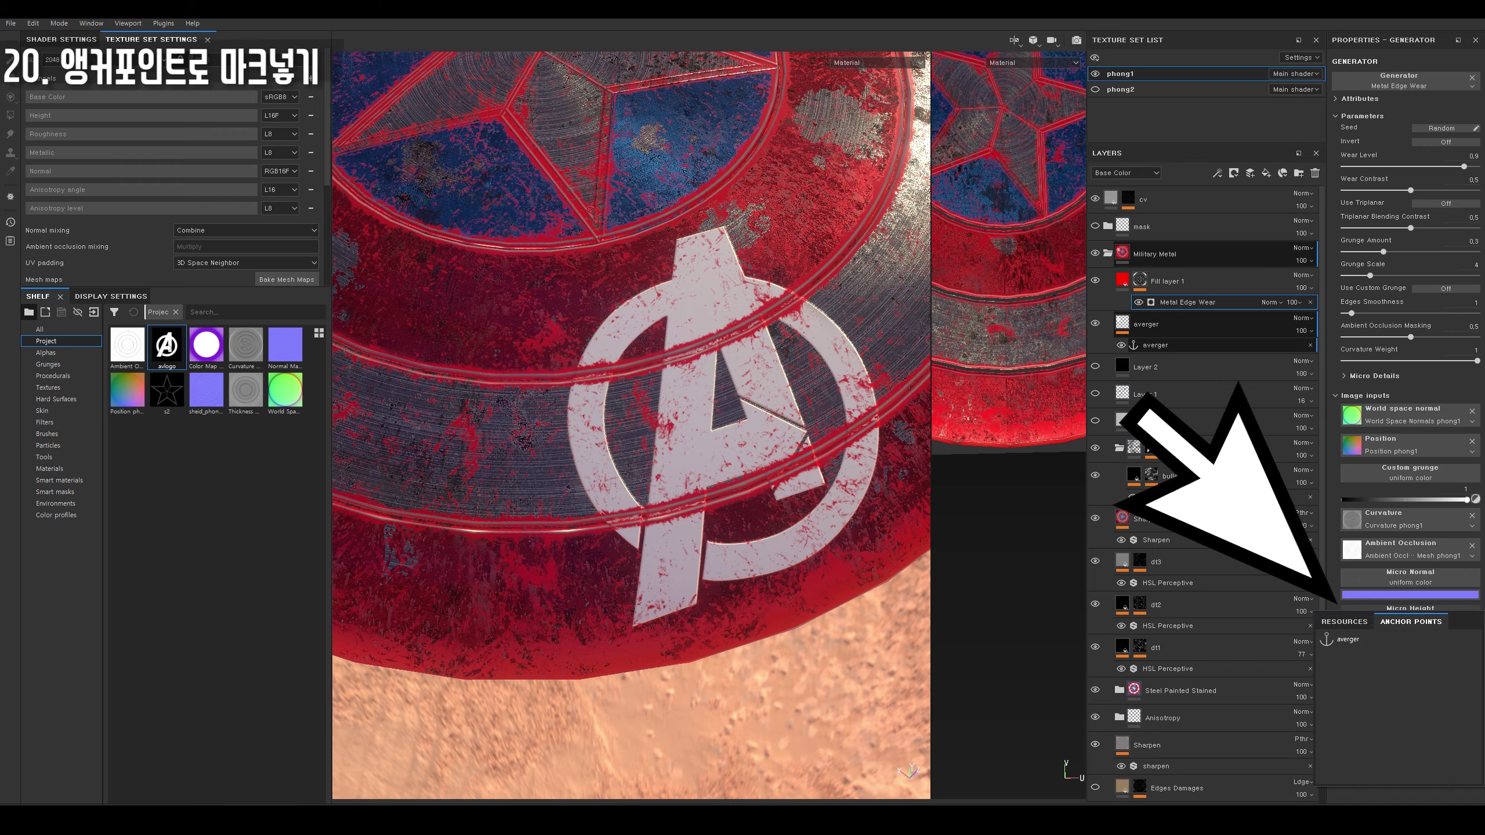
{"action": "left_click", "coordinate": [1345, 640]}
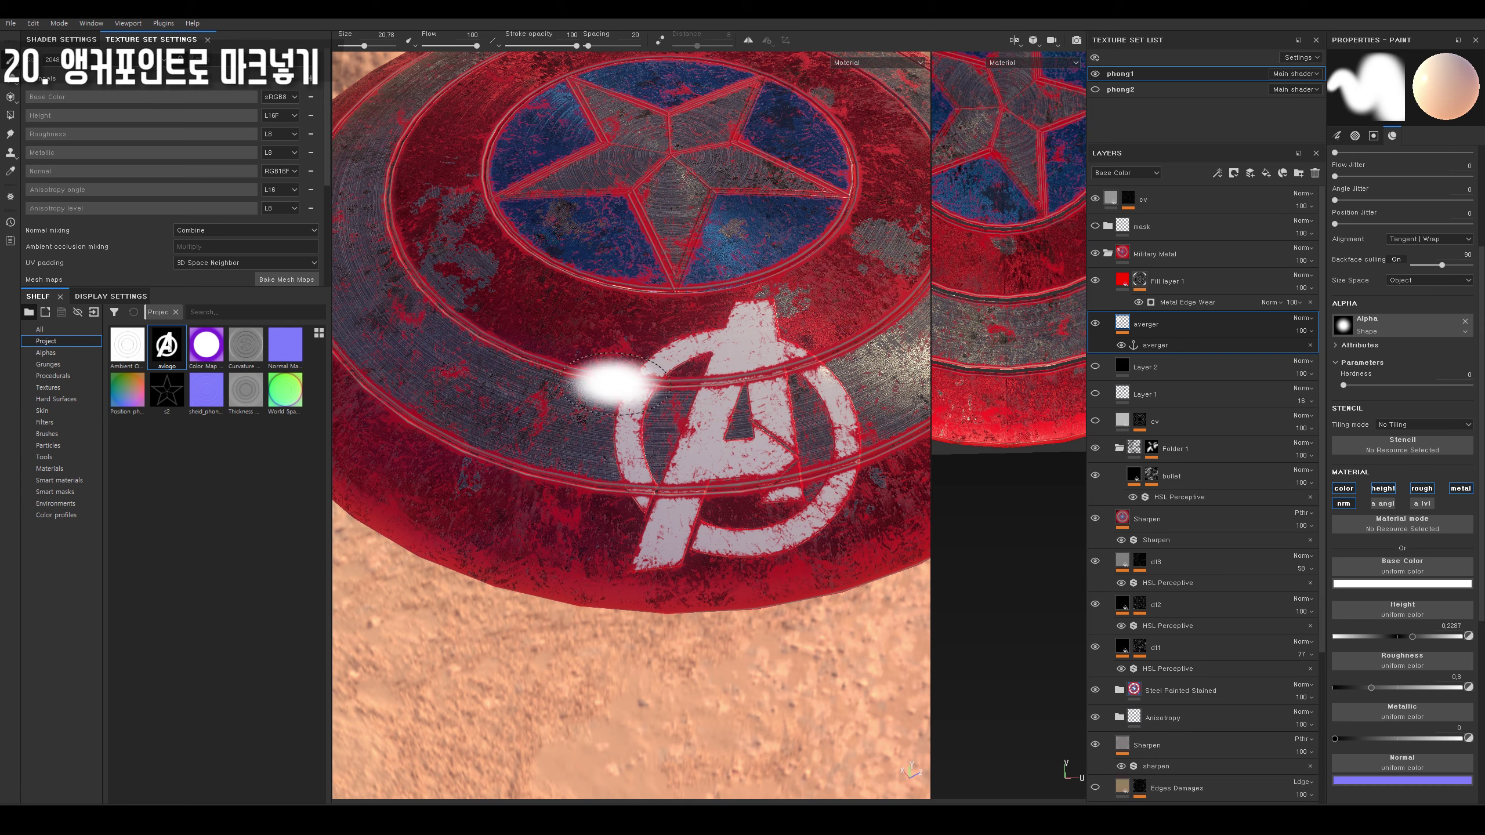
Adjust Metal Edge Wear's wear level to 0.88 for stronger shield edge wear.
{"action": "left_click", "coordinate": [1187, 302]}
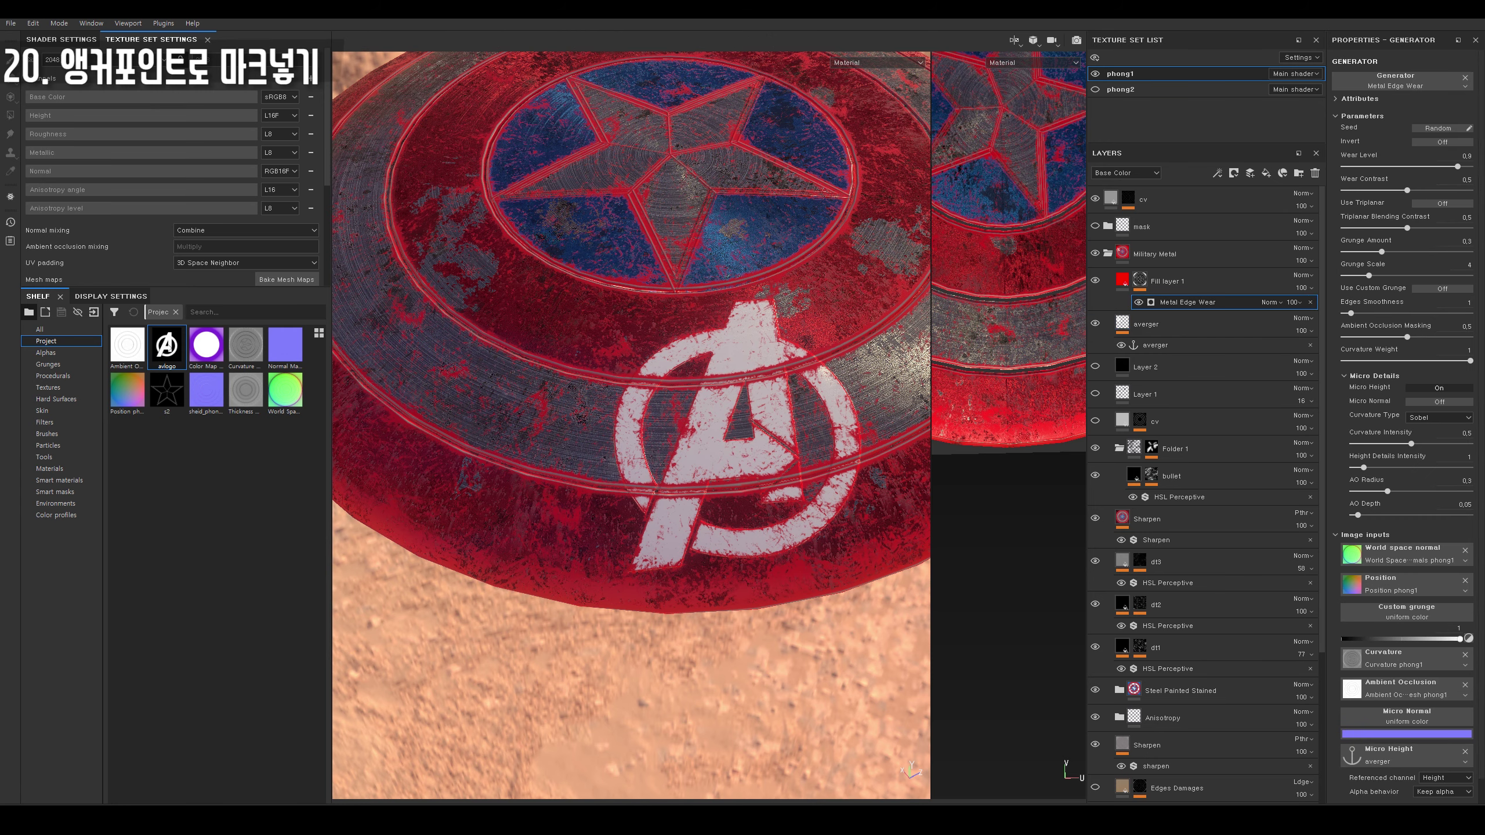
{"action": "scroll", "coordinate": [1403, 409], "scroll_direction": "down", "scroll_amount": 1}
{"action": "left_click", "coordinate": [1352, 731]}
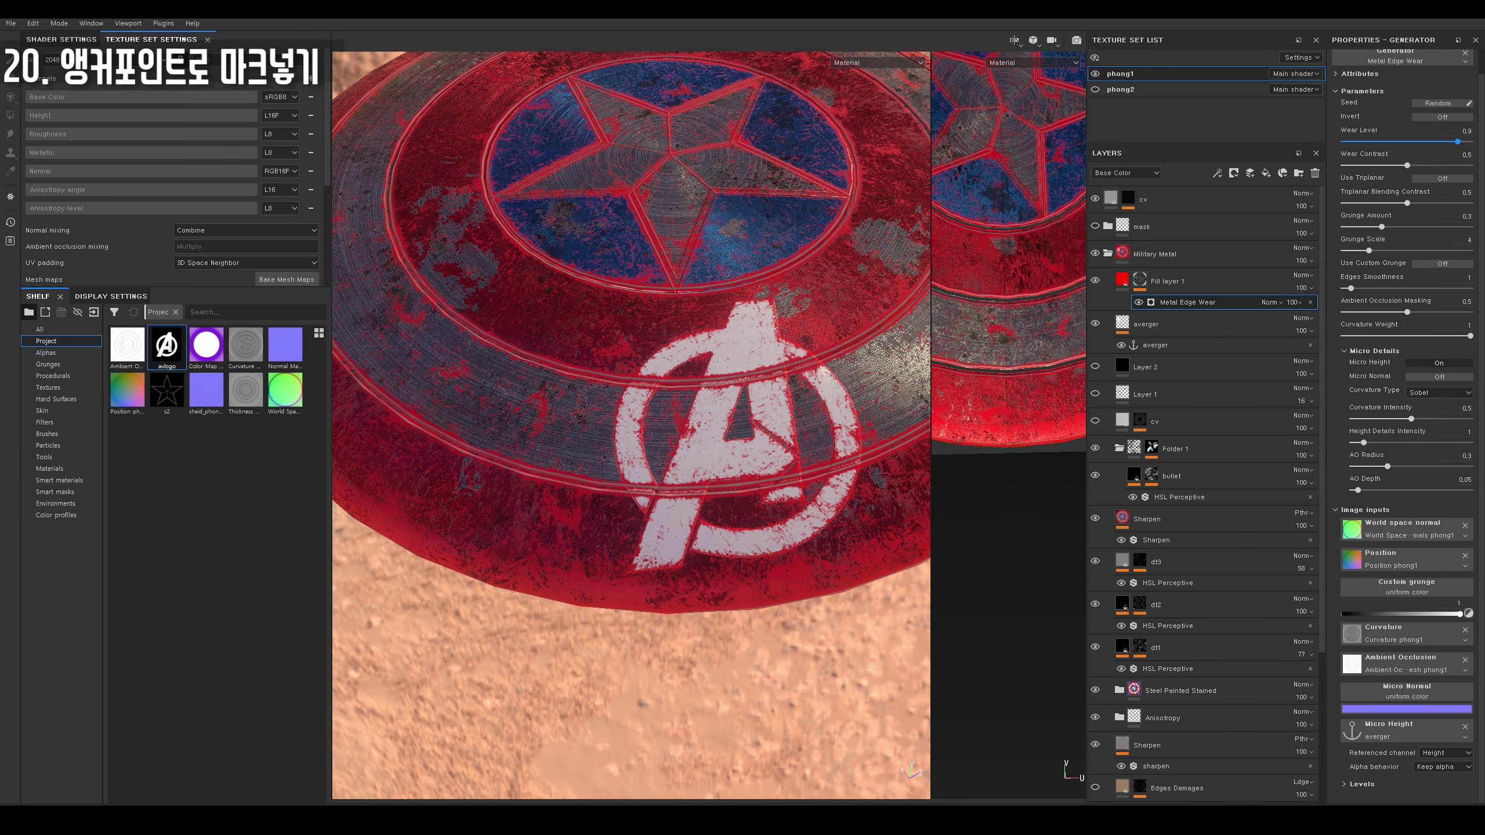
{"action": "left_click_drag", "start_coordinate": [1458, 141], "coordinate": [1431, 141]}
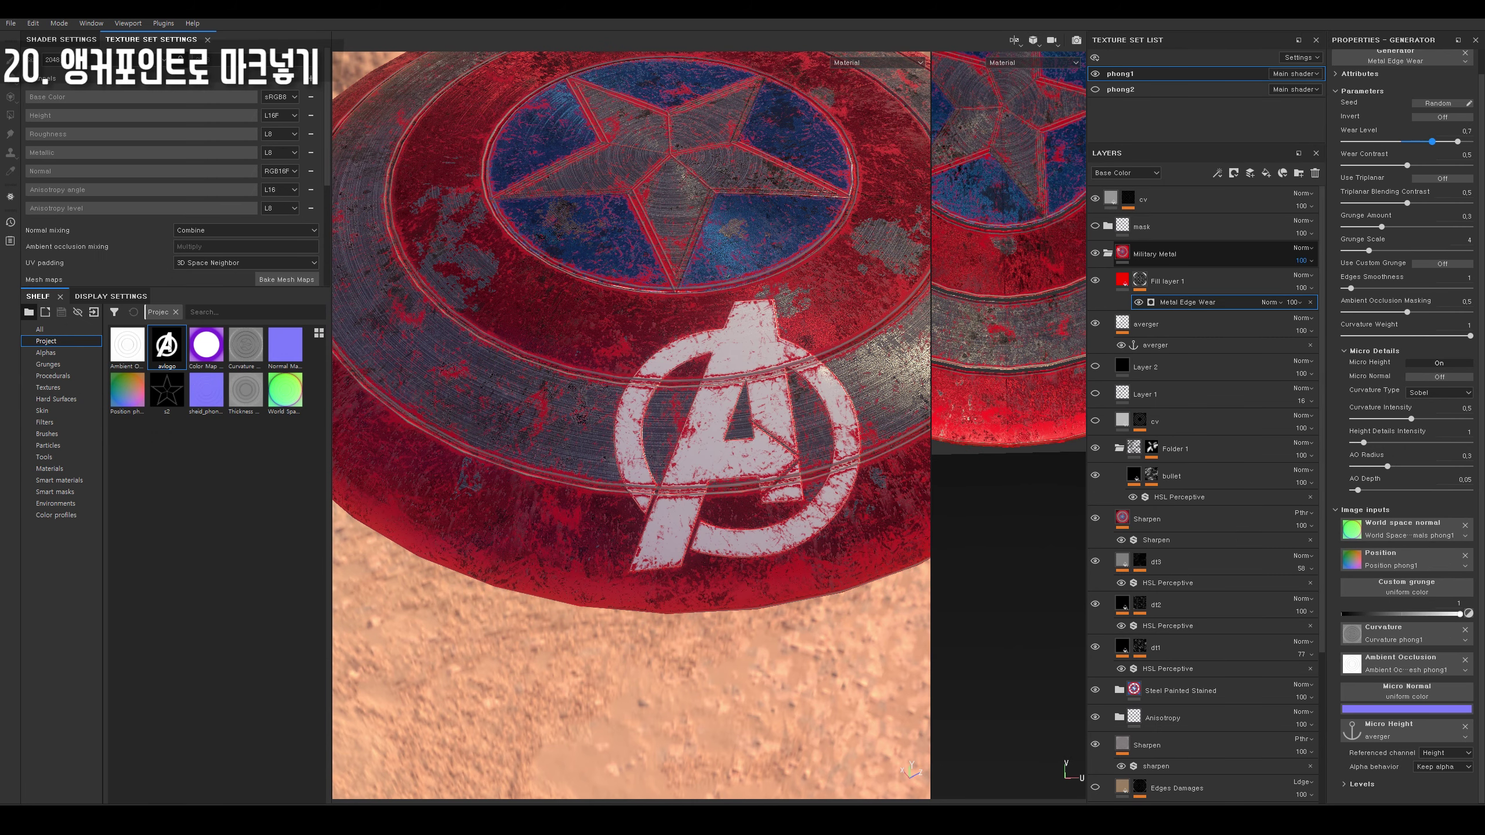
{"action": "mouse_move", "coordinate": [1432, 141]}
{"action": "left_mouse_down"}
{"action": "mouse_move", "coordinate": [1457, 141]}
{"action": "mouse_move", "coordinate": [1436, 166]}
{"action": "left_mouse_up"}
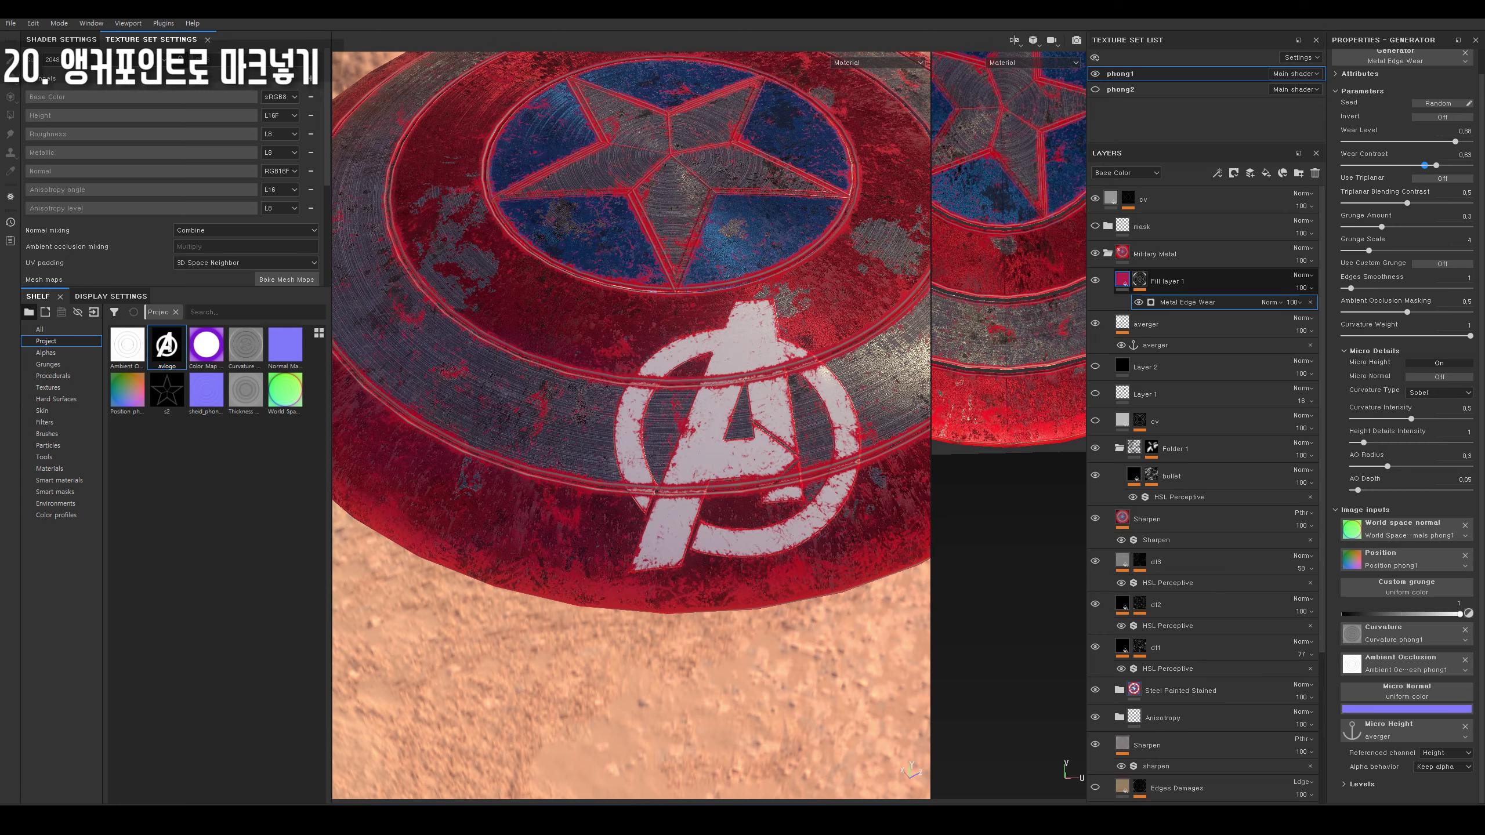
Fade the averger logo to zero opacity and back to full, then hide the layer.
{"action": "left_click", "coordinate": [1164, 324]}
{"action": "left_click", "coordinate": [1303, 331]}
{"action": "left_click_drag", "start_coordinate": [1345, 351], "coordinate": [1294, 352]}
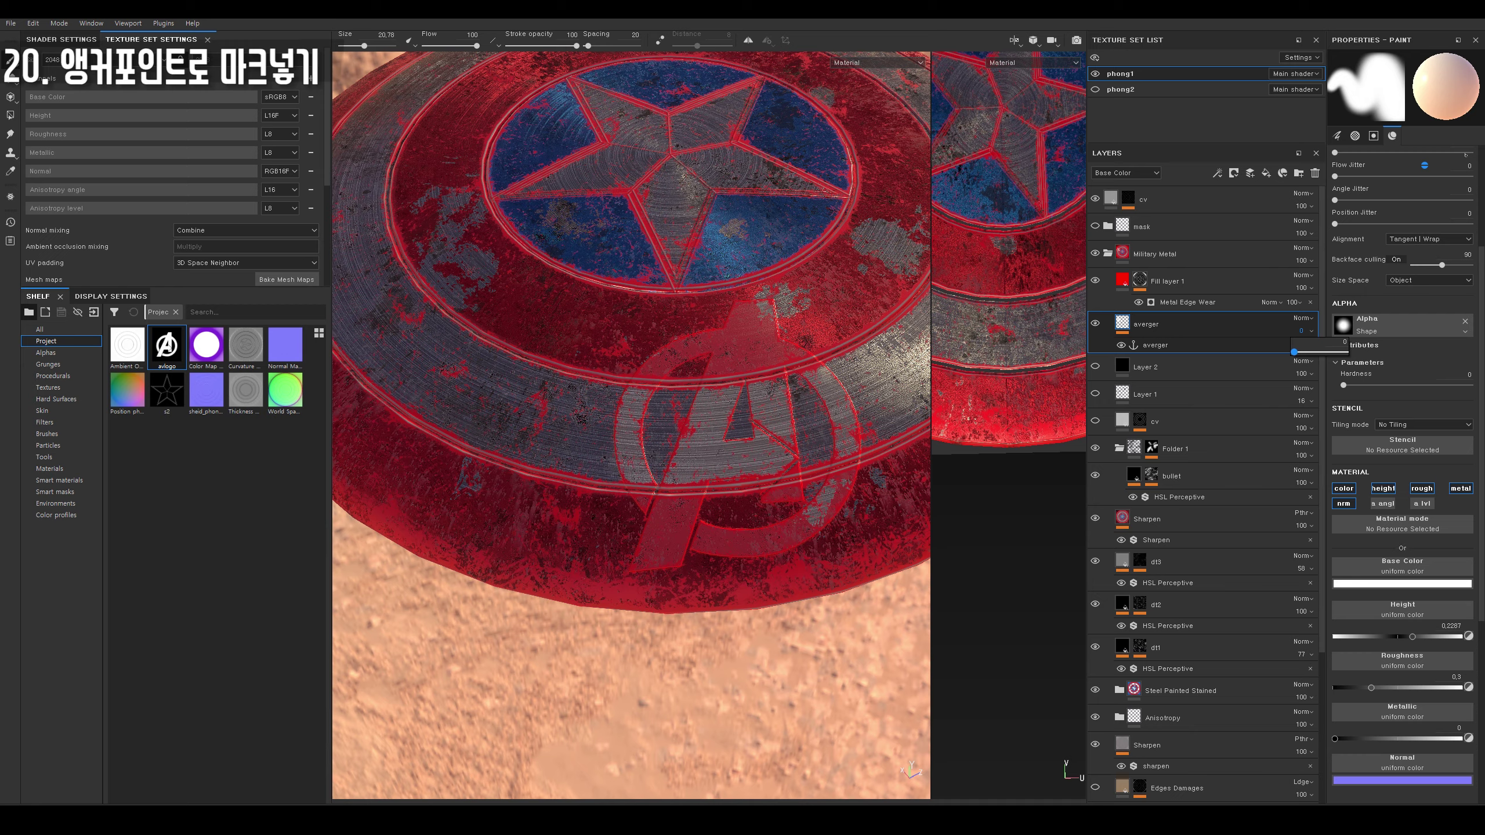
{"action": "left_click_drag", "start_coordinate": [812, 437], "coordinate": [819, 427], "text": "alt"}
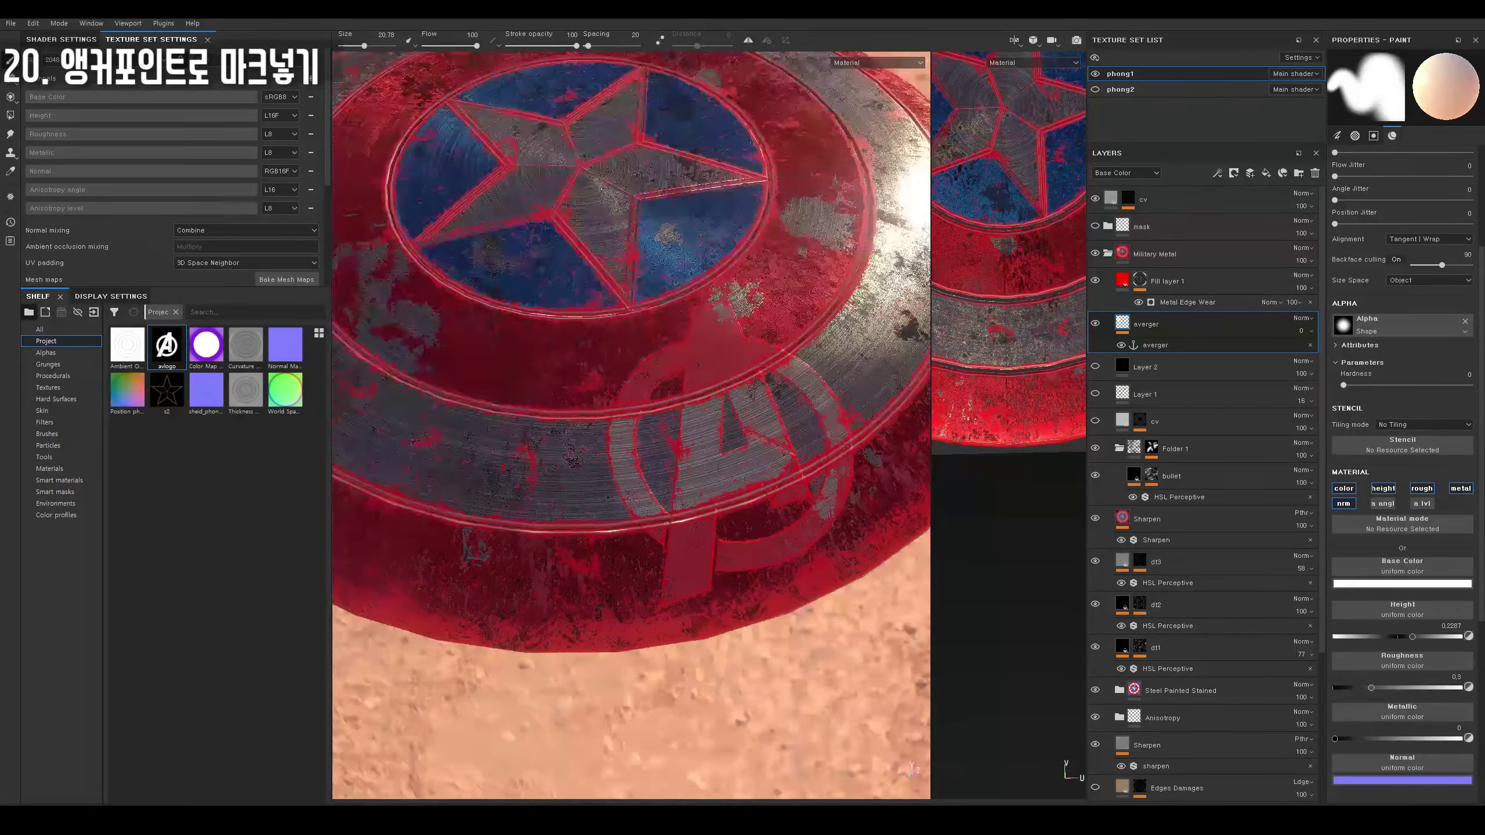
{"action": "left_click", "coordinate": [1303, 330]}
{"action": "left_click_drag", "start_coordinate": [1294, 352], "coordinate": [1345, 352]}
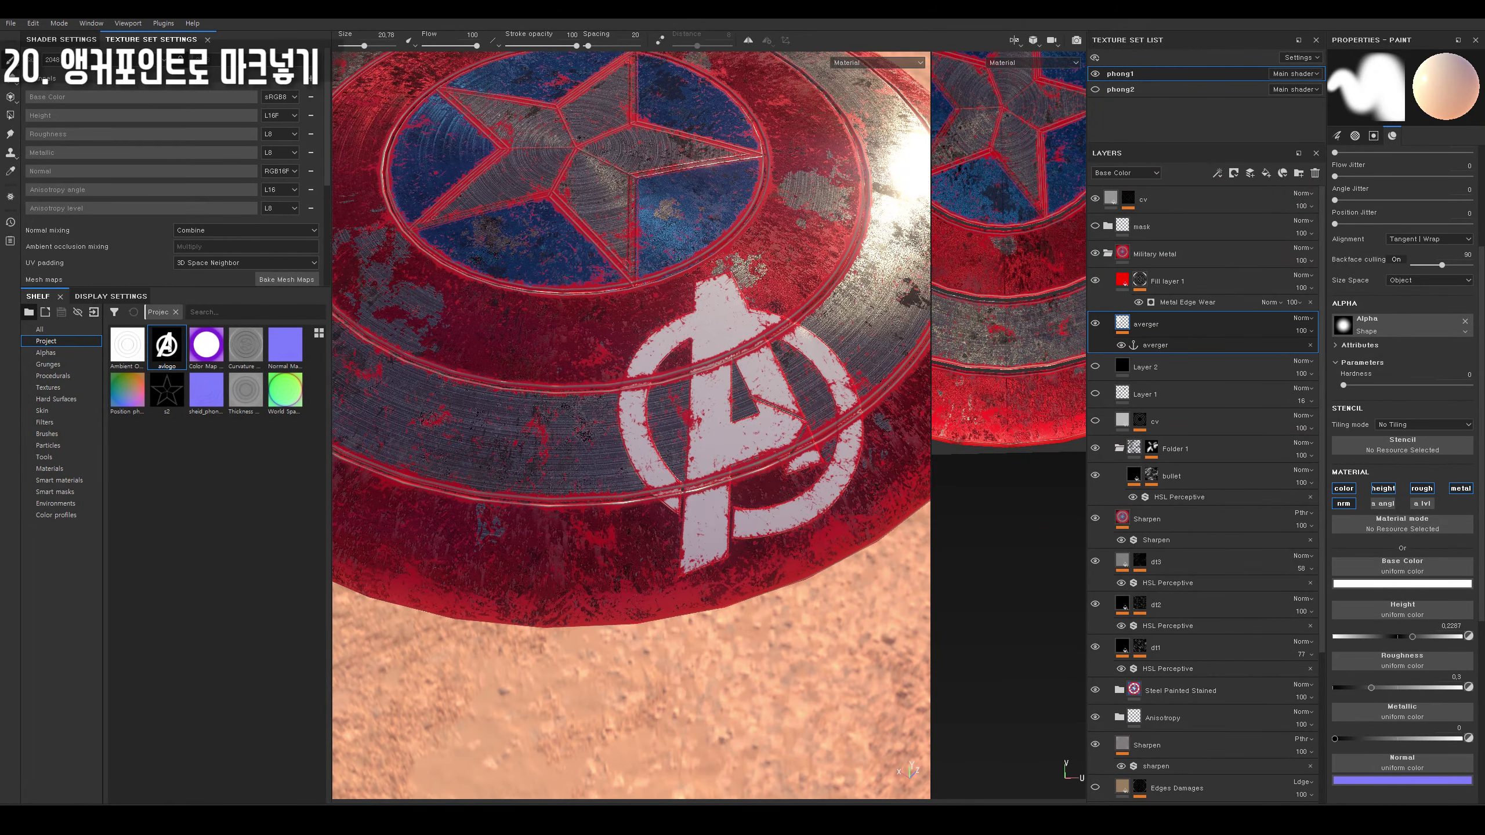
{"action": "left_click_drag", "start_coordinate": [819, 427], "coordinate": [760, 404], "text": "alt"}
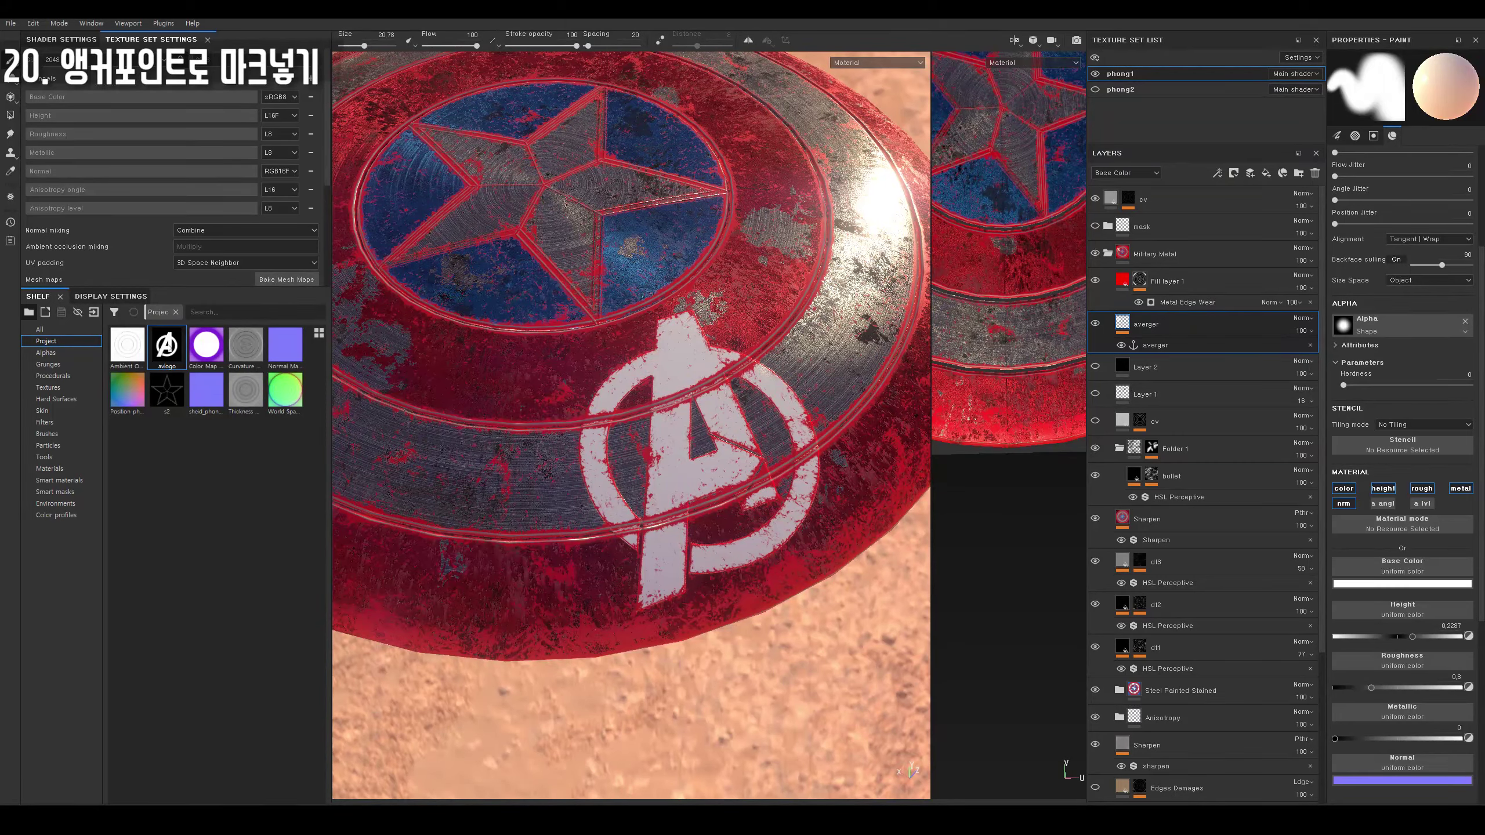
{"action": "left_click", "coordinate": [1096, 323]}
{"action": "left_click", "coordinate": [1187, 302]}
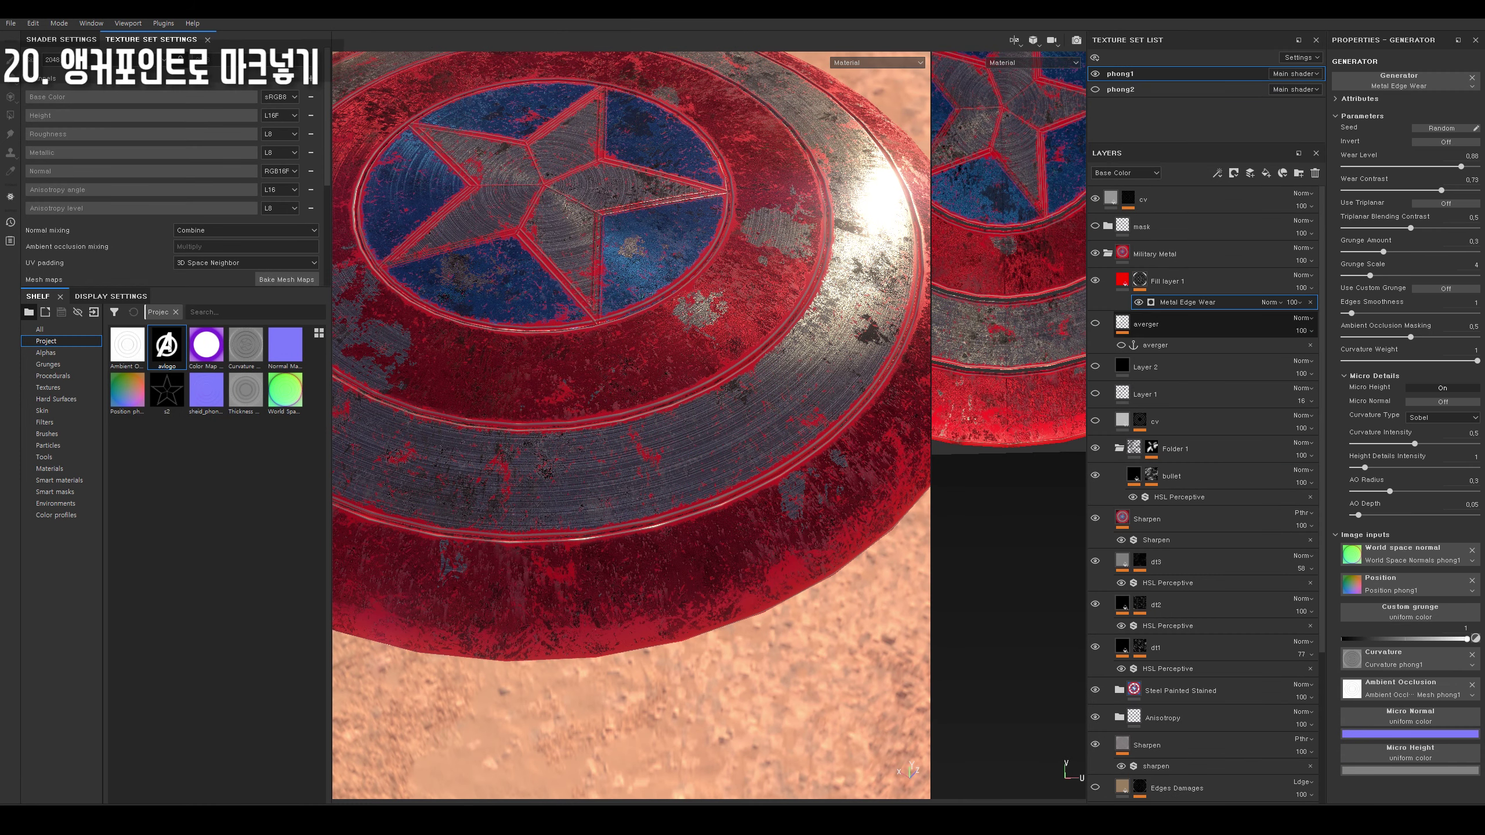
{"action": "left_click", "coordinate": [1170, 323]}
Add a new fill layer above averger and name it a2.
{"action": "left_click", "coordinate": [1266, 173]}
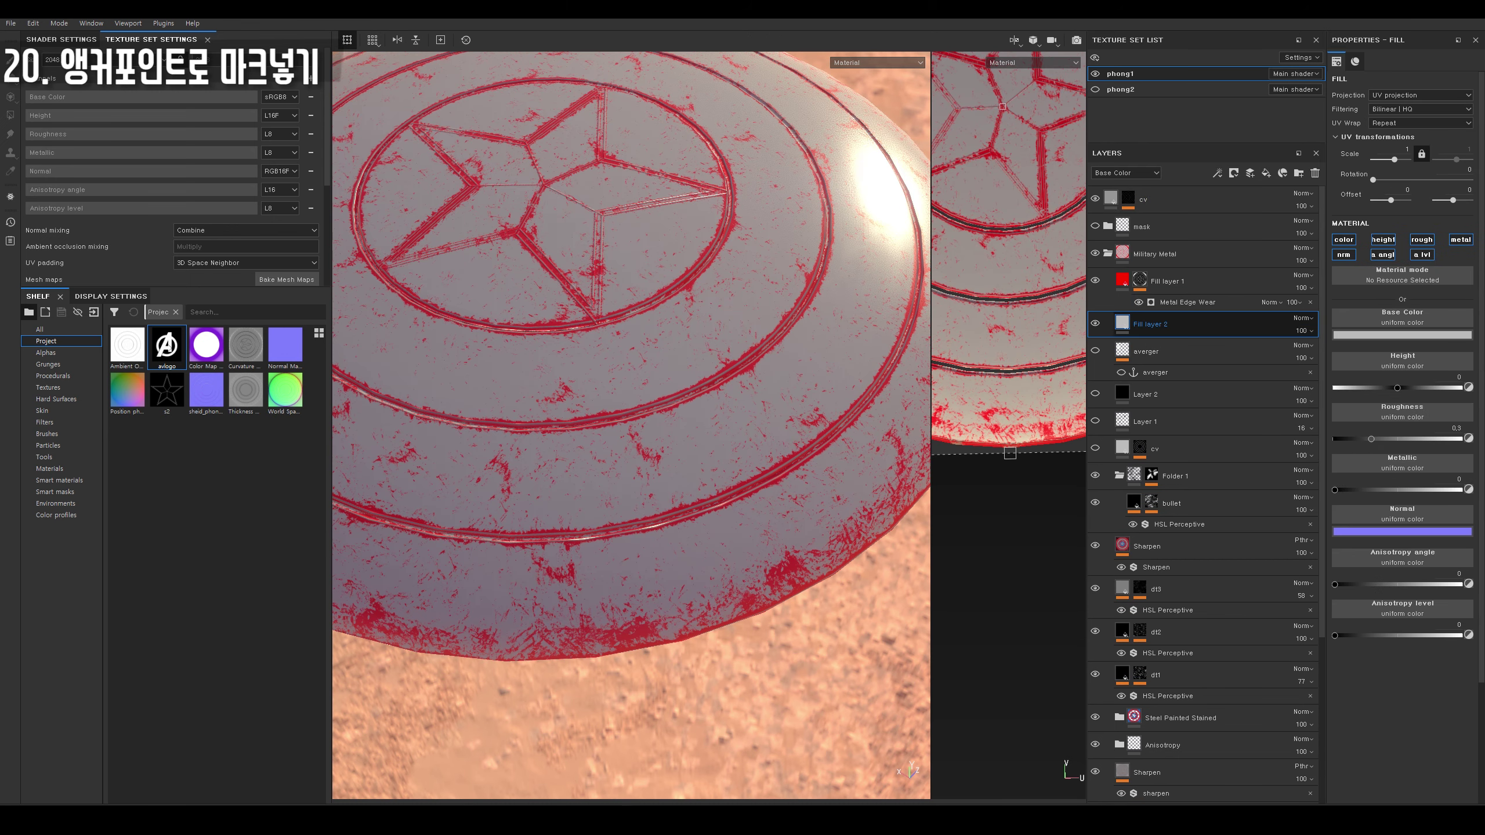
{"action": "double_click", "coordinate": [1150, 323]}
{"action": "type", "text": "a2"}
{"action": "key", "text": "Return"}
Give a2 a black mask containing a fill with the avlogo grayscale texture.
{"action": "right_click", "coordinate": [1127, 327]}
{"action": "left_click", "coordinate": [1170, 351]}
{"action": "right_click", "coordinate": [1140, 324]}
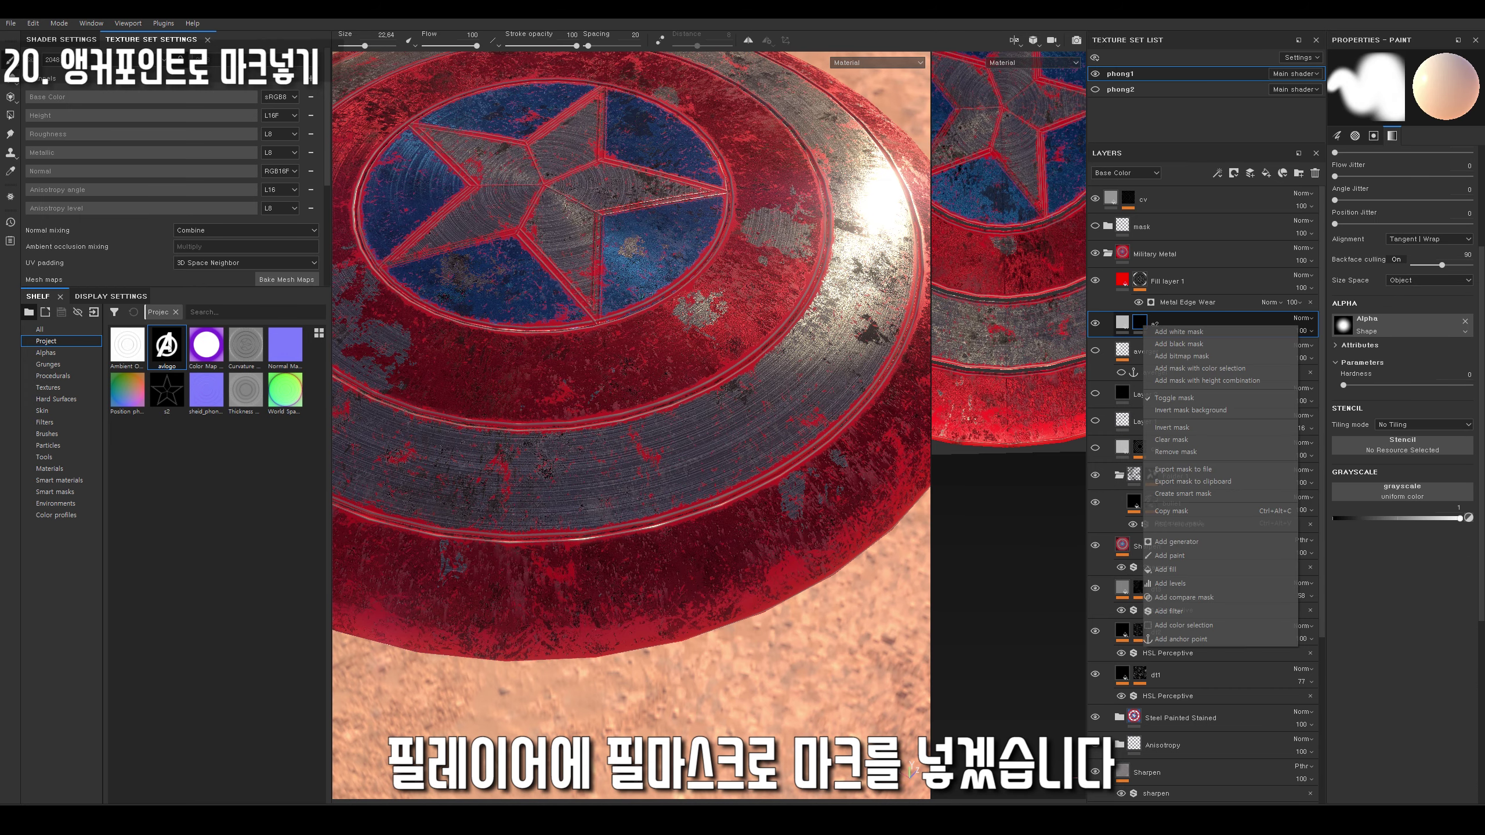
{"action": "left_click", "coordinate": [1199, 570]}
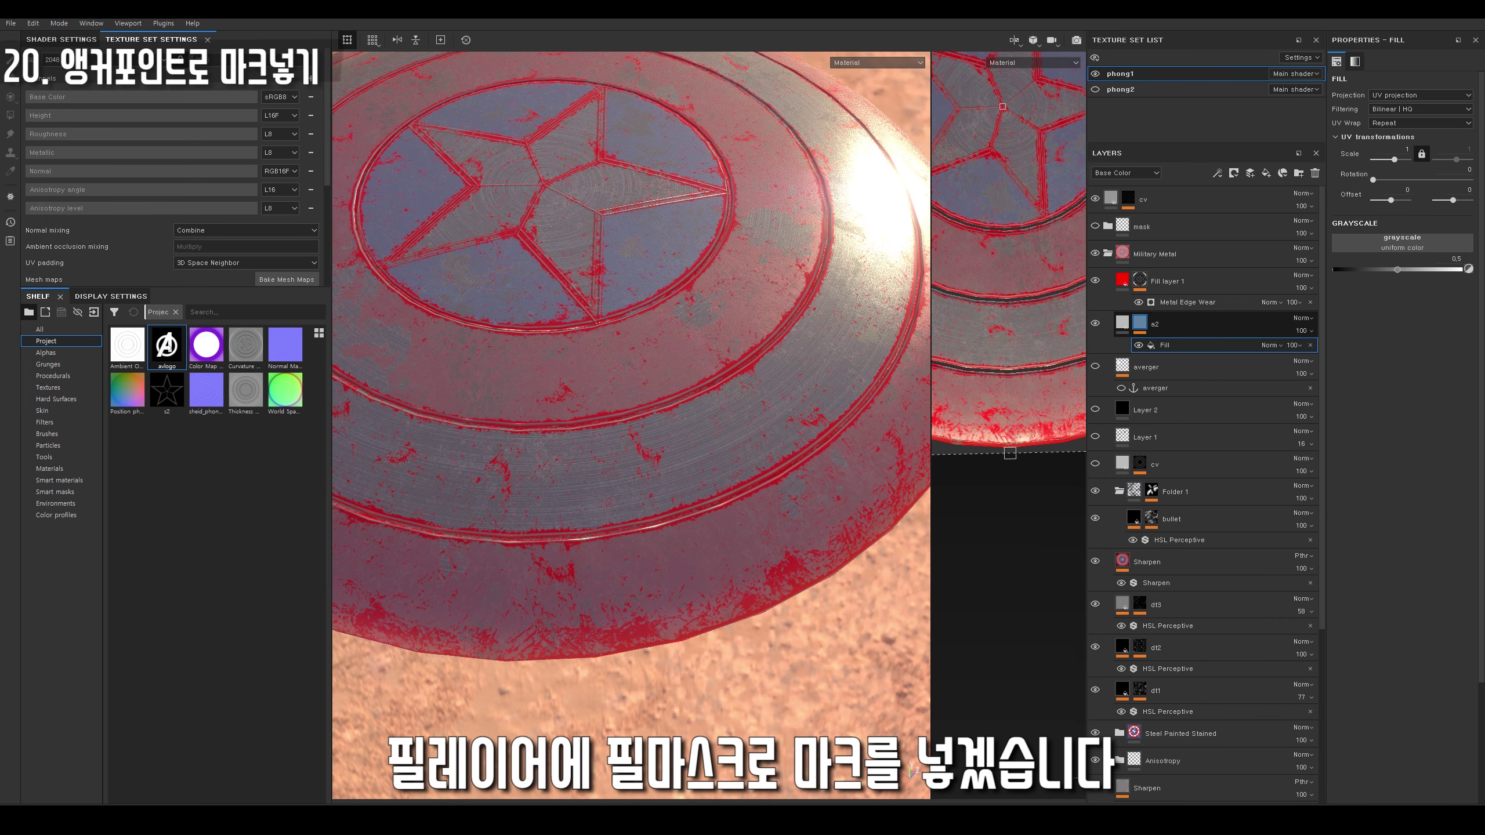
{"action": "right_click", "coordinate": [1140, 324]}
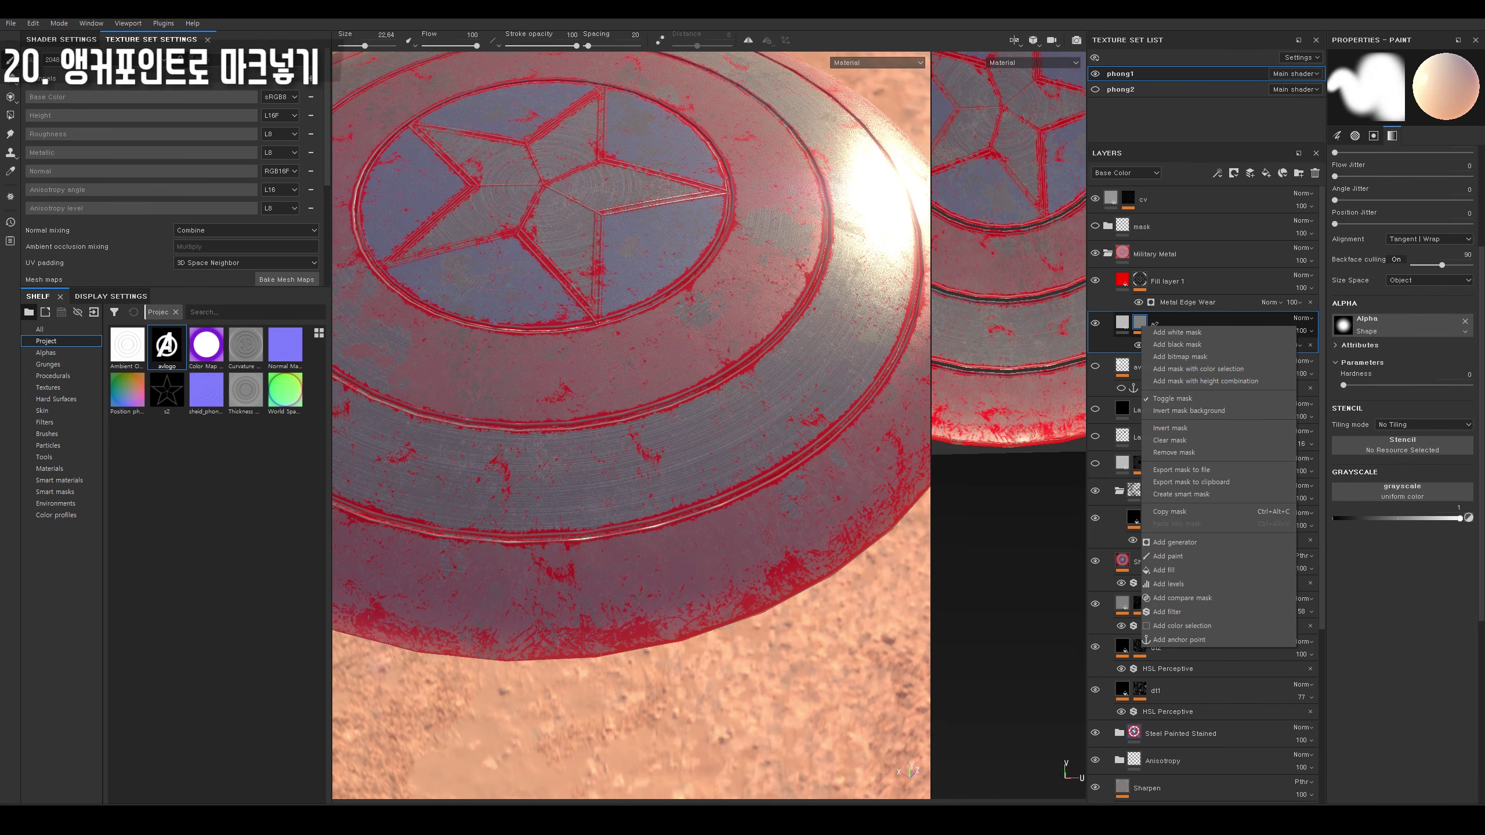
{"action": "left_click", "coordinate": [1164, 570]}
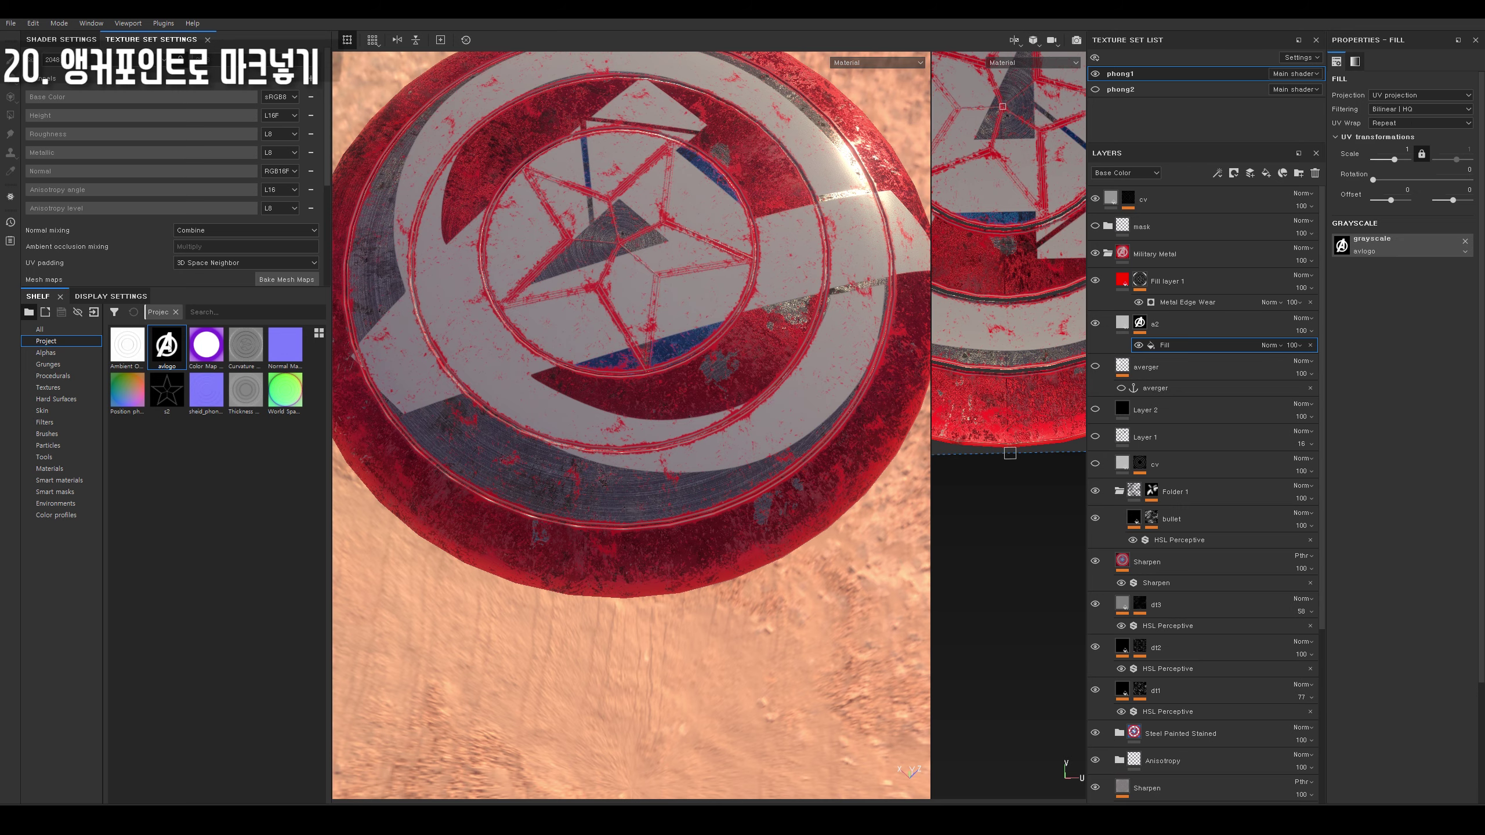
{"action": "left_click_drag", "start_coordinate": [931, 410], "coordinate": [622, 409]}
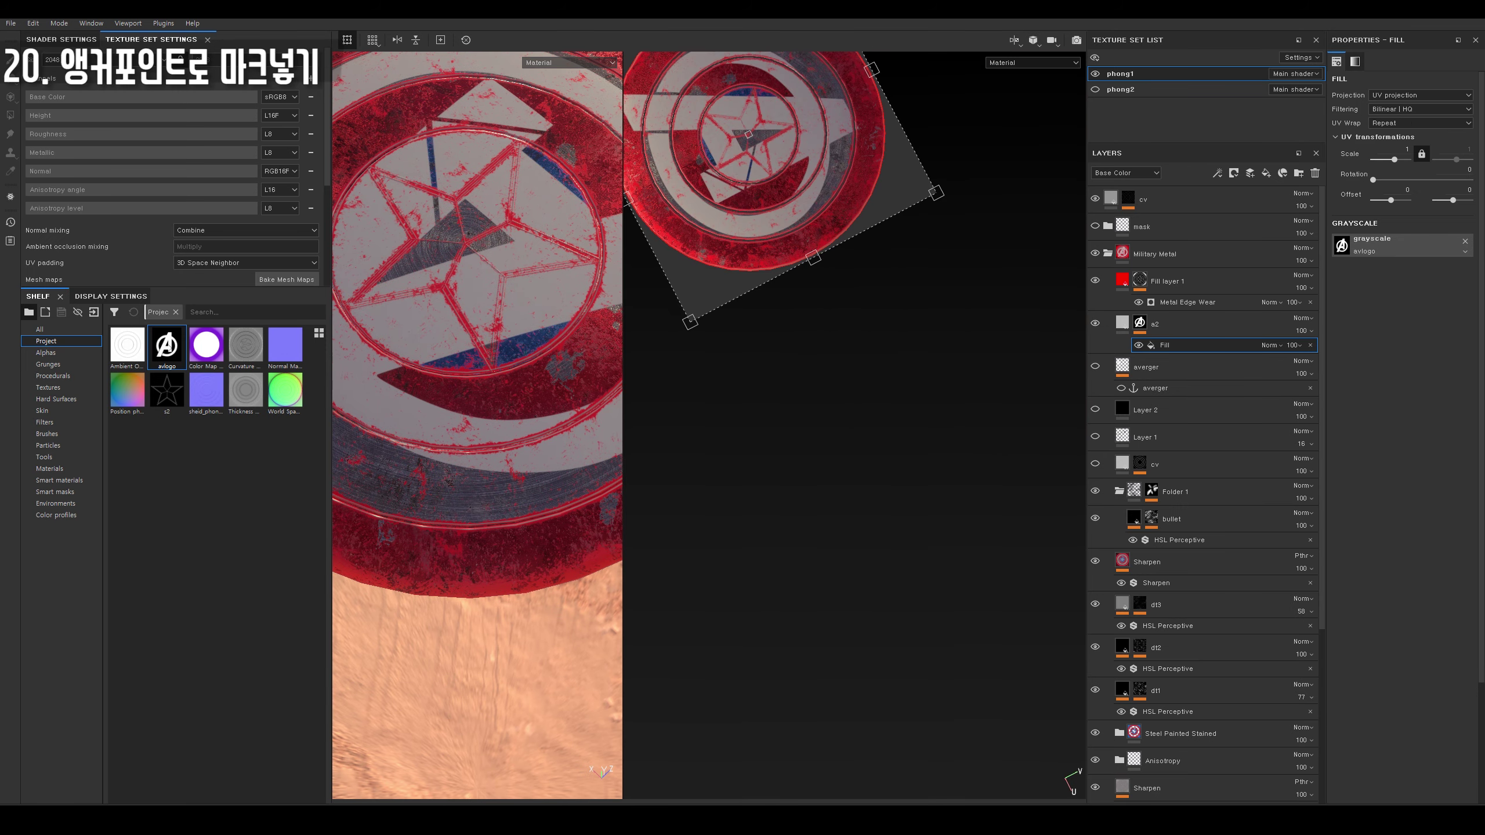
Set the logo's UV wrap to None, scale it to 3.06, rotate 15.39° onto the lower band.
{"action": "middle_click_drag", "start_coordinate": [795, 193], "coordinate": [784, 456]}
{"action": "key", "text": "f"}
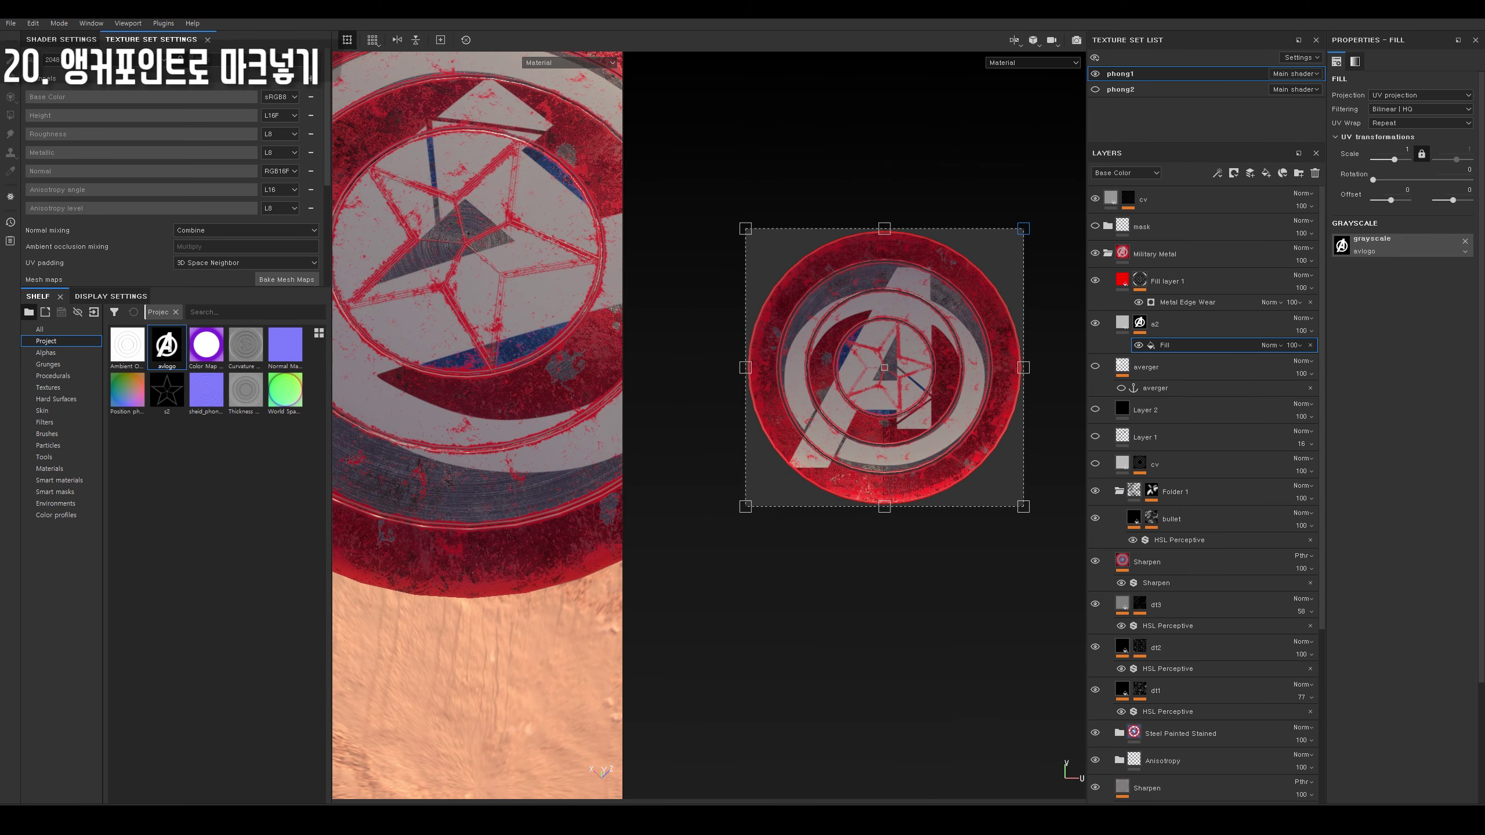
{"action": "mouse_move", "coordinate": [992, 258]}
{"action": "left_mouse_down"}
{"action": "mouse_move", "coordinate": [1002, 248]}
{"action": "mouse_move", "coordinate": [906, 339]}
{"action": "left_mouse_up"}
{"action": "left_click", "coordinate": [1421, 123]}
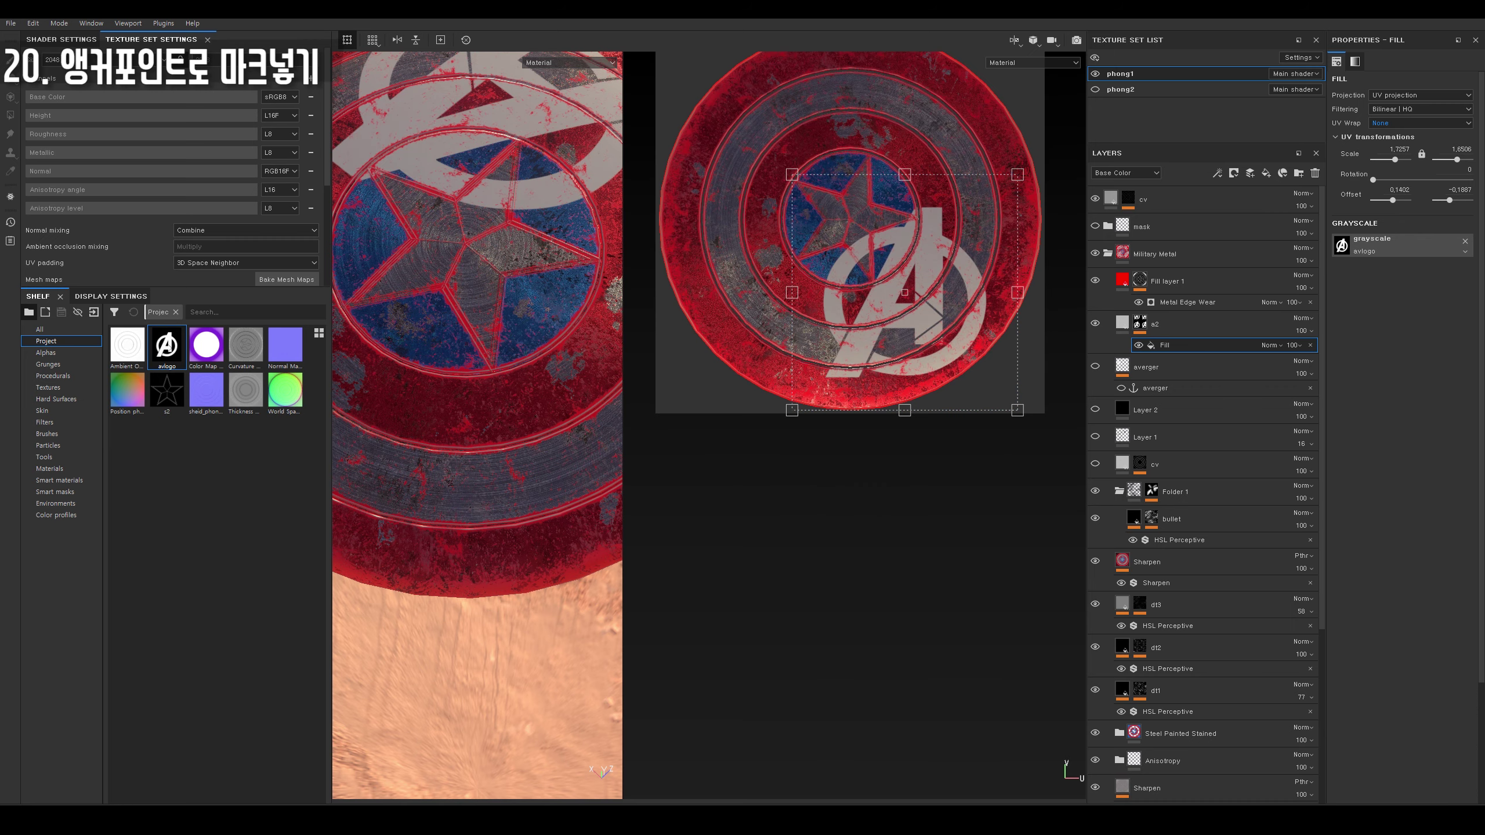
{"action": "mouse_move", "coordinate": [1017, 175]}
{"action": "left_mouse_down"}
{"action": "mouse_move", "coordinate": [982, 148]}
{"action": "mouse_move", "coordinate": [915, 253]}
{"action": "left_mouse_up"}
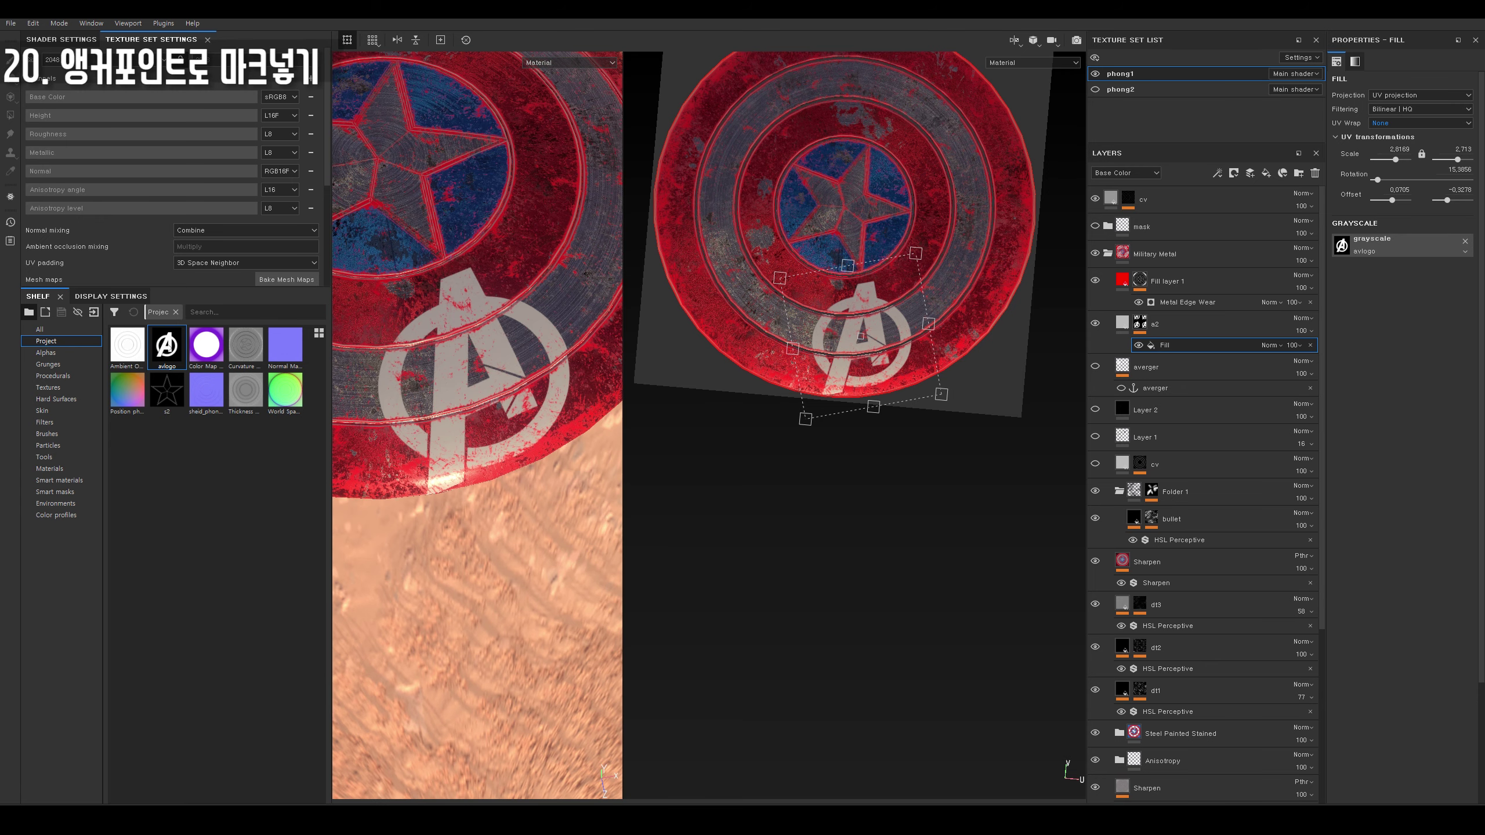
Add an anchor point to a2's mask and lower a2's height to 0.1749.
{"action": "key", "text": "1"}
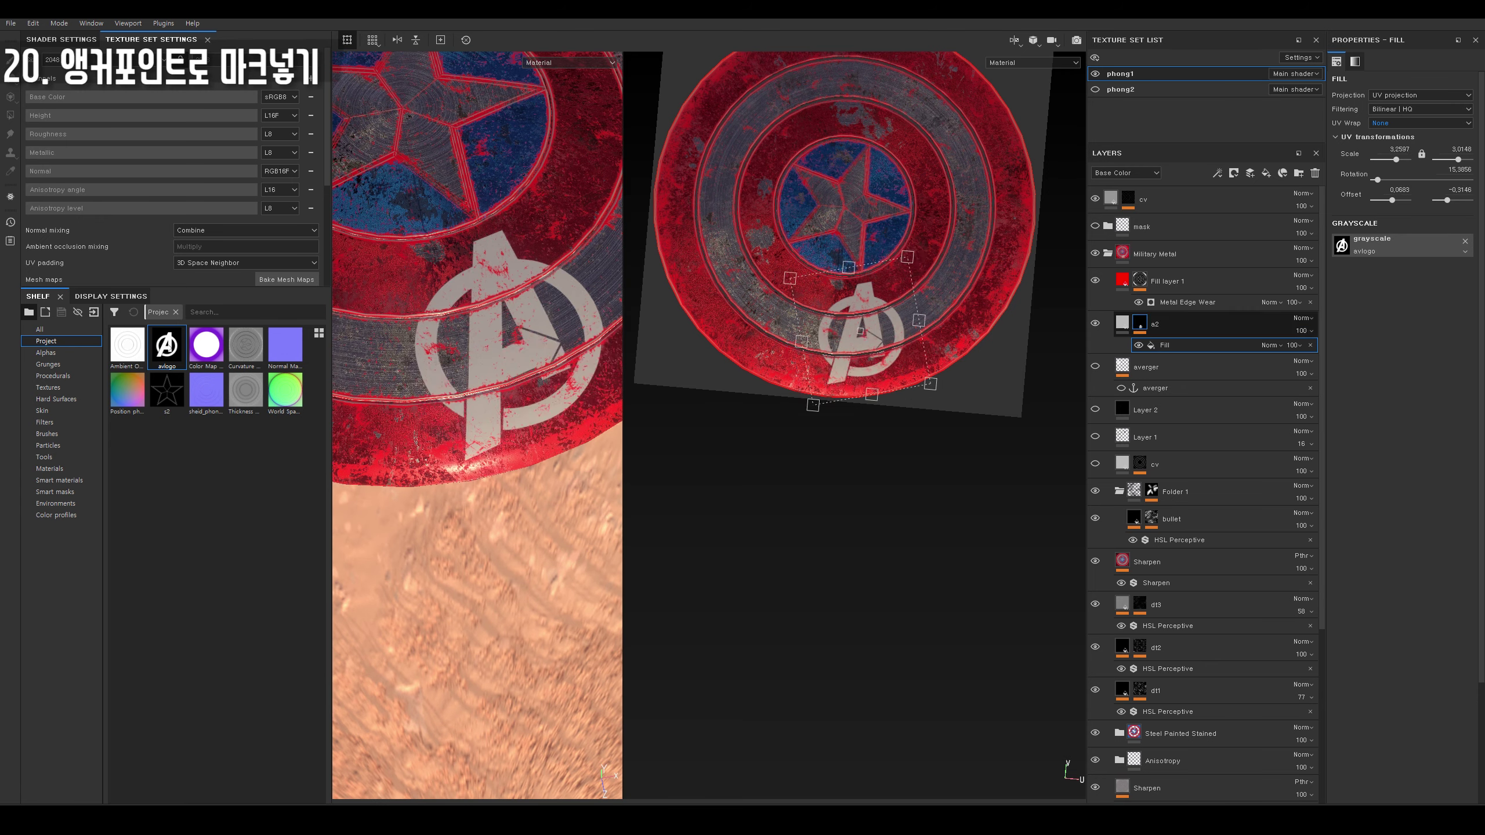
{"action": "right_click", "coordinate": [1141, 327]}
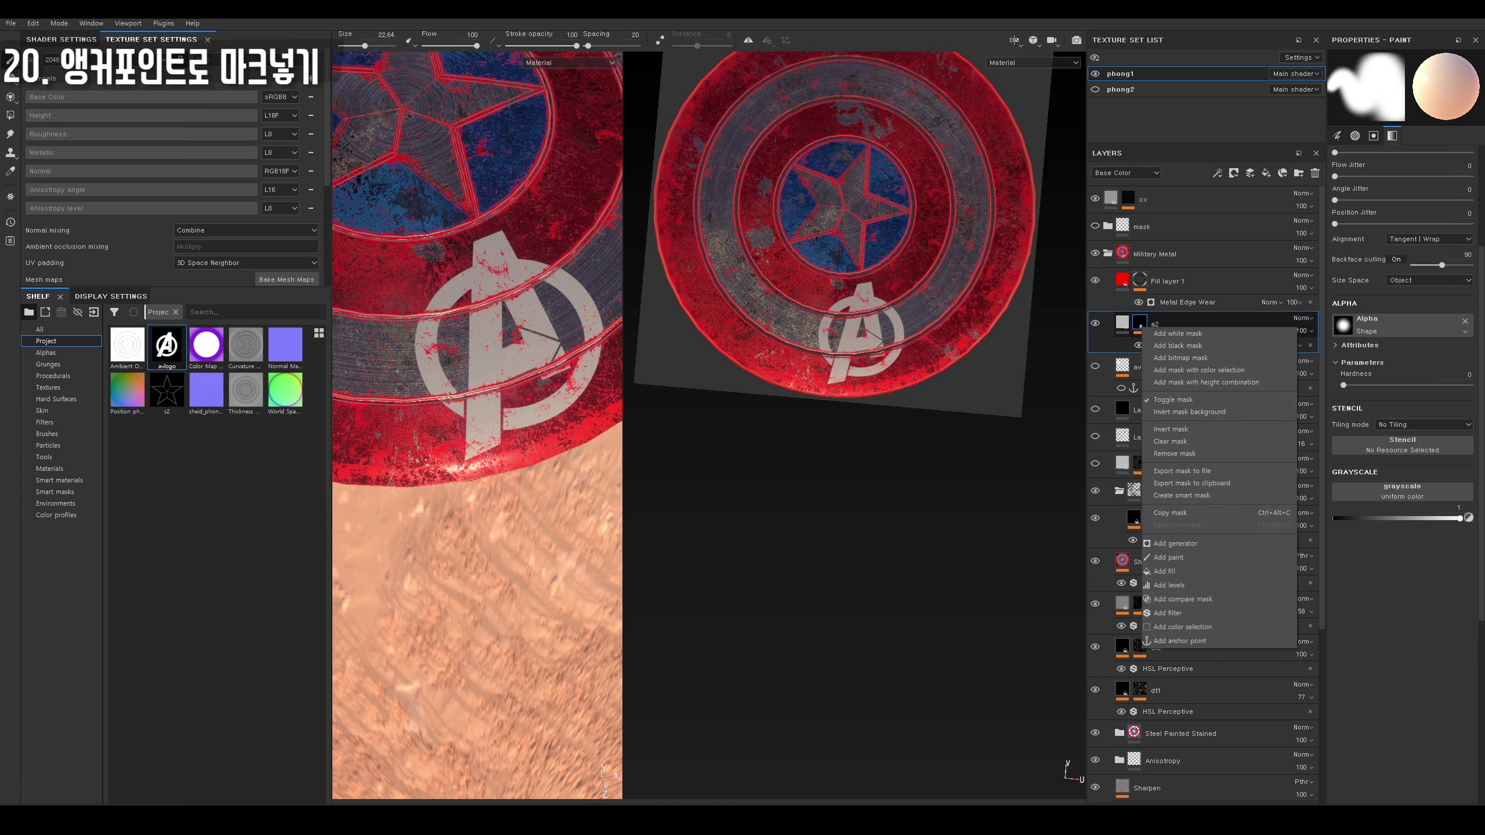
{"action": "left_click", "coordinate": [1180, 641]}
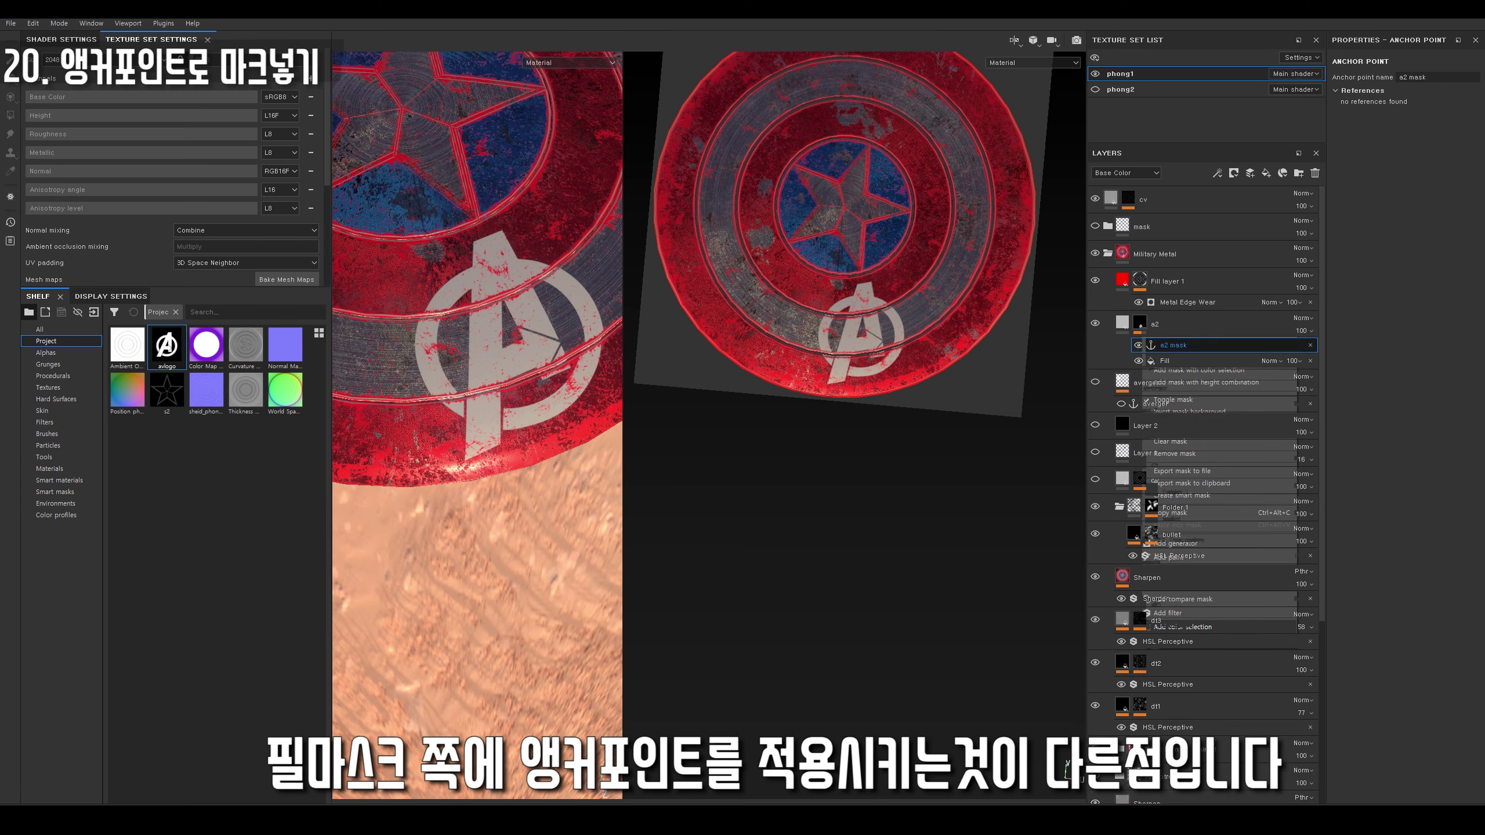
{"action": "left_click", "coordinate": [1187, 302]}
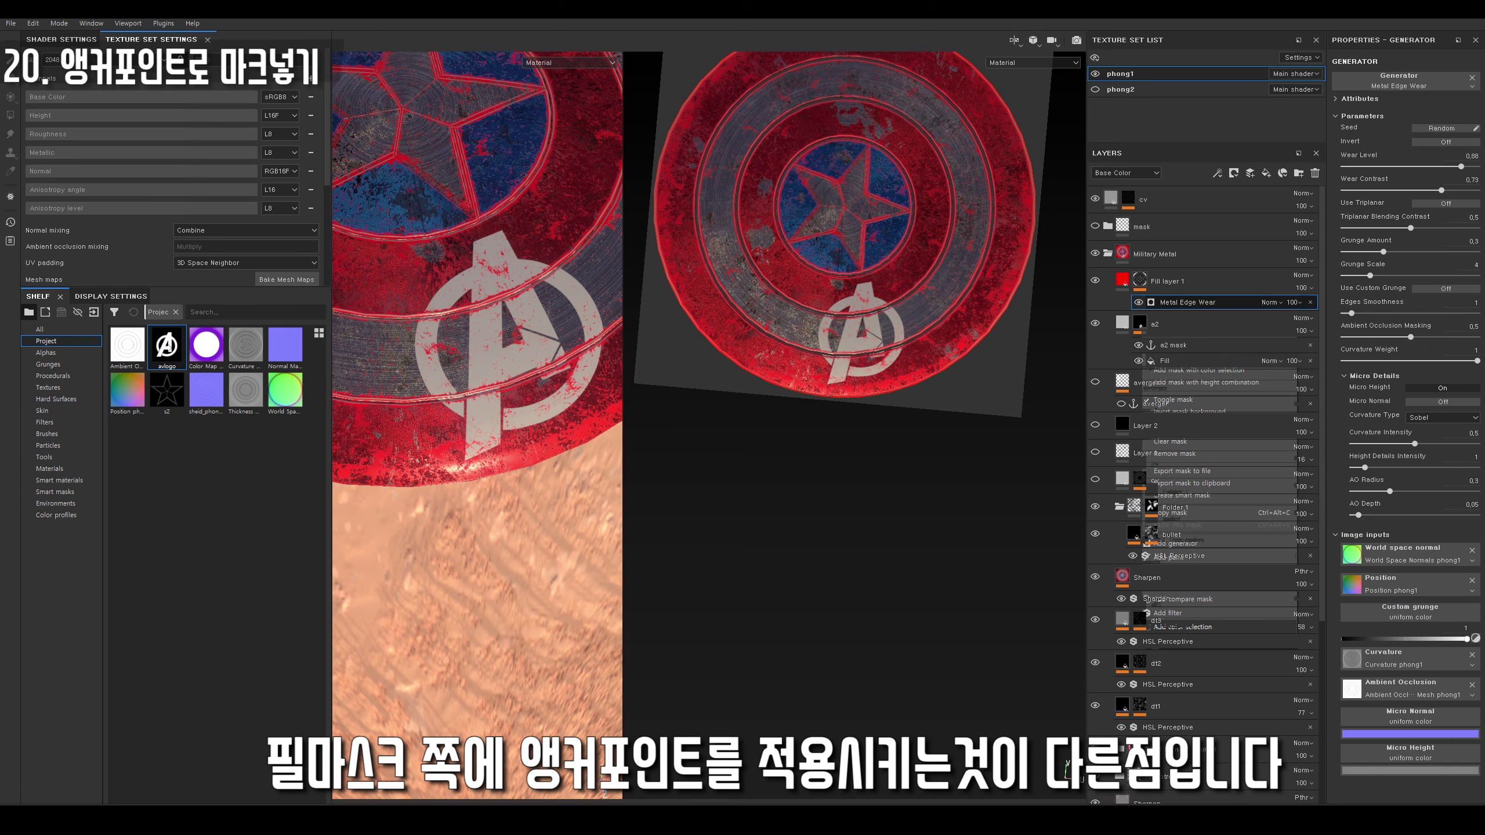
{"action": "left_click", "coordinate": [1122, 323]}
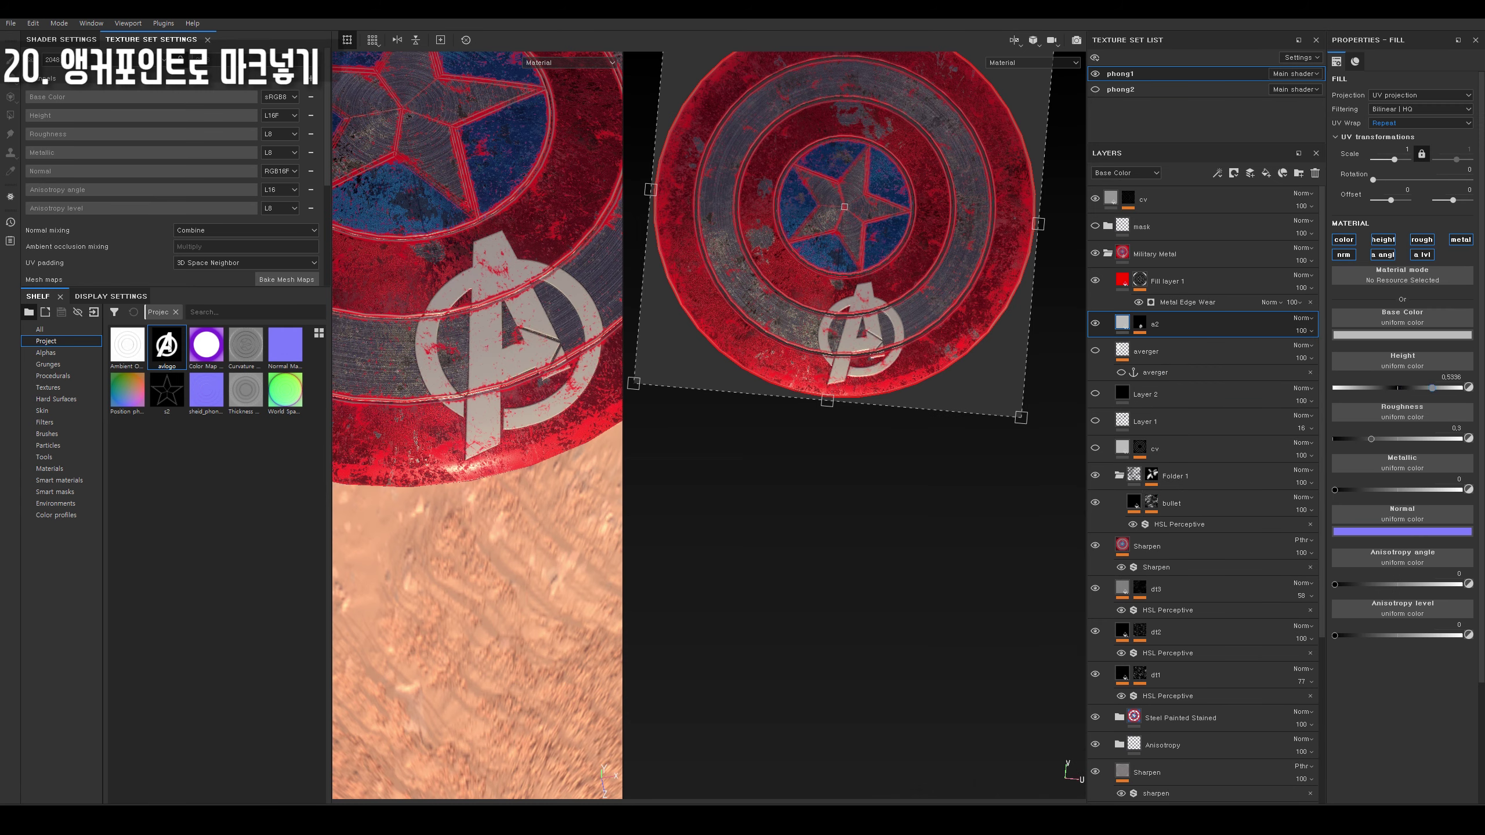
{"action": "left_click_drag", "start_coordinate": [1432, 388], "coordinate": [1410, 388]}
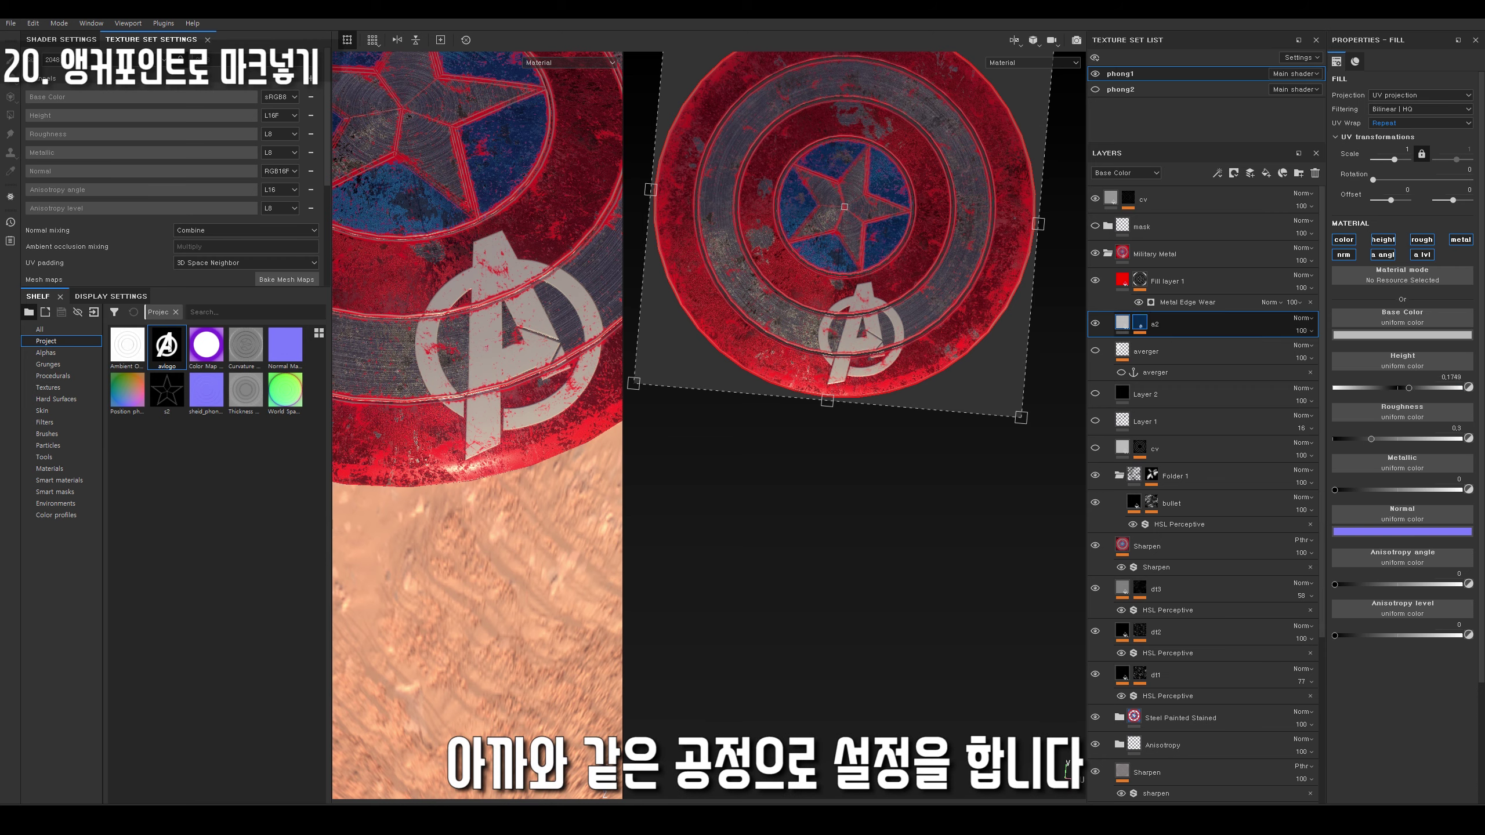
Set Metal Edge Wear's Micro Height input to the a2 mask anchor.
{"action": "left_click", "coordinate": [1139, 324]}
{"action": "left_click", "coordinate": [1173, 345]}
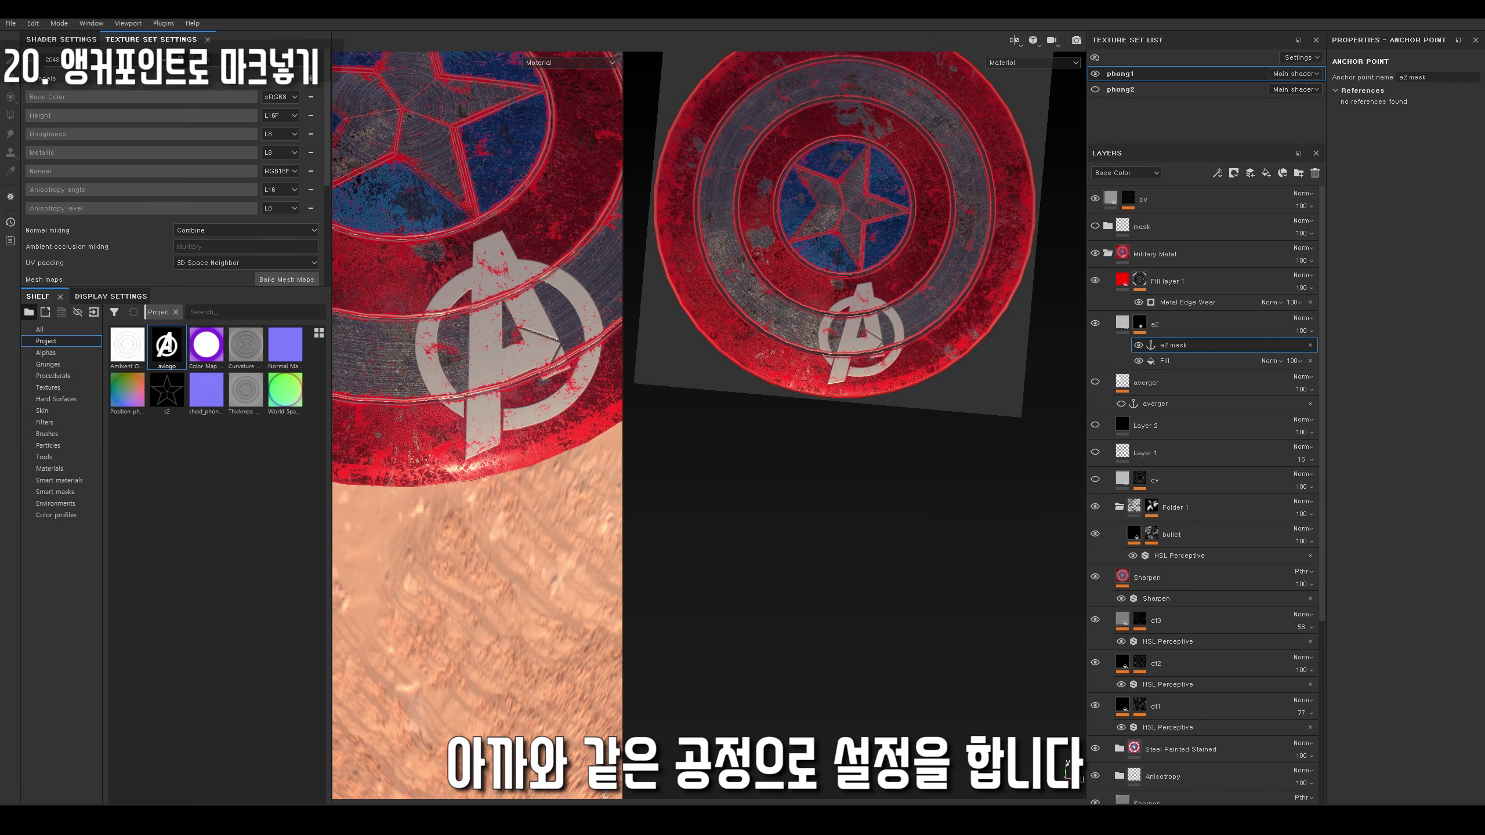
{"action": "left_click", "coordinate": [1187, 301]}
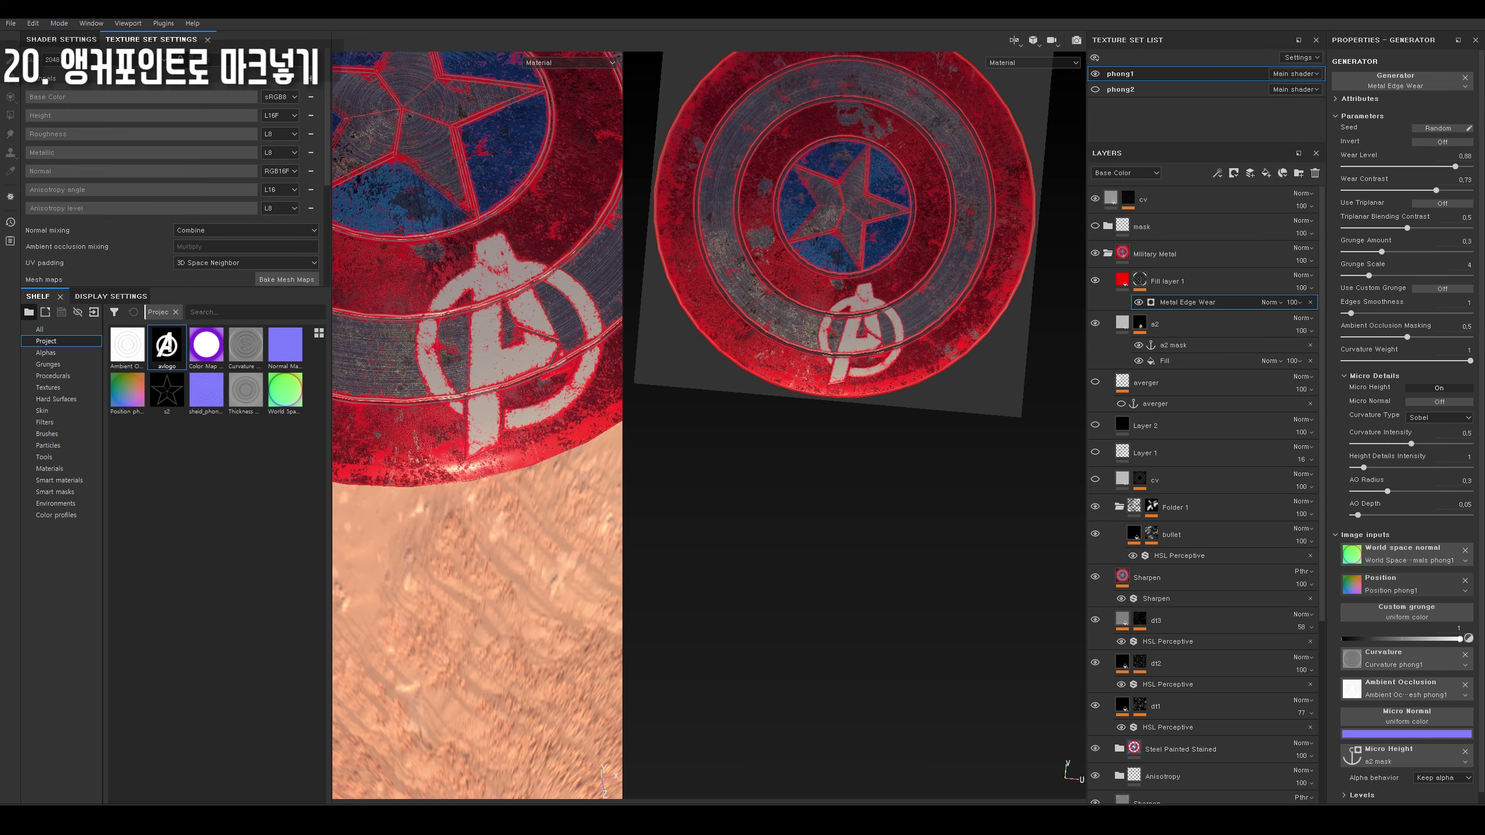
{"action": "scroll", "coordinate": [375, 386], "scroll_direction": "up", "scroll_amount": 2}
{"action": "left_click", "coordinate": [1155, 324]}
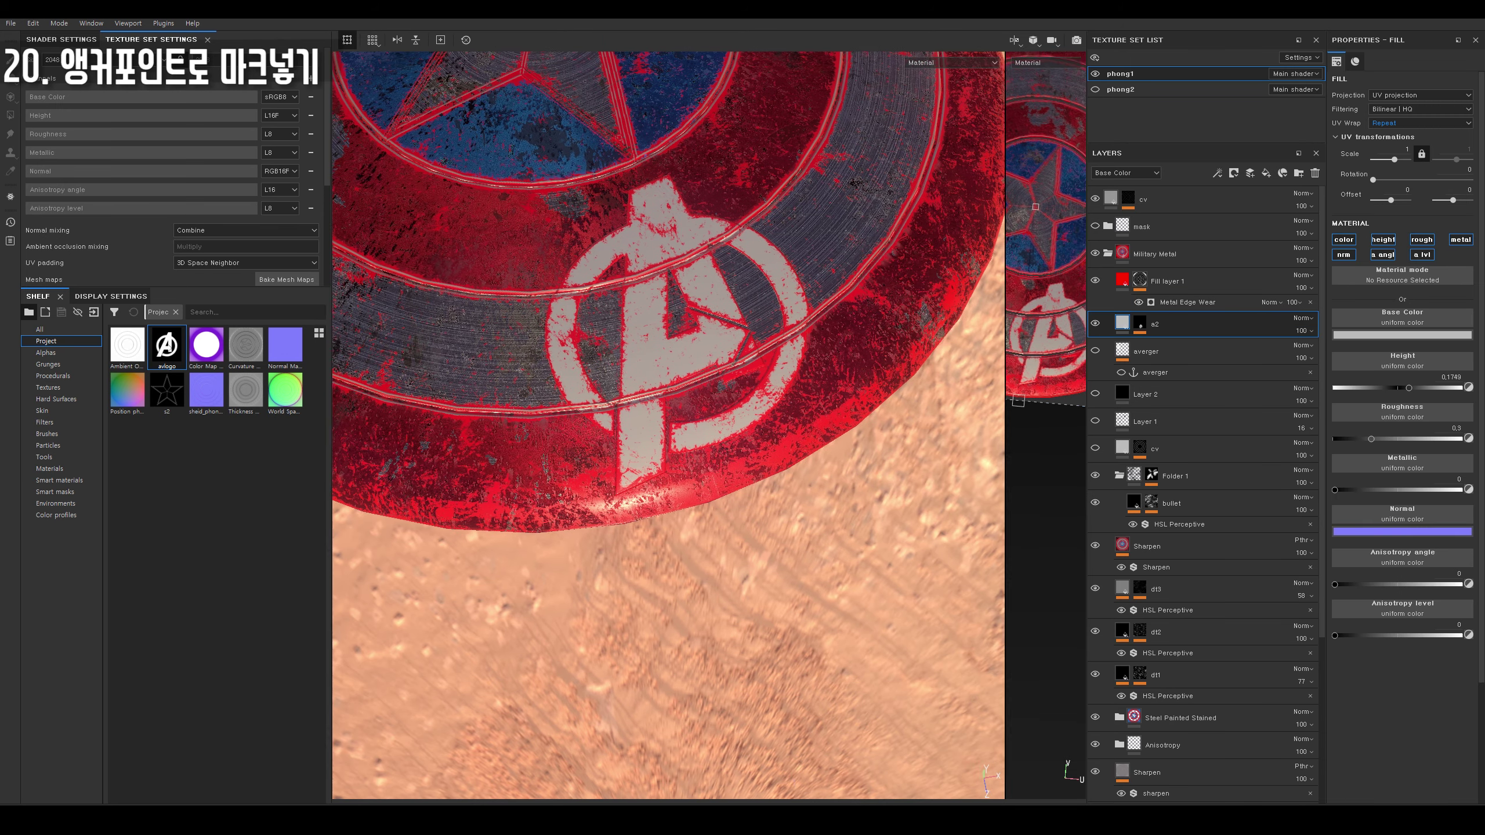
Set the a2 logo's base colour to black and its roughness to 0.2422.
{"action": "mouse_move", "coordinate": [690, 410]}
{"action": "left_mouse_down", "text": "alt"}
{"action": "mouse_move", "coordinate": [760, 444]}
{"action": "mouse_move", "coordinate": [695, 466]}
{"action": "left_mouse_up", "text": "alt"}
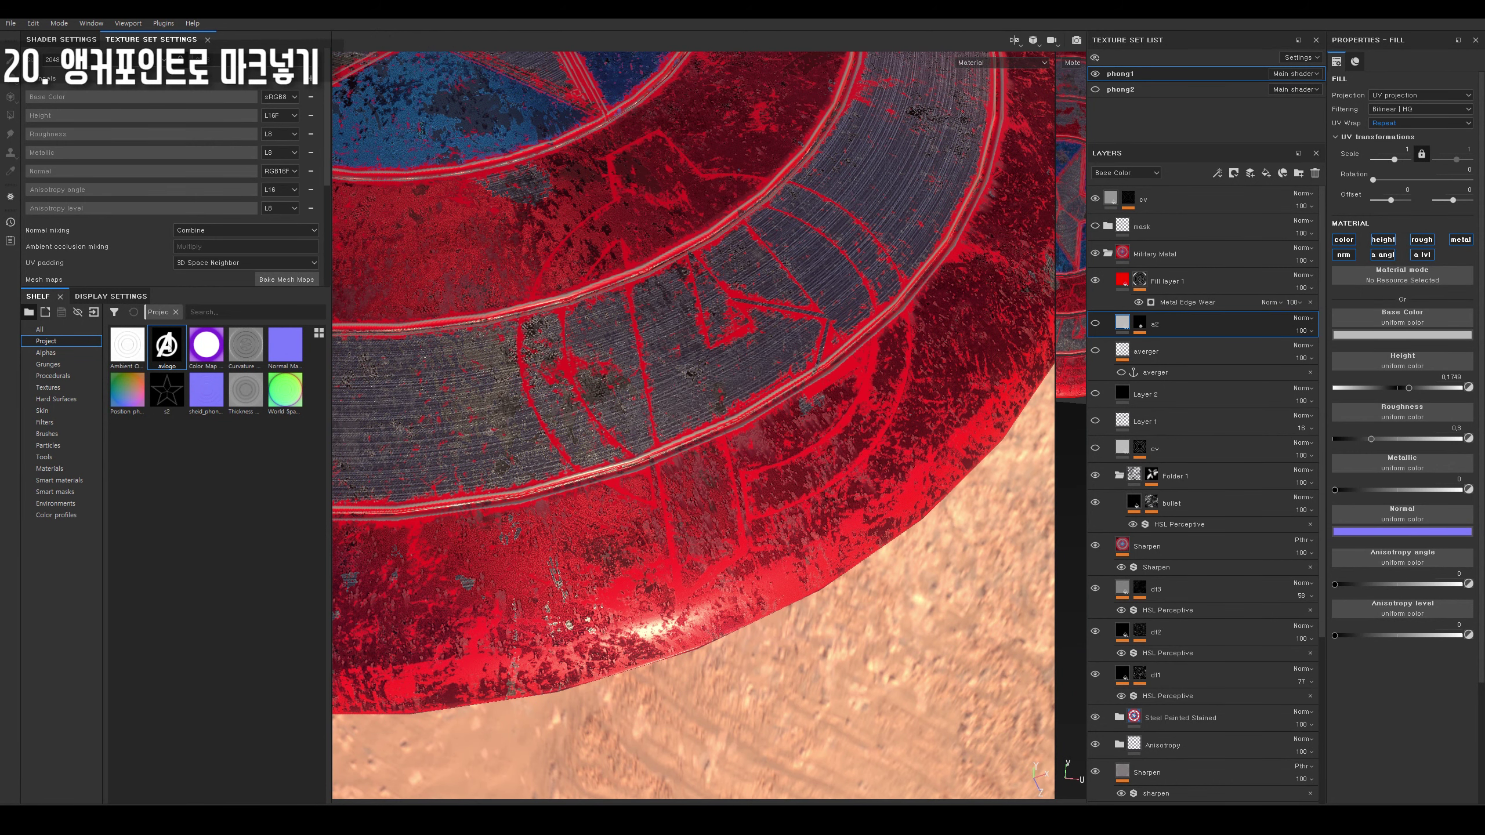
{"action": "left_click", "coordinate": [1402, 335]}
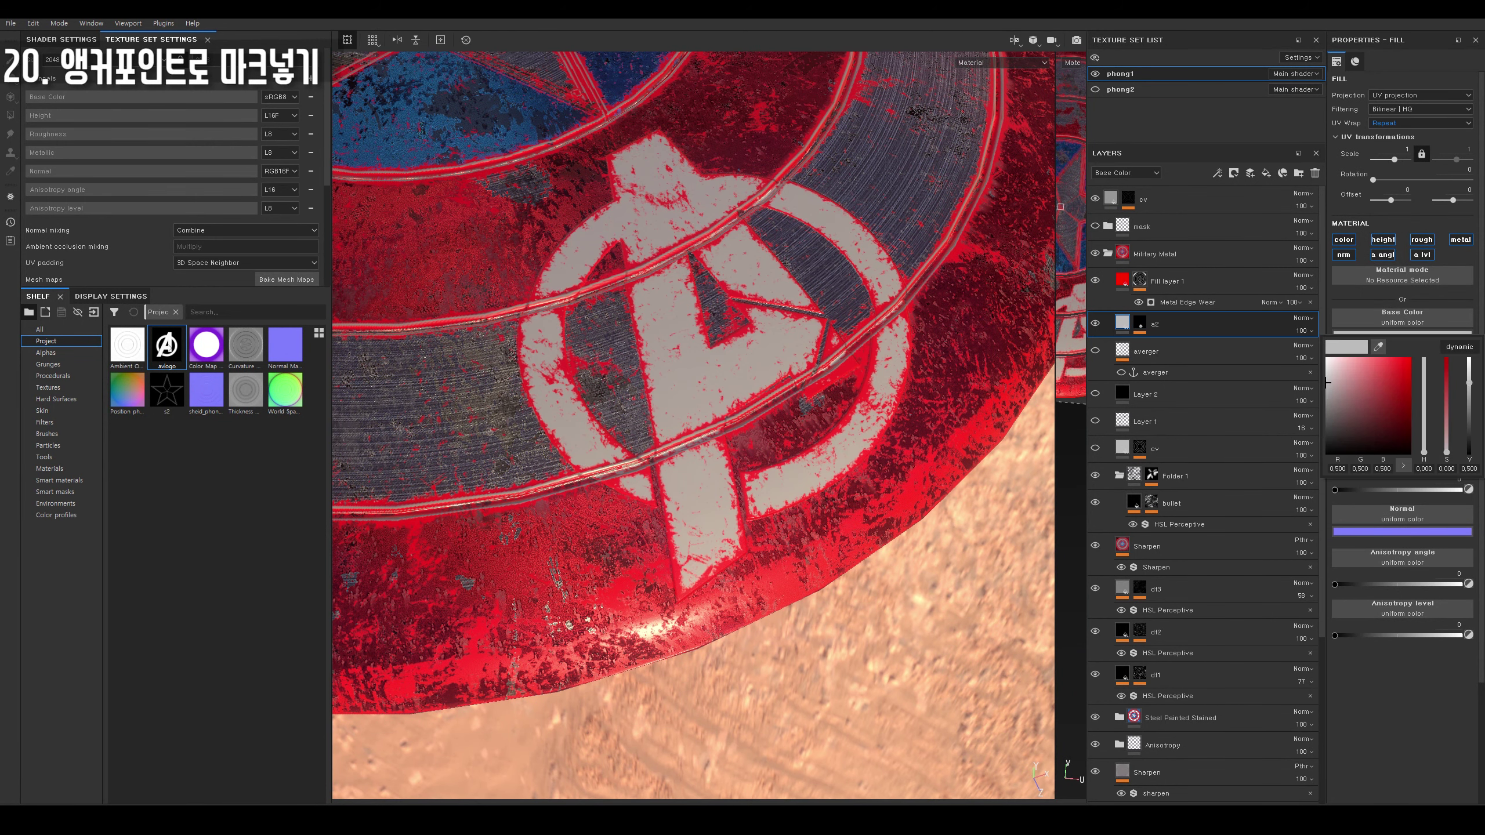
{"action": "left_click_drag", "start_coordinate": [1328, 382], "coordinate": [1389, 455]}
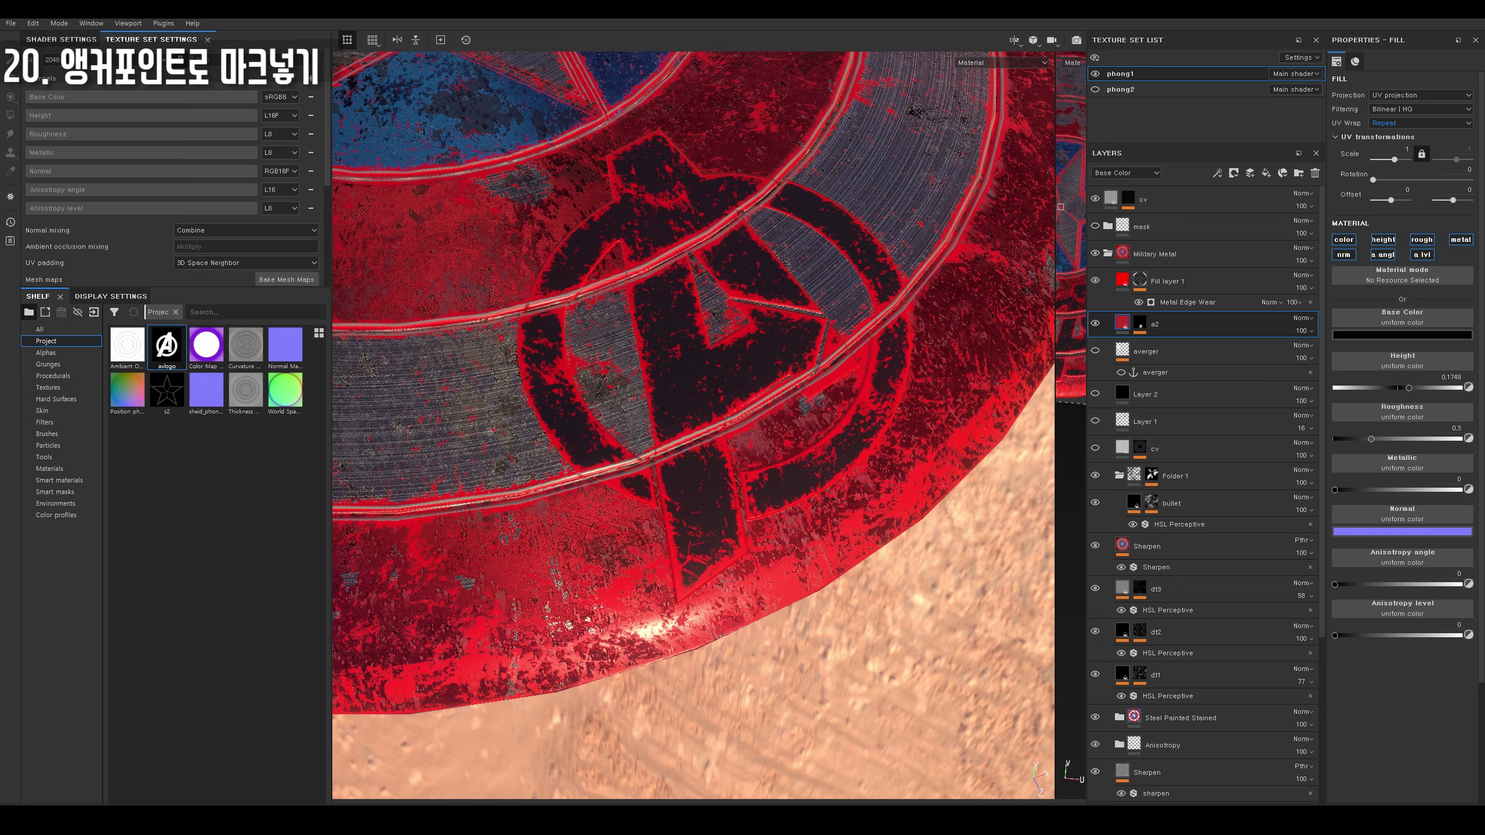
{"action": "left_click_drag", "start_coordinate": [701, 380], "coordinate": [737, 363], "text": "alt"}
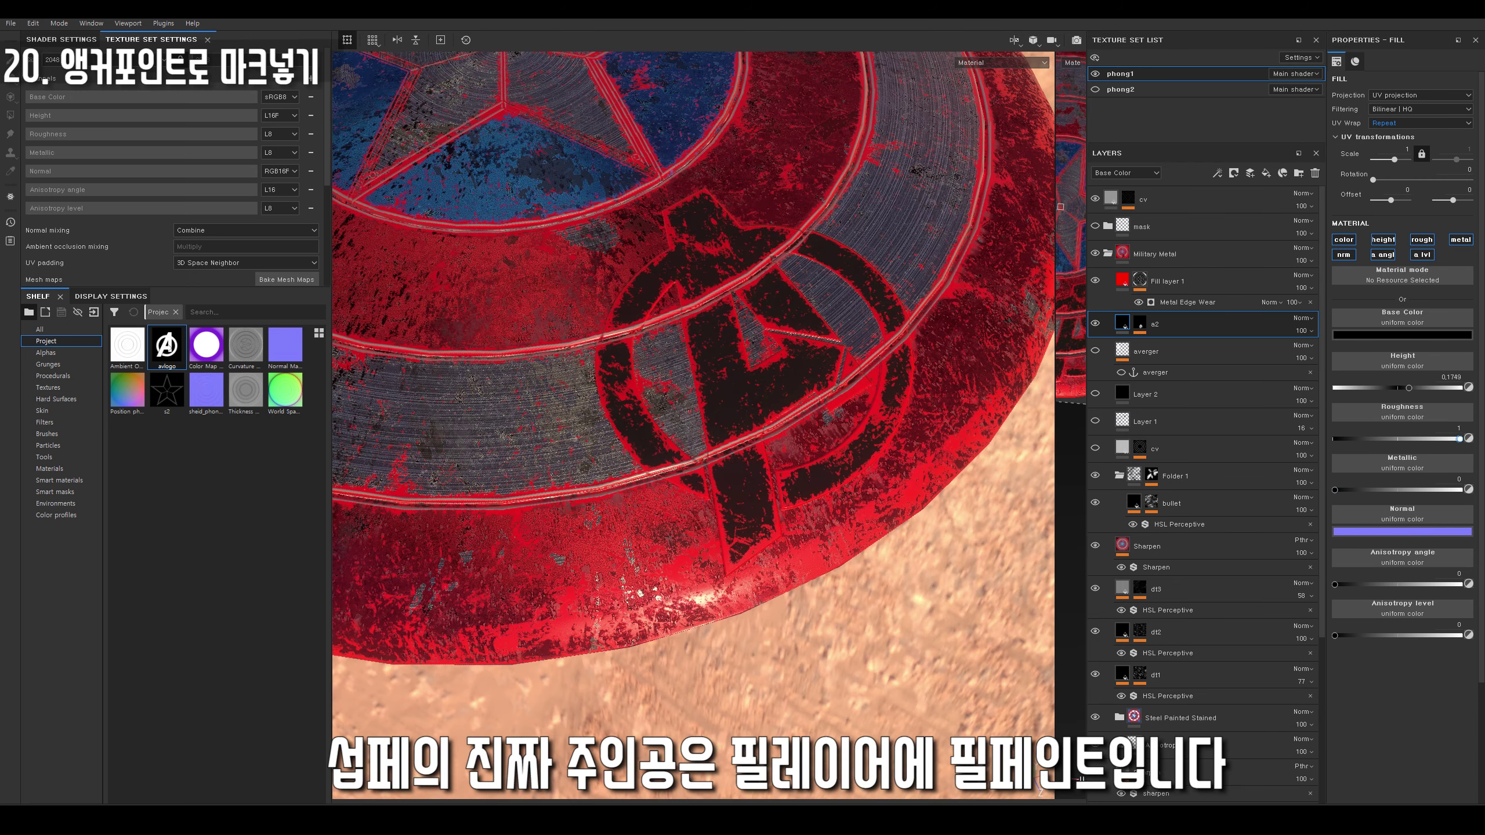
{"action": "left_click_drag", "start_coordinate": [1461, 439], "coordinate": [1364, 439]}
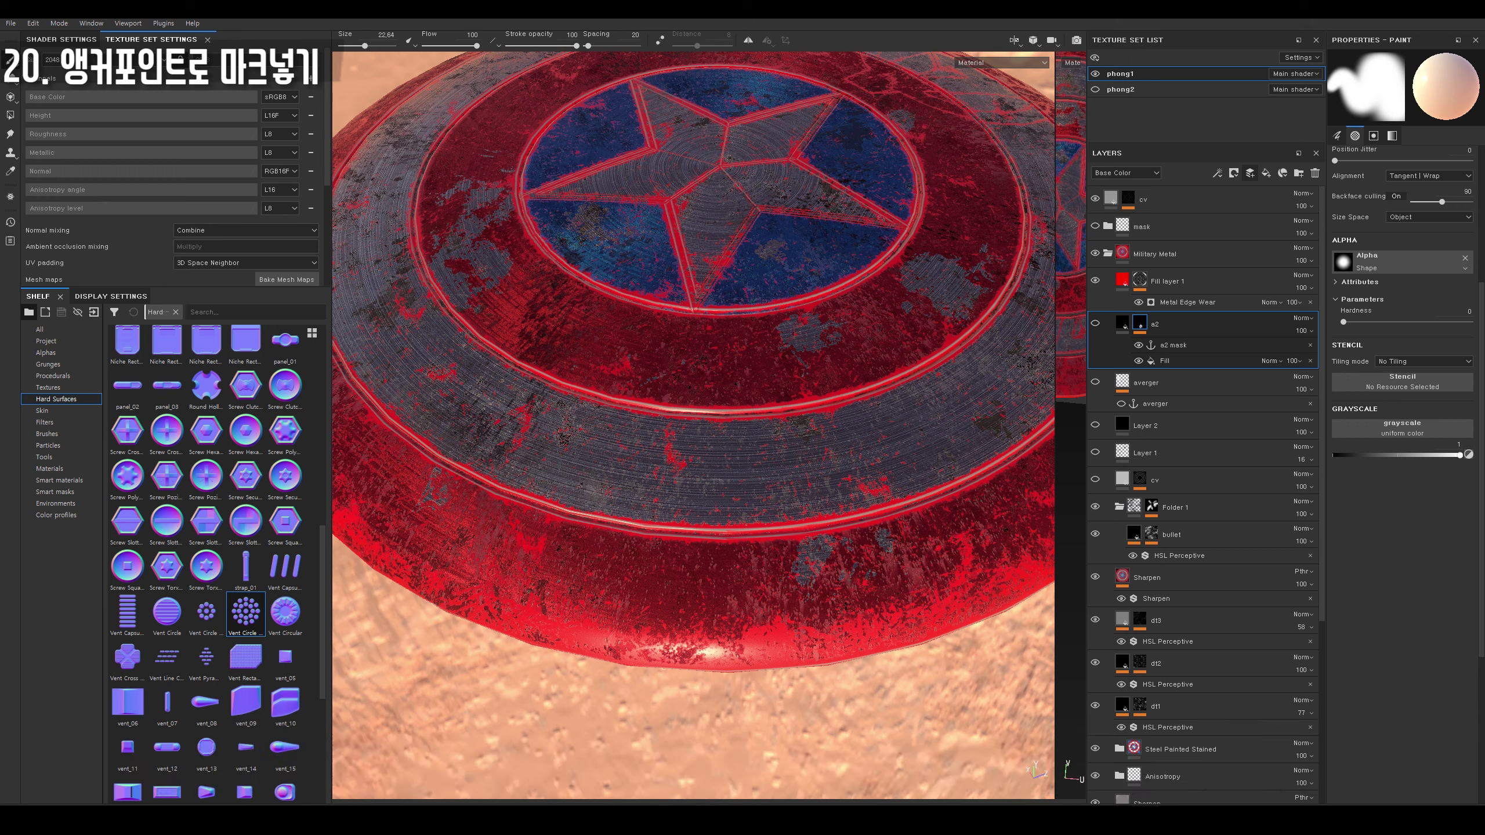
Add a paint layer that paints normal only, with colour, height, roughness and metal disabled.
{"action": "left_click", "coordinate": [1250, 173]}
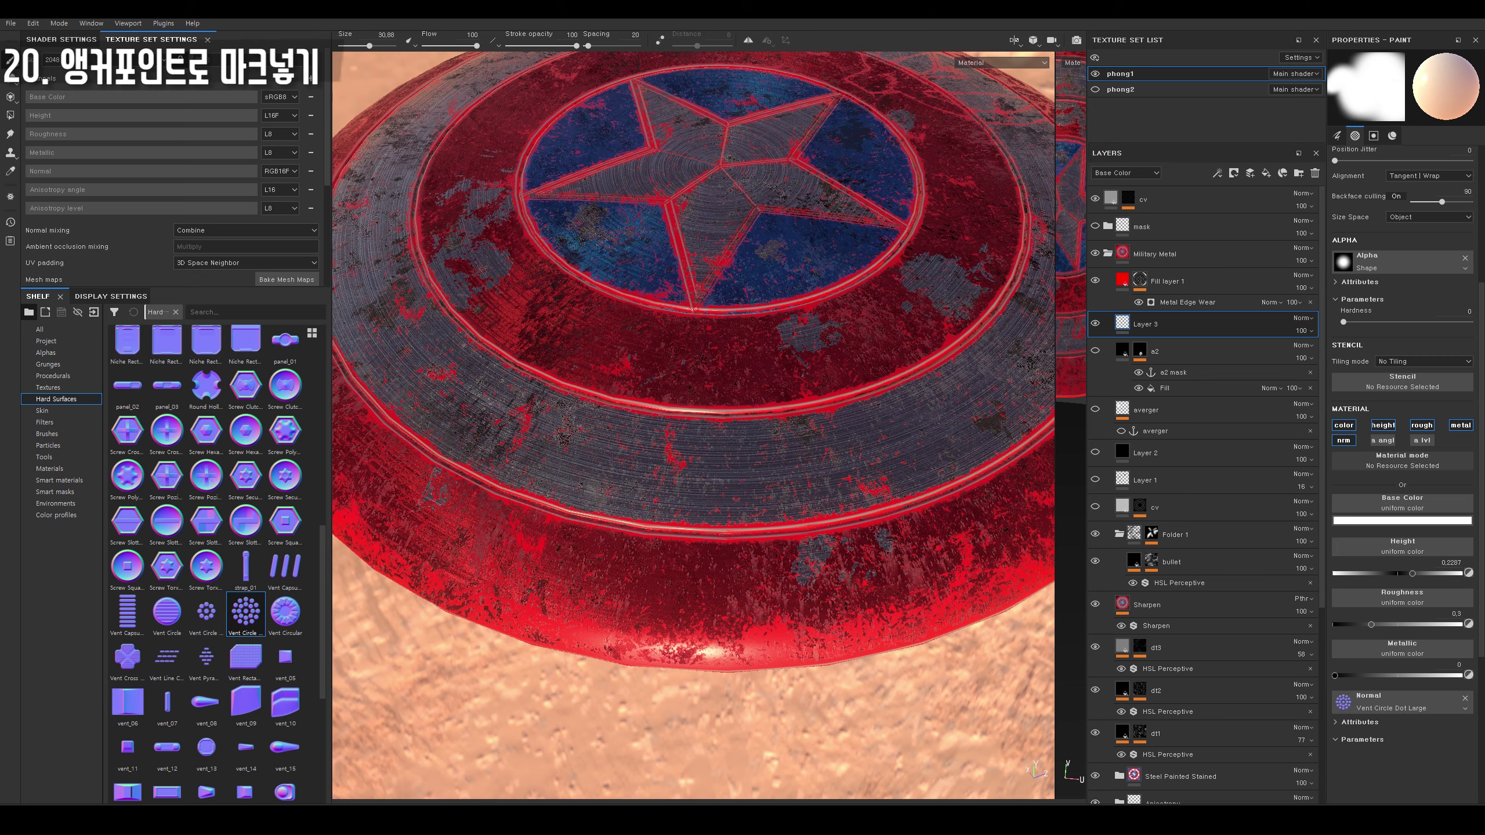
{"action": "left_click", "coordinate": [1344, 425]}
{"action": "left_click", "coordinate": [1384, 425]}
{"action": "left_click", "coordinate": [1461, 425]}
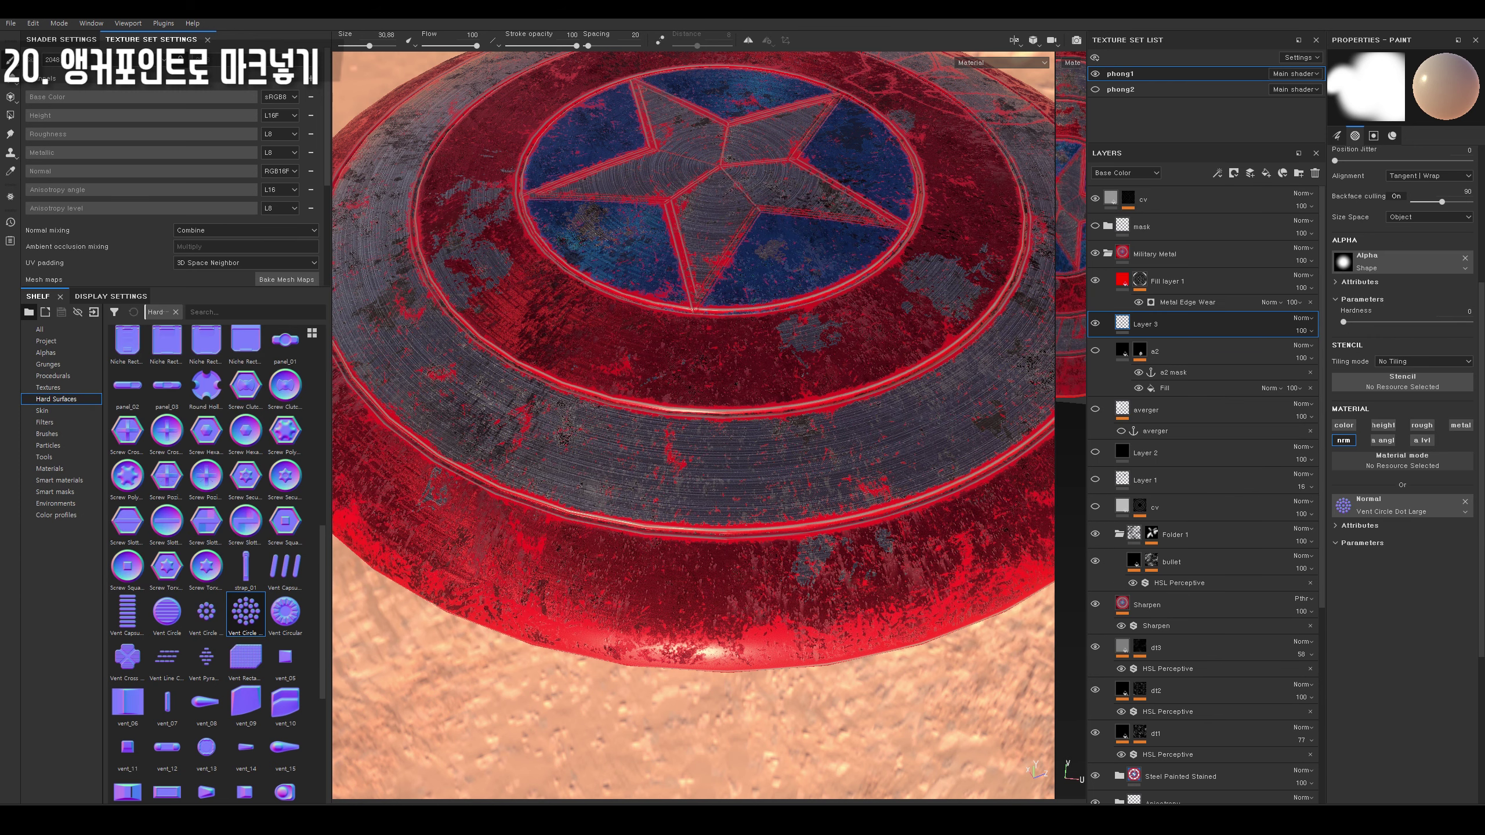
Stamp a Bevel Cross normal detail, brush size 40.4 with no alpha, into the shield's ring.
{"action": "scroll", "coordinate": [206, 562], "scroll_direction": "up", "scroll_amount": 5}
{"action": "scroll", "coordinate": [206, 562], "scroll_direction": "up", "scroll_amount": 5}
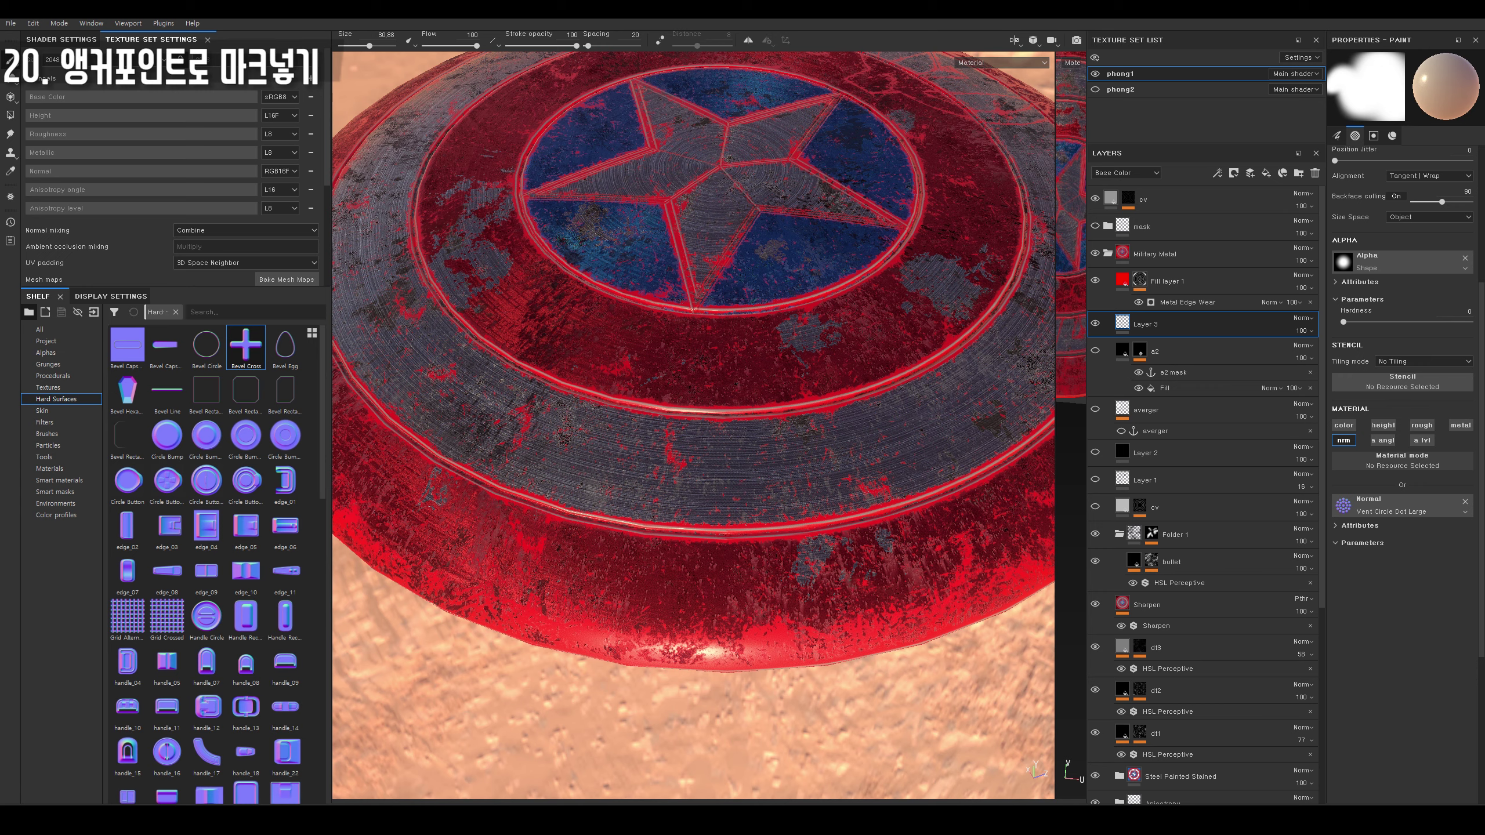
{"action": "left_click", "coordinate": [1466, 501]}
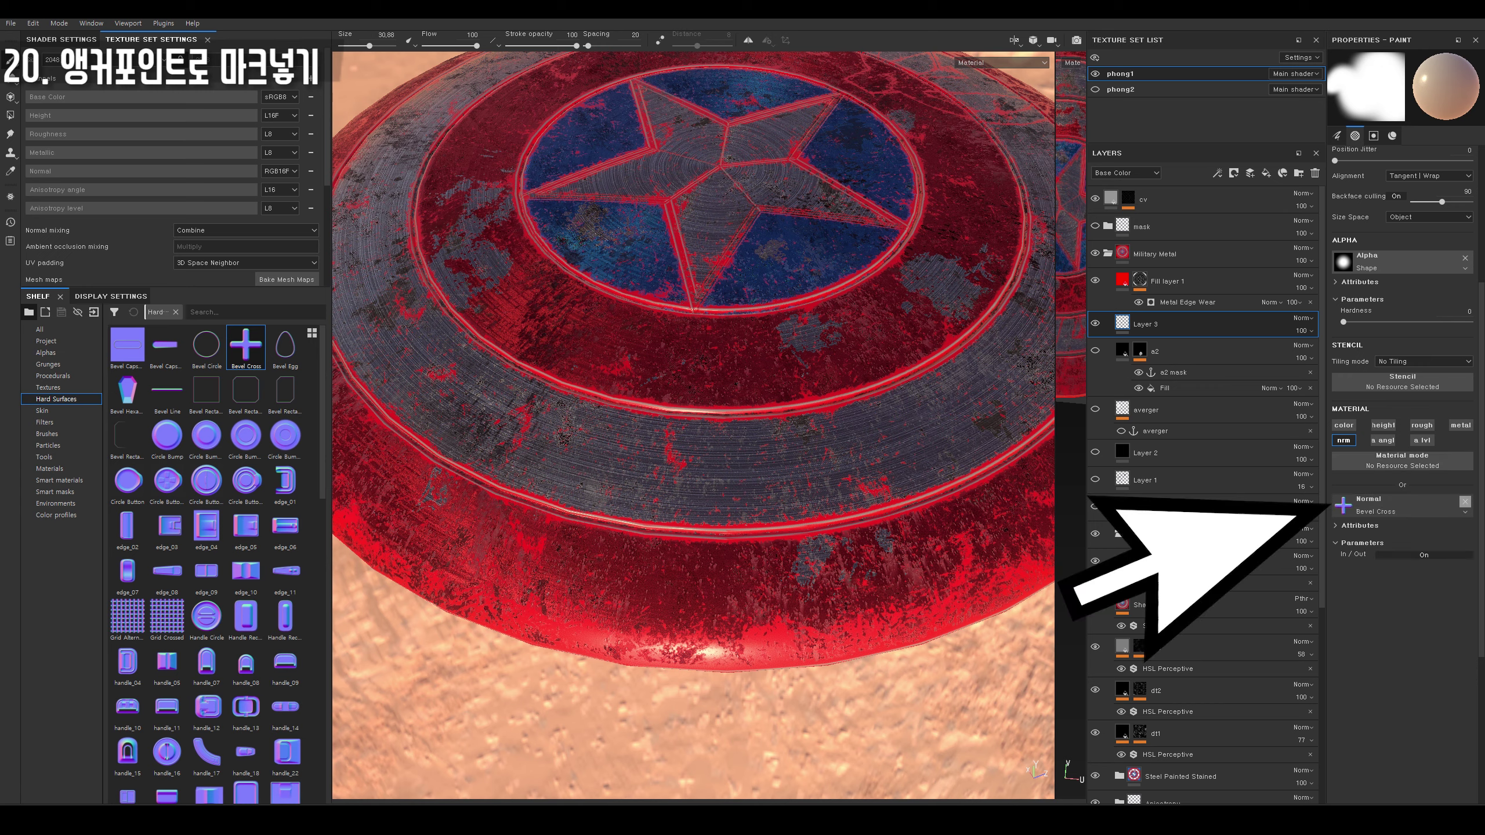
{"action": "key", "text": "ctrl+z"}
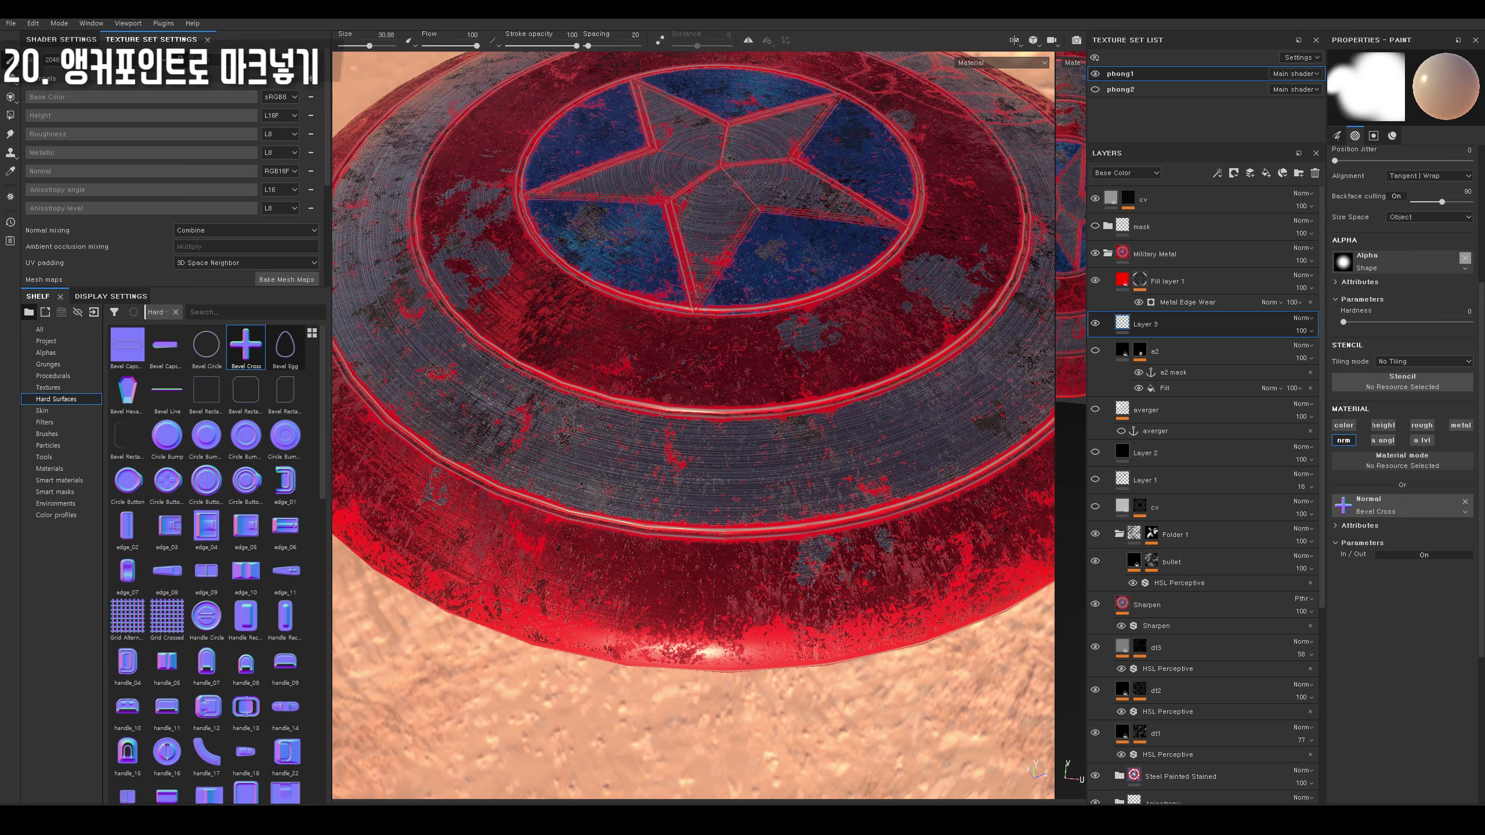
{"action": "left_click", "coordinate": [1465, 259]}
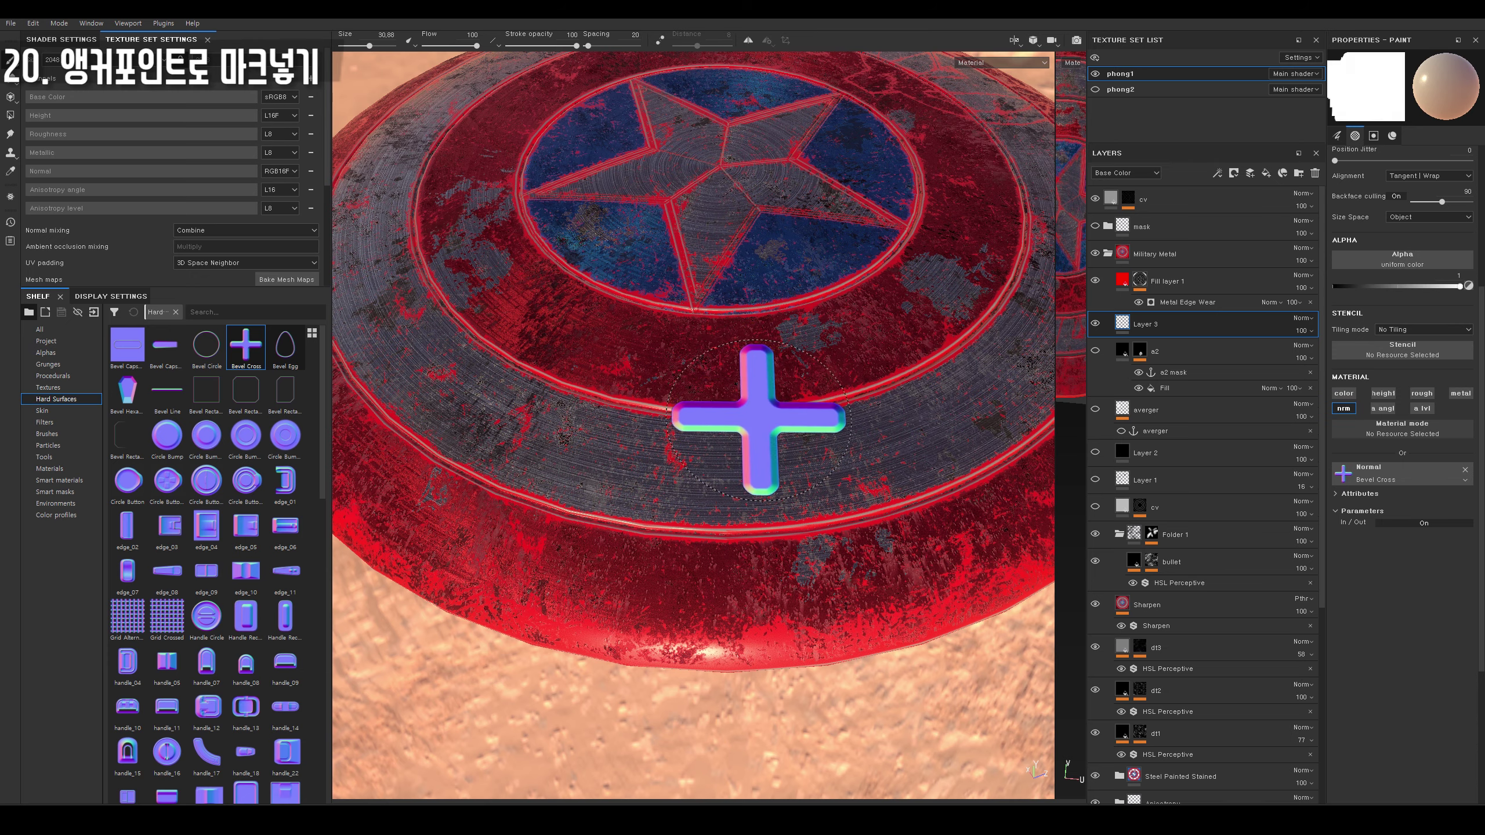
{"action": "scroll", "coordinate": [758, 420], "scroll_direction": "down", "scroll_amount": 3}
{"action": "mouse_move", "coordinate": [762, 431]}
{"action": "left_mouse_down", "text": "alt"}
{"action": "mouse_move", "coordinate": [713, 431]}
{"action": "mouse_move", "coordinate": [694, 527]}
{"action": "mouse_move", "coordinate": [694, 444]}
{"action": "mouse_move", "coordinate": [694, 539]}
{"action": "left_mouse_up", "text": "alt"}
{"action": "left_click", "coordinate": [713, 431]}
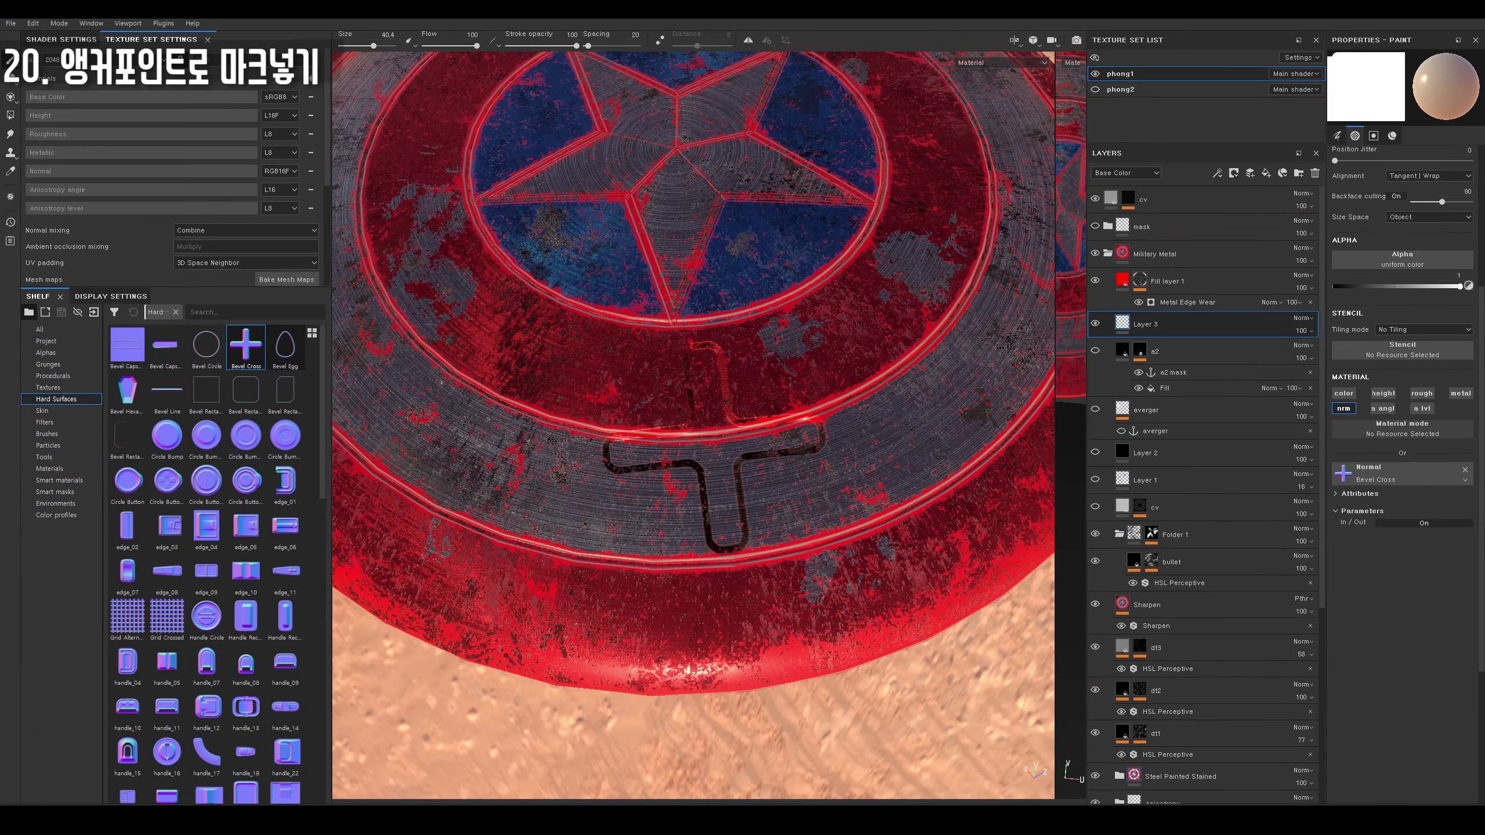
{"action": "mouse_move", "coordinate": [845, 481]}
{"action": "left_mouse_down", "text": "alt"}
{"action": "mouse_move", "coordinate": [994, 431]}
{"action": "mouse_move", "coordinate": [994, 527]}
{"action": "left_mouse_up", "text": "alt"}
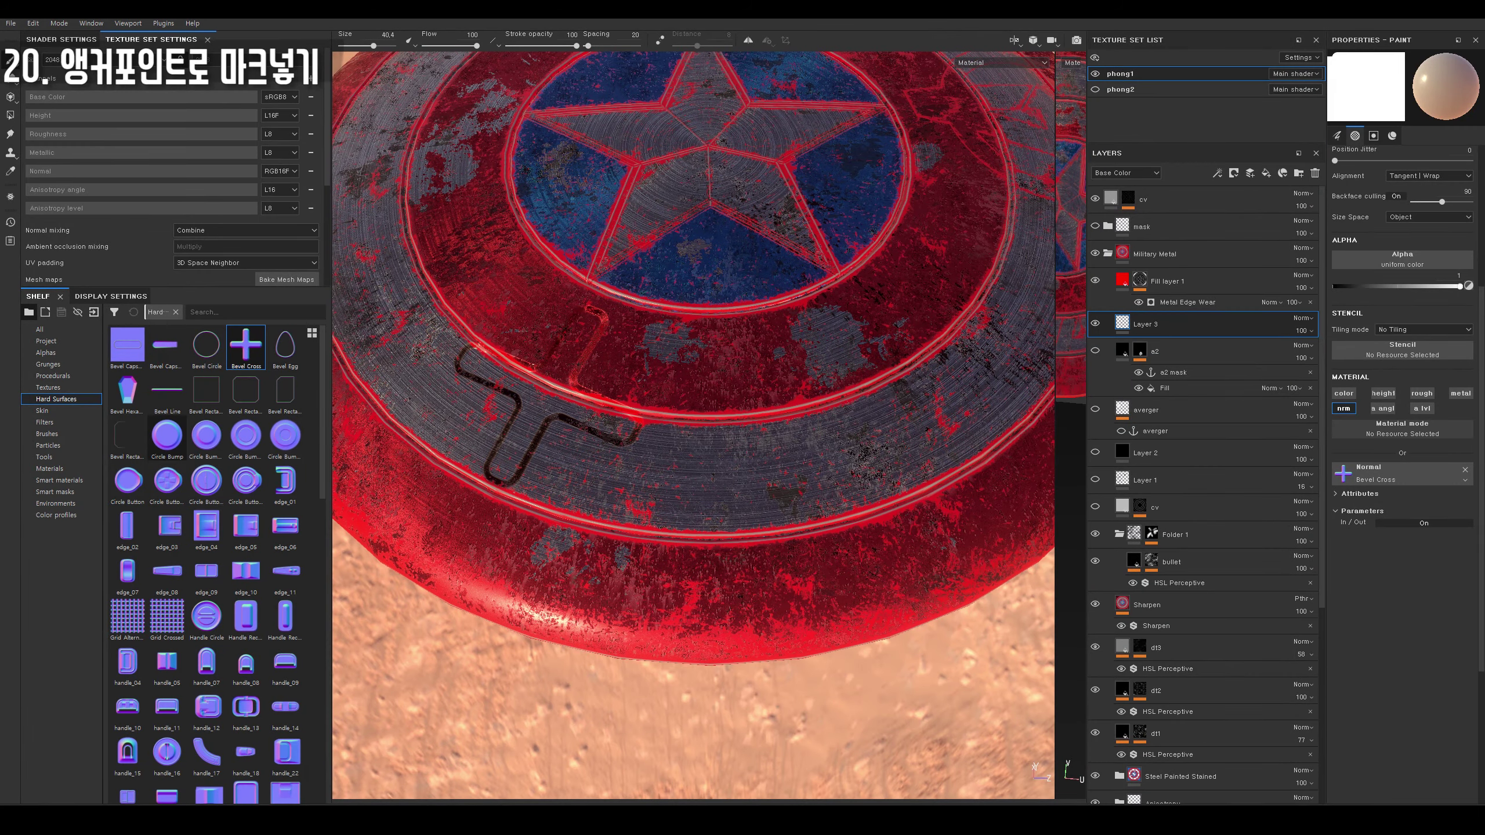
Stamp a diagonal Vent Capsule detail at about size 16 beside the cross.
{"action": "scroll", "coordinate": [206, 556], "scroll_direction": "down", "scroll_amount": 10}
{"action": "left_click", "coordinate": [285, 688]}
{"action": "left_click_drag", "start_coordinate": [784, 436], "coordinate": [895, 436], "text": "ctrl"}
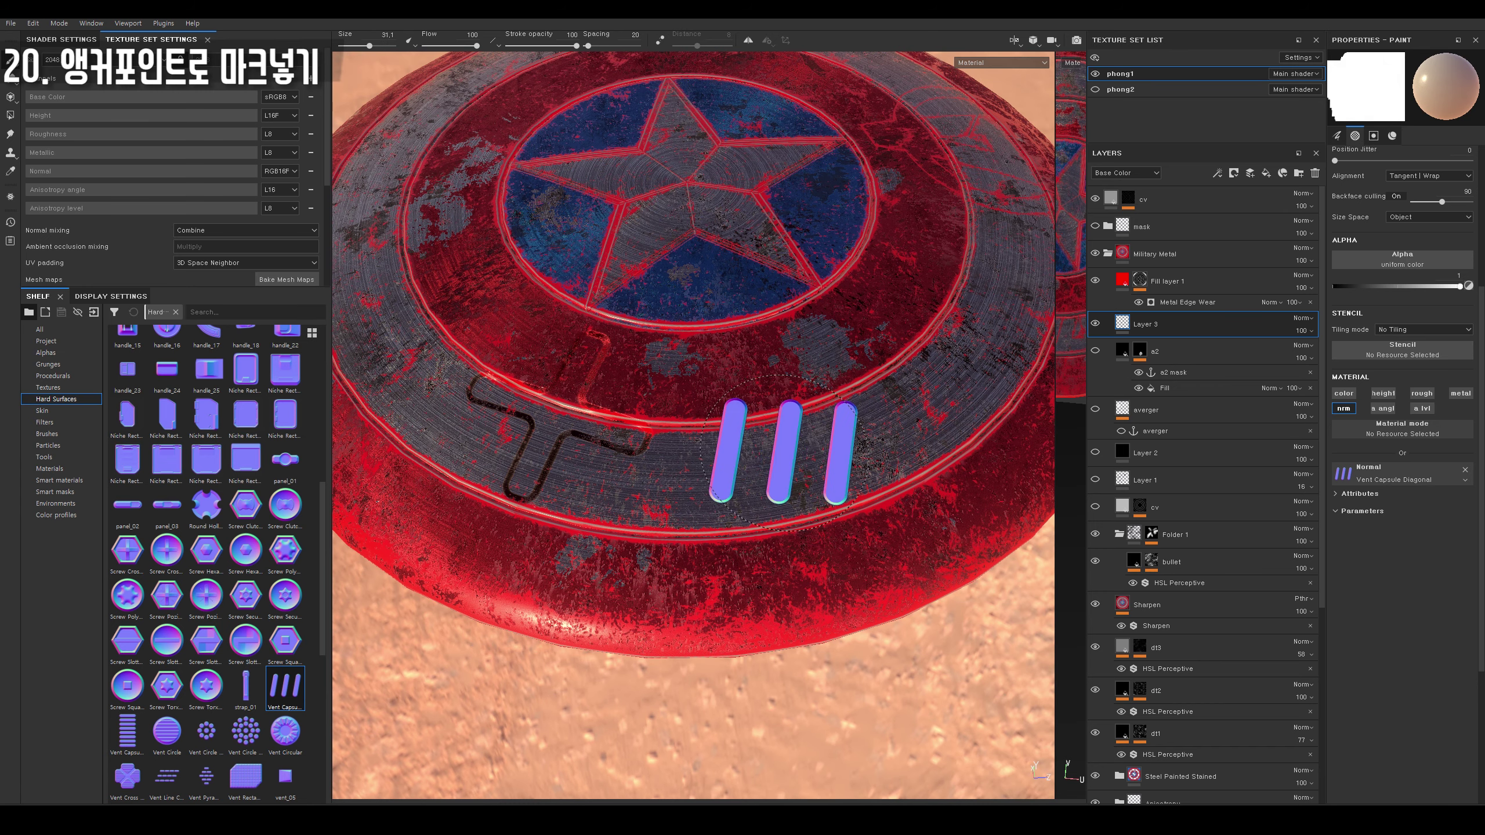
{"action": "right_click_drag", "start_coordinate": [784, 454], "coordinate": [760, 452], "text": "ctrl"}
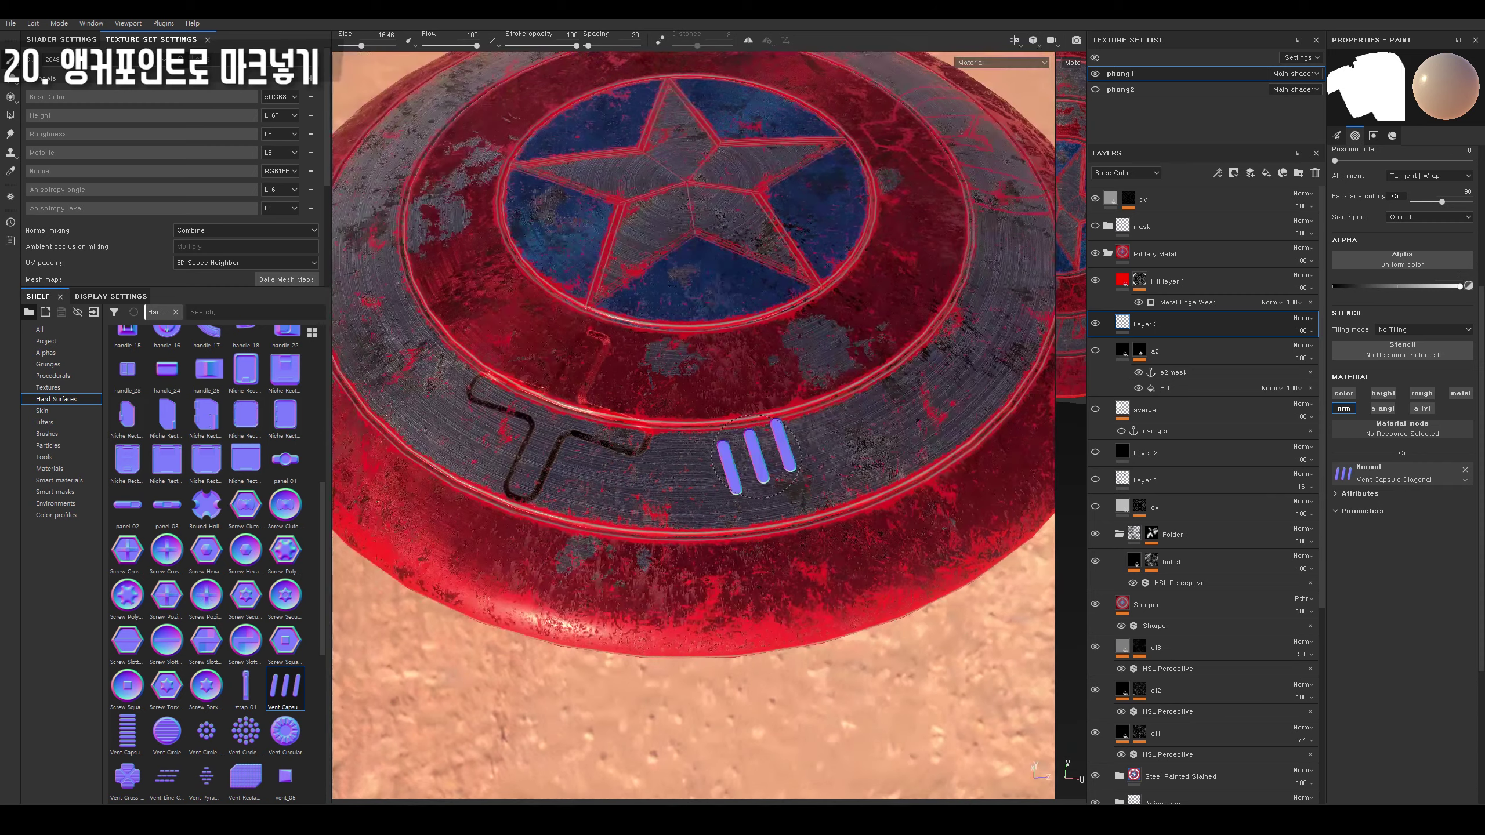
{"action": "left_click", "coordinate": [810, 459]}
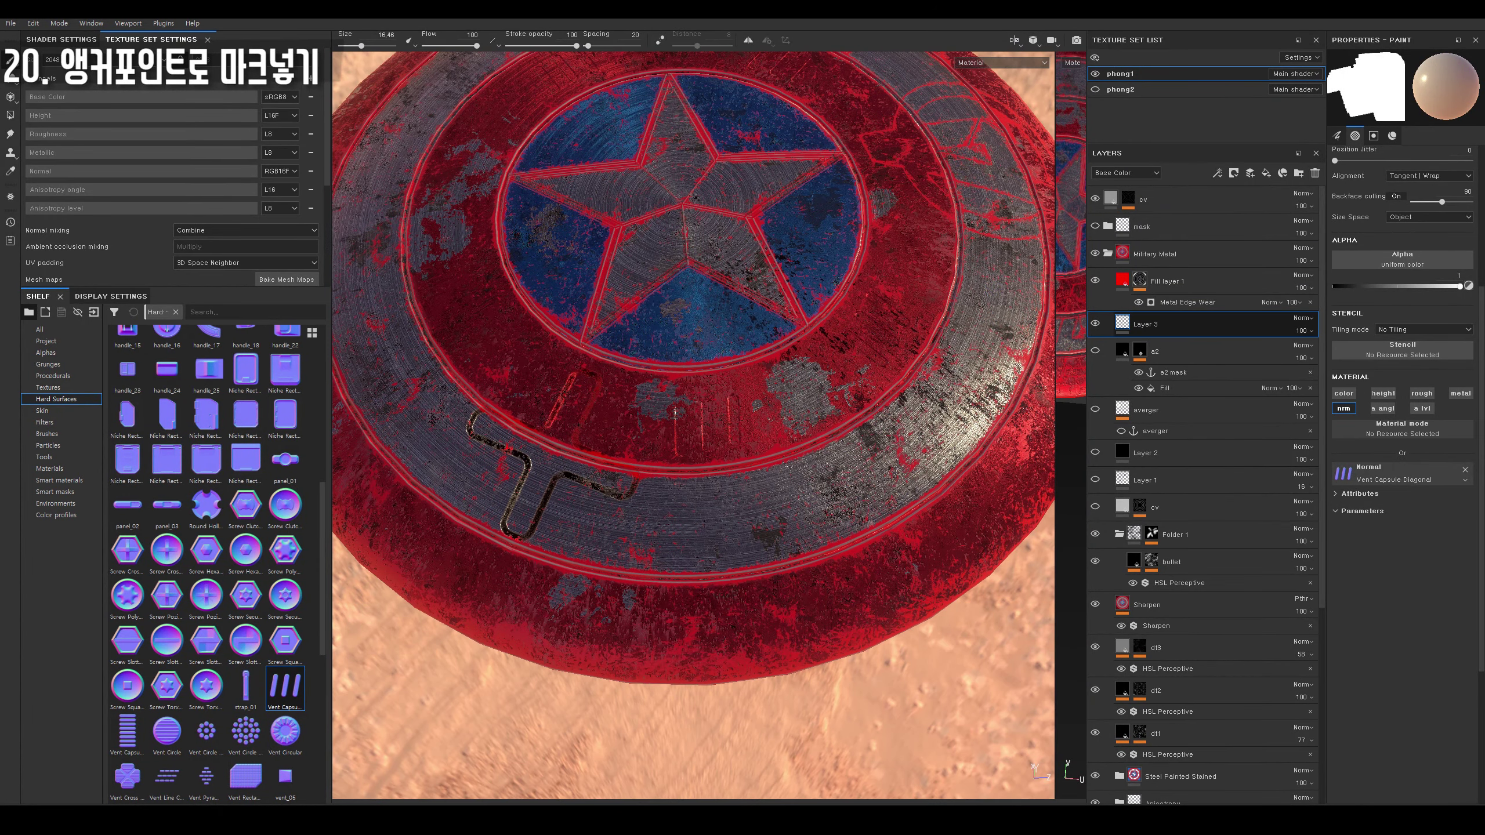
Add an anchor point named 'normal' to Layer 3.
{"action": "right_click", "coordinate": [1126, 324]}
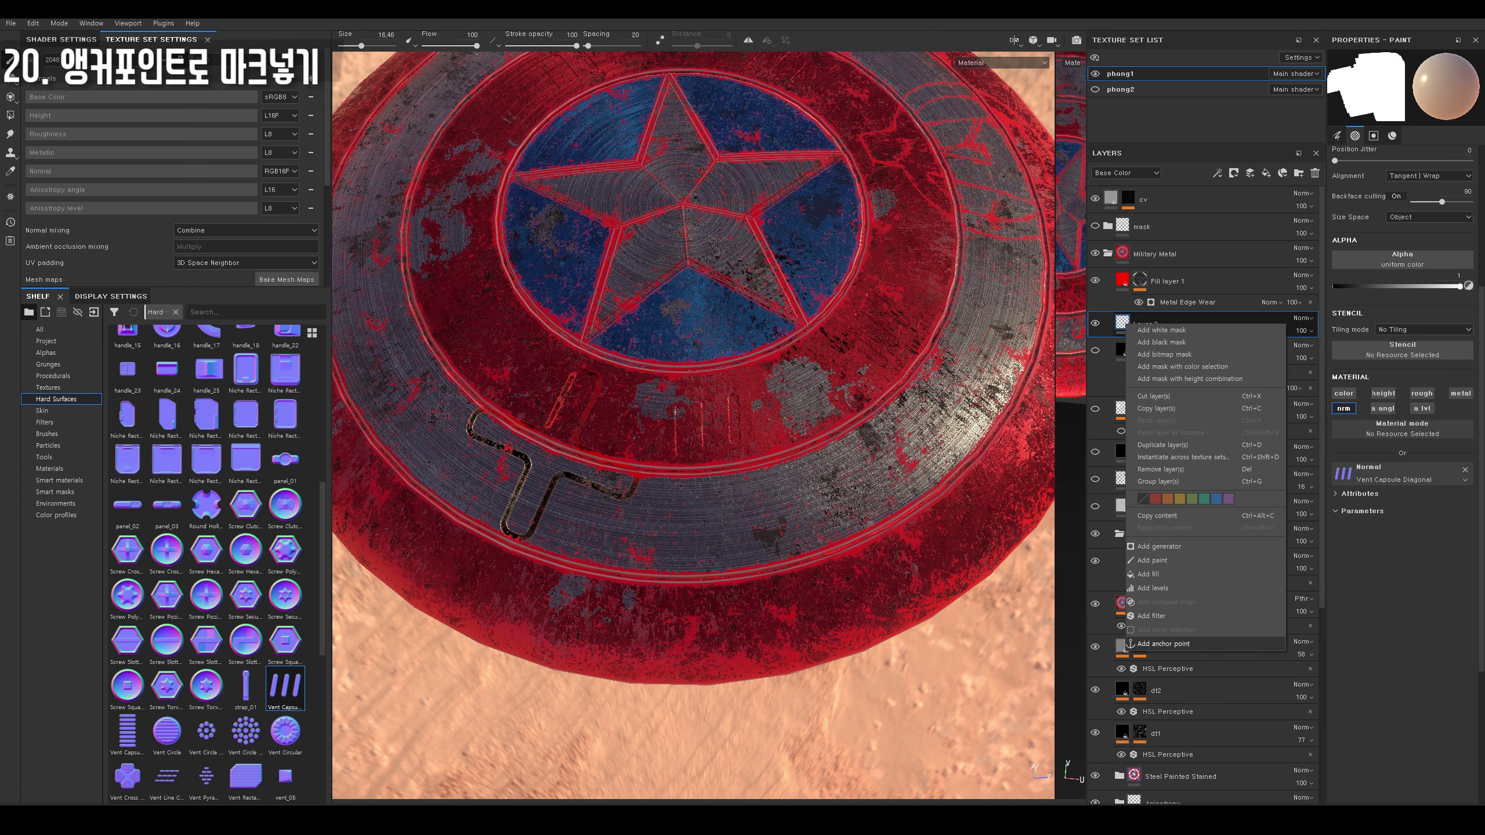
{"action": "left_click", "coordinate": [1161, 643]}
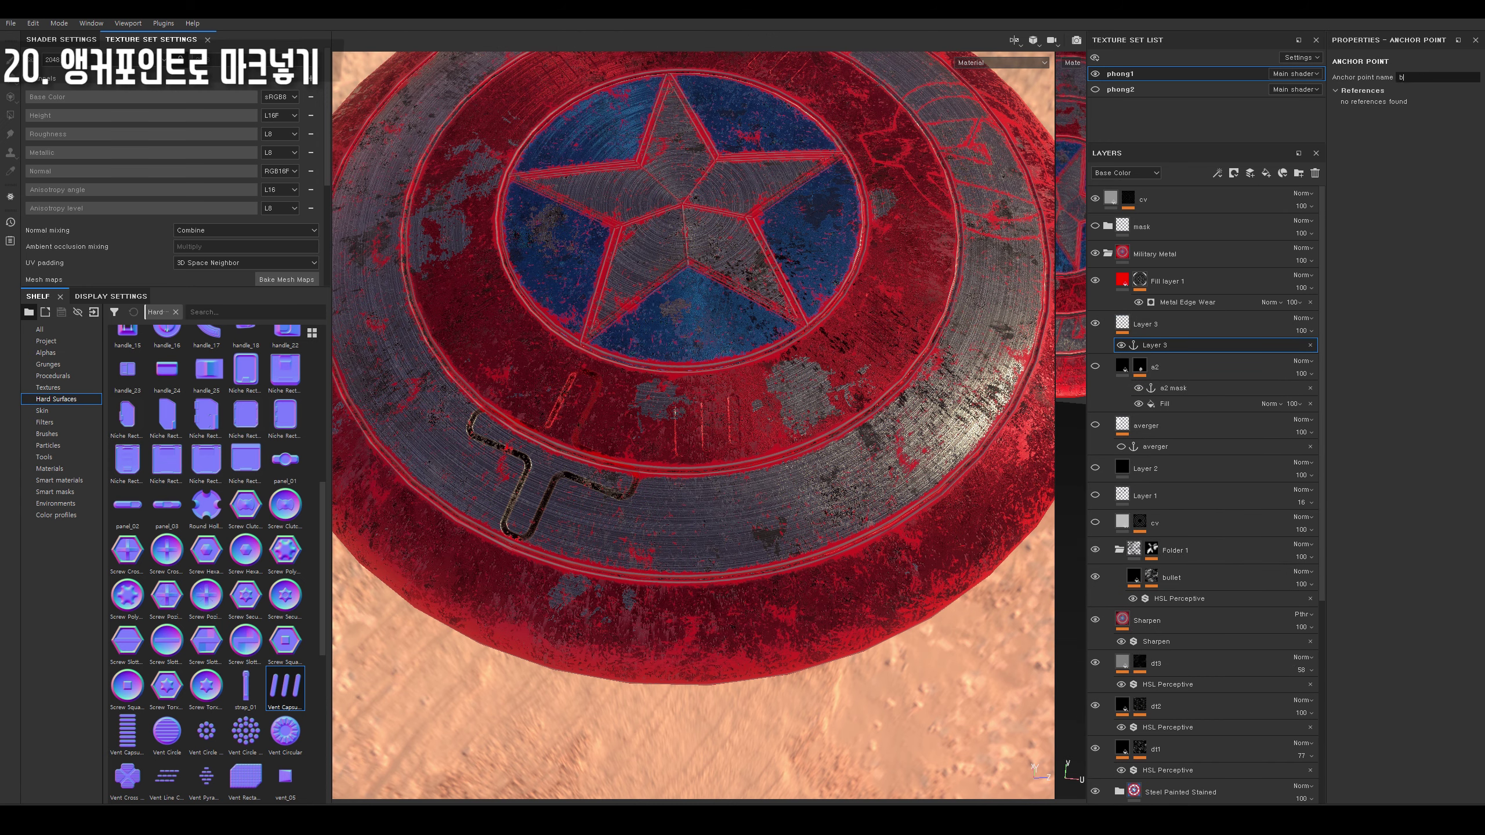
{"action": "type", "text": "normal"}
{"action": "left_click", "coordinate": [1164, 280]}
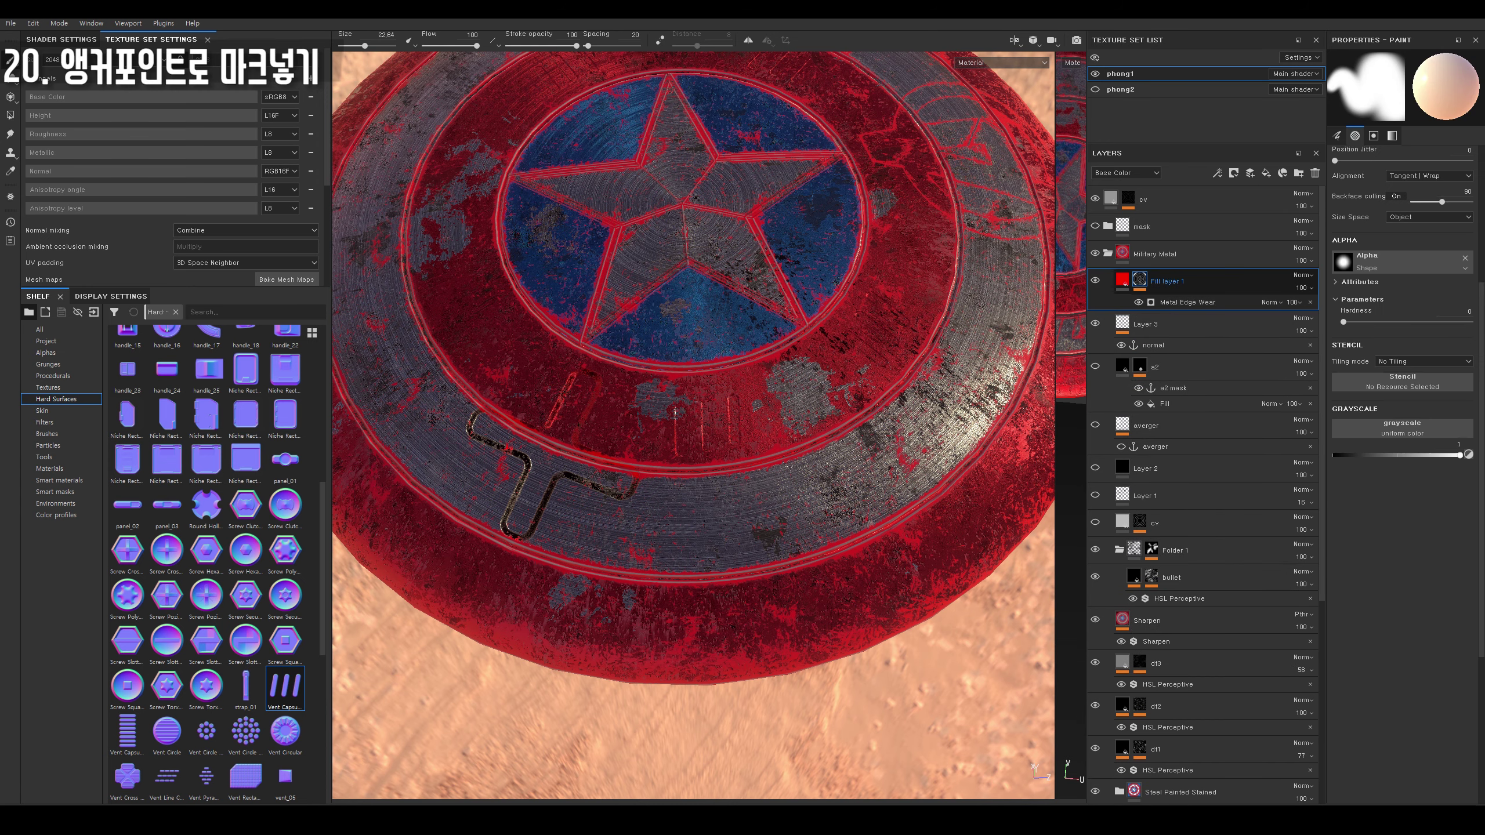
Replace Metal Edge Wear's micro height input with the normal anchor's Normal channel as enabled Micro Normal.
{"action": "left_click", "coordinate": [1187, 302]}
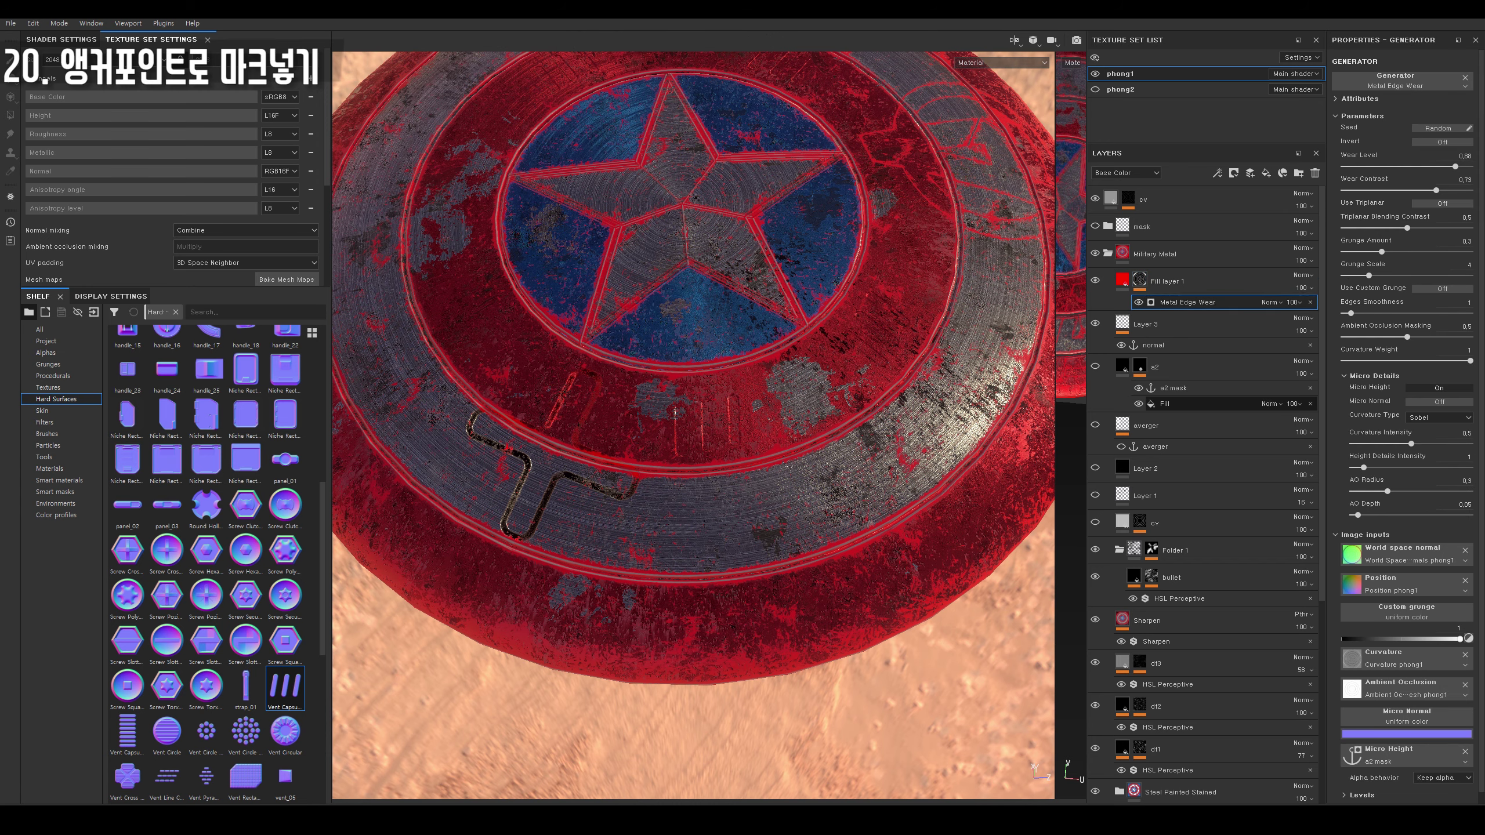
{"action": "scroll", "coordinate": [1205, 468], "scroll_direction": "down", "scroll_amount": 3}
{"action": "scroll", "coordinate": [1404, 585], "scroll_direction": "down", "scroll_amount": 1}
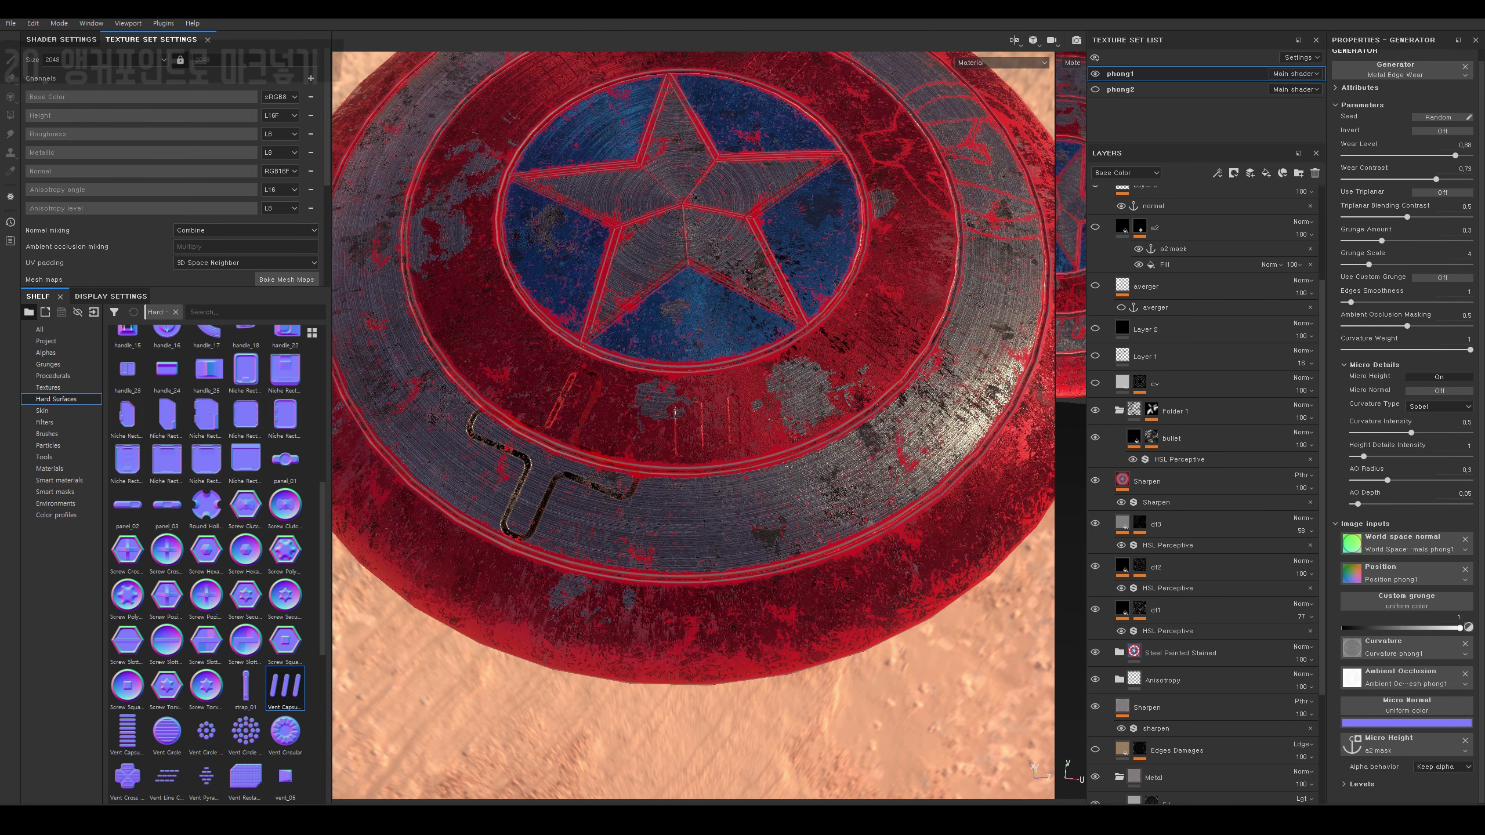
{"action": "left_click", "coordinate": [1466, 740]}
{"action": "left_click", "coordinate": [1411, 753]}
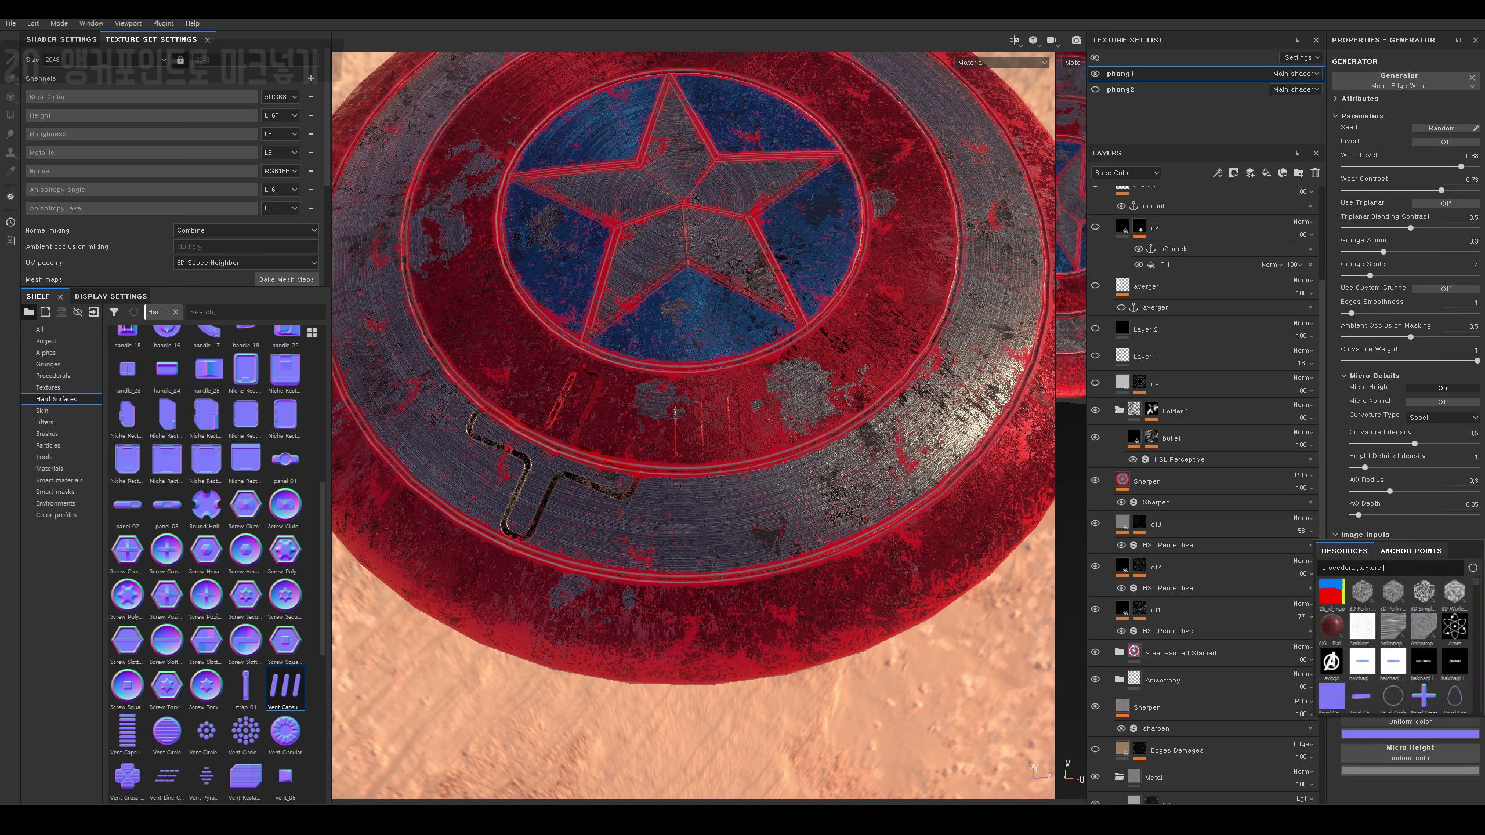
{"action": "left_click", "coordinate": [1410, 550]}
{"action": "left_click", "coordinate": [1348, 599]}
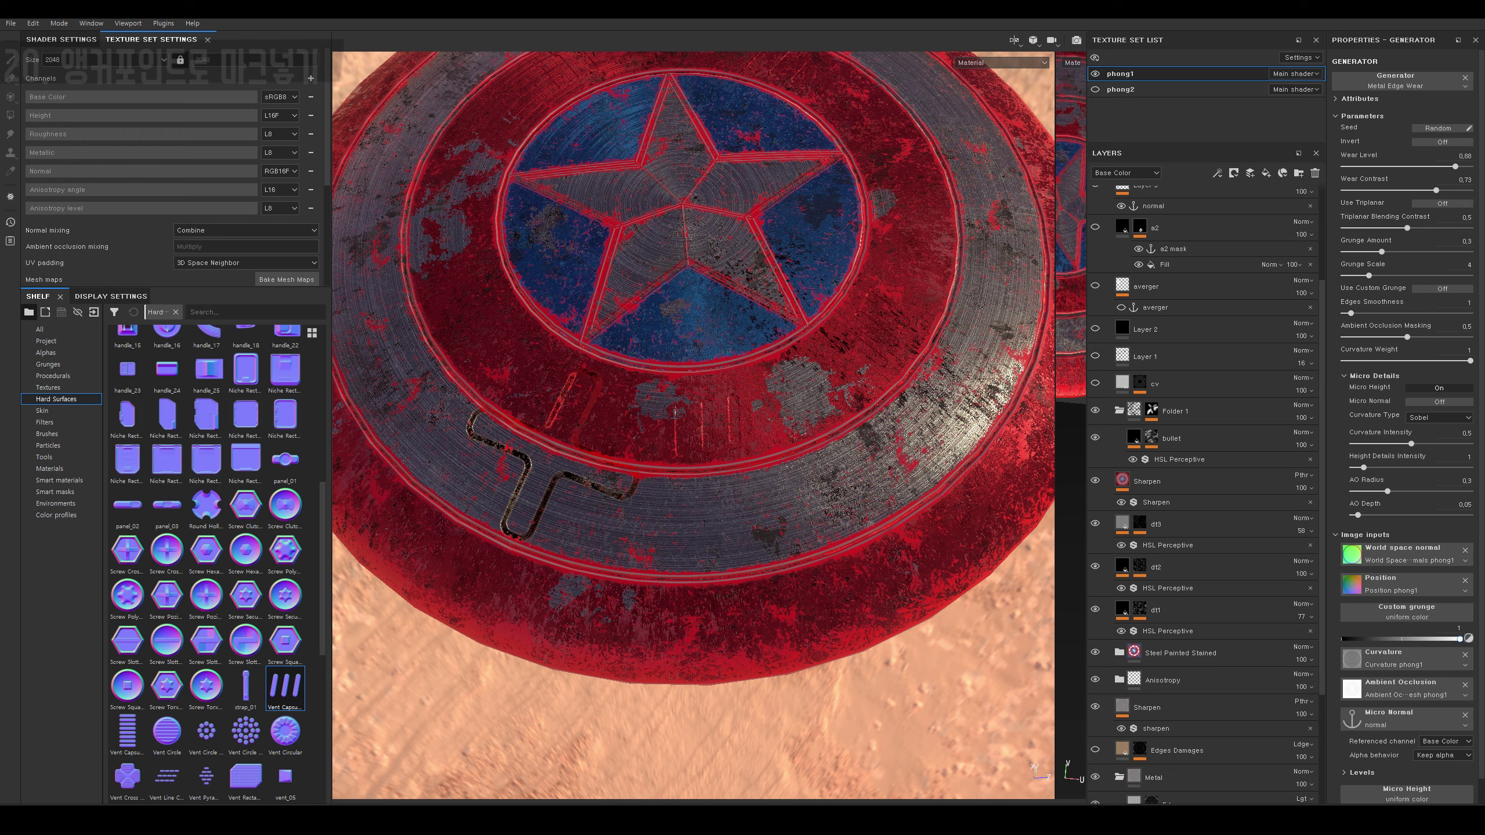
{"action": "left_click", "coordinate": [1444, 741]}
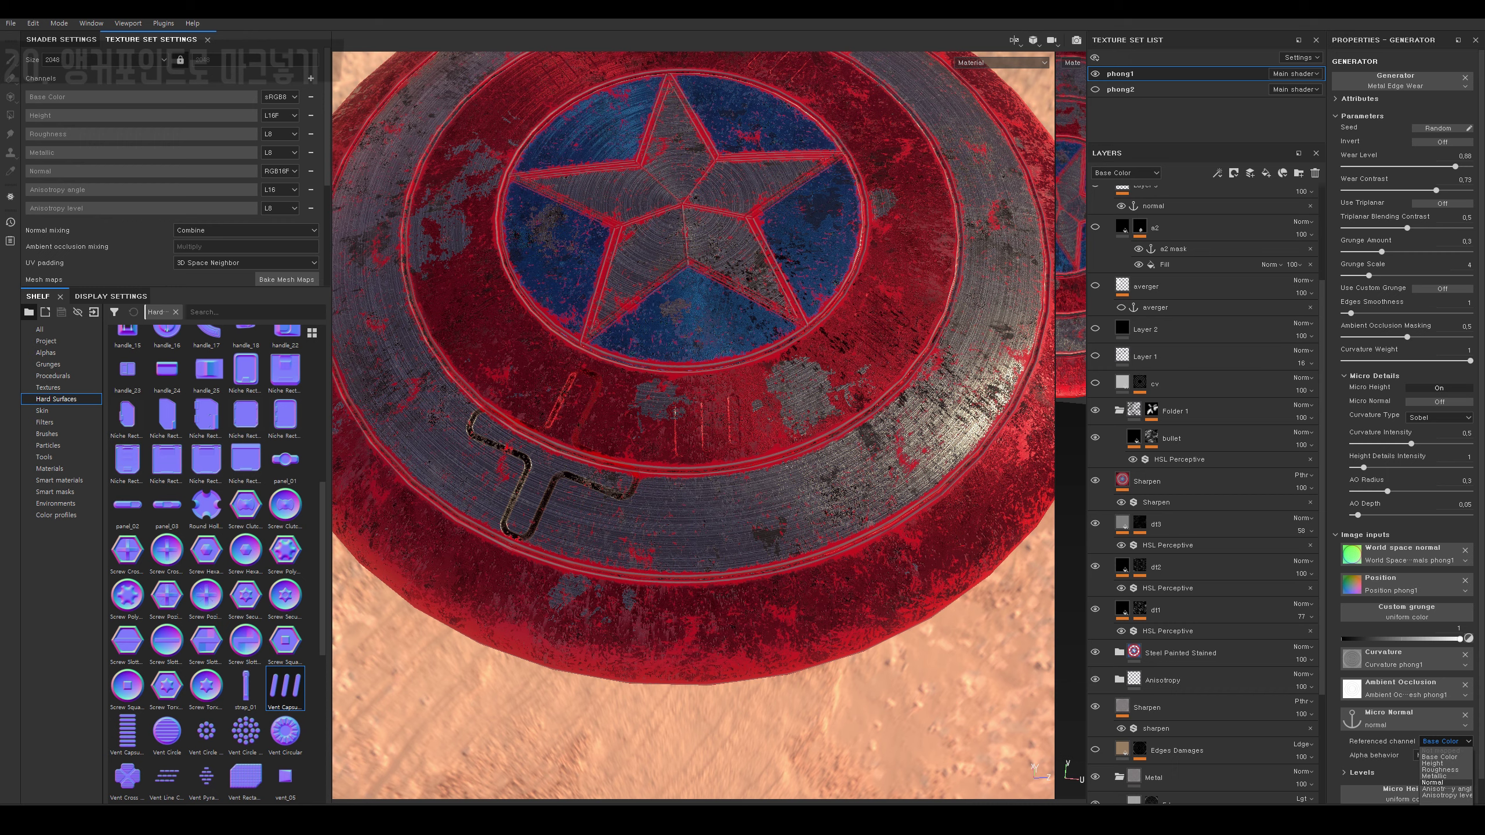
{"action": "left_click", "coordinate": [1433, 782]}
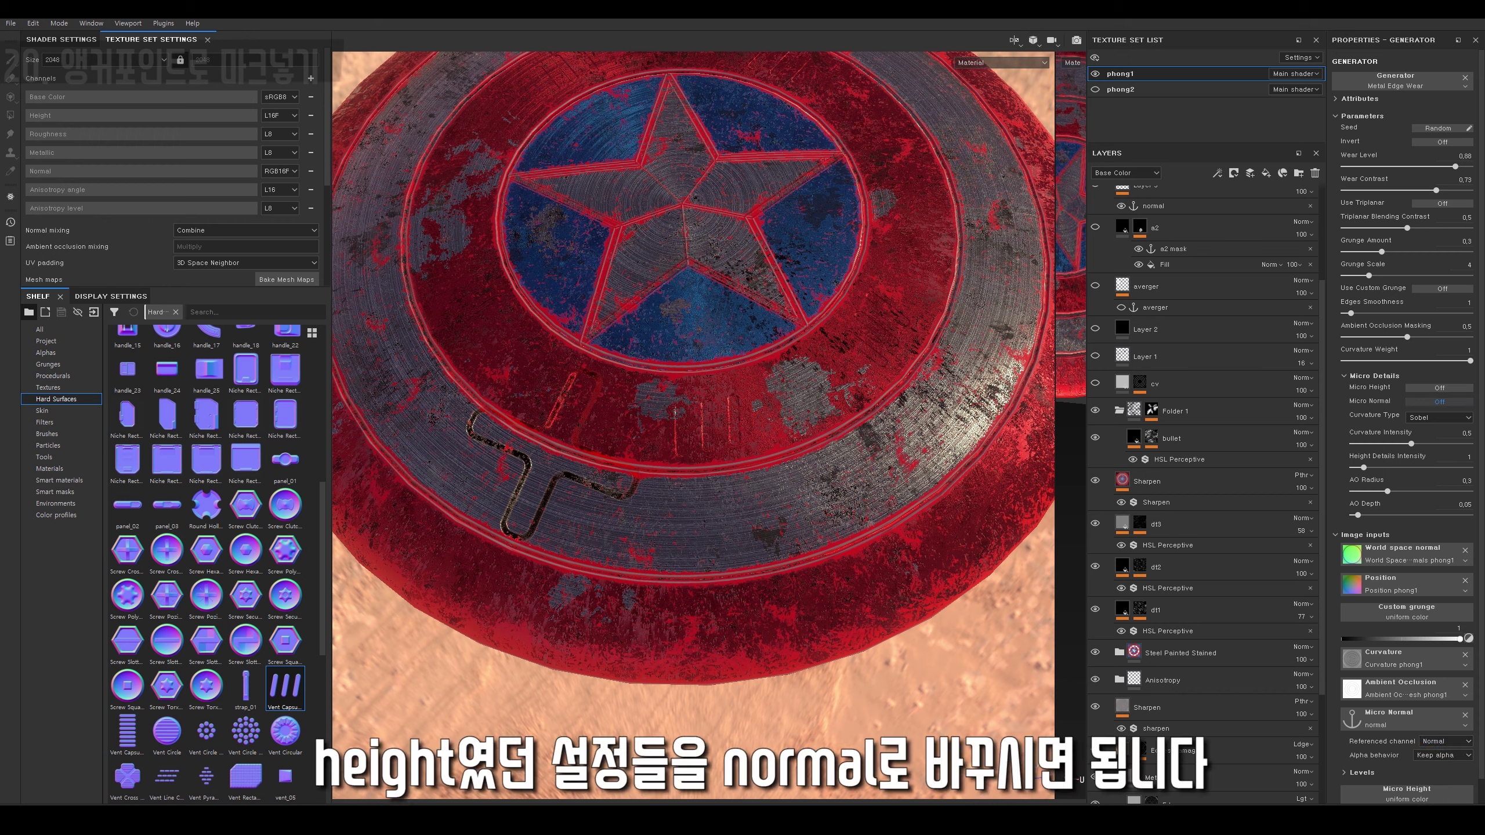
{"action": "left_click", "coordinate": [1439, 402]}
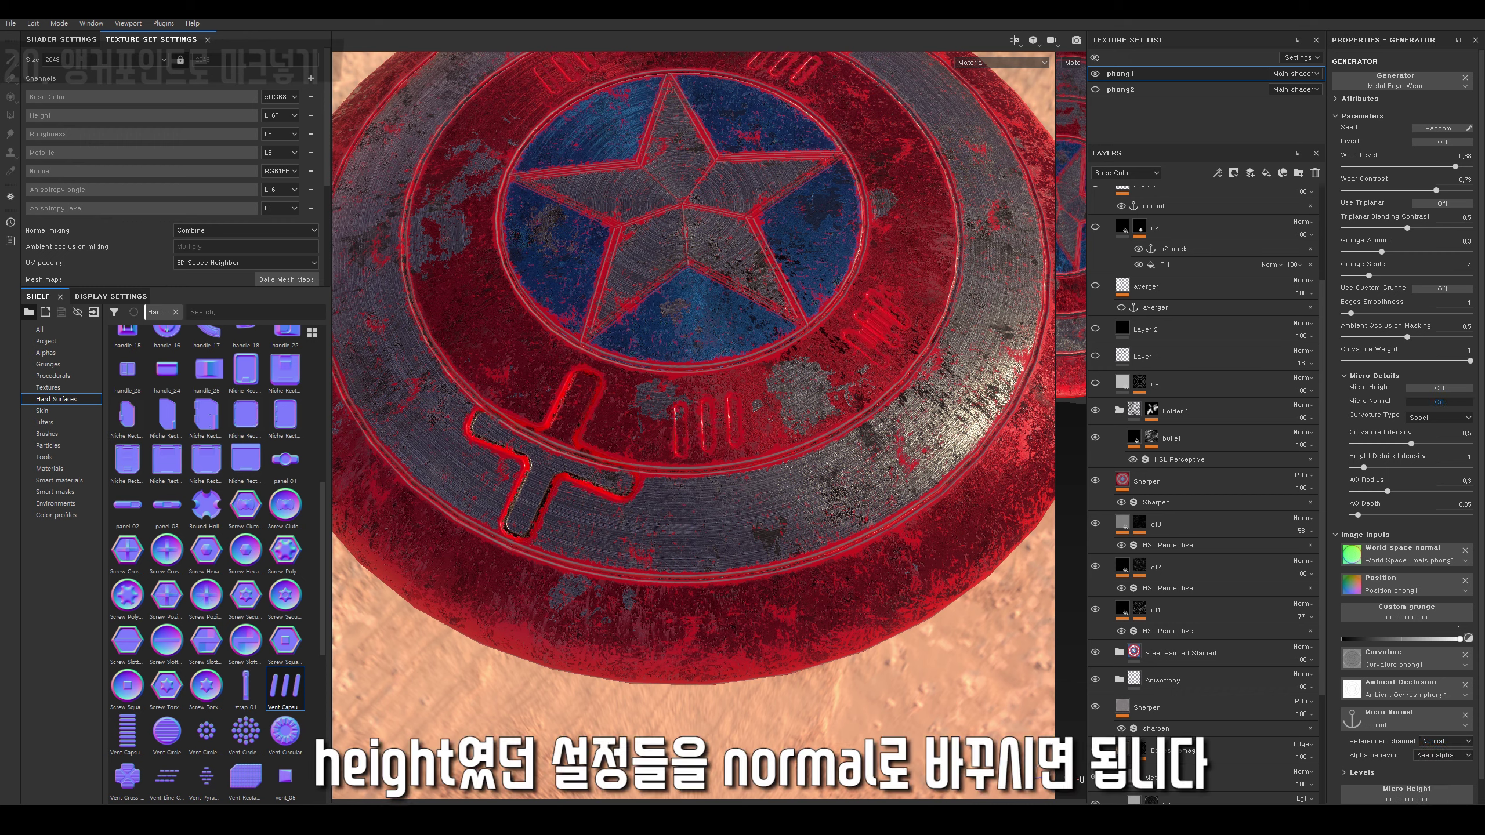
Lower Metal Edge Wear's wear level and set its wear contrast to 0.04.
{"action": "scroll", "coordinate": [693, 409], "scroll_direction": "up", "scroll_amount": 2}
{"action": "scroll", "coordinate": [693, 410], "scroll_direction": "up", "scroll_amount": 2}
{"action": "scroll", "coordinate": [694, 410], "scroll_direction": "up", "scroll_amount": 2}
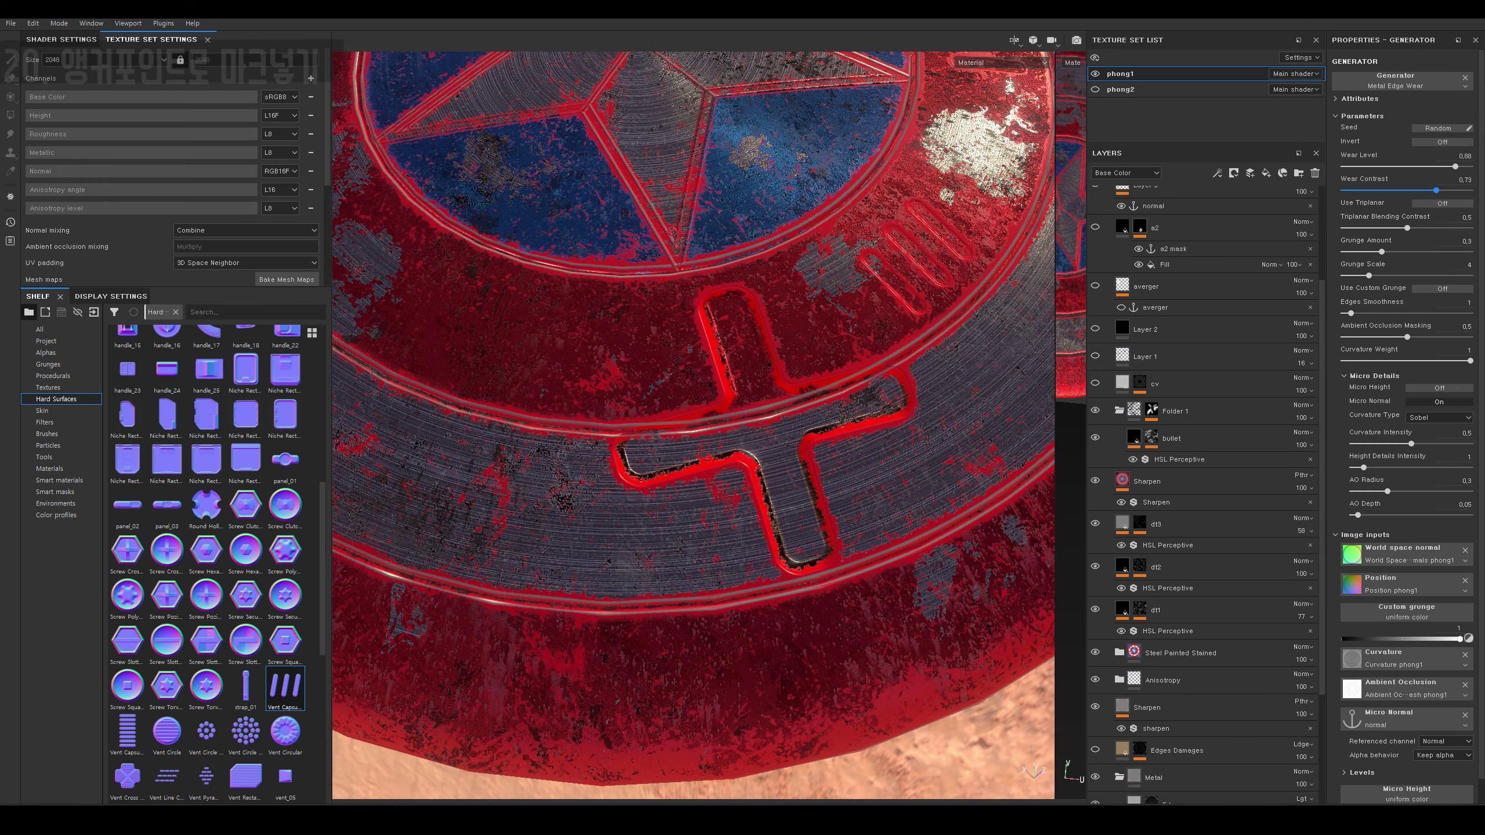
{"action": "left_click_drag", "start_coordinate": [1455, 167], "coordinate": [1426, 167]}
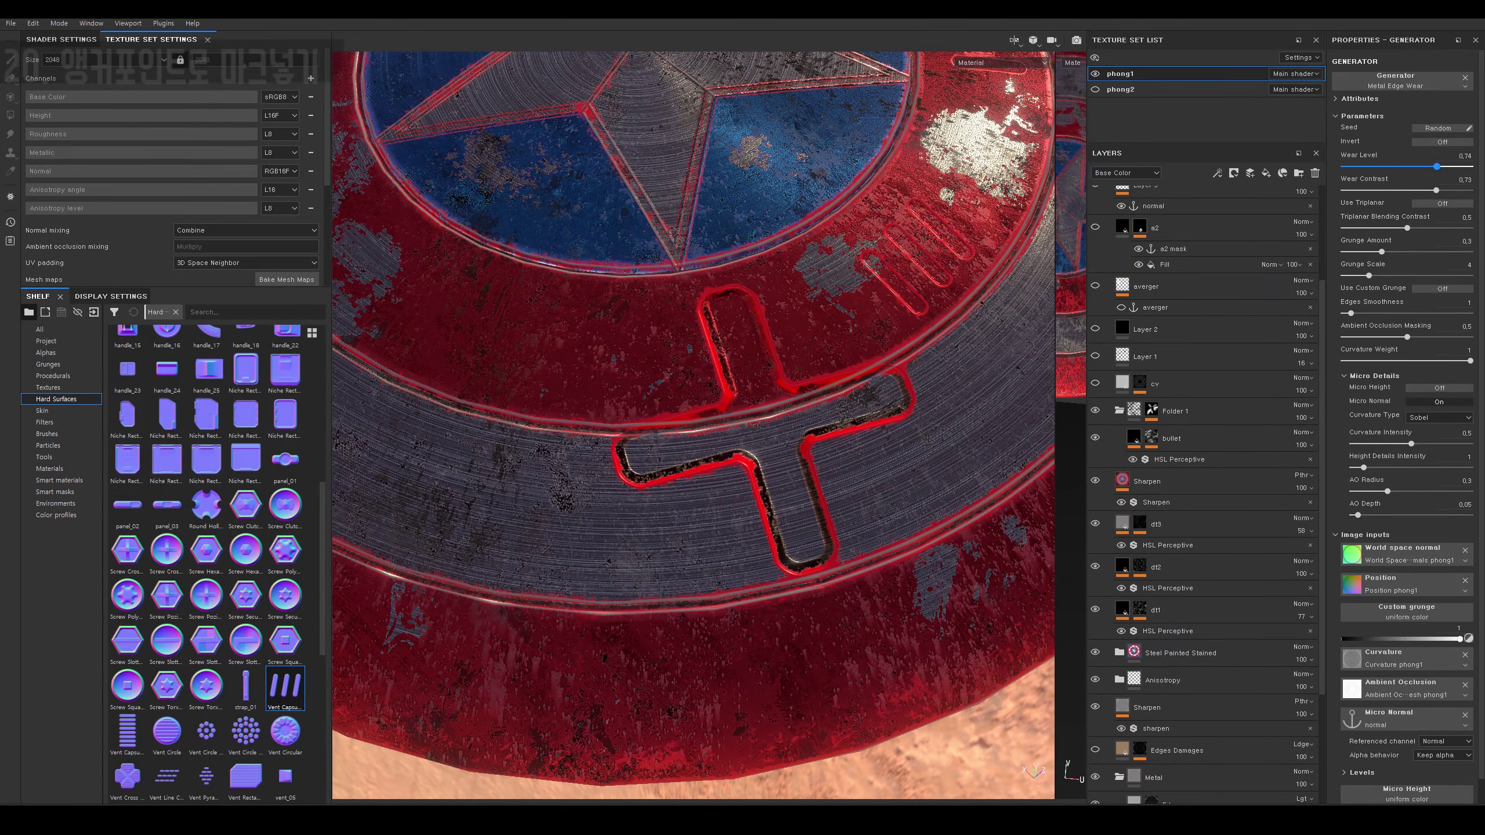
{"action": "left_click_drag", "start_coordinate": [1389, 190], "coordinate": [1347, 190]}
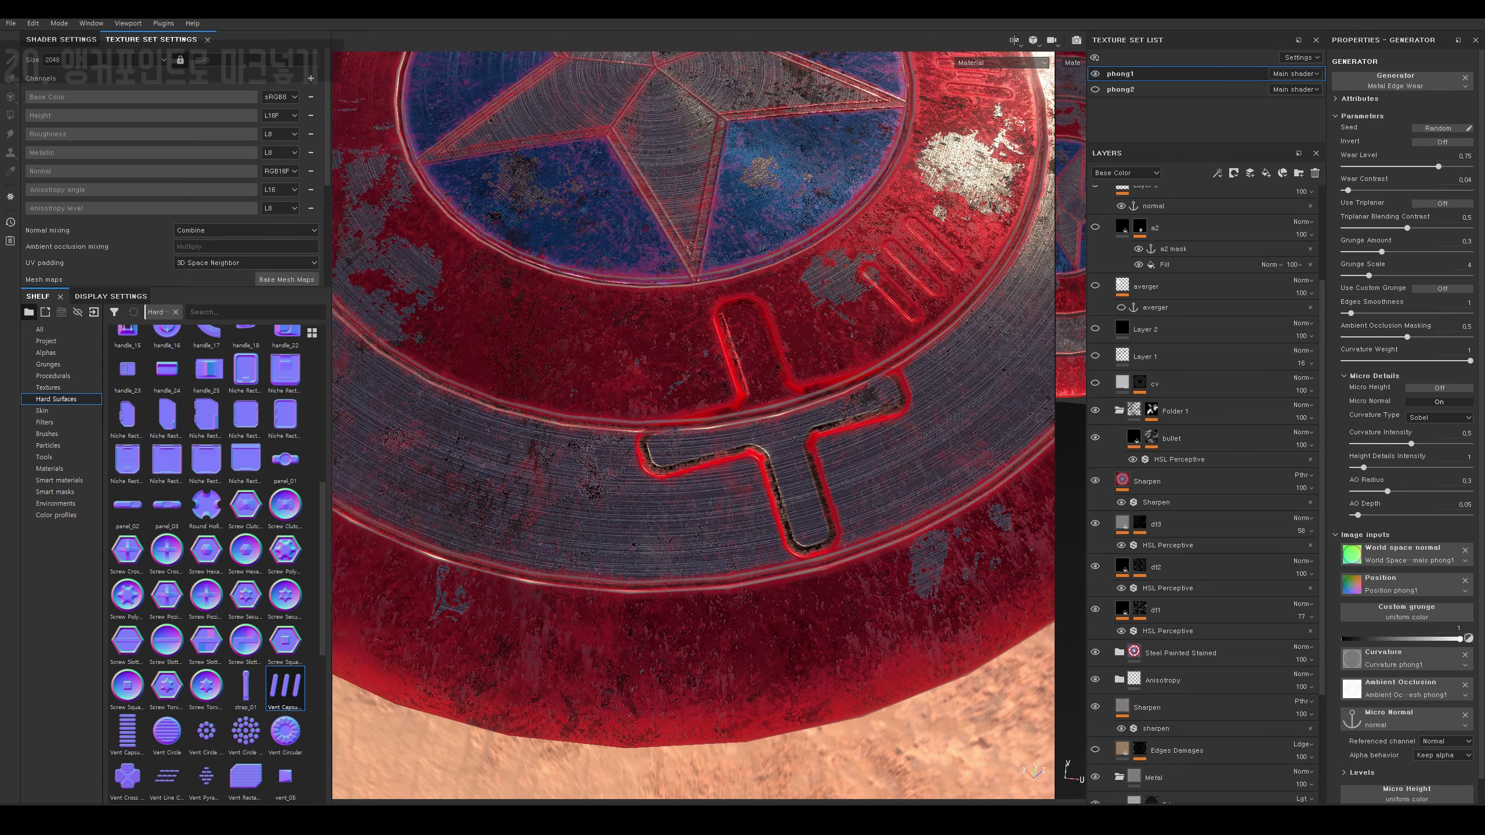
{"action": "scroll", "coordinate": [693, 426], "scroll_direction": "down", "scroll_amount": 5}
{"action": "left_click_drag", "start_coordinate": [694, 426], "coordinate": [643, 380], "text": "alt"}
{"action": "scroll", "coordinate": [693, 425], "scroll_direction": "up", "scroll_amount": 2}
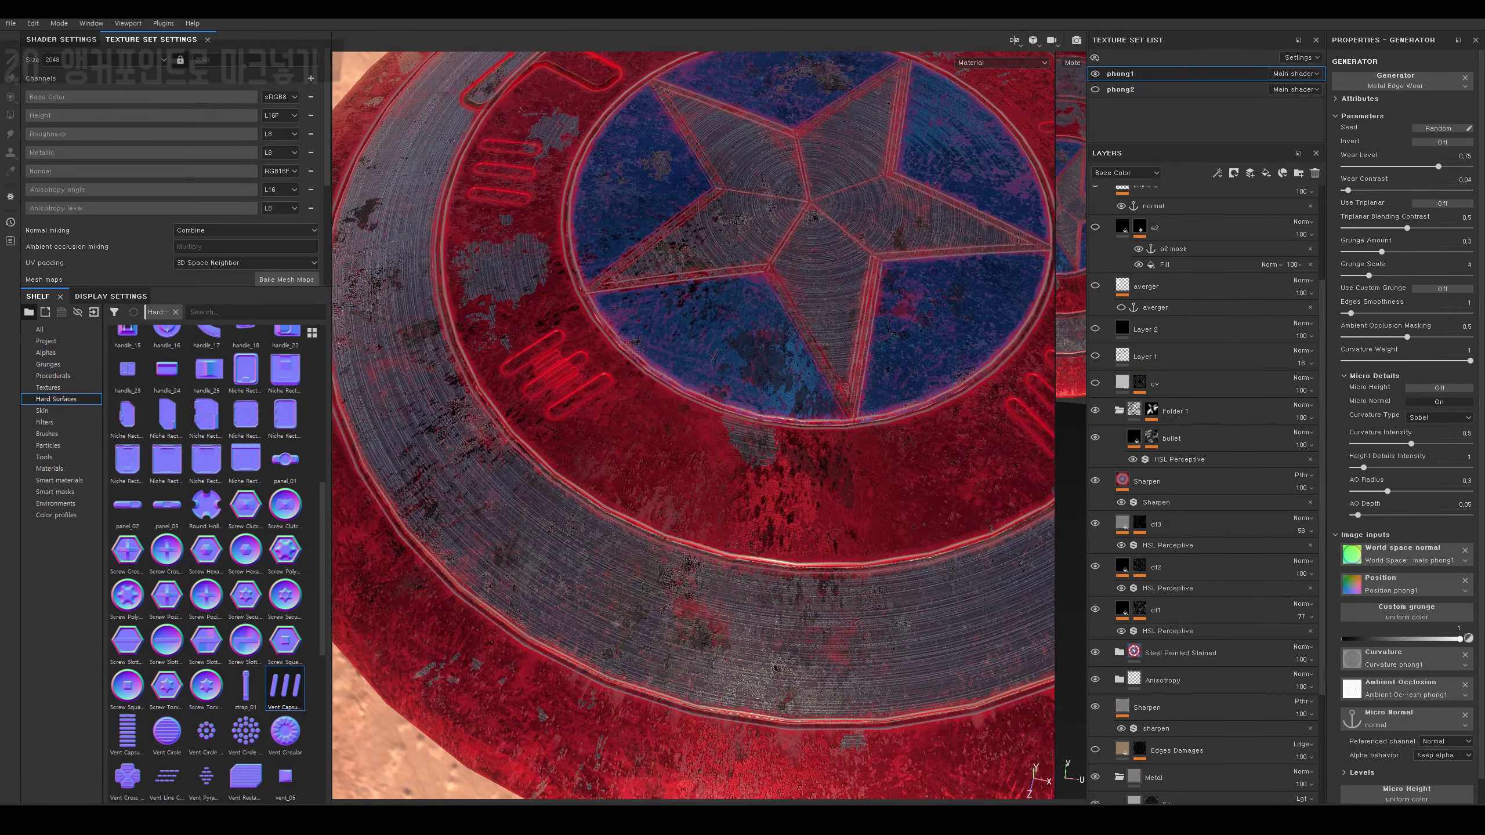
Return to Layer 3 and stamp a vent_40 fan detail on the shield.
{"action": "scroll", "coordinate": [694, 425], "scroll_direction": "up", "scroll_amount": 2}
{"action": "key", "text": "1"}
{"action": "scroll", "coordinate": [1205, 351], "scroll_direction": "up", "scroll_amount": 3}
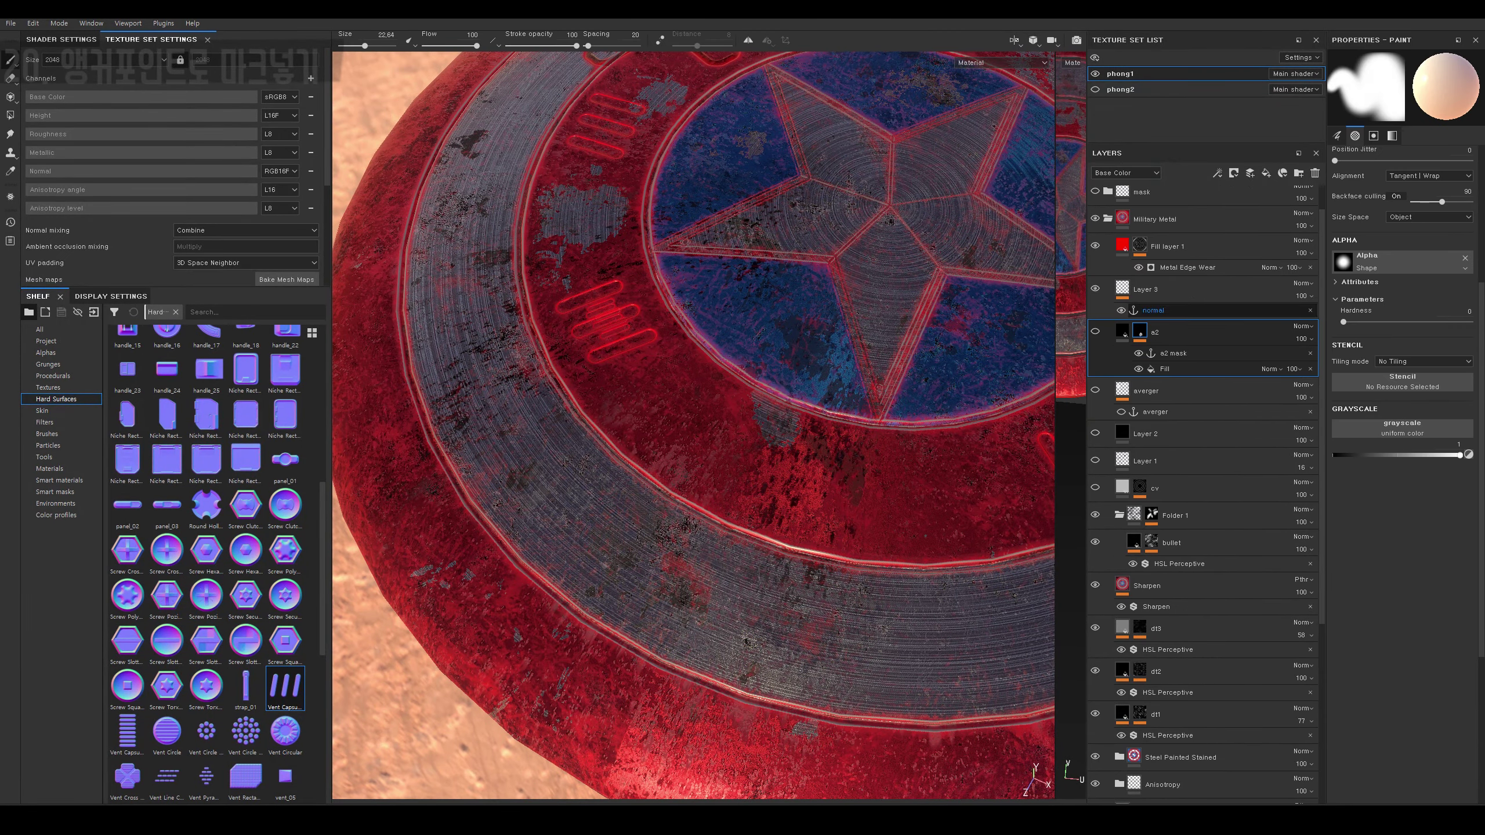
{"action": "left_click", "coordinate": [1169, 289]}
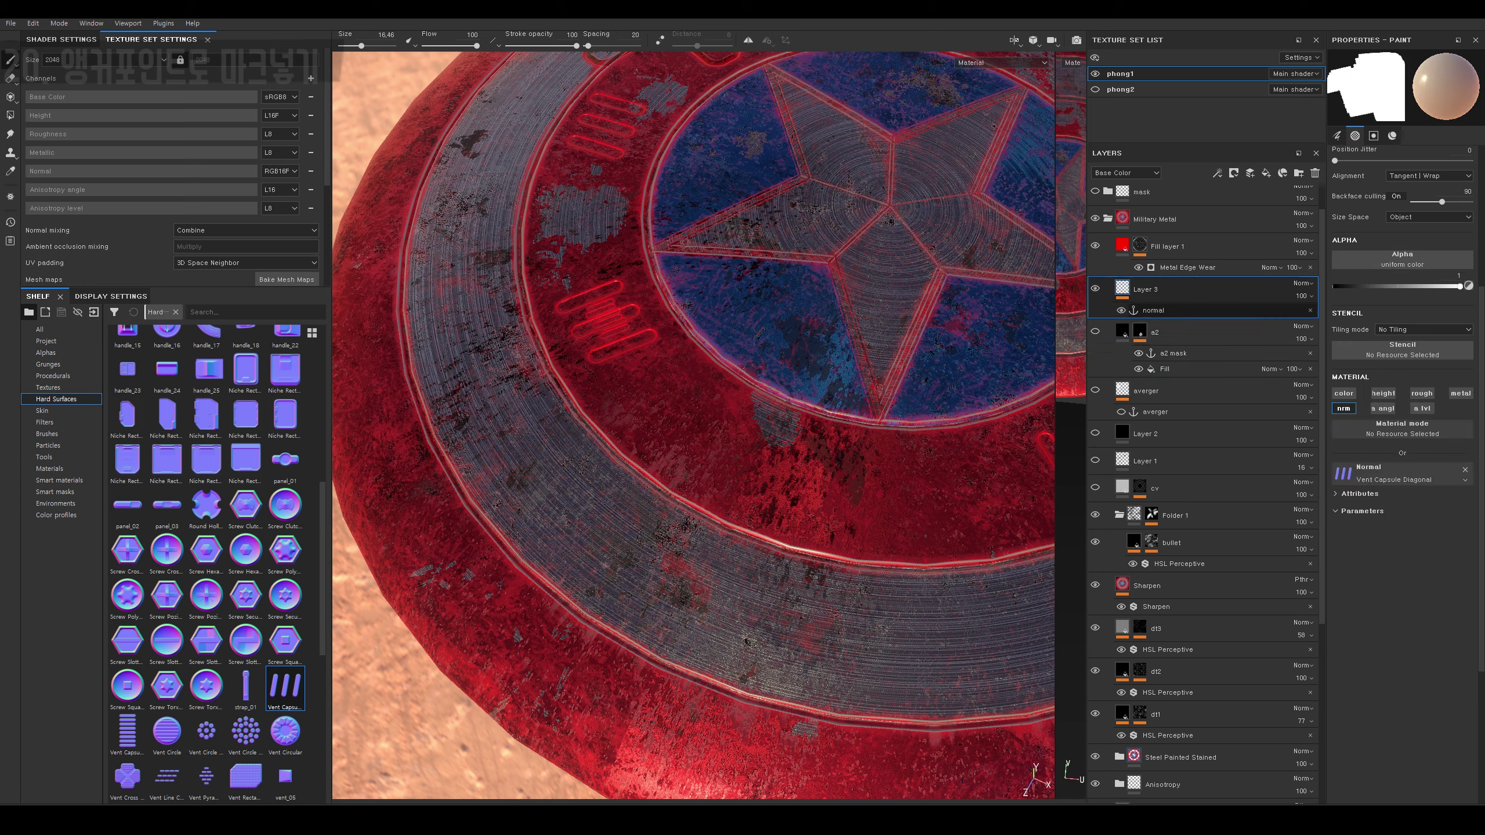
{"action": "scroll", "coordinate": [206, 498], "scroll_direction": "down", "scroll_amount": 3}
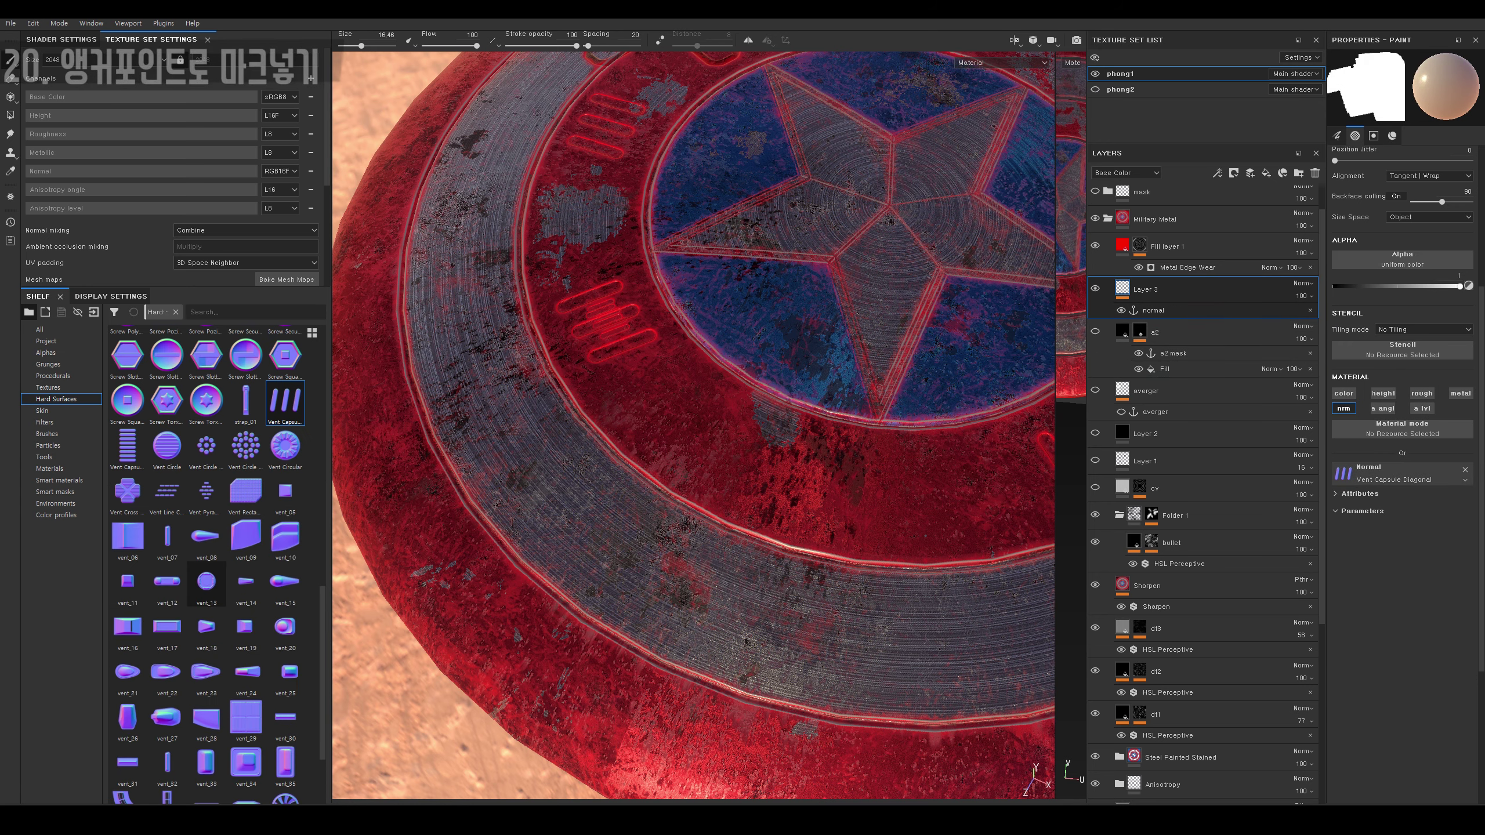
{"action": "scroll", "coordinate": [206, 498], "scroll_direction": "down", "scroll_amount": 3}
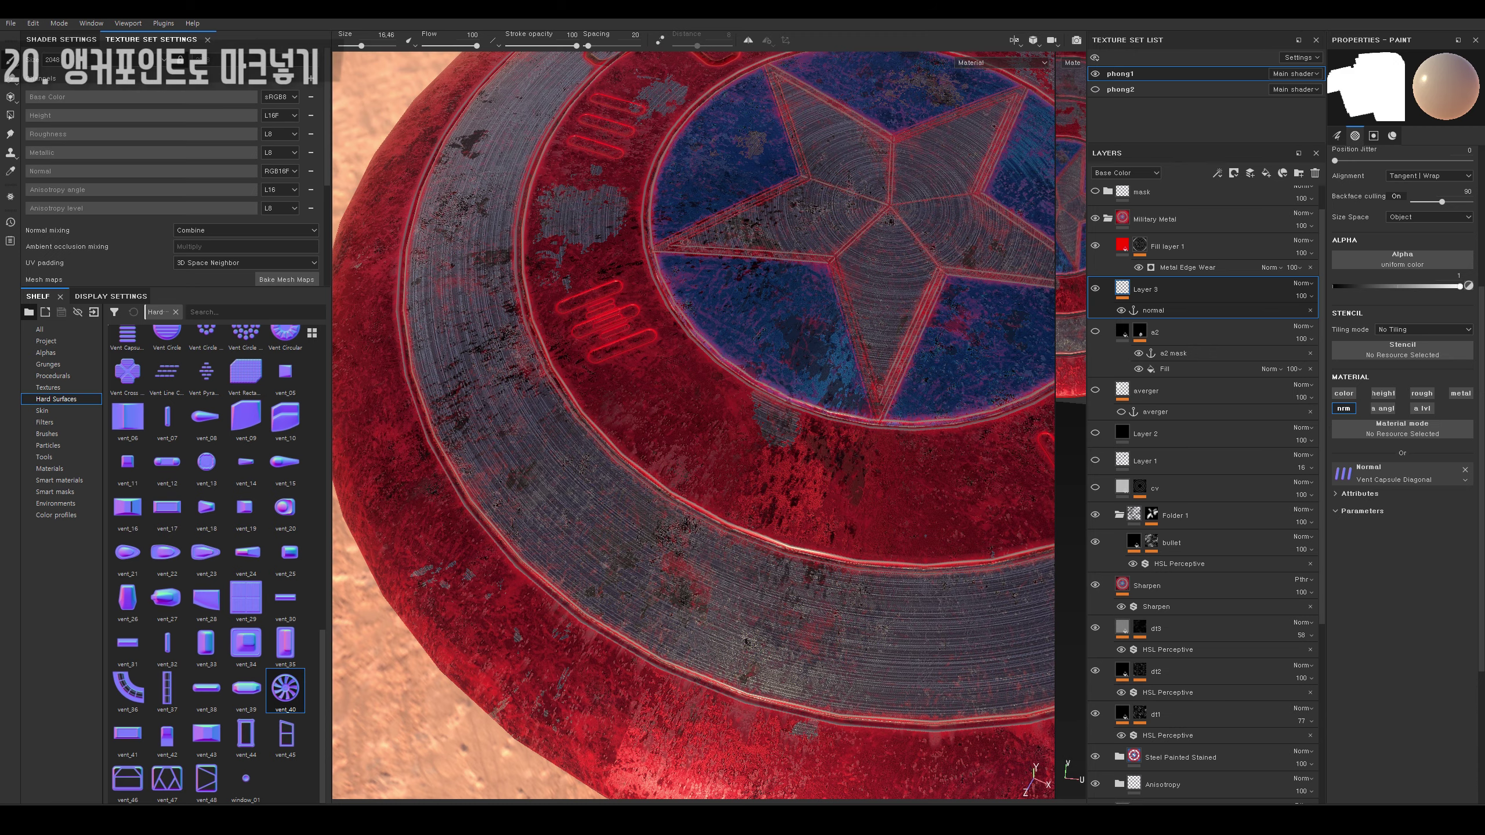
{"action": "left_click", "coordinate": [813, 468]}
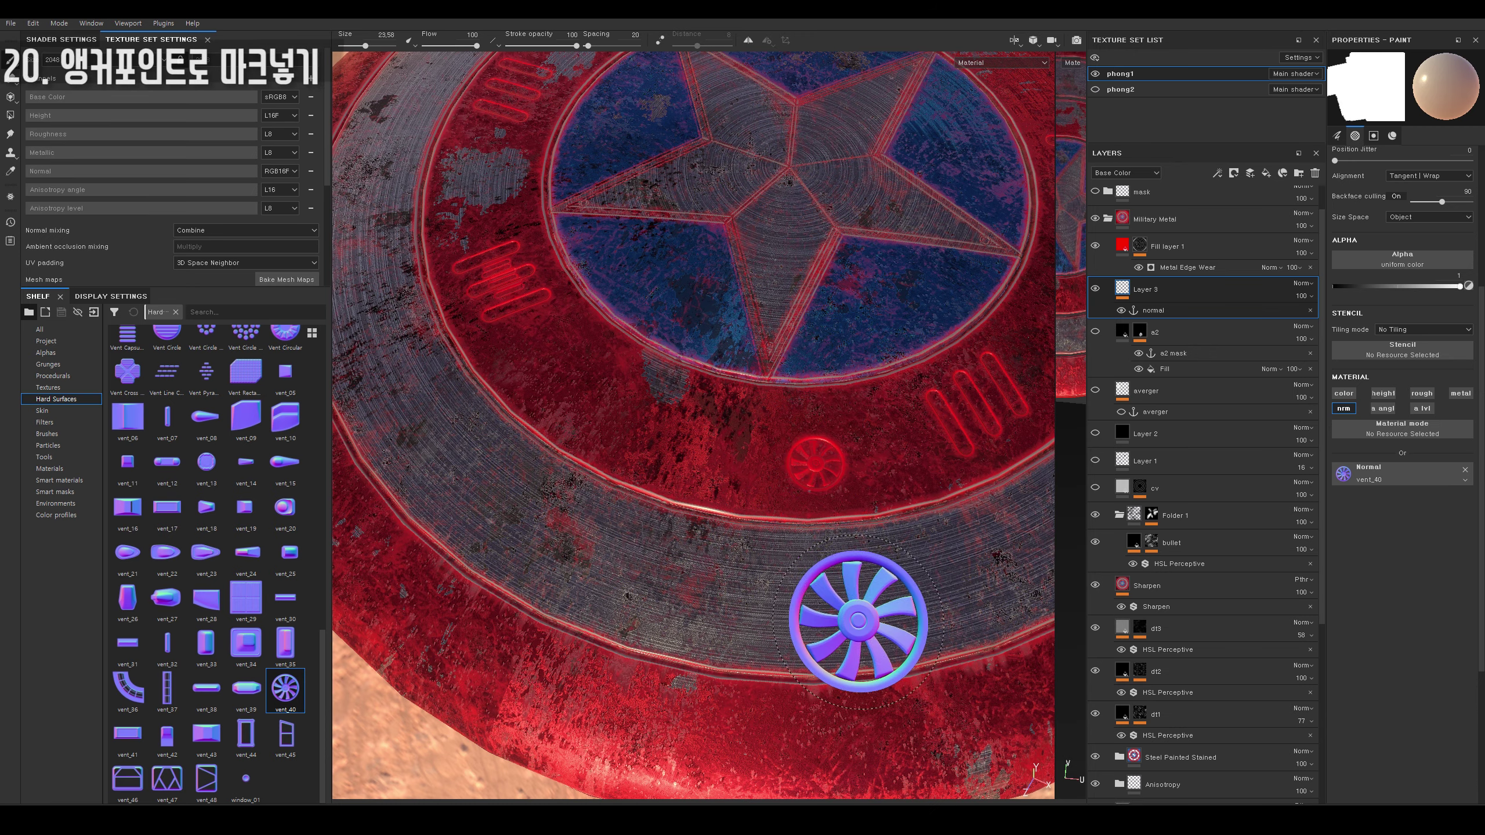
{"action": "scroll", "coordinate": [801, 553], "scroll_direction": "up", "scroll_amount": 3}
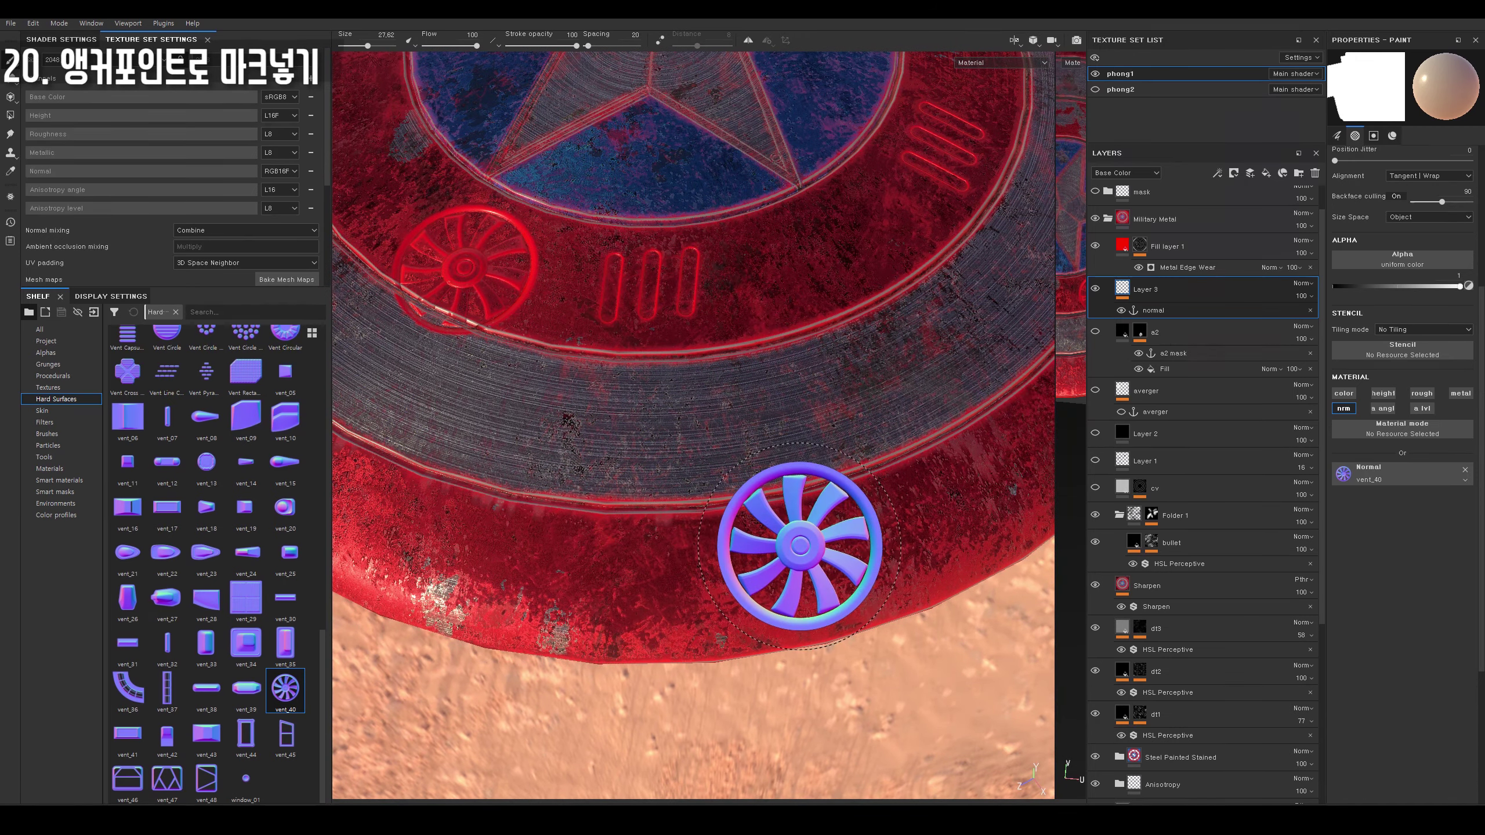
{"action": "left_click", "coordinate": [792, 535]}
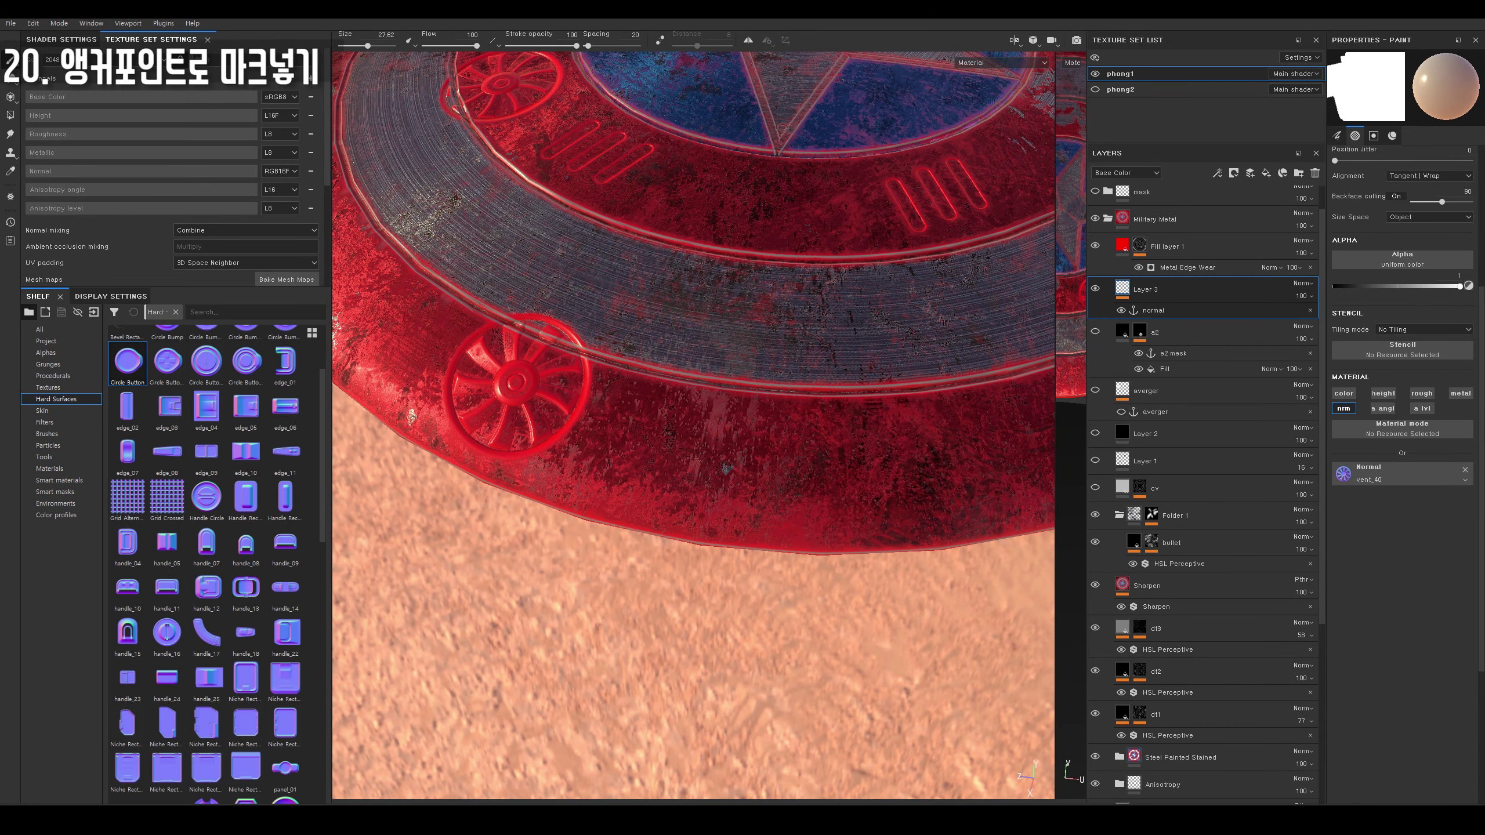
Stamp smaller Circle Button rings along the shield's red rim.
{"action": "left_click", "coordinate": [865, 469]}
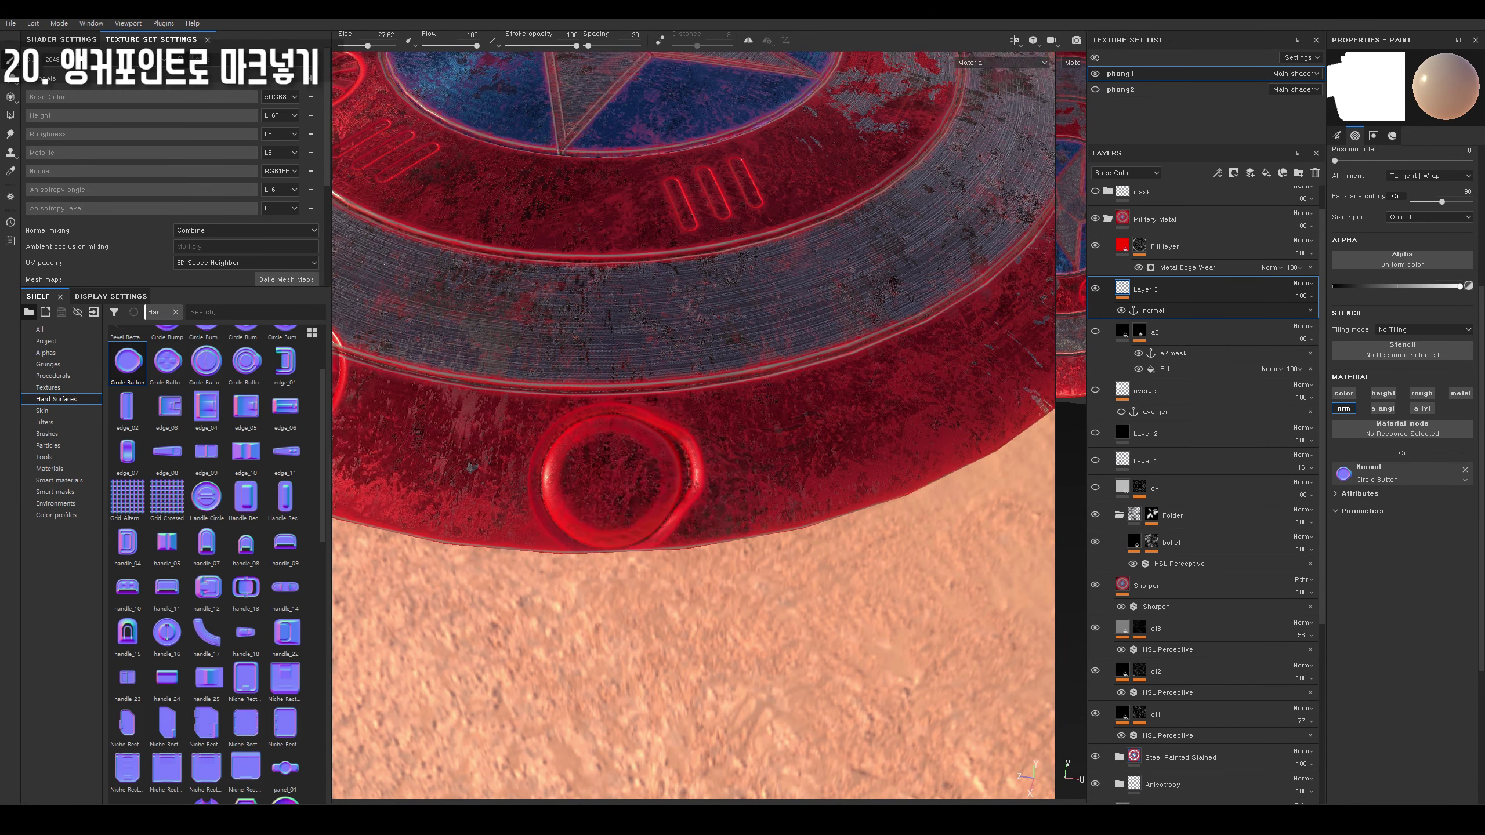
{"action": "right_click_drag", "start_coordinate": [821, 434], "coordinate": [760, 439], "text": "ctrl"}
{"action": "left_click", "coordinate": [760, 438]}
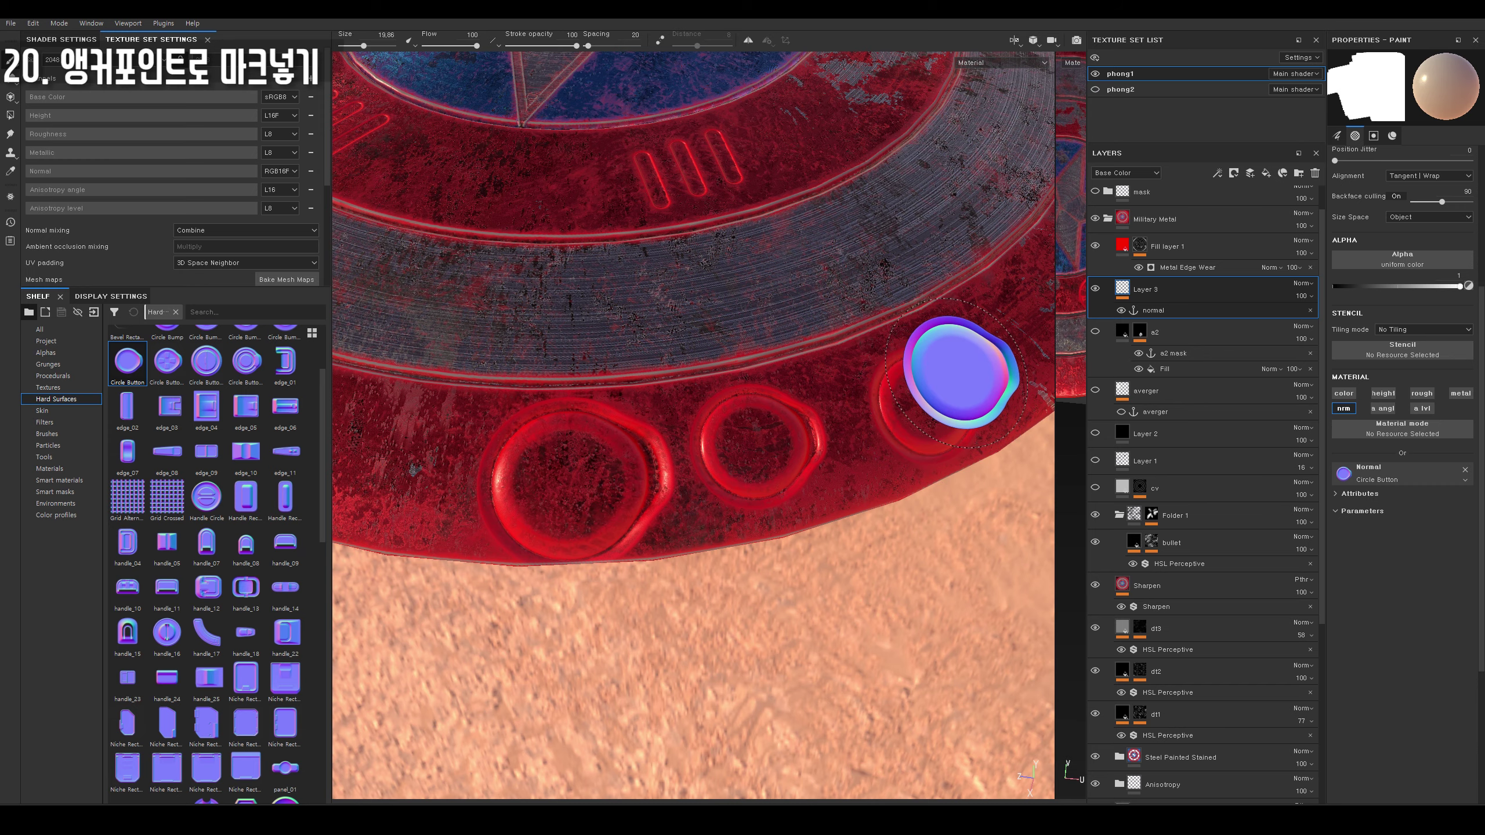
{"action": "mouse_move", "coordinate": [955, 374]}
{"action": "left_mouse_down", "text": "alt"}
{"action": "mouse_move", "coordinate": [973, 337]}
{"action": "mouse_move", "coordinate": [778, 409]}
{"action": "left_mouse_up", "text": "alt"}
{"action": "left_click", "coordinate": [711, 418]}
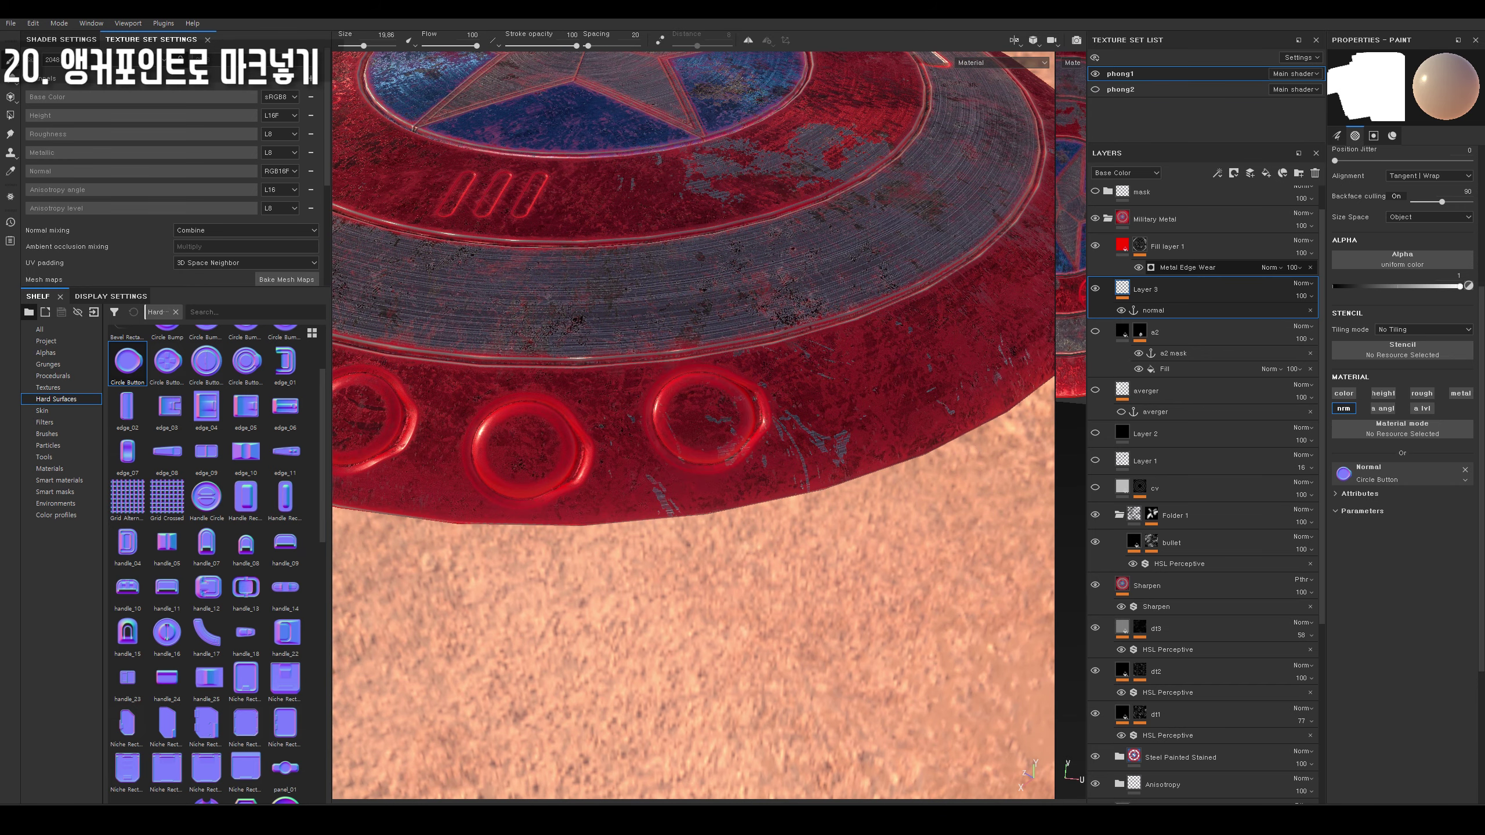
Set Metal Edge Wear's wear level to 0.31 and wear contrast to 0.73.
{"action": "left_click", "coordinate": [1187, 267]}
{"action": "mouse_move", "coordinate": [1438, 167]}
{"action": "left_mouse_down"}
{"action": "mouse_move", "coordinate": [1383, 166]}
{"action": "mouse_move", "coordinate": [1436, 191]}
{"action": "left_mouse_up"}
{"action": "left_click_drag", "start_coordinate": [701, 409], "coordinate": [789, 351], "text": "alt"}
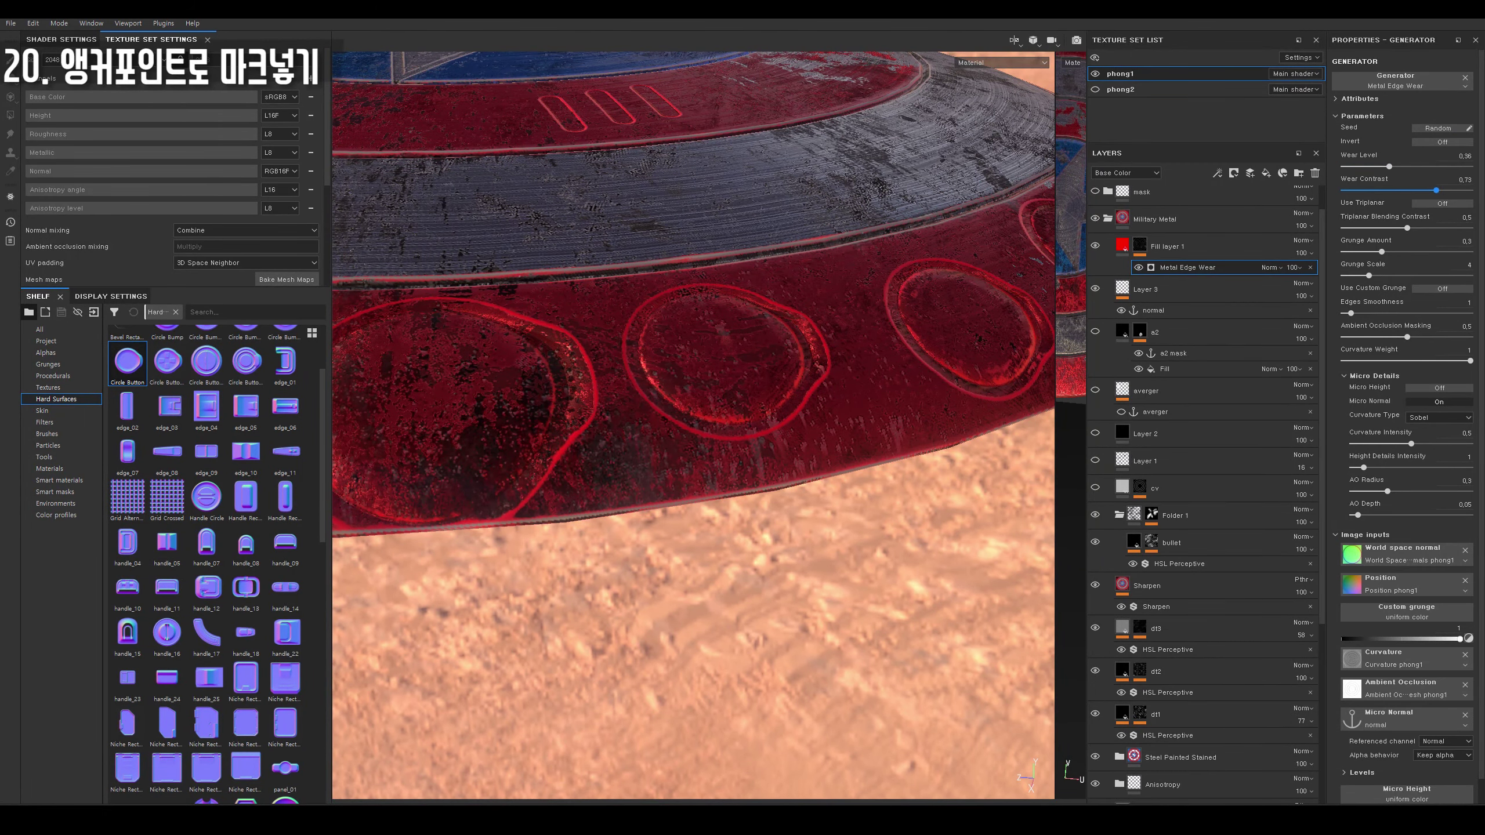
Lower the Metal Edge Wear's Wear Contrast on the shield rings, then scroll the properties panel.
{"action": "left_click_drag", "start_coordinate": [1470, 190], "coordinate": [1349, 190]}
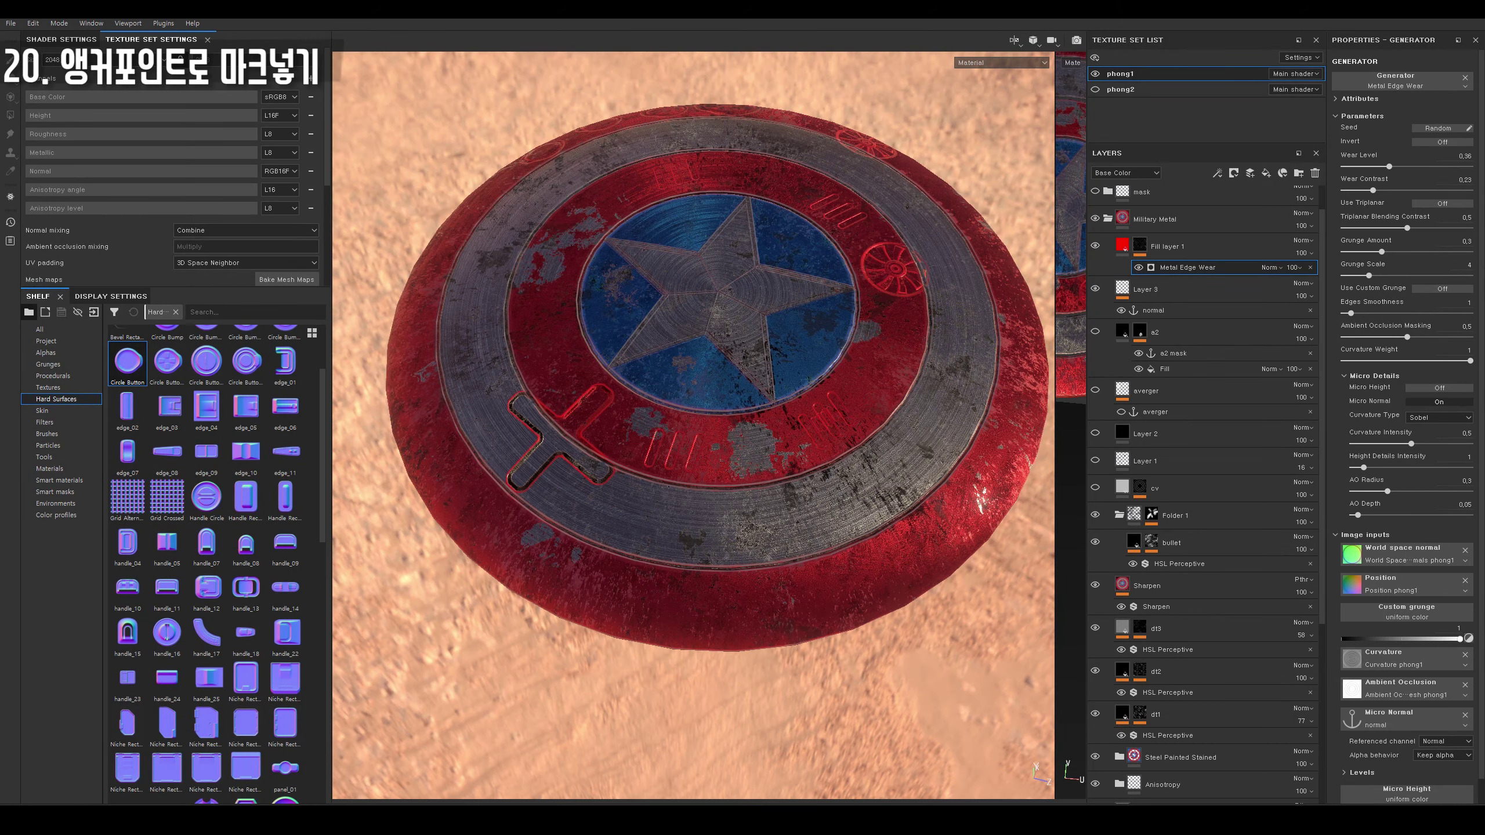
{"action": "scroll", "coordinate": [214, 556], "scroll_direction": "down", "scroll_amount": 3}
{"action": "scroll", "coordinate": [214, 556], "scroll_direction": "down", "scroll_amount": 3}
{"action": "scroll", "coordinate": [213, 556], "scroll_direction": "down", "scroll_amount": 3}
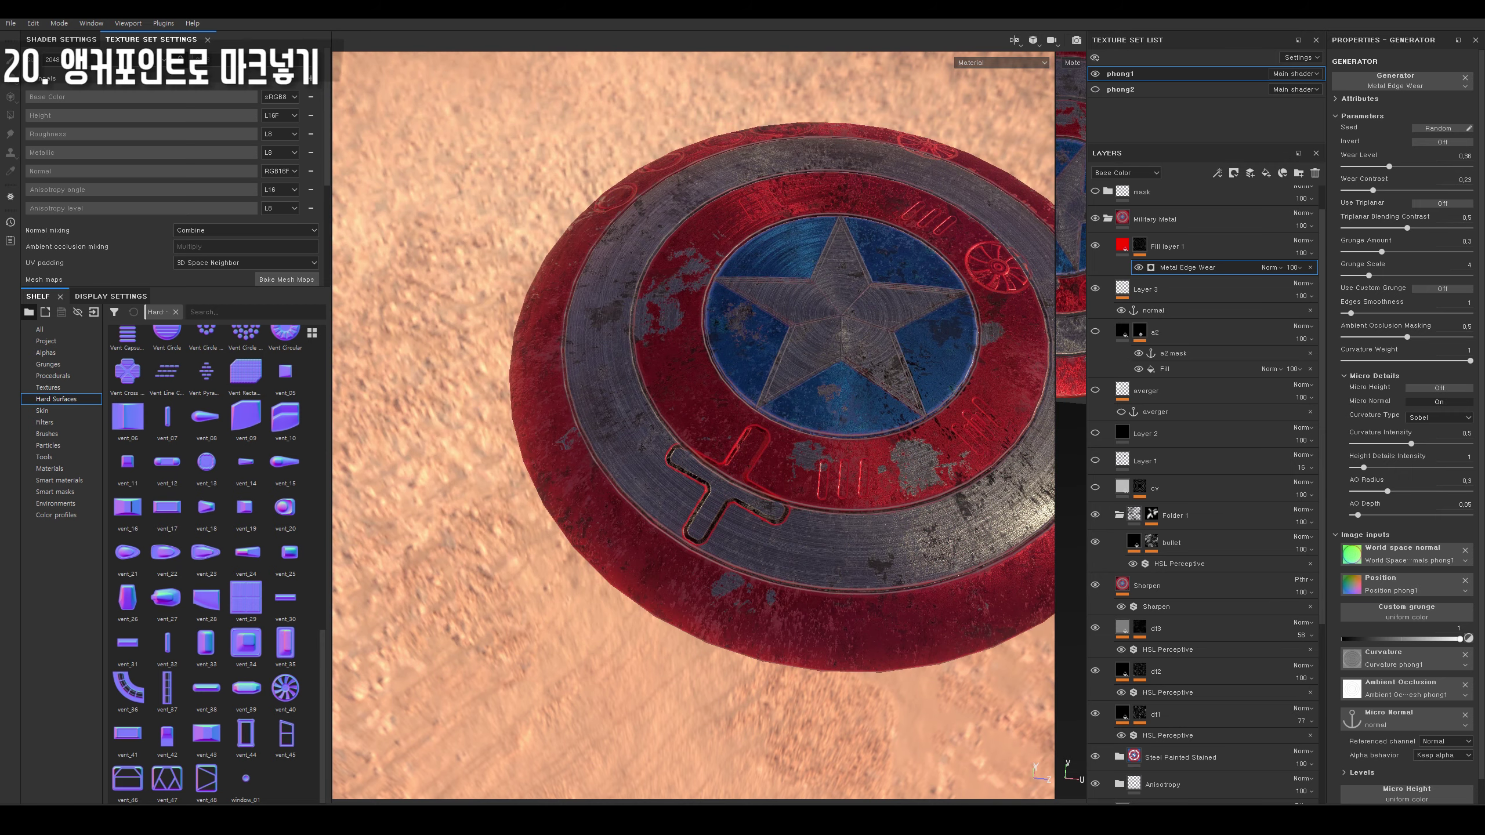
{"action": "scroll", "coordinate": [206, 550], "scroll_direction": "up", "scroll_amount": 3}
{"action": "scroll", "coordinate": [206, 550], "scroll_direction": "up", "scroll_amount": 3}
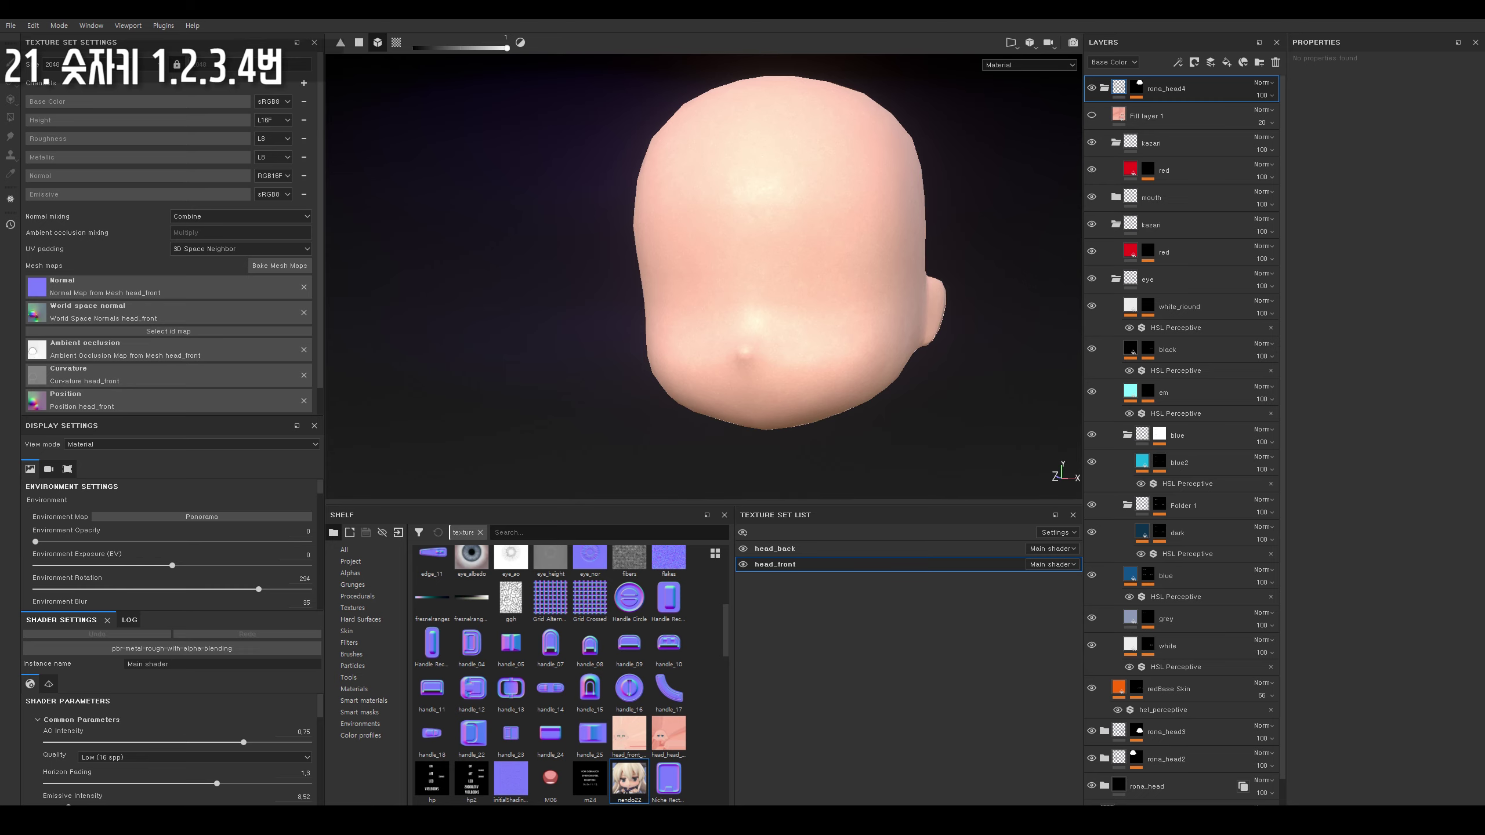
Paint white test strokes on the head, then erase part of them with an enlarged eraser.
{"action": "mouse_move", "coordinate": [732, 217]}
{"action": "left_mouse_down"}
{"action": "mouse_move", "coordinate": [806, 278]}
{"action": "mouse_move", "coordinate": [818, 260]}
{"action": "left_mouse_up"}
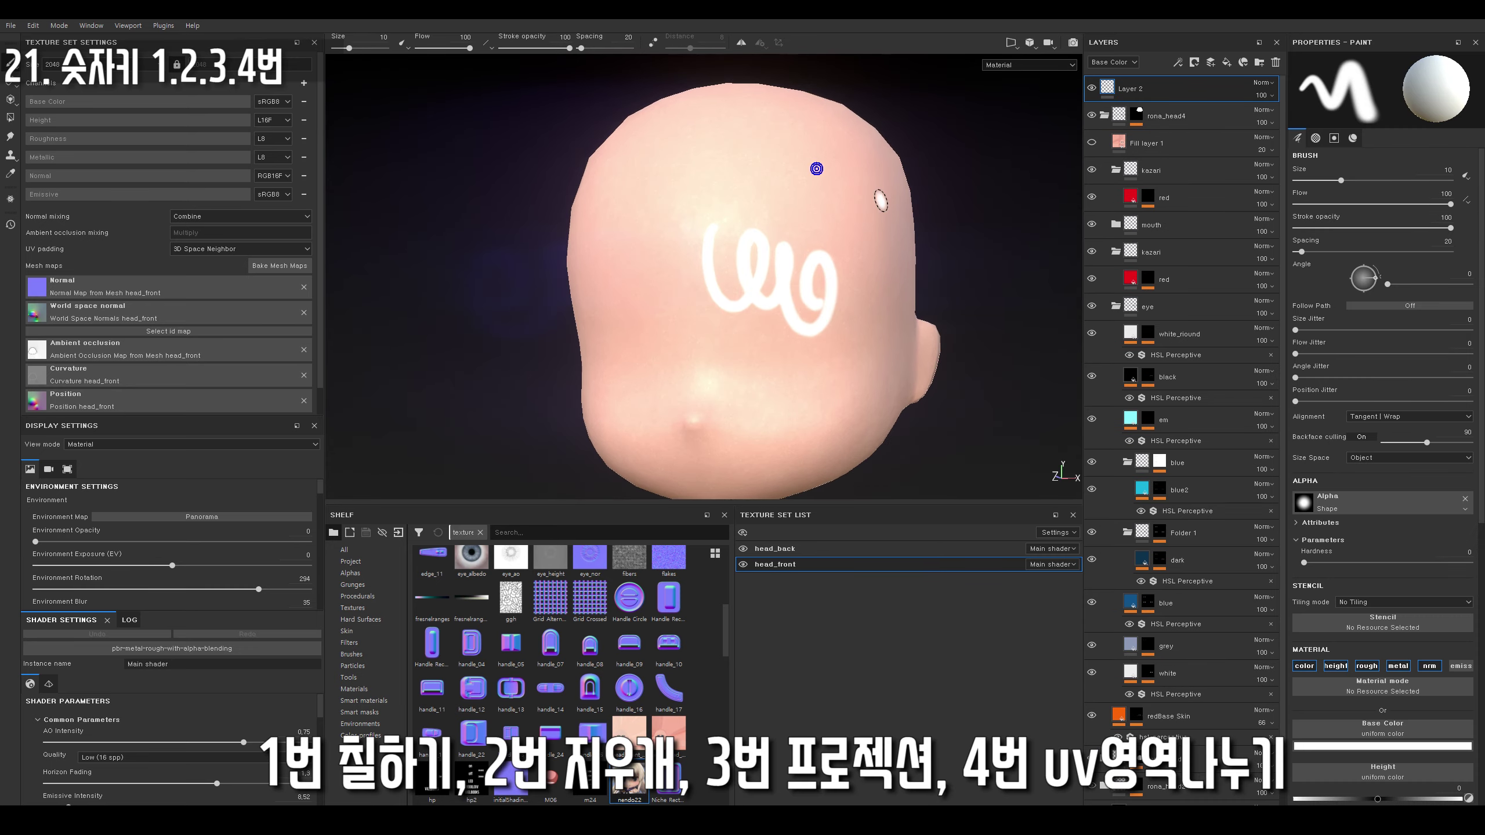
{"action": "mouse_move", "coordinate": [817, 169]}
{"action": "left_mouse_down"}
{"action": "mouse_move", "coordinate": [789, 185]}
{"action": "mouse_move", "coordinate": [733, 155]}
{"action": "mouse_move", "coordinate": [707, 199]}
{"action": "left_mouse_up"}
{"action": "left_click_drag", "start_coordinate": [708, 199], "coordinate": [765, 232], "text": "alt"}
{"action": "key", "text": "2"}
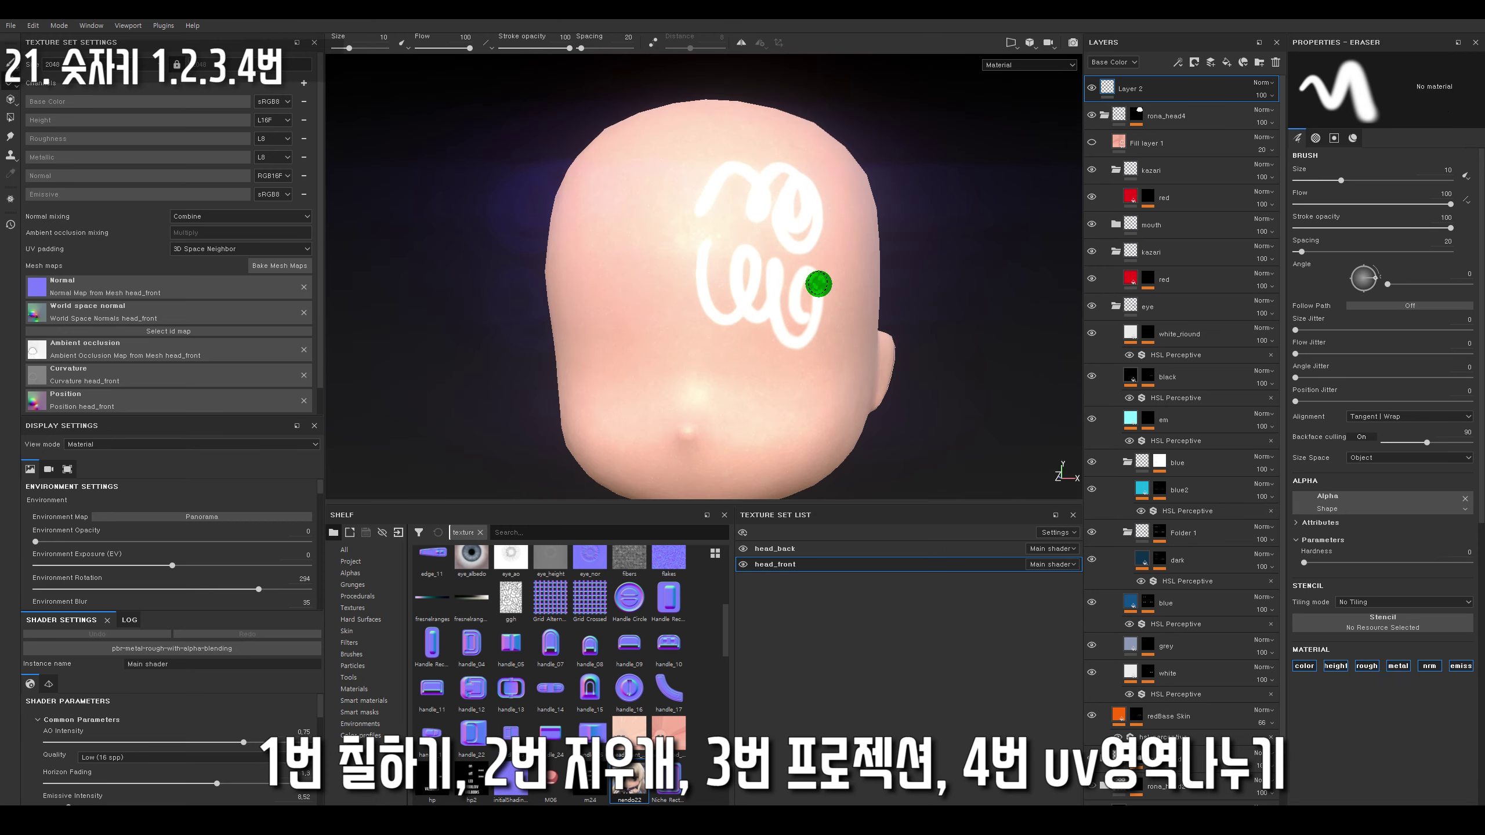
{"action": "key", "text": "bracketright"}
{"action": "mouse_move", "coordinate": [806, 311]}
{"action": "left_mouse_down"}
{"action": "mouse_move", "coordinate": [796, 336]}
{"action": "mouse_move", "coordinate": [819, 332]}
{"action": "mouse_move", "coordinate": [695, 269]}
{"action": "mouse_move", "coordinate": [736, 195]}
{"action": "mouse_move", "coordinate": [729, 272]}
{"action": "mouse_move", "coordinate": [798, 199]}
{"action": "mouse_move", "coordinate": [819, 202]}
{"action": "mouse_move", "coordinate": [696, 286]}
{"action": "mouse_move", "coordinate": [814, 304]}
{"action": "left_mouse_up"}
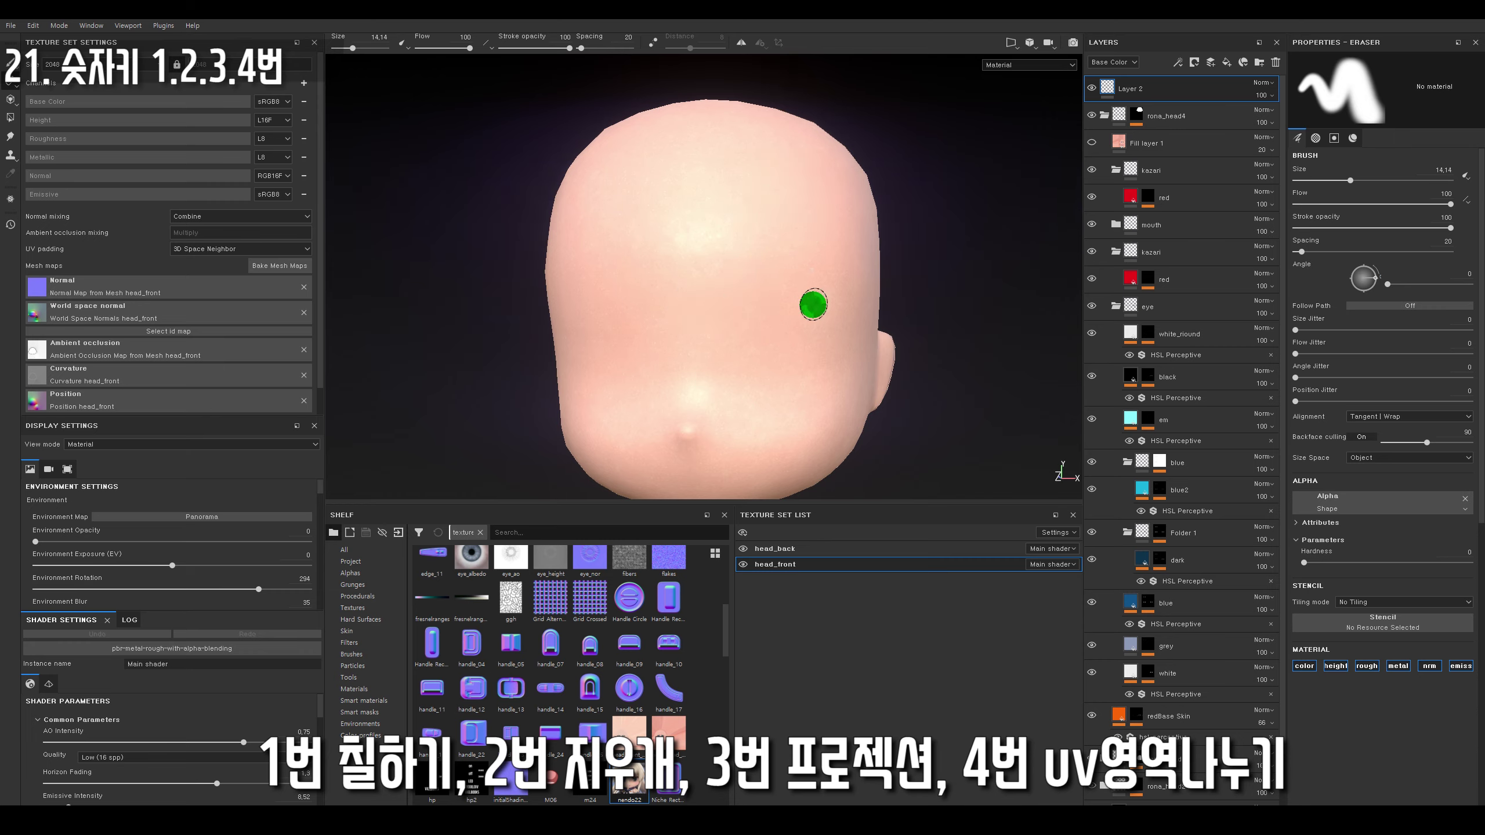
Try a projected white stroke near the ear, then undo it.
{"action": "key", "text": "3"}
{"action": "mouse_move", "coordinate": [916, 283]}
{"action": "left_mouse_down", "text": "alt"}
{"action": "mouse_move", "coordinate": [971, 345]}
{"action": "mouse_move", "coordinate": [932, 345]}
{"action": "mouse_move", "coordinate": [912, 37]}
{"action": "left_mouse_up", "text": "alt"}
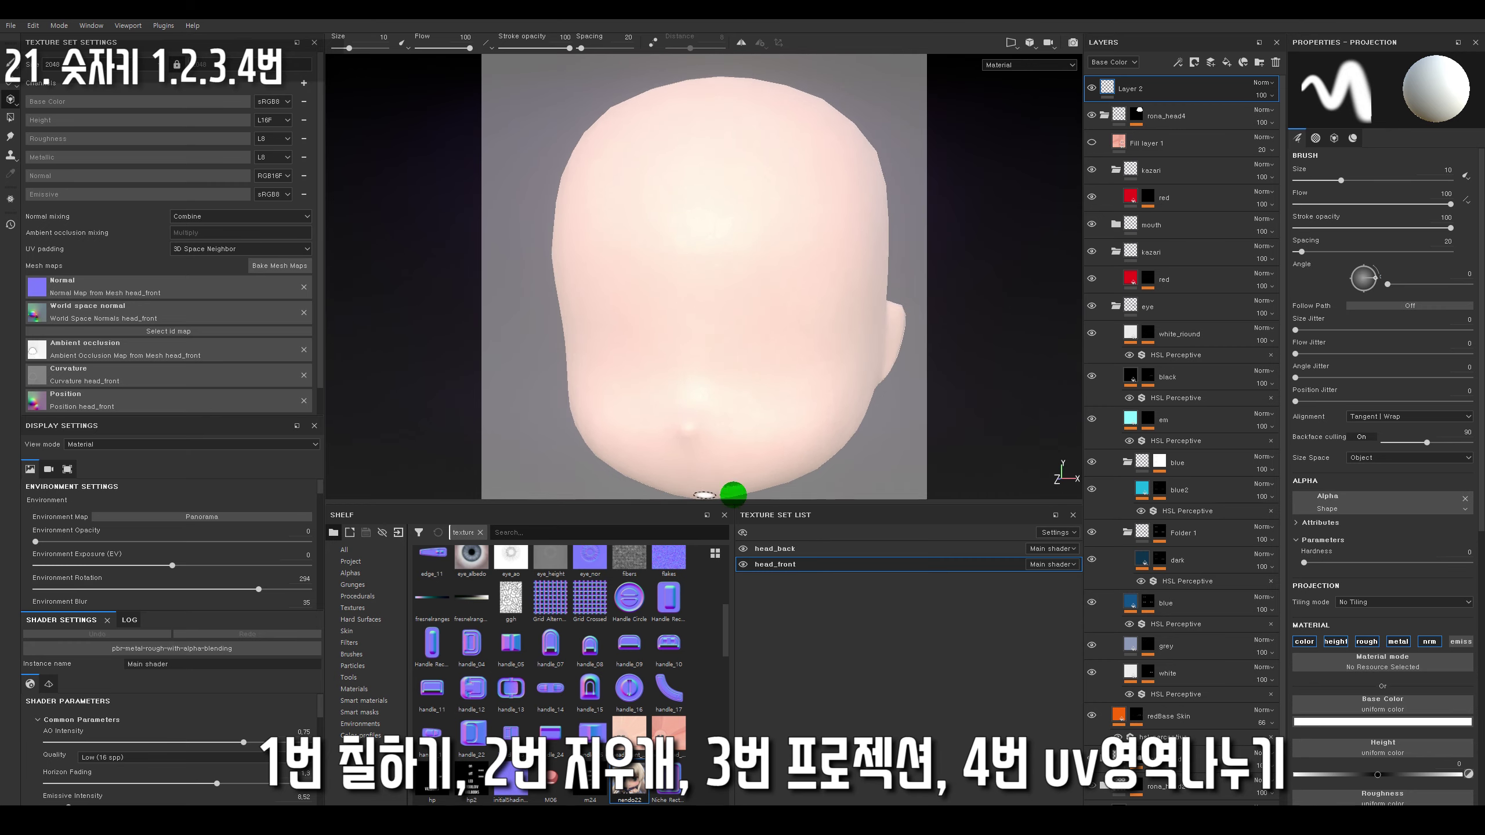
{"action": "mouse_move", "coordinate": [798, 267]}
{"action": "left_mouse_down"}
{"action": "mouse_move", "coordinate": [759, 252]}
{"action": "mouse_move", "coordinate": [786, 199]}
{"action": "mouse_move", "coordinate": [777, 286]}
{"action": "left_mouse_up"}
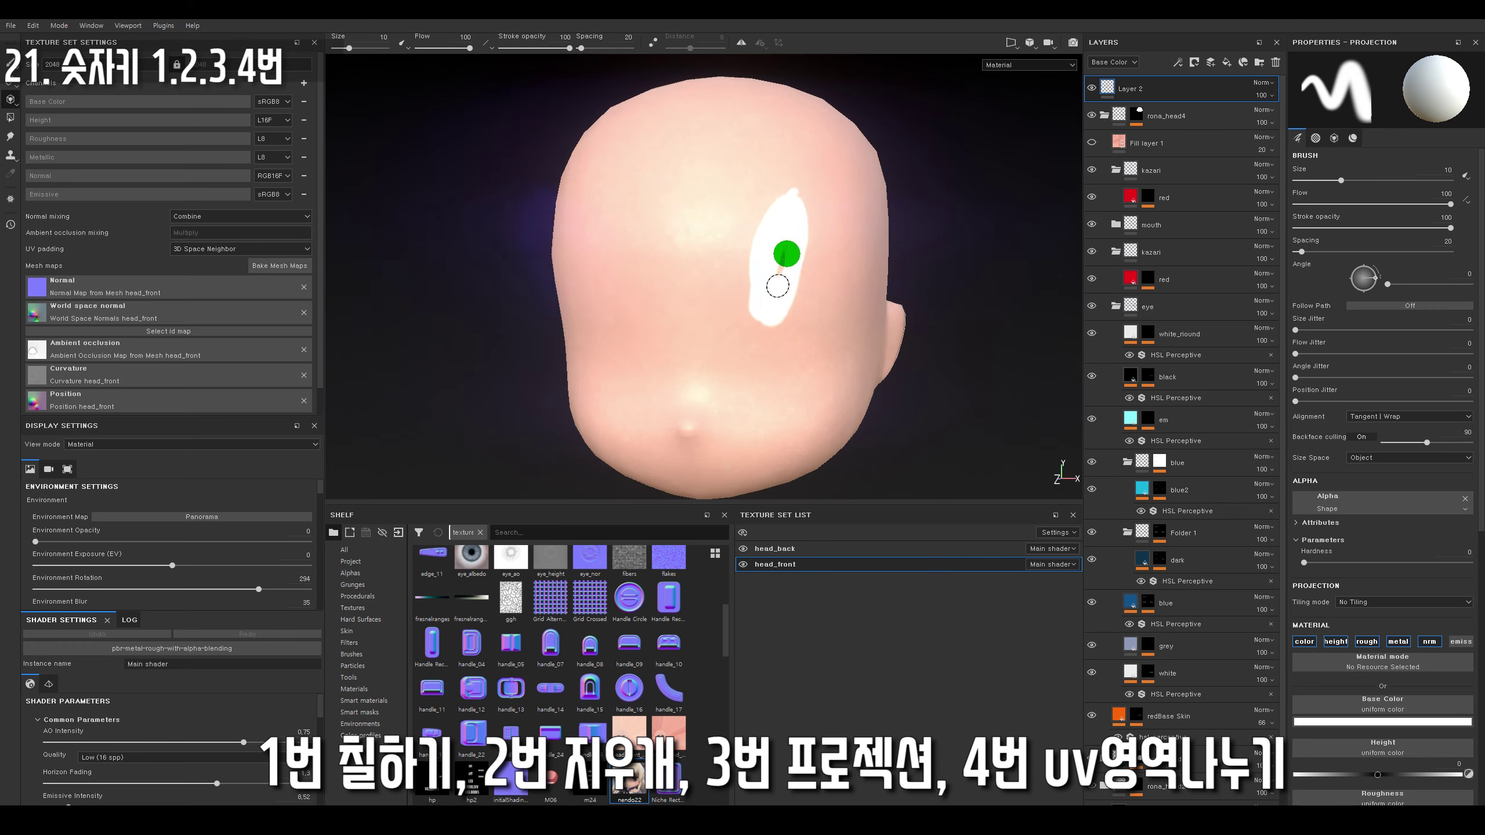
{"action": "mouse_move", "coordinate": [853, 252]}
{"action": "left_mouse_down", "text": "alt"}
{"action": "mouse_move", "coordinate": [879, 232]}
{"action": "mouse_move", "coordinate": [895, 272]}
{"action": "left_mouse_up", "text": "alt"}
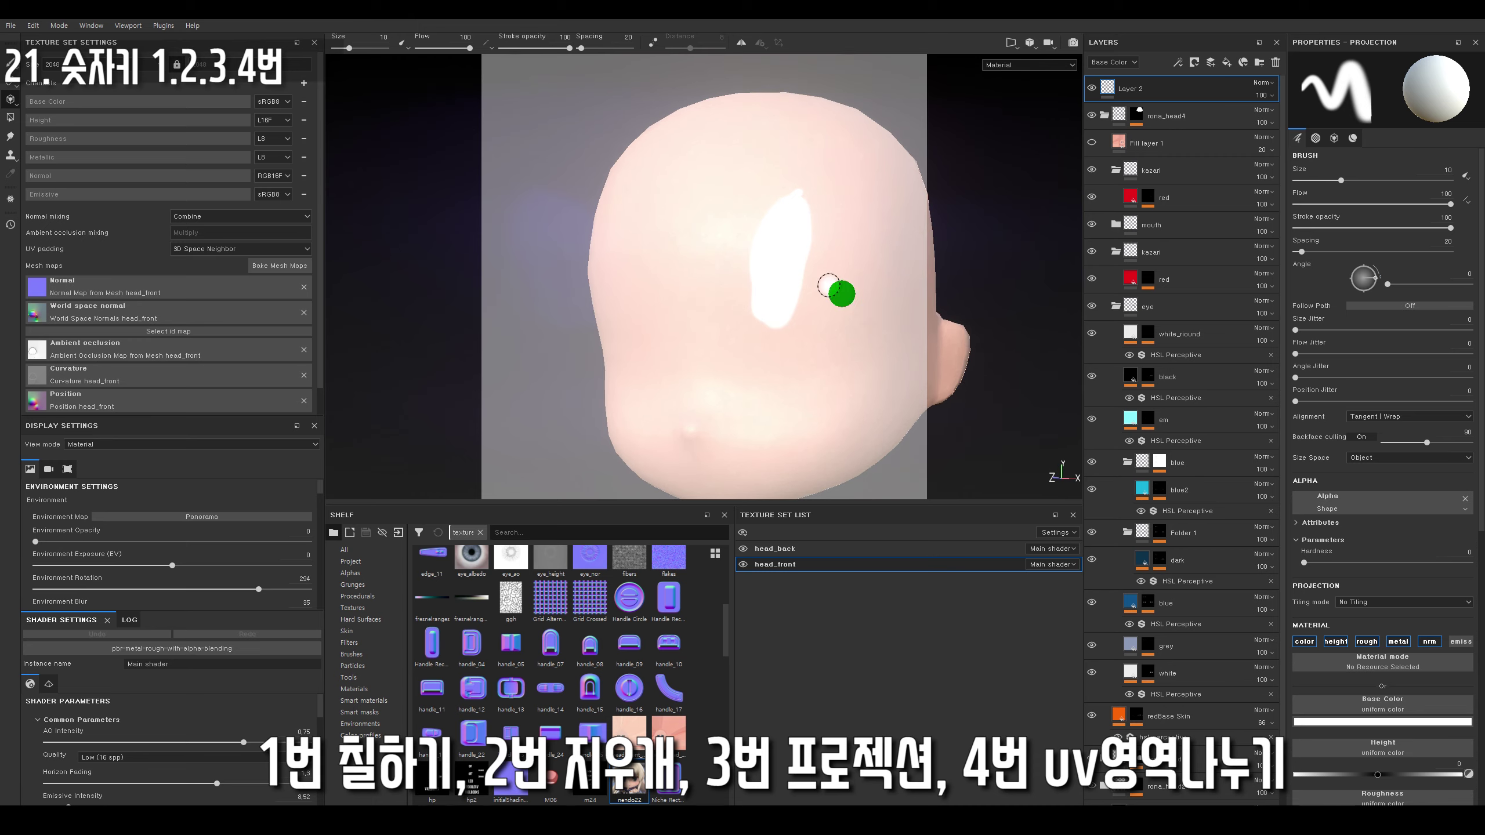
{"action": "key", "text": "ctrl+z"}
Load nendo22 into the projection Base Color slot, then scale and rotate it over the head.
{"action": "left_click", "coordinate": [1479, 431]}
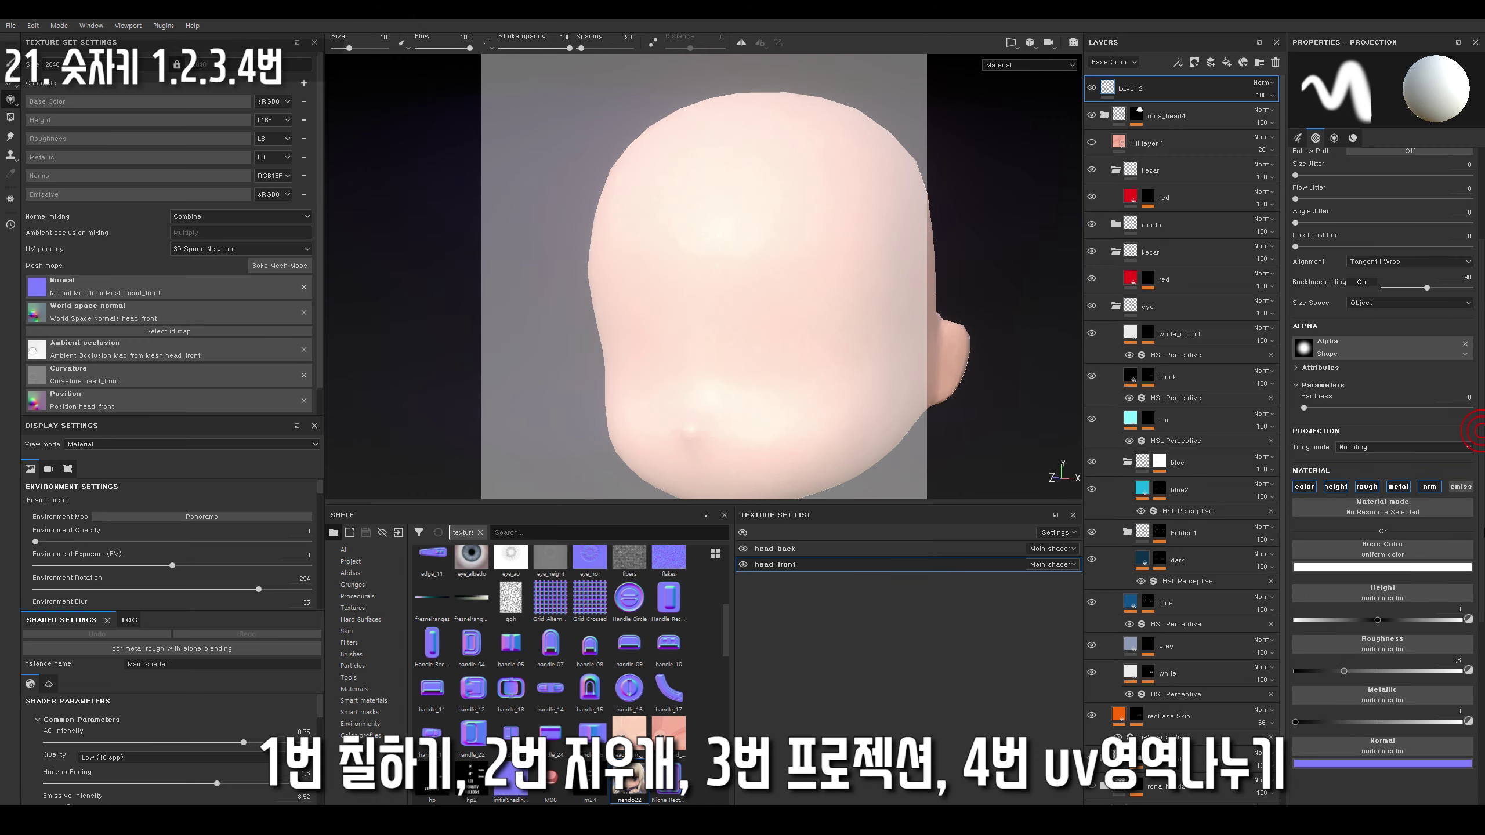
{"action": "mouse_move", "coordinate": [629, 781]}
{"action": "left_mouse_down"}
{"action": "mouse_move", "coordinate": [1338, 454]}
{"action": "mouse_move", "coordinate": [1362, 486]}
{"action": "left_mouse_up"}
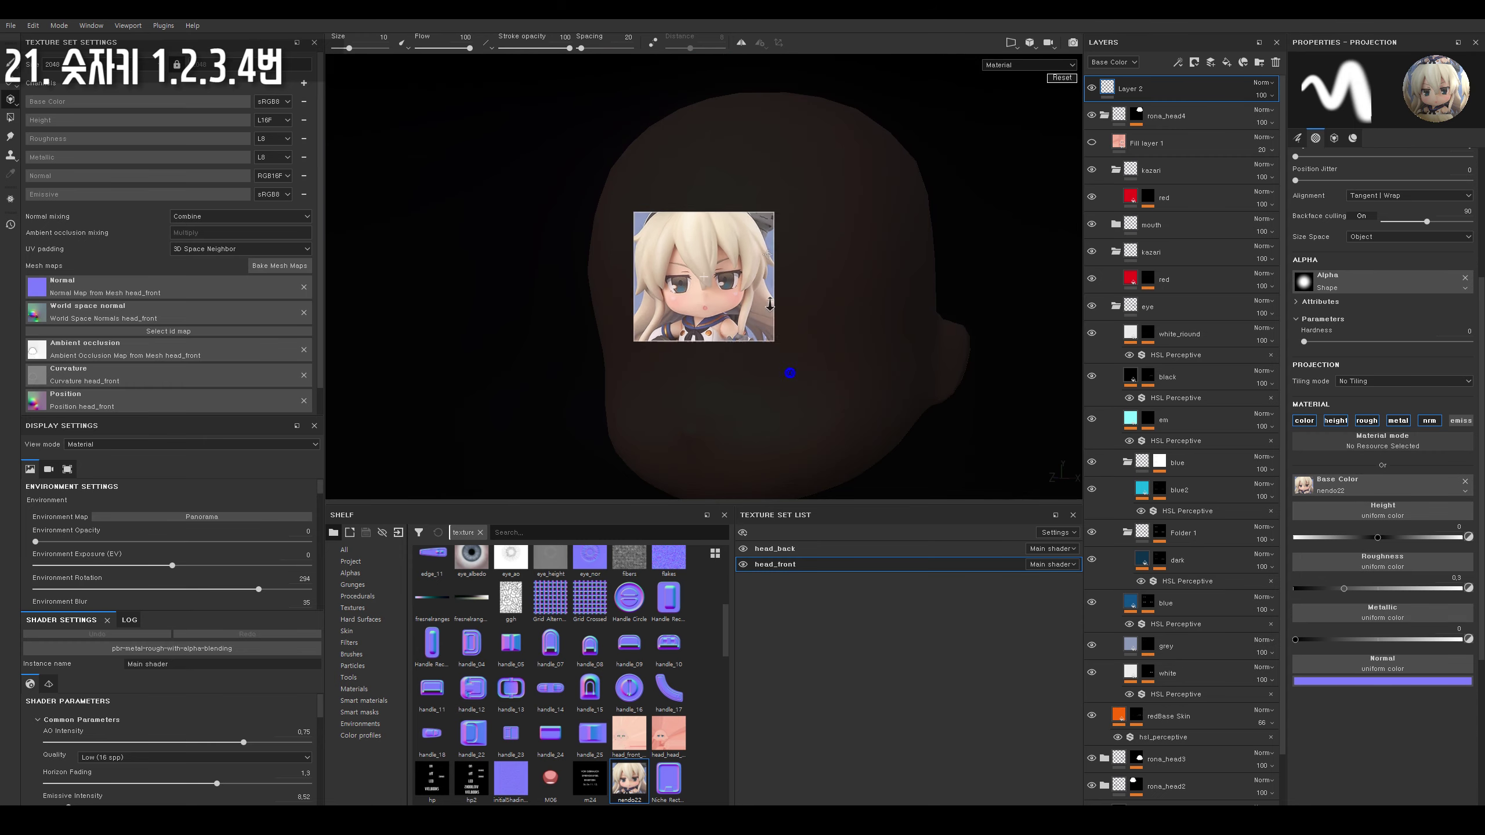
{"action": "mouse_move", "coordinate": [790, 372]}
{"action": "right_mouse_down"}
{"action": "mouse_move", "coordinate": [766, 348]}
{"action": "mouse_move", "coordinate": [766, 316]}
{"action": "mouse_move", "coordinate": [787, 385]}
{"action": "mouse_move", "coordinate": [790, 352]}
{"action": "mouse_move", "coordinate": [767, 348]}
{"action": "right_mouse_up"}
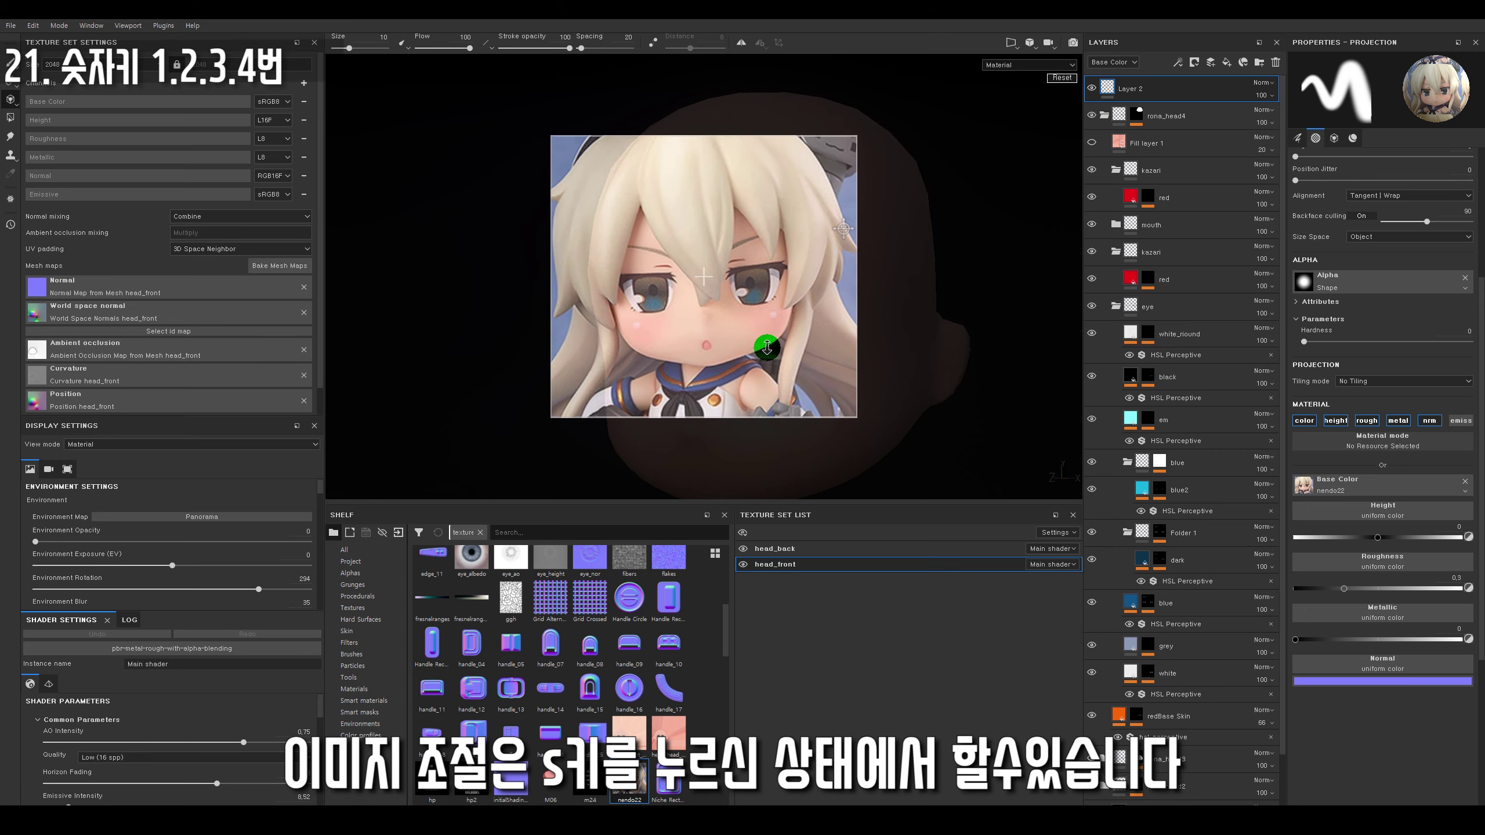
{"action": "mouse_move", "coordinate": [806, 223]}
{"action": "left_mouse_down"}
{"action": "mouse_move", "coordinate": [749, 179]}
{"action": "mouse_move", "coordinate": [798, 261]}
{"action": "mouse_move", "coordinate": [713, 193]}
{"action": "mouse_move", "coordinate": [760, 351]}
{"action": "mouse_move", "coordinate": [709, 164]}
{"action": "mouse_move", "coordinate": [838, 269]}
{"action": "left_mouse_up"}
Straighten and tilt the projected image clockwise, enlarge the brush, and split the 3D/UV views.
{"action": "right_click_drag", "start_coordinate": [769, 275], "coordinate": [771, 281], "text": "ctrl"}
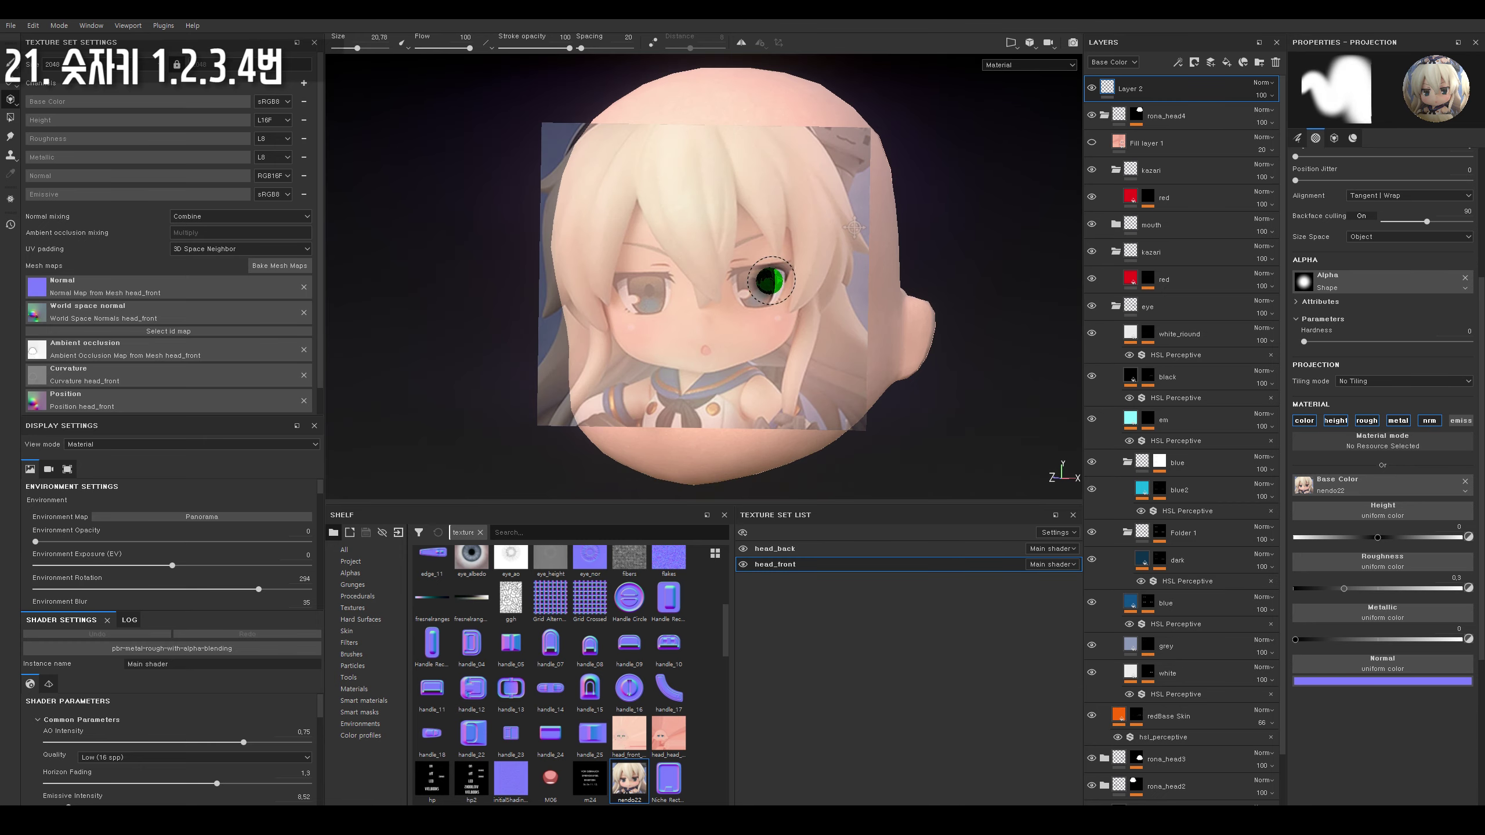
{"action": "left_click_drag", "start_coordinate": [799, 345], "coordinate": [850, 258]}
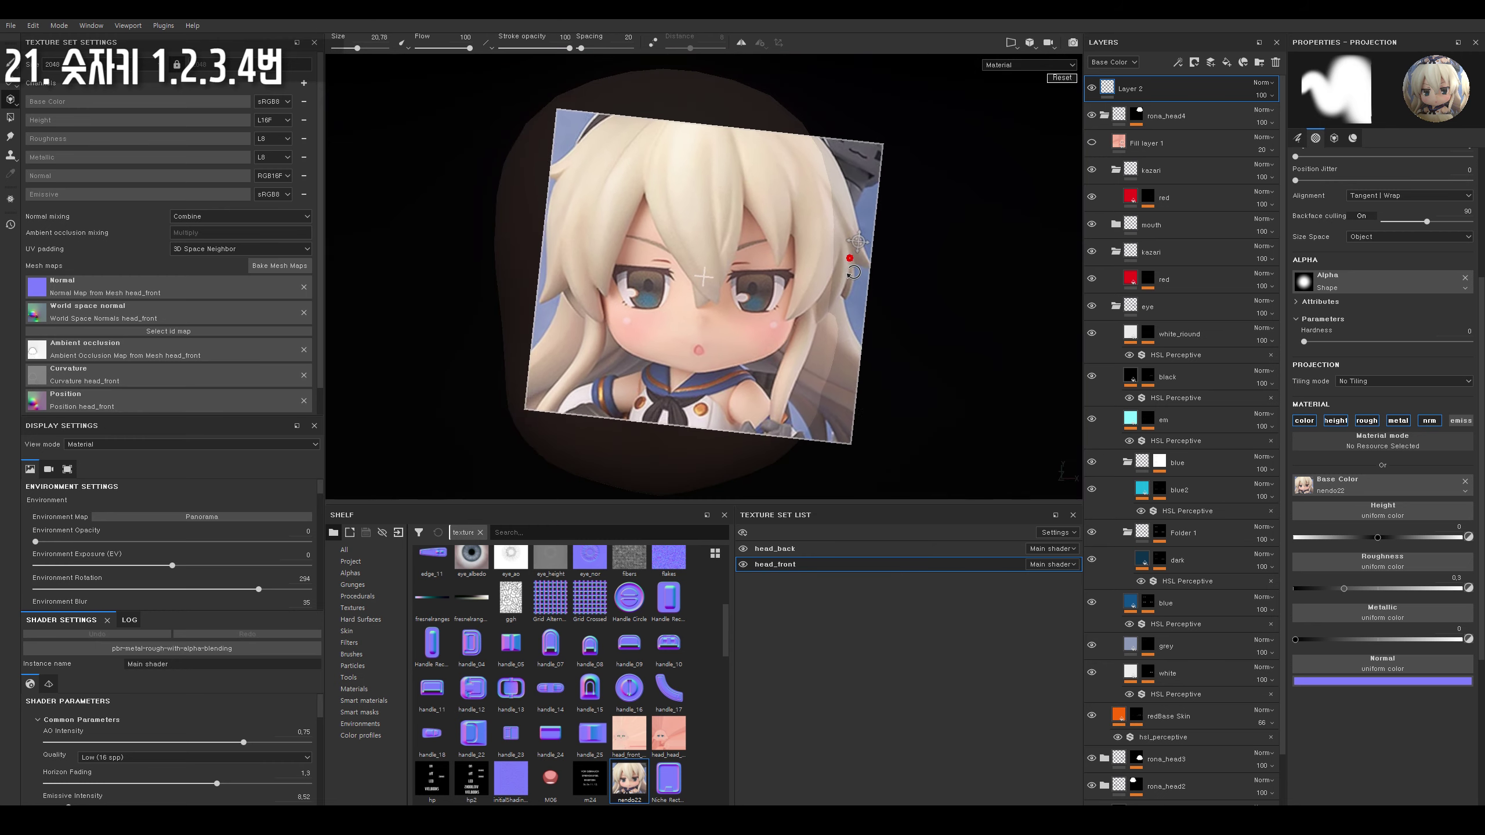
{"action": "right_click_drag", "start_coordinate": [682, 328], "coordinate": [690, 328], "text": "ctrl"}
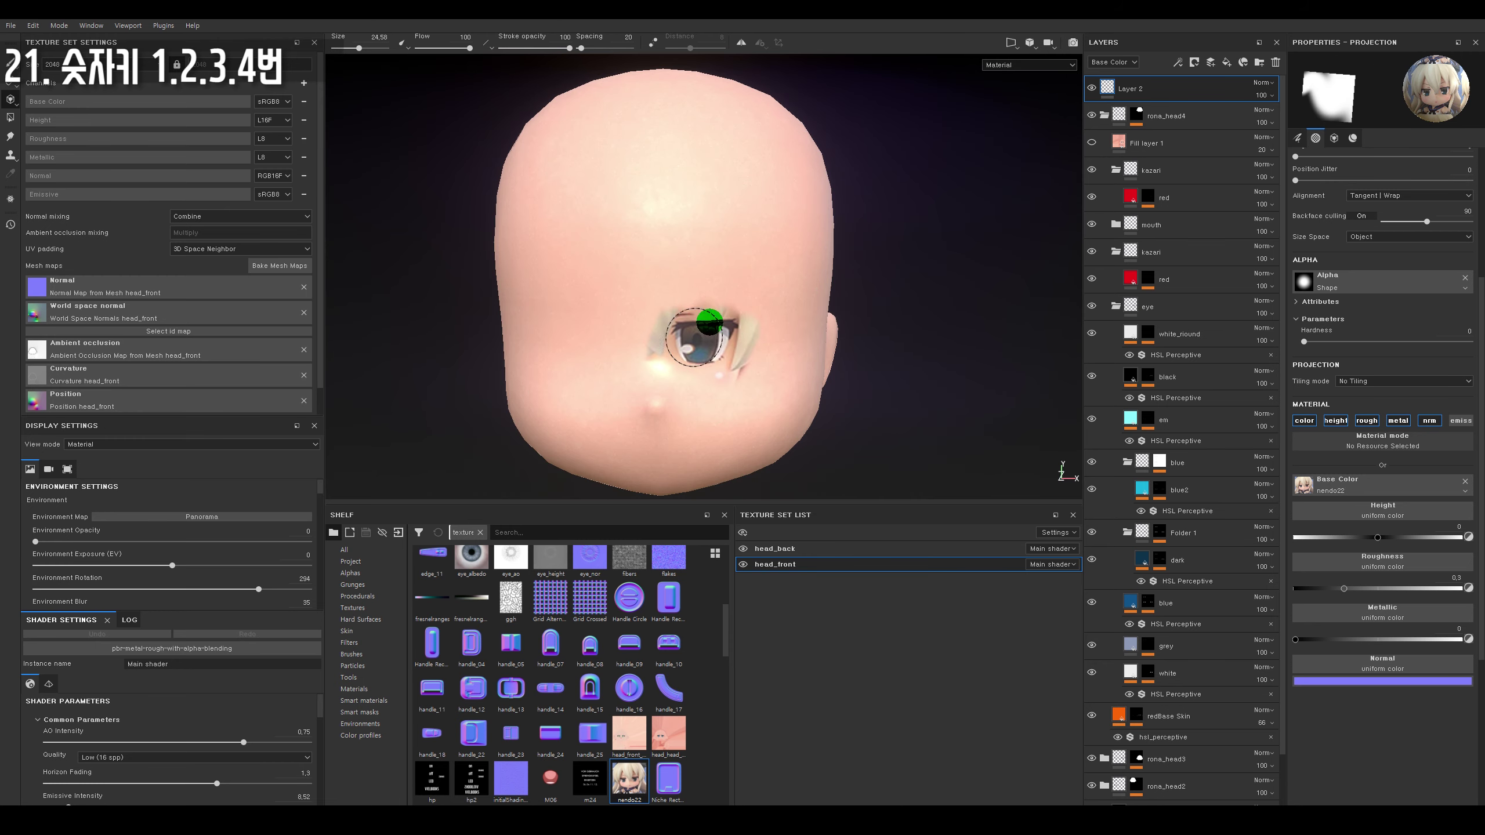
{"action": "key", "text": "s"}
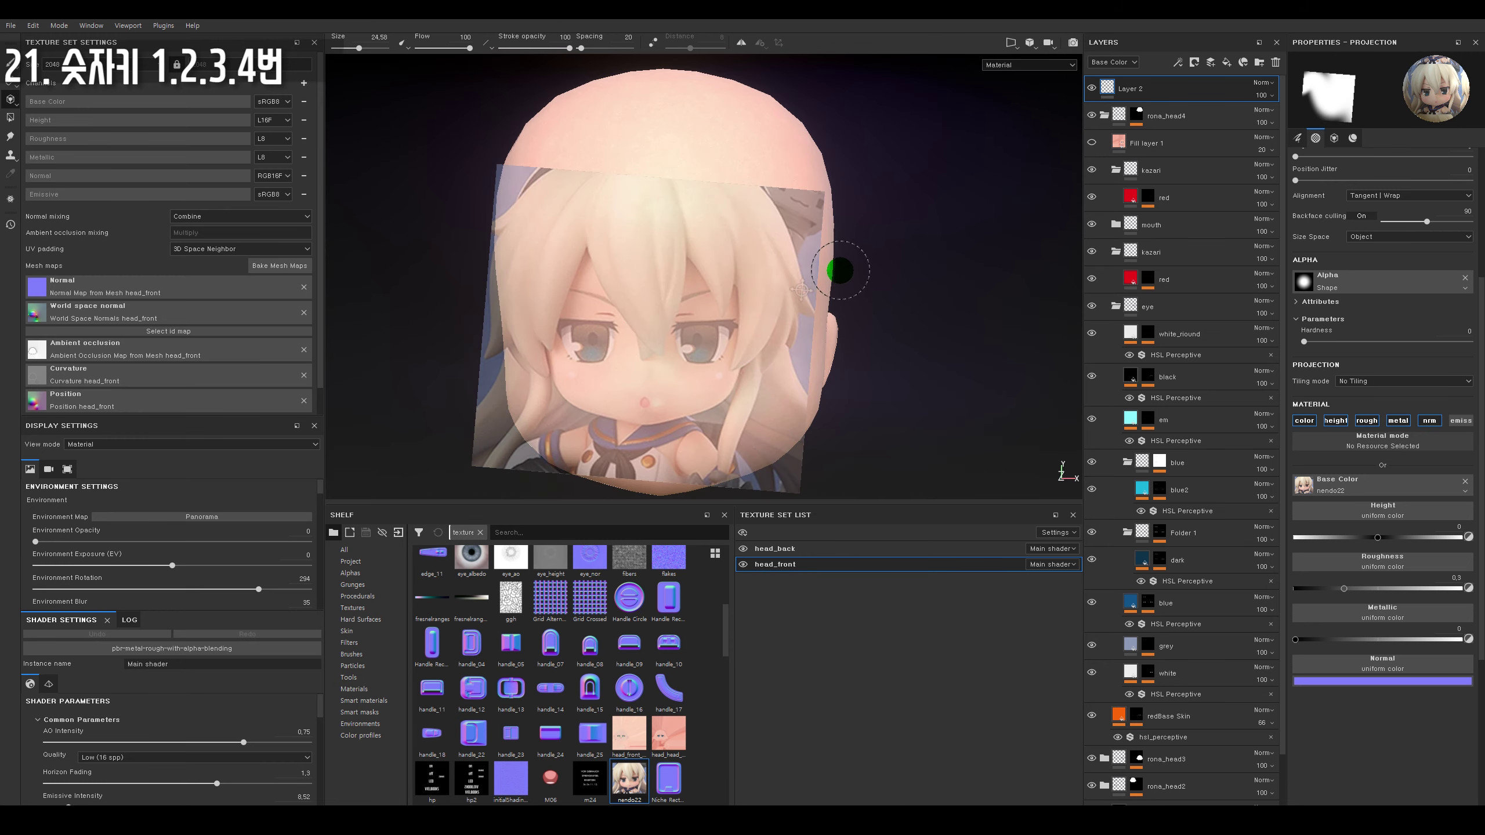
{"action": "key", "text": "F1"}
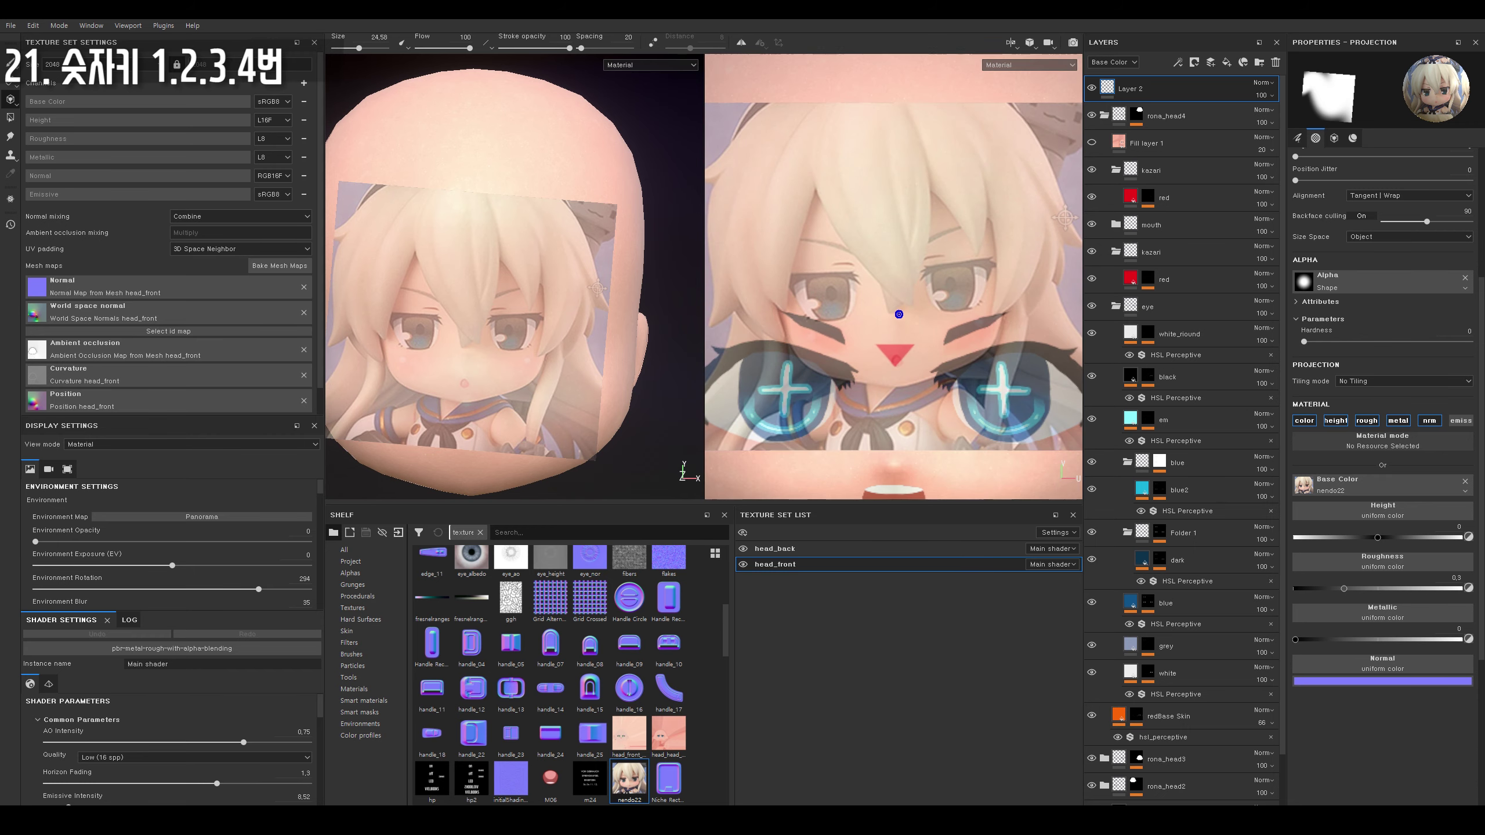
Paint the character's eye from the projected image in the UV view, checking the 3D head.
{"action": "middle_click_drag", "start_coordinate": [952, 339], "coordinate": [883, 382]}
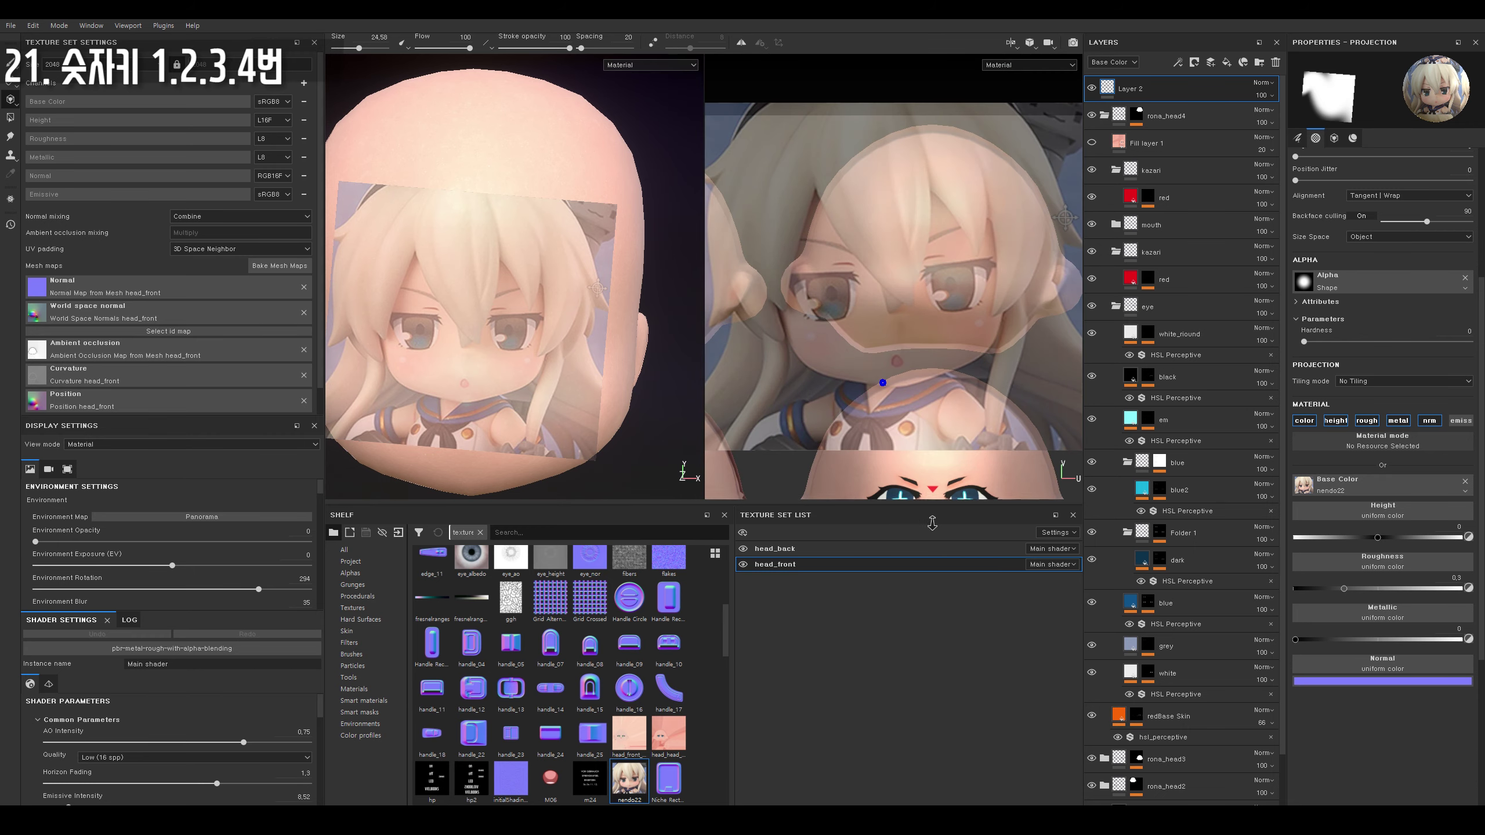
{"action": "mouse_move", "coordinate": [976, 234]}
{"action": "left_mouse_down"}
{"action": "mouse_move", "coordinate": [994, 219]}
{"action": "mouse_move", "coordinate": [888, 226]}
{"action": "mouse_move", "coordinate": [901, 226]}
{"action": "mouse_move", "coordinate": [901, 291]}
{"action": "mouse_move", "coordinate": [915, 271]}
{"action": "left_mouse_up"}
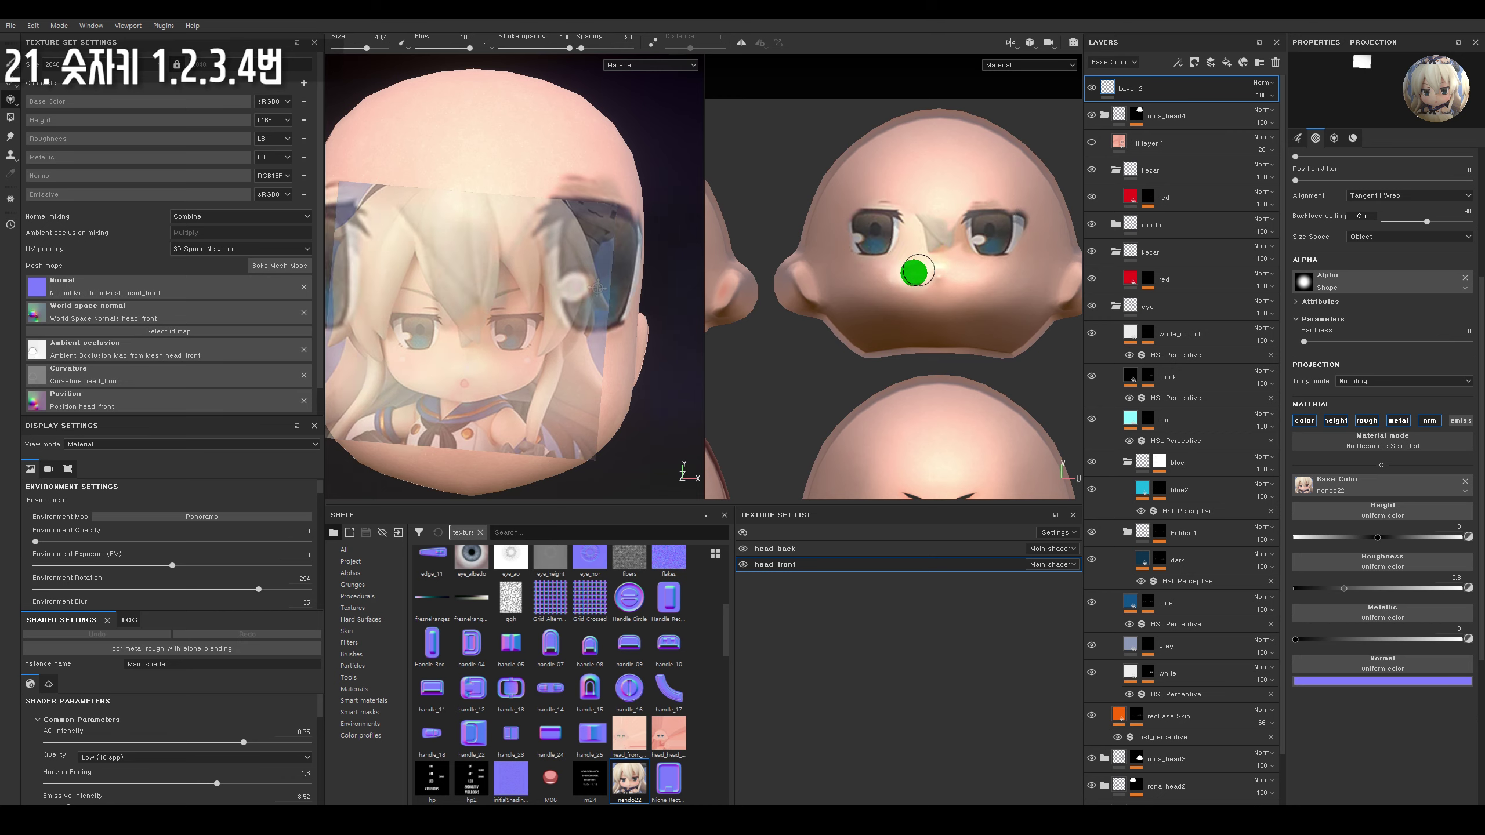
{"action": "scroll", "coordinate": [569, 401], "scroll_direction": "down", "scroll_amount": 5}
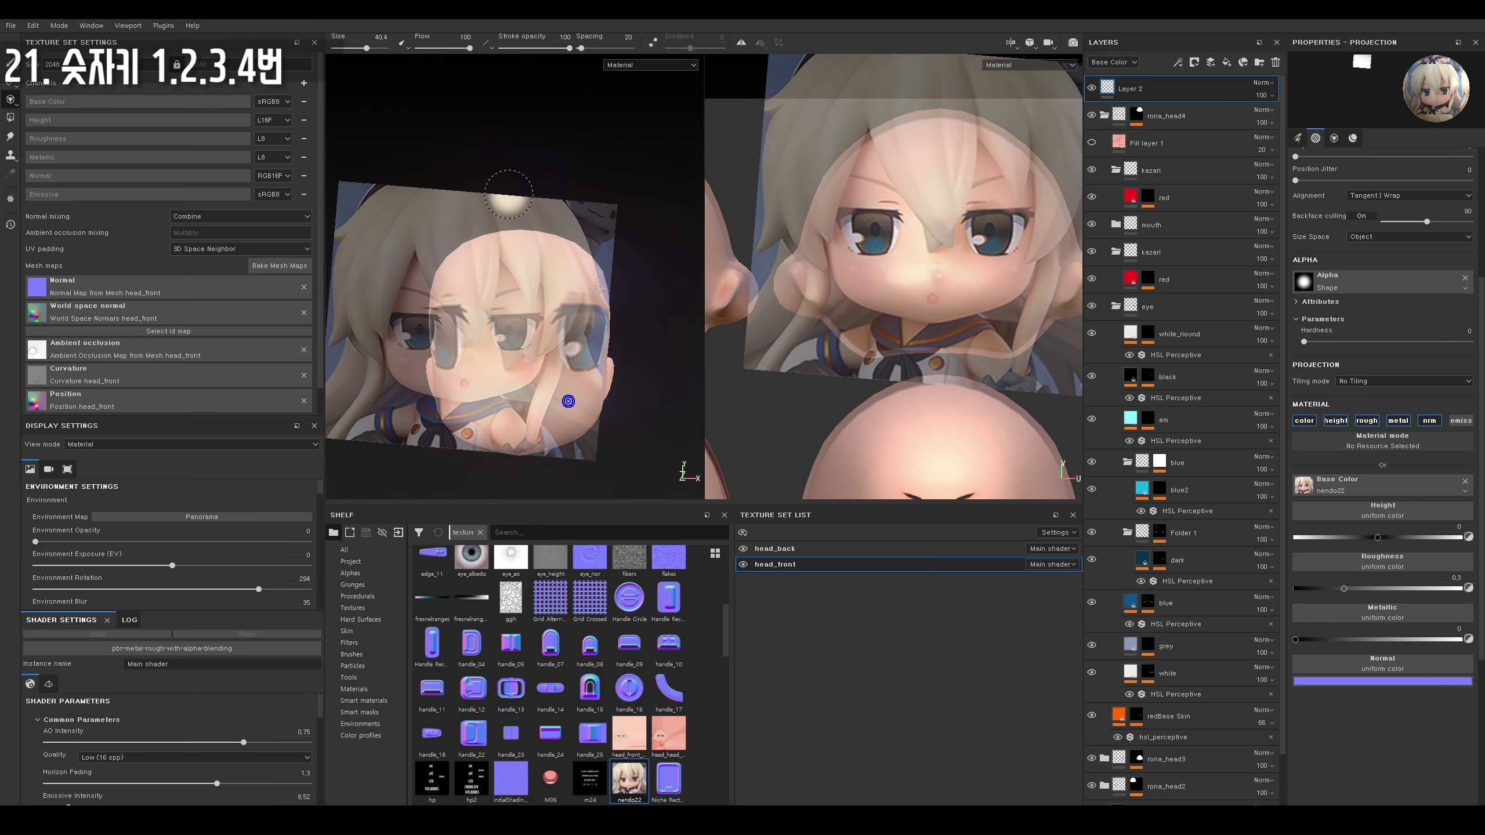
{"action": "mouse_move", "coordinate": [509, 193]}
{"action": "left_mouse_down", "text": "alt"}
{"action": "mouse_move", "coordinate": [550, 280]}
{"action": "mouse_move", "coordinate": [564, 206]}
{"action": "mouse_move", "coordinate": [536, 292]}
{"action": "mouse_move", "coordinate": [564, 298]}
{"action": "mouse_move", "coordinate": [455, 266]}
{"action": "mouse_move", "coordinate": [491, 252]}
{"action": "mouse_move", "coordinate": [566, 290]}
{"action": "mouse_move", "coordinate": [654, 368]}
{"action": "mouse_move", "coordinate": [641, 330]}
{"action": "left_mouse_up", "text": "alt"}
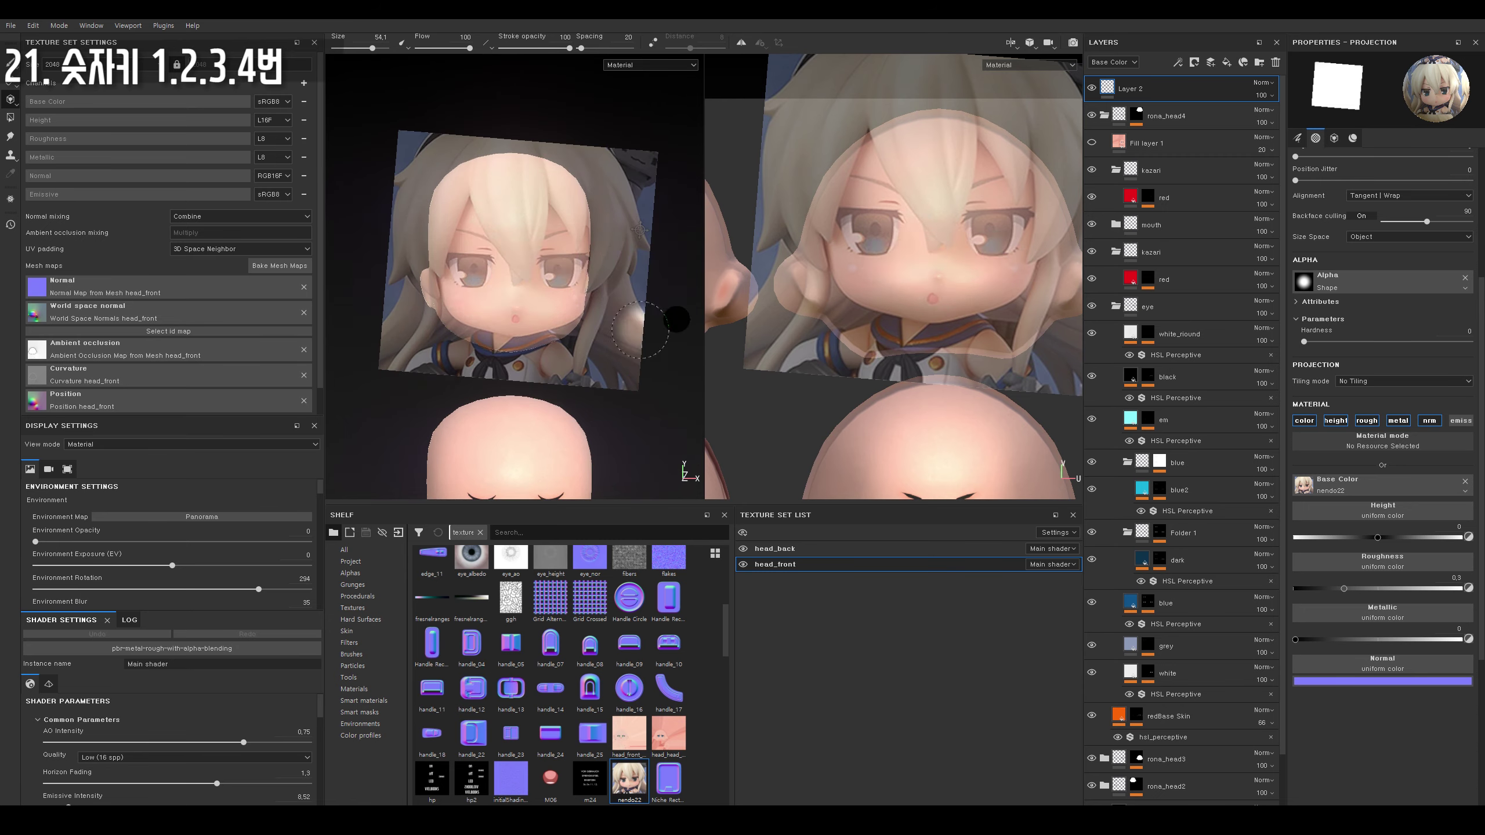
{"action": "key", "text": "4"}
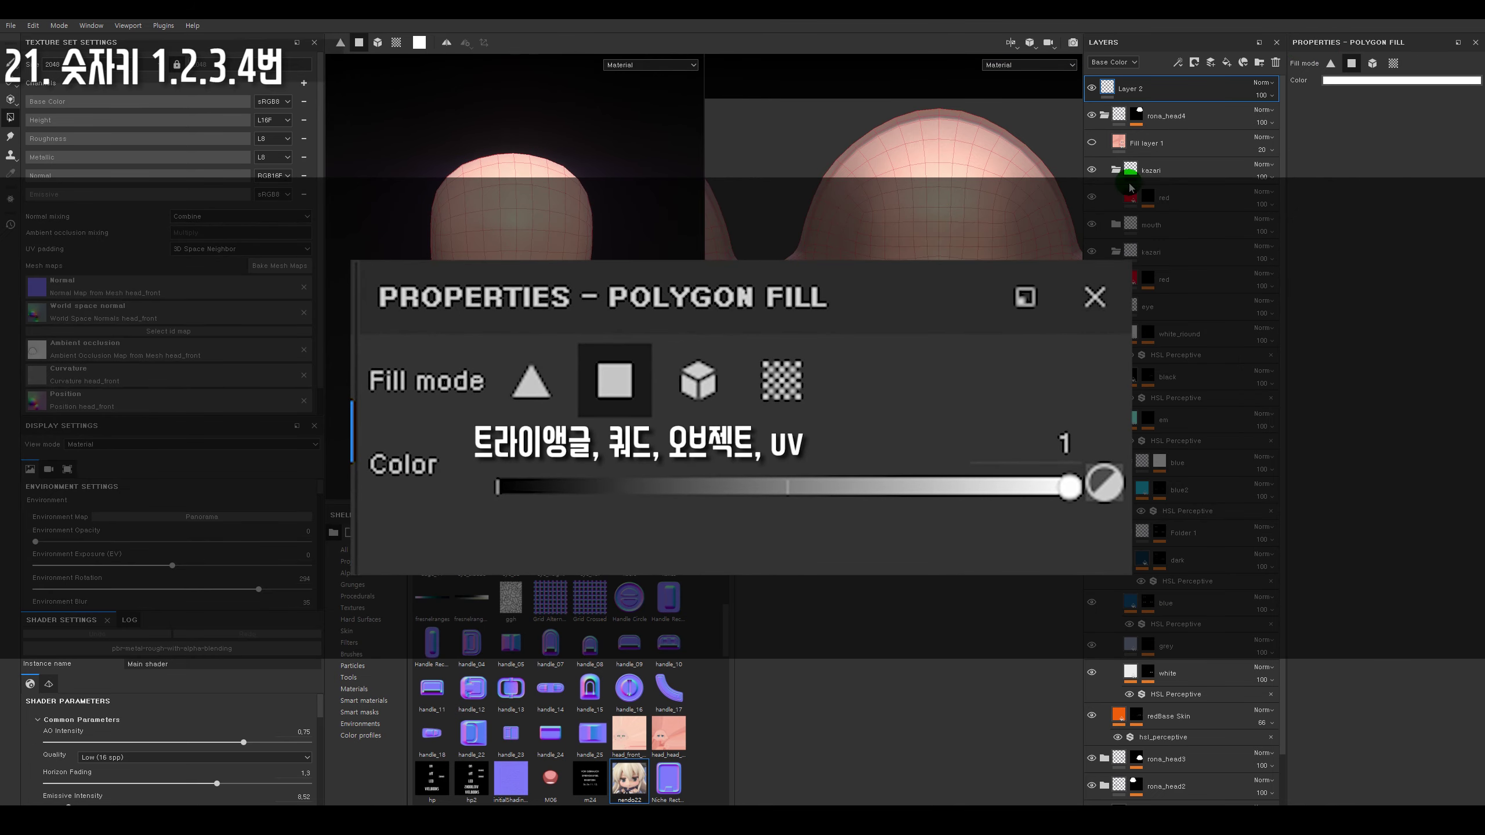
Add a red fill layer with a black mask carrying a Paint effect.
{"action": "left_click", "coordinate": [1353, 63]}
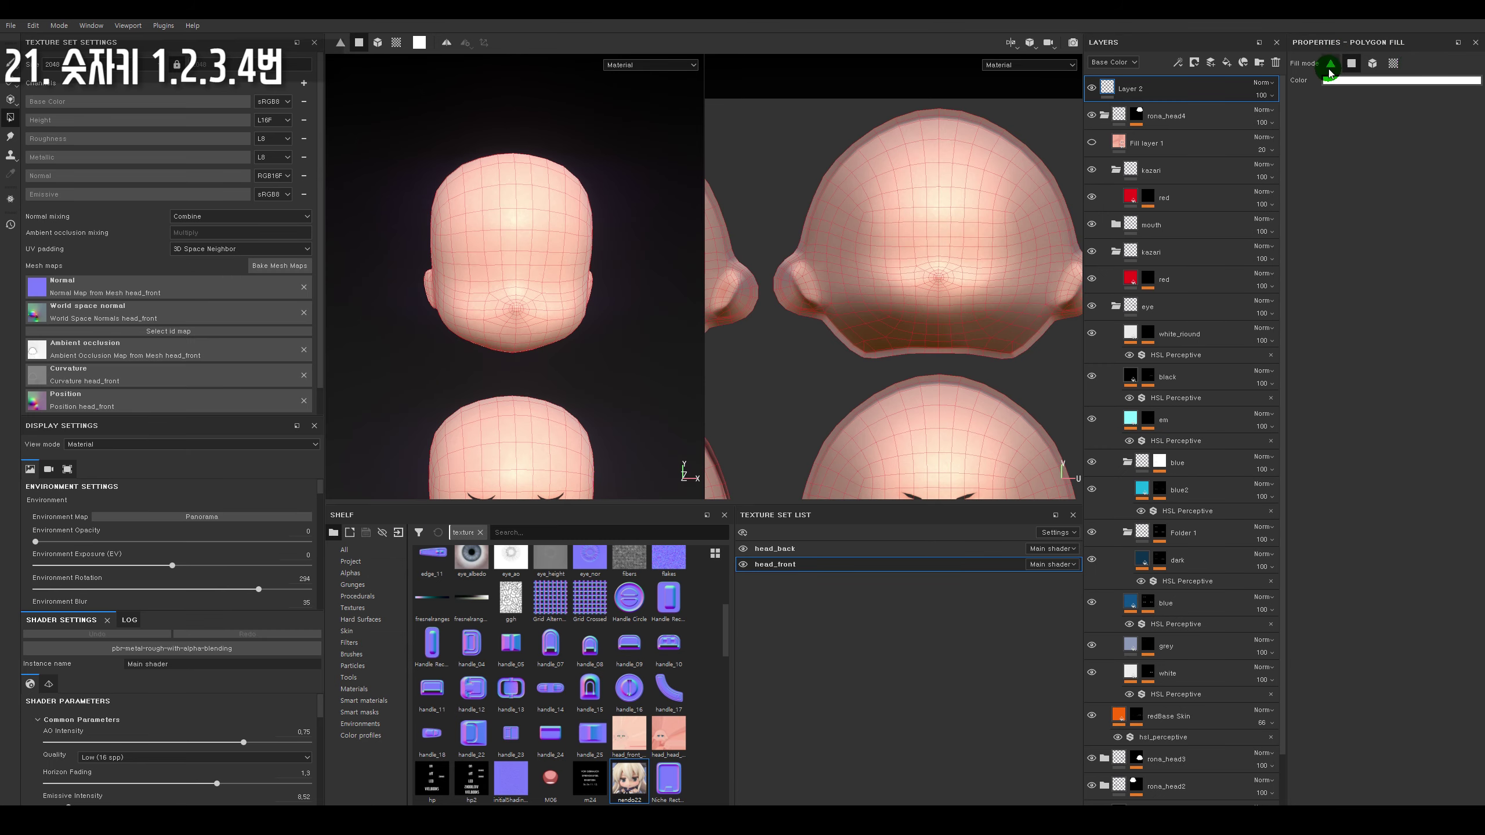
{"action": "left_click", "coordinate": [1227, 61]}
{"action": "left_click", "coordinate": [1228, 61]}
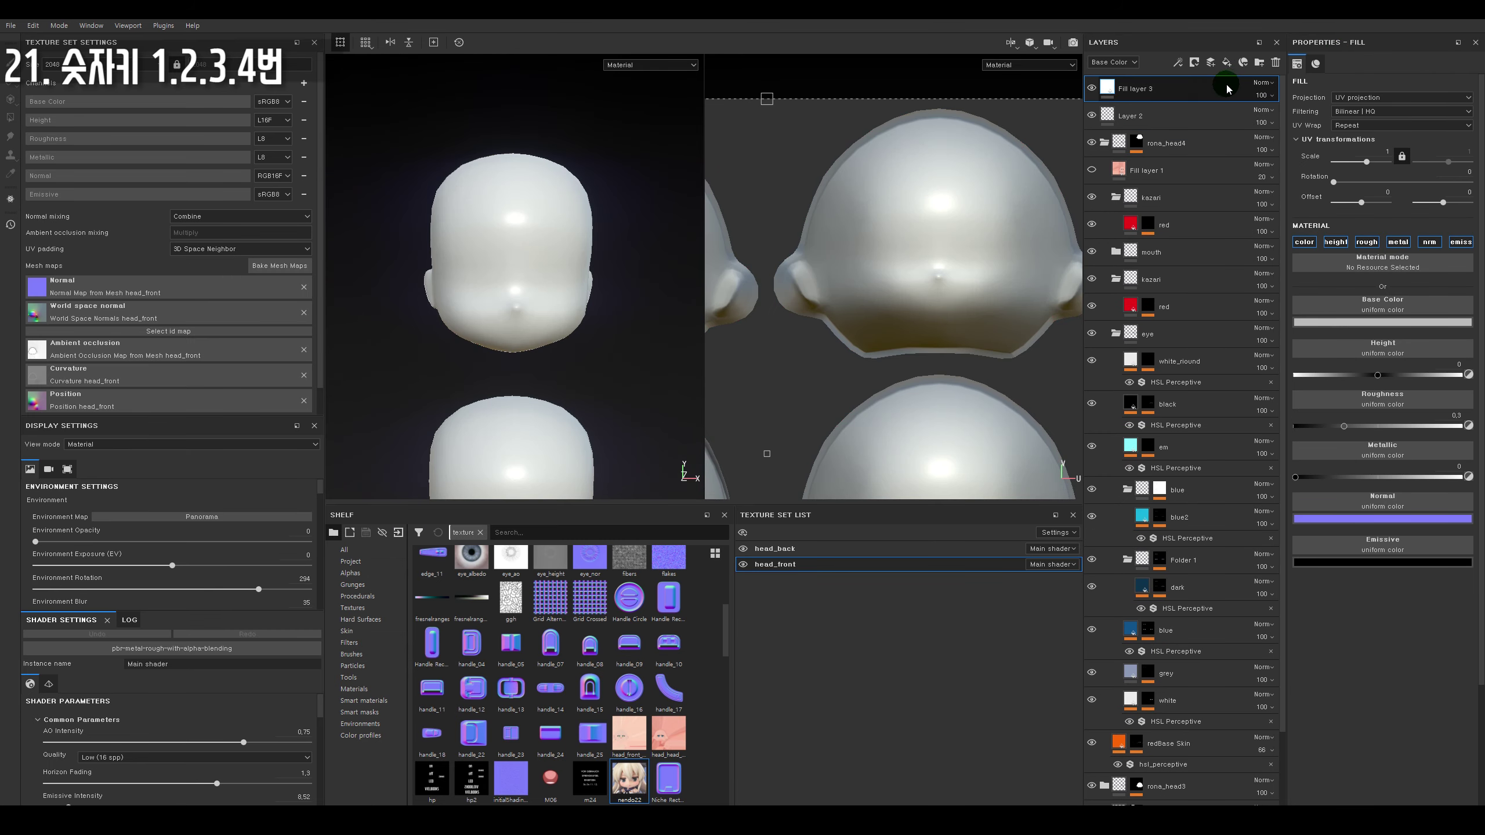
{"action": "left_click", "coordinate": [1384, 322]}
{"action": "right_click", "coordinate": [1131, 91]}
{"action": "left_click", "coordinate": [1144, 112]}
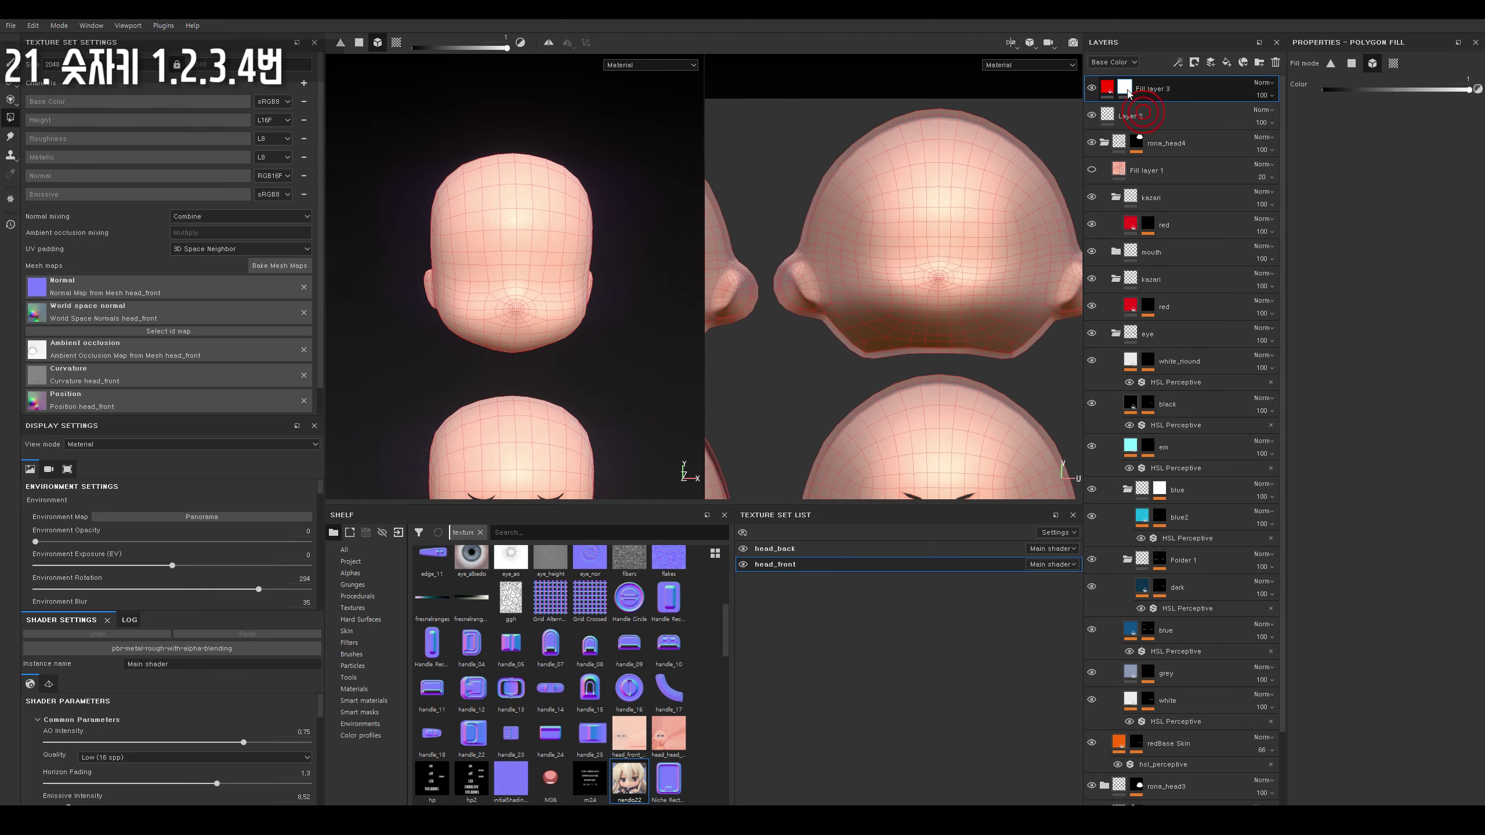
{"action": "right_click", "coordinate": [1124, 87]}
{"action": "left_click", "coordinate": [1124, 87]}
{"action": "right_click", "coordinate": [1124, 88]}
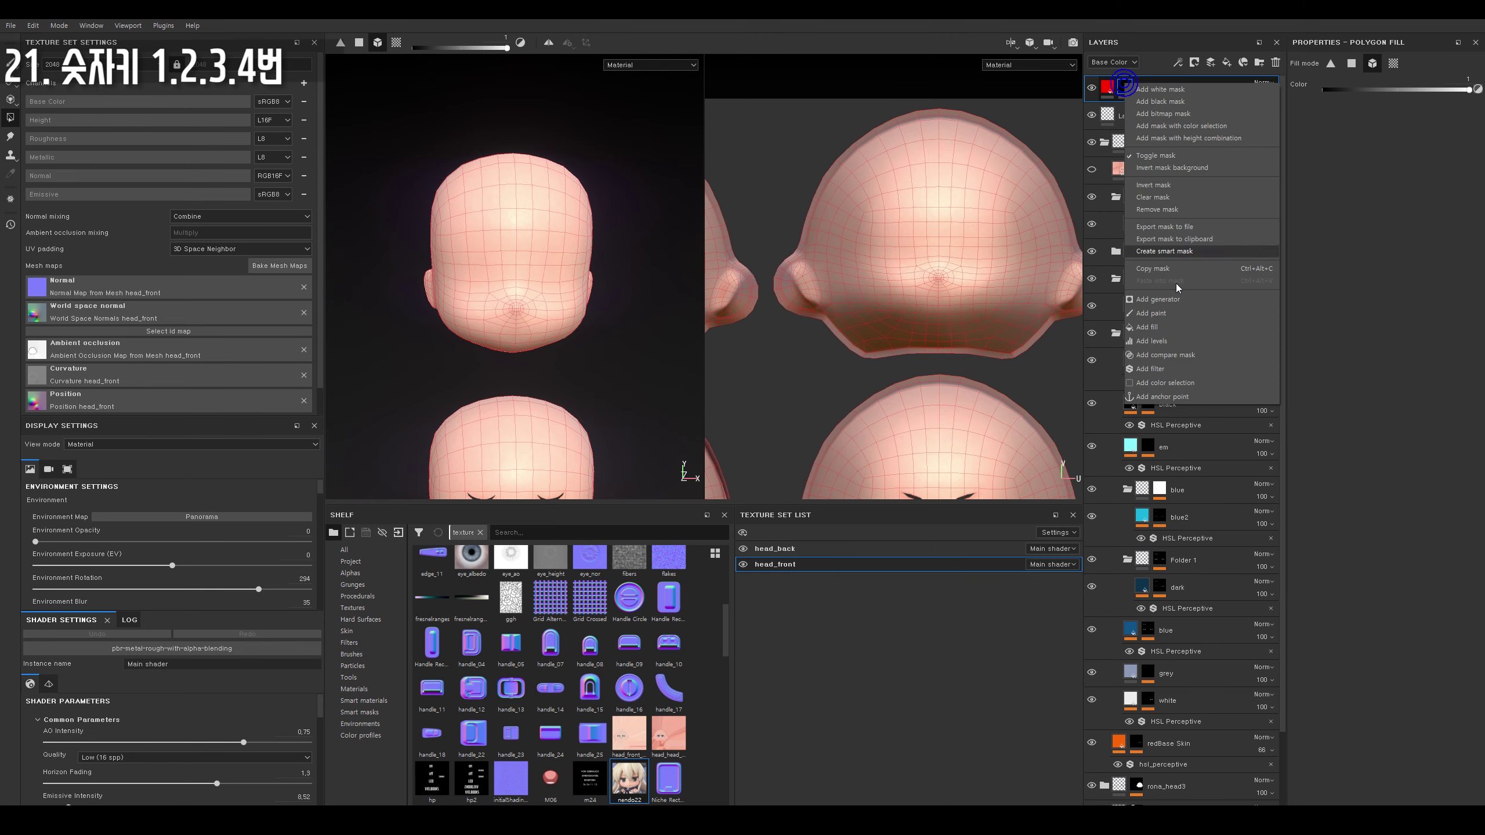
{"action": "left_click", "coordinate": [1167, 316]}
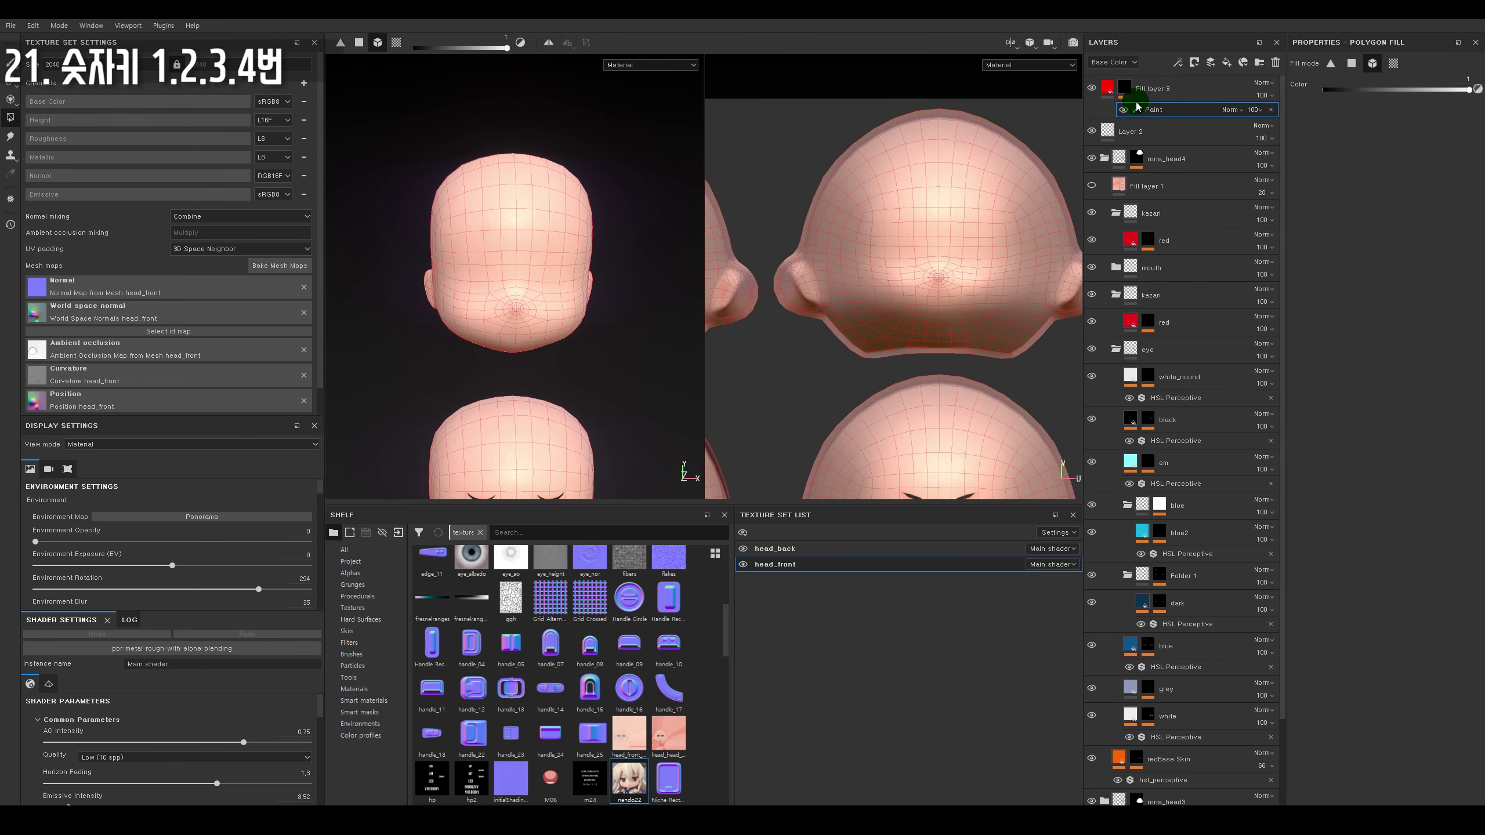
Polygon-fill the mask face by face until the whole head mesh is red.
{"action": "key", "text": "3"}
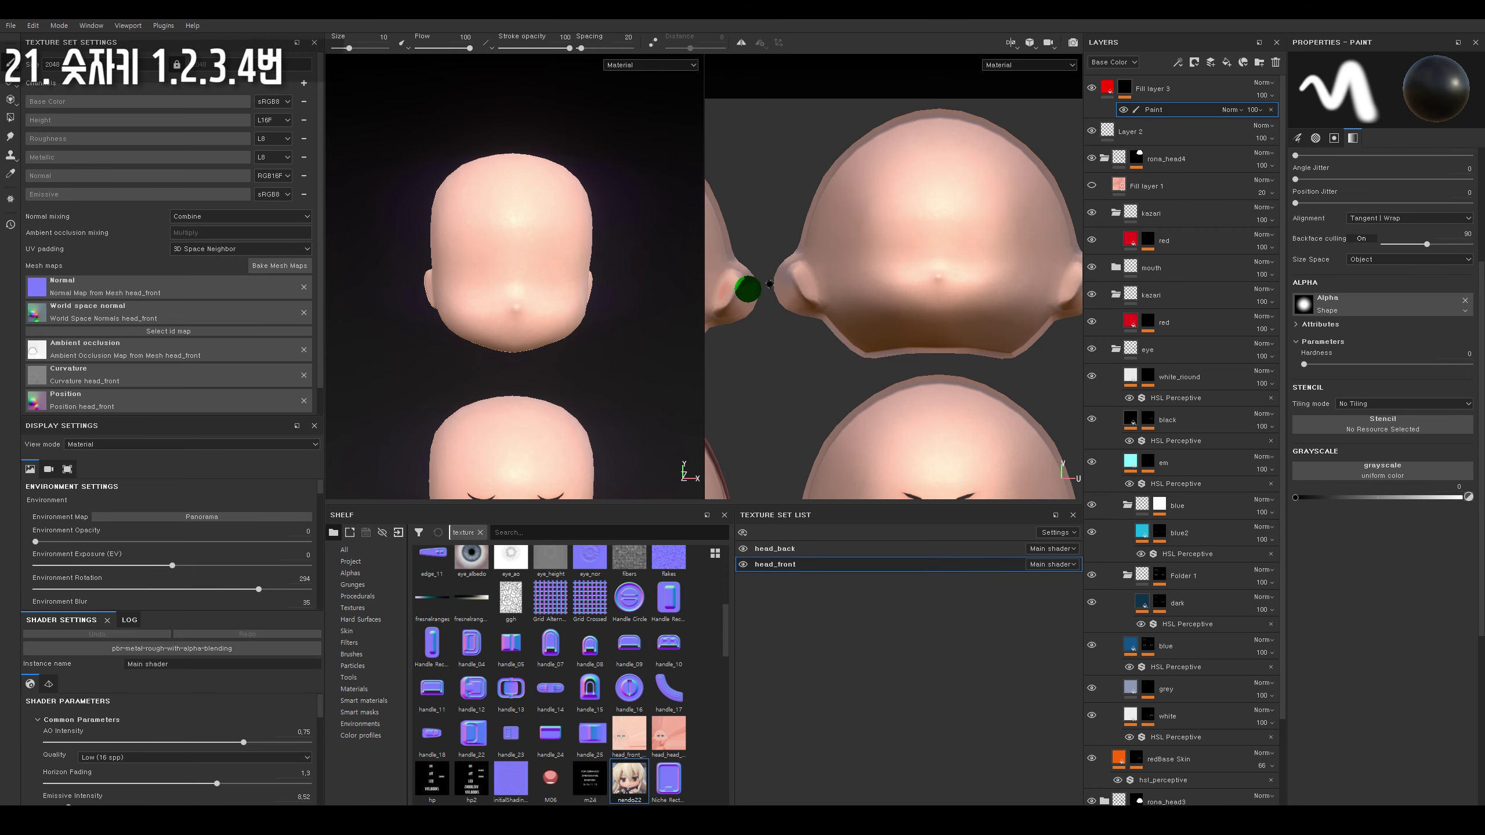
{"action": "key", "text": "4"}
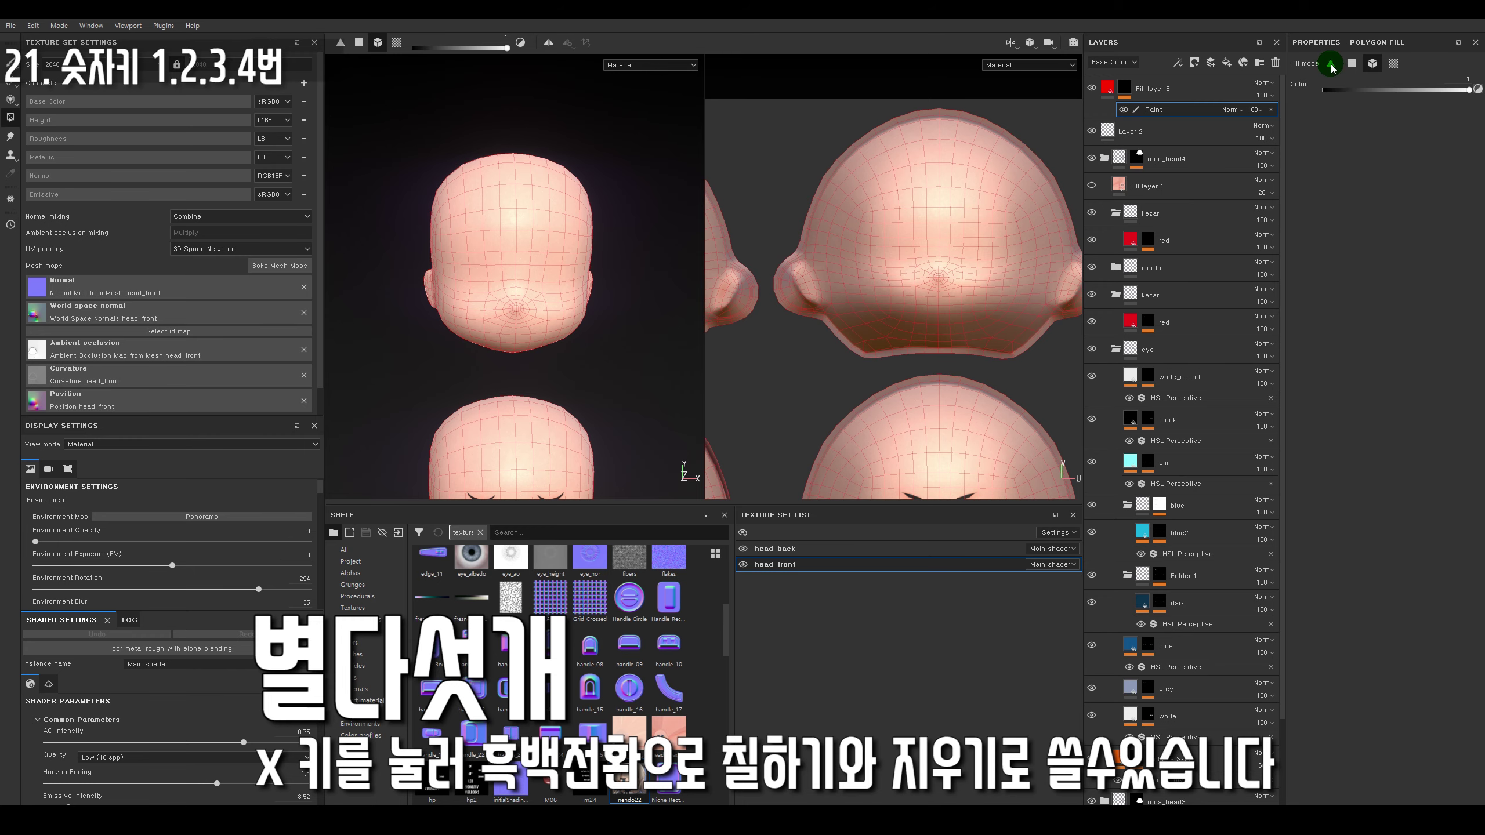
{"action": "scroll", "coordinate": [895, 208], "scroll_direction": "up", "scroll_amount": 2}
{"action": "left_click", "coordinate": [894, 204]}
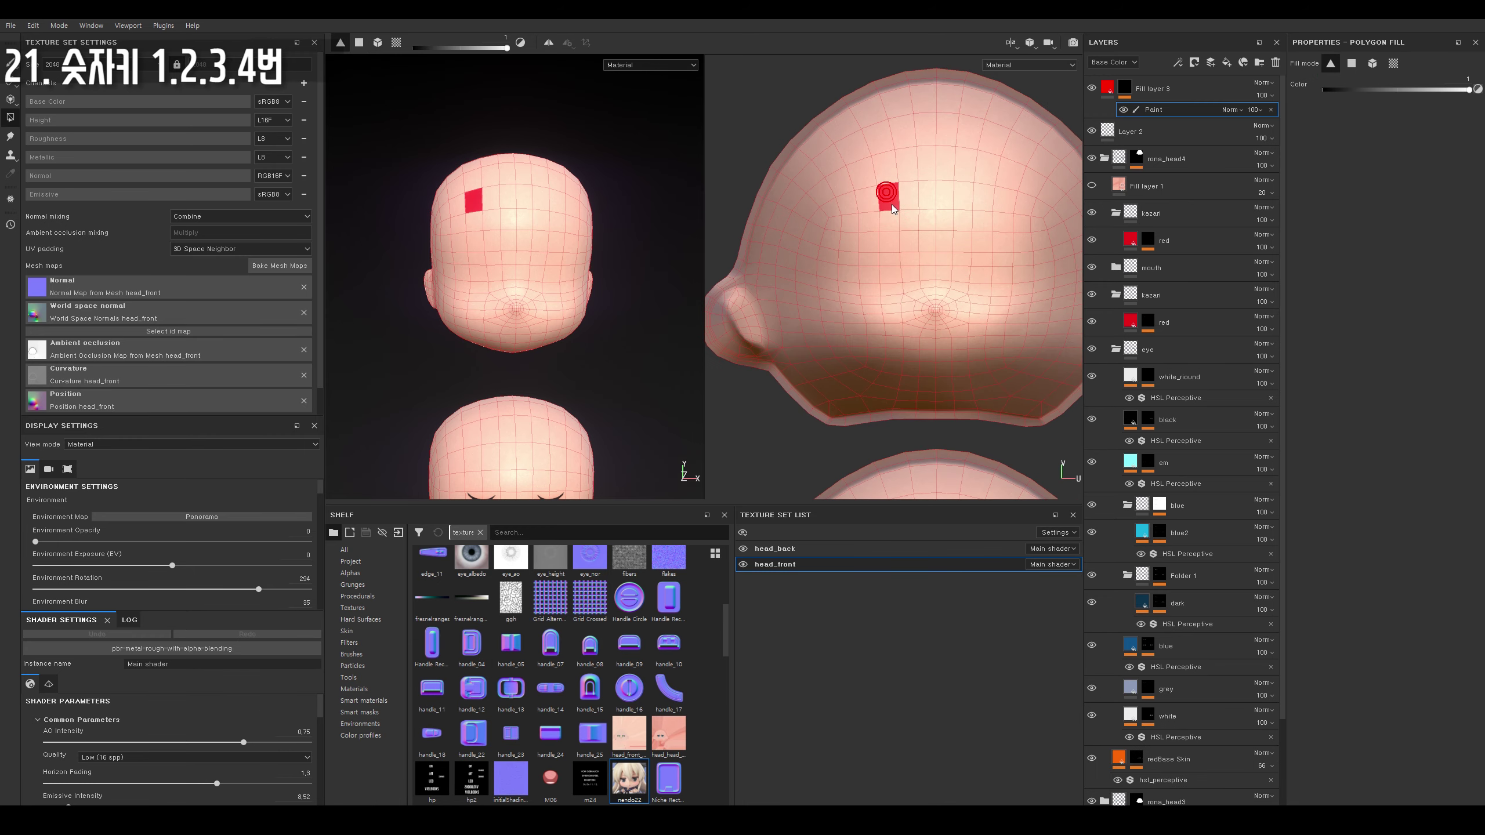
{"action": "left_click_drag", "start_coordinate": [916, 199], "coordinate": [927, 163]}
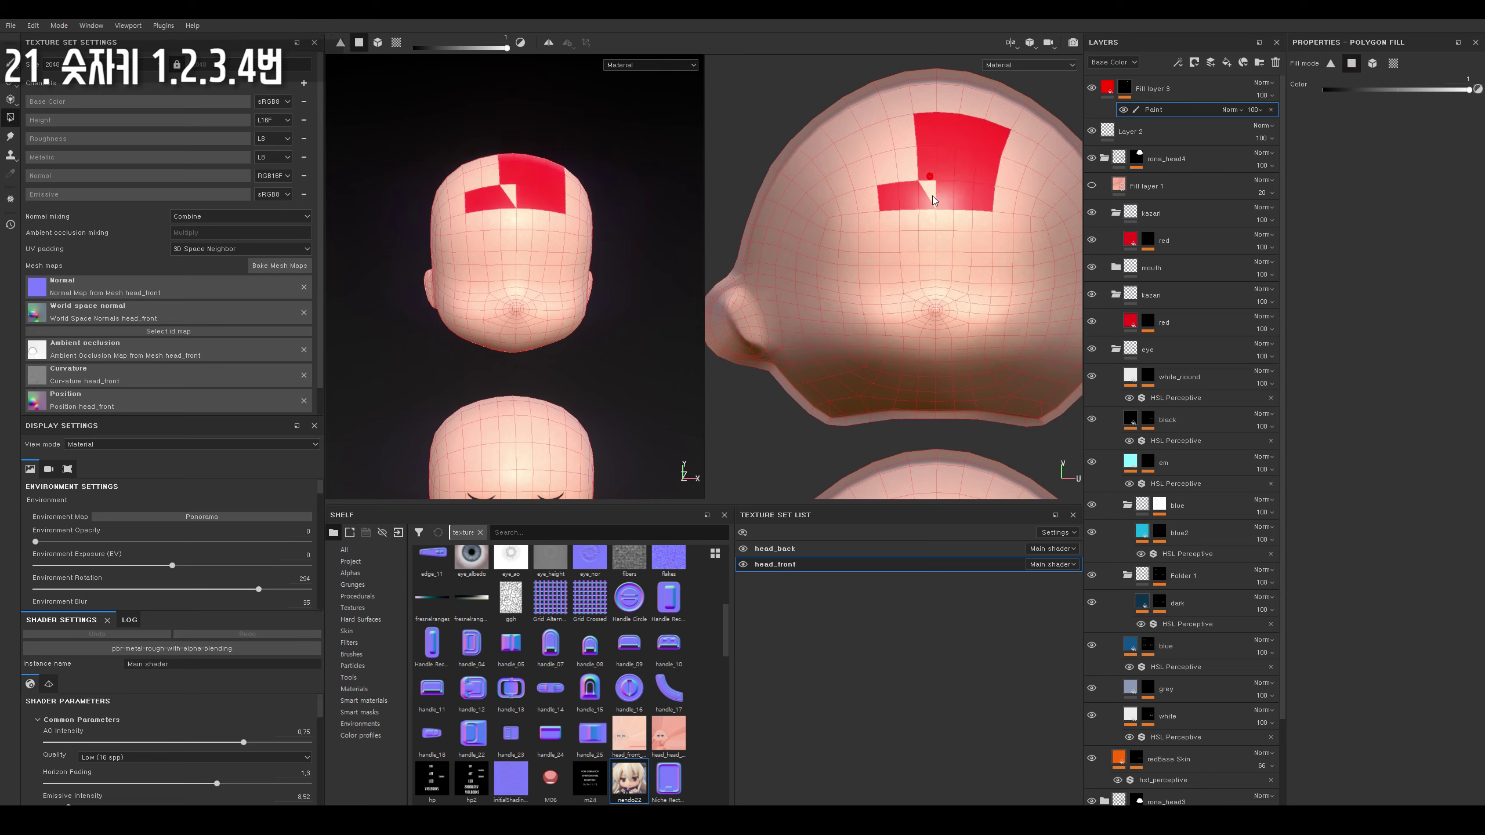
{"action": "mouse_move", "coordinate": [500, 272]}
{"action": "left_mouse_down", "text": "alt"}
{"action": "mouse_move", "coordinate": [487, 269]}
{"action": "mouse_move", "coordinate": [565, 252]}
{"action": "mouse_move", "coordinate": [546, 229]}
{"action": "left_mouse_up", "text": "alt"}
{"action": "left_click", "coordinate": [487, 270]}
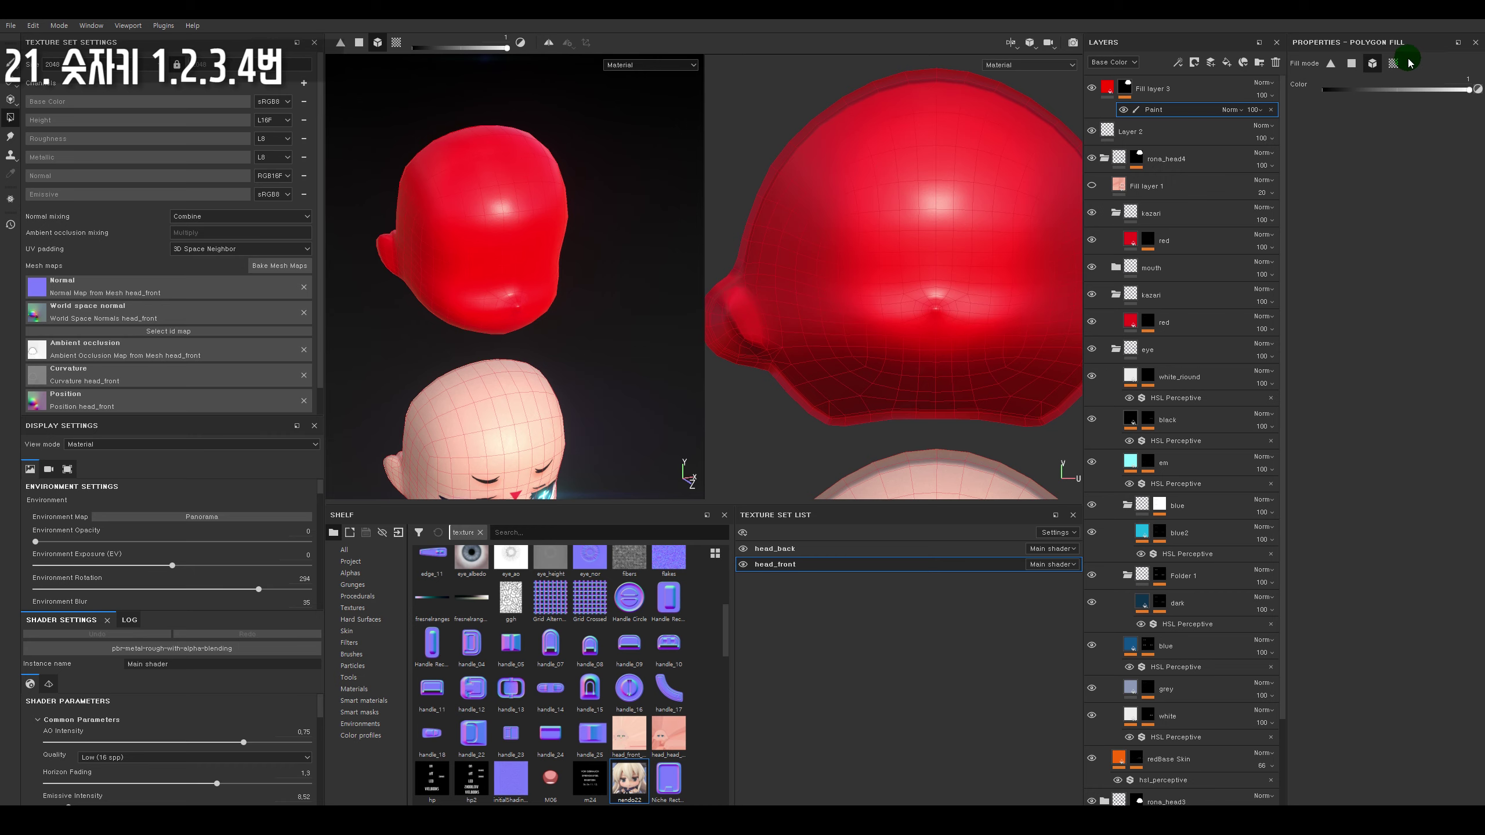
{"action": "scroll", "coordinate": [879, 378], "scroll_direction": "down", "scroll_amount": 3}
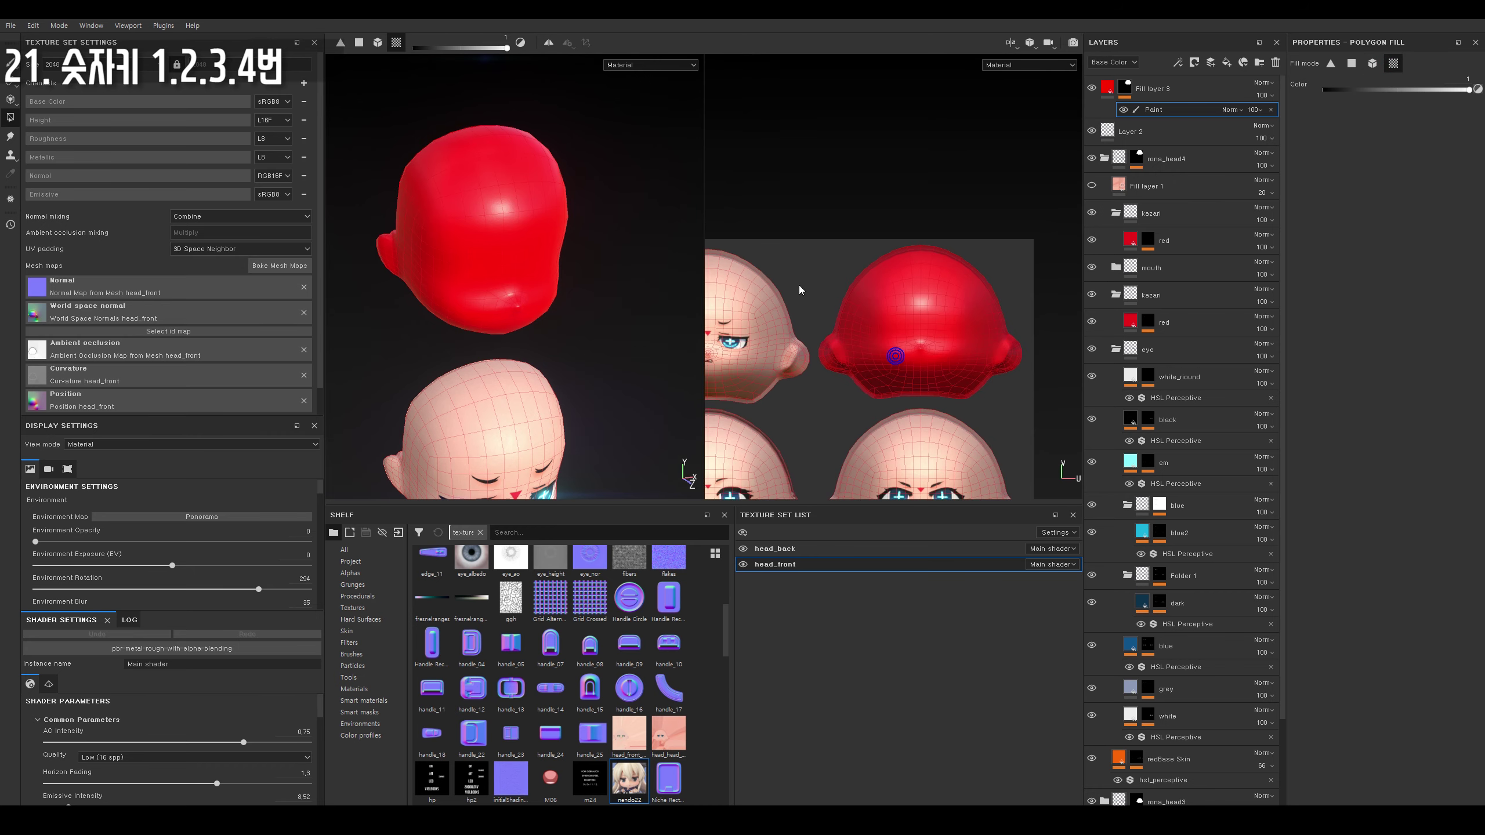
Test-fill the face UV island, undo it, and set the fill mode back to quads.
{"action": "middle_click_drag", "start_coordinate": [889, 351], "coordinate": [1038, 110]}
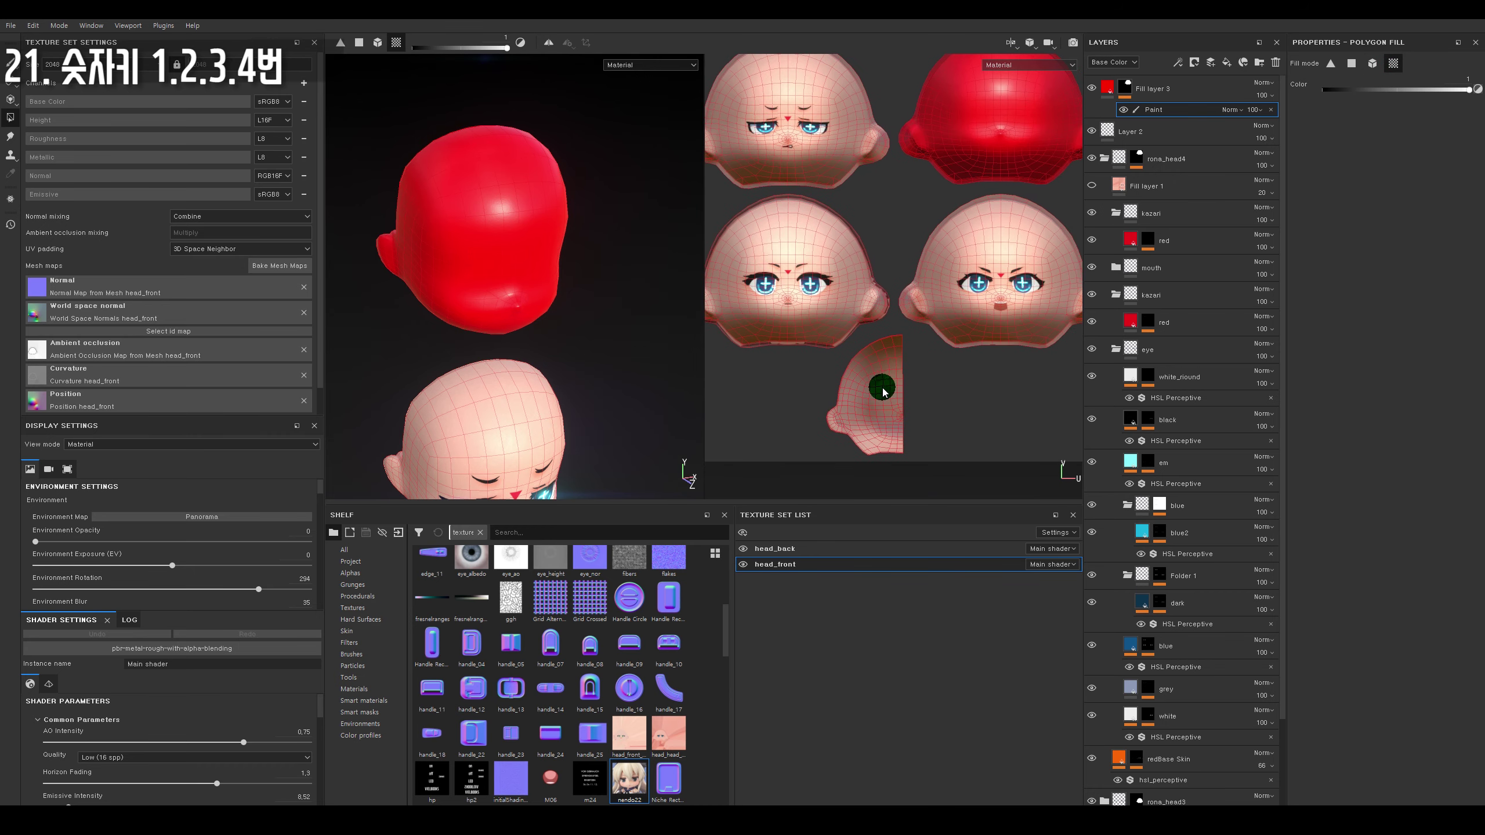
{"action": "left_click", "coordinate": [982, 256]}
{"action": "key", "text": "ctrl+z"}
{"action": "scroll", "coordinate": [989, 248], "scroll_direction": "up", "scroll_amount": 1}
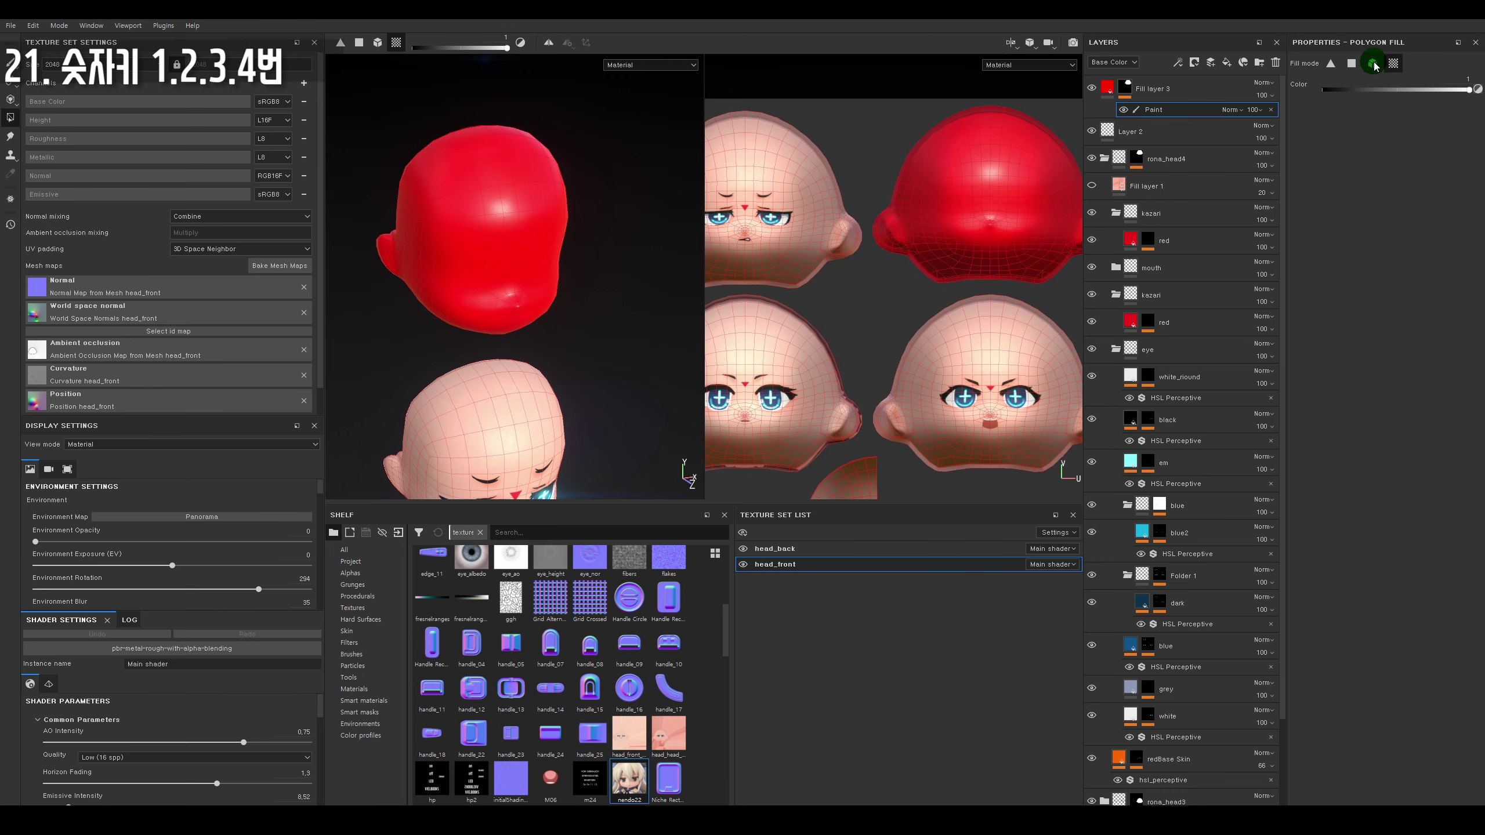
{"action": "key", "text": "3"}
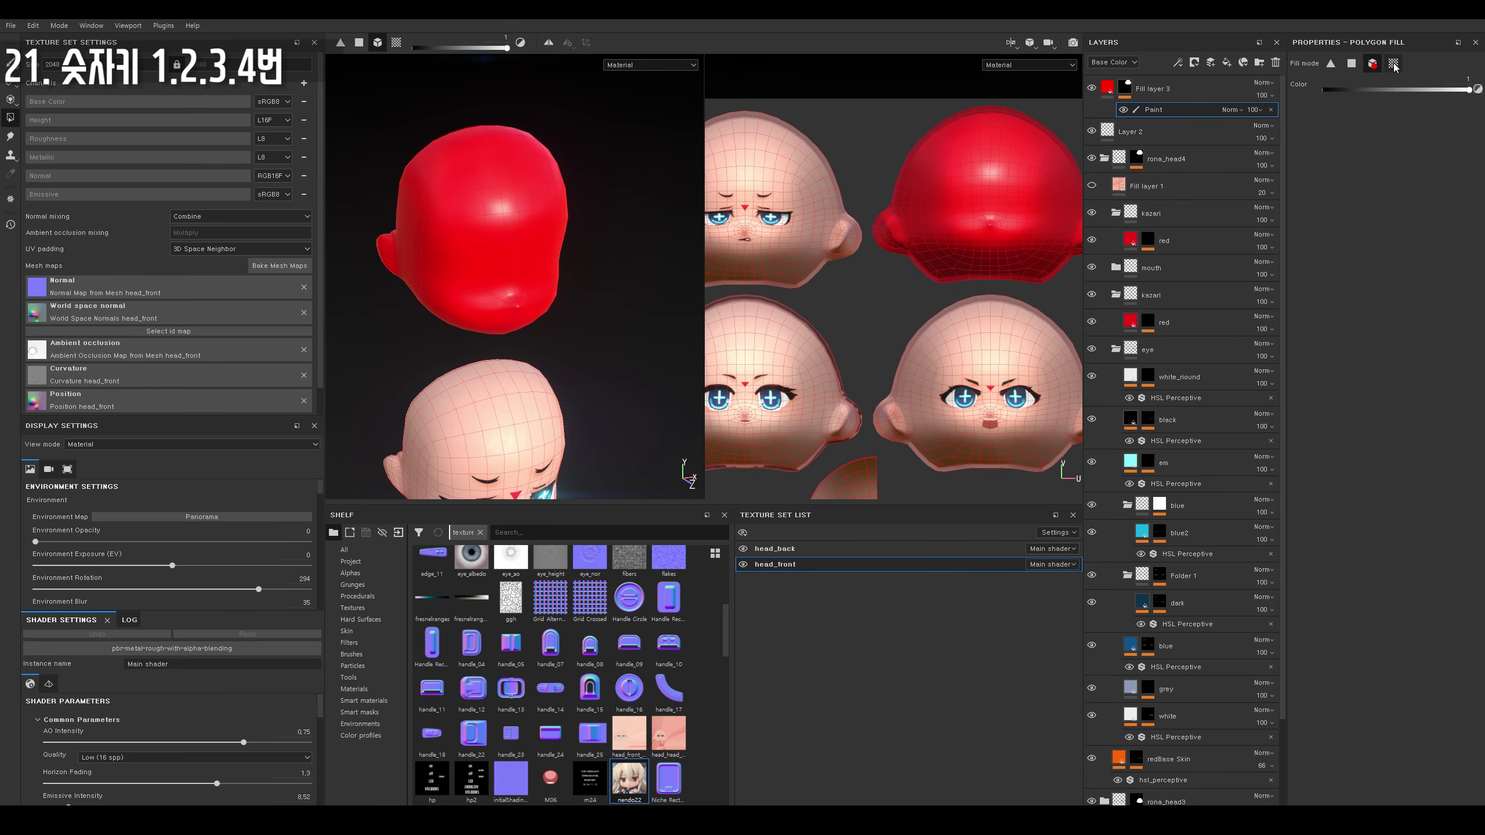
{"action": "left_click", "coordinate": [1373, 64]}
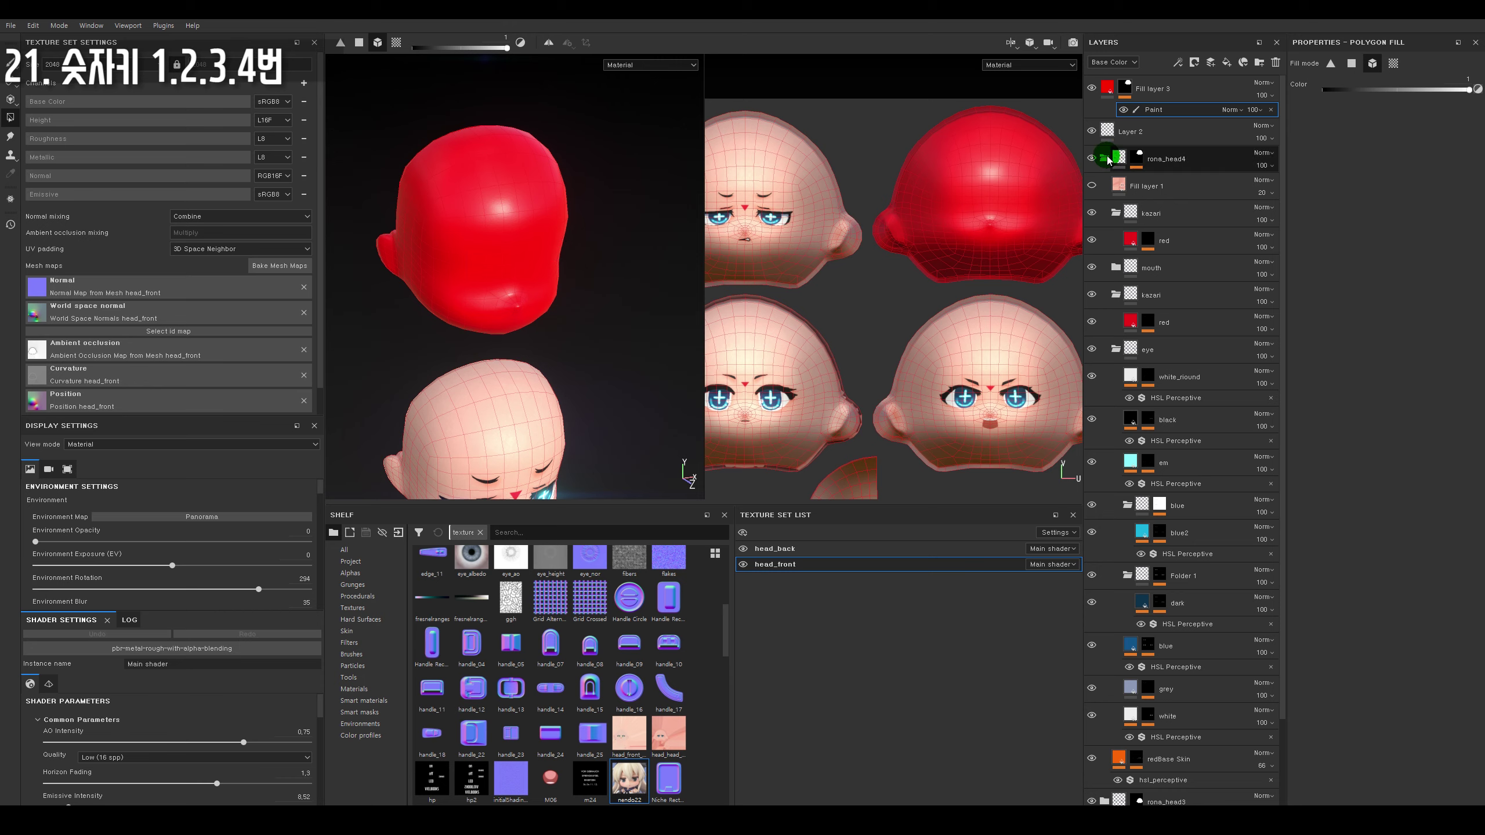
{"action": "left_click", "coordinate": [1394, 63]}
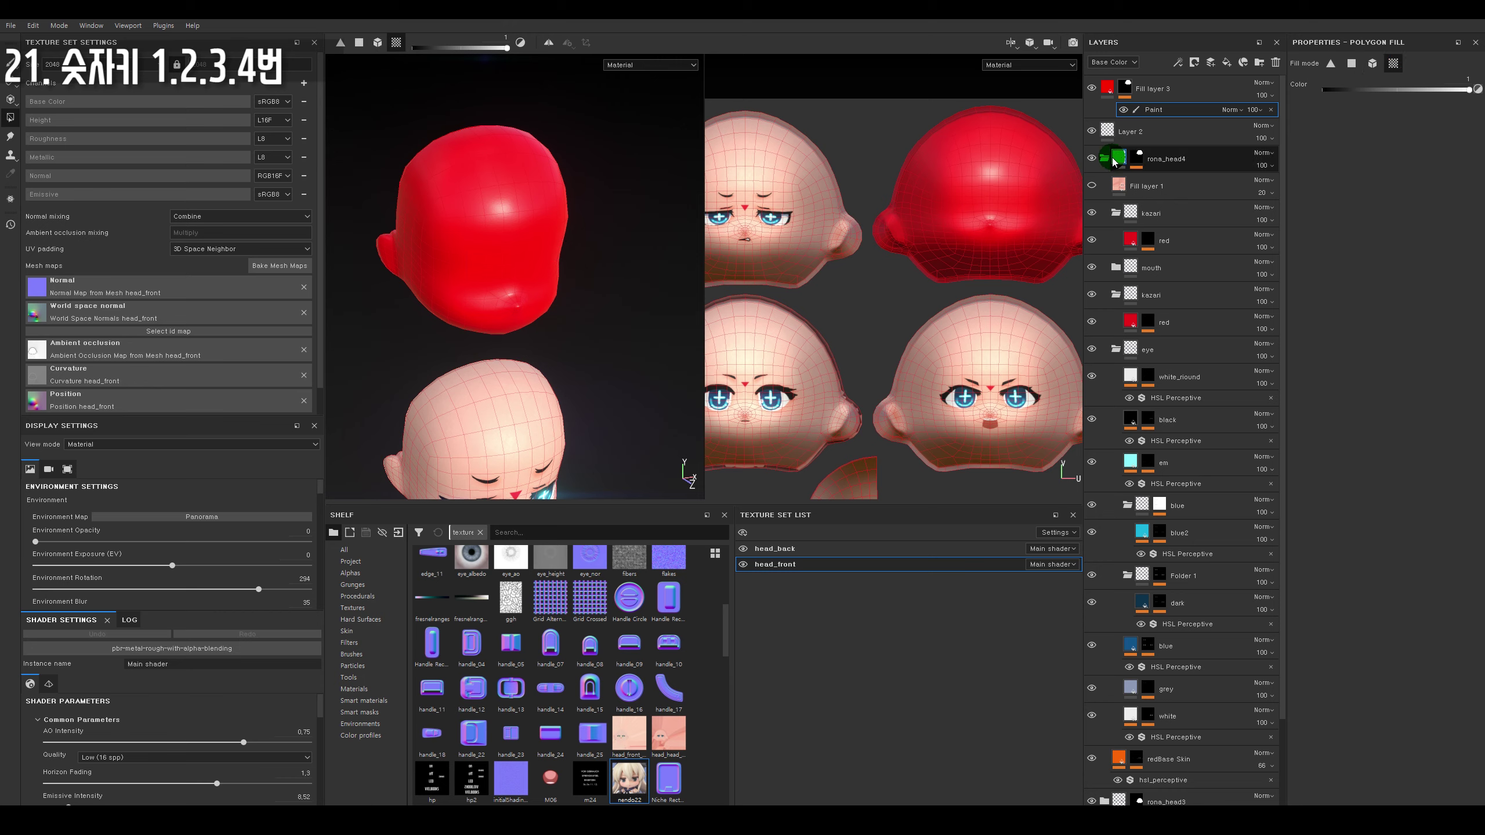
{"action": "scroll", "coordinate": [1001, 259], "scroll_direction": "up", "scroll_amount": 1}
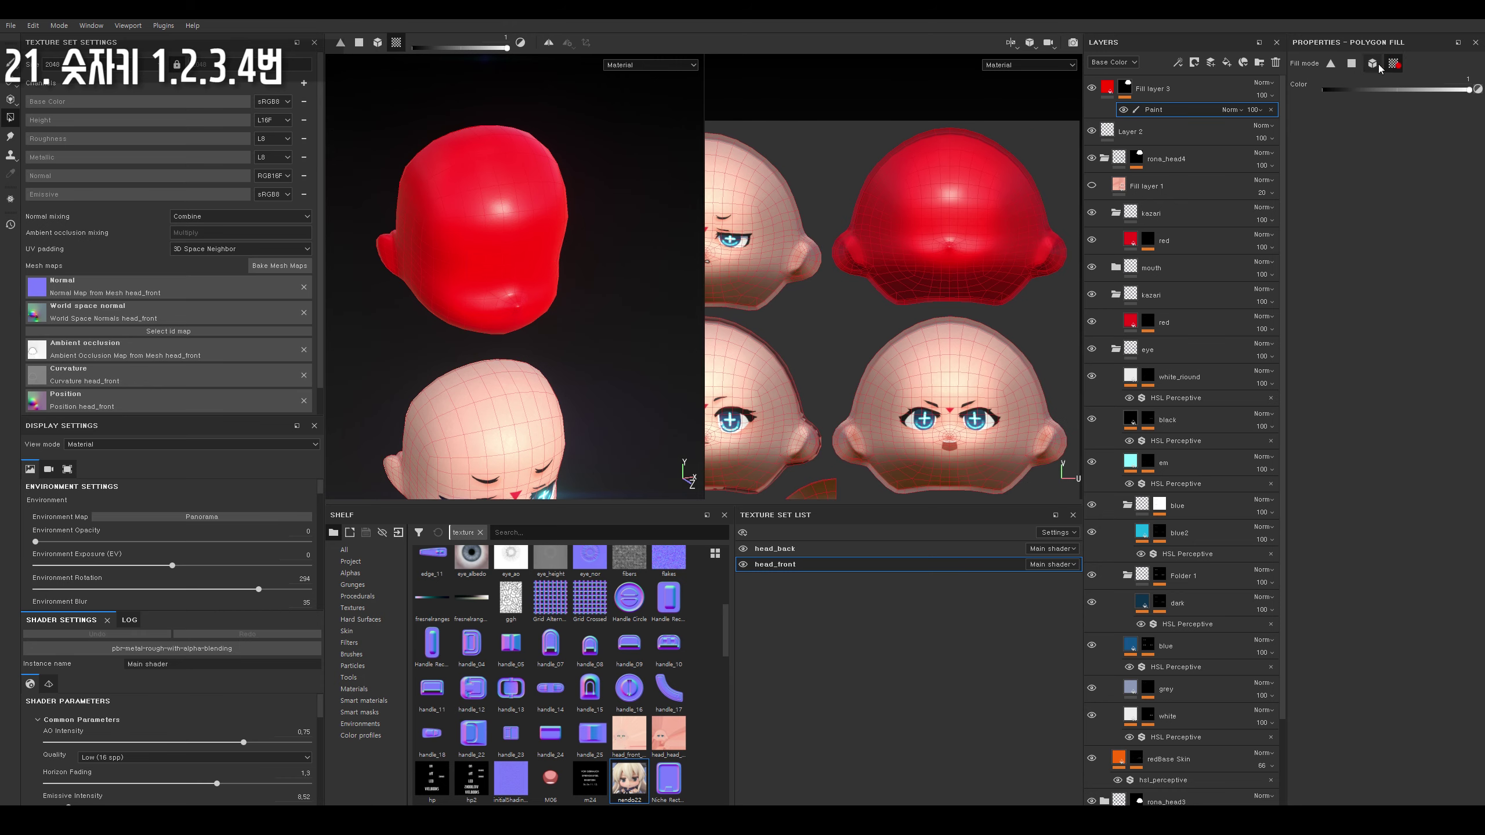
{"action": "left_click", "coordinate": [1372, 63]}
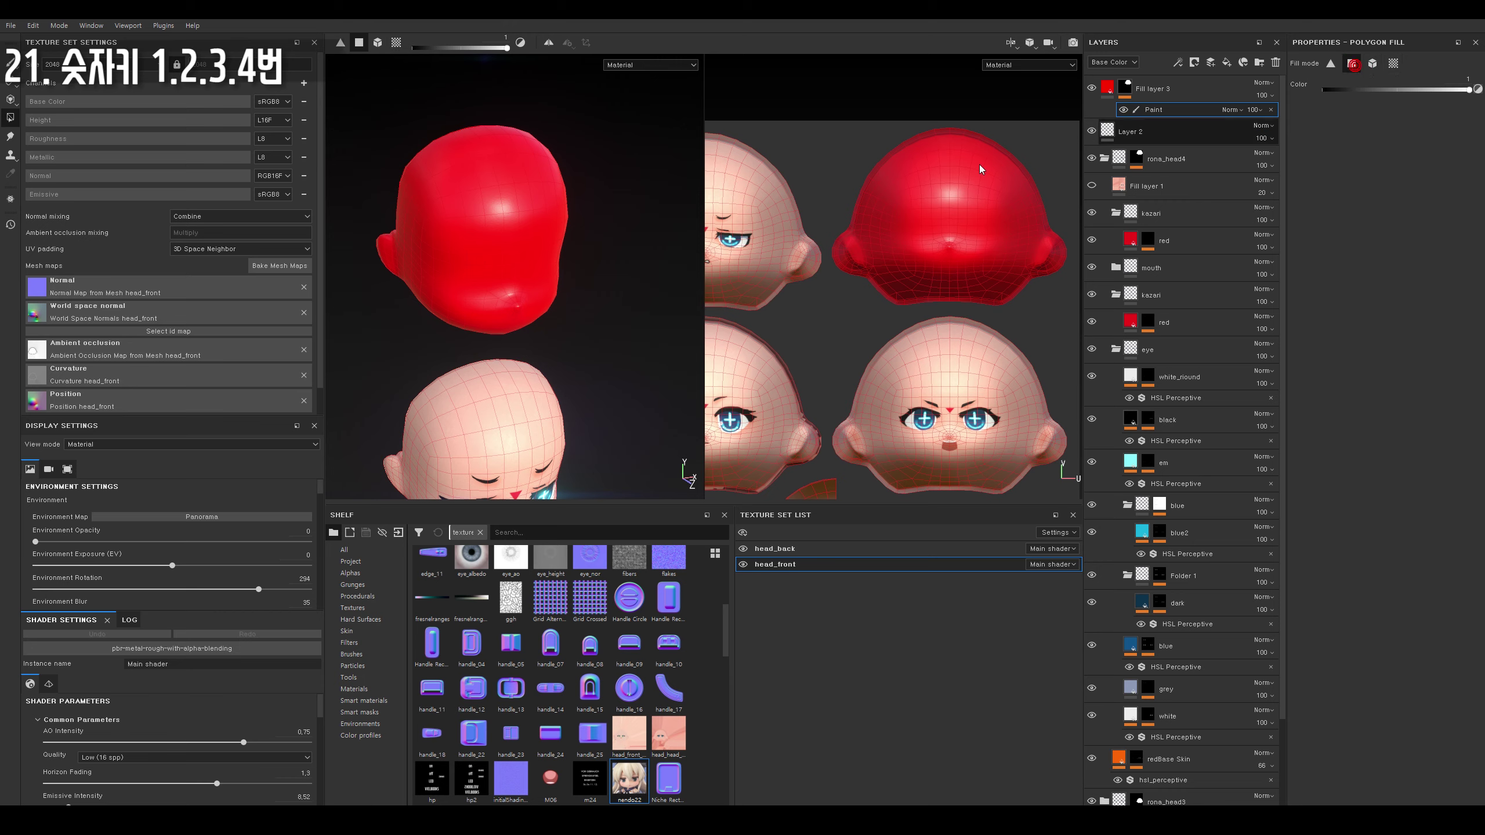
{"action": "scroll", "coordinate": [979, 165], "scroll_direction": "up", "scroll_amount": 1}
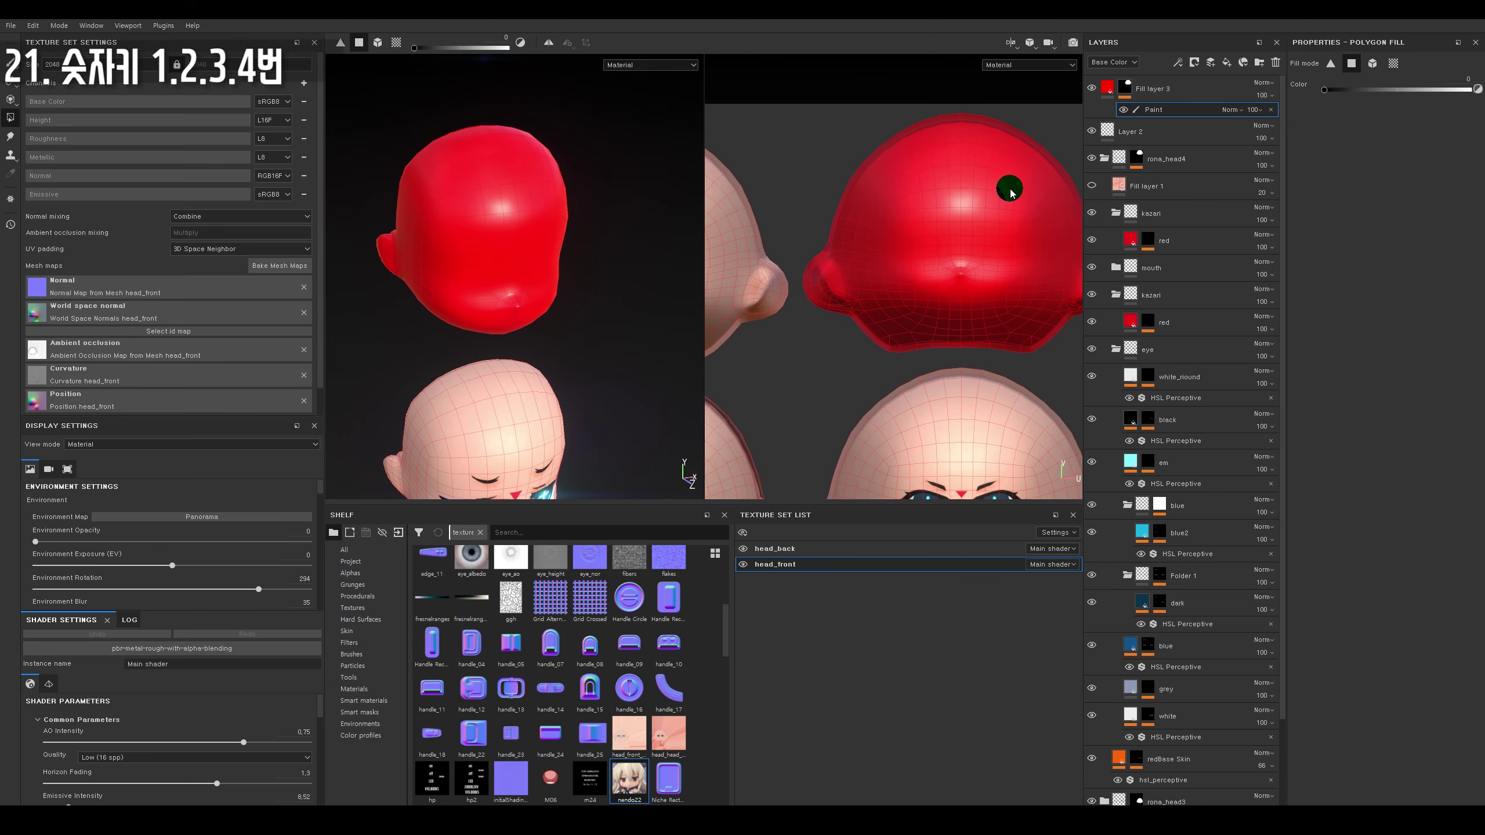
Clear a rectangular block of quads and refill its inside, leaving a square outline of bare skin.
{"action": "left_click_drag", "start_coordinate": [1010, 193], "coordinate": [928, 264]}
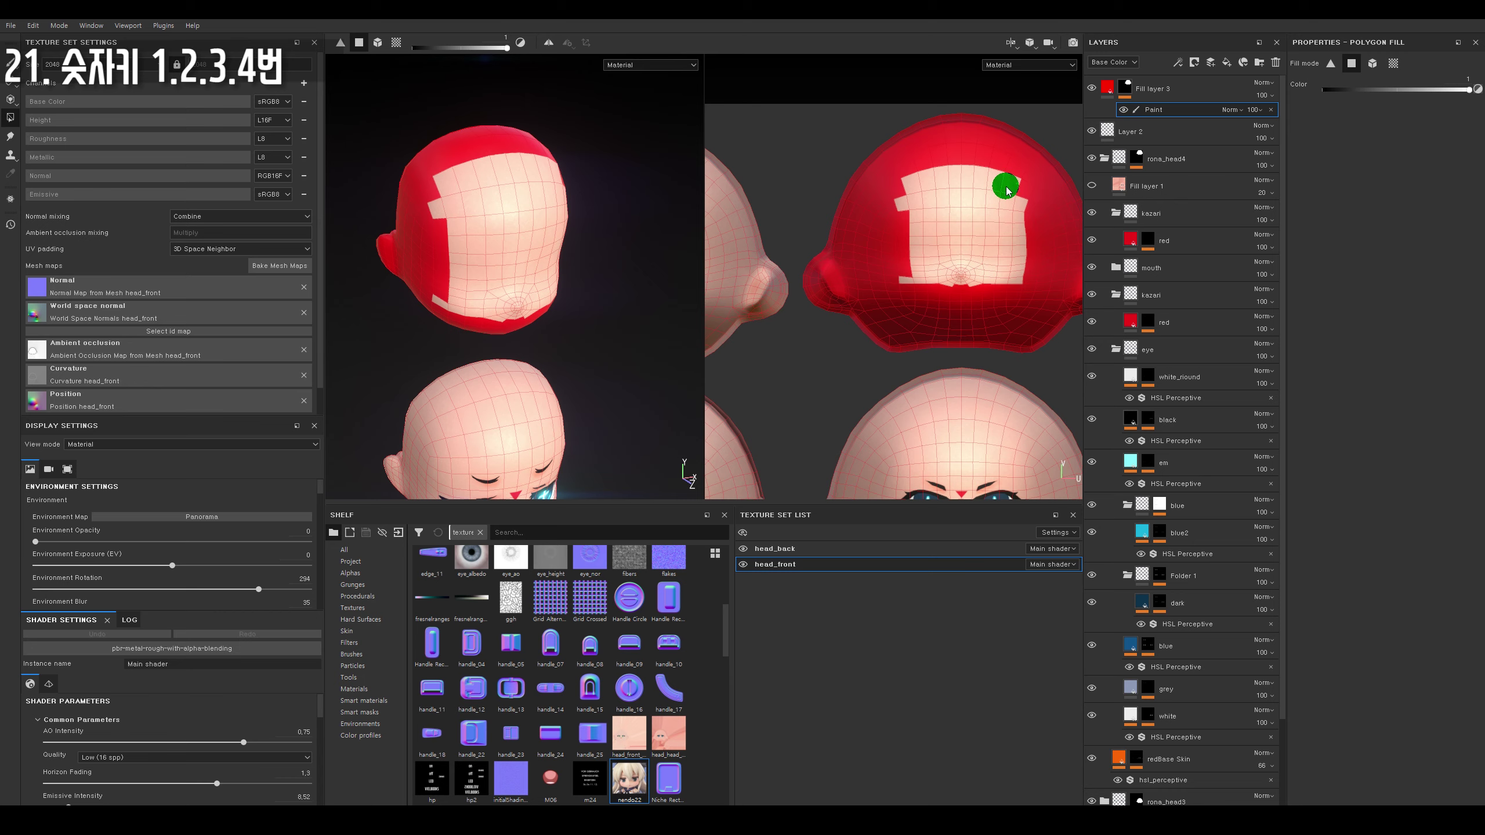
{"action": "left_click_drag", "start_coordinate": [1007, 190], "coordinate": [961, 225]}
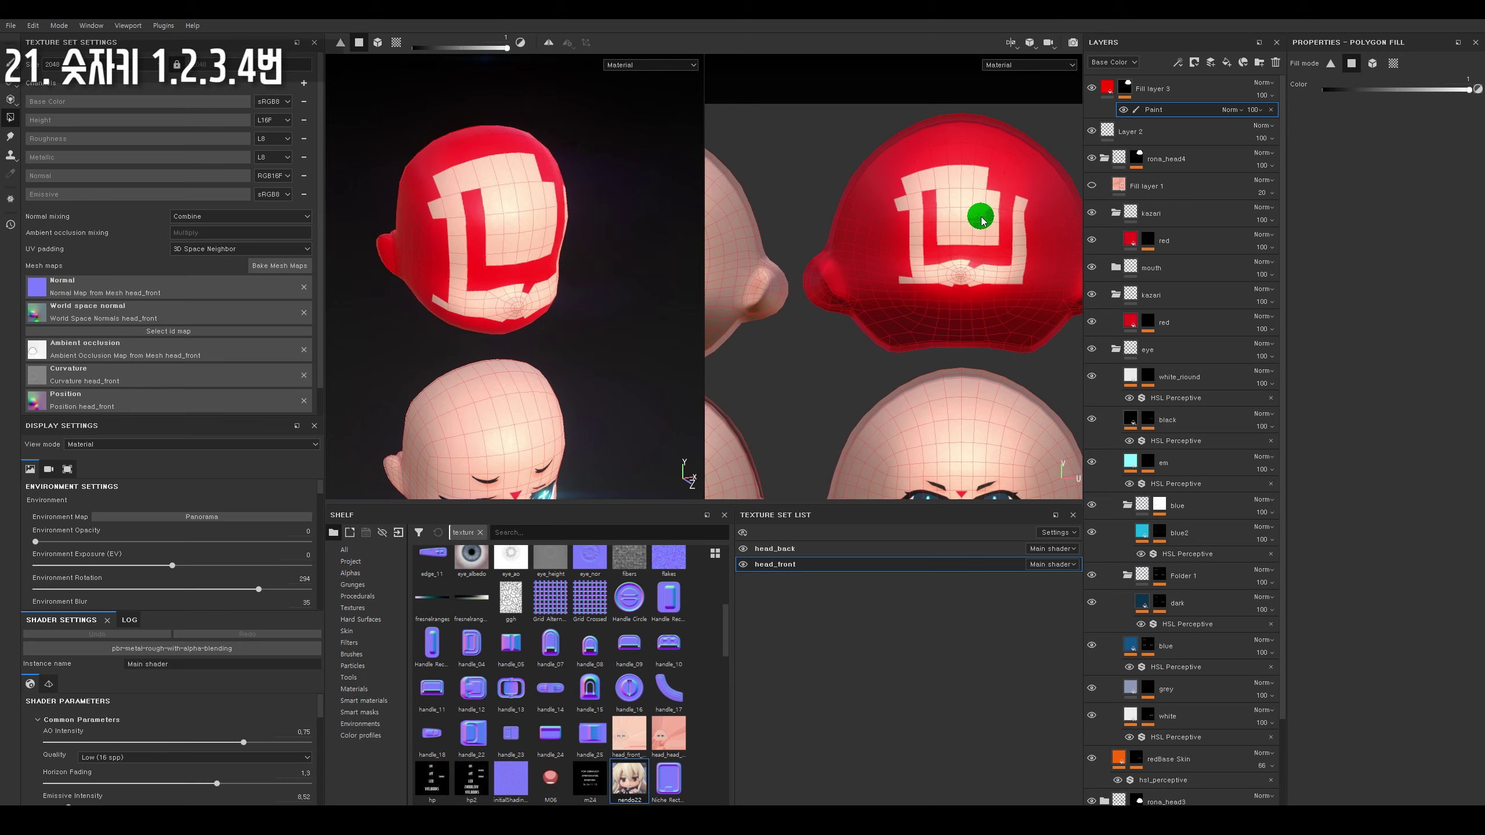
{"action": "scroll", "coordinate": [1002, 165], "scroll_direction": "down", "scroll_amount": 2}
{"action": "scroll", "coordinate": [1002, 165], "scroll_direction": "up", "scroll_amount": 1}
{"action": "scroll", "coordinate": [912, 186], "scroll_direction": "up", "scroll_amount": 2}
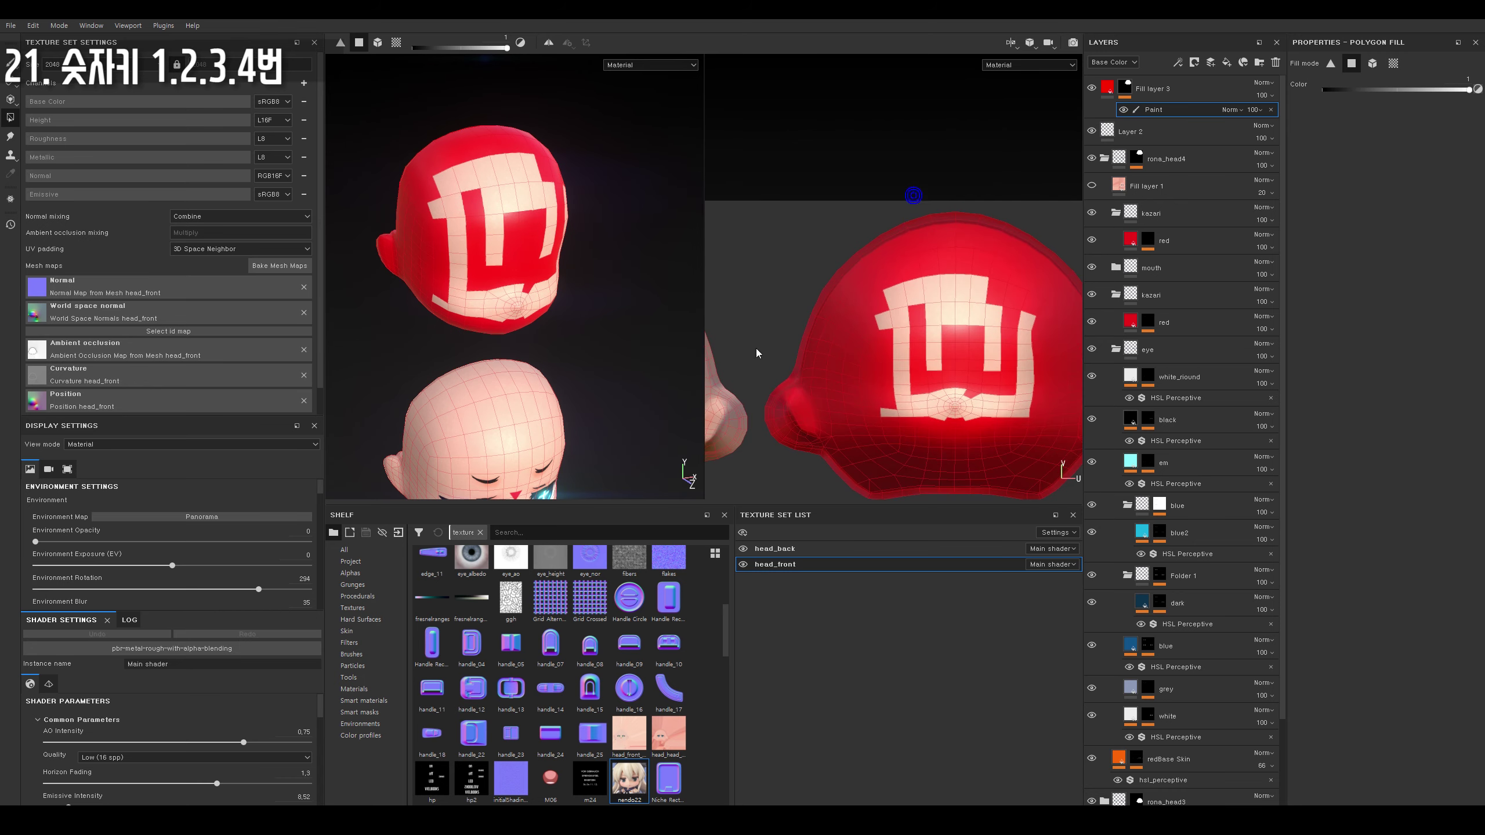
{"action": "left_click", "coordinate": [1395, 63]}
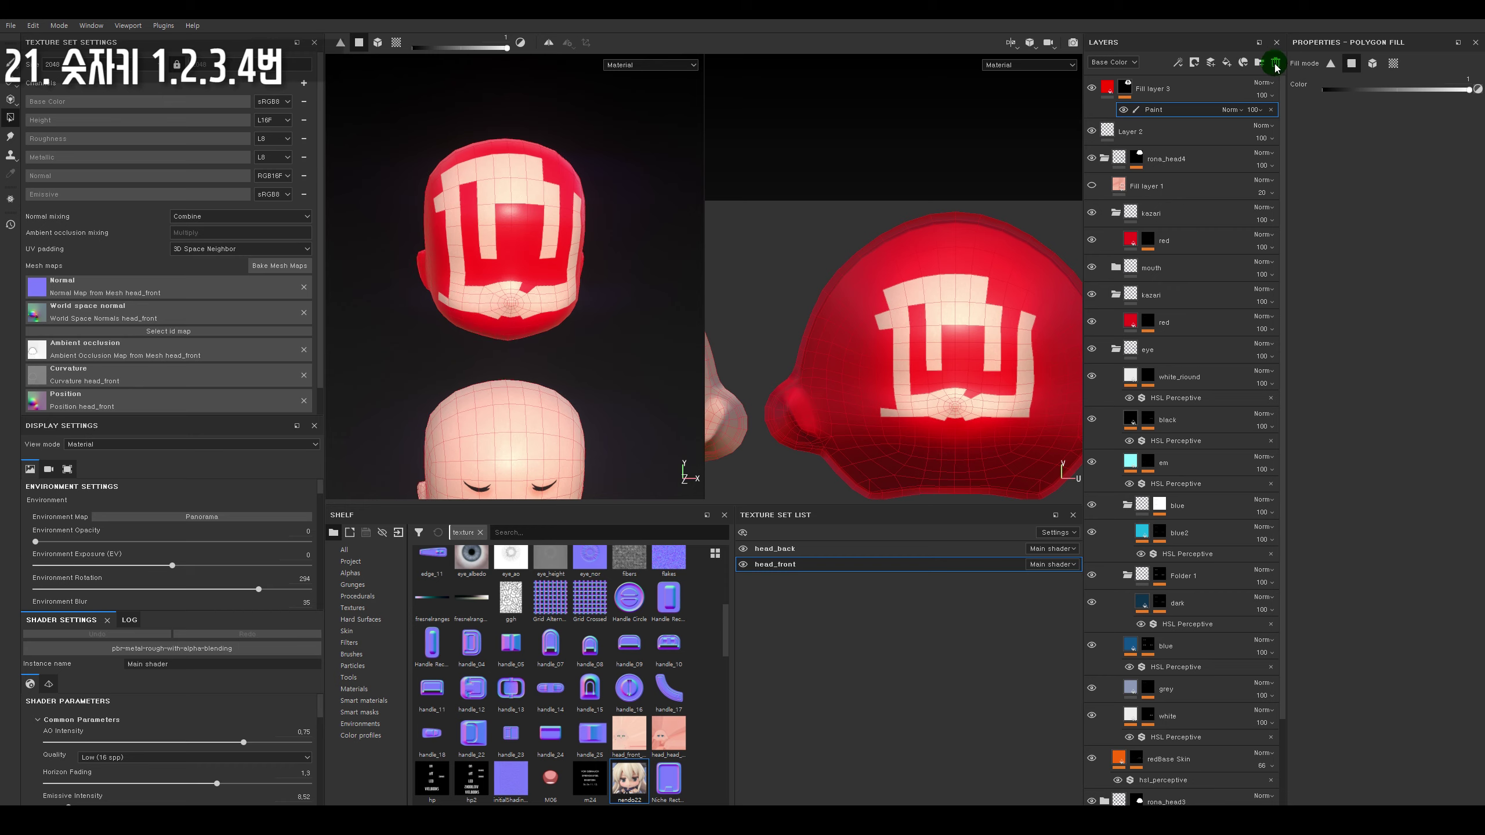
Brush white onto the head mask to add red across the lower head.
{"action": "key", "text": "1"}
{"action": "key", "text": "3"}
{"action": "key", "text": "4"}
{"action": "key", "text": "1"}
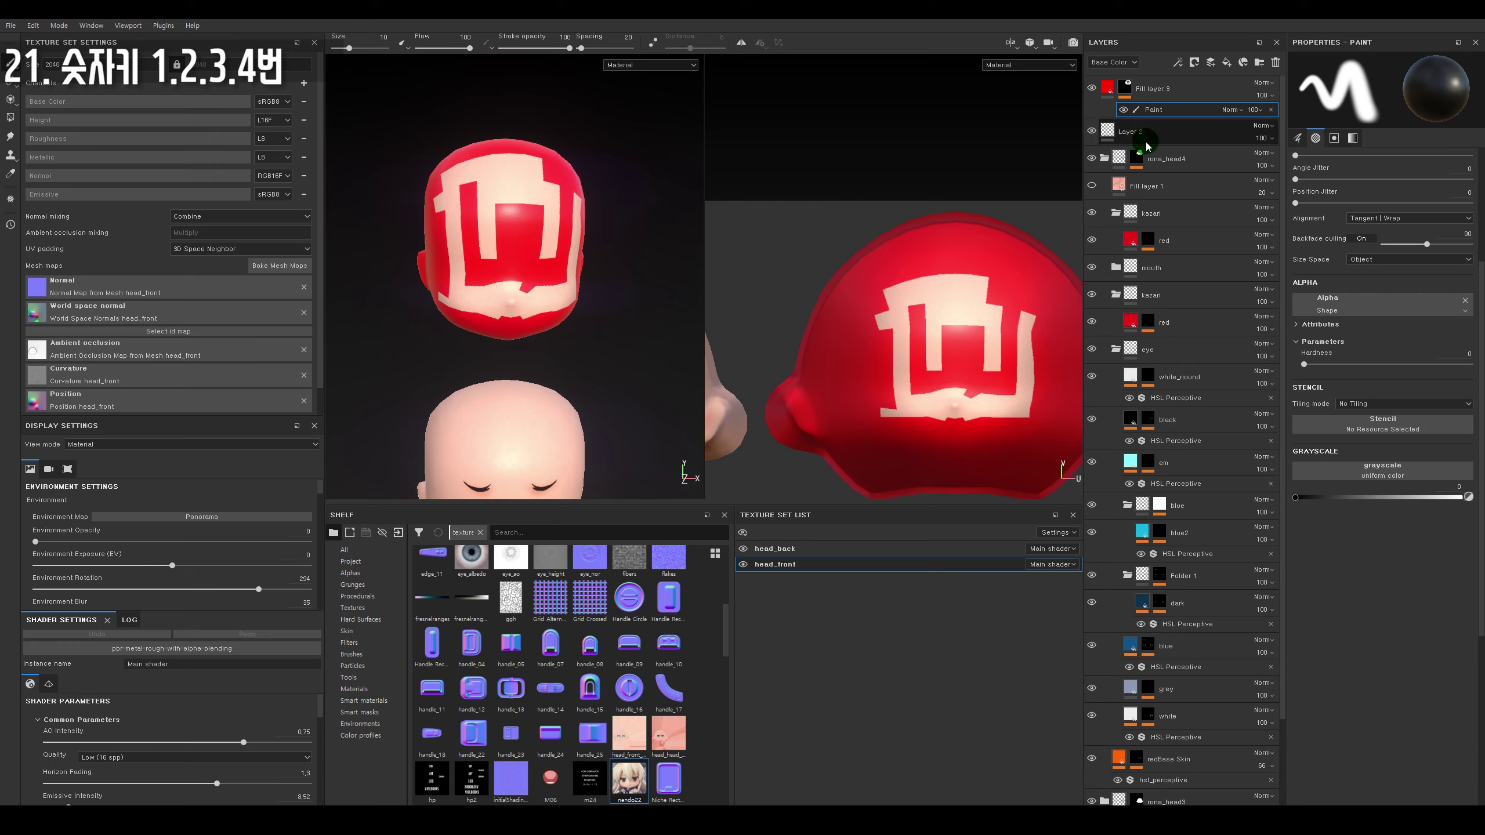
{"action": "mouse_move", "coordinate": [505, 258]}
{"action": "left_mouse_down"}
{"action": "mouse_move", "coordinate": [514, 202]}
{"action": "mouse_move", "coordinate": [492, 187]}
{"action": "left_mouse_up"}
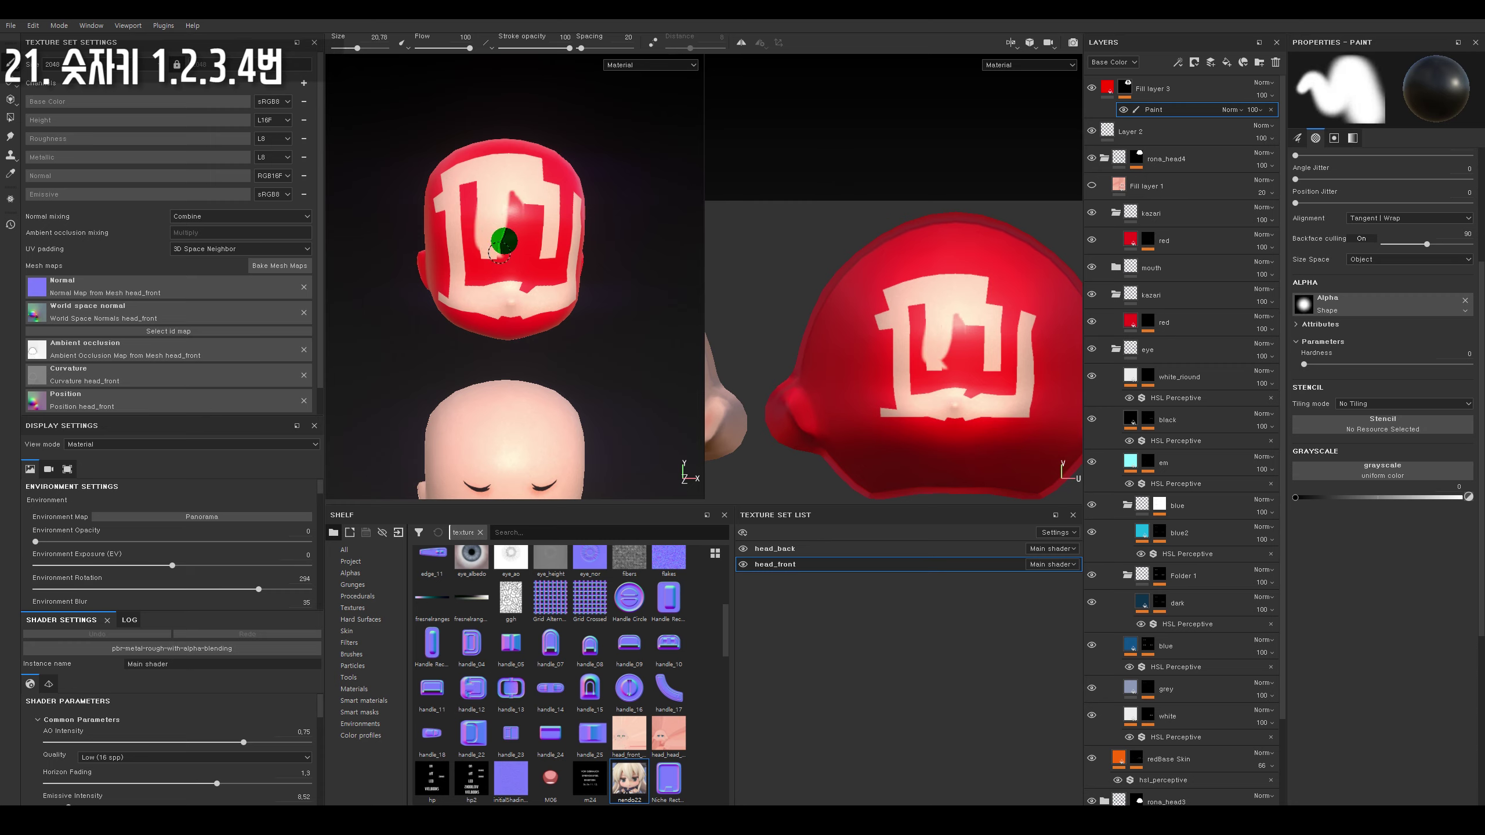
{"action": "mouse_move", "coordinate": [504, 241]}
{"action": "left_mouse_down", "text": "alt"}
{"action": "mouse_move", "coordinate": [497, 206]}
{"action": "mouse_move", "coordinate": [517, 269]}
{"action": "left_mouse_up", "text": "alt"}
{"action": "key", "text": "x"}
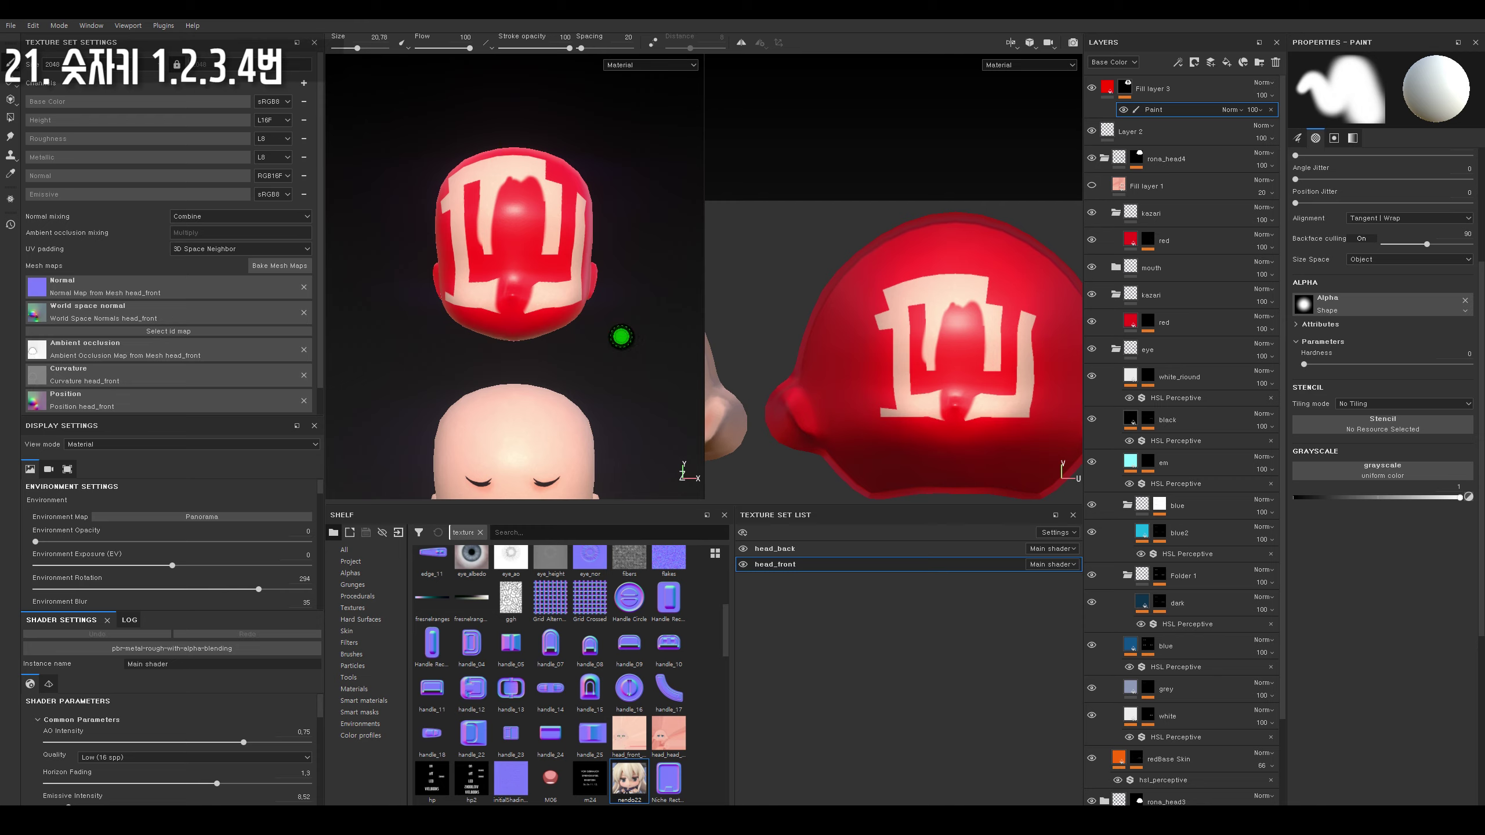
{"action": "mouse_move", "coordinate": [621, 336]}
{"action": "left_mouse_down", "text": "alt"}
{"action": "mouse_move", "coordinate": [589, 351]}
{"action": "mouse_move", "coordinate": [590, 218]}
{"action": "left_mouse_up", "text": "alt"}
Cycle through Polygon Fill, paint, eraser and projection tools while zooming and orbiting the head.
{"action": "key", "text": "4"}
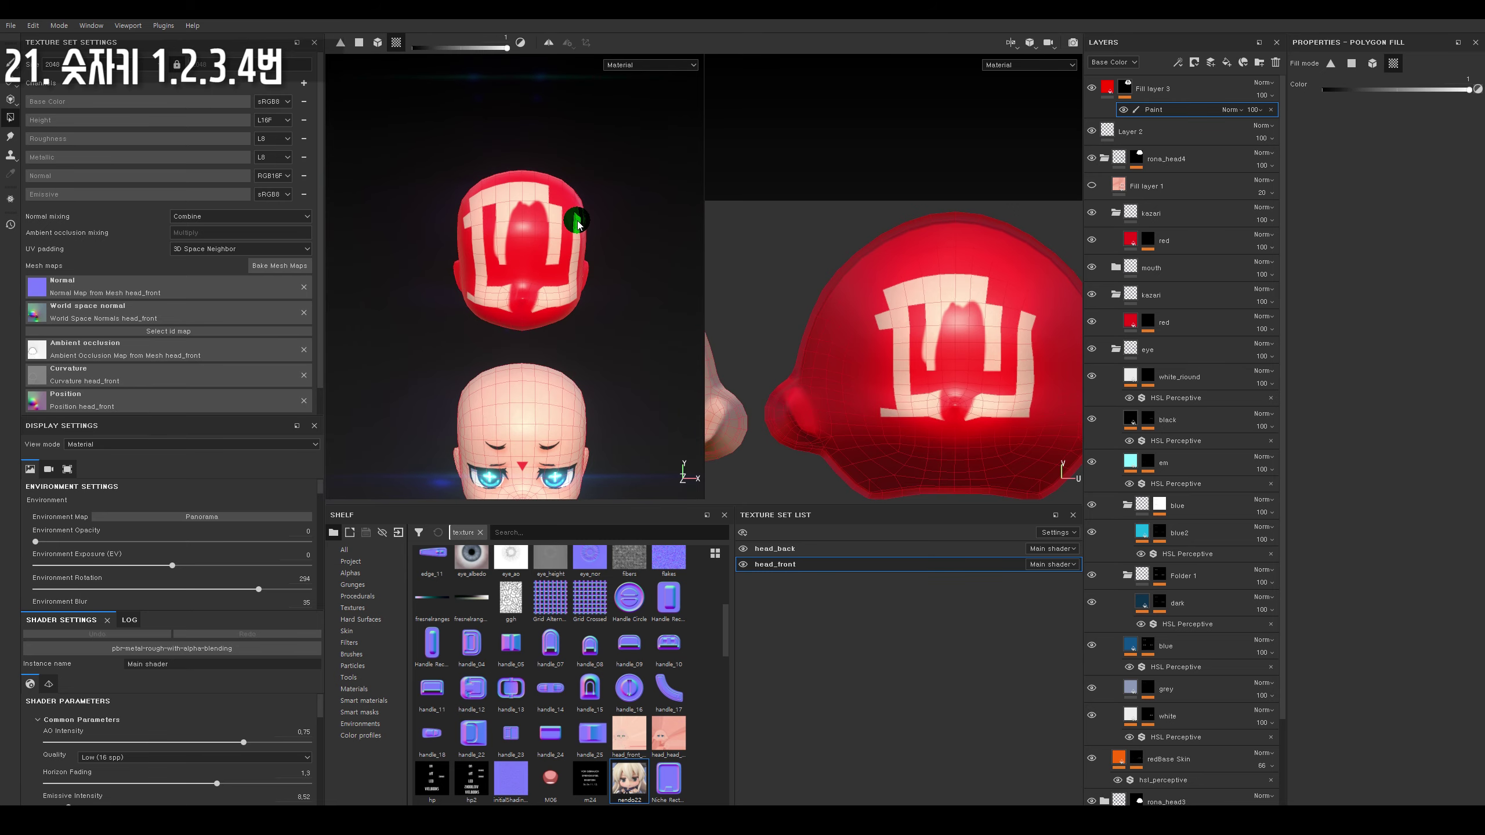
{"action": "right_click_drag", "start_coordinate": [587, 219], "coordinate": [594, 411], "text": "alt"}
{"action": "key", "text": "1"}
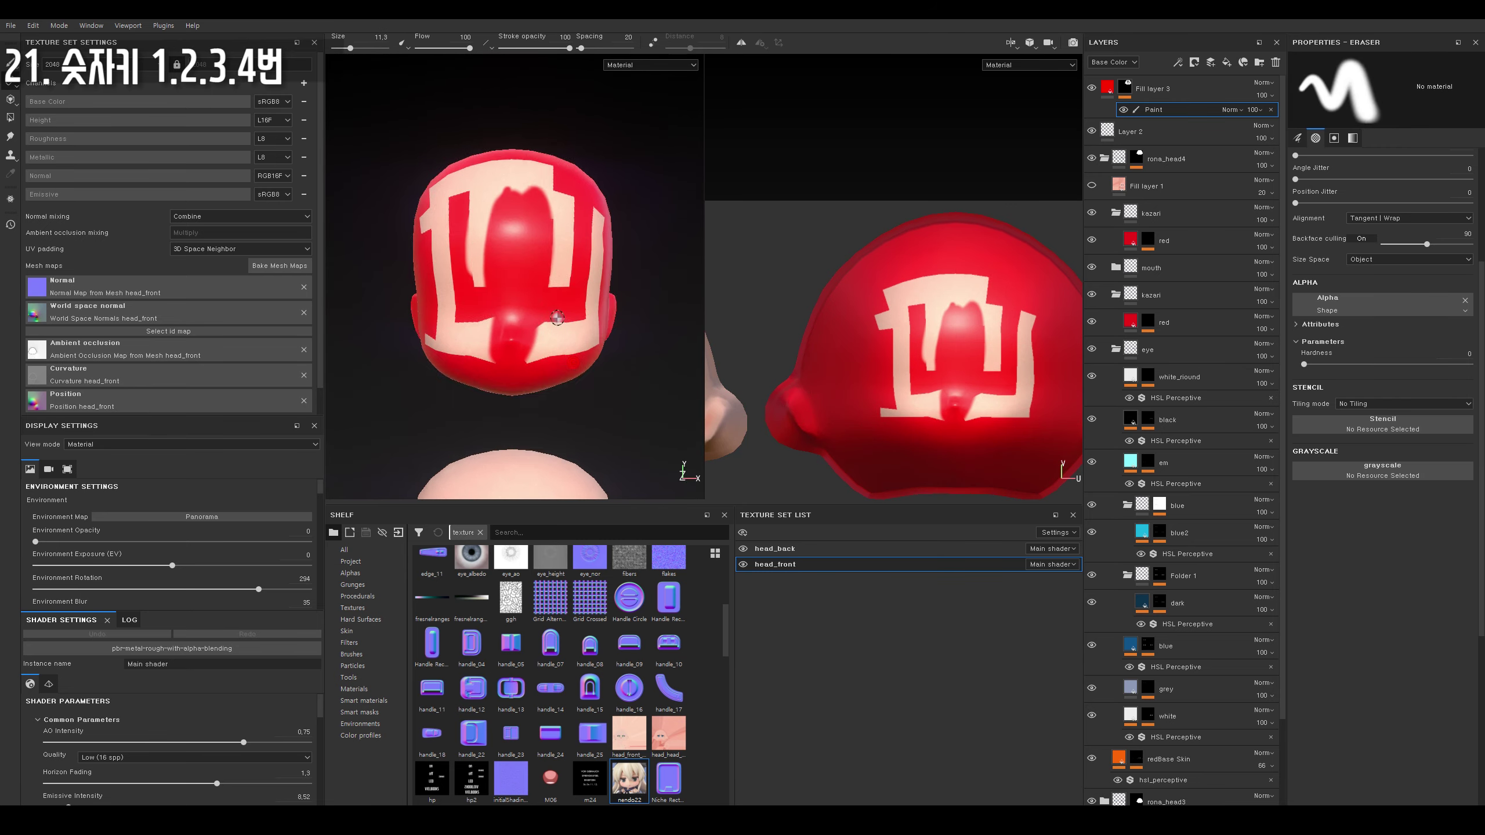
{"action": "key", "text": "2"}
{"action": "key", "text": "3"}
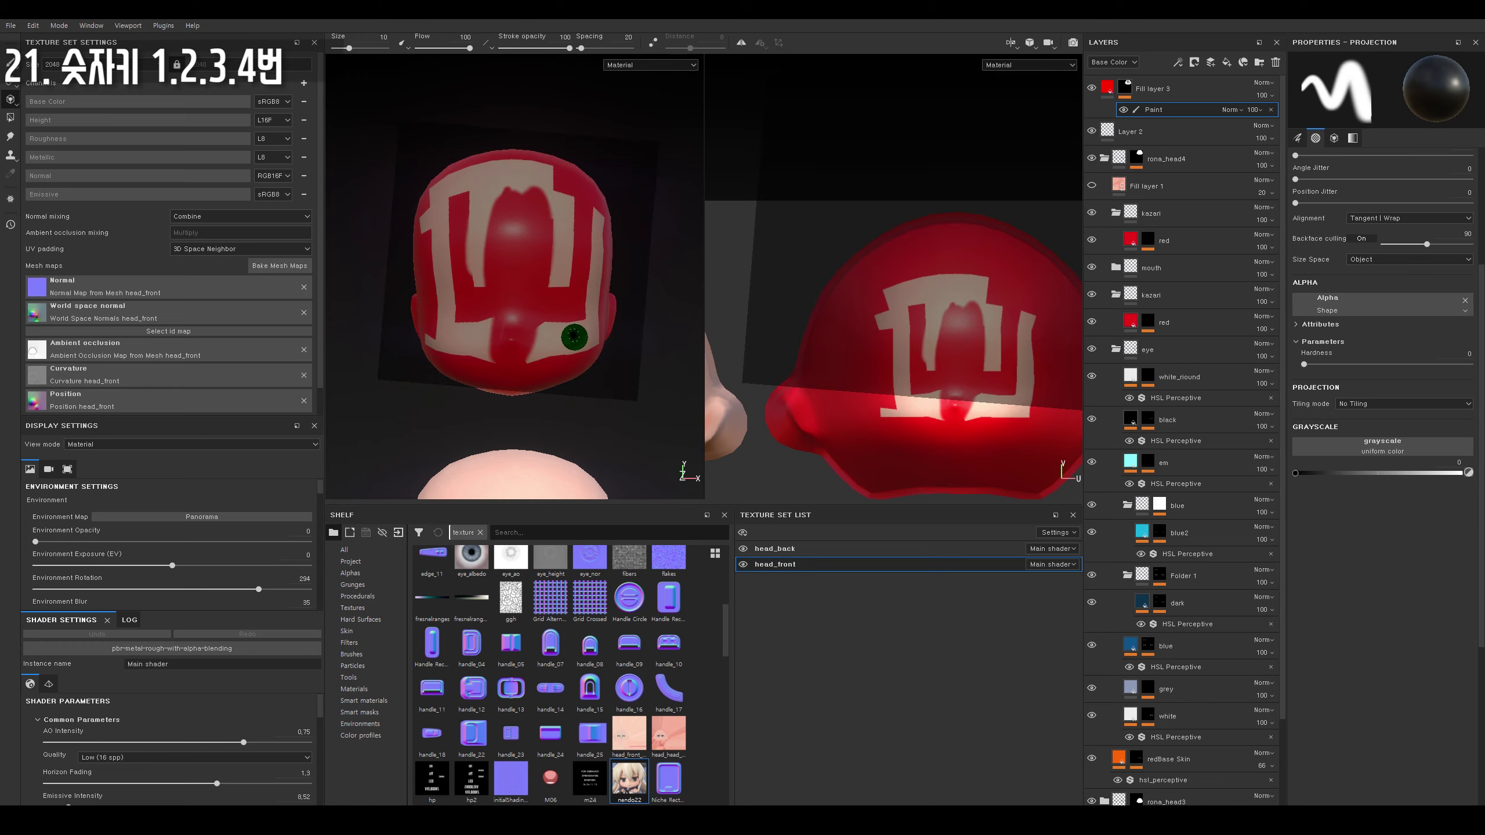
{"action": "left_click_drag", "start_coordinate": [571, 357], "coordinate": [577, 341], "text": "alt"}
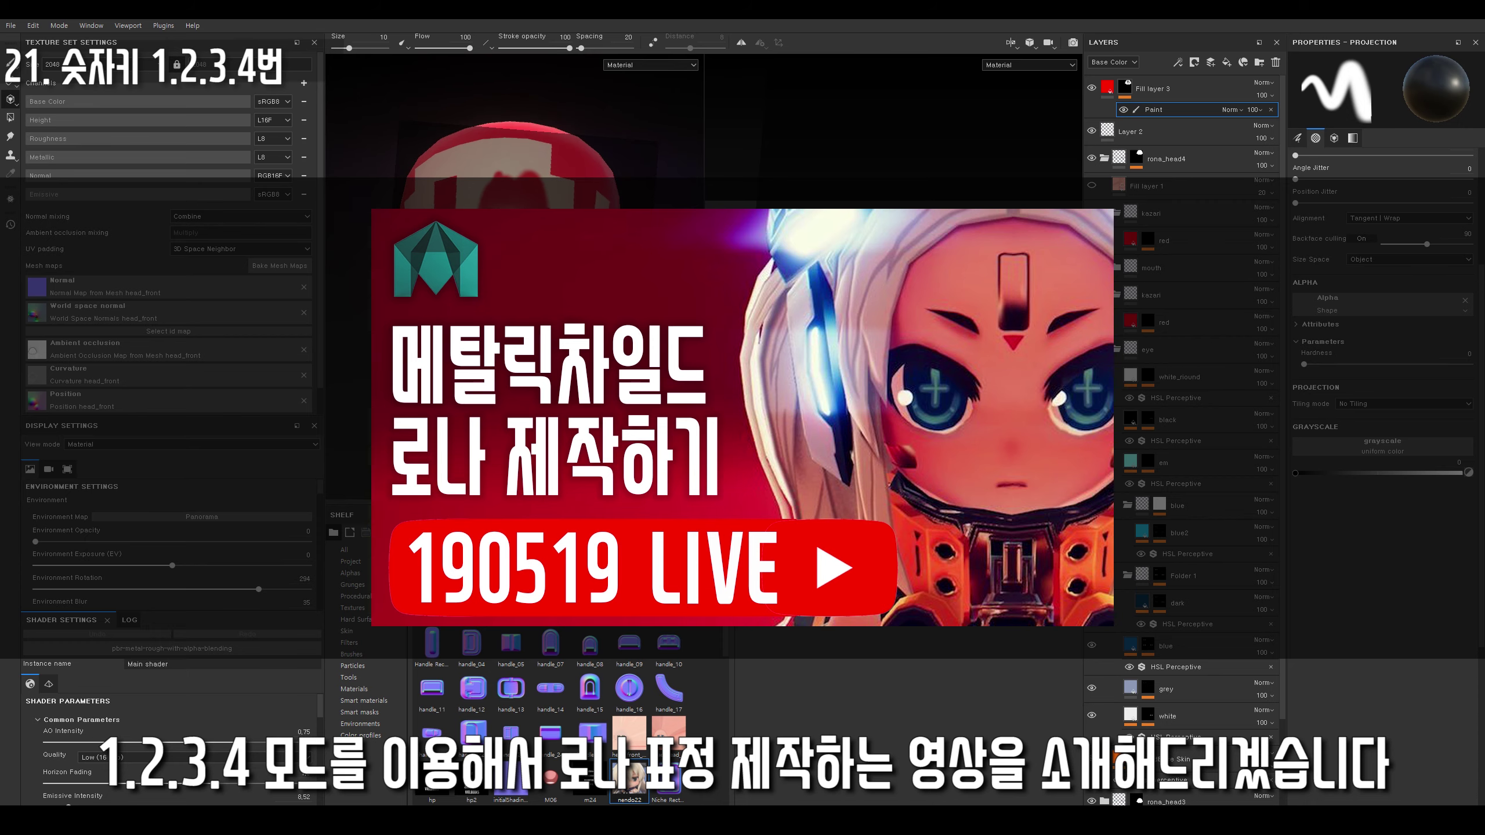
Select Fill layer 3 in the Layers panel to show its fill settings.
{"action": "left_click", "coordinate": [1107, 93]}
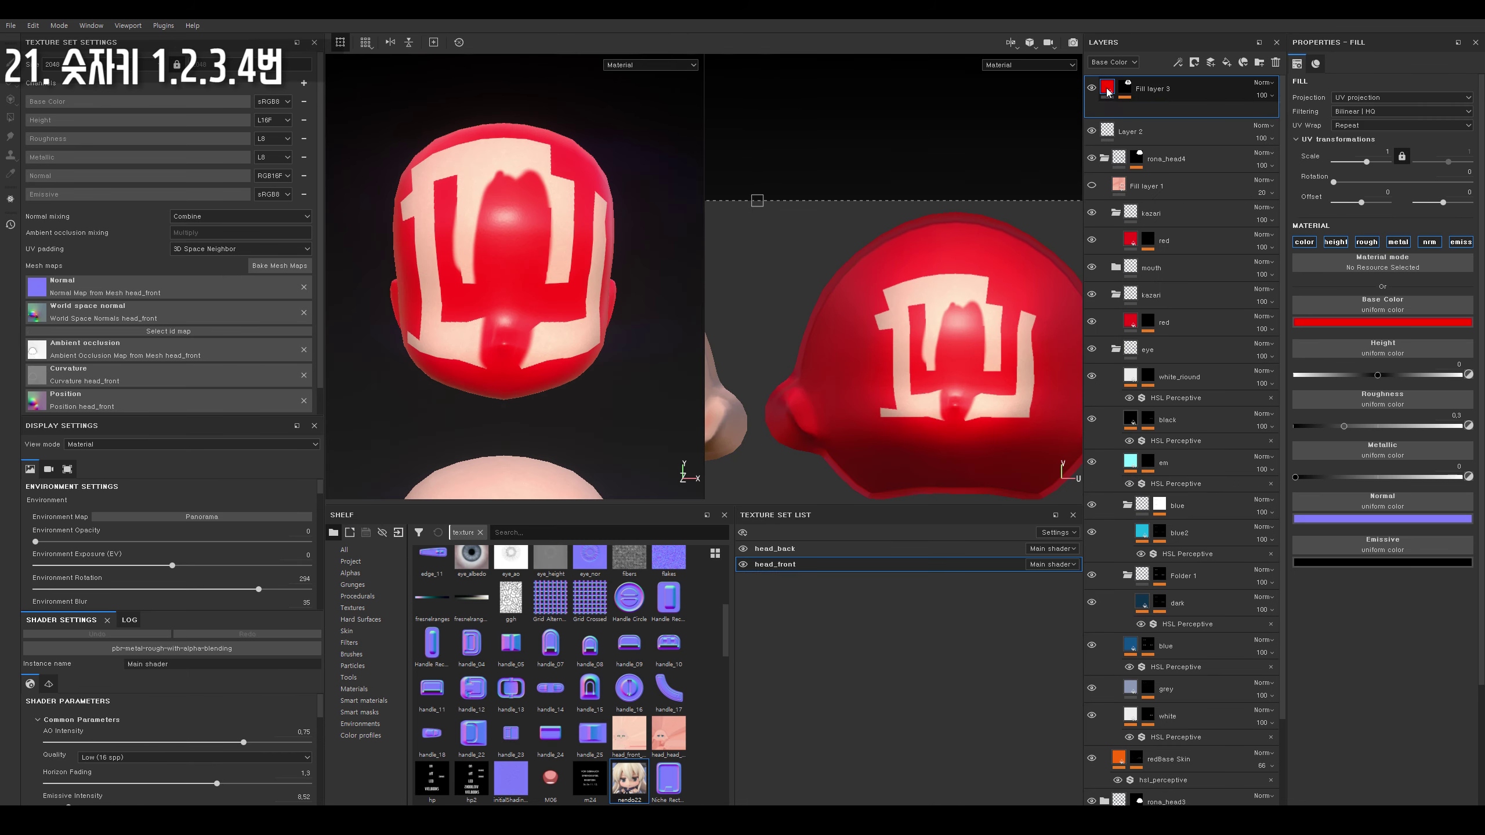
{"action": "left_click", "coordinate": [1114, 91]}
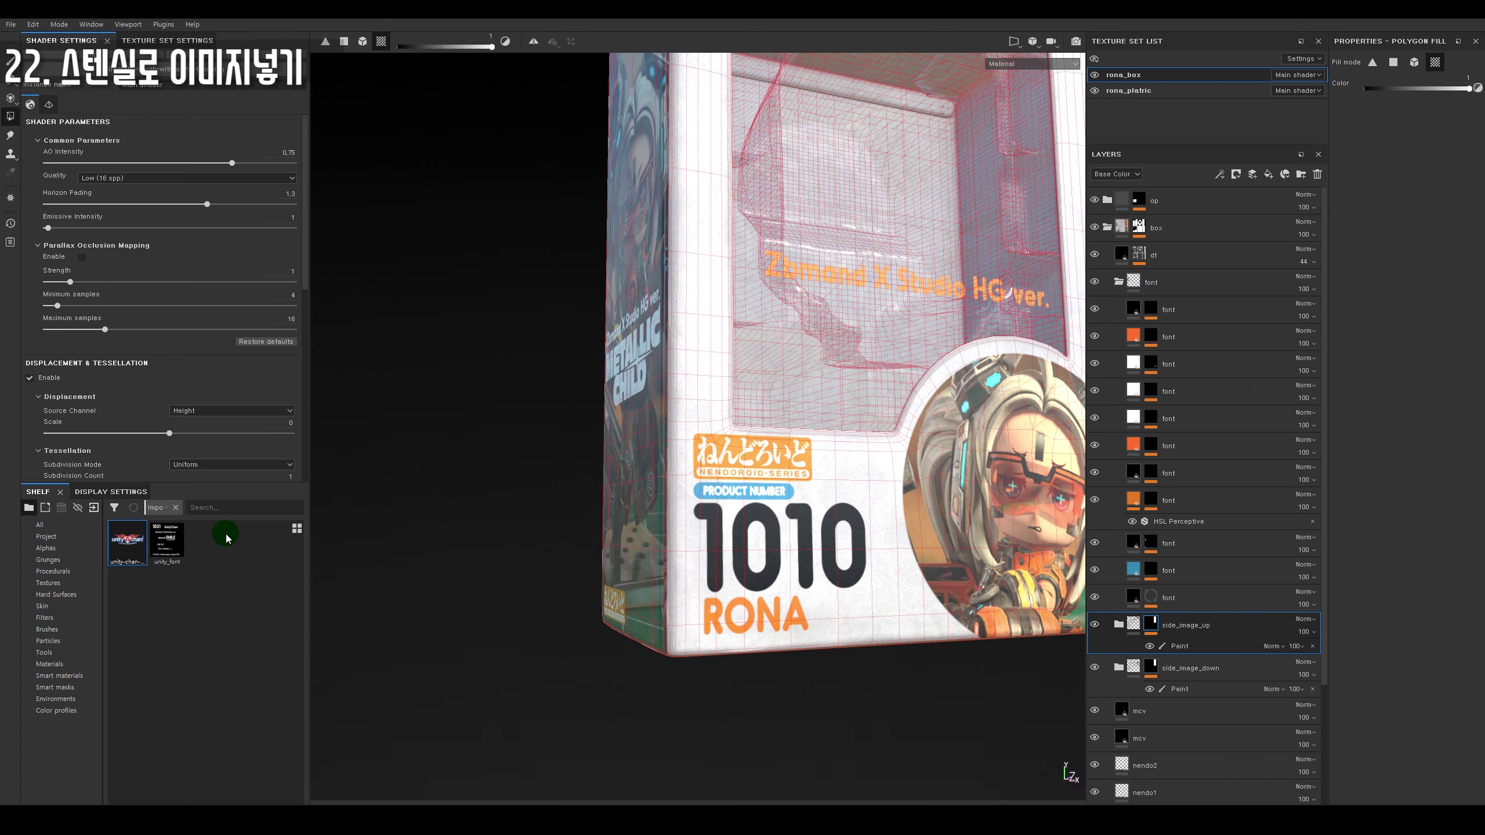
Check the unity_font document in Photoshop, minimize Photoshop, and select unity_font on the shelf.
{"action": "key", "text": "alt+Tab"}
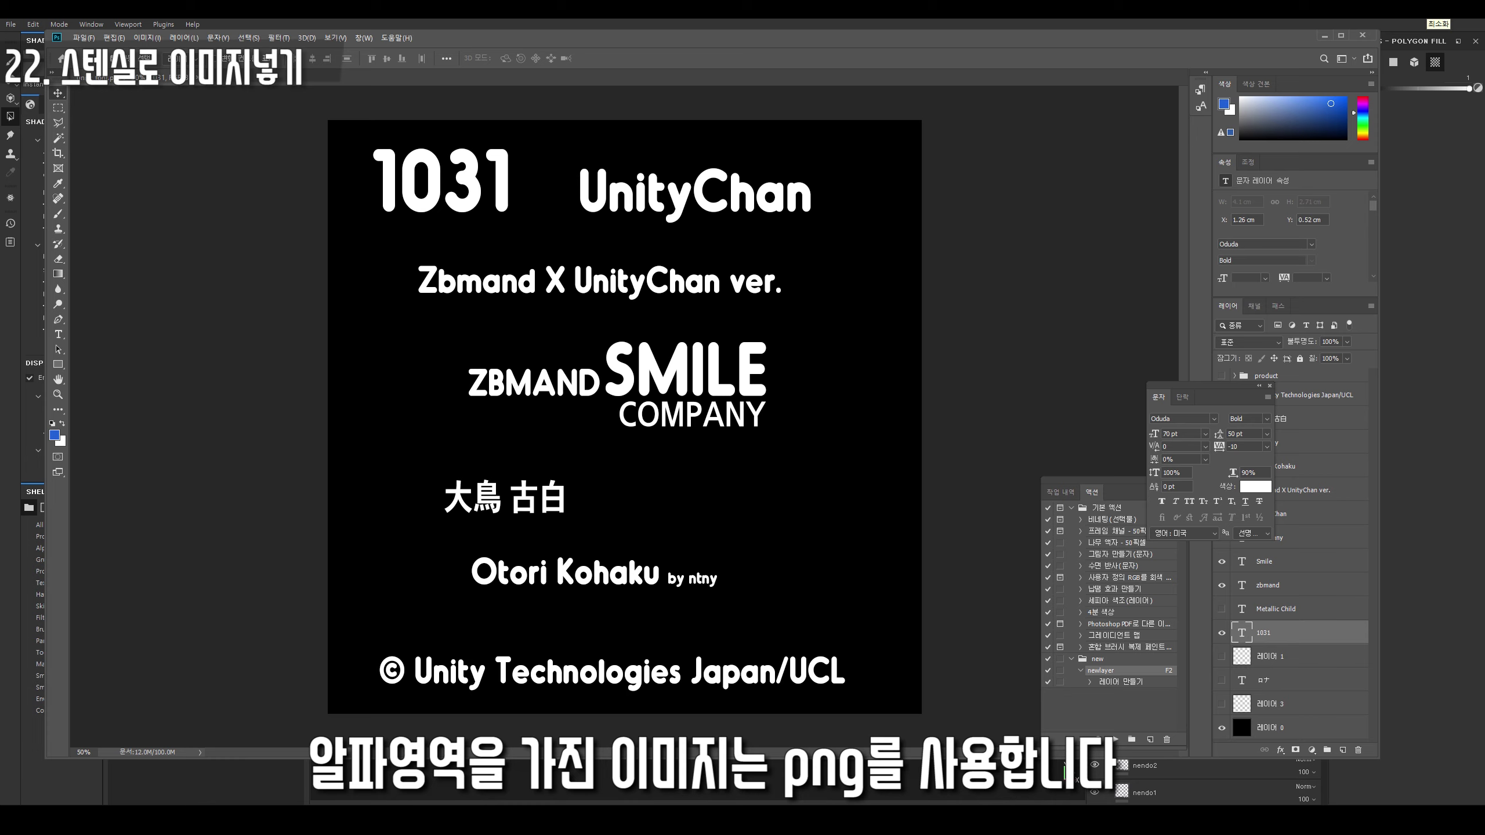
{"action": "left_click", "coordinate": [1324, 35]}
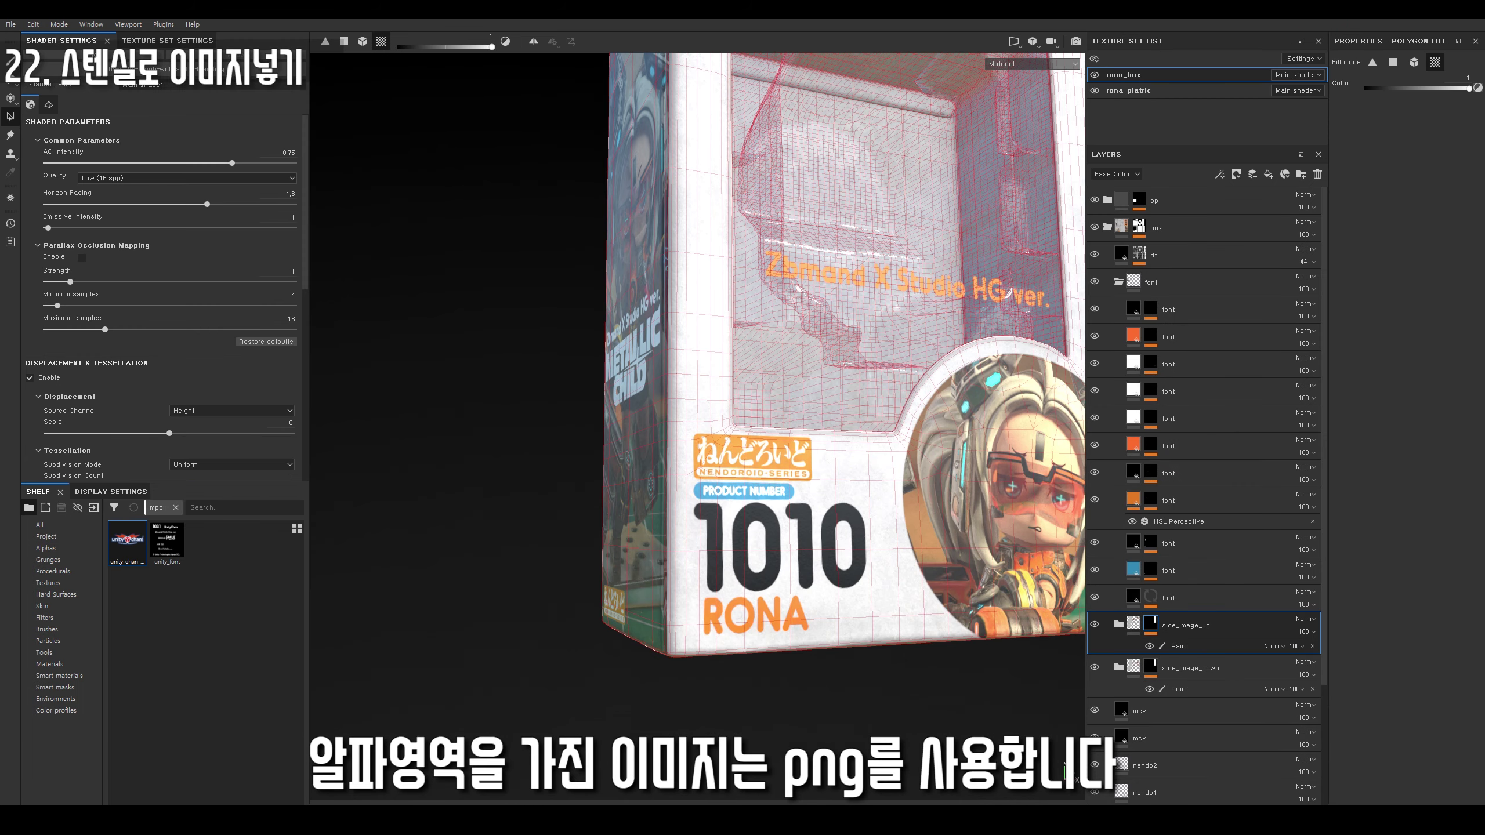
{"action": "left_click", "coordinate": [155, 545]}
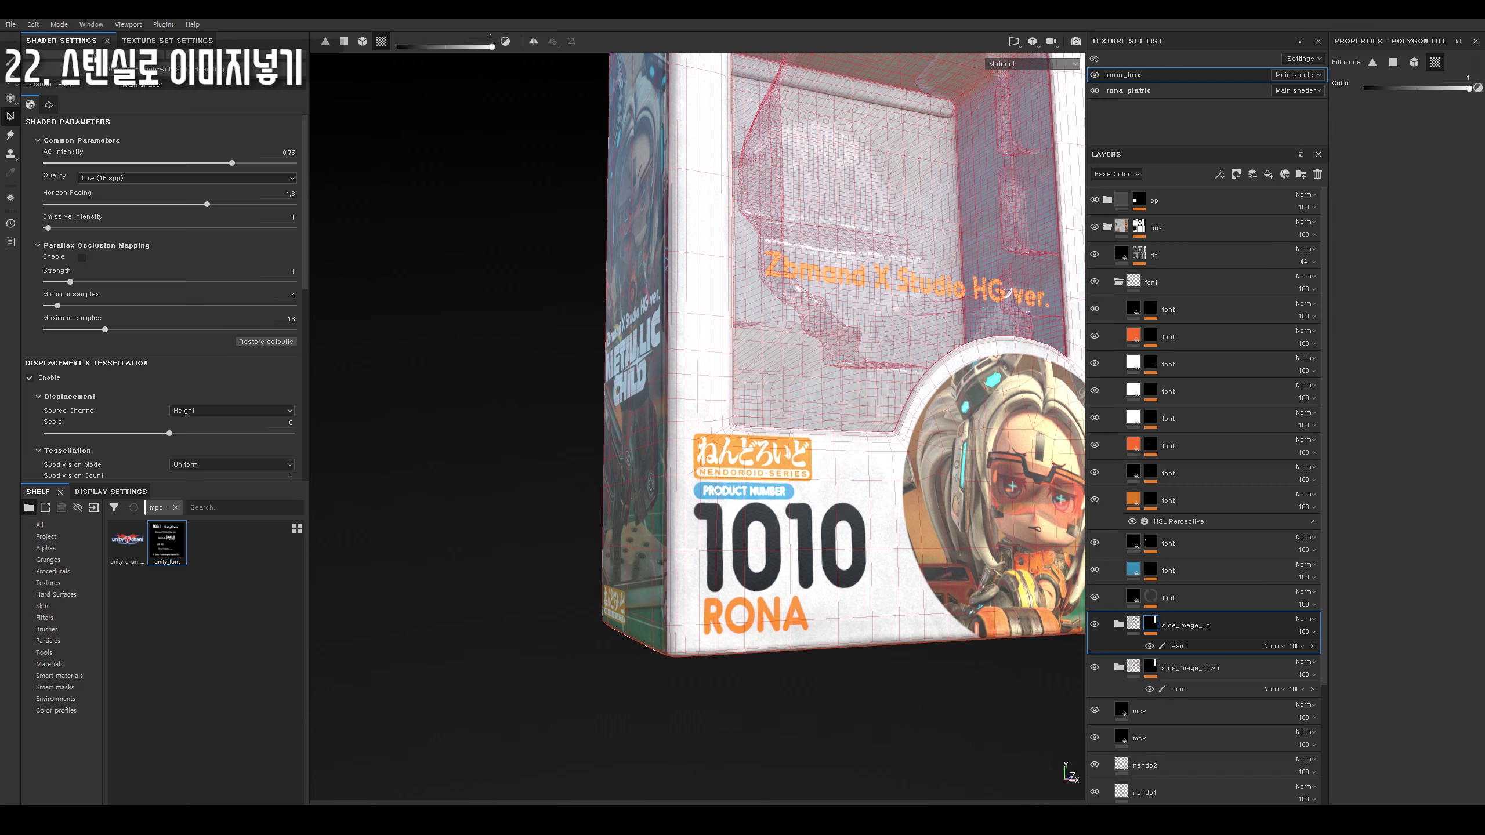
Import unity_font.psd to the shelf with usage alpha and destination project rona_box03.
{"action": "left_click_drag", "start_coordinate": [421, 225], "coordinate": [266, 603]}
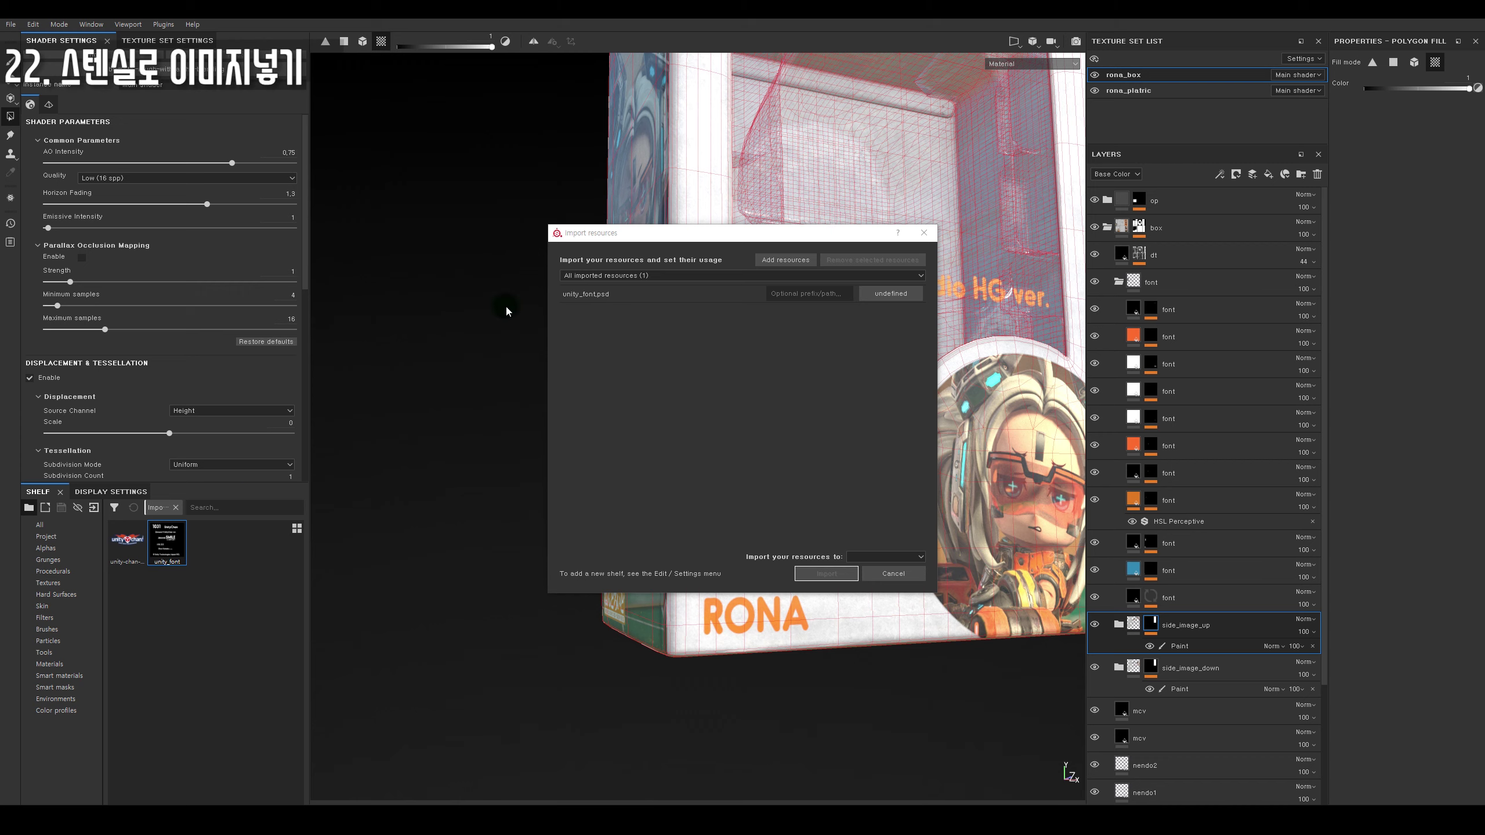
{"action": "left_click", "coordinate": [890, 293]}
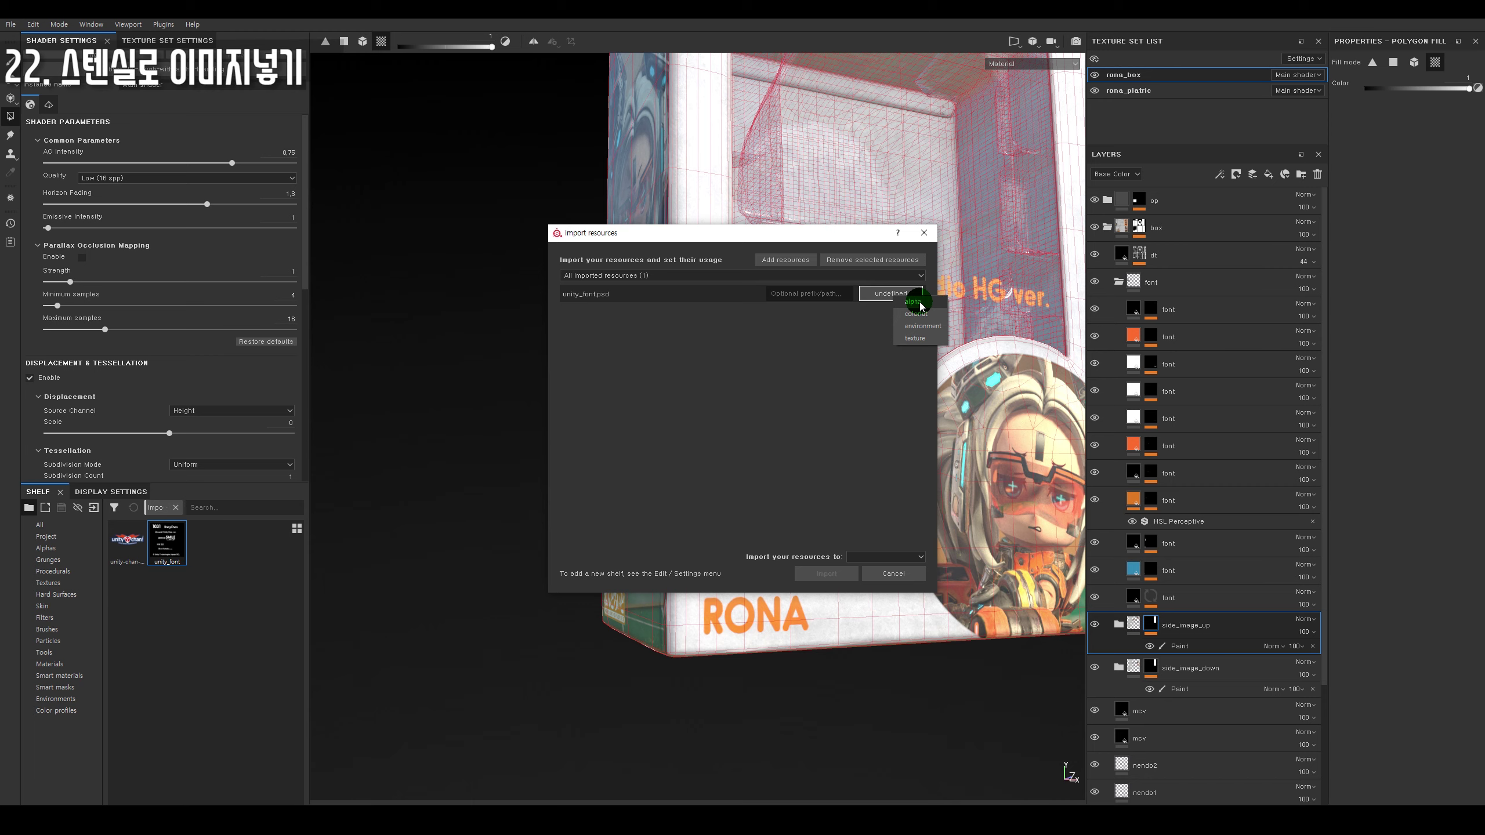
{"action": "left_click", "coordinate": [915, 302]}
{"action": "left_click", "coordinate": [909, 556]}
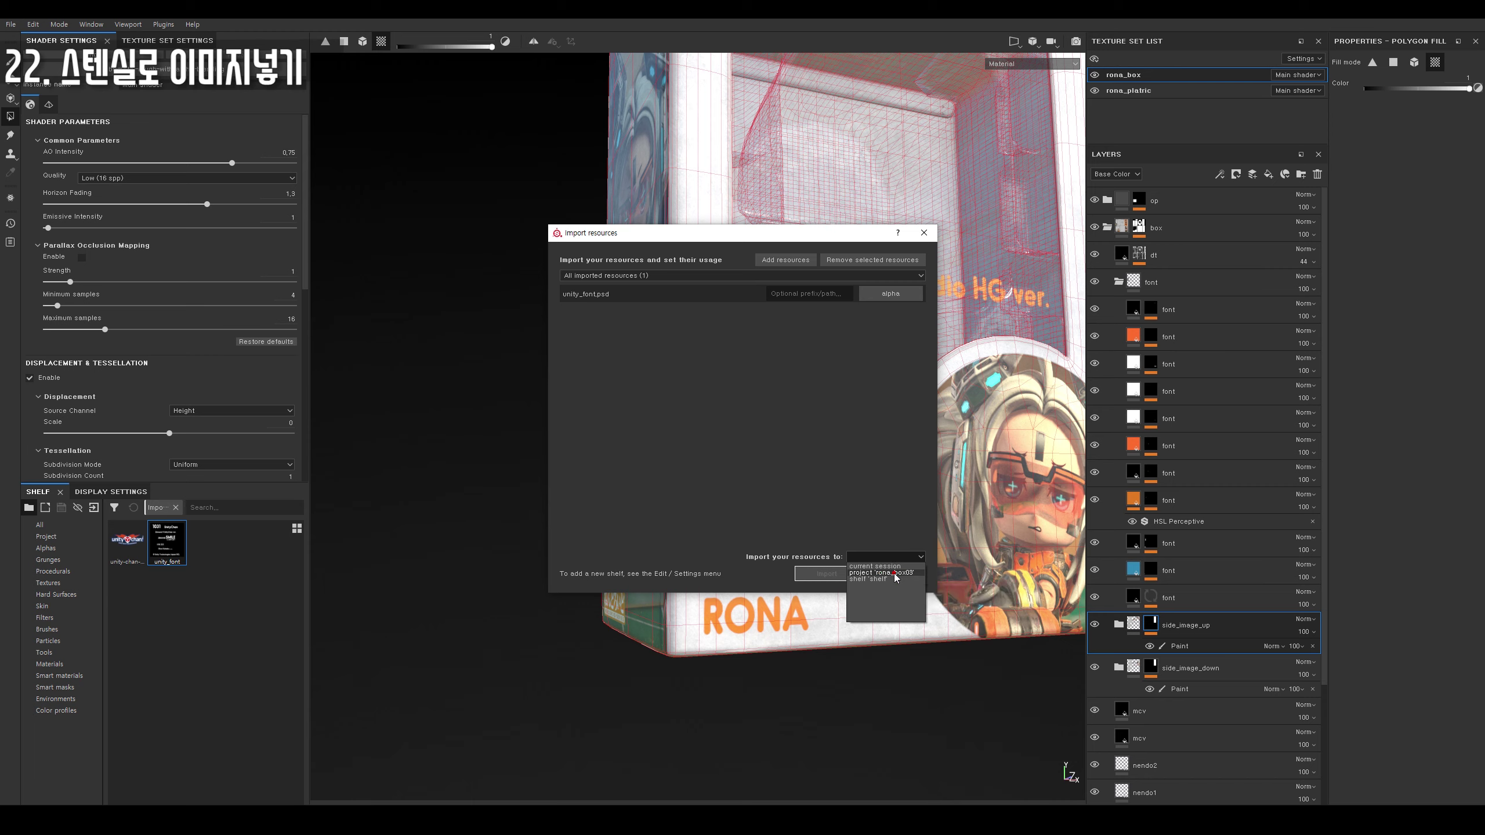
{"action": "left_click", "coordinate": [893, 573]}
{"action": "left_click", "coordinate": [827, 574]}
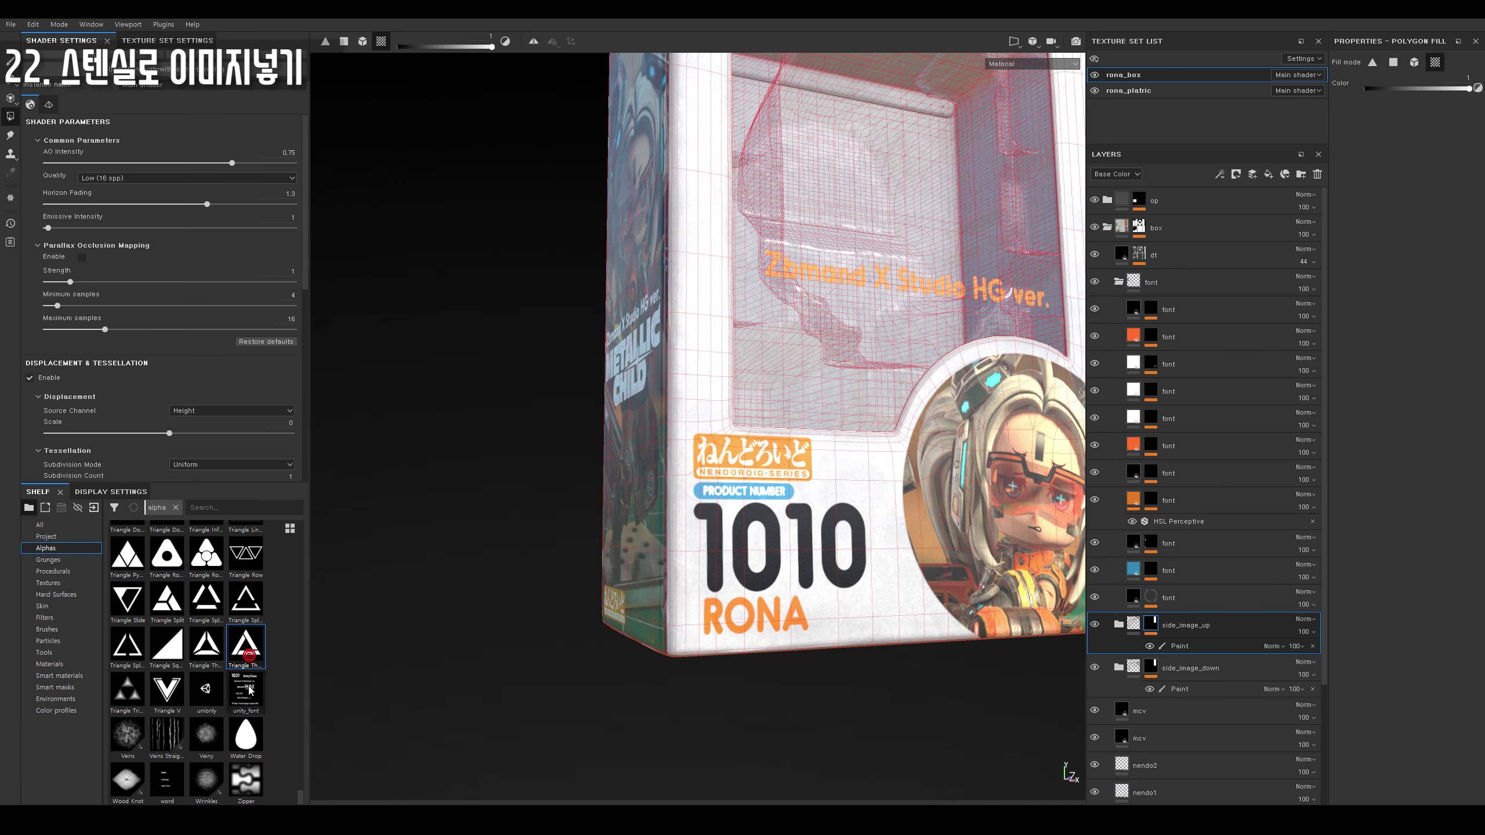
Hide the font layer showing 1010 on the box front and select it.
{"action": "left_click_drag", "start_coordinate": [915, 527], "coordinate": [620, 617], "text": "alt"}
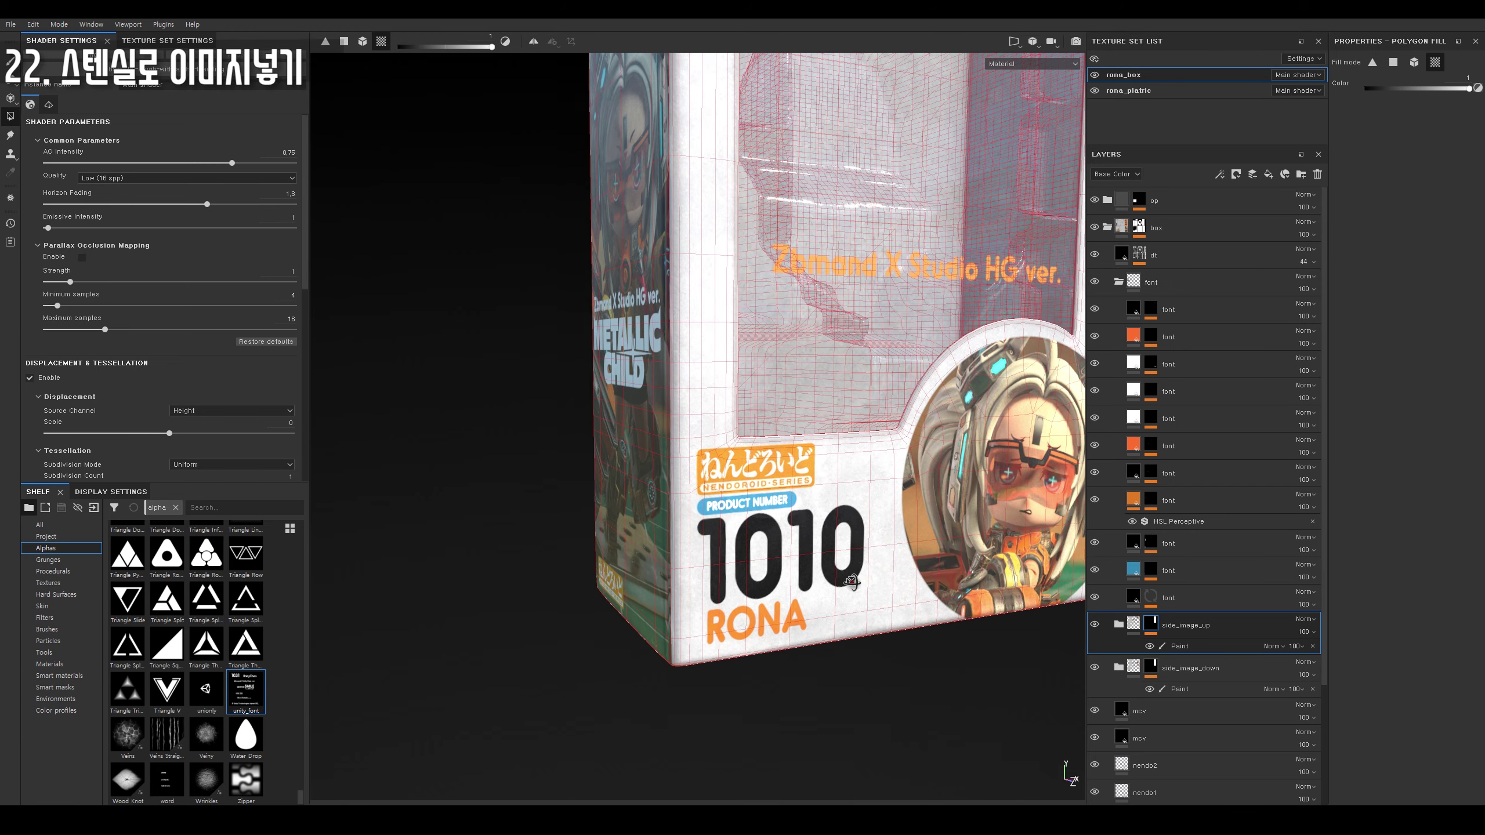
{"action": "left_click_drag", "start_coordinate": [852, 583], "coordinate": [690, 633], "text": "alt"}
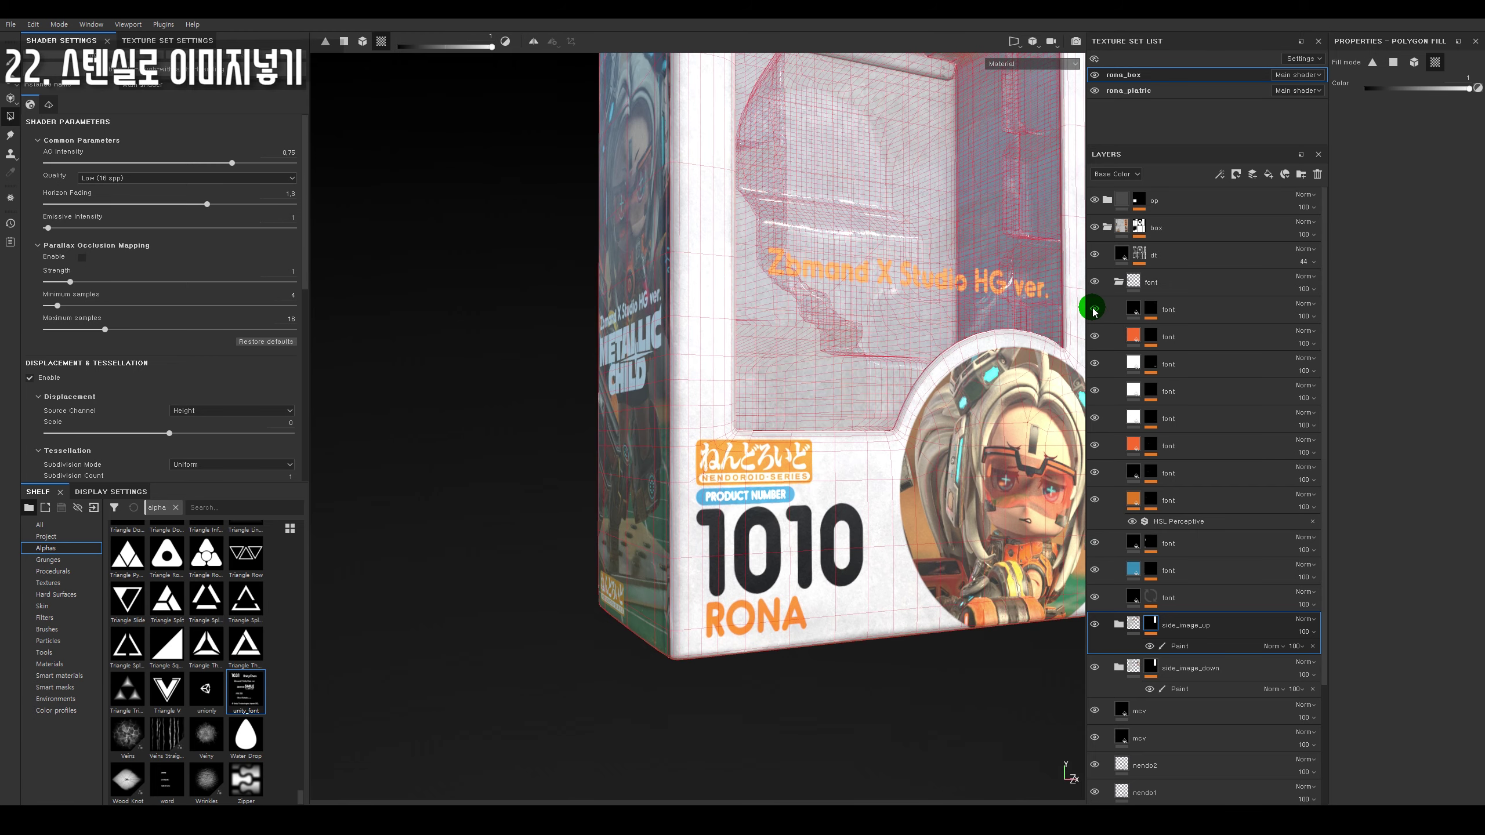
{"action": "left_click", "coordinate": [1096, 470]}
{"action": "left_click", "coordinate": [1095, 542]}
{"action": "left_click_drag", "start_coordinate": [727, 520], "coordinate": [782, 535], "text": "alt"}
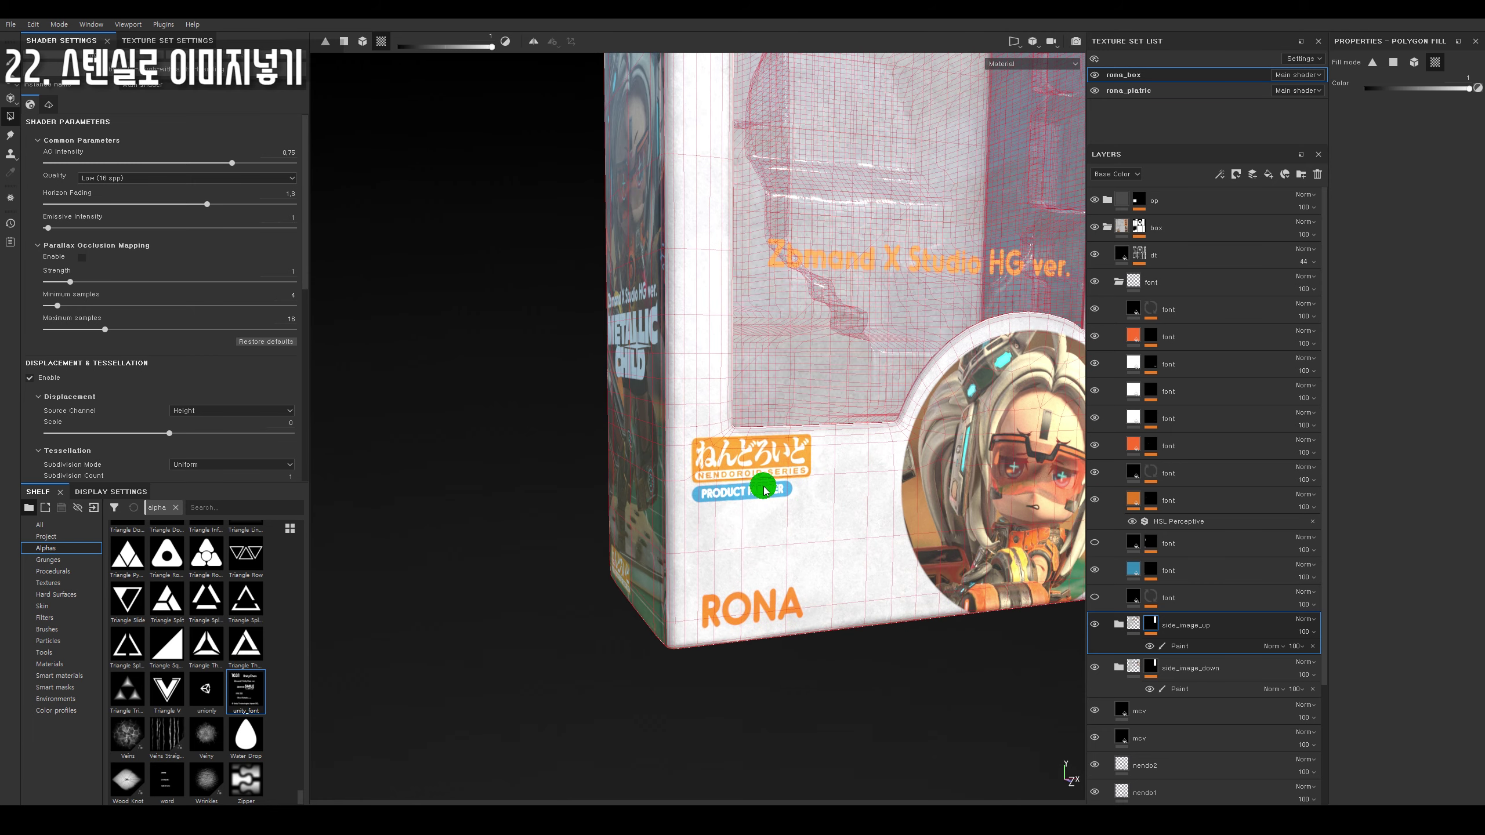
{"action": "left_click", "coordinate": [1134, 541]}
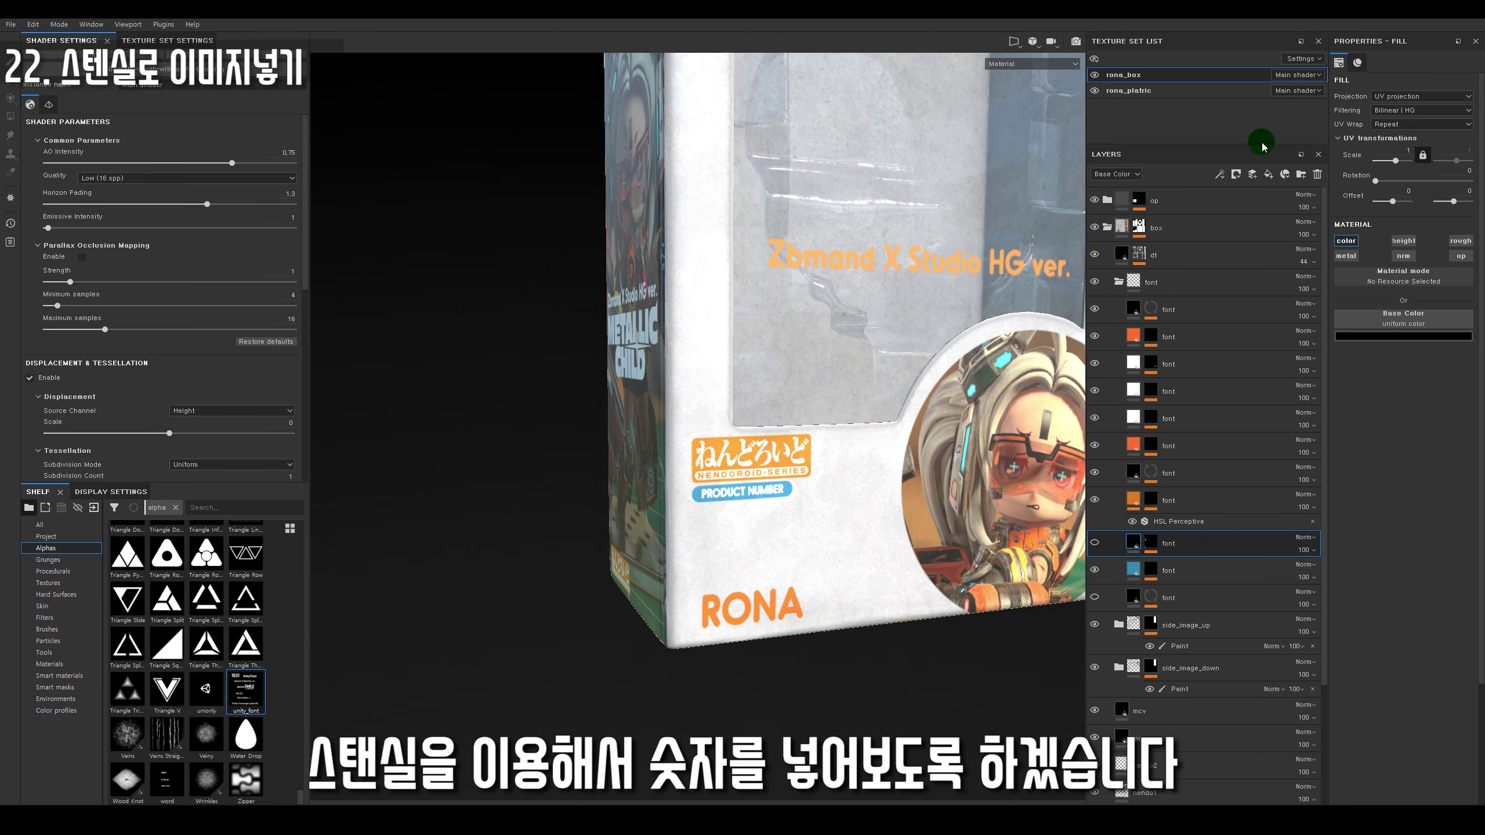
Add a bright red fill layer above it, fully hidden by a black mask.
{"action": "left_click", "coordinate": [1268, 173]}
{"action": "left_click", "coordinate": [1403, 322]}
{"action": "mouse_move", "coordinate": [1447, 450]}
{"action": "left_mouse_down"}
{"action": "mouse_move", "coordinate": [1446, 358]}
{"action": "mouse_move", "coordinate": [1470, 357]}
{"action": "mouse_move", "coordinate": [1323, 496]}
{"action": "mouse_move", "coordinate": [1409, 358]}
{"action": "left_mouse_up"}
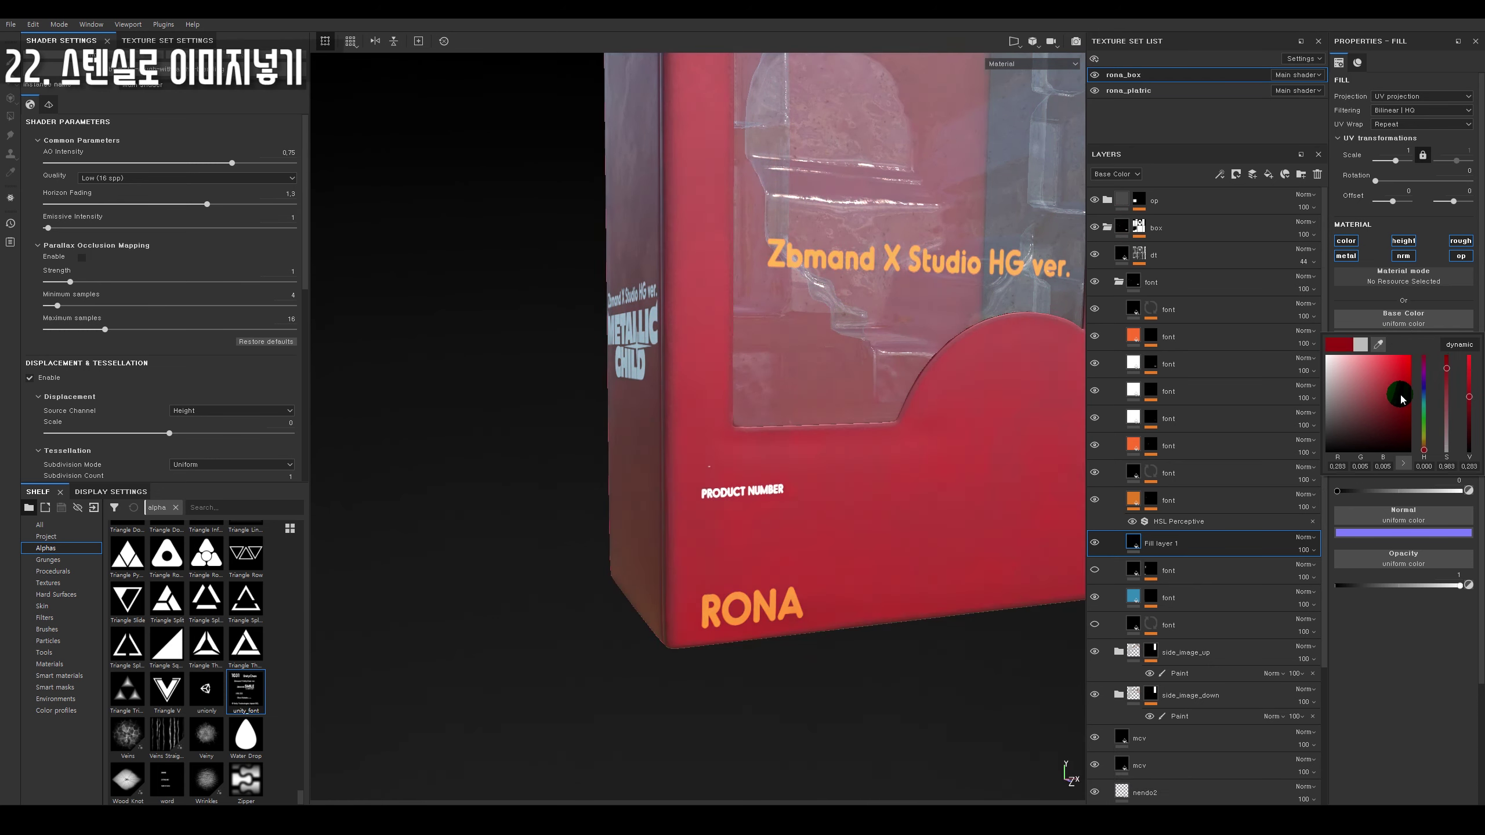
{"action": "right_click", "coordinate": [1153, 545]}
{"action": "left_click", "coordinate": [1195, 106]}
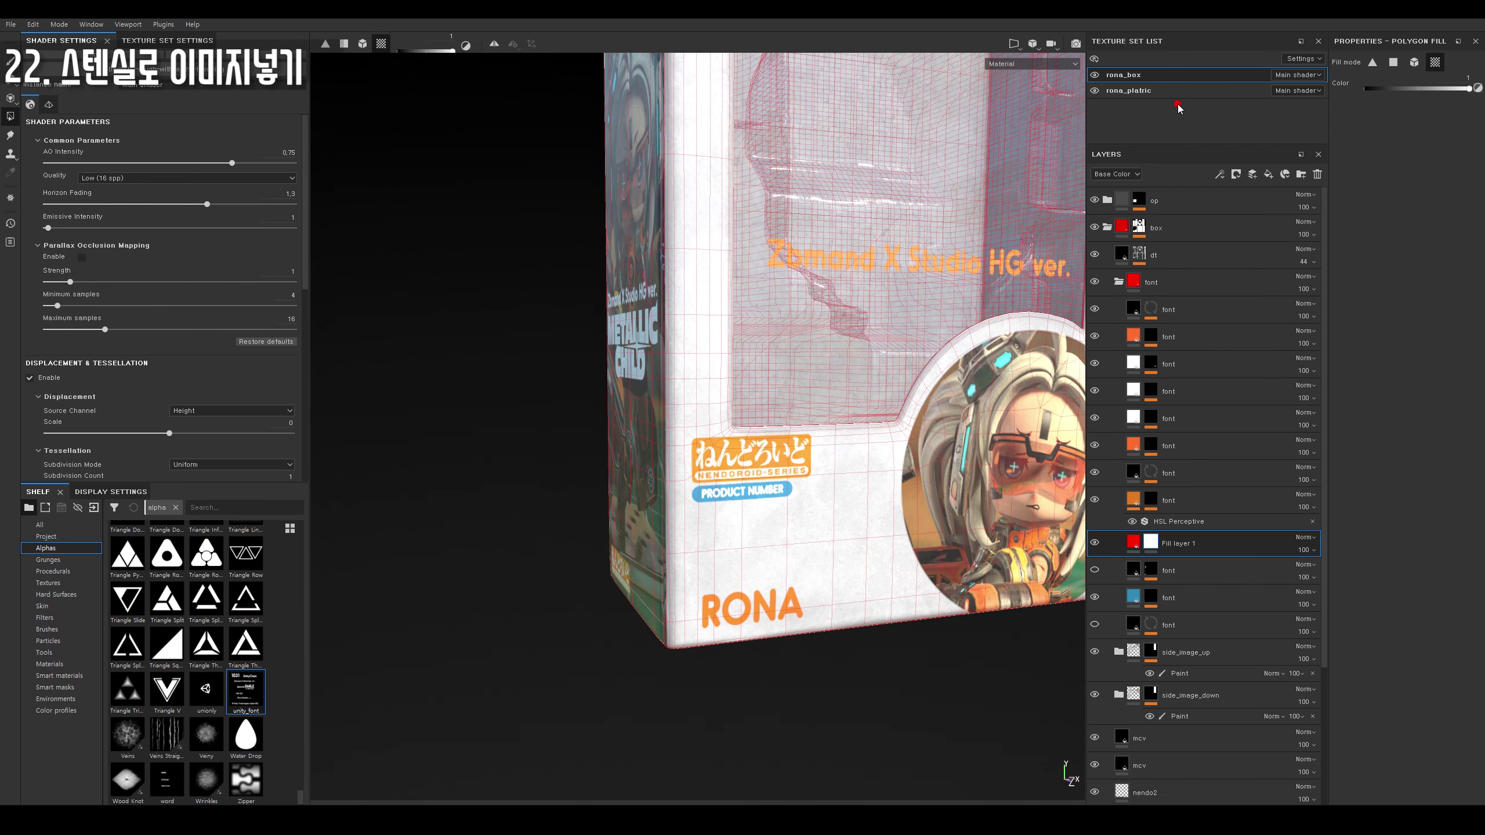
{"action": "key", "text": "4"}
{"action": "right_click", "coordinate": [1150, 543]}
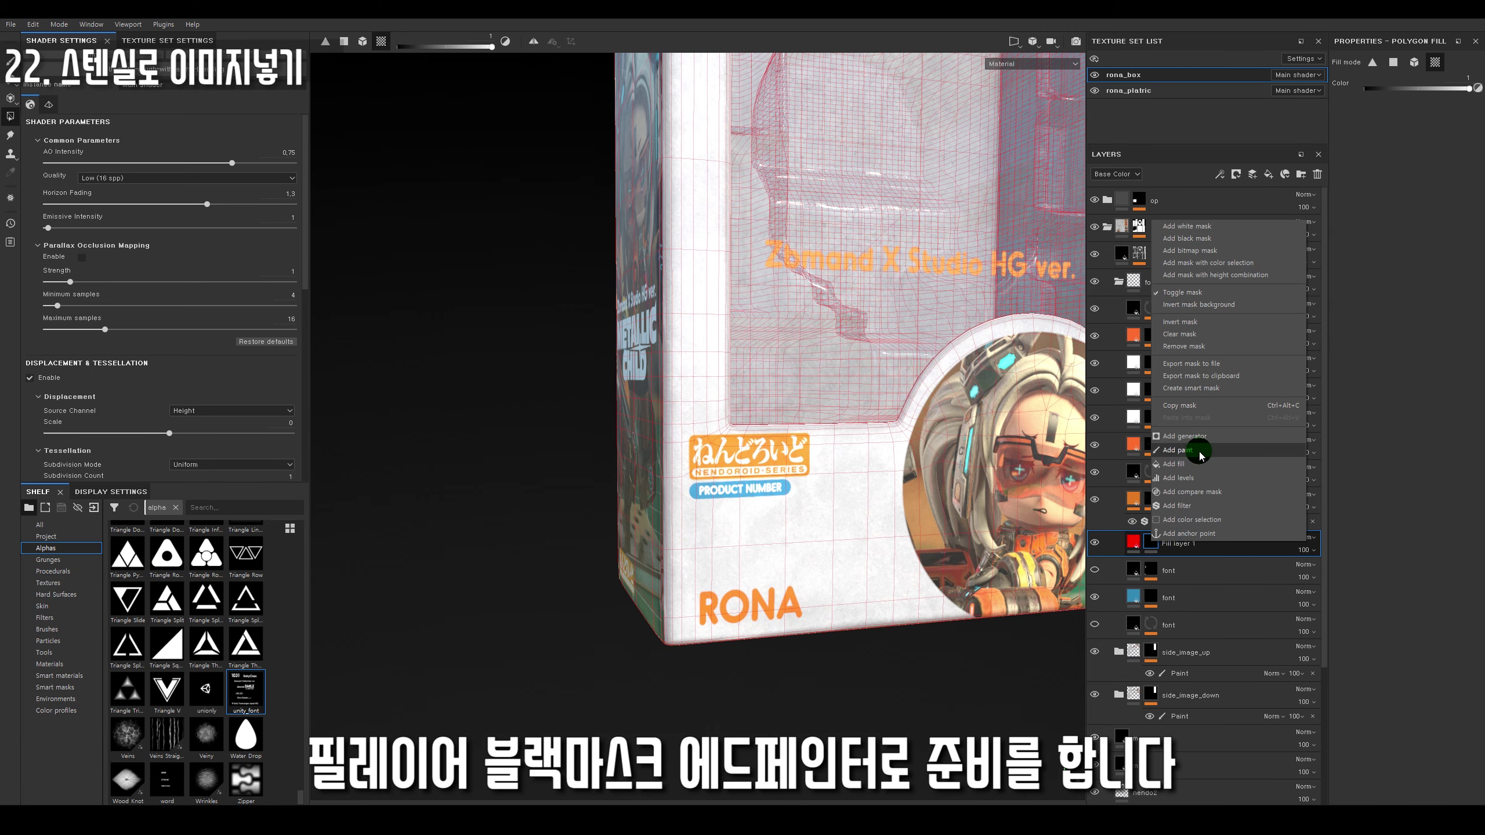
Add a paint effect to Fill layer 1's mask and switch to the Paint brush.
{"action": "left_click", "coordinate": [1178, 450]}
{"action": "right_click_drag", "start_coordinate": [839, 495], "coordinate": [812, 683], "text": "alt"}
{"action": "left_click_drag", "start_coordinate": [813, 683], "coordinate": [828, 608], "text": "alt"}
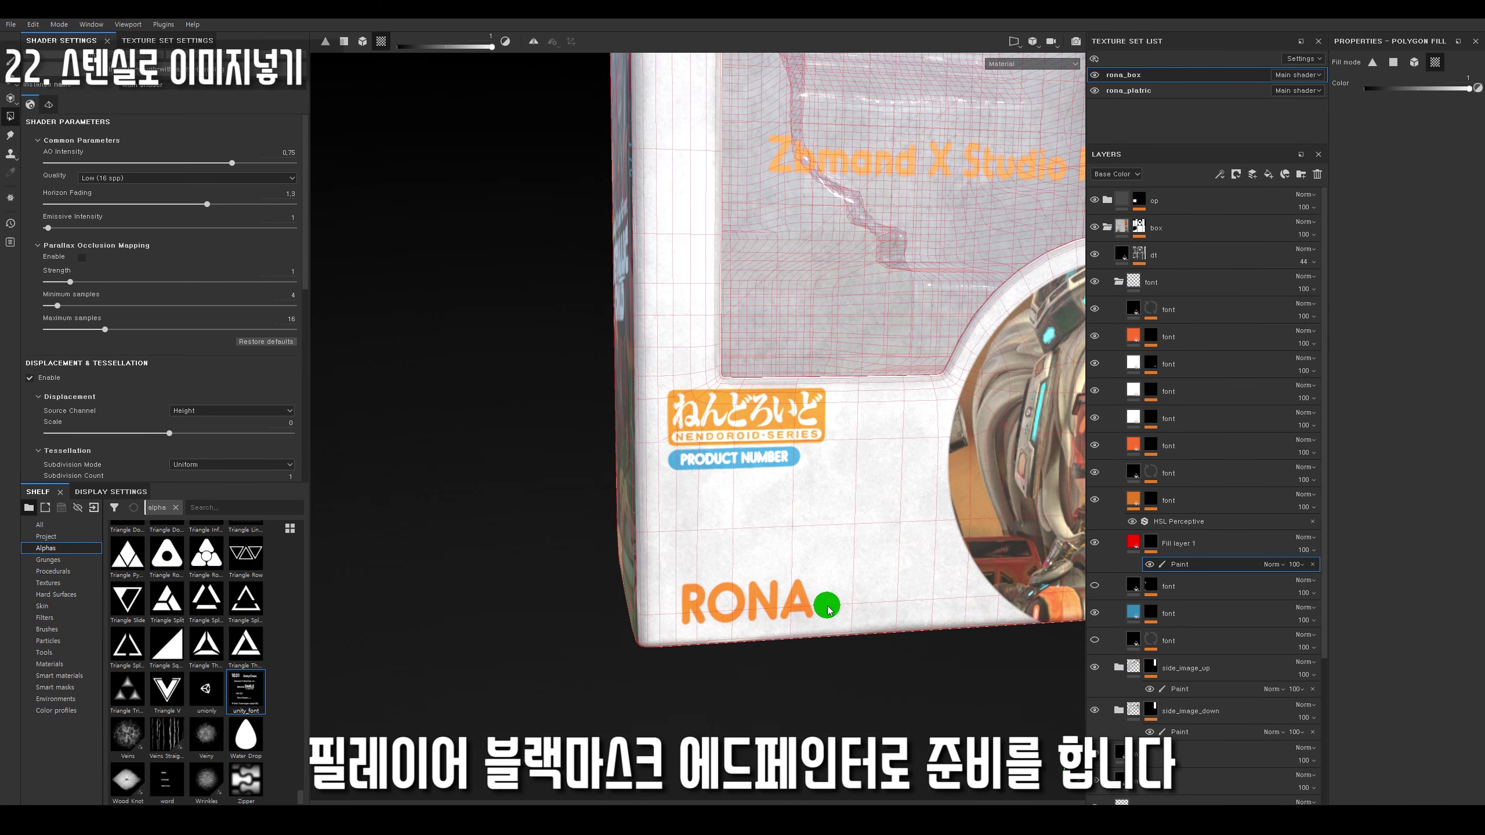
{"action": "key", "text": "1"}
{"action": "left_click_drag", "start_coordinate": [796, 467], "coordinate": [773, 557], "text": "alt"}
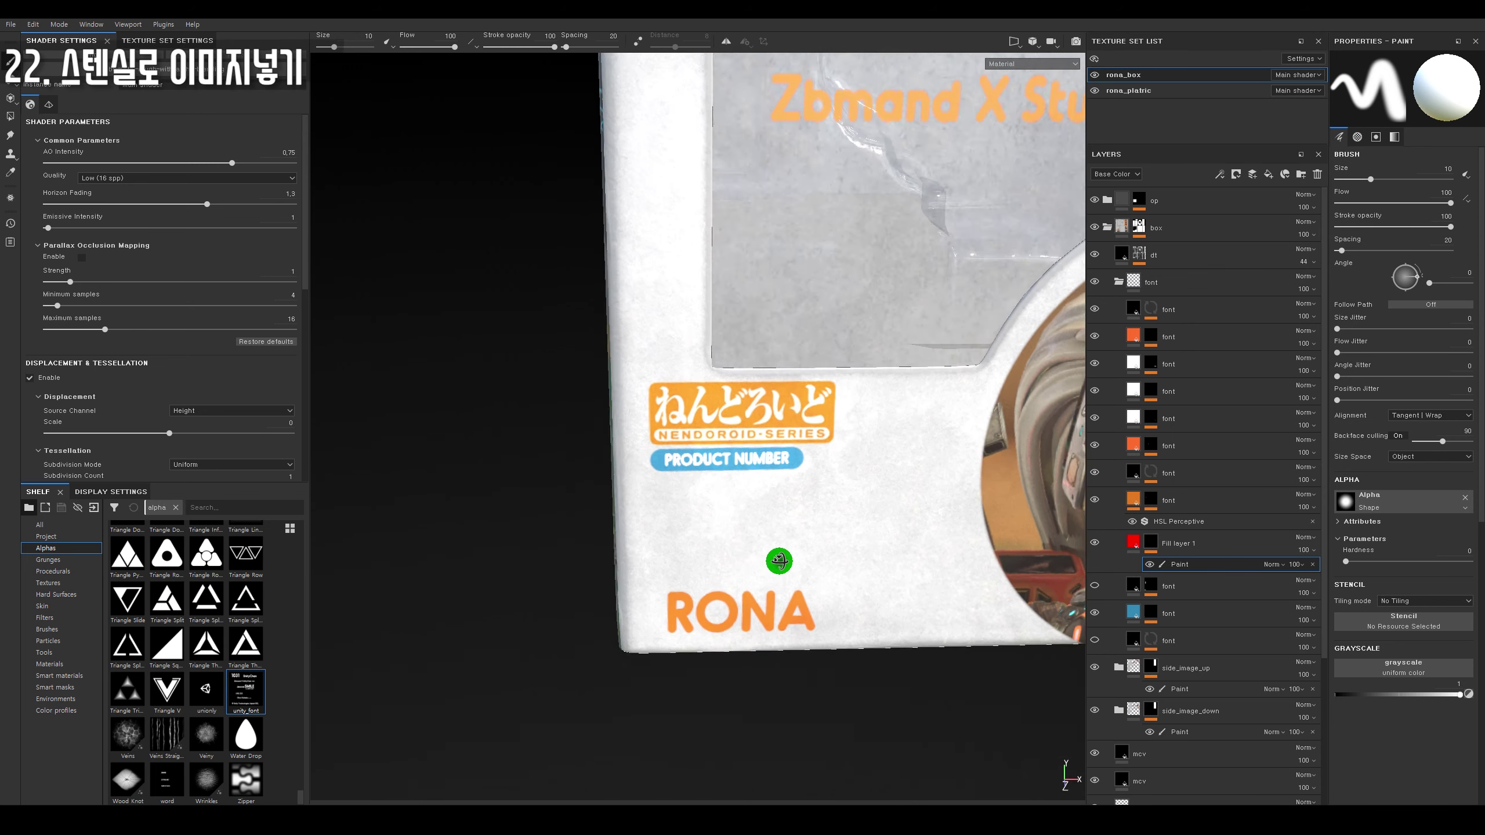
Select the paint effect and load unity_font as the brush stencil over the box.
{"action": "left_click", "coordinate": [1190, 564]}
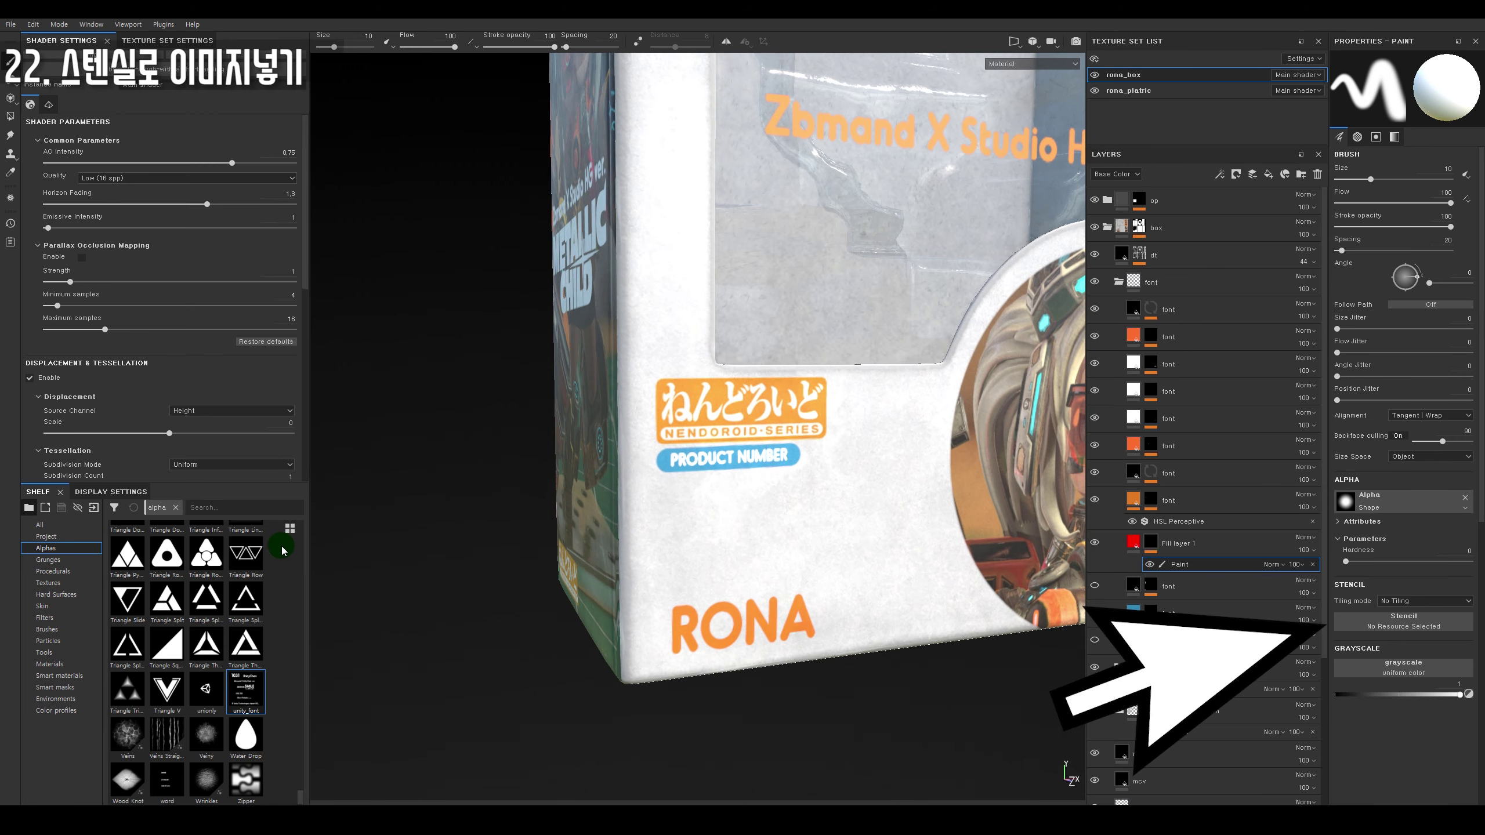
{"action": "left_click_drag", "start_coordinate": [251, 684], "coordinate": [1410, 629]}
{"action": "mouse_move", "coordinate": [911, 388]}
{"action": "left_mouse_down", "text": "alt"}
{"action": "mouse_move", "coordinate": [903, 437]}
{"action": "mouse_move", "coordinate": [784, 361]}
{"action": "mouse_move", "coordinate": [856, 425]}
{"action": "left_mouse_up", "text": "alt"}
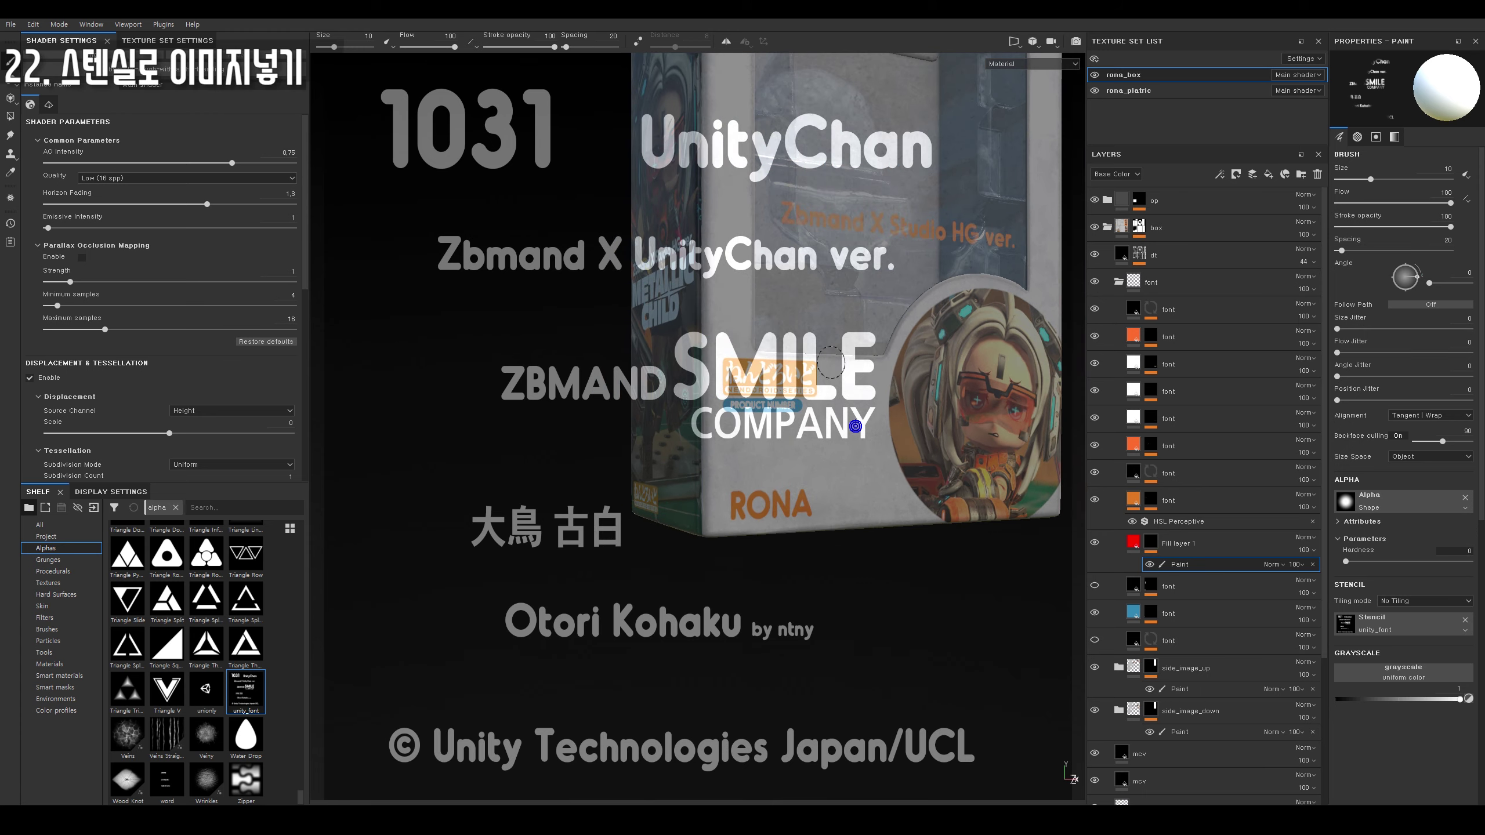
{"action": "key", "text": "F1"}
{"action": "key", "text": "F2"}
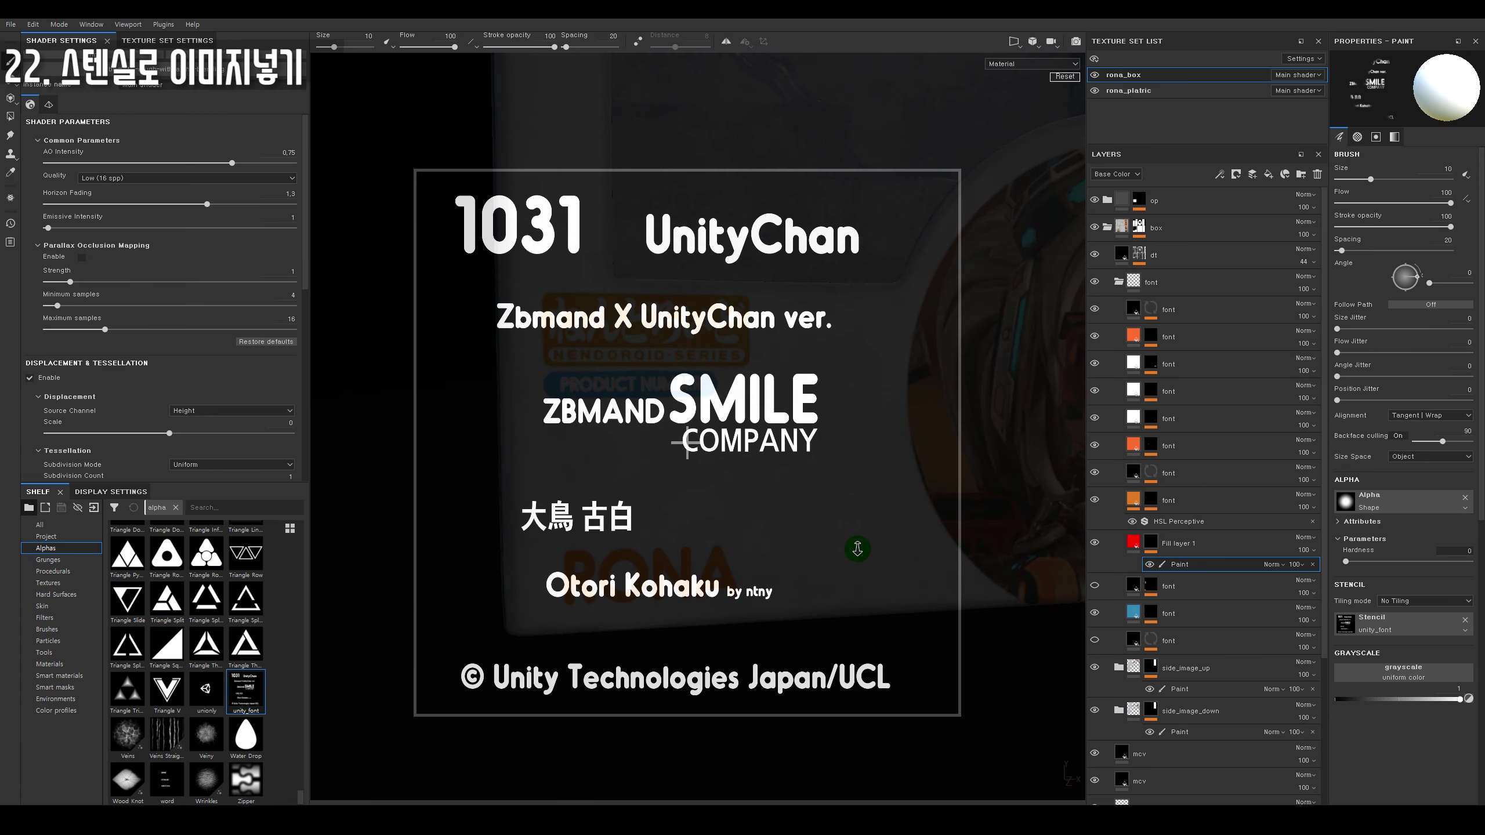
Scale, rotate and place the unity_font stencil so 1031 sits under PRODUCT NUMBER.
{"action": "mouse_move", "coordinate": [856, 537]}
{"action": "right_mouse_down"}
{"action": "mouse_move", "coordinate": [894, 531]}
{"action": "mouse_move", "coordinate": [835, 507]}
{"action": "right_mouse_up"}
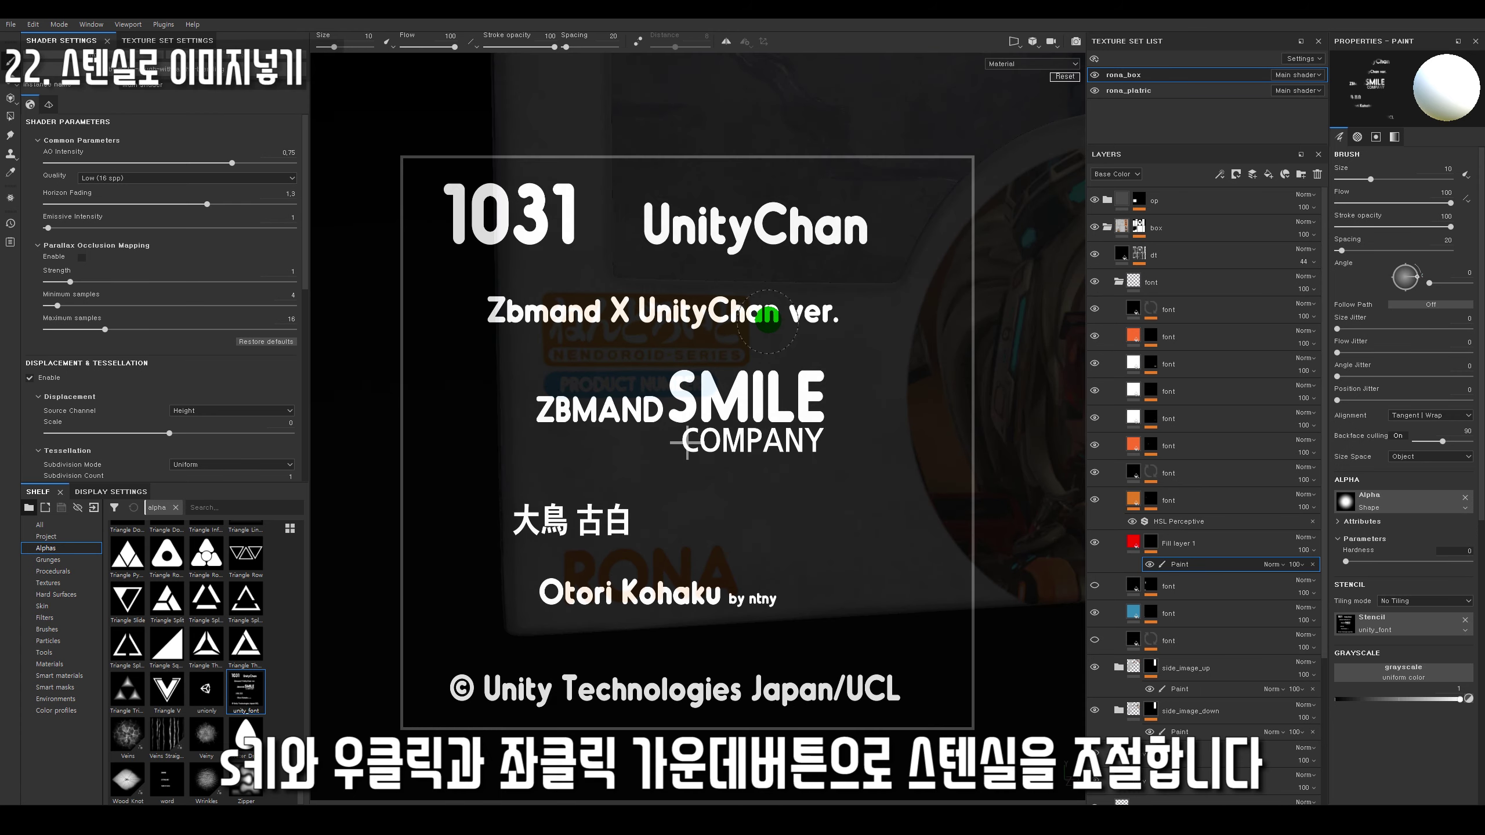
{"action": "mouse_move", "coordinate": [845, 229]}
{"action": "left_mouse_down"}
{"action": "mouse_move", "coordinate": [600, 198]}
{"action": "mouse_move", "coordinate": [807, 193]}
{"action": "left_mouse_up"}
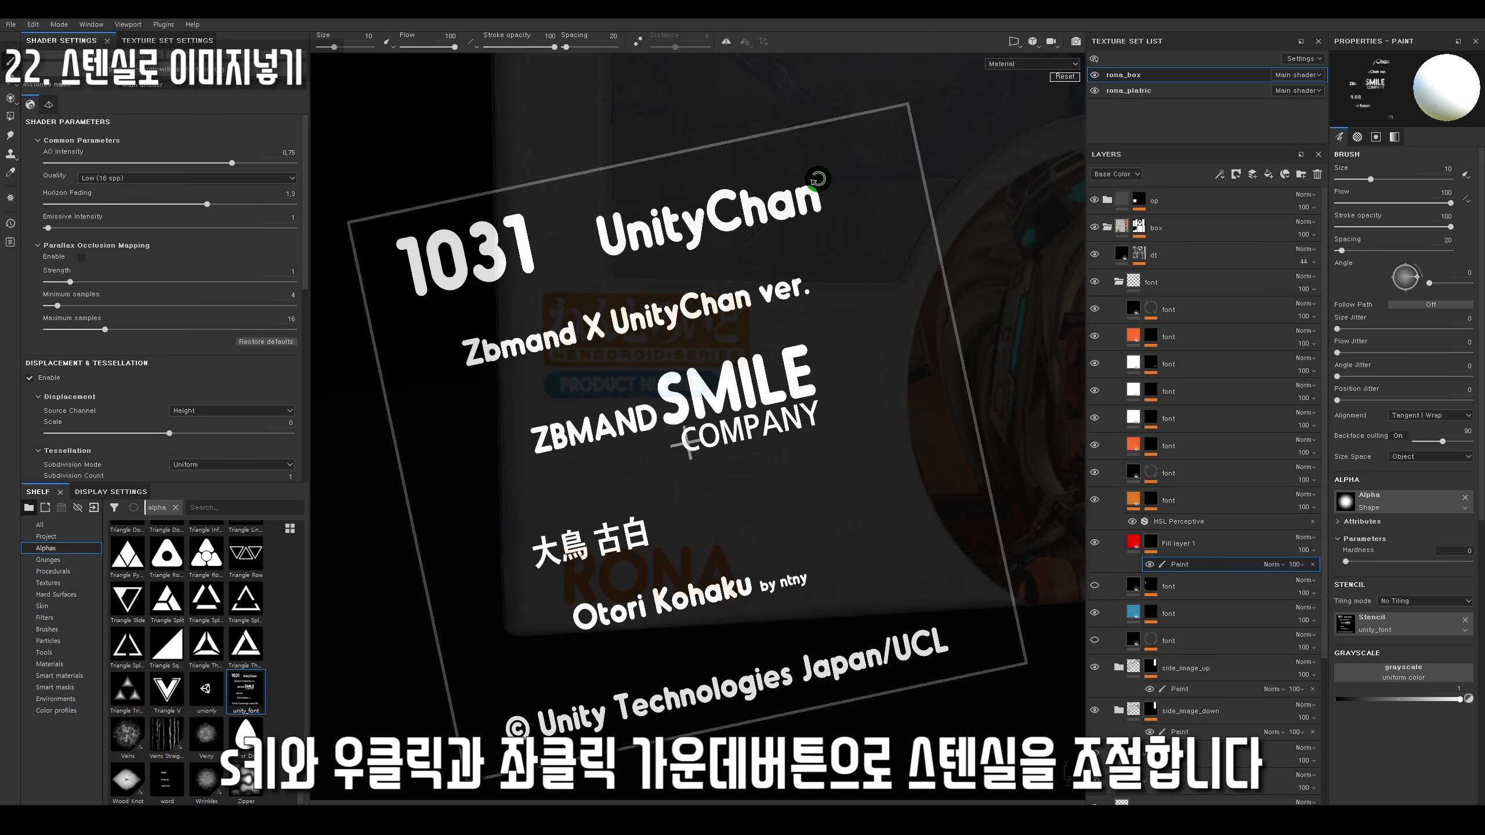
{"action": "right_click_drag", "start_coordinate": [807, 194], "coordinate": [901, 591]}
{"action": "middle_click_drag", "start_coordinate": [901, 591], "coordinate": [868, 516]}
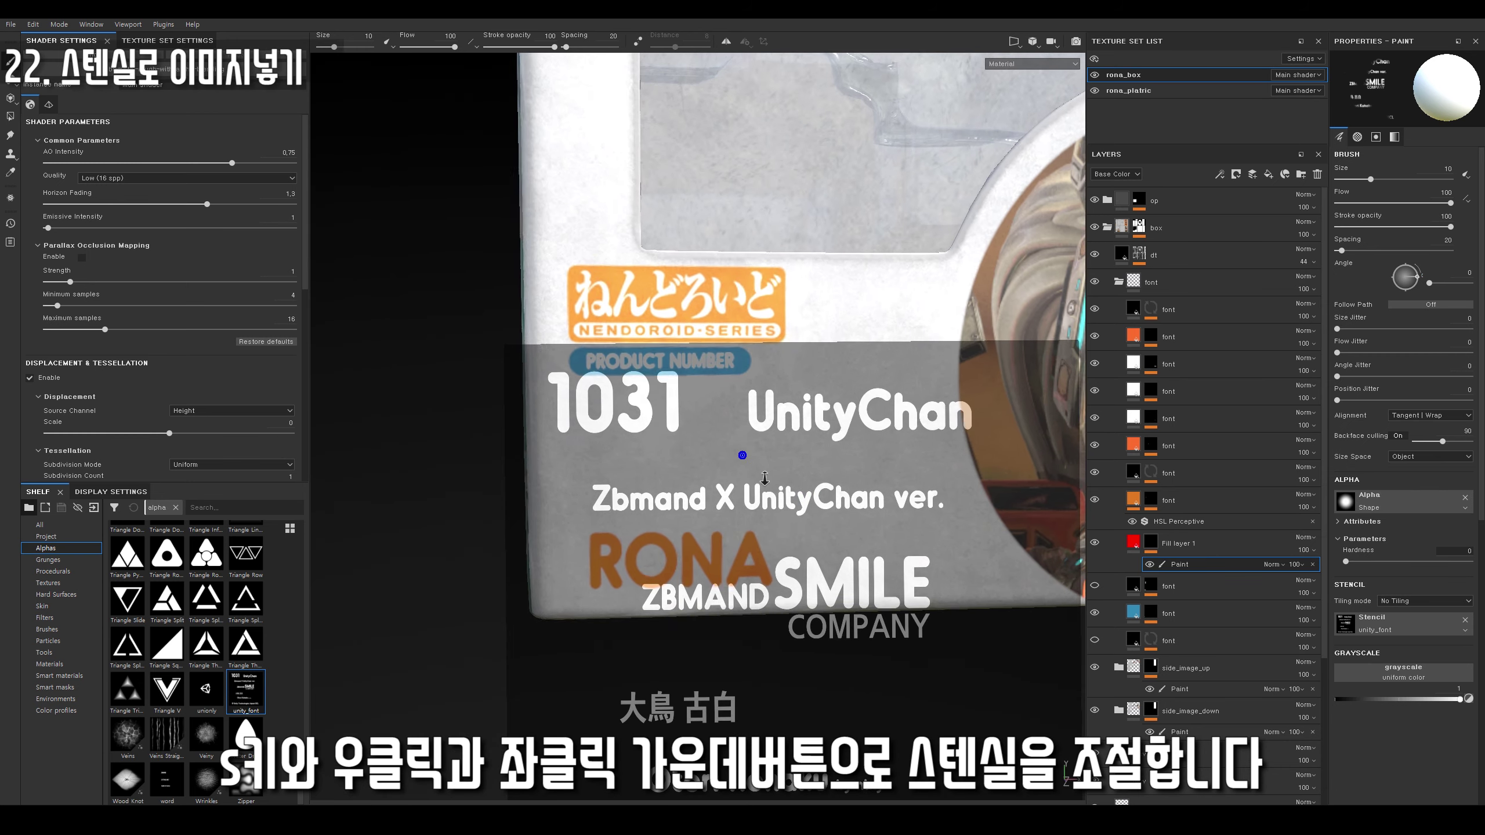
{"action": "right_click_drag", "start_coordinate": [868, 515], "coordinate": [762, 504]}
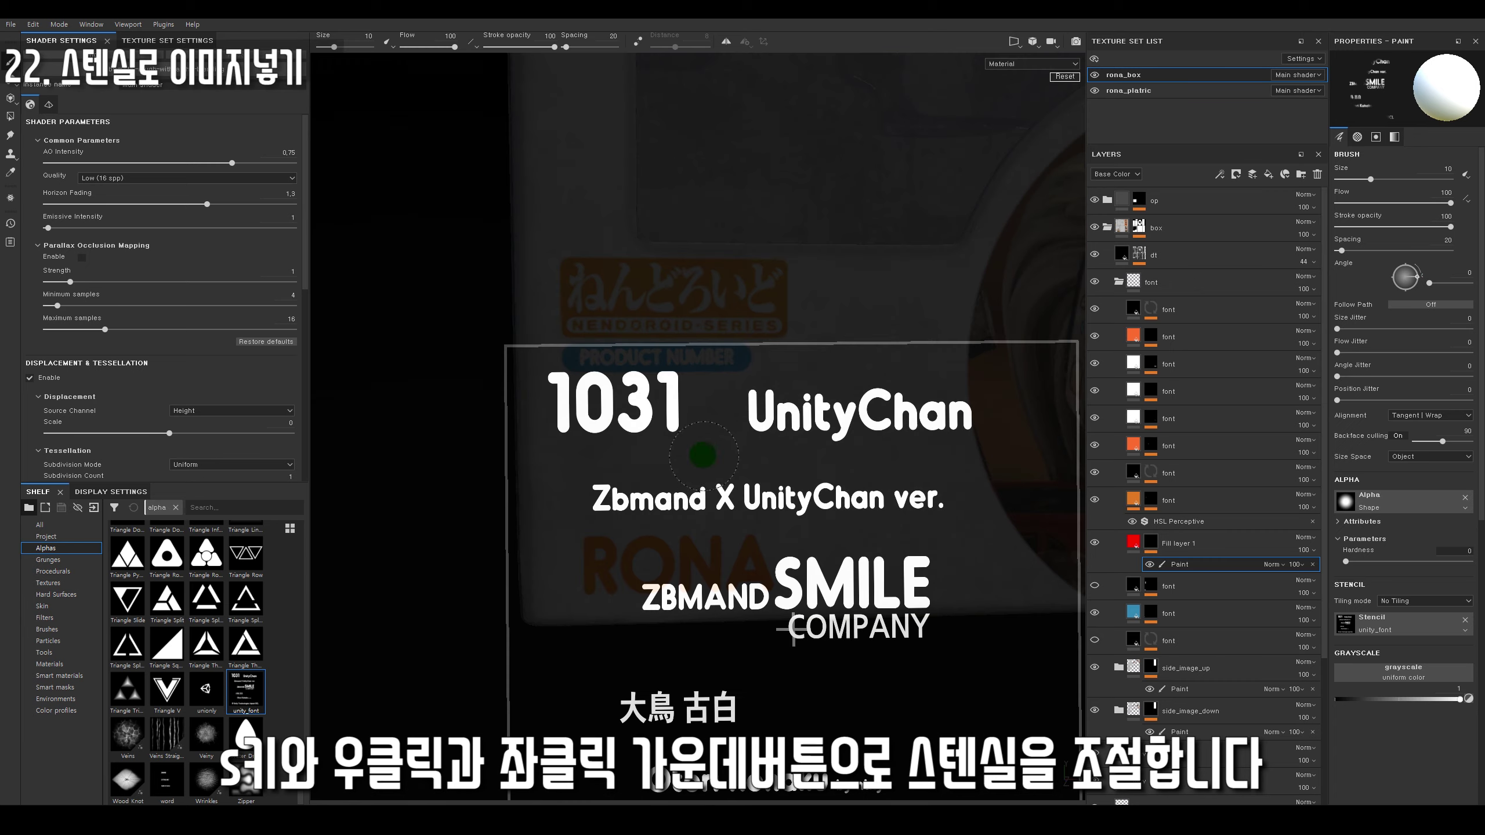
{"action": "middle_click_drag", "start_coordinate": [763, 505], "coordinate": [901, 616]}
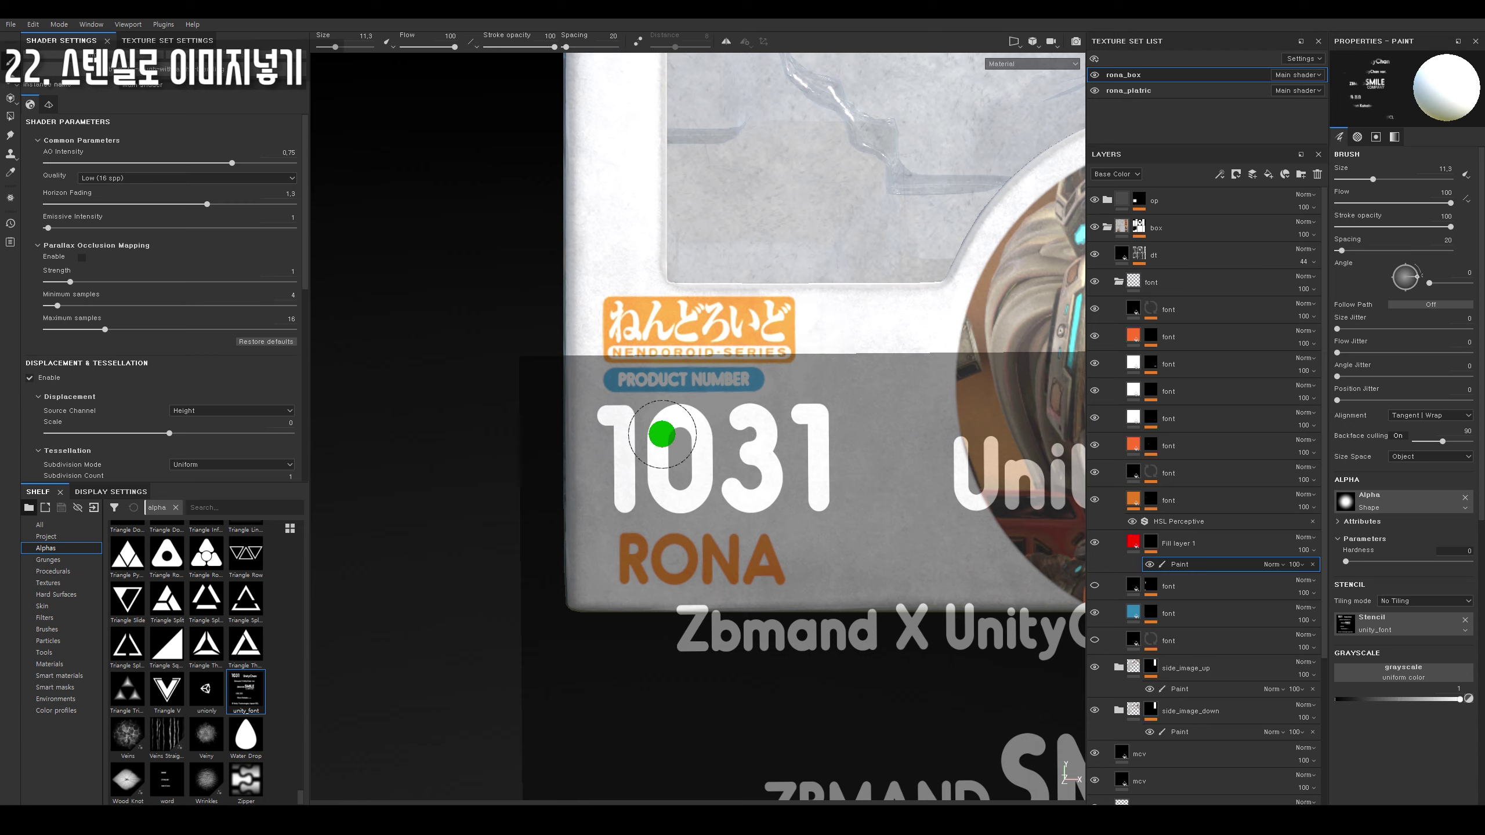
Enlarge the brush to 12.68 with full white and paint the top of 1031 red.
{"action": "key", "text": "bracketright"}
{"action": "left_click", "coordinate": [1455, 710]}
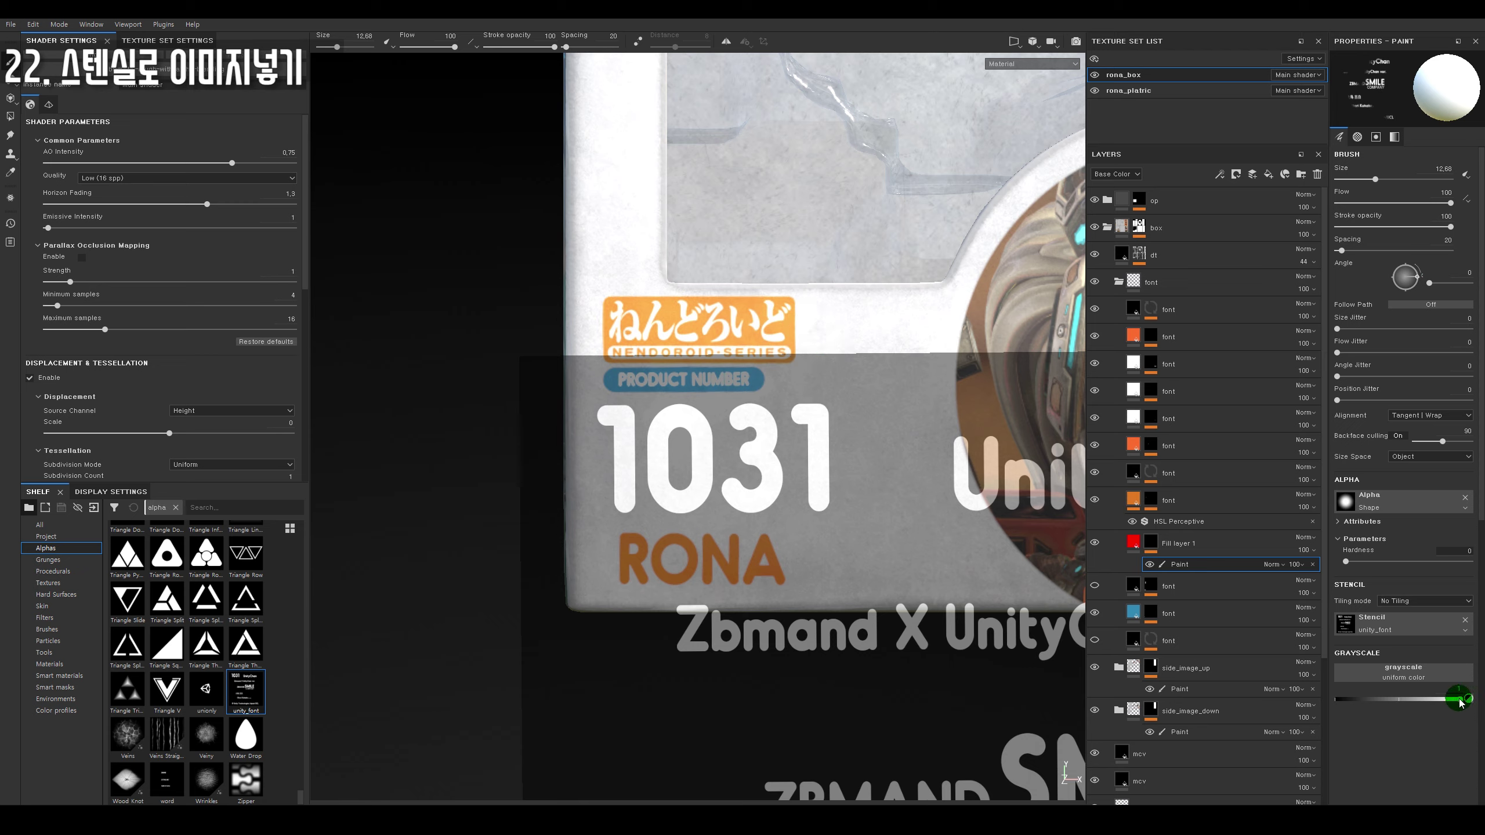
{"action": "left_click", "coordinate": [1195, 616]}
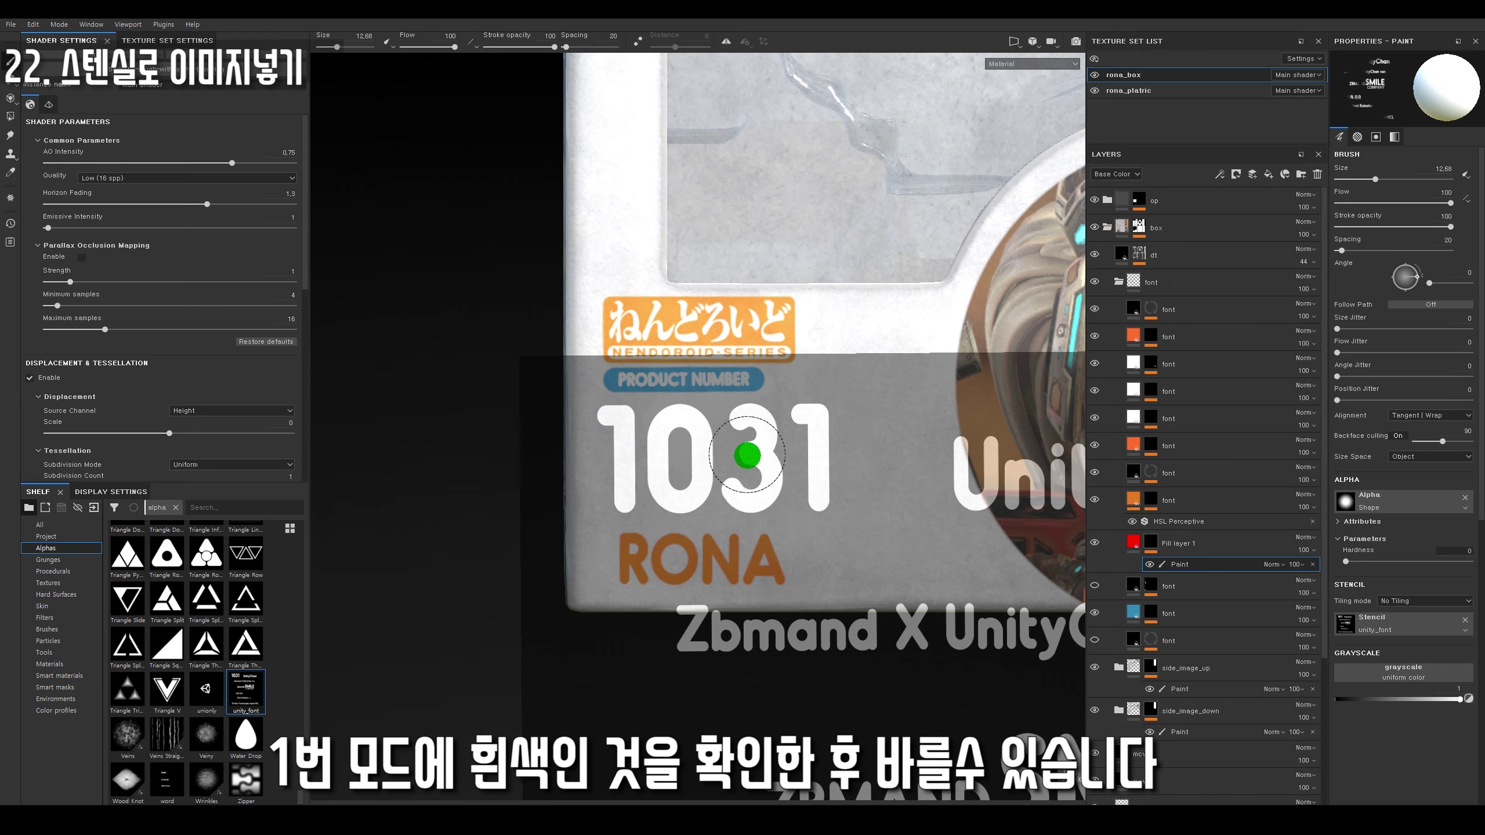
{"action": "left_click", "coordinate": [740, 447]}
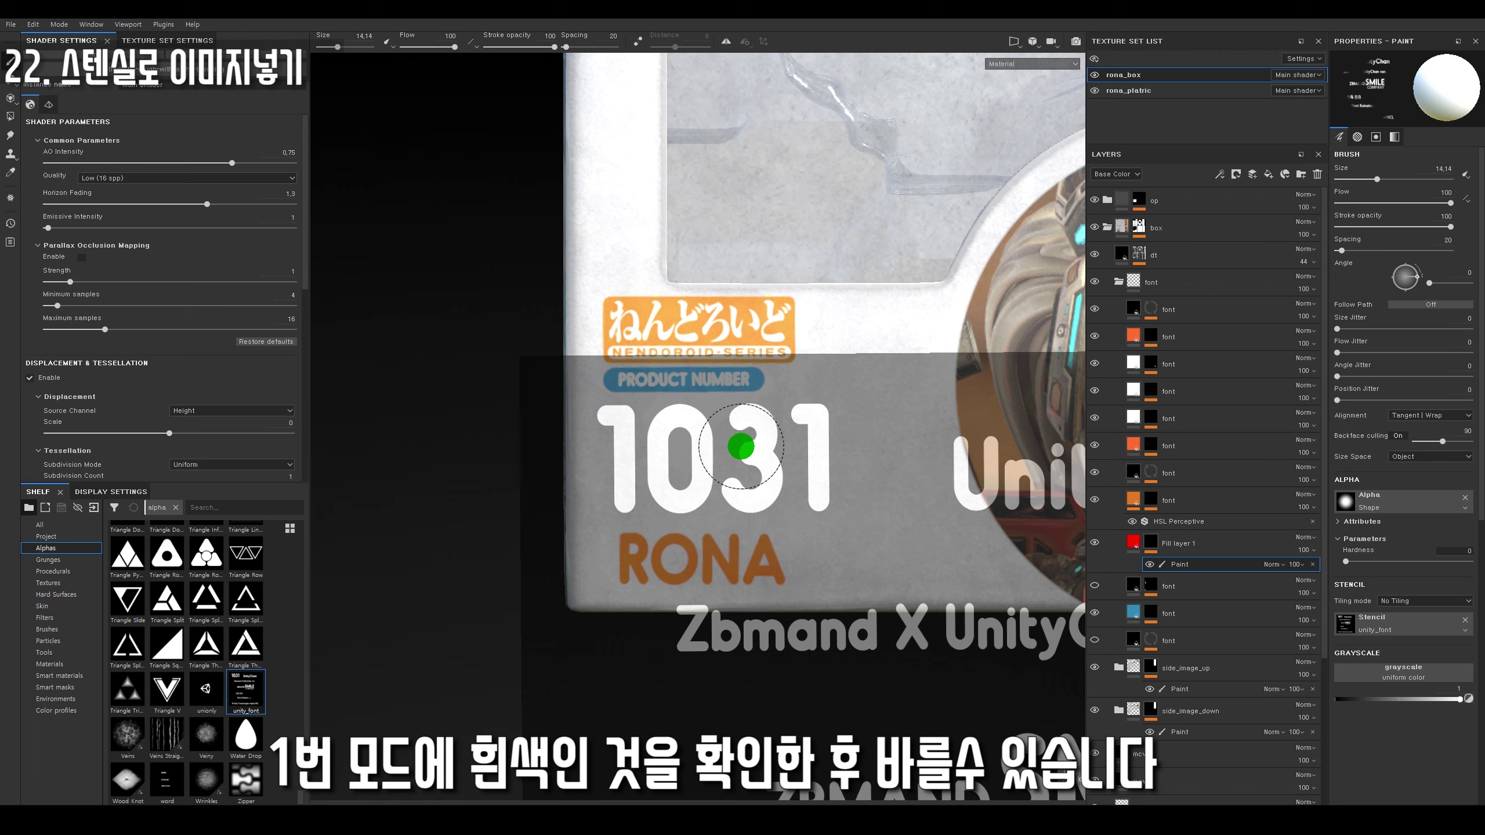
{"action": "left_click", "coordinate": [741, 448]}
{"action": "left_click_drag", "start_coordinate": [613, 424], "coordinate": [642, 428]}
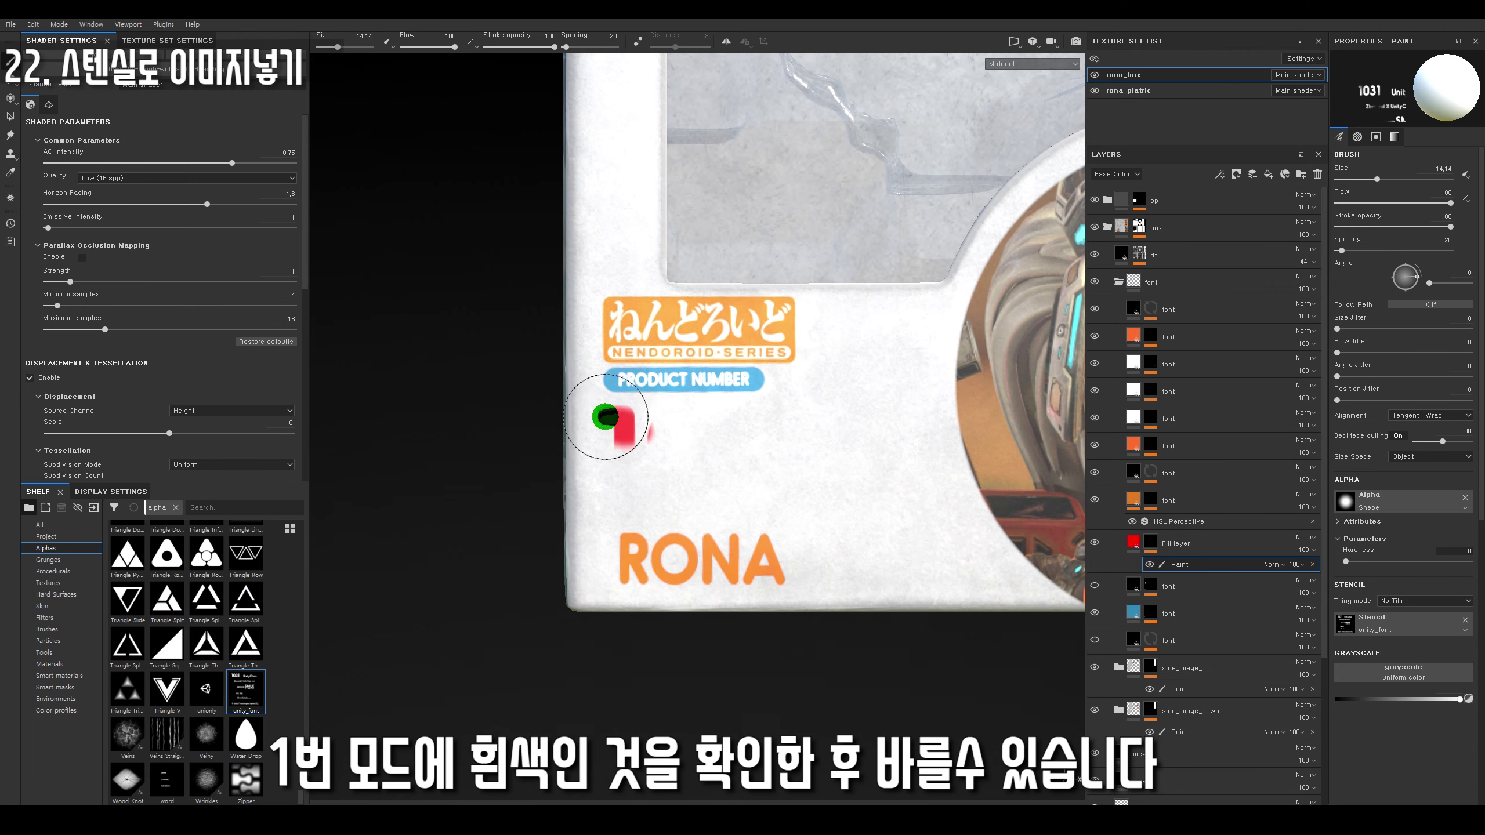
{"action": "key", "text": "s"}
{"action": "key", "text": "s"}
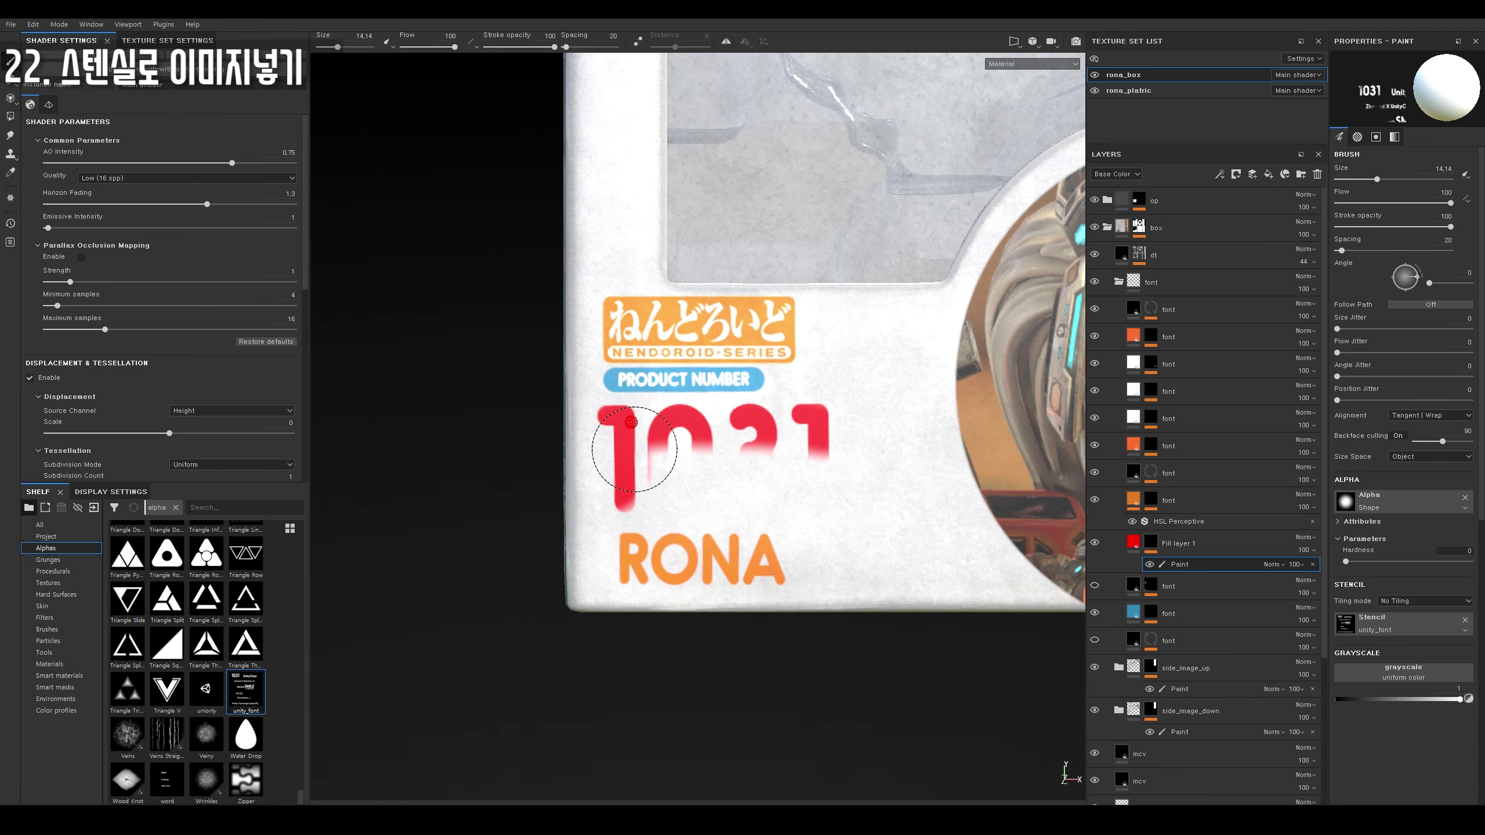
{"action": "key", "text": "s"}
Remove the brush's soft alpha and paint the rest of the 1031 digits red.
{"action": "left_click", "coordinate": [1347, 503]}
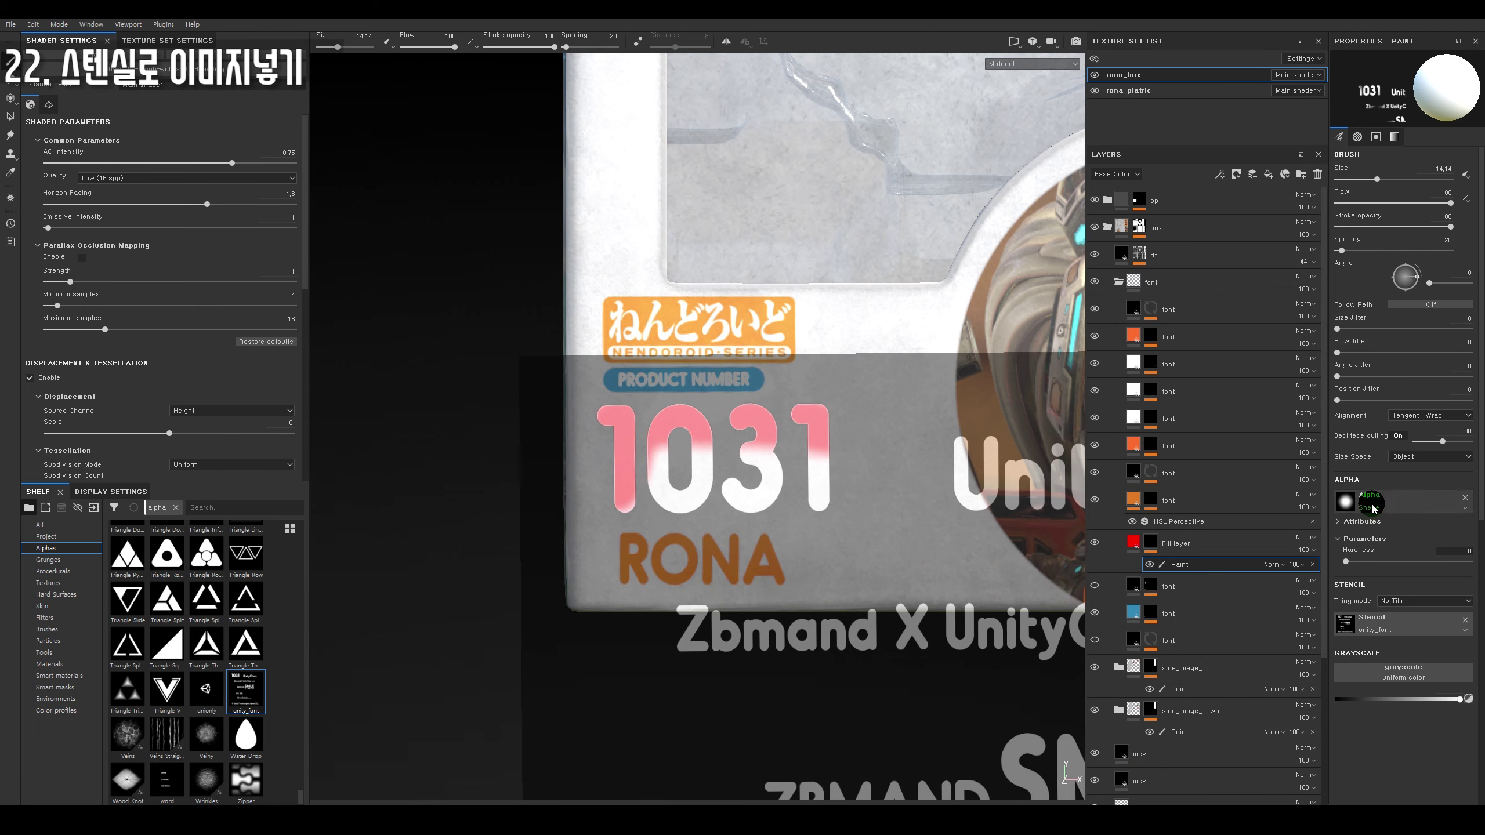
{"action": "left_click", "coordinate": [1466, 498]}
{"action": "mouse_move", "coordinate": [813, 431]}
{"action": "left_mouse_down"}
{"action": "mouse_move", "coordinate": [659, 439]}
{"action": "mouse_move", "coordinate": [606, 468]}
{"action": "mouse_move", "coordinate": [772, 474]}
{"action": "mouse_move", "coordinate": [620, 491]}
{"action": "left_mouse_up"}
{"action": "key", "text": "s"}
Change Fill layer 1's base colour from red to a bright cyan for 1031.
{"action": "left_click", "coordinate": [1167, 547]}
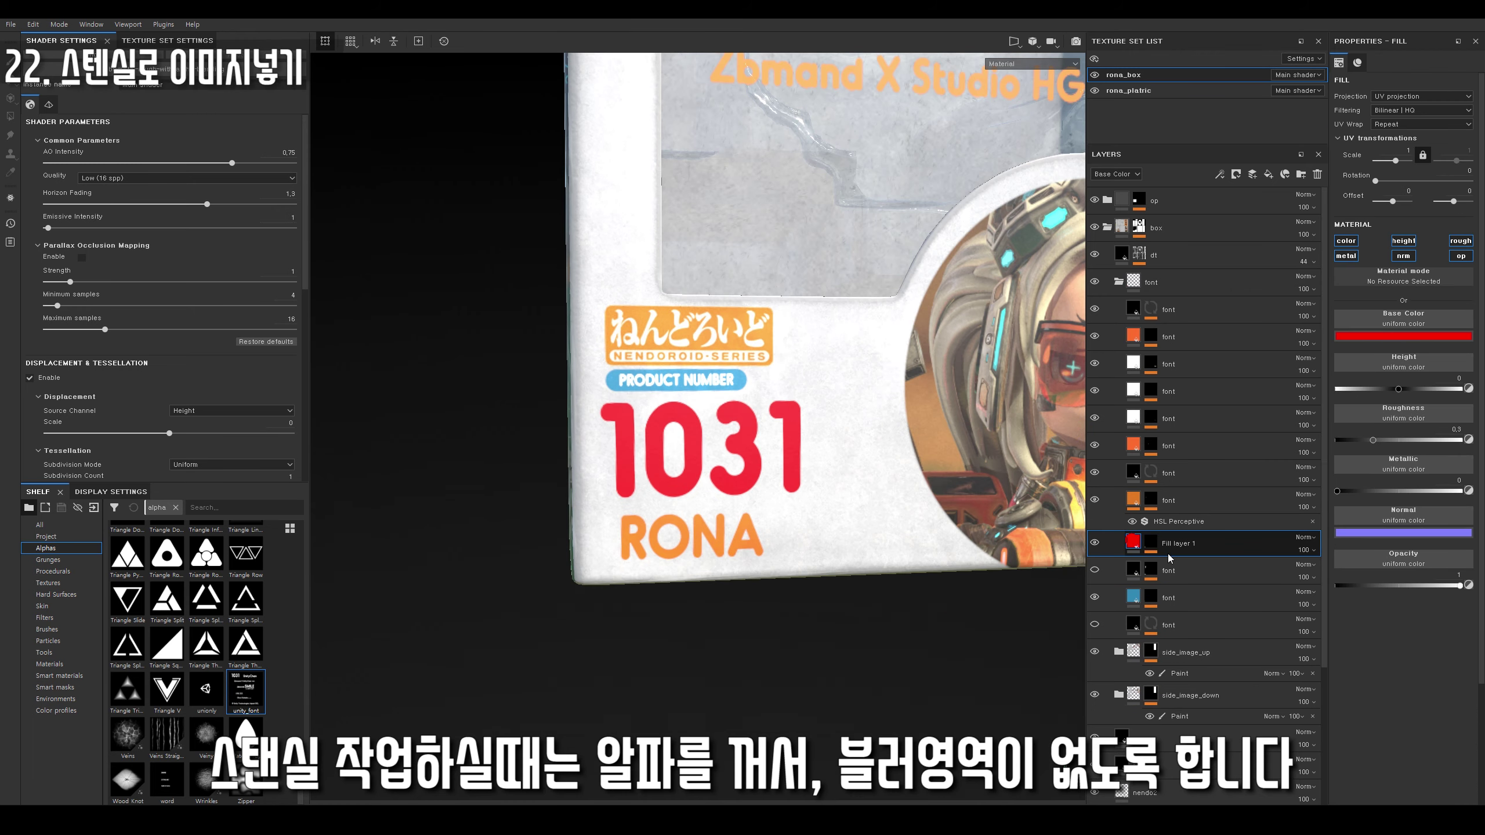
{"action": "left_click", "coordinate": [1419, 342]}
{"action": "left_click", "coordinate": [1382, 435]}
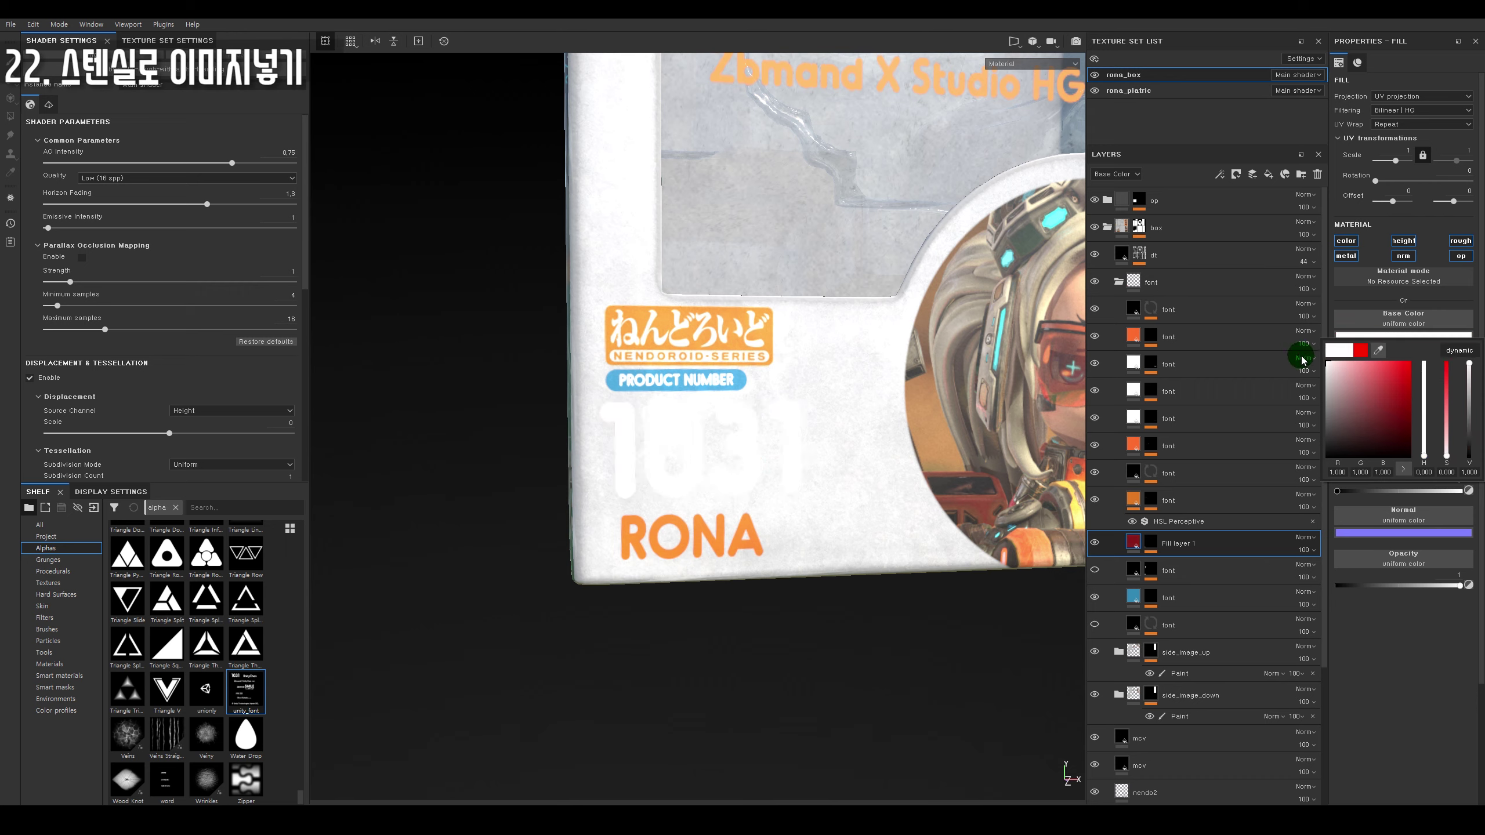
{"action": "mouse_move", "coordinate": [1383, 438]}
{"action": "left_mouse_down"}
{"action": "mouse_move", "coordinate": [1425, 411]}
{"action": "mouse_move", "coordinate": [1409, 369]}
{"action": "left_mouse_up"}
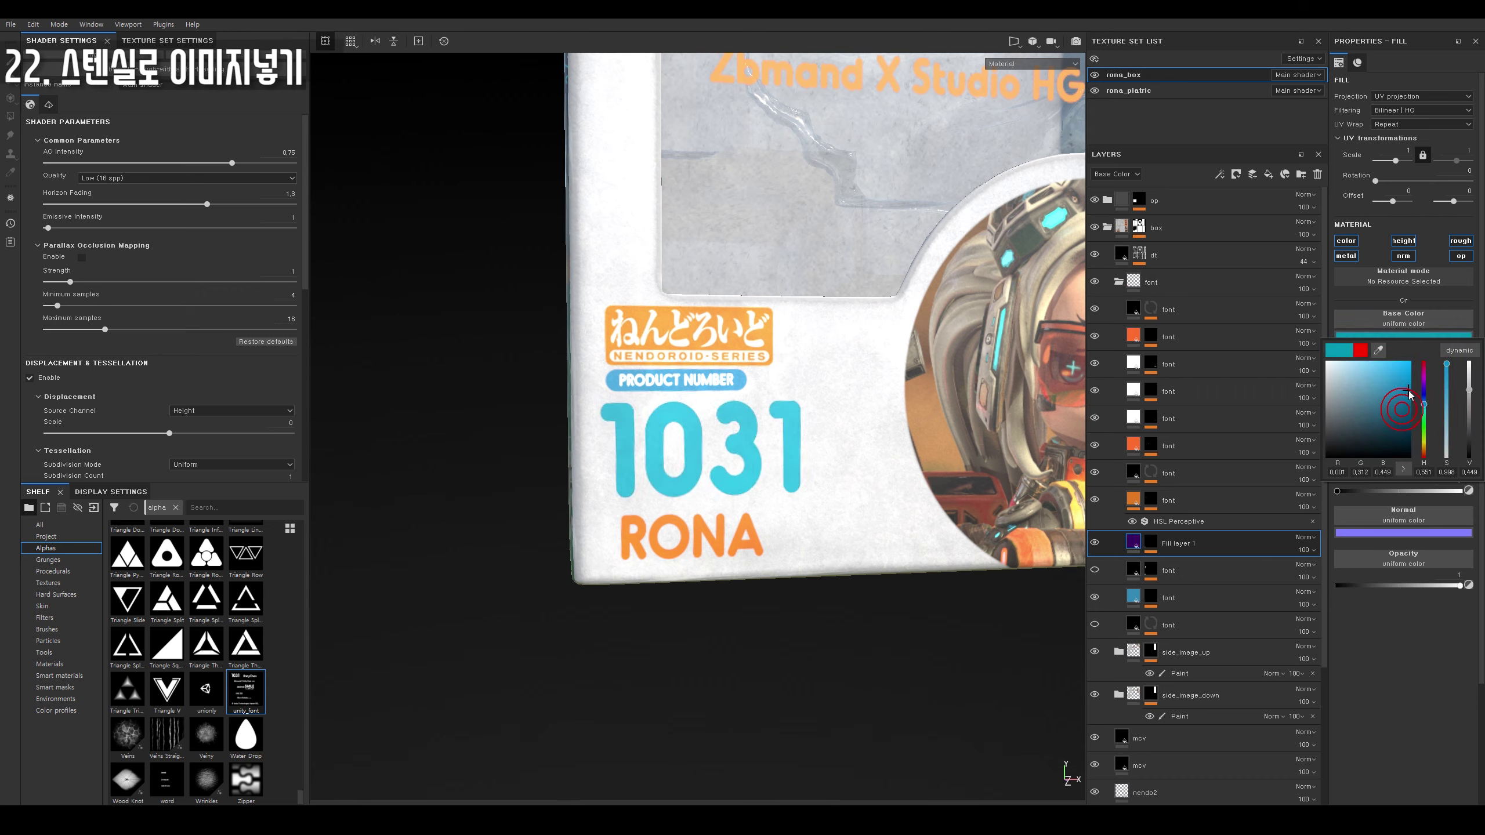
{"action": "mouse_move", "coordinate": [702, 264]}
{"action": "left_mouse_down", "text": "alt"}
{"action": "mouse_move", "coordinate": [817, 267]}
{"action": "mouse_move", "coordinate": [885, 340]}
{"action": "left_mouse_up", "text": "alt"}
{"action": "scroll", "coordinate": [817, 267], "scroll_direction": "down", "scroll_amount": 3}
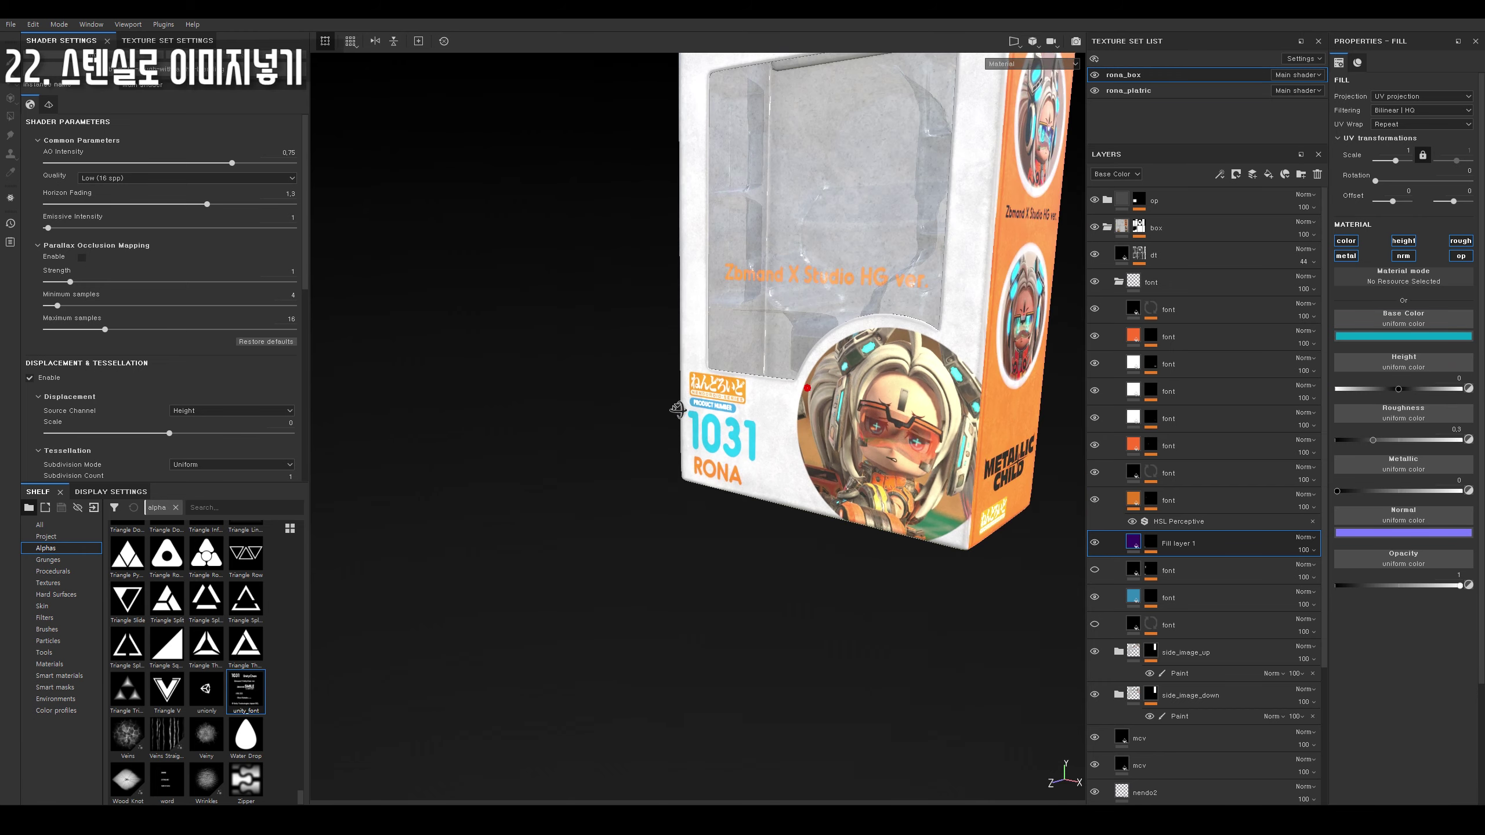
{"action": "scroll", "coordinate": [971, 482], "scroll_direction": "up", "scroll_amount": 5}
Darken 1031 to blue, add a new fill layer and hide the original 1031 layer.
{"action": "left_click", "coordinate": [1394, 337]}
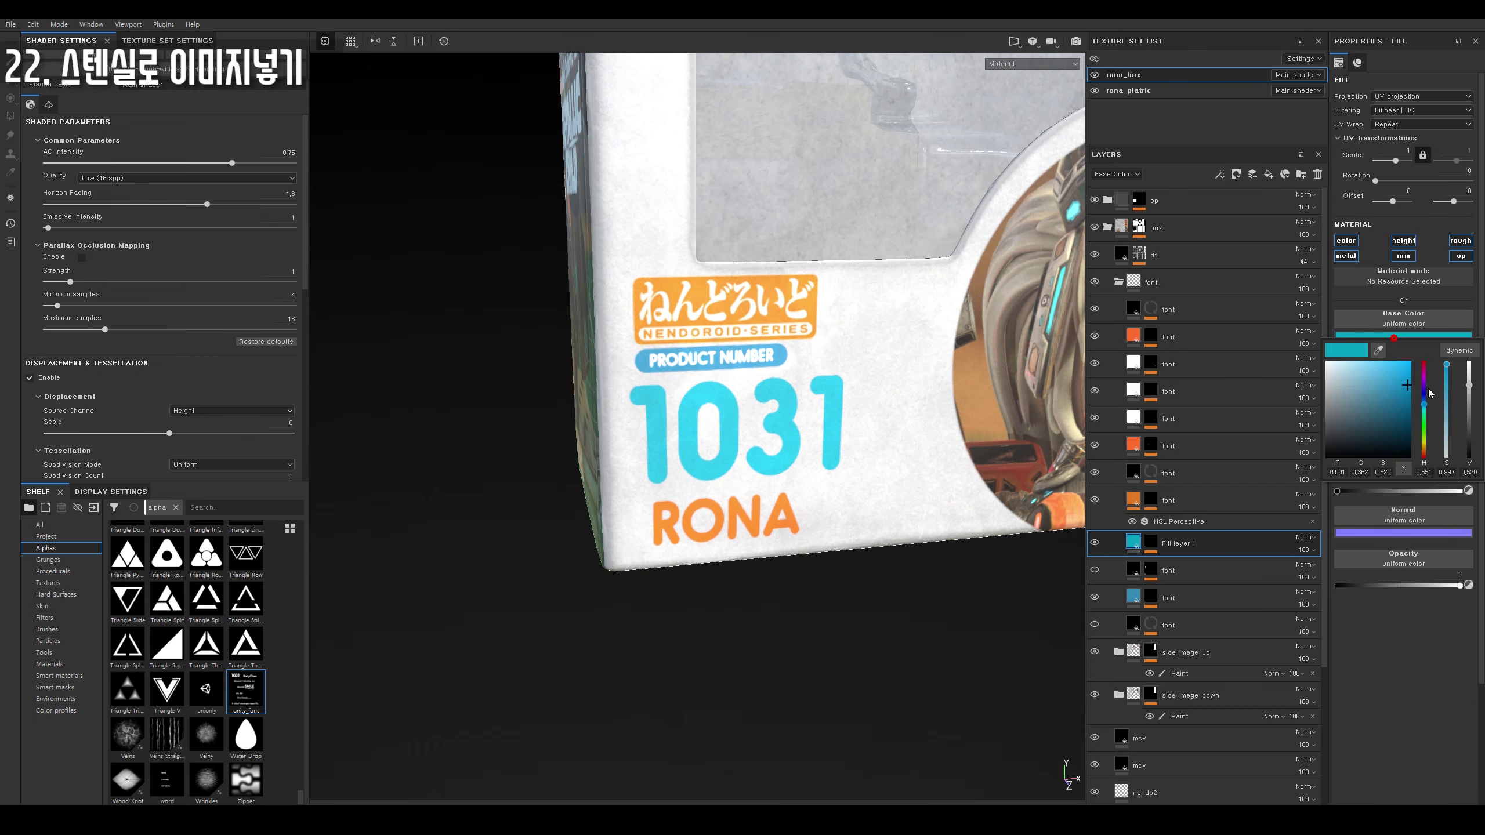
{"action": "left_click_drag", "start_coordinate": [1407, 389], "coordinate": [1413, 401]}
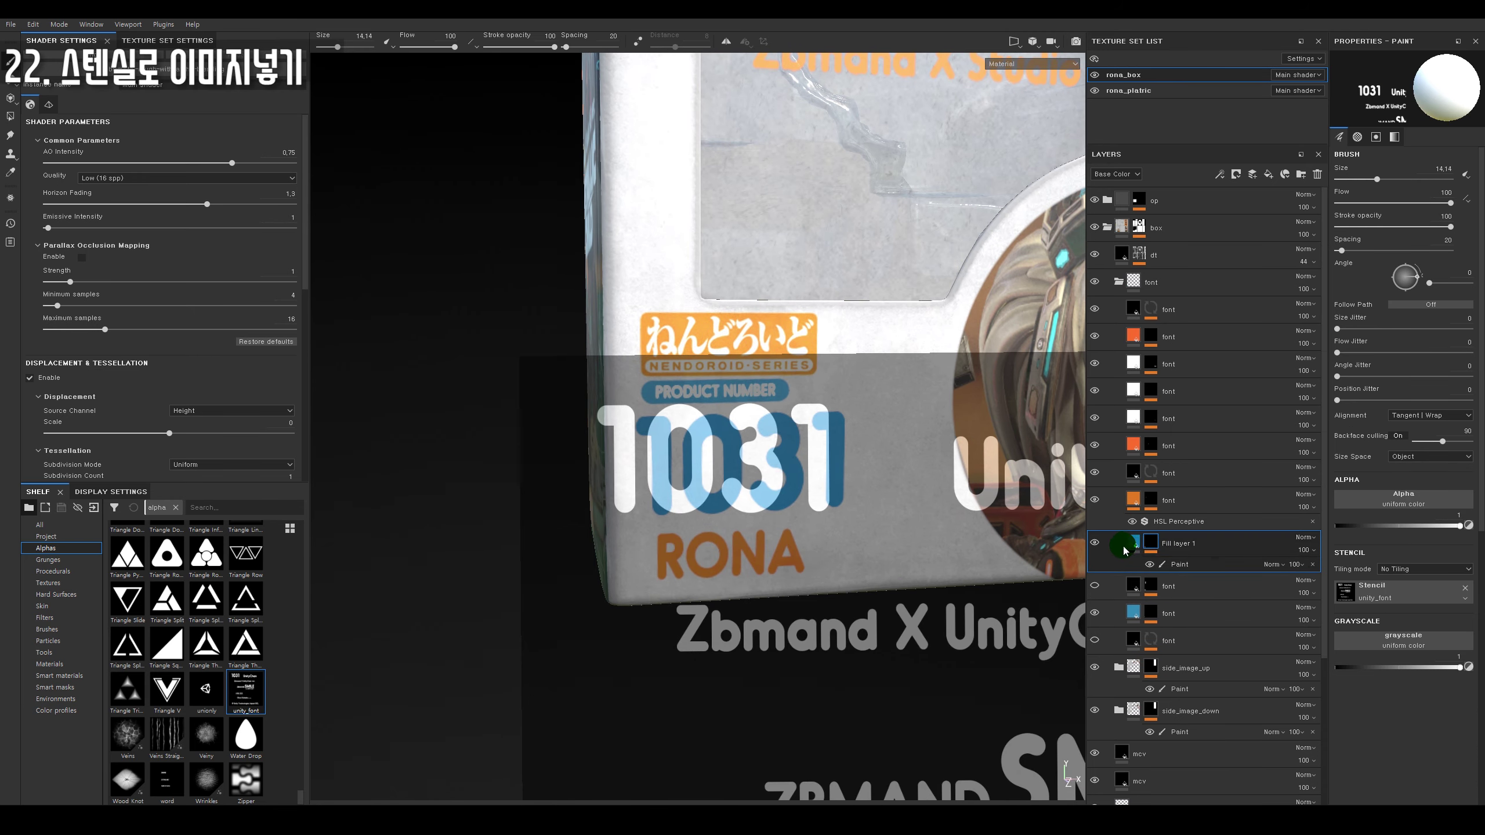
{"action": "left_click", "coordinate": [1123, 545]}
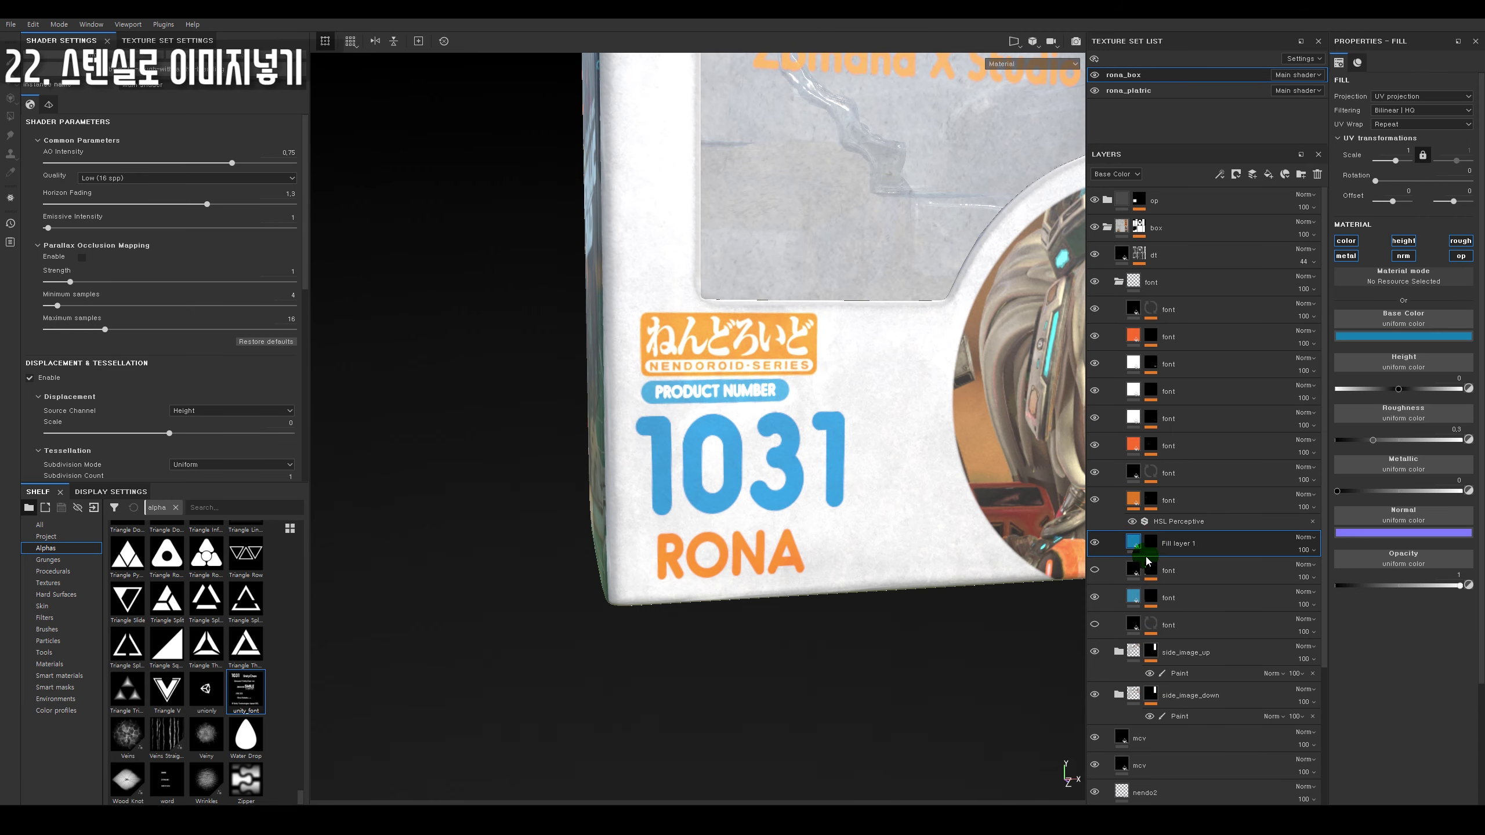
{"action": "left_click", "coordinate": [1095, 570]}
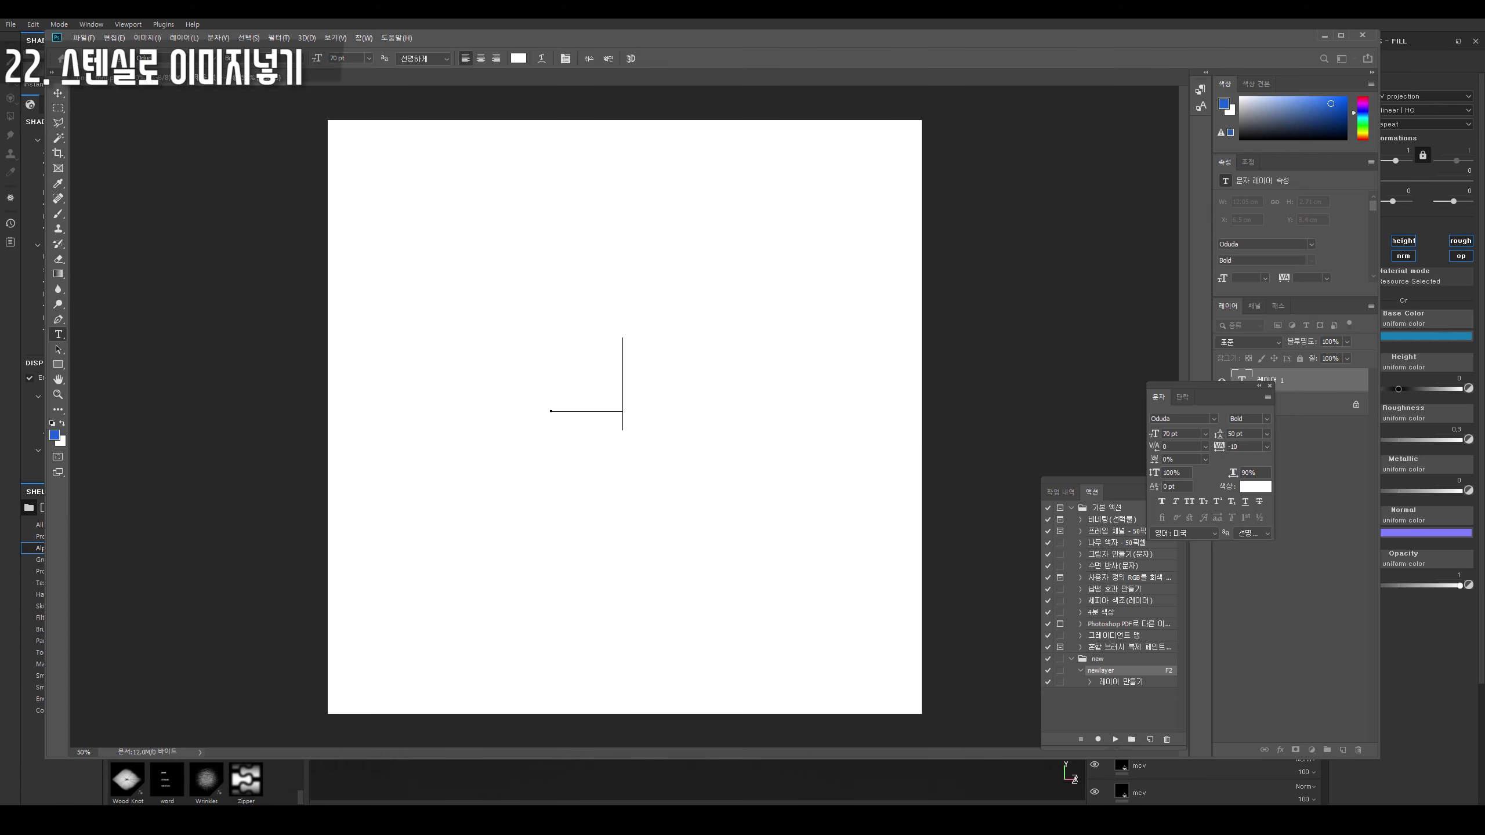
Create white 1031 text and delete the unlocked background layer for transparency.
{"action": "type", "text": "TEXT"}
{"action": "key", "text": "ctrl+Return"}
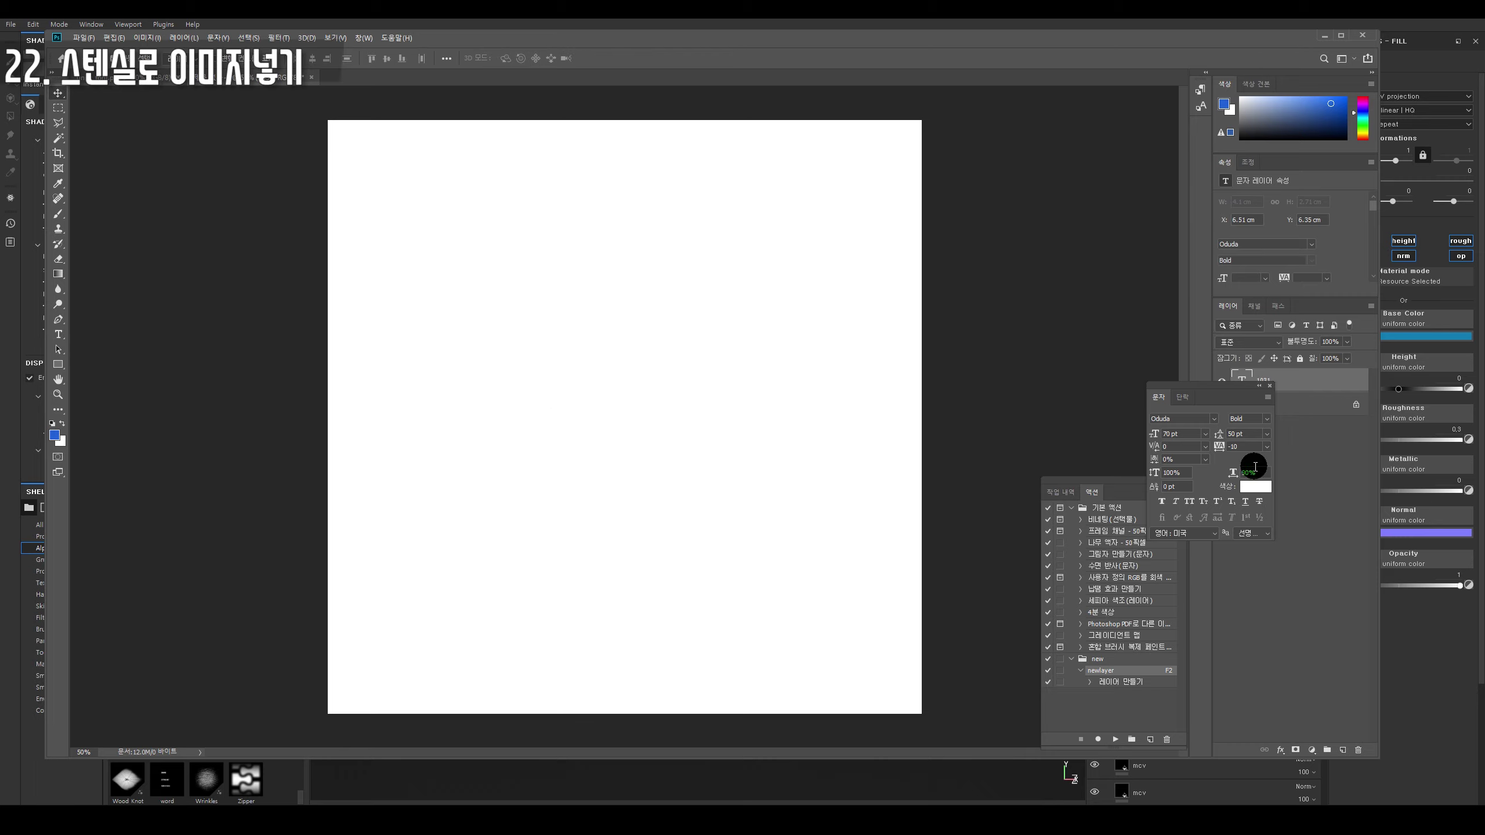
{"action": "double_click", "coordinate": [1302, 402]}
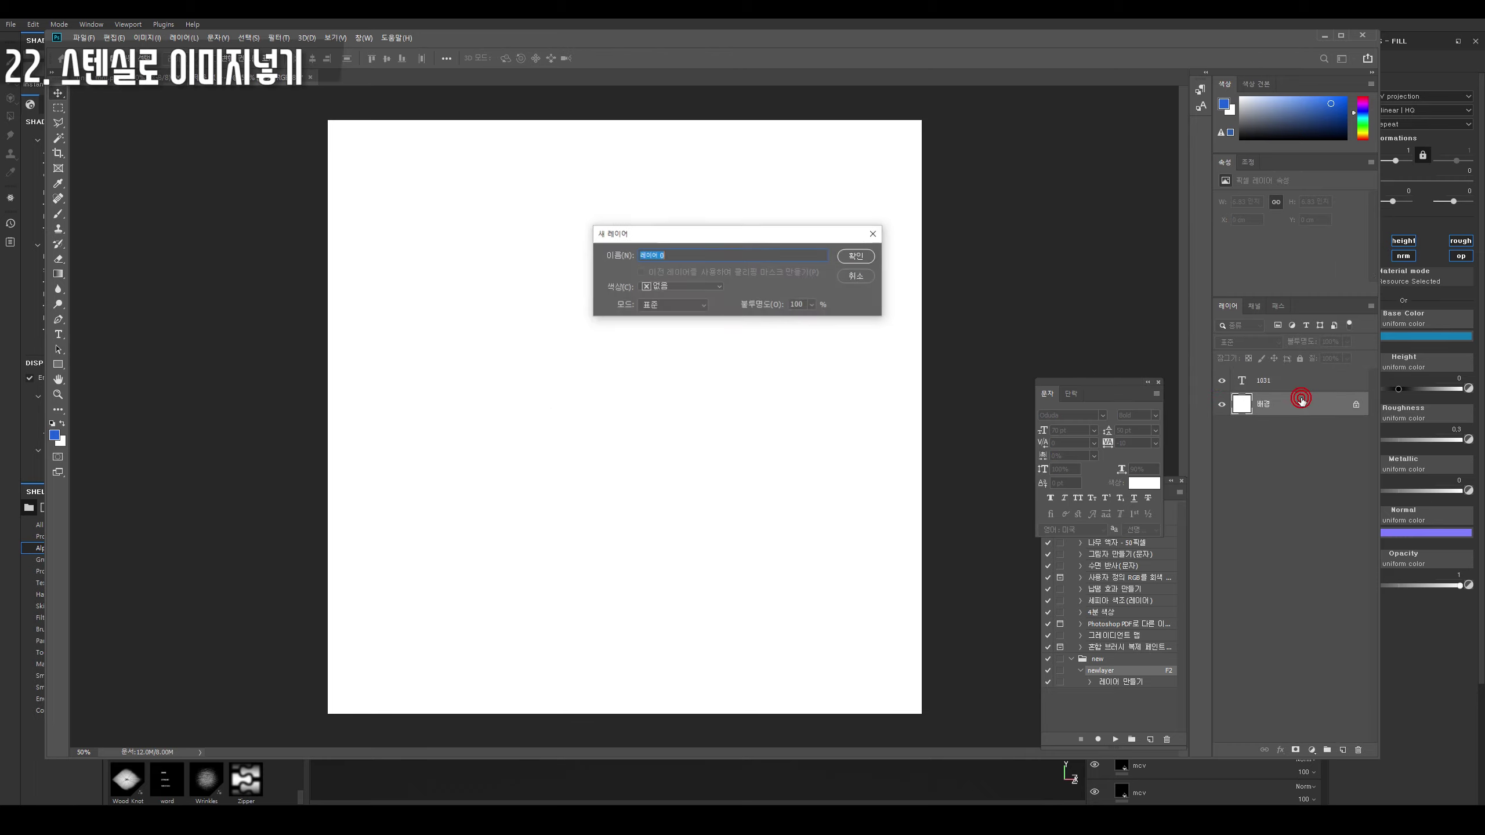
{"action": "key", "text": "Return"}
{"action": "key", "text": "Delete"}
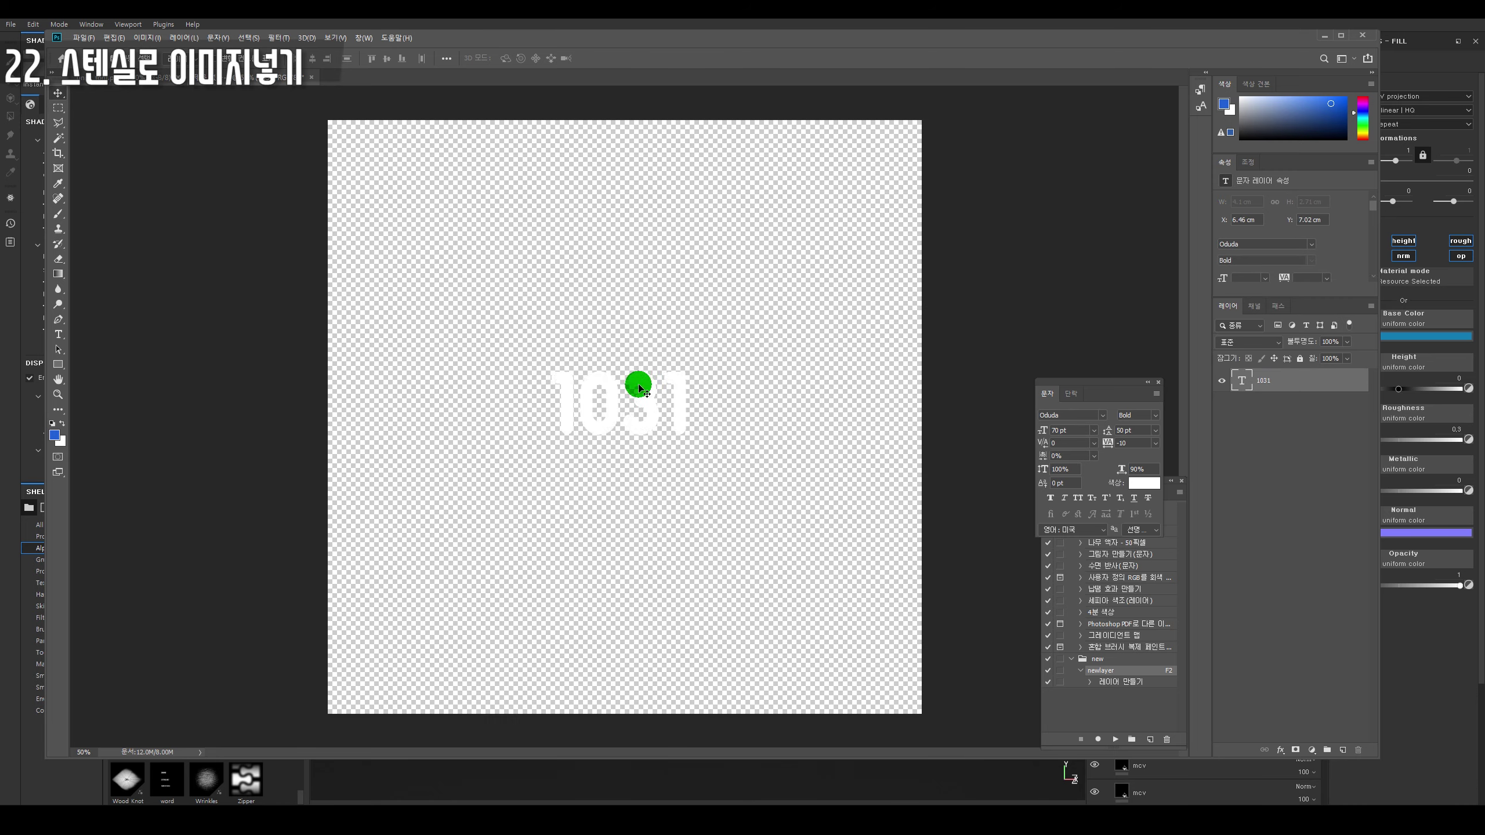
Enlarge the 1031 text with Free Transform.
{"action": "key", "text": "ctrl+t"}
{"action": "mouse_move", "coordinate": [688, 357]}
{"action": "left_mouse_down"}
{"action": "mouse_move", "coordinate": [731, 300]}
{"action": "mouse_move", "coordinate": [759, 295]}
{"action": "left_mouse_up"}
{"action": "key", "text": "Return"}
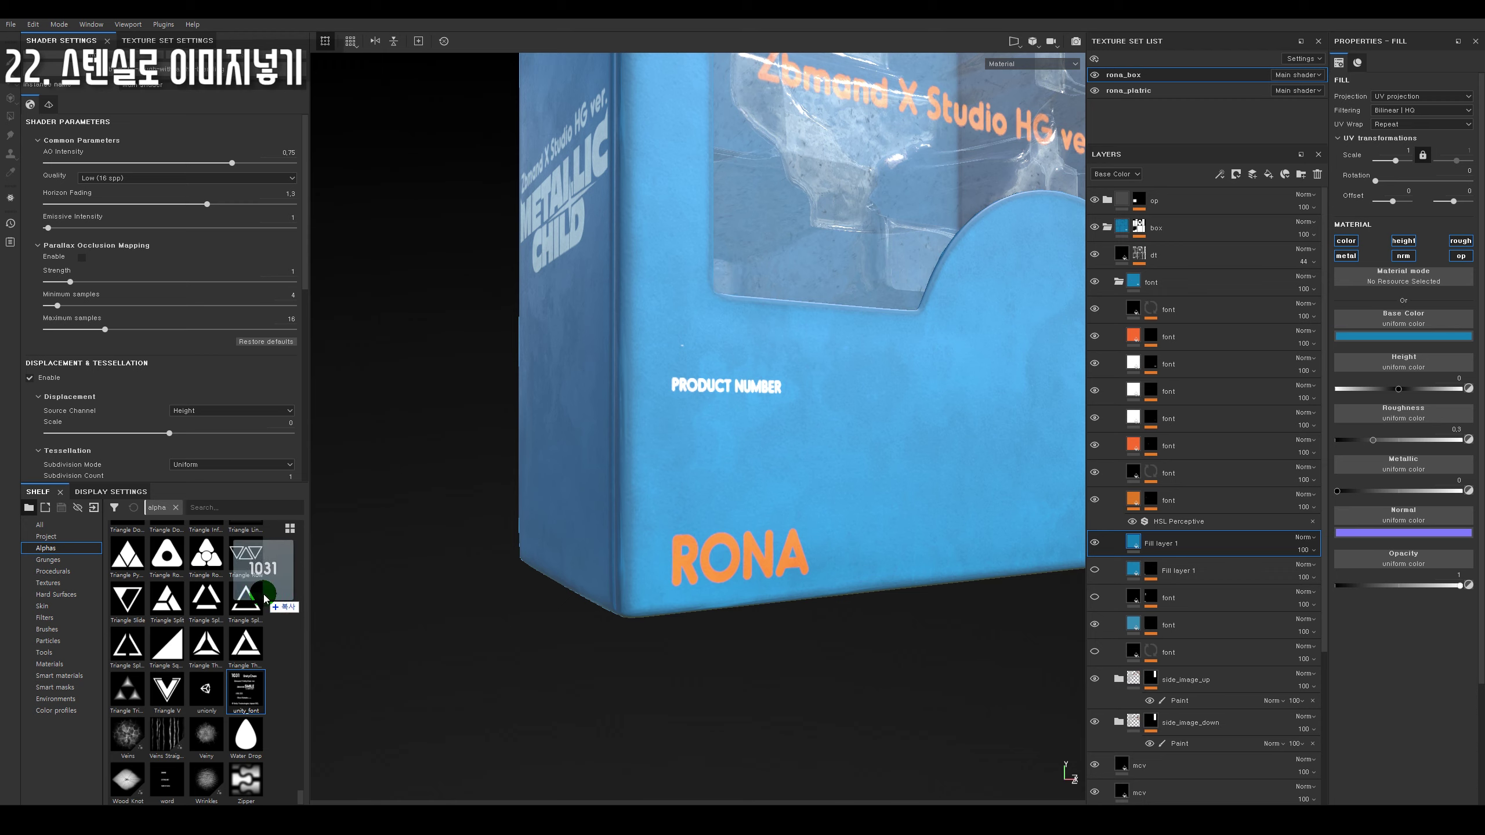
Import 1031.psd as a texture and drop it into the new fill's Base Color.
{"action": "left_click_drag", "start_coordinate": [266, 576], "coordinate": [270, 595]}
{"action": "left_click", "coordinate": [899, 296]}
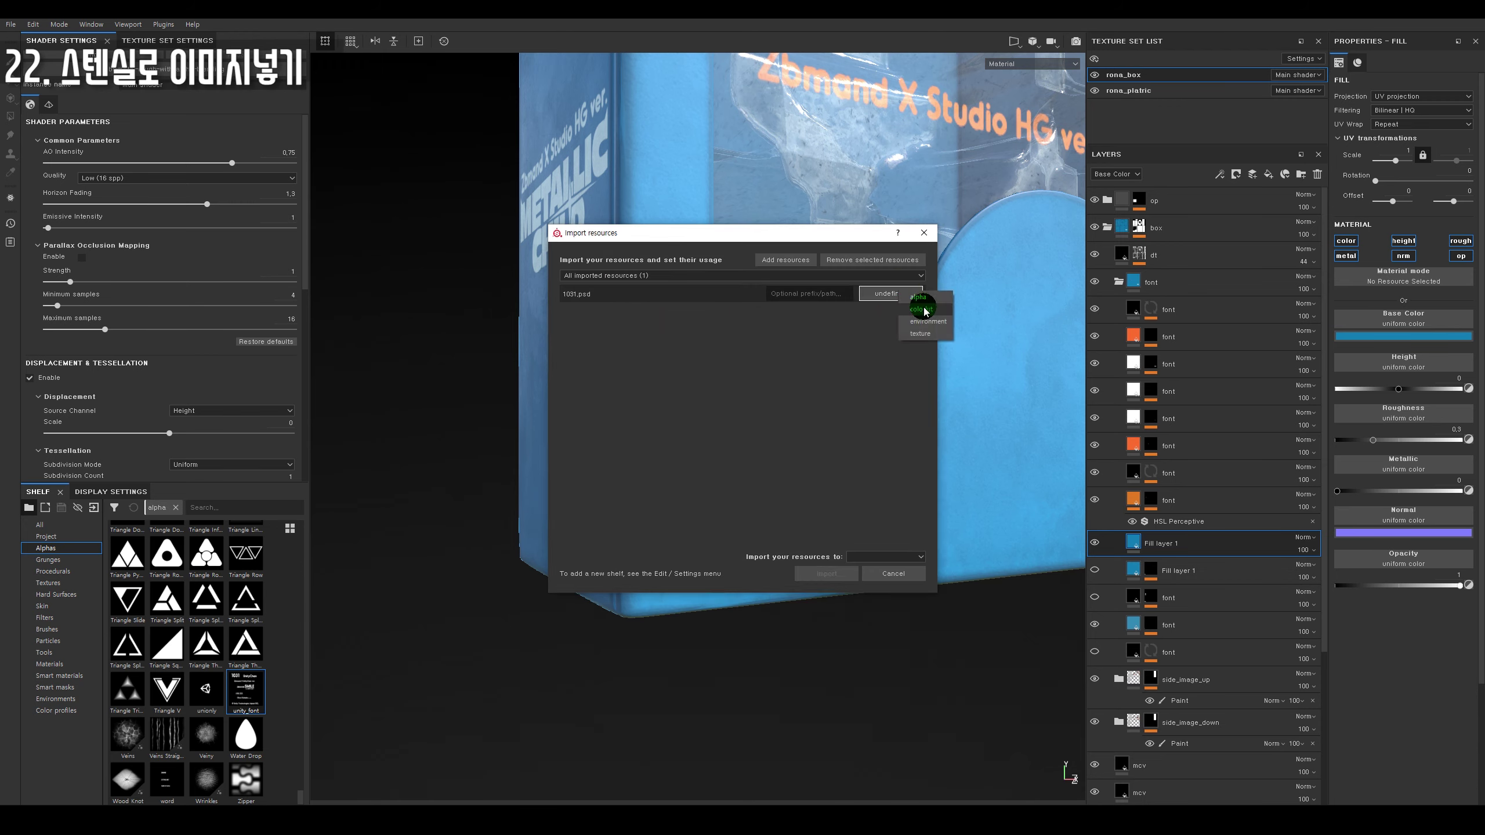
{"action": "left_click", "coordinate": [927, 337]}
{"action": "left_click", "coordinate": [886, 557]}
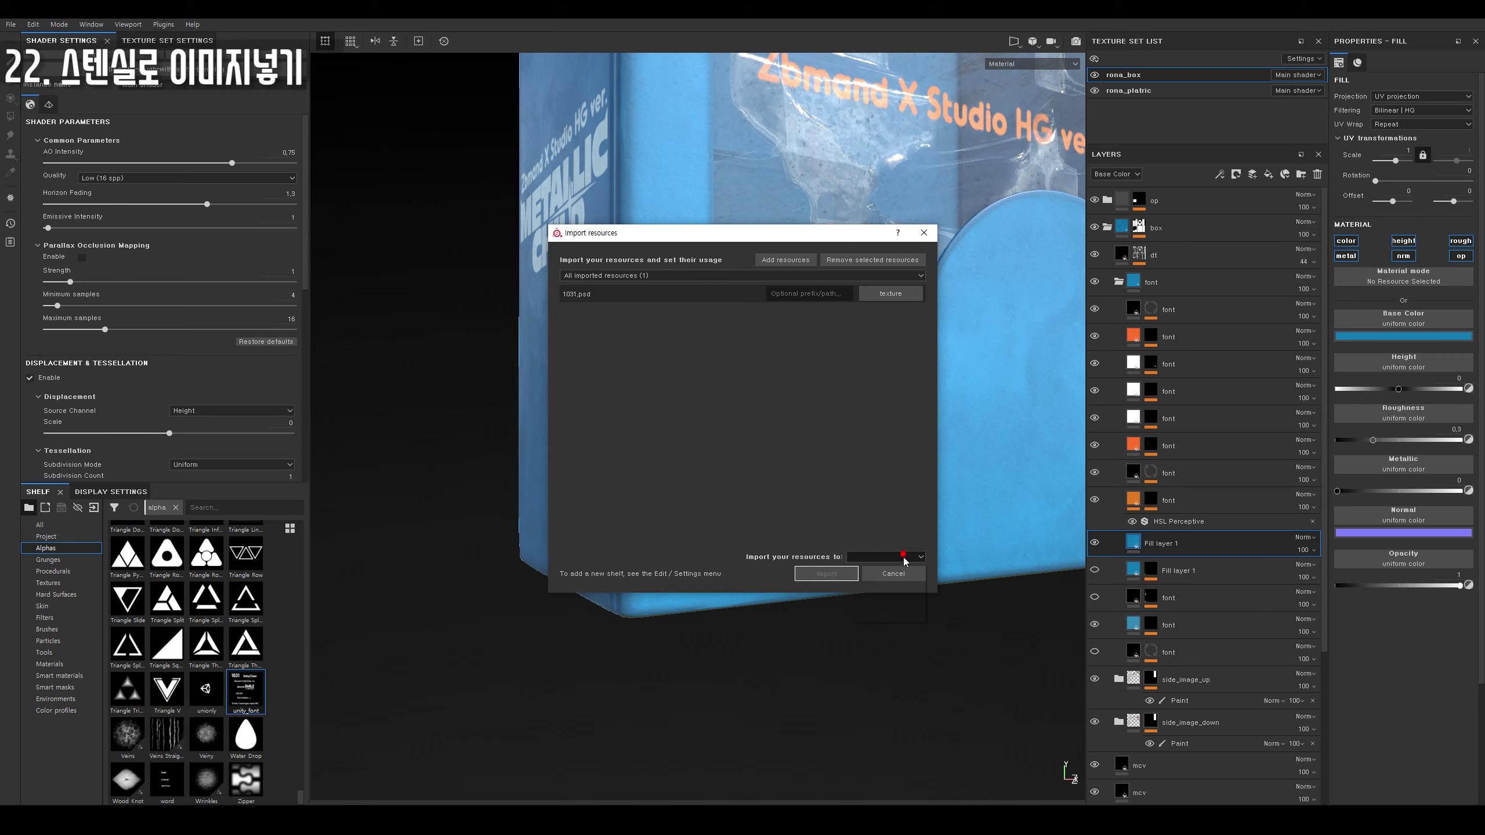
{"action": "left_click", "coordinate": [827, 574]}
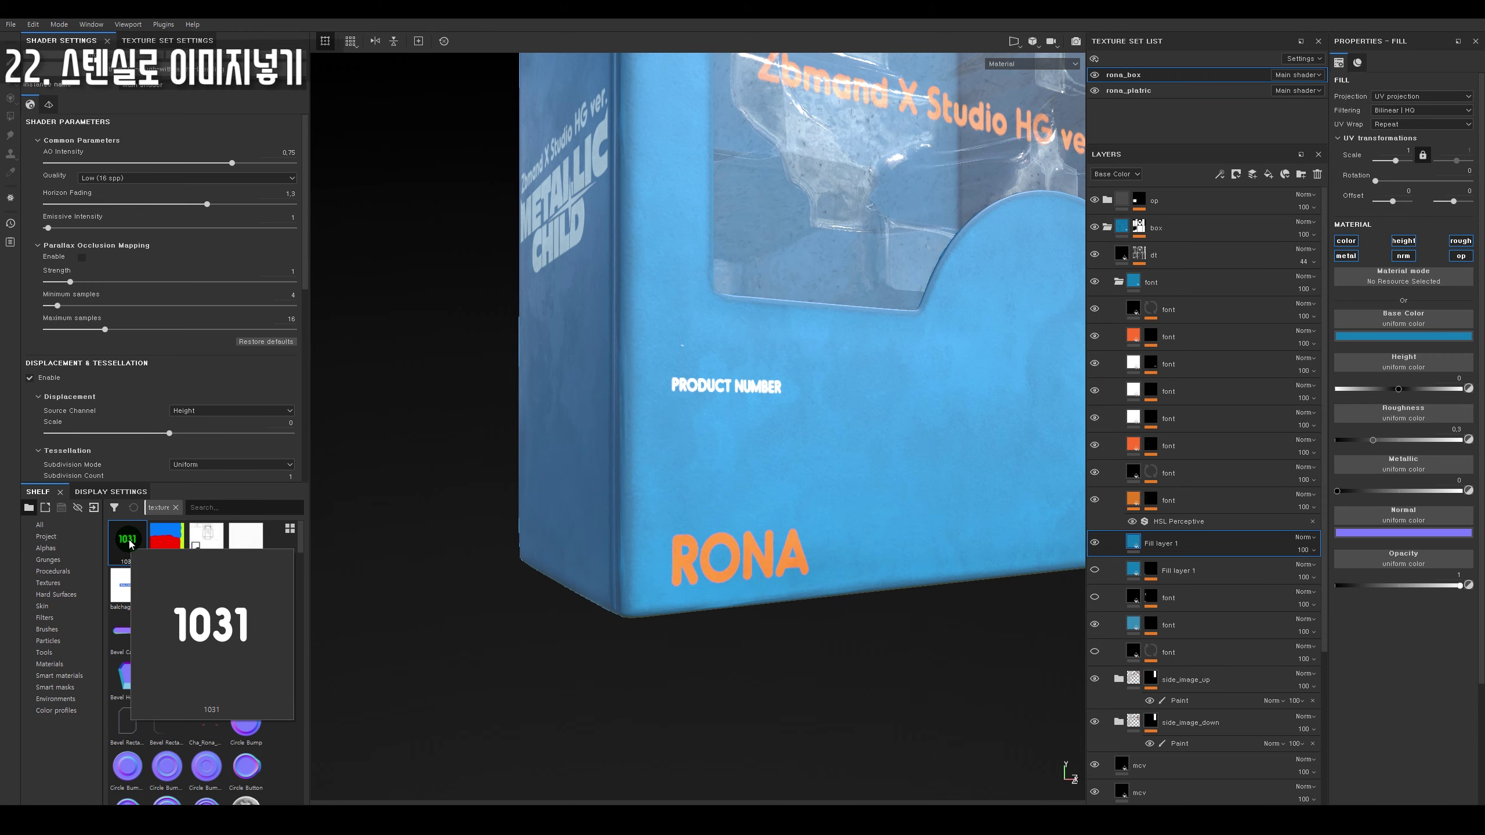
{"action": "mouse_move", "coordinate": [130, 544]}
{"action": "left_mouse_down"}
{"action": "mouse_move", "coordinate": [801, 487]}
{"action": "mouse_move", "coordinate": [1459, 333]}
{"action": "mouse_move", "coordinate": [1416, 319]}
{"action": "left_mouse_up"}
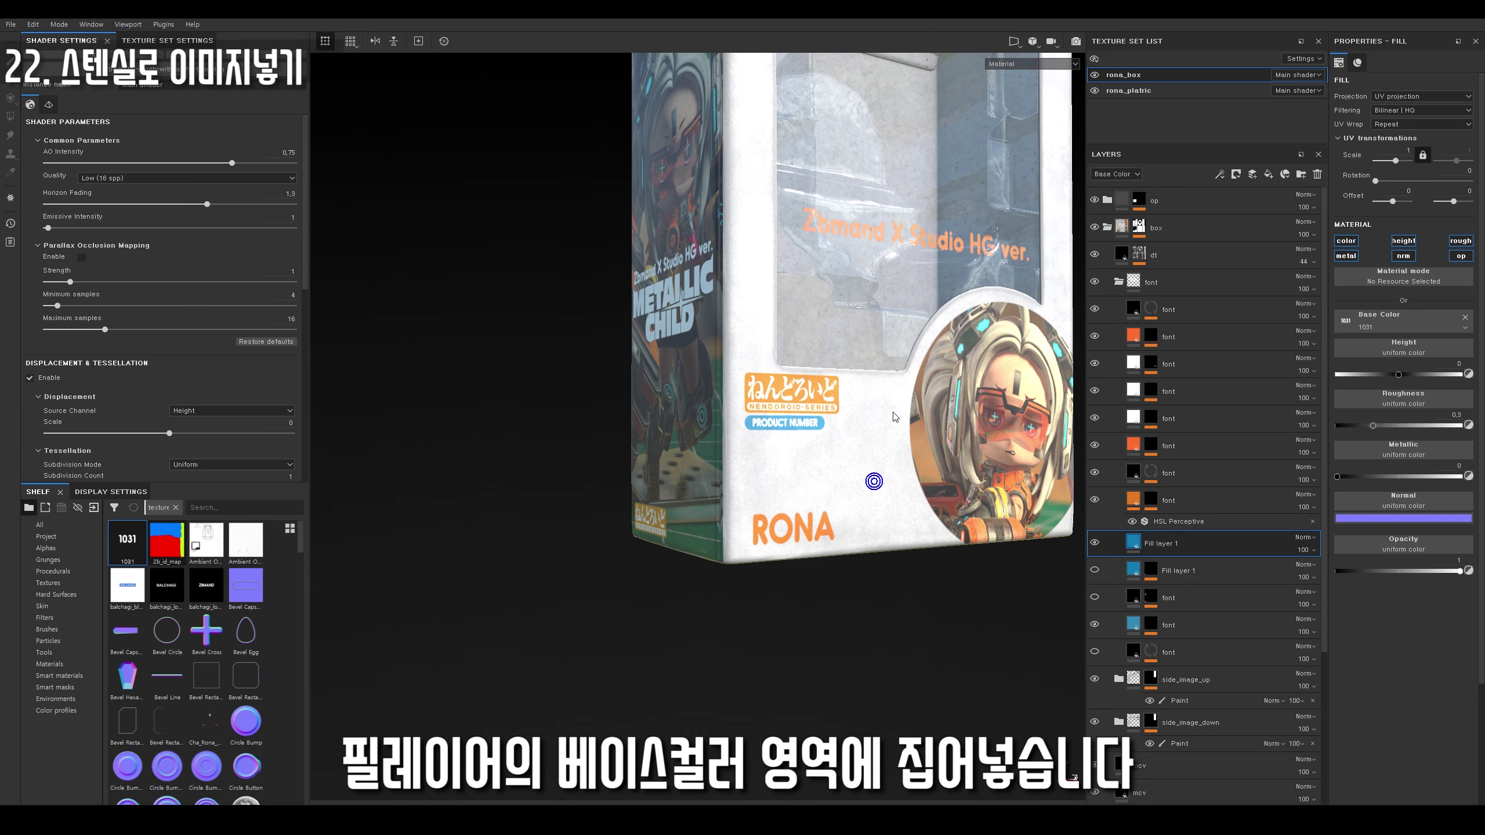
Move and shrink the 1031 image using the side-by-side UV view.
{"action": "left_click_drag", "start_coordinate": [866, 490], "coordinate": [881, 483], "text": "alt"}
{"action": "key", "text": "F1"}
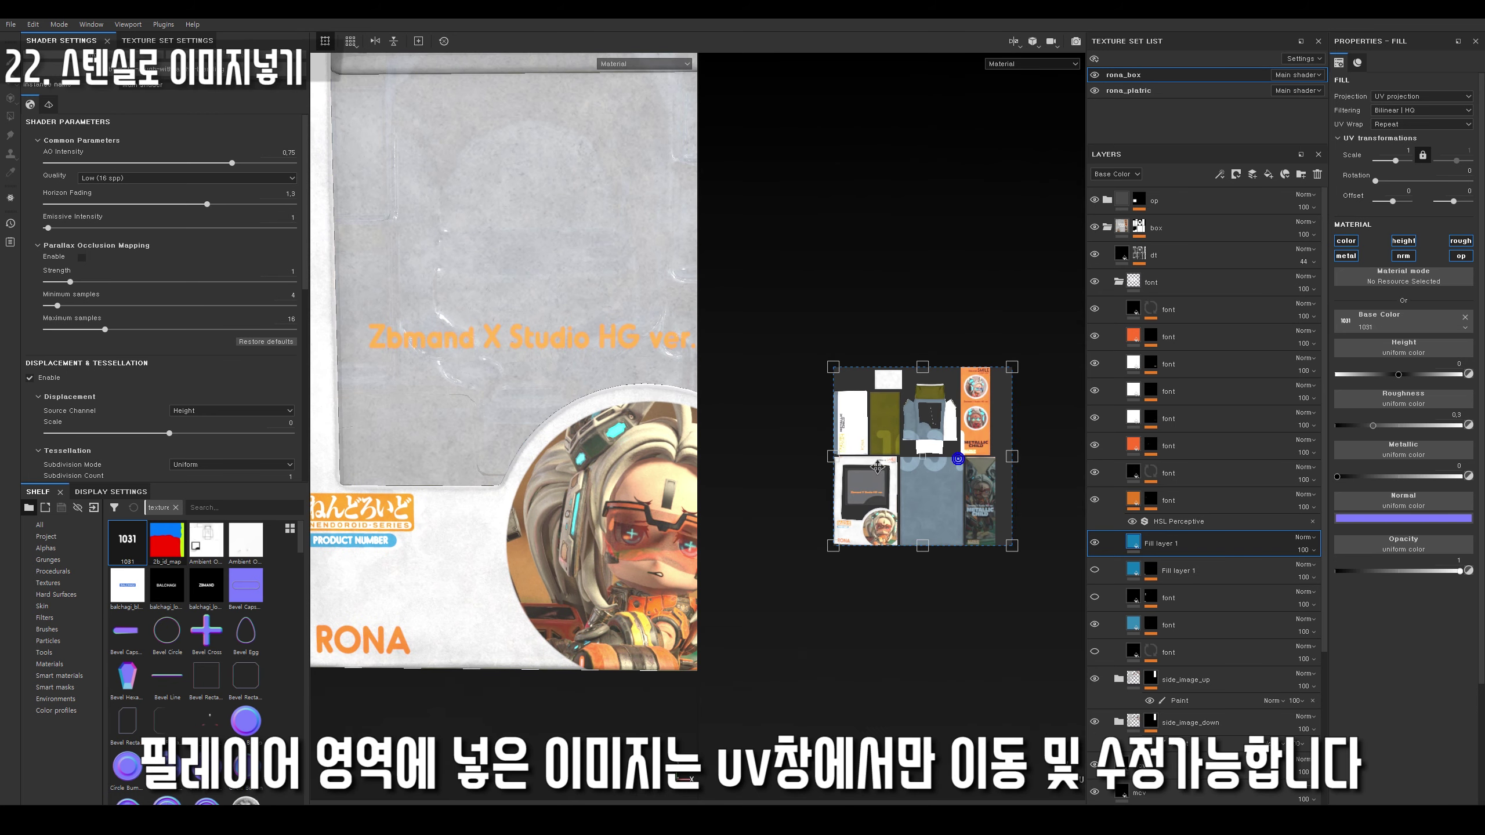
{"action": "mouse_move", "coordinate": [959, 394]}
{"action": "left_mouse_down"}
{"action": "mouse_move", "coordinate": [922, 454]}
{"action": "mouse_move", "coordinate": [847, 436]}
{"action": "left_mouse_up"}
{"action": "key", "text": "F3"}
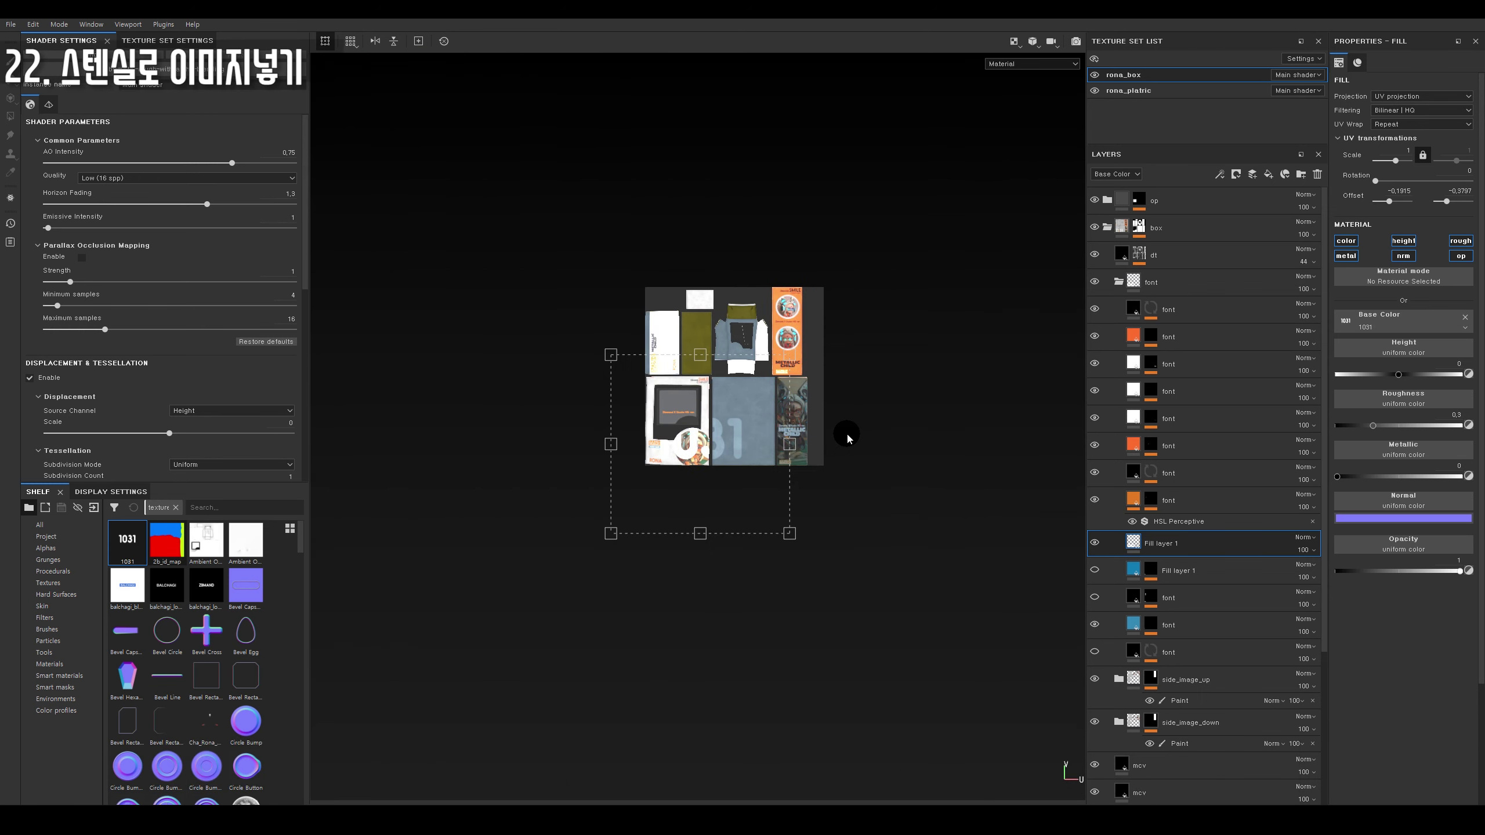
{"action": "key", "text": "F1"}
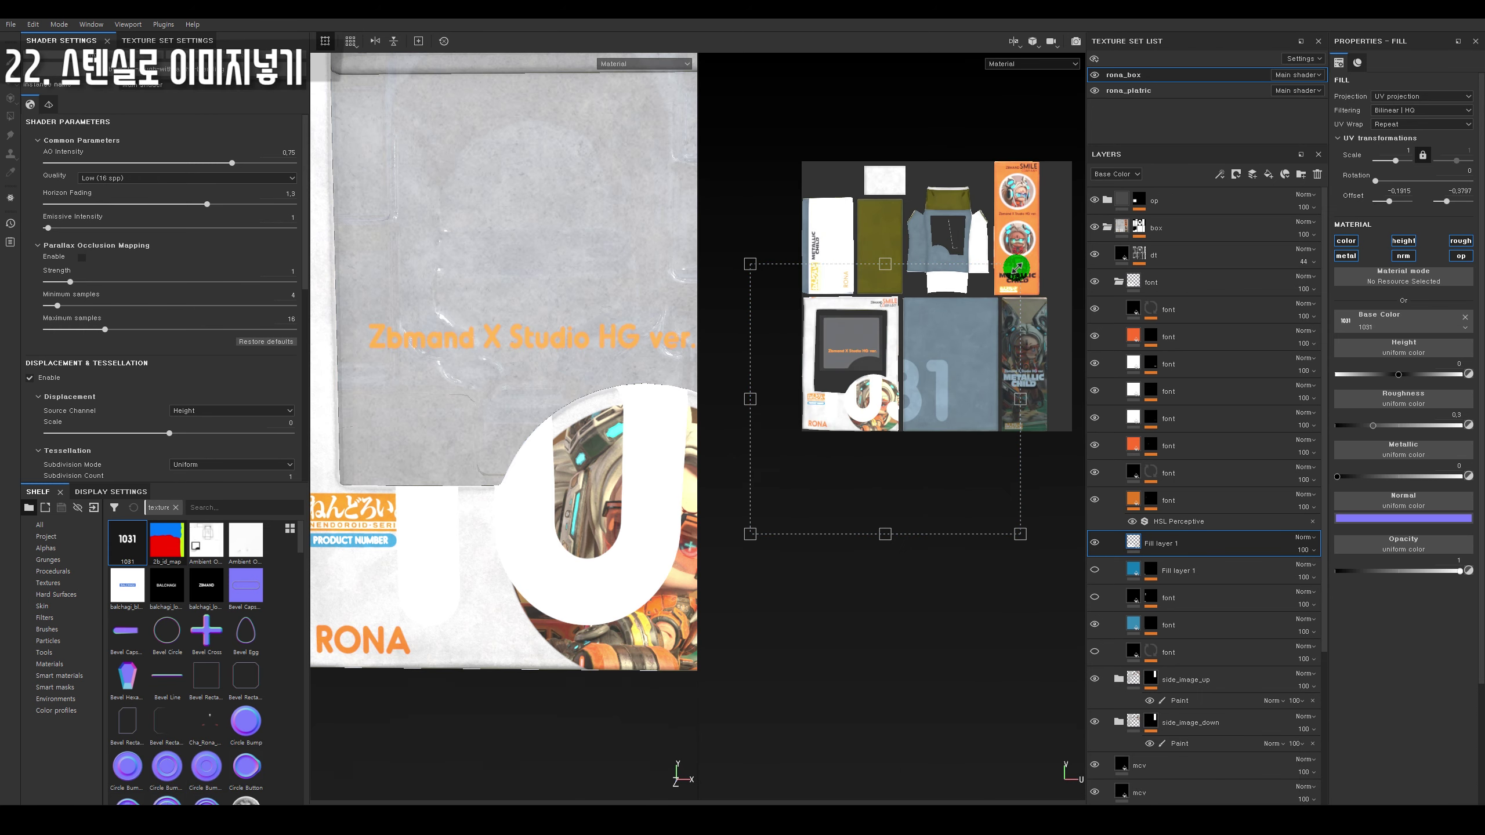
{"action": "left_click_drag", "start_coordinate": [1018, 267], "coordinate": [847, 470]}
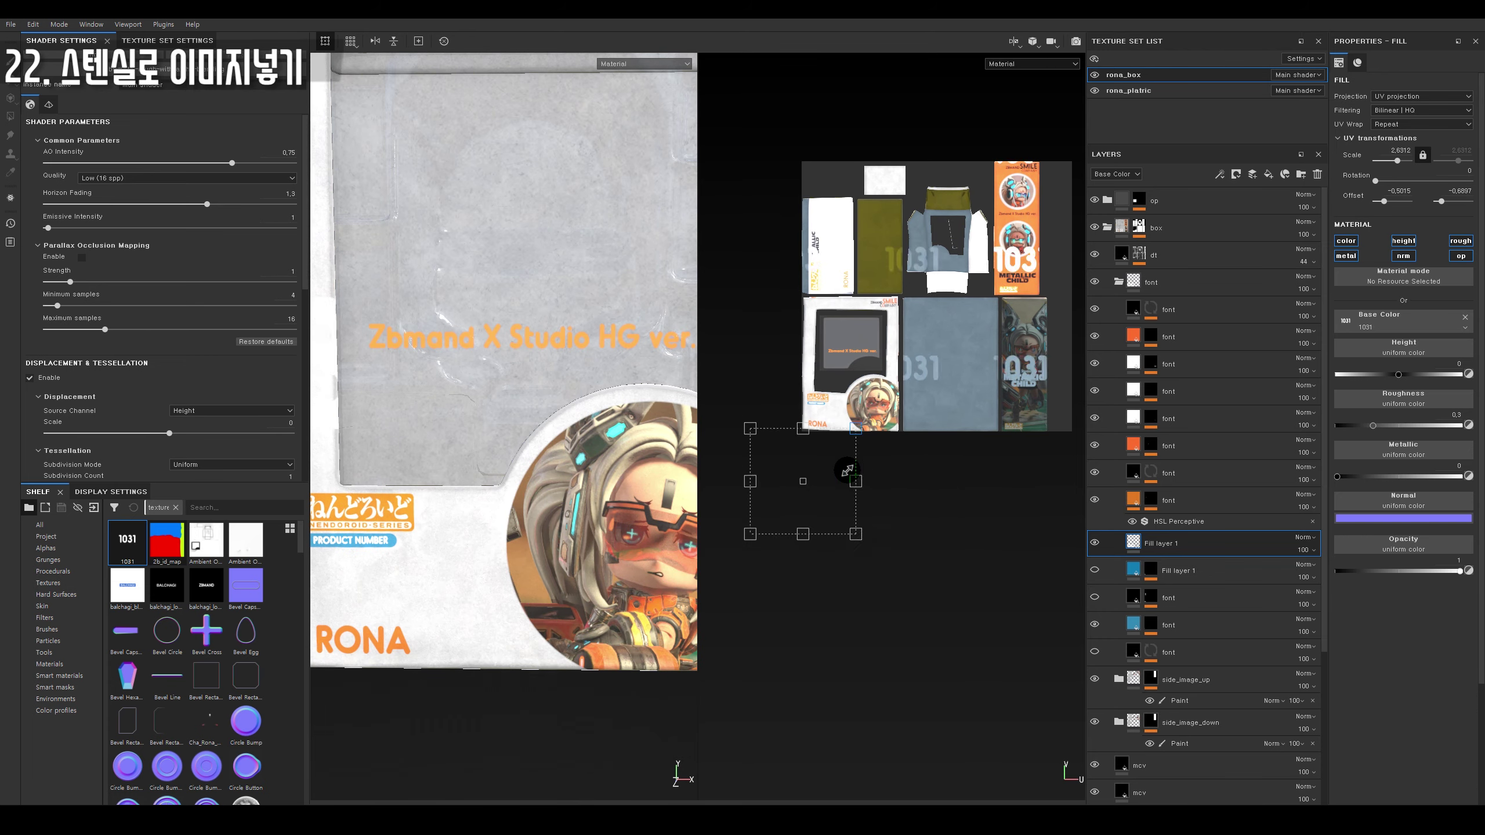
{"action": "left_click_drag", "start_coordinate": [847, 470], "coordinate": [838, 486]}
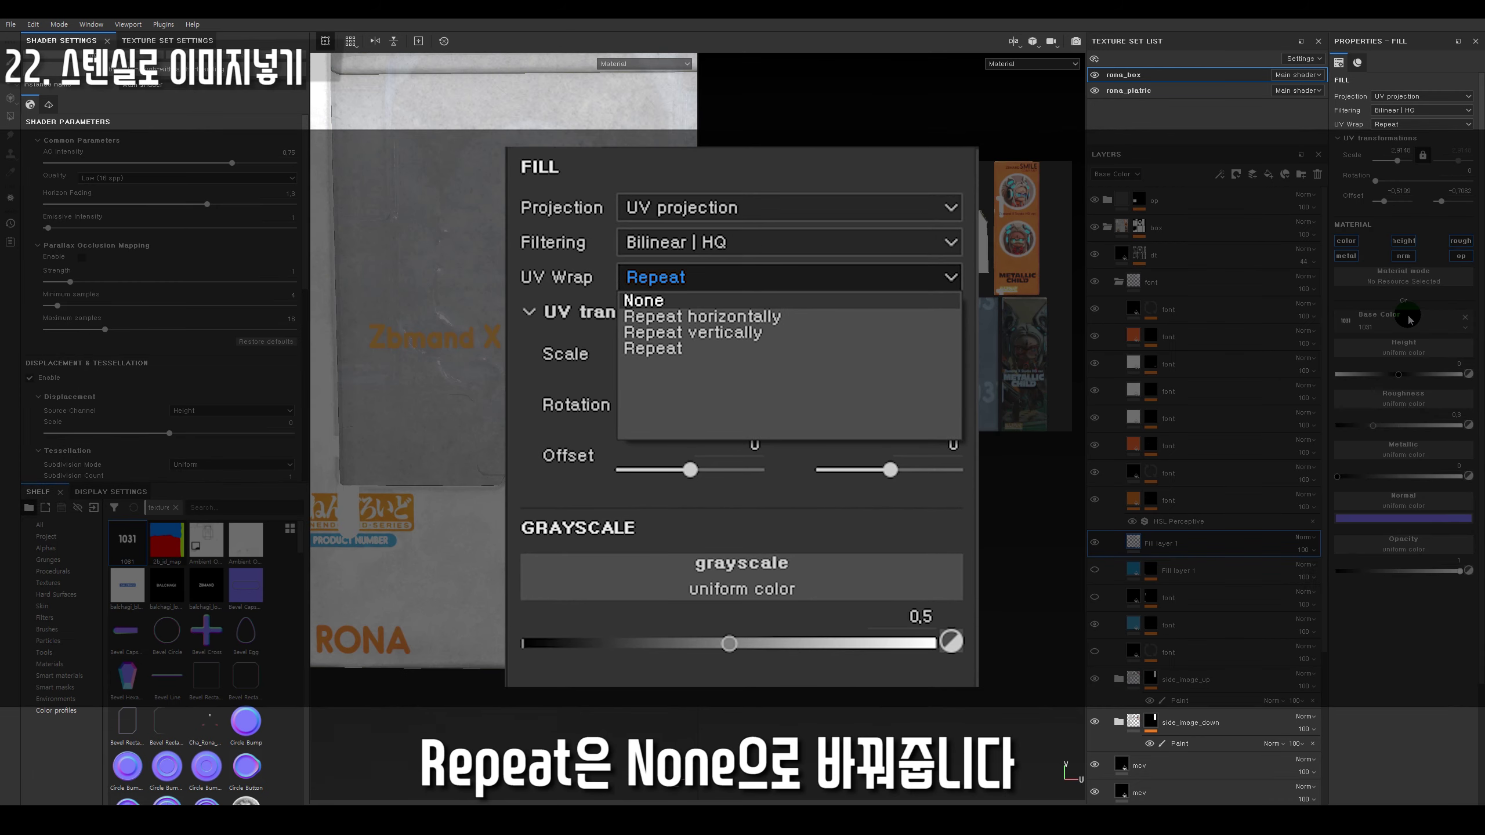
Set UV Wrap to None, tilt 1031 to 357.8° and fit it under PRODUCT NUMBER.
{"action": "left_click", "coordinate": [1403, 124]}
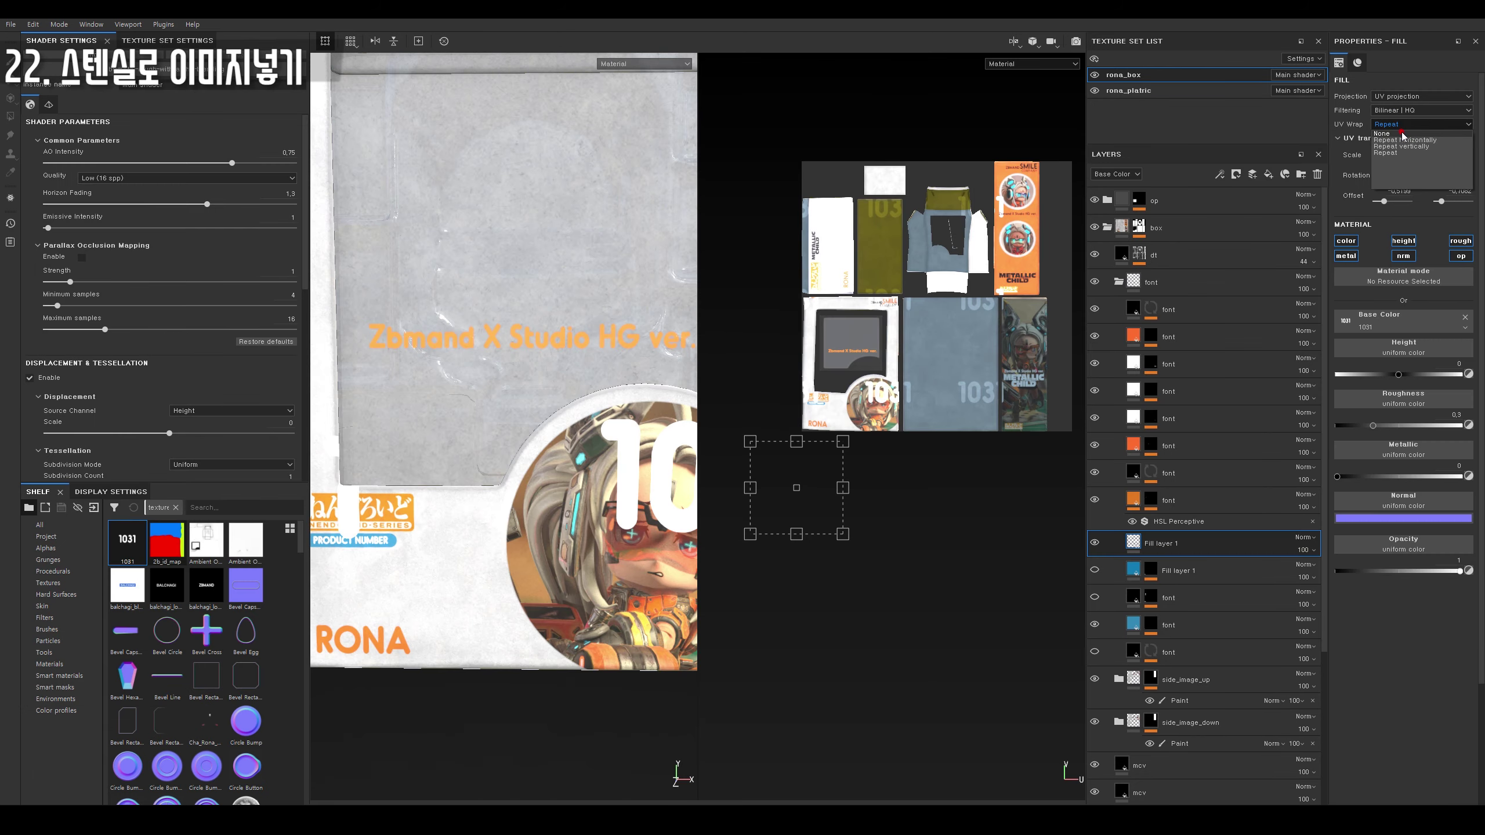
{"action": "left_click", "coordinate": [1403, 135]}
{"action": "scroll", "coordinate": [797, 401], "scroll_direction": "up", "scroll_amount": 5}
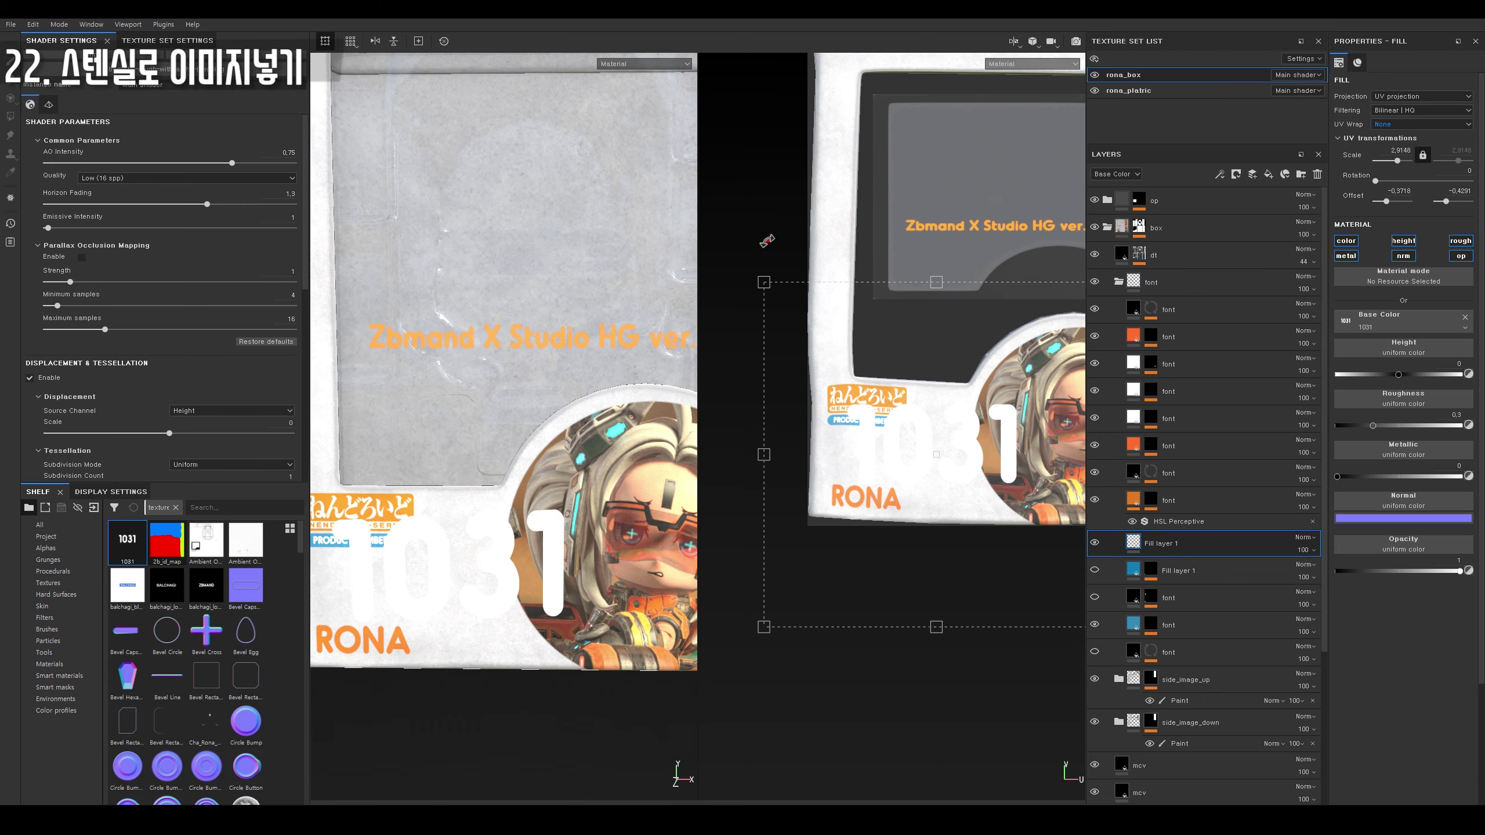
{"action": "left_click_drag", "start_coordinate": [768, 239], "coordinate": [762, 249]}
{"action": "scroll", "coordinate": [922, 332], "scroll_direction": "down", "scroll_amount": 2}
{"action": "mouse_move", "coordinate": [1028, 322]}
{"action": "left_mouse_down"}
{"action": "mouse_move", "coordinate": [672, 407]}
{"action": "mouse_move", "coordinate": [553, 354]}
{"action": "left_mouse_up"}
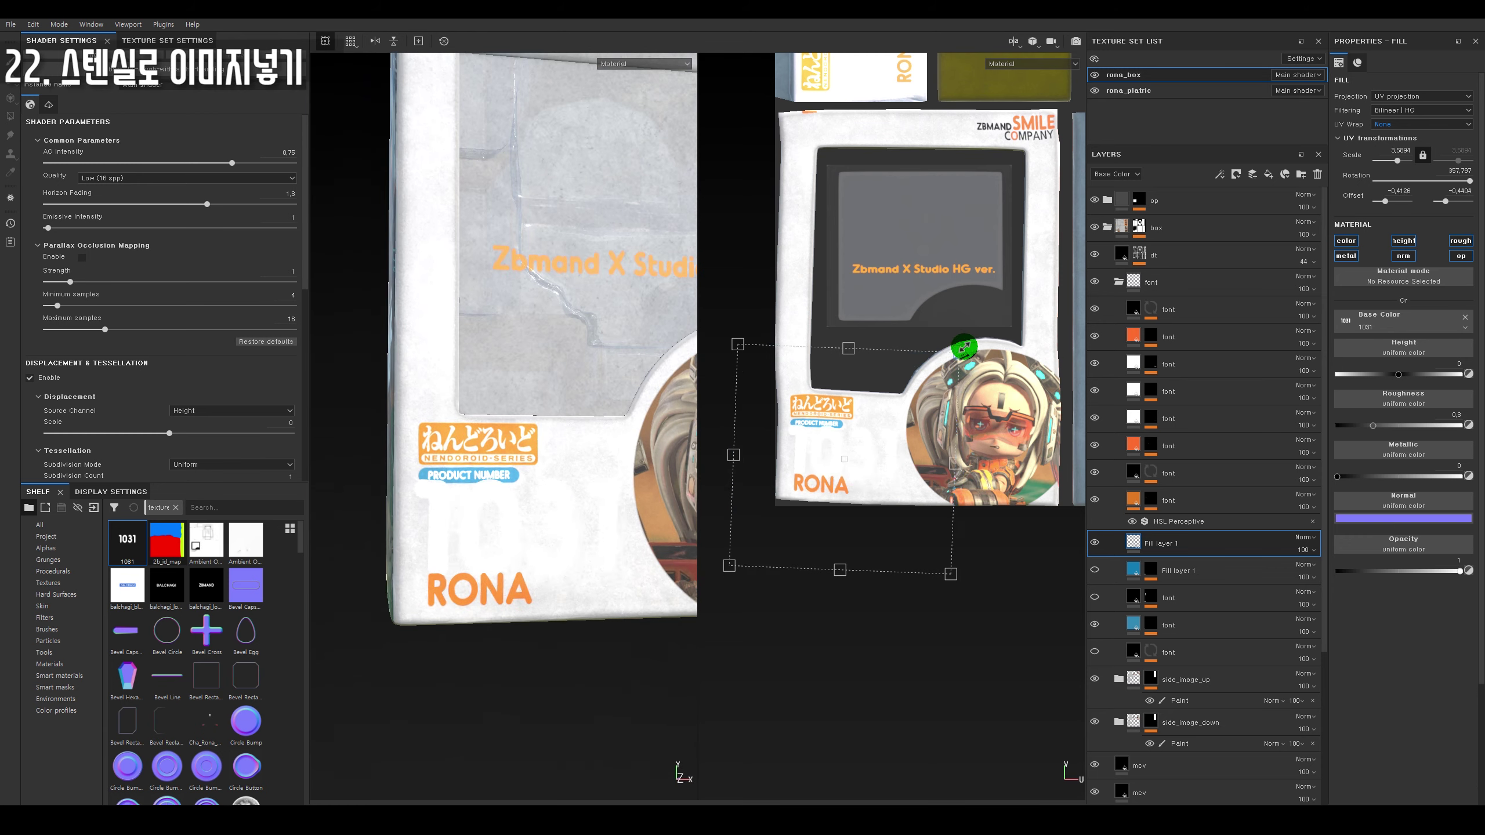
{"action": "left_click_drag", "start_coordinate": [958, 354], "coordinate": [886, 411]}
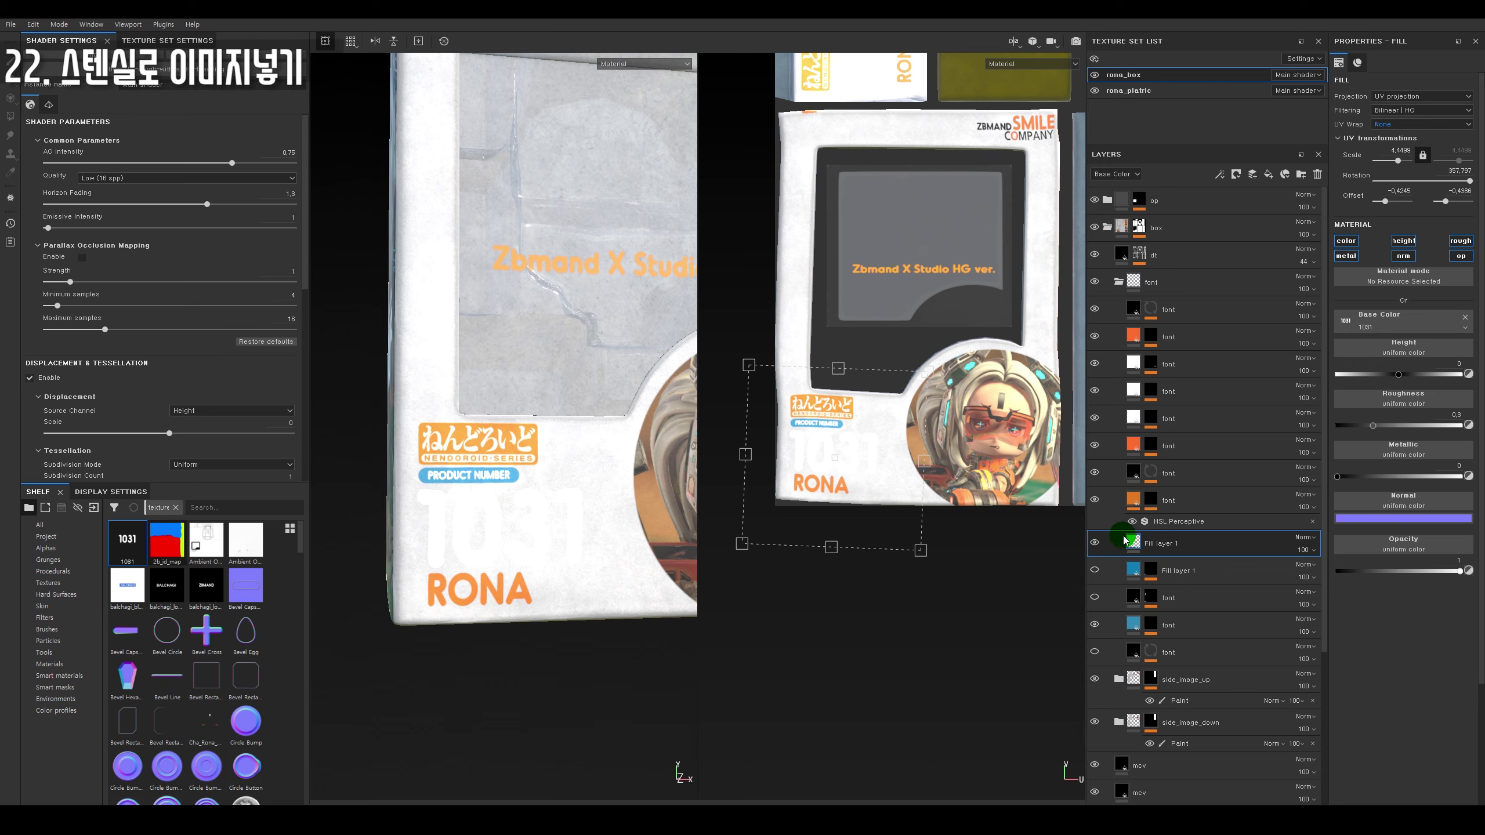
{"action": "left_click", "coordinate": [1096, 543]}
{"action": "left_click_drag", "start_coordinate": [547, 464], "coordinate": [397, 475], "text": "alt"}
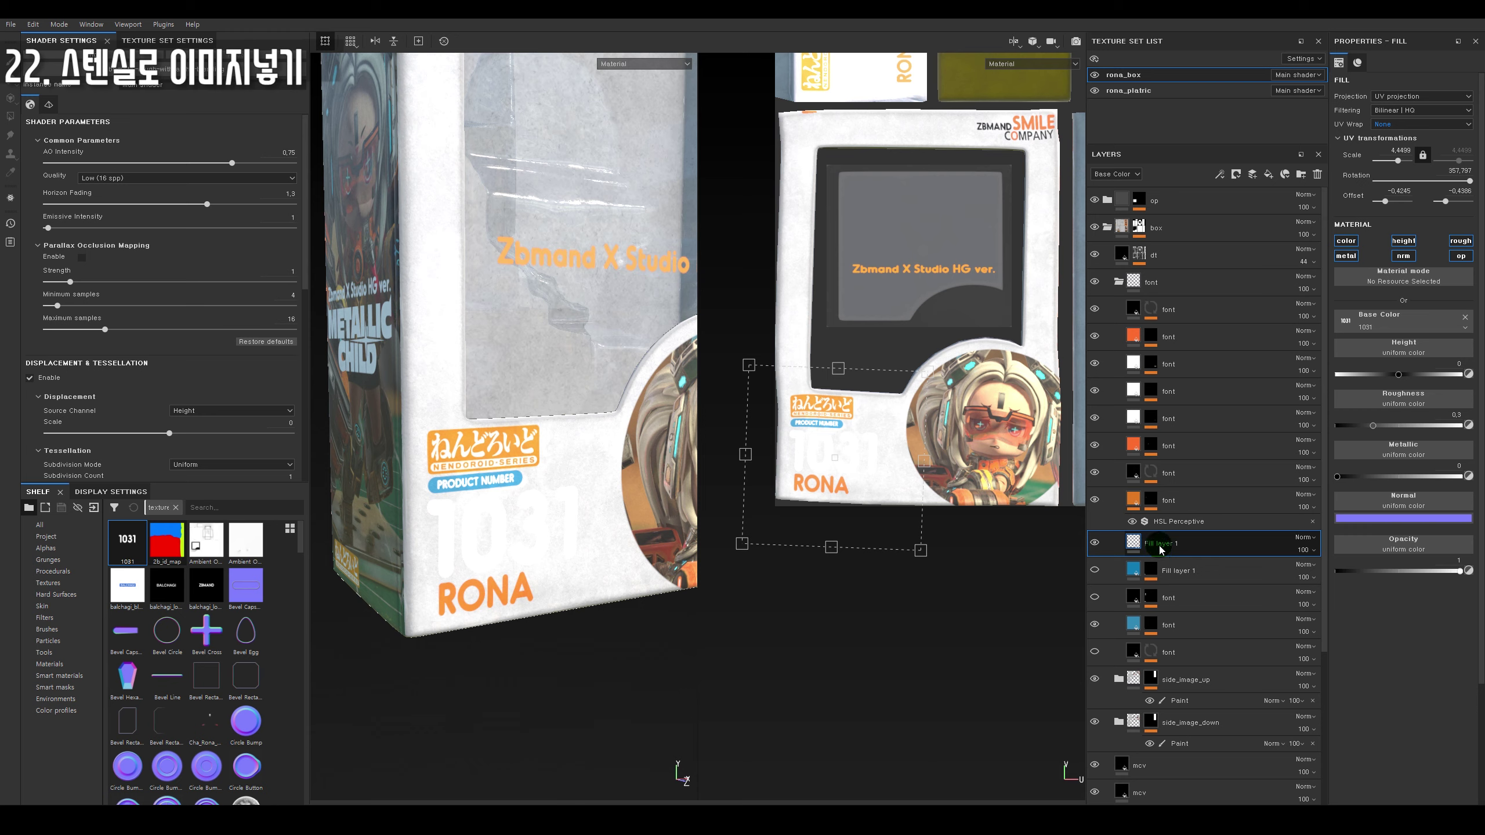
Limit the 1031 fill to colour and add an HSL Perceptive filter darkening it to grey.
{"action": "left_click", "coordinate": [1403, 240]}
{"action": "left_click", "coordinate": [1461, 240]}
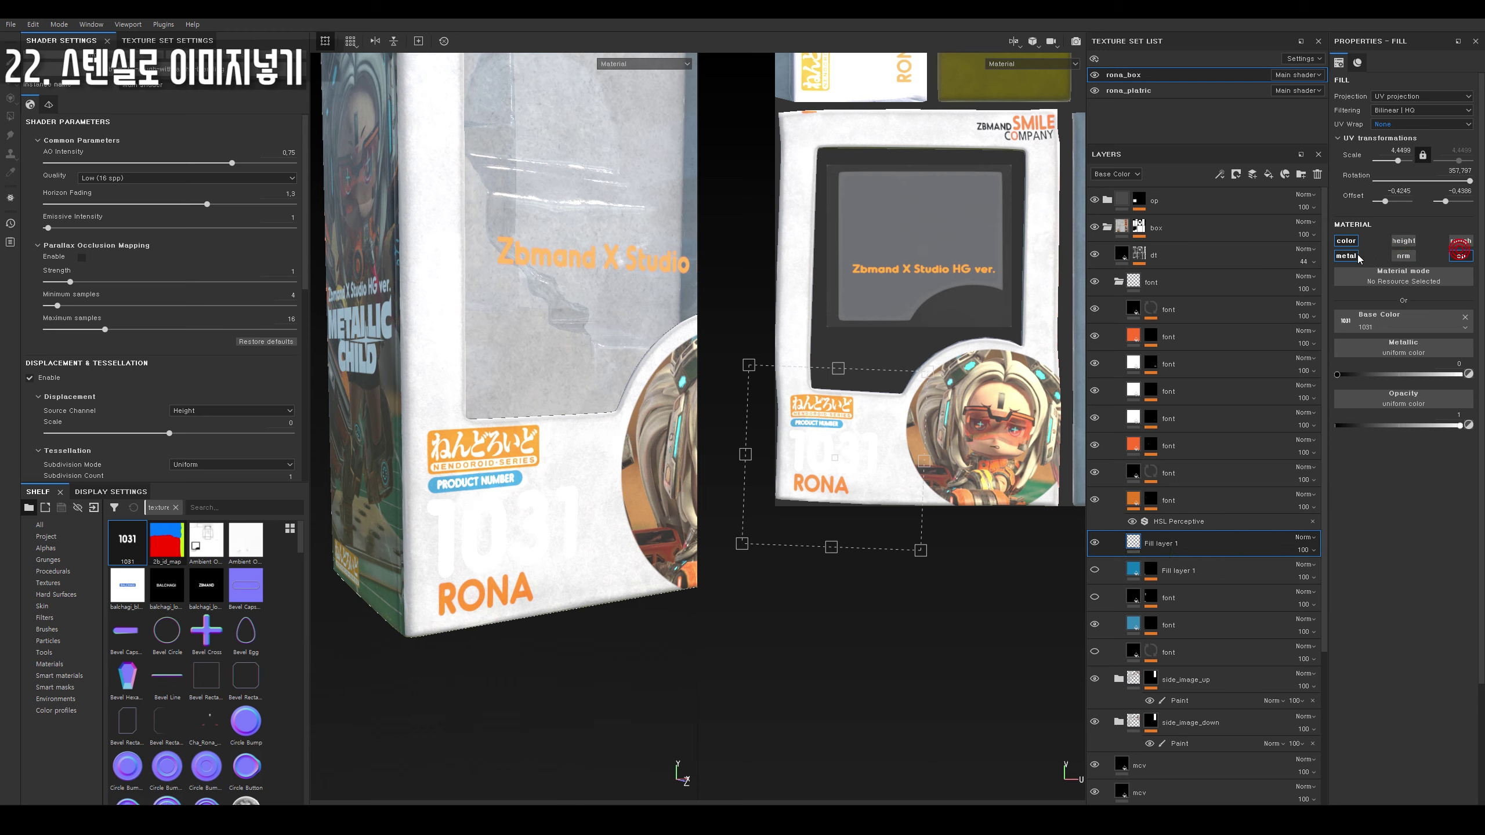
{"action": "right_click", "coordinate": [1164, 544]}
{"action": "left_click", "coordinate": [1205, 511]}
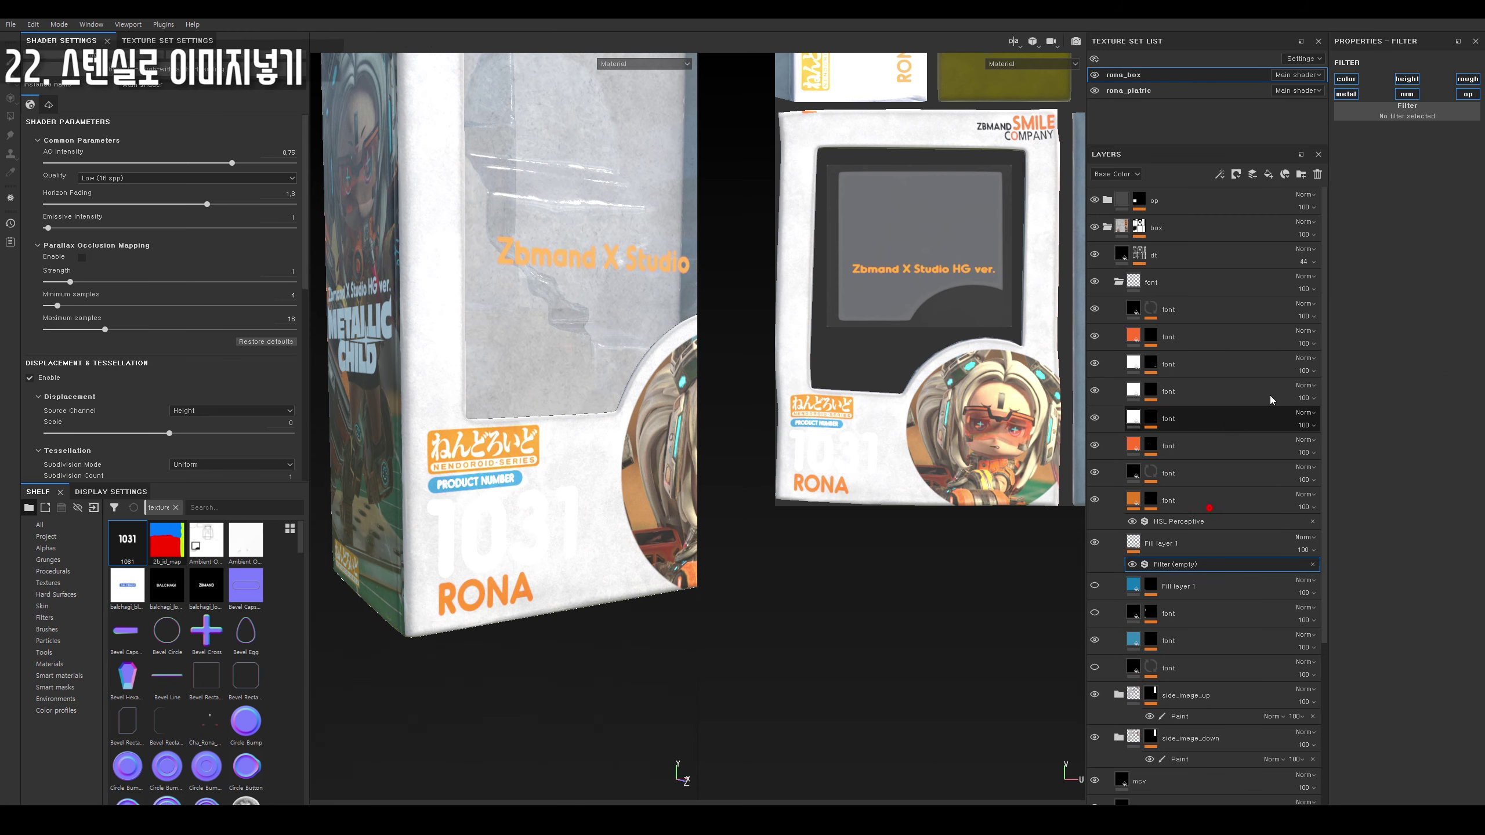
{"action": "left_click", "coordinate": [1421, 110]}
{"action": "left_click", "coordinate": [1396, 202]}
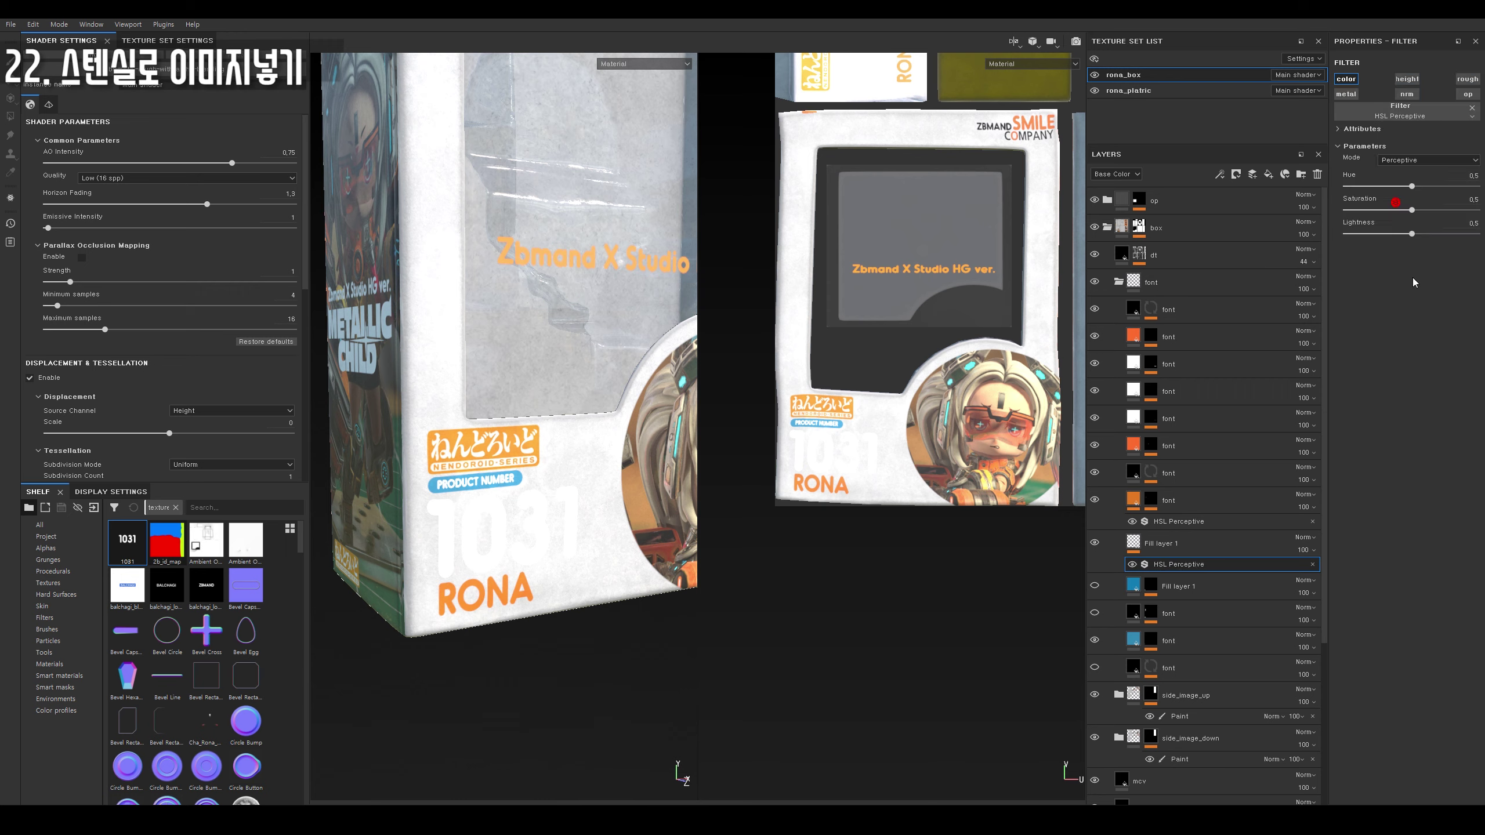
{"action": "mouse_move", "coordinate": [1412, 233]}
{"action": "left_mouse_down"}
{"action": "mouse_move", "coordinate": [1395, 220]}
{"action": "mouse_move", "coordinate": [1420, 186]}
{"action": "left_mouse_up"}
{"action": "mouse_move", "coordinate": [1377, 233]}
{"action": "left_mouse_down"}
{"action": "mouse_move", "coordinate": [1403, 186]}
{"action": "mouse_move", "coordinate": [1369, 236]}
{"action": "left_mouse_up"}
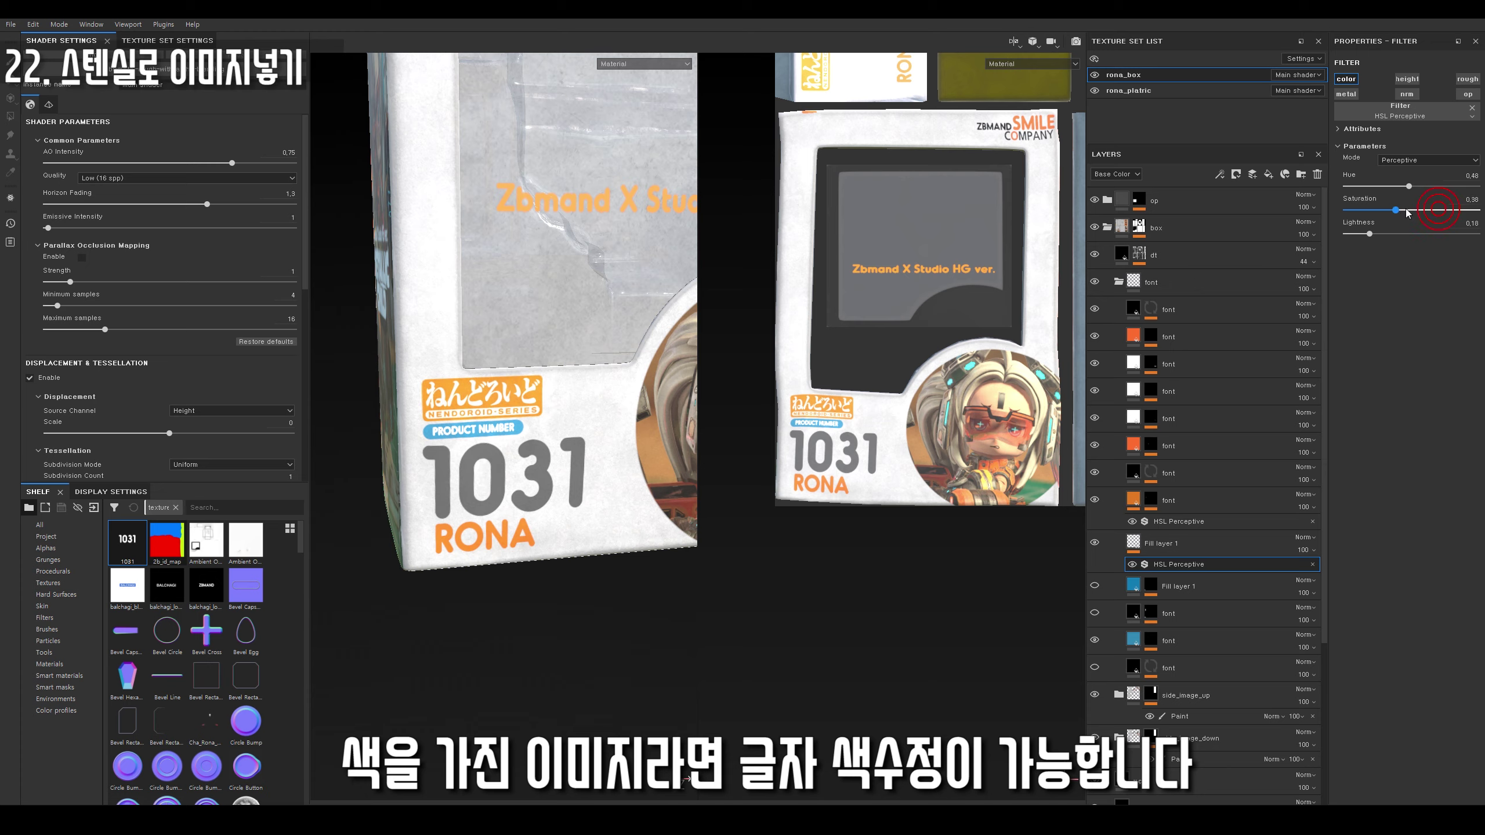
{"action": "left_click_drag", "start_coordinate": [1386, 236], "coordinate": [1337, 235]}
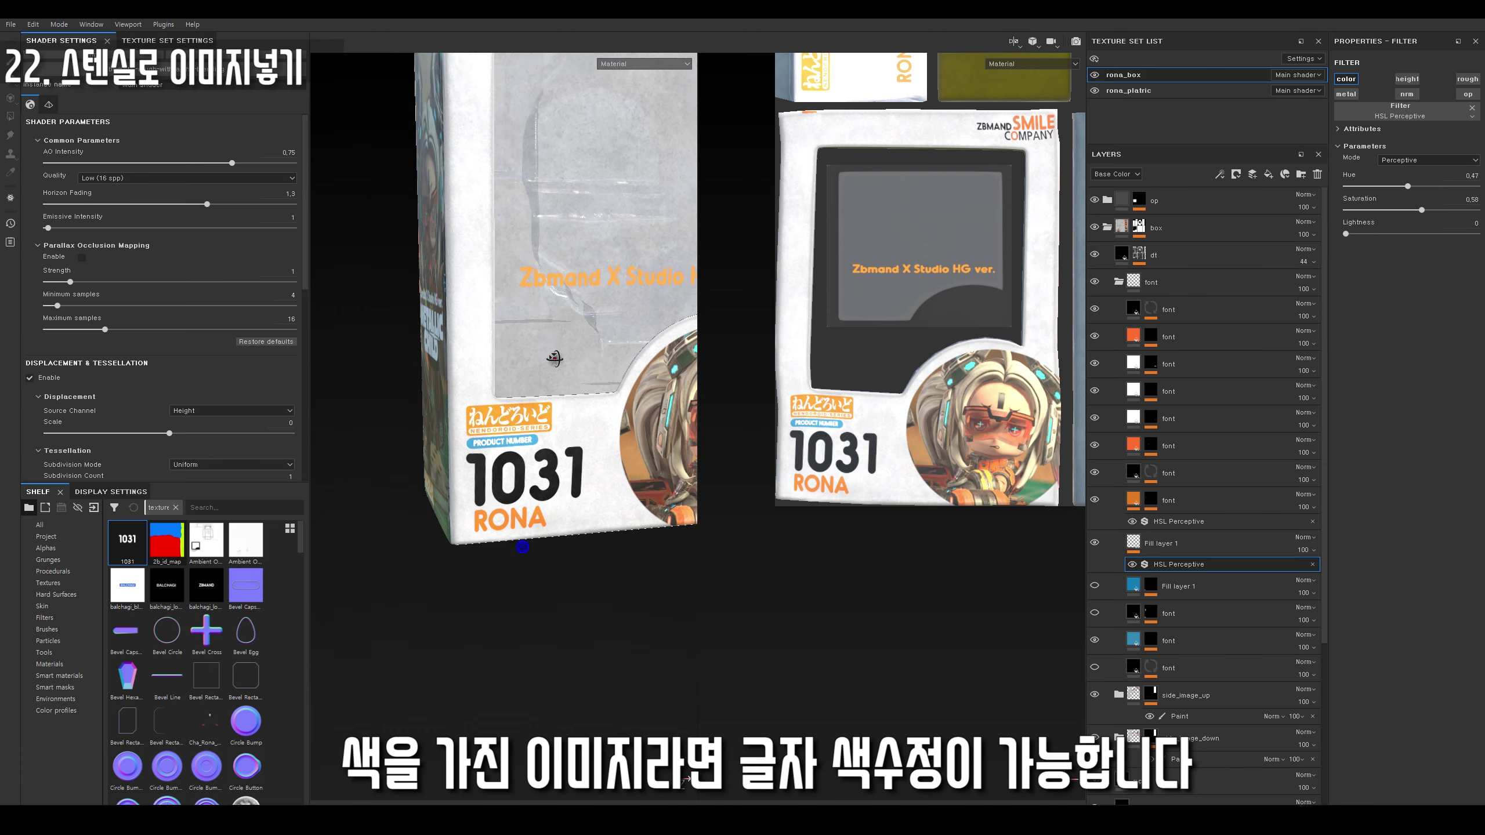
Shift the 1031 image on the box front and toggle its visibility to compare.
{"action": "left_click", "coordinate": [1163, 543]}
{"action": "left_click_drag", "start_coordinate": [868, 485], "coordinate": [860, 469]}
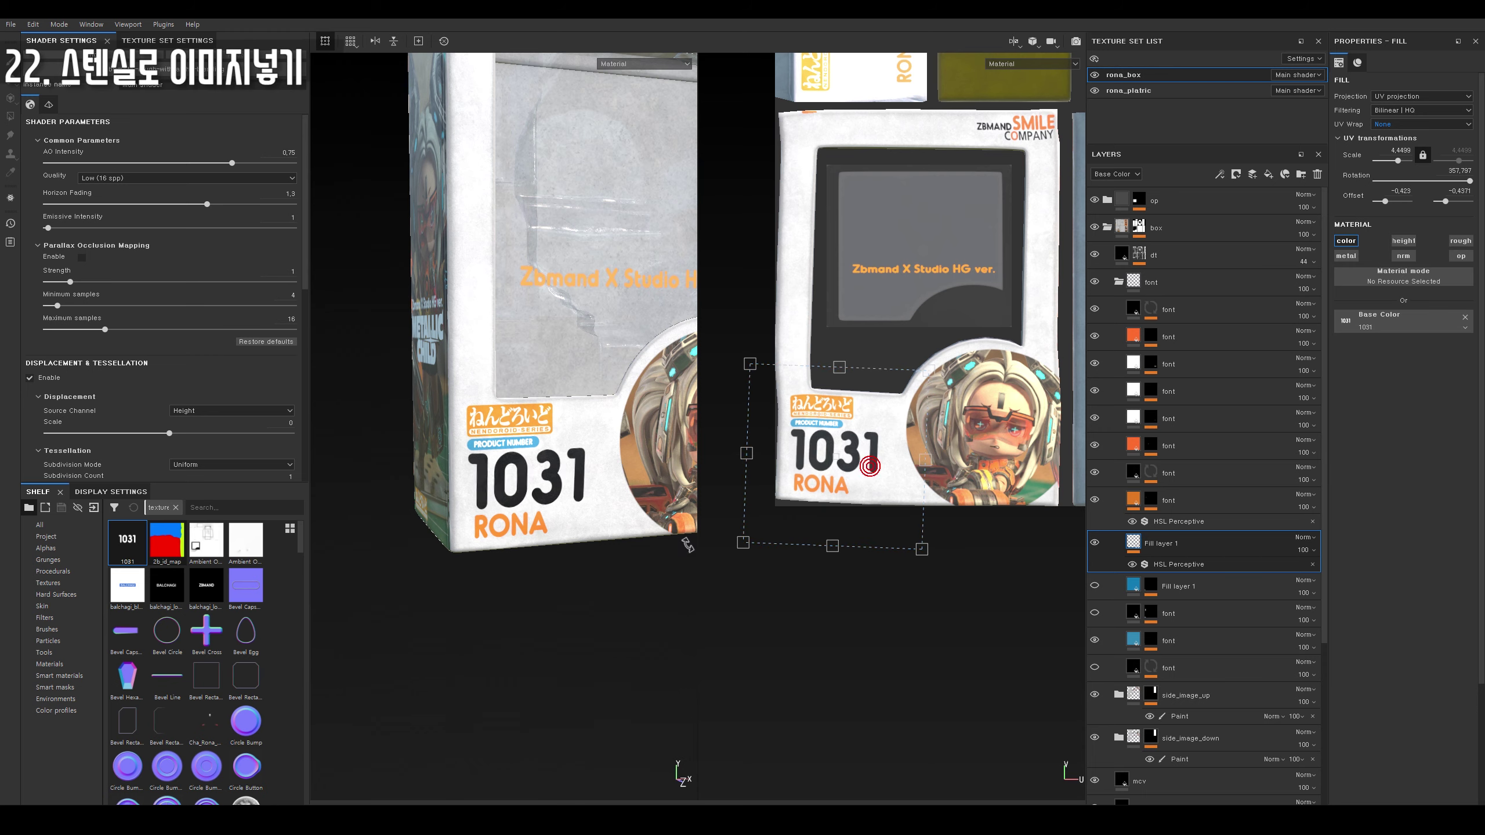
{"action": "left_click", "coordinate": [1095, 544]}
{"action": "left_click", "coordinate": [1095, 543]}
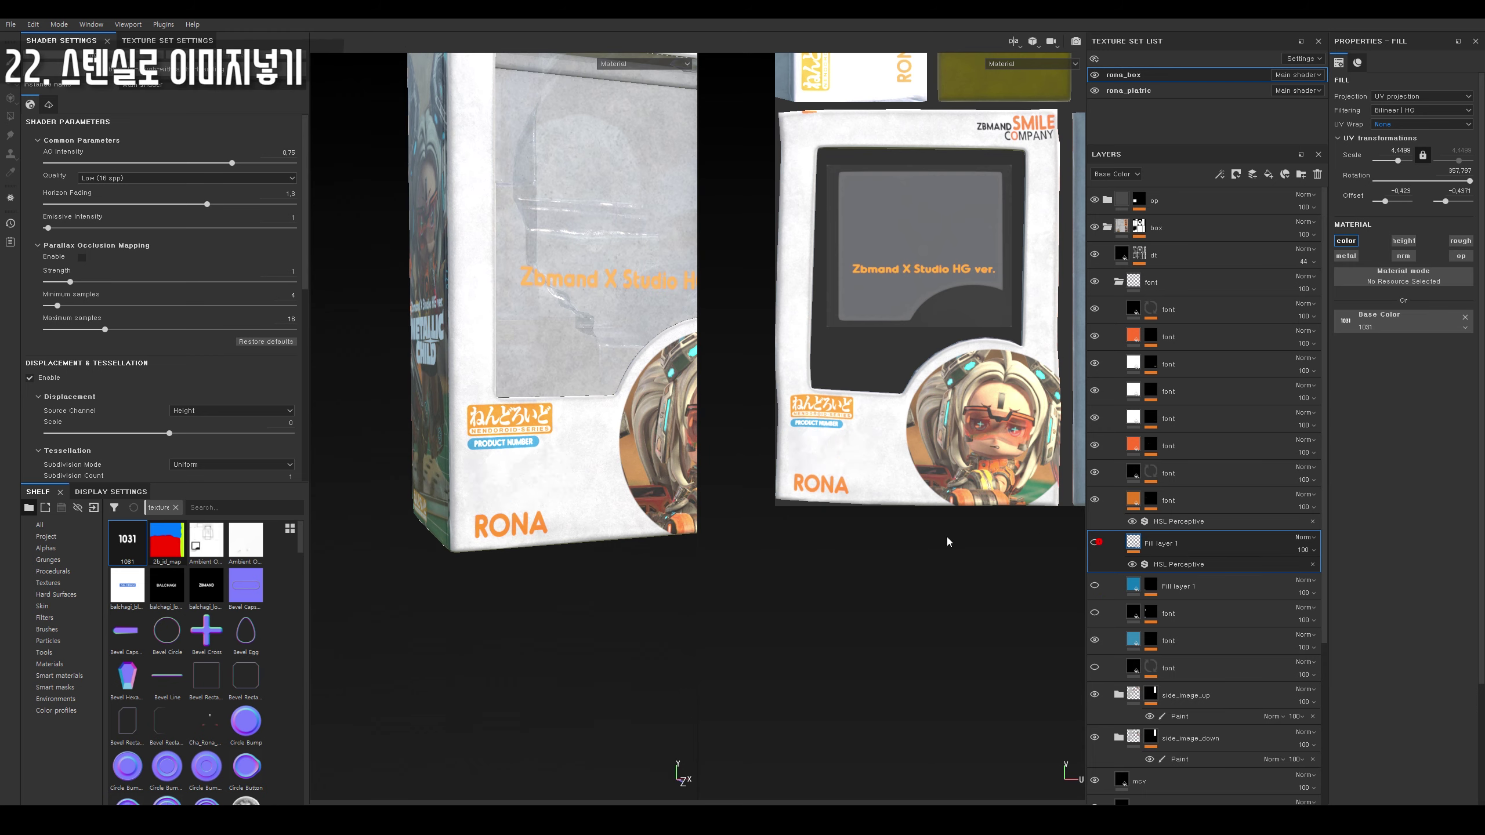
{"action": "scroll", "coordinate": [572, 446], "scroll_direction": "up", "scroll_amount": 2}
{"action": "left_click", "coordinate": [1095, 543]}
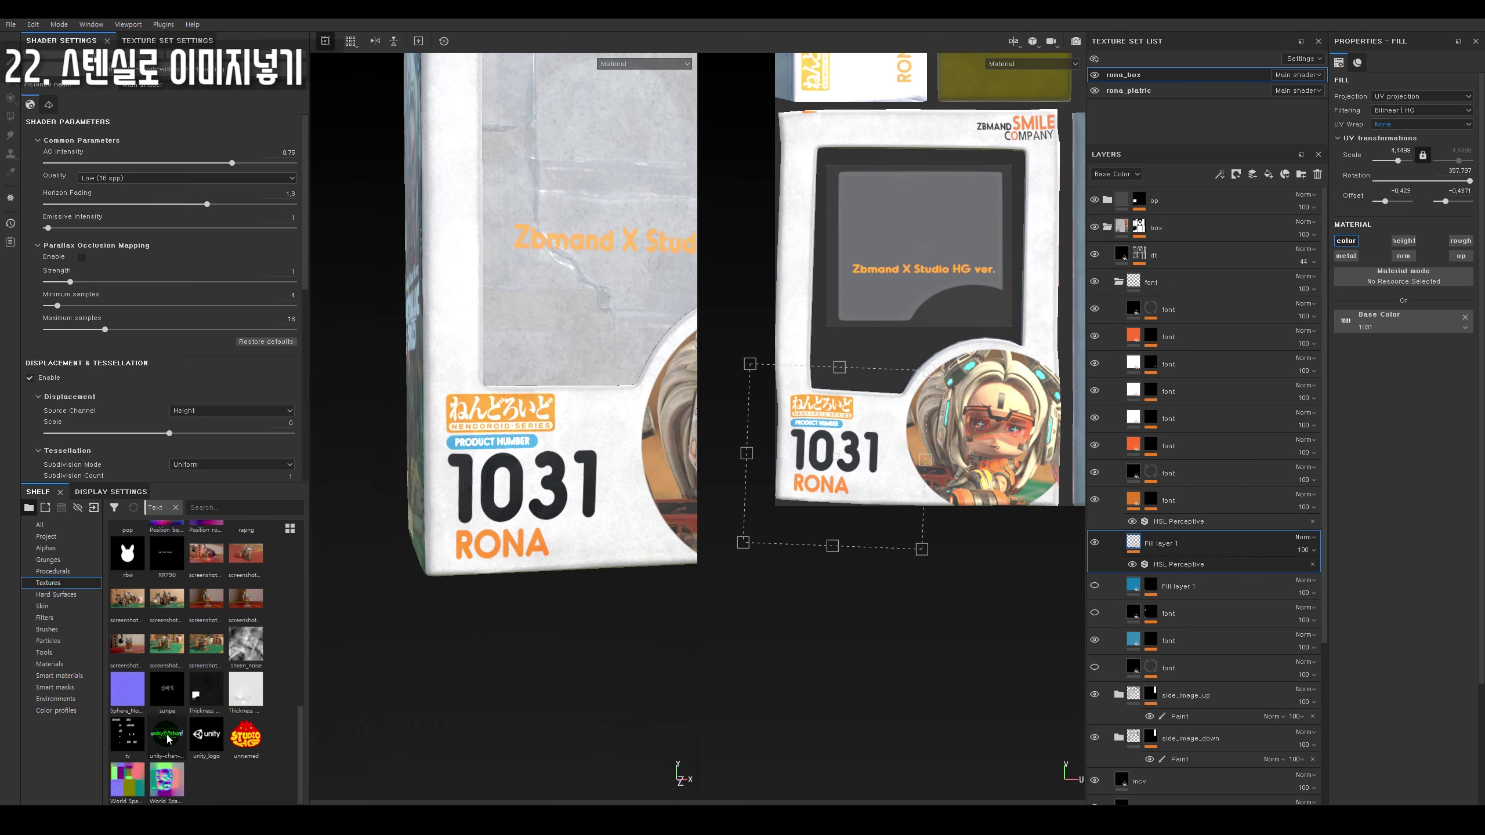
Use the unity-chan logo as the fill's base colour, scaled into the top-left corner.
{"action": "left_click_drag", "start_coordinate": [166, 736], "coordinate": [1349, 348]}
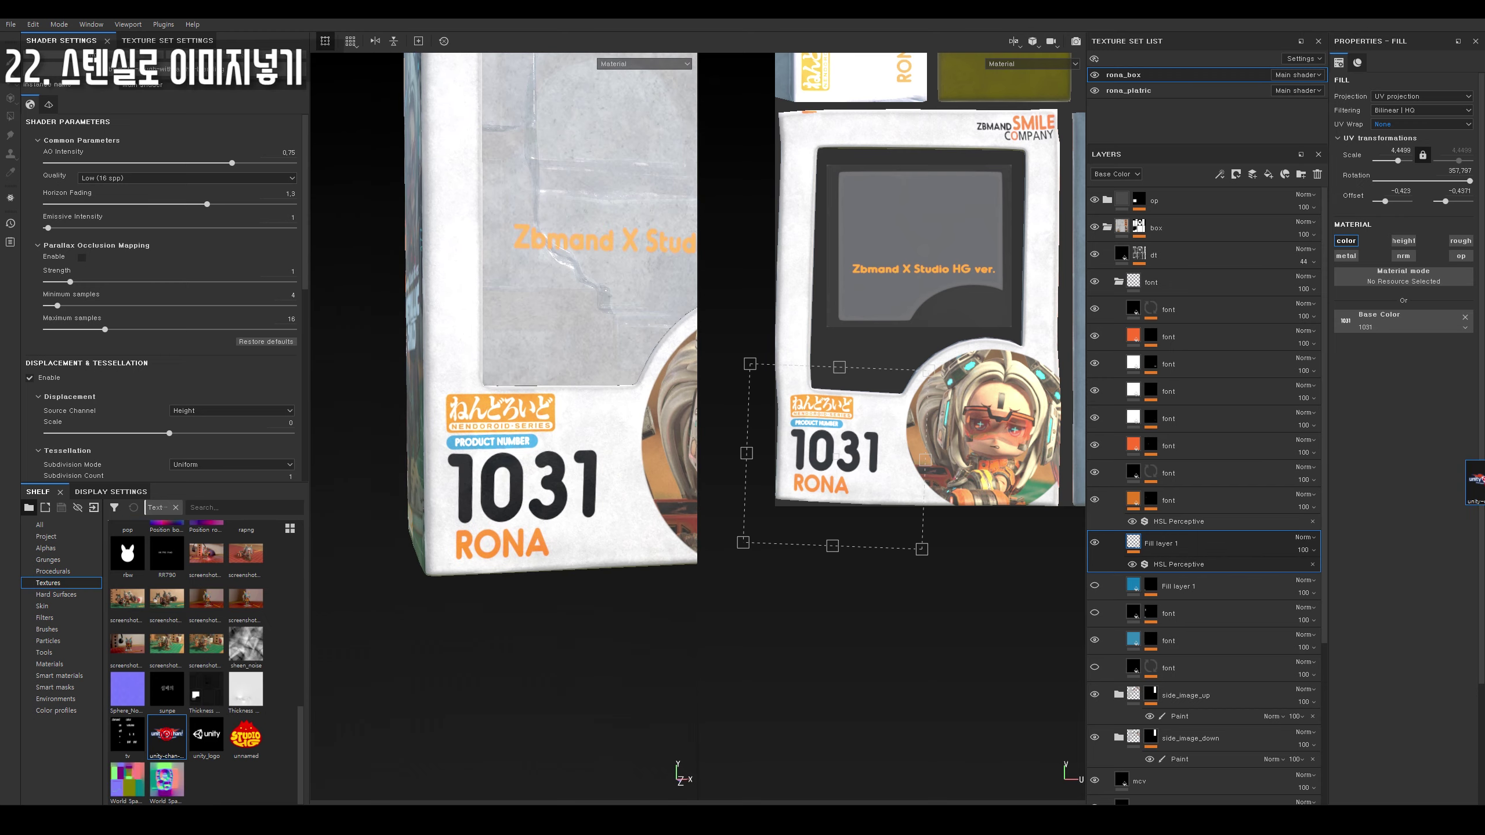
{"action": "left_click_drag", "start_coordinate": [225, 692], "coordinate": [1408, 326]}
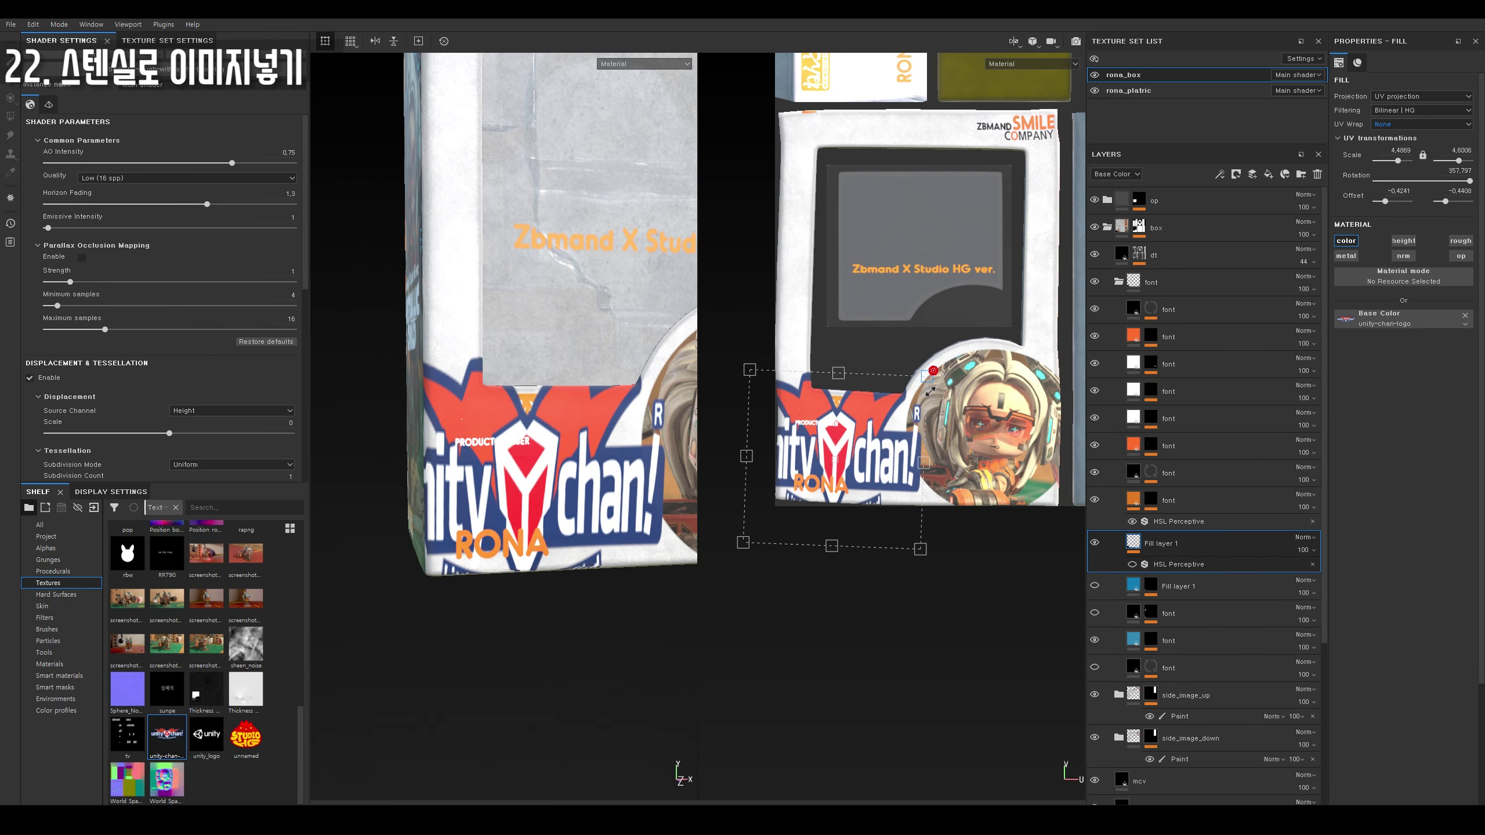
{"action": "mouse_move", "coordinate": [931, 391]}
{"action": "left_mouse_down"}
{"action": "mouse_move", "coordinate": [858, 474]}
{"action": "mouse_move", "coordinate": [822, 238]}
{"action": "left_mouse_up"}
{"action": "scroll", "coordinate": [931, 410], "scroll_direction": "down", "scroll_amount": 2}
{"action": "key", "text": "f"}
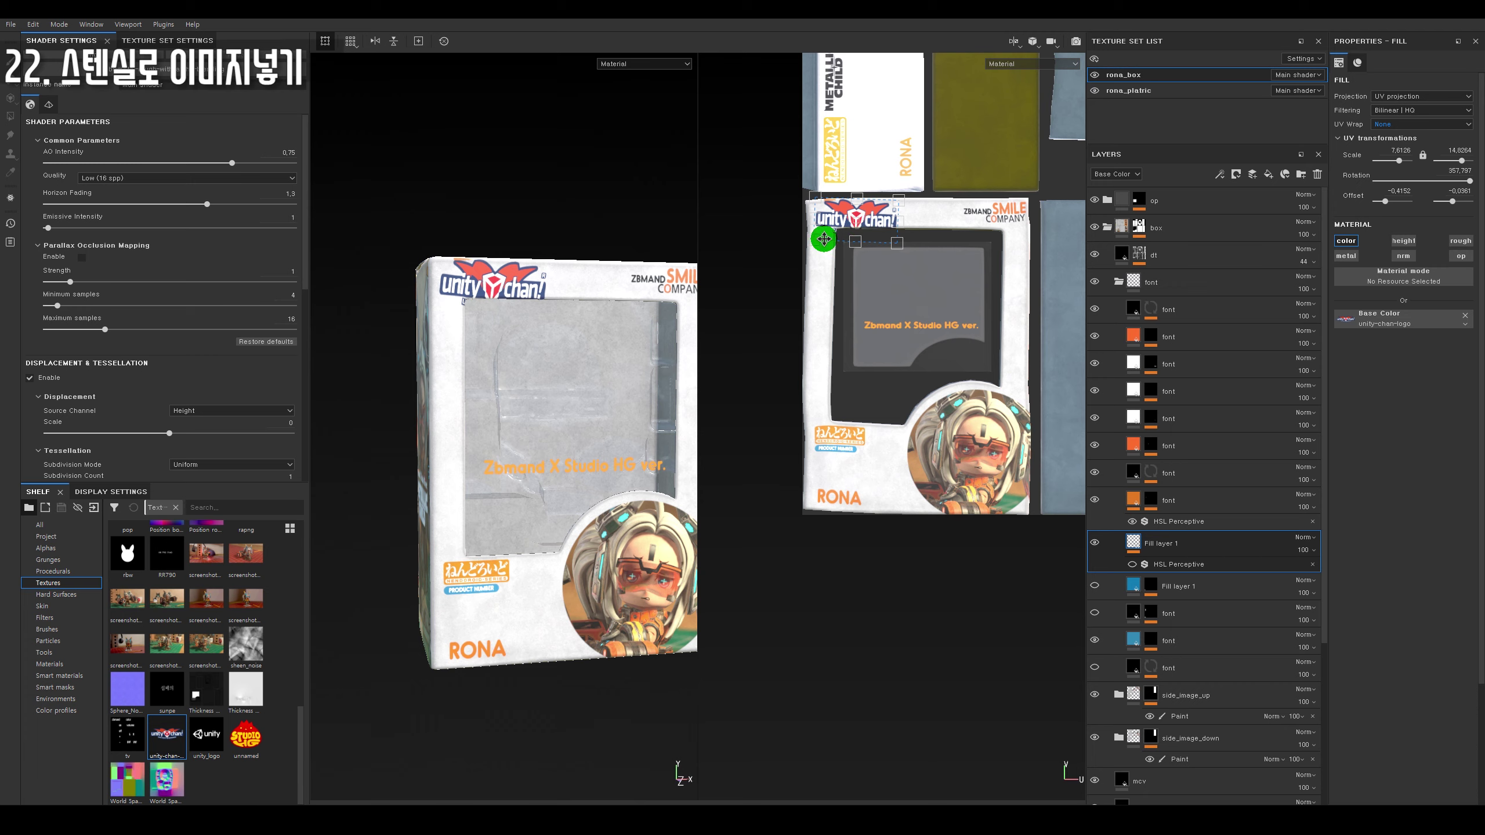
{"action": "scroll", "coordinate": [515, 385], "scroll_direction": "up", "scroll_amount": 3}
{"action": "scroll", "coordinate": [960, 348], "scroll_direction": "up", "scroll_amount": 3}
{"action": "left_click_drag", "start_coordinate": [960, 348], "coordinate": [947, 344]}
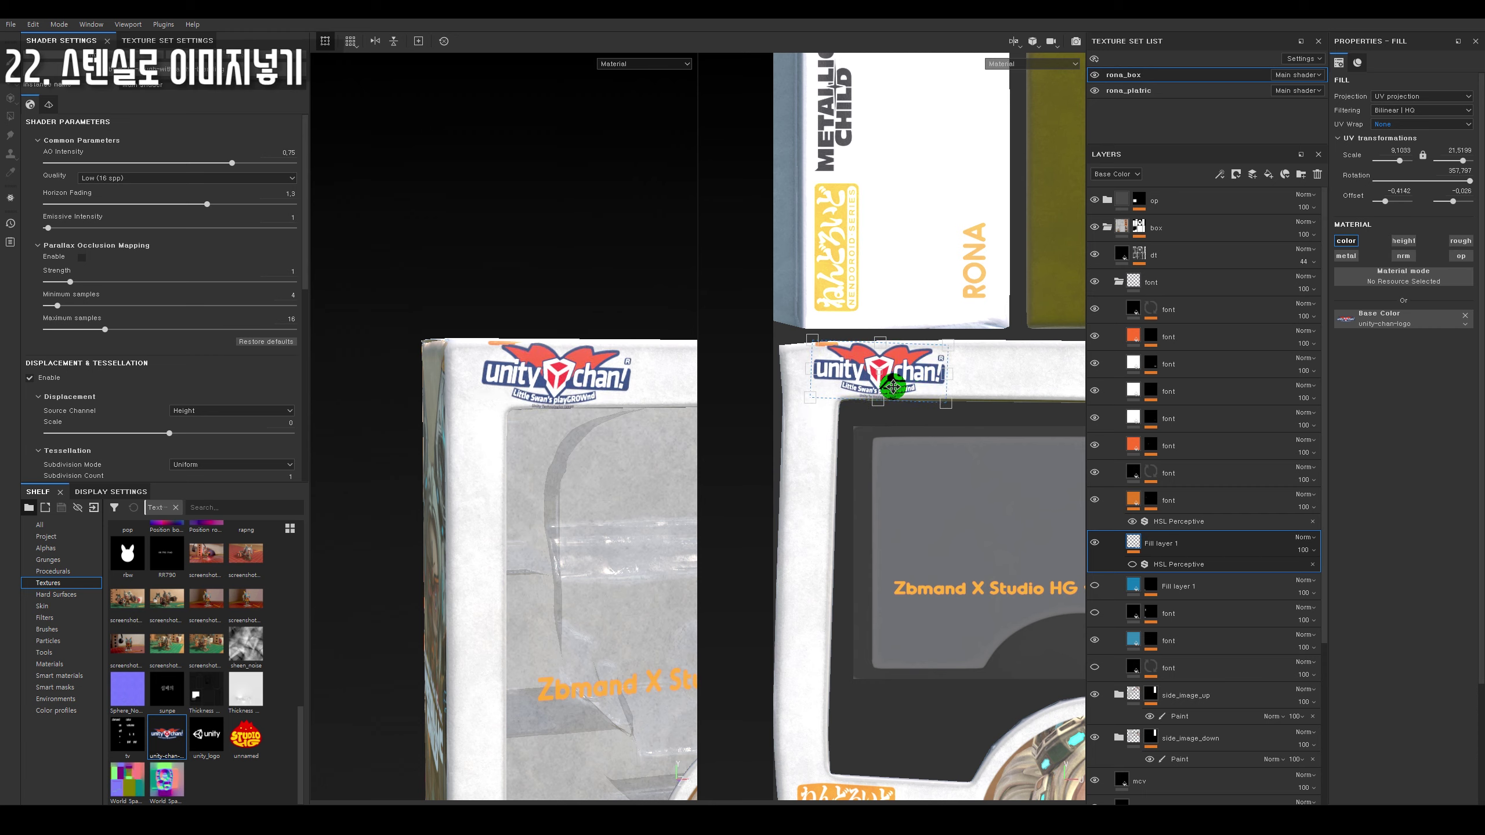
Orbit to check the logo placement, then delete the logo fill layer.
{"action": "mouse_move", "coordinate": [625, 556]}
{"action": "left_mouse_down", "text": "alt"}
{"action": "mouse_move", "coordinate": [580, 520]}
{"action": "mouse_move", "coordinate": [554, 351]}
{"action": "mouse_move", "coordinate": [557, 570]}
{"action": "mouse_move", "coordinate": [627, 531]}
{"action": "left_mouse_up", "text": "alt"}
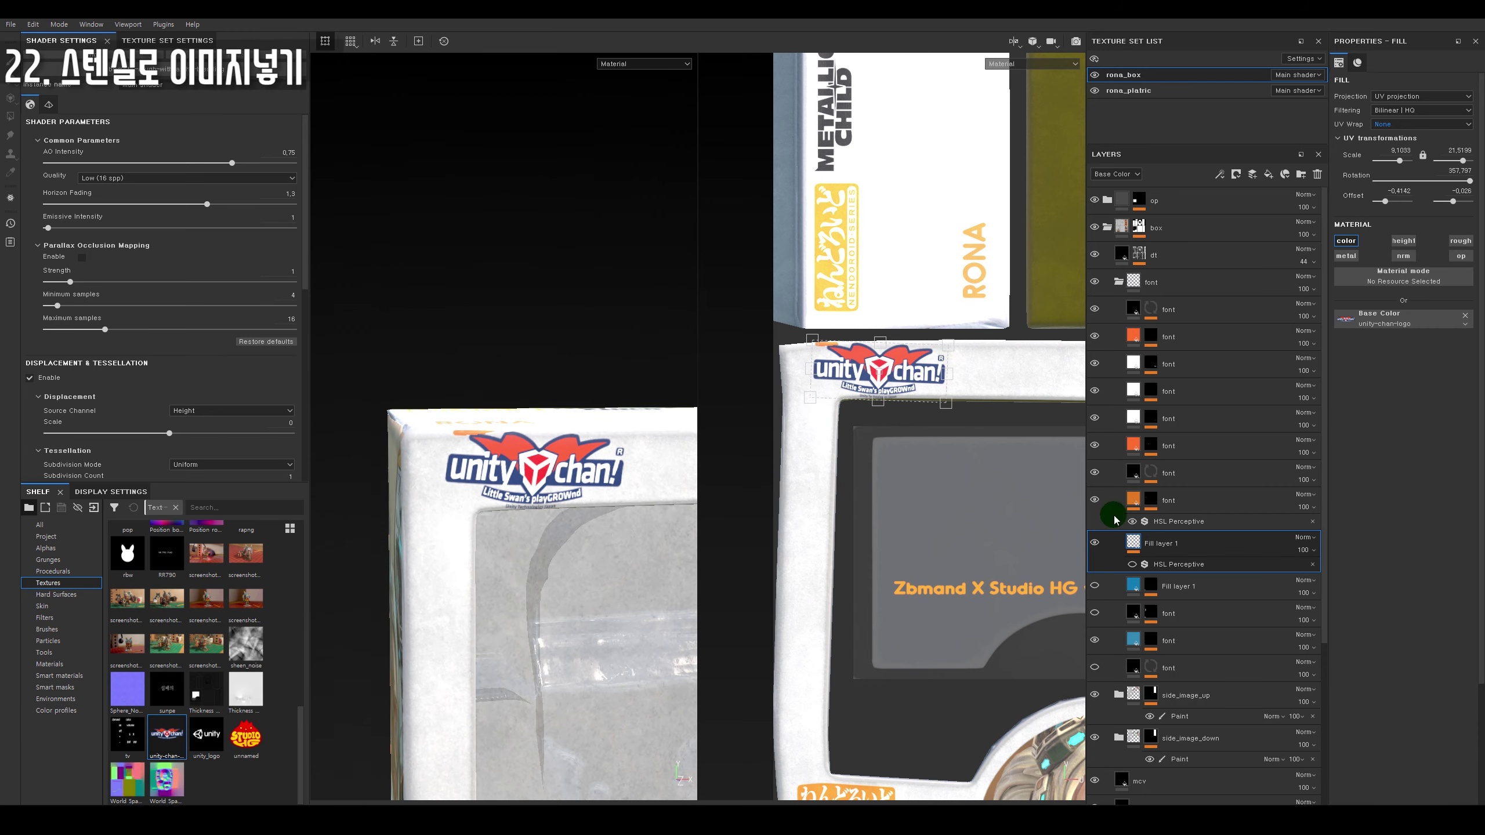
{"action": "mouse_move", "coordinate": [643, 438]}
{"action": "left_mouse_down", "text": "alt"}
{"action": "mouse_move", "coordinate": [517, 350]}
{"action": "mouse_move", "coordinate": [522, 449]}
{"action": "left_mouse_up", "text": "alt"}
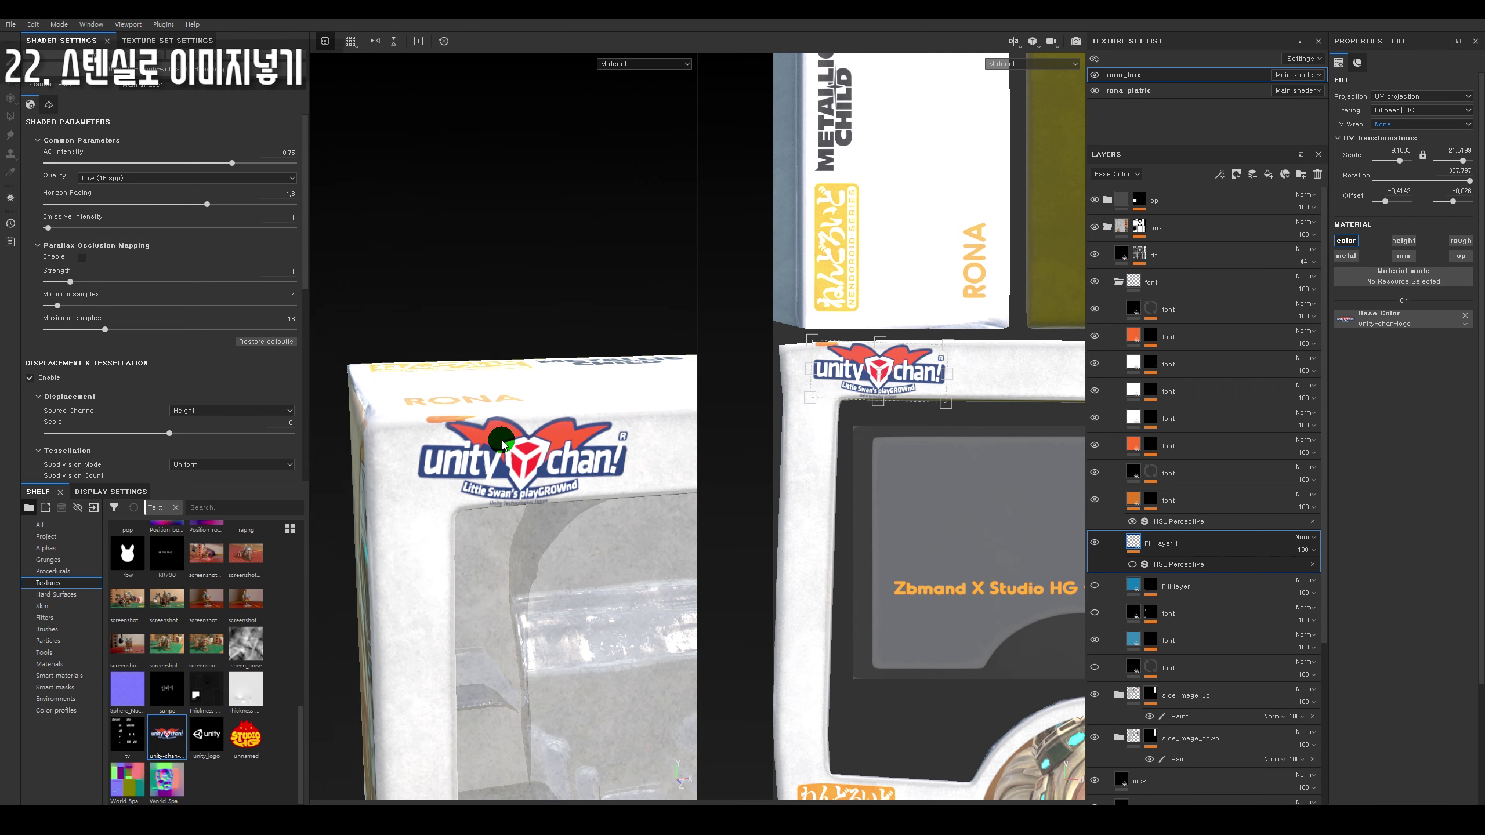
{"action": "left_click_drag", "start_coordinate": [577, 508], "coordinate": [577, 455], "text": "alt"}
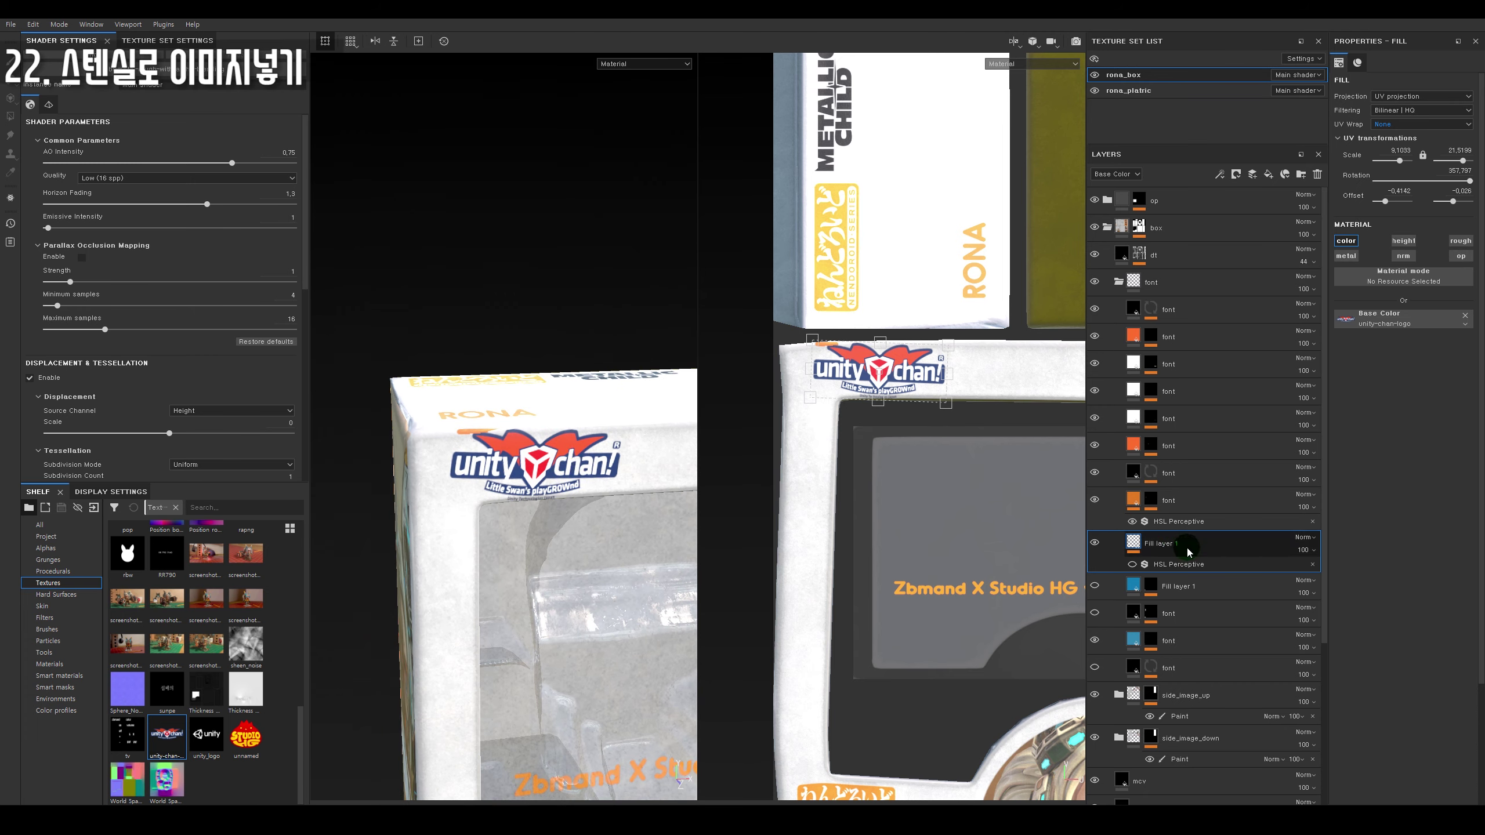
{"action": "key", "text": "Delete"}
Add a paint layer with projection painting and place the unity-chan logo over the top-left corner.
{"action": "left_click", "coordinate": [1253, 175]}
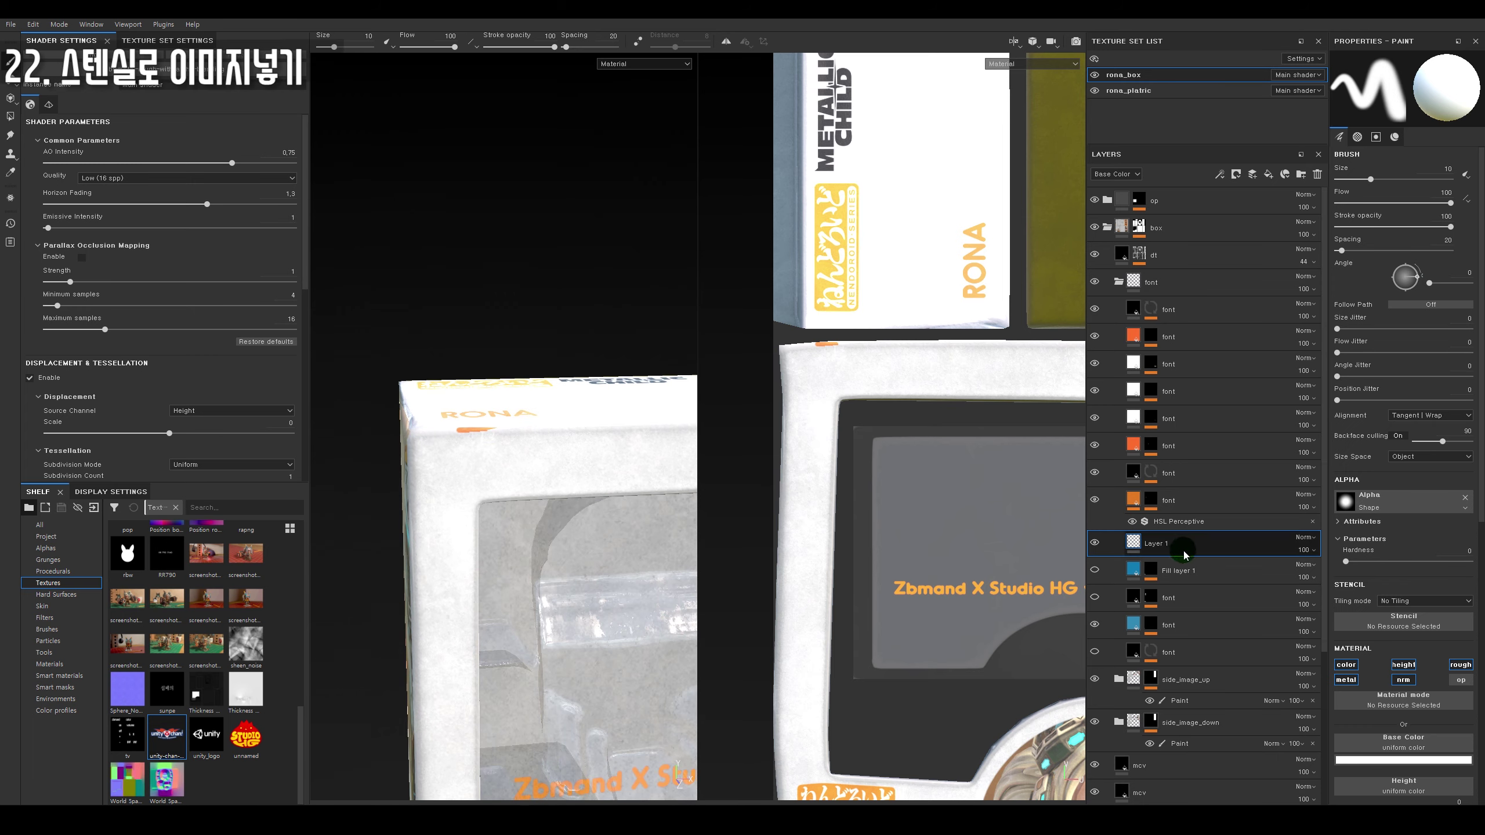
{"action": "key", "text": "3"}
{"action": "left_click_drag", "start_coordinate": [563, 545], "coordinate": [571, 565], "text": "alt"}
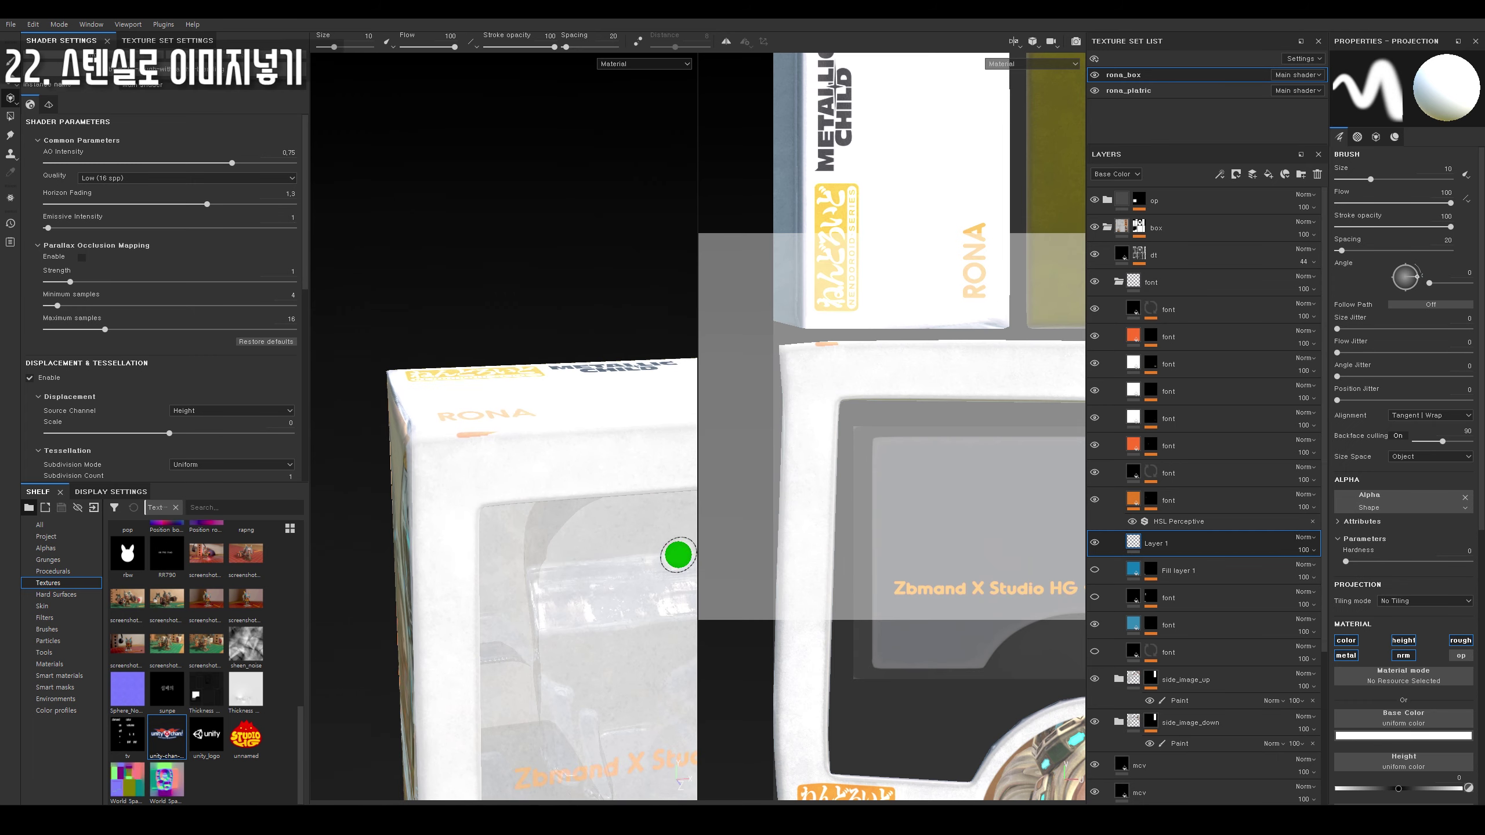
{"action": "left_click_drag", "start_coordinate": [678, 555], "coordinate": [557, 537], "text": "alt"}
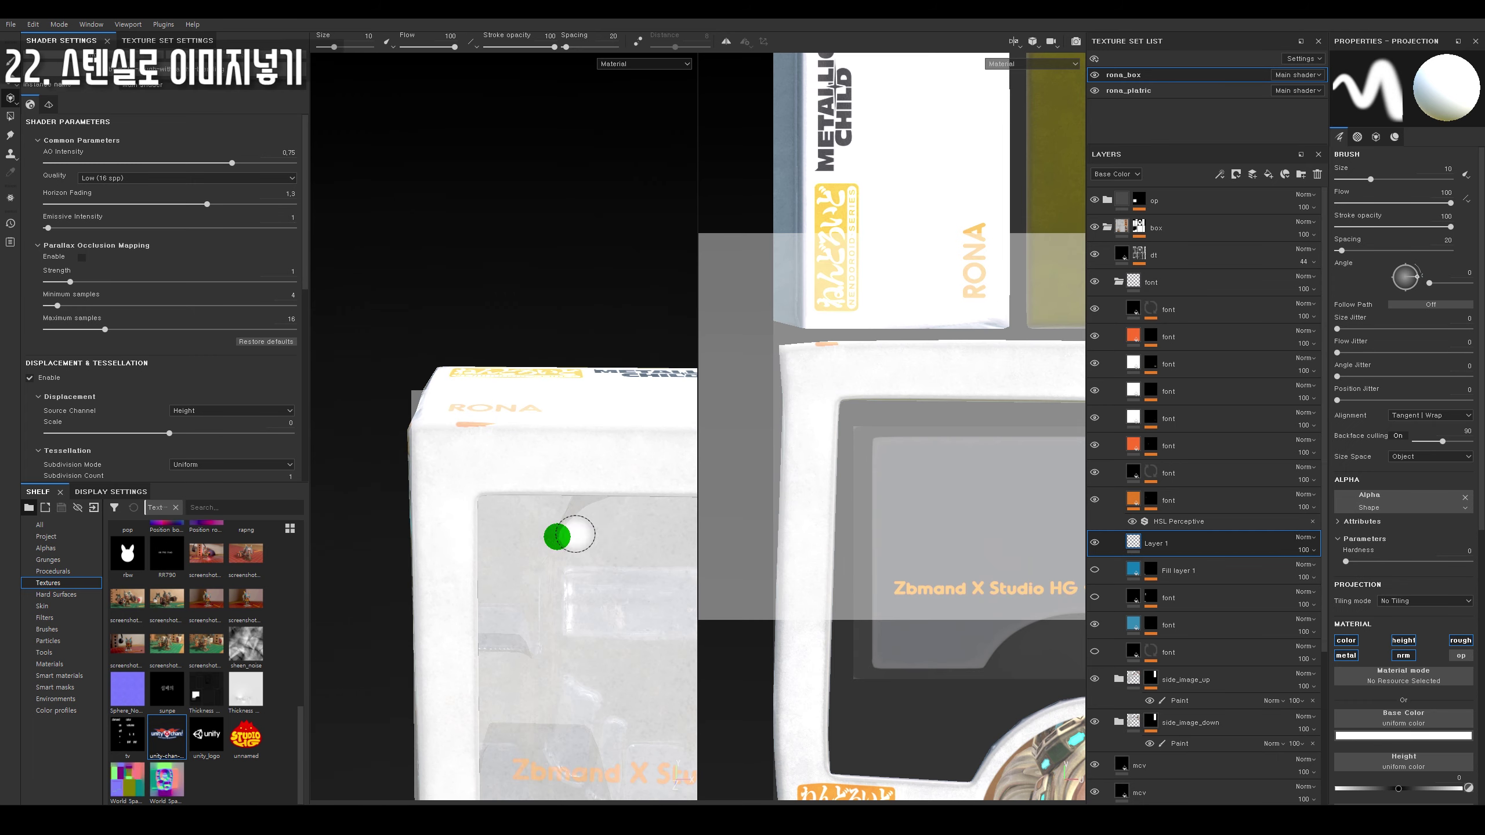
{"action": "left_click", "coordinate": [169, 739]}
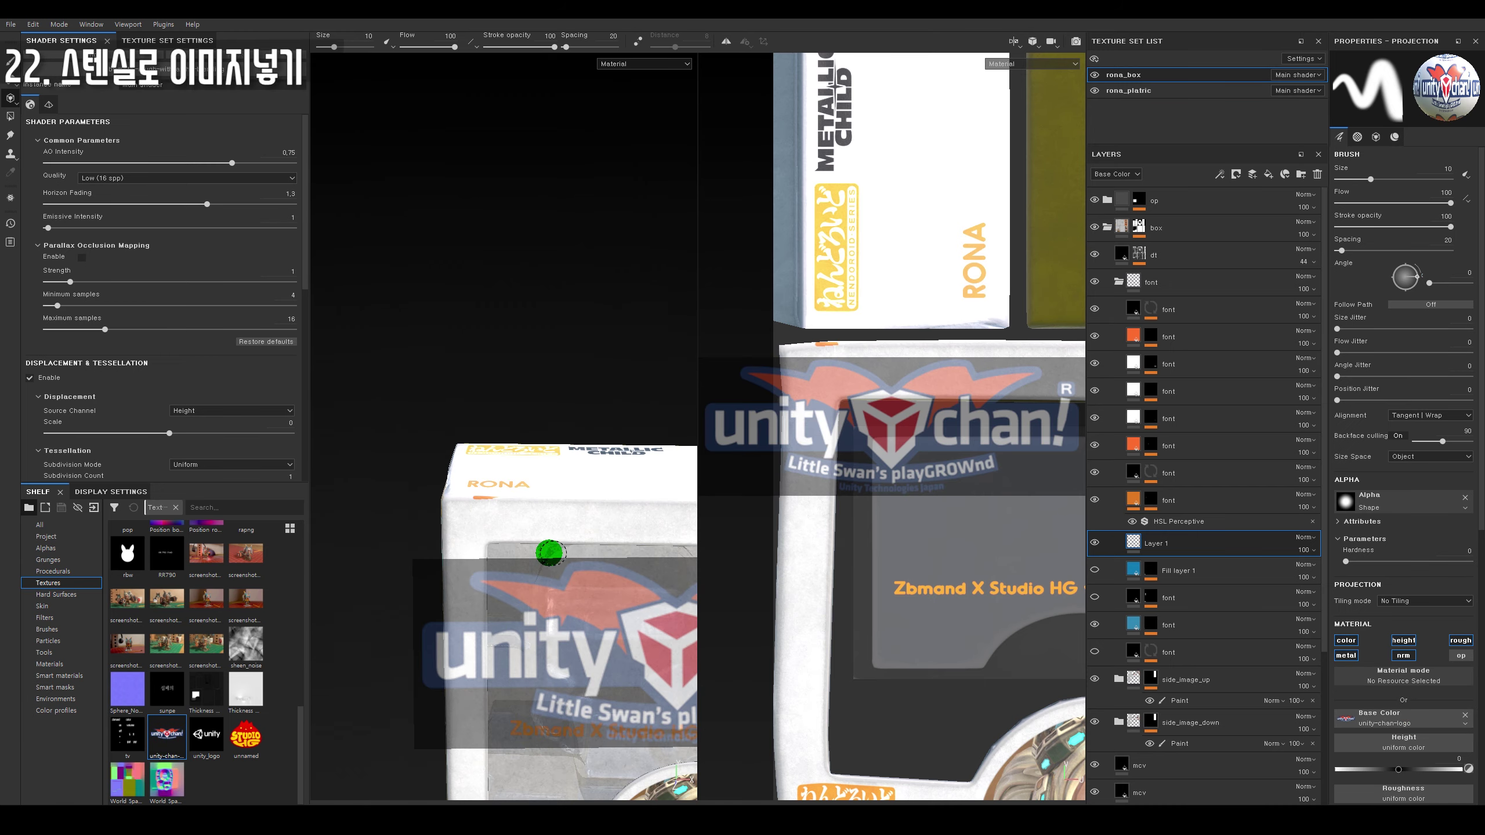
{"action": "key", "text": "F3"}
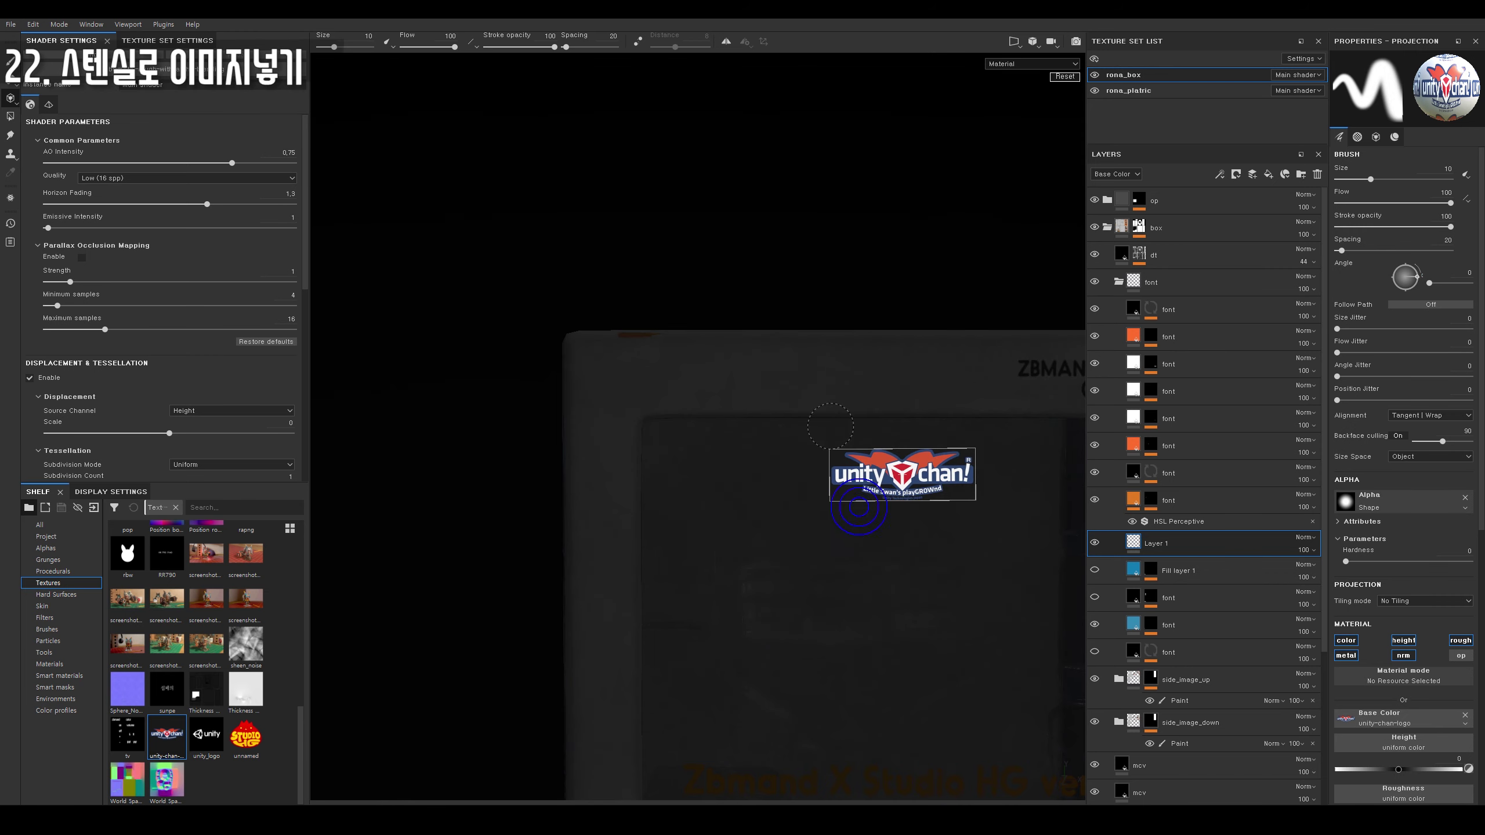
{"action": "left_click_drag", "start_coordinate": [831, 426], "coordinate": [669, 408]}
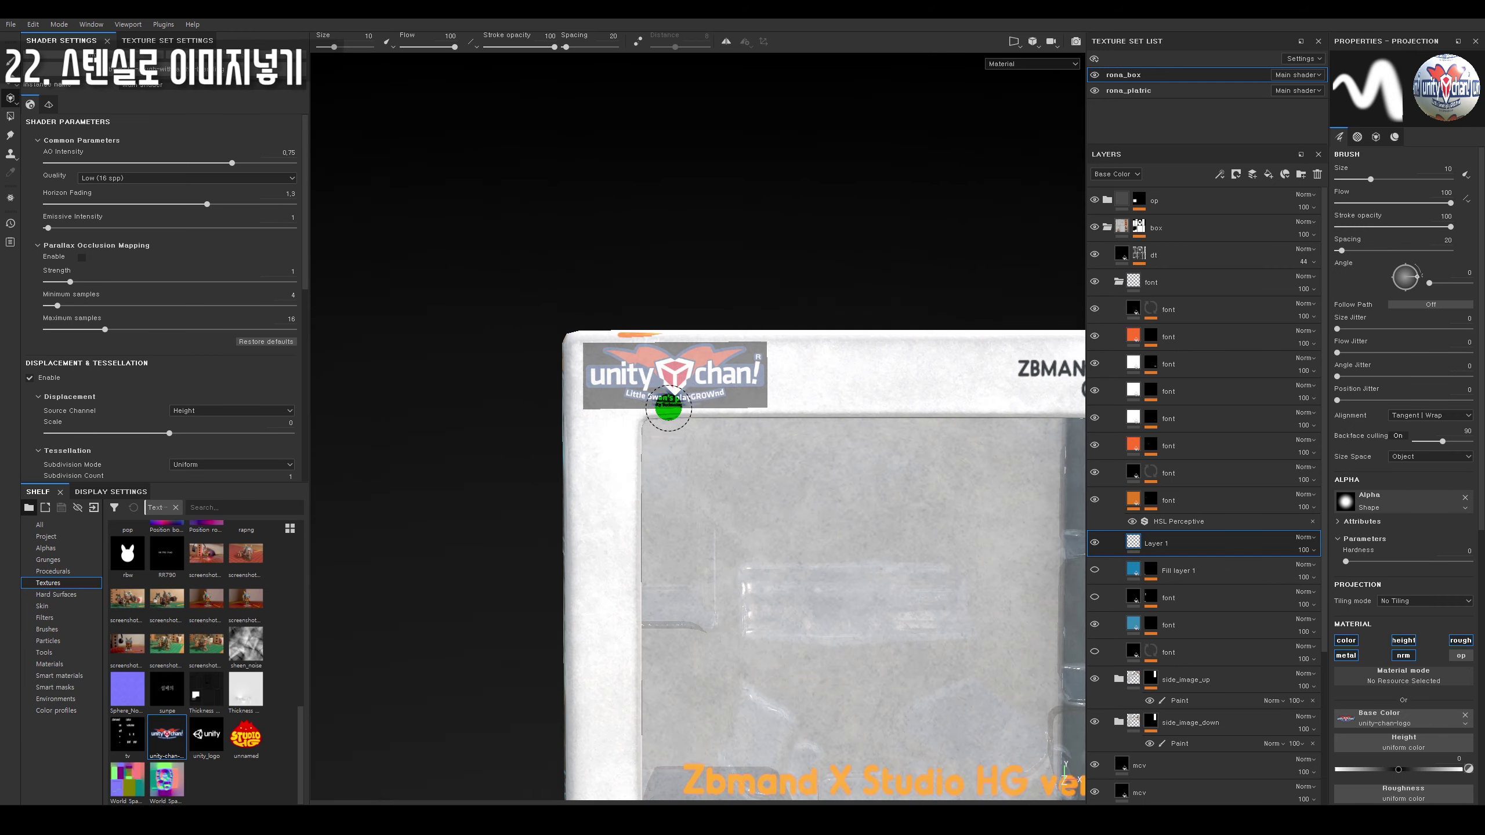
With brush size 11.3 and no alpha, paint the logo onto the corner.
{"action": "key", "text": "bracketright"}
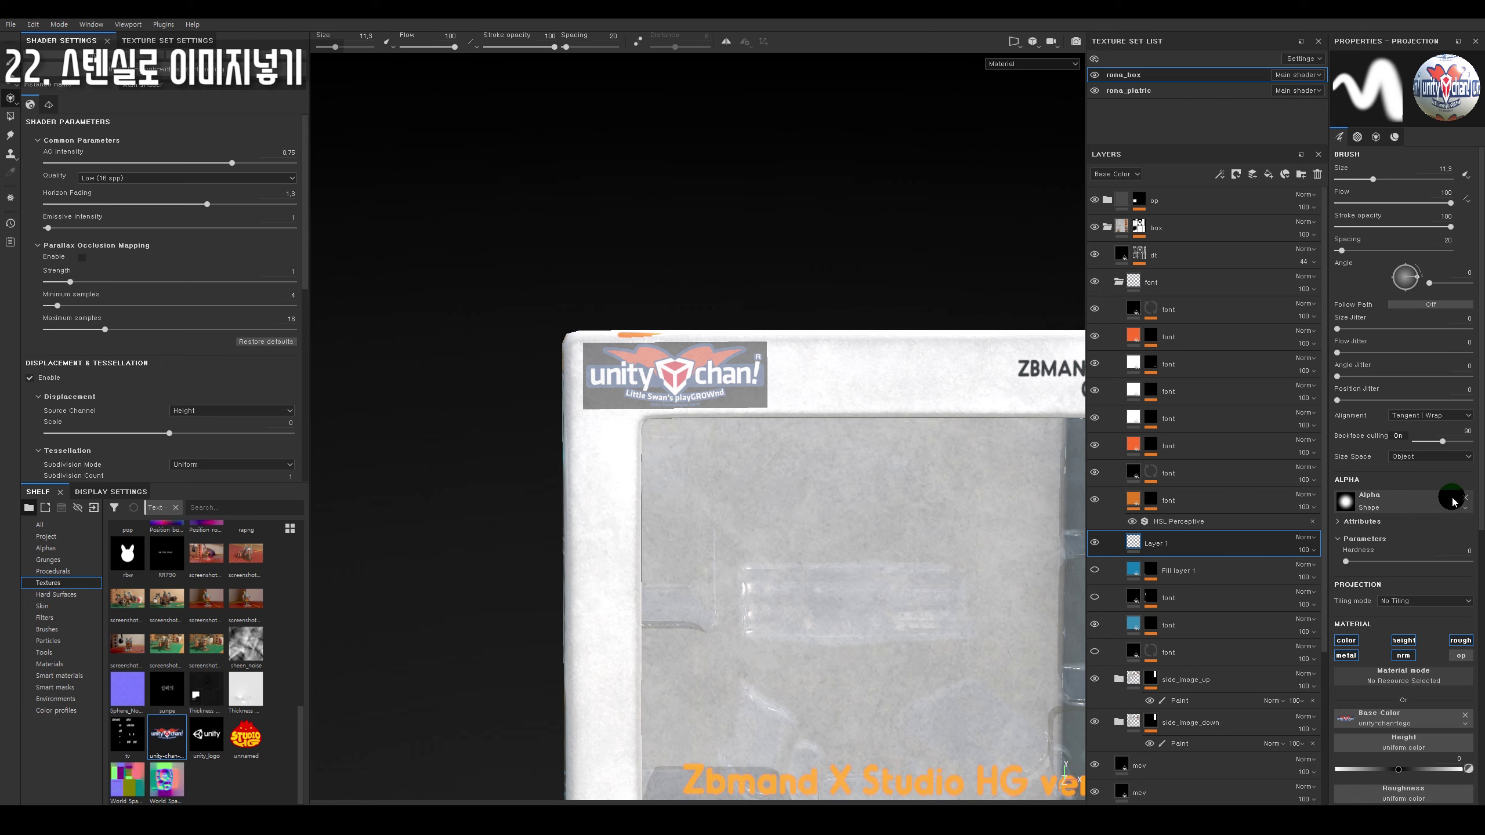
{"action": "left_click", "coordinate": [1453, 499]}
{"action": "left_click_drag", "start_coordinate": [667, 367], "coordinate": [779, 391]}
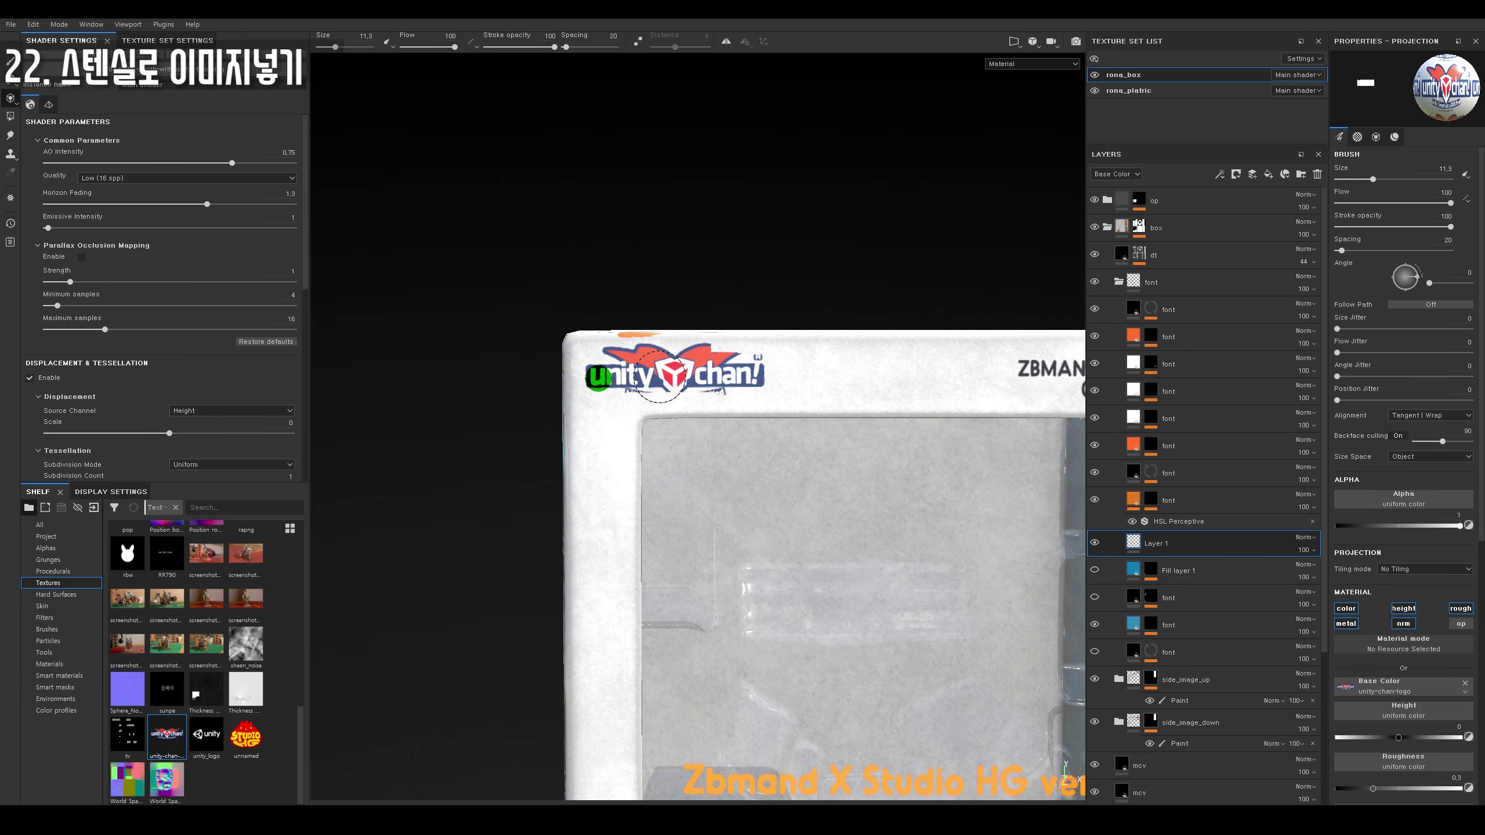
{"action": "key", "text": "F1"}
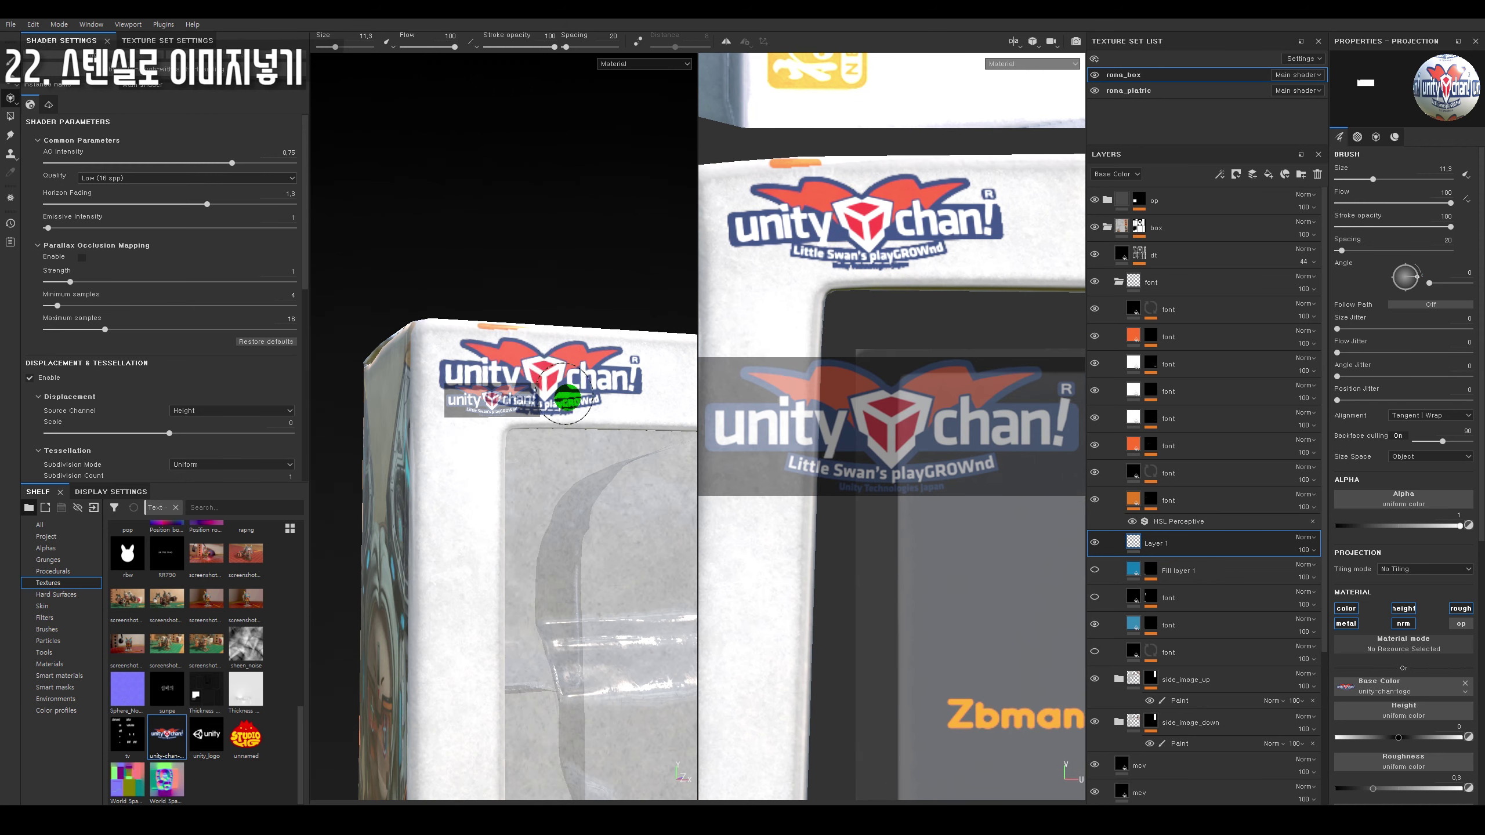
{"action": "middle_click_drag", "start_coordinate": [564, 404], "coordinate": [672, 556]}
{"action": "scroll", "coordinate": [966, 318], "scroll_direction": "down", "scroll_amount": 2}
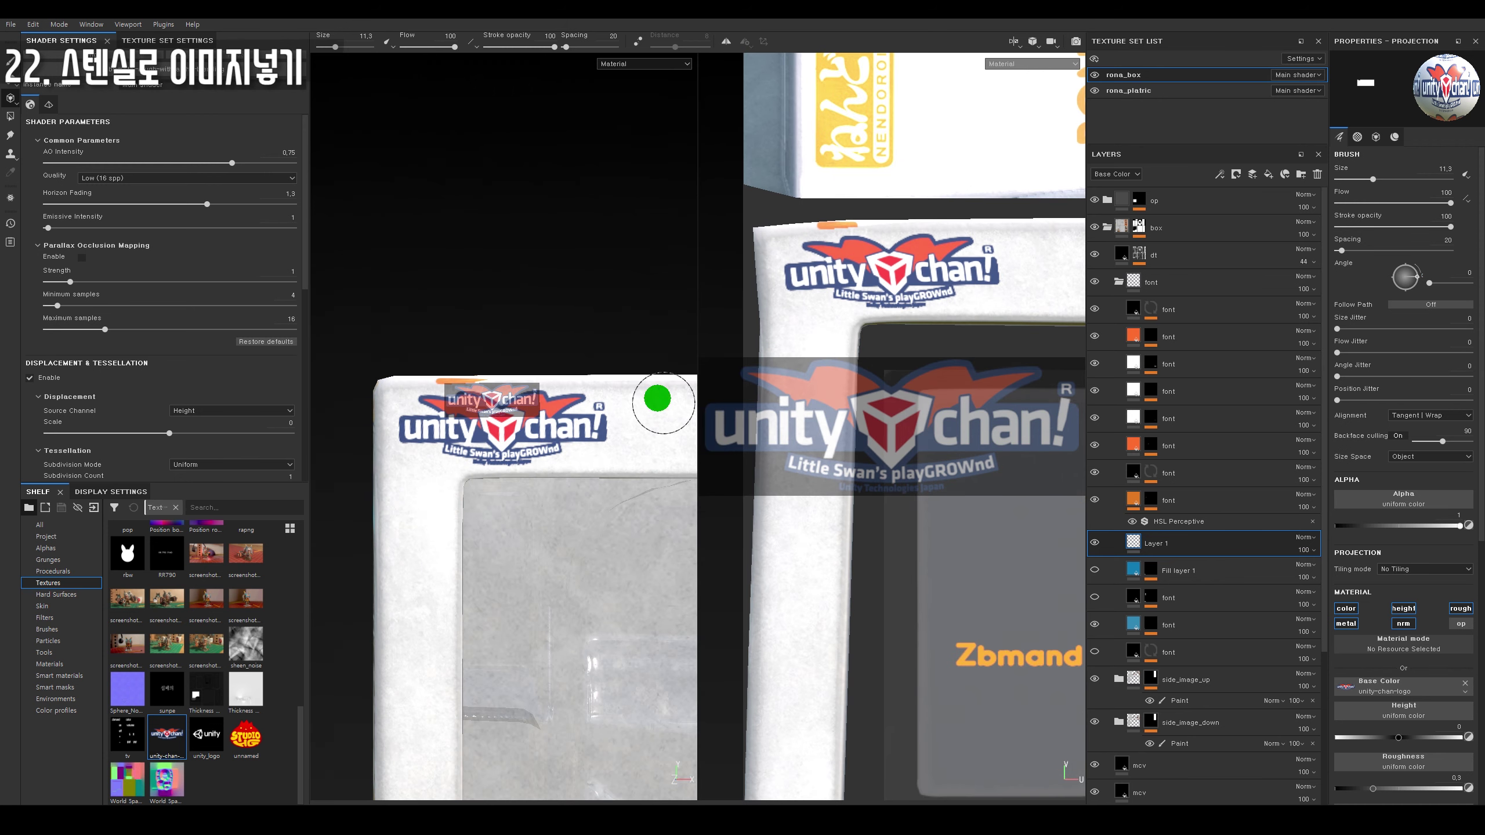
{"action": "left_click_drag", "start_coordinate": [623, 371], "coordinate": [545, 494], "text": "alt"}
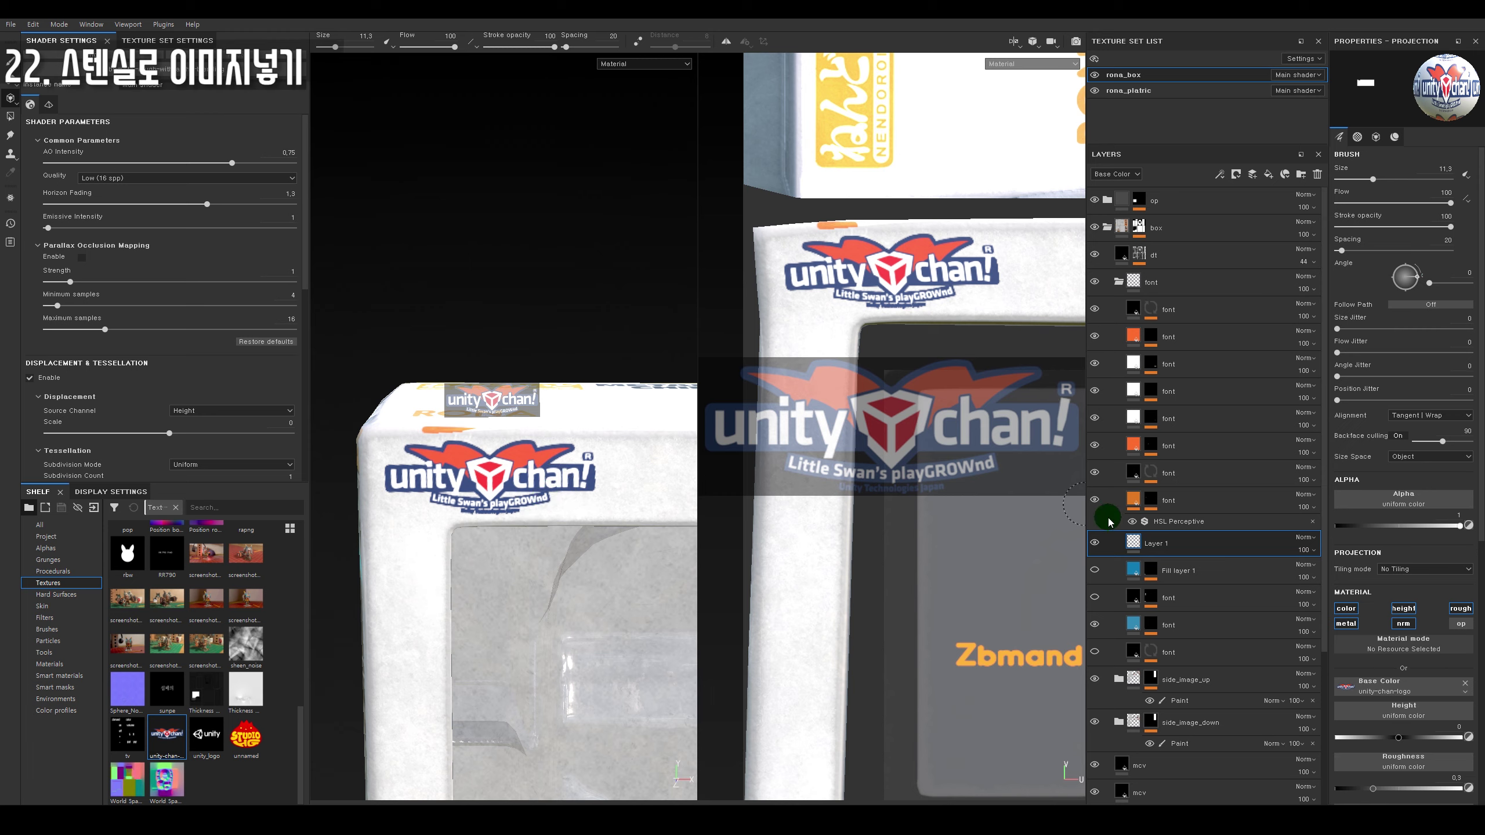
{"action": "left_click_drag", "start_coordinate": [1109, 523], "coordinate": [1178, 567]}
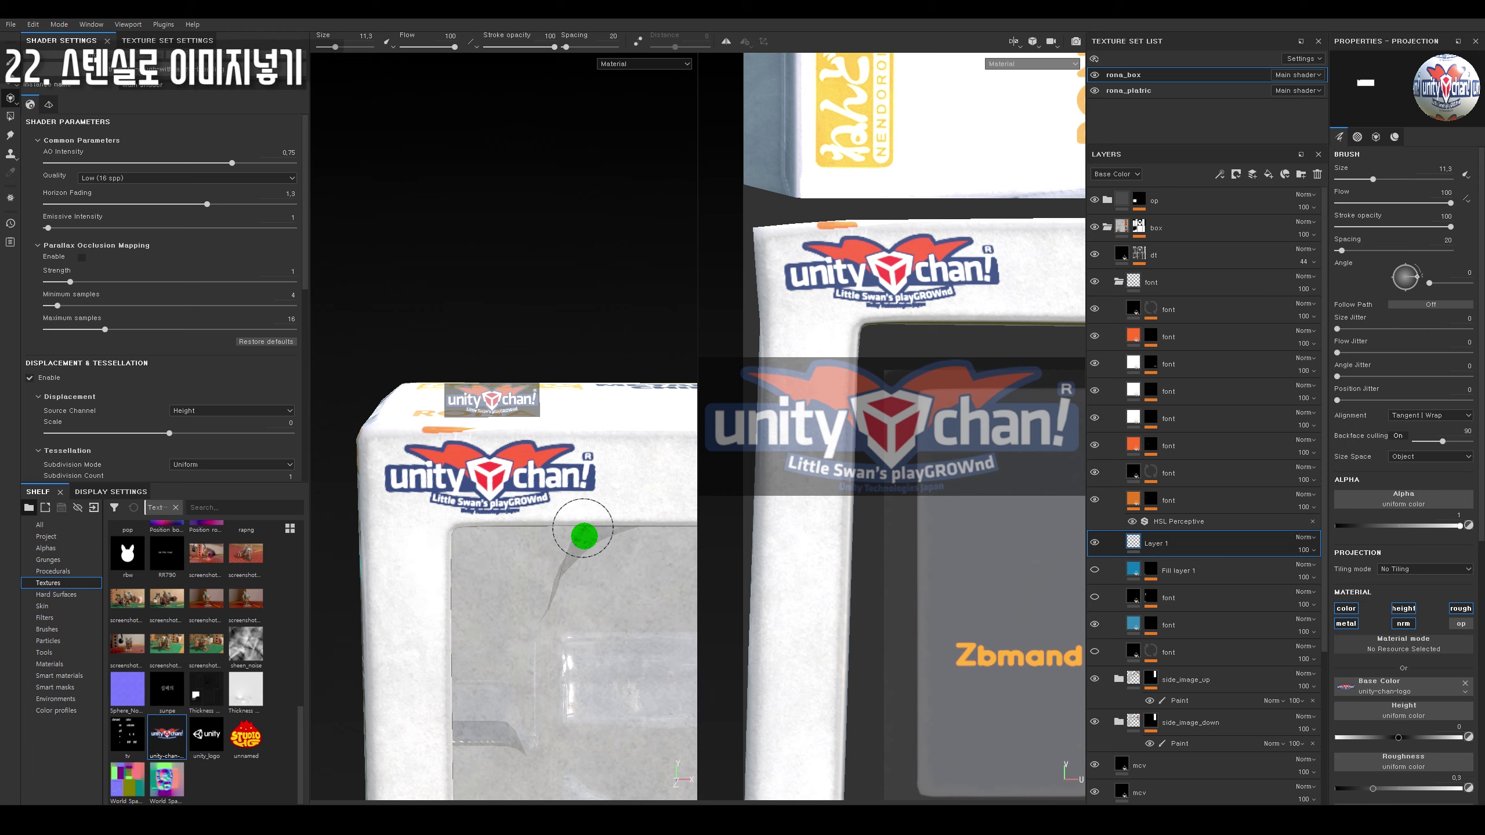
{"action": "mouse_move", "coordinate": [580, 531]}
{"action": "left_mouse_down", "text": "alt"}
{"action": "mouse_move", "coordinate": [542, 389]}
{"action": "mouse_move", "coordinate": [564, 557]}
{"action": "left_mouse_up", "text": "alt"}
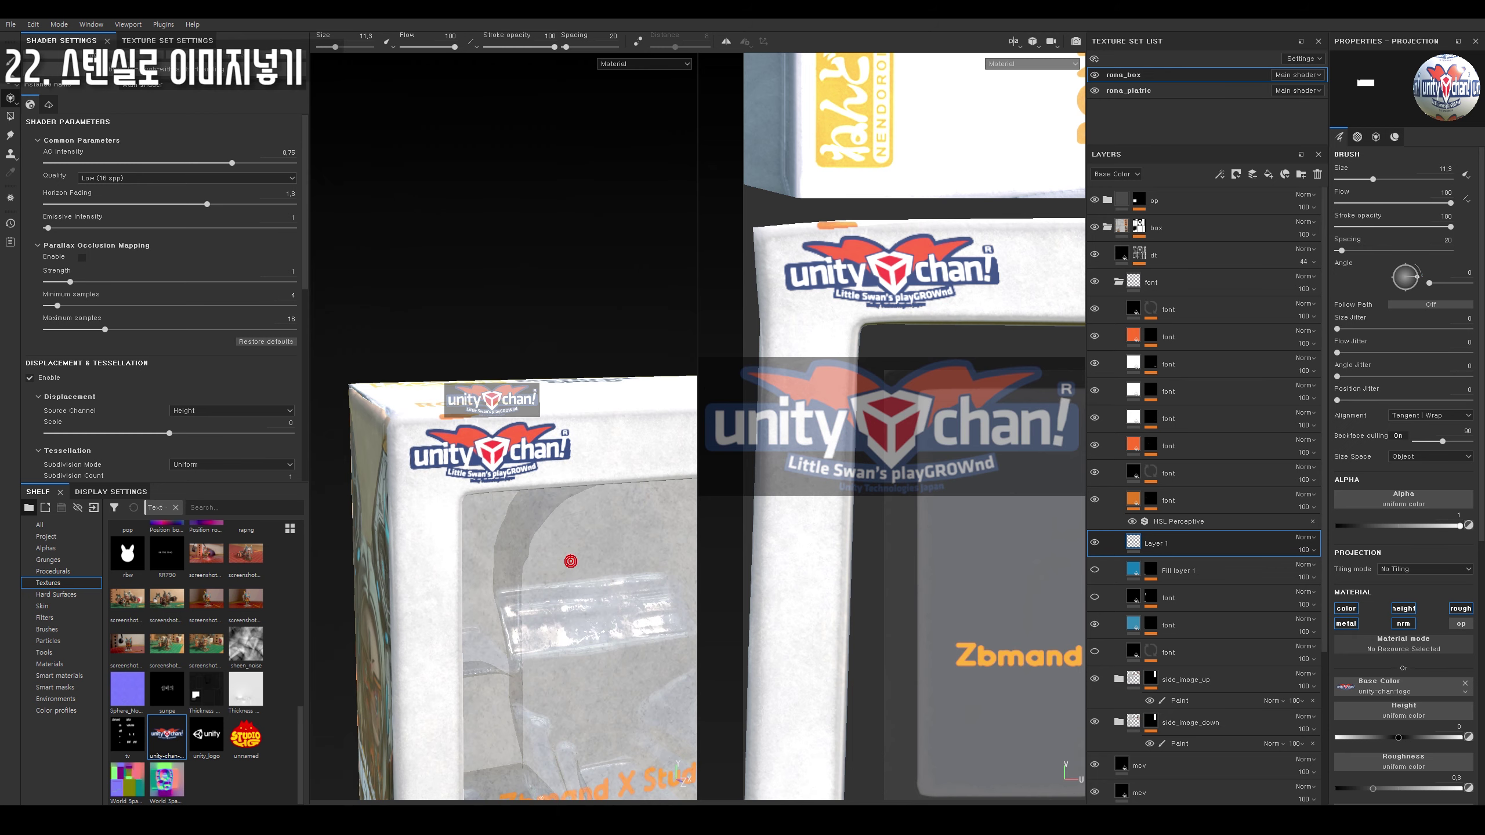
{"action": "left_click", "coordinate": [1463, 686]}
Show the blue 1031 layer and delete the black 1031 font layer.
{"action": "mouse_move", "coordinate": [561, 444]}
{"action": "left_mouse_down", "text": "alt"}
{"action": "mouse_move", "coordinate": [570, 398]}
{"action": "mouse_move", "coordinate": [560, 443]}
{"action": "left_mouse_up", "text": "alt"}
{"action": "left_click", "coordinate": [1095, 572]}
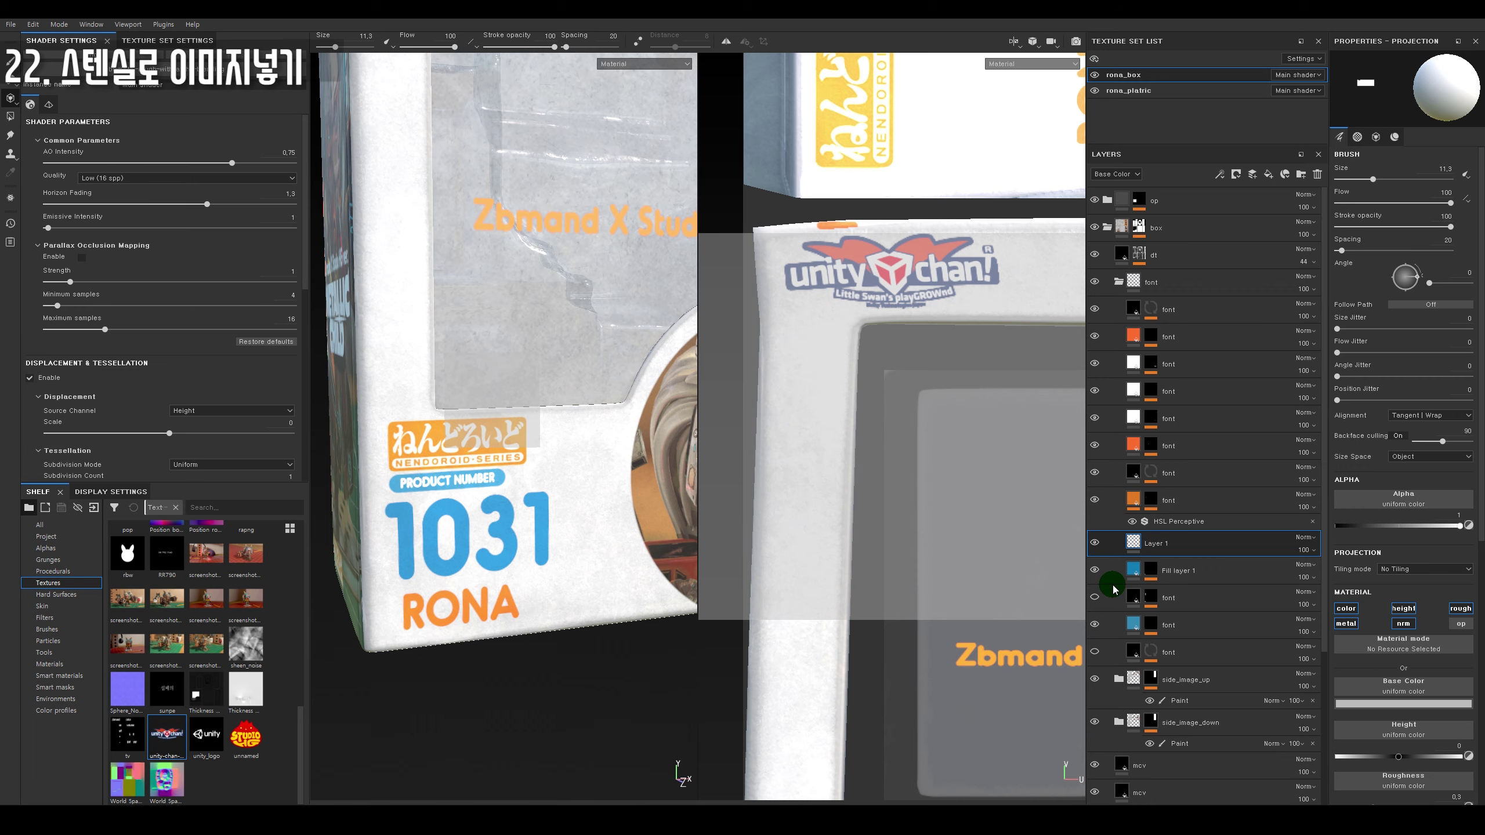
{"action": "left_click", "coordinate": [1097, 598]}
{"action": "left_click", "coordinate": [1097, 598]}
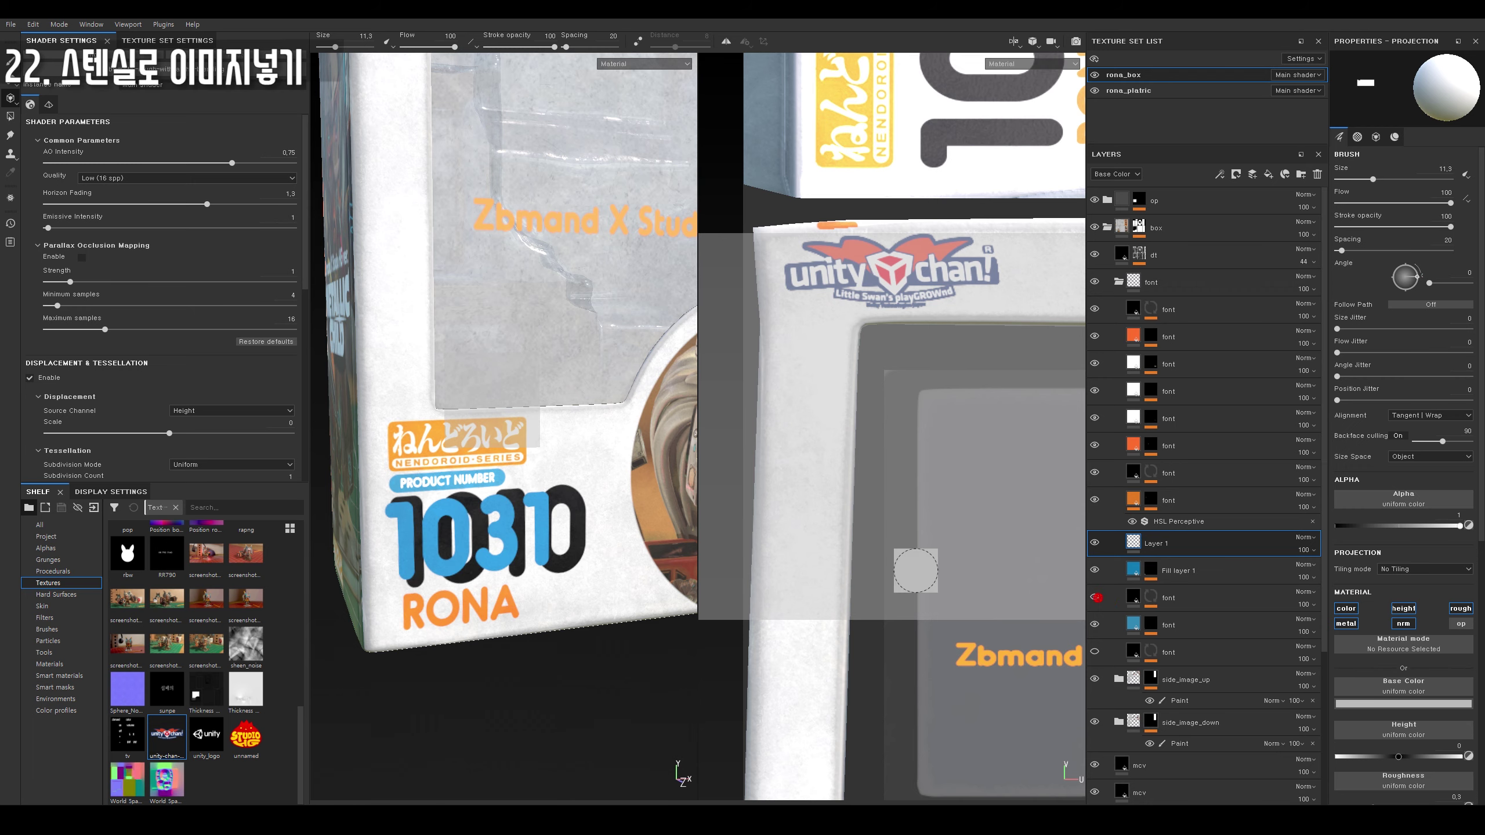
{"action": "mouse_move", "coordinate": [526, 631]}
{"action": "left_mouse_down", "text": "alt"}
{"action": "mouse_move", "coordinate": [513, 688]}
{"action": "mouse_move", "coordinate": [542, 426]}
{"action": "left_mouse_up", "text": "alt"}
{"action": "left_click", "coordinate": [1164, 600]}
{"action": "key", "text": "Delete"}
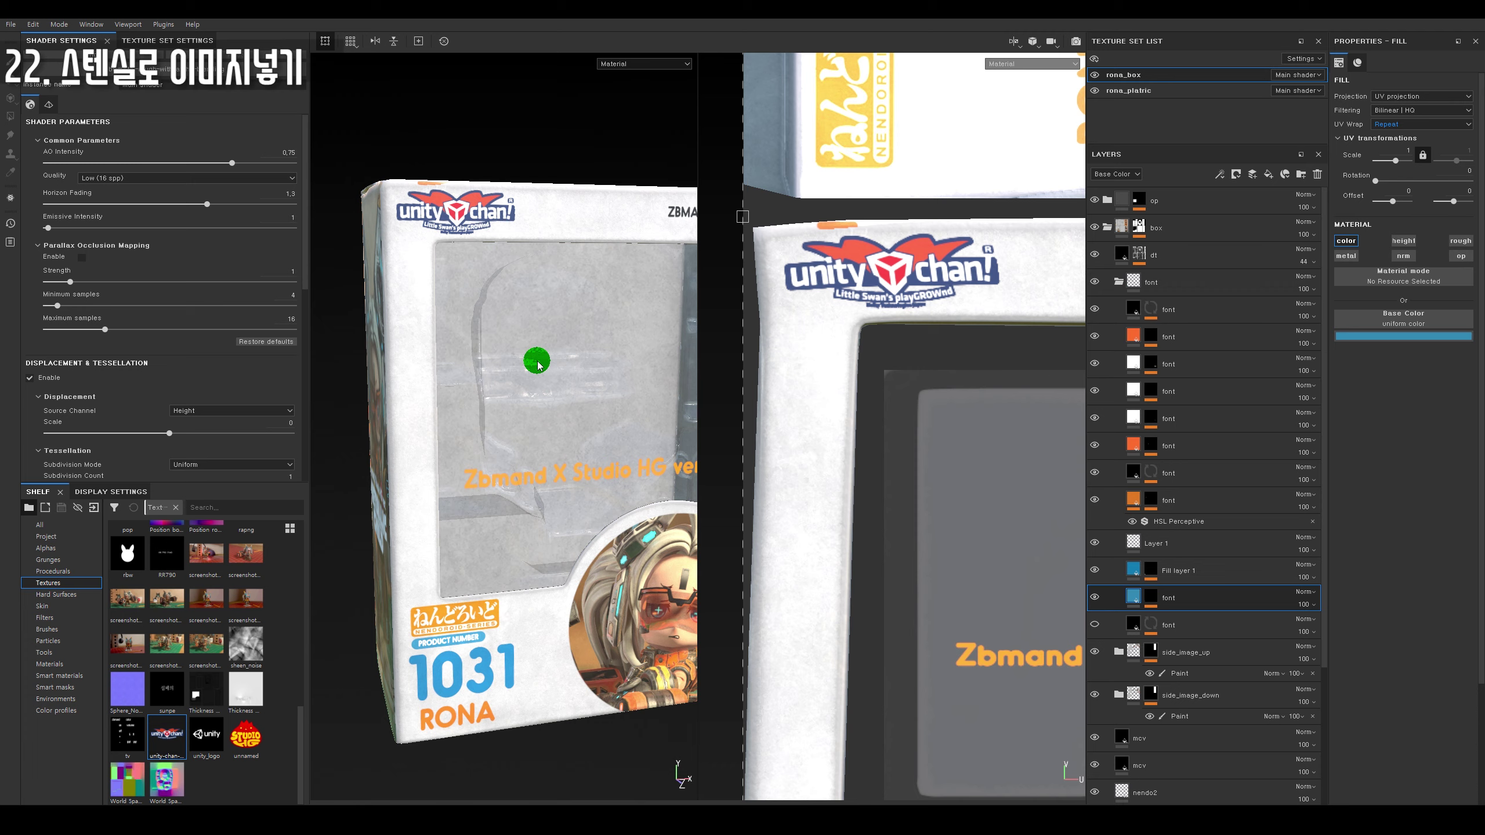
Inspect the 1031 RONA lettering, toggling the logo and font layers to compare.
{"action": "right_click_drag", "start_coordinate": [537, 364], "coordinate": [588, 621], "text": "alt"}
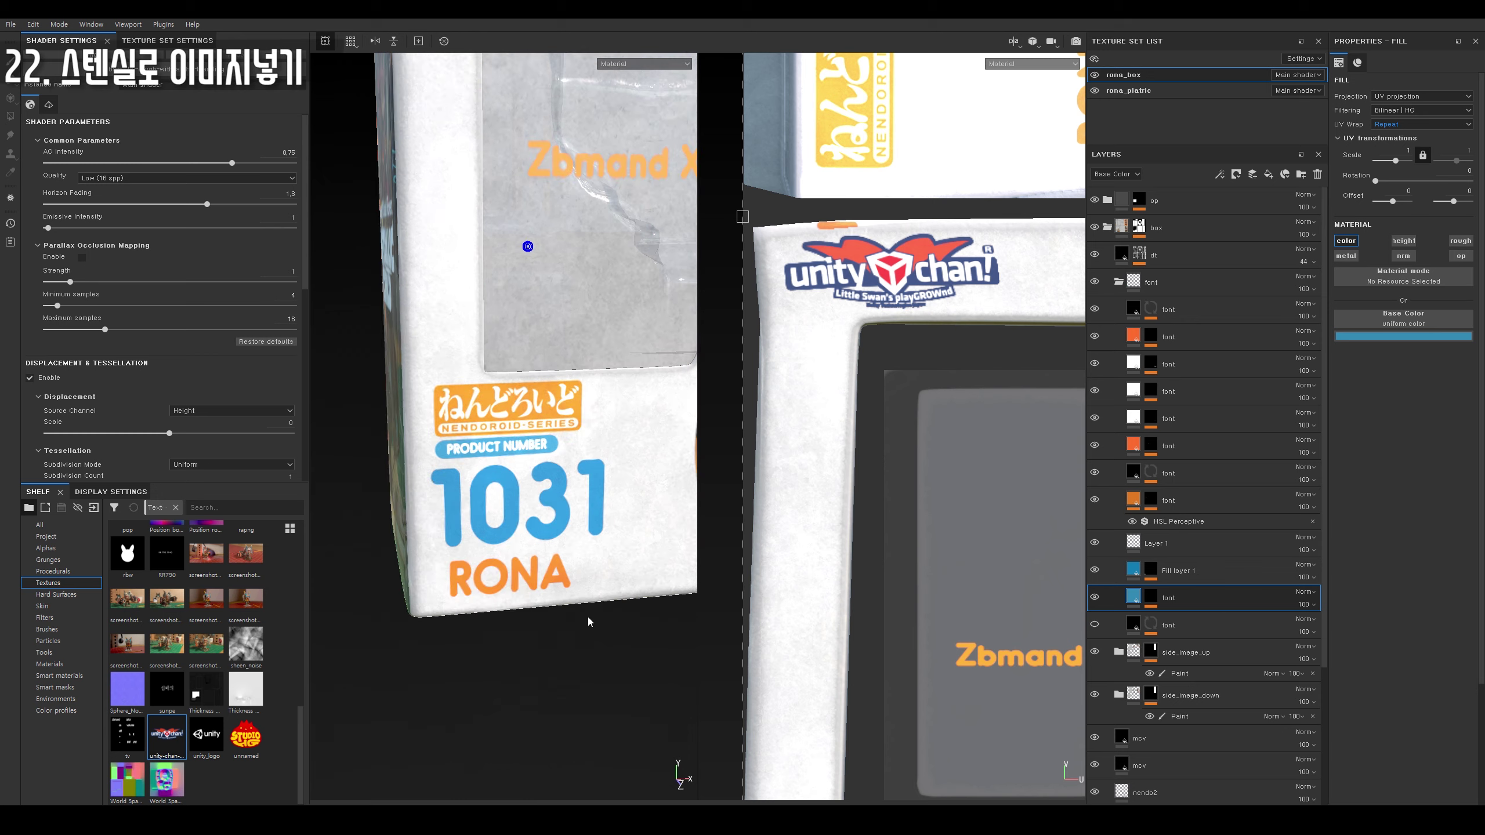
{"action": "left_click_drag", "start_coordinate": [504, 461], "coordinate": [552, 539], "text": "alt"}
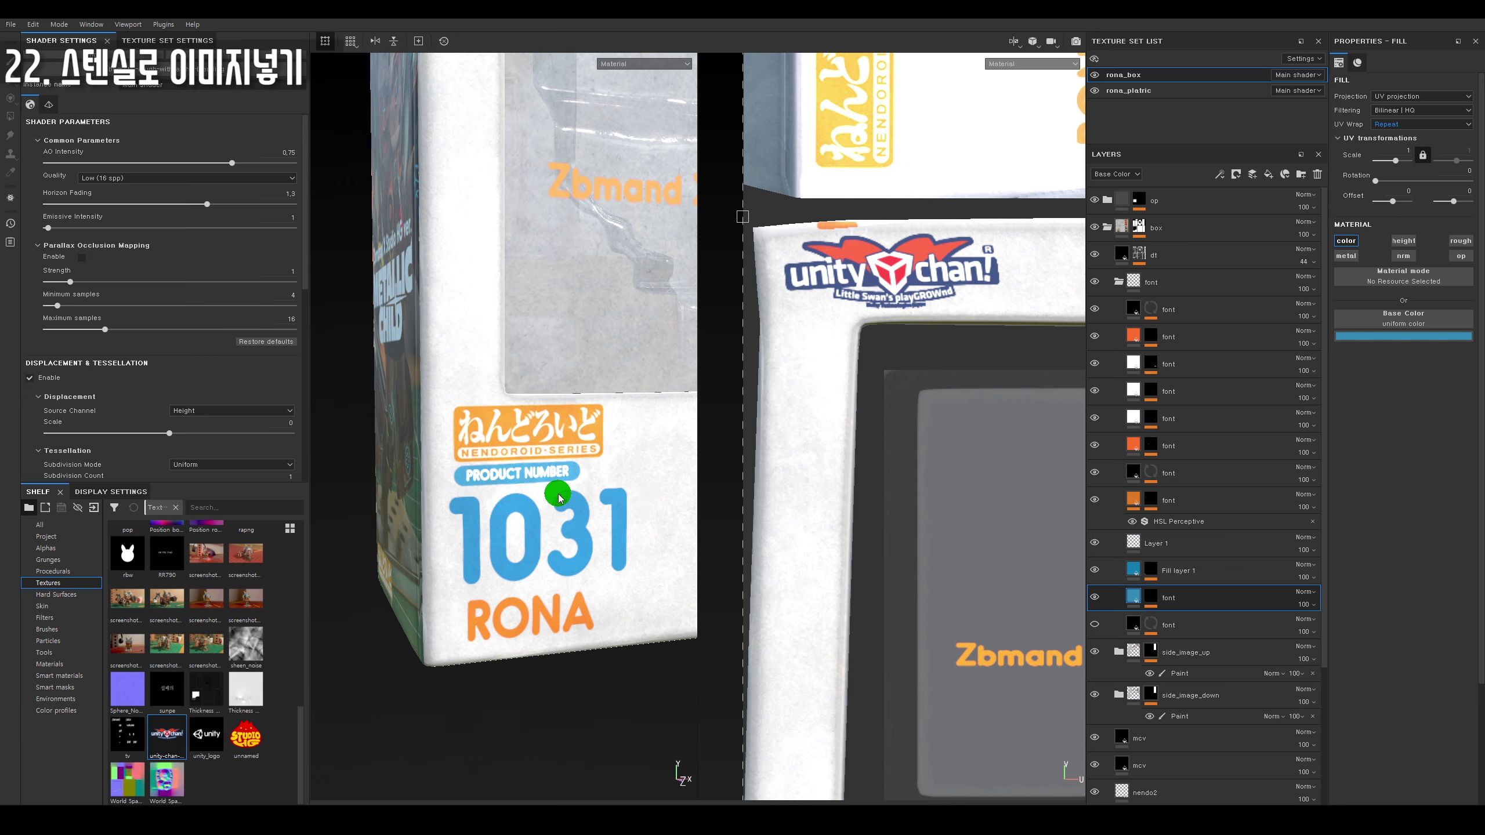
{"action": "middle_click_drag", "start_coordinate": [554, 576], "coordinate": [508, 410], "text": "alt"}
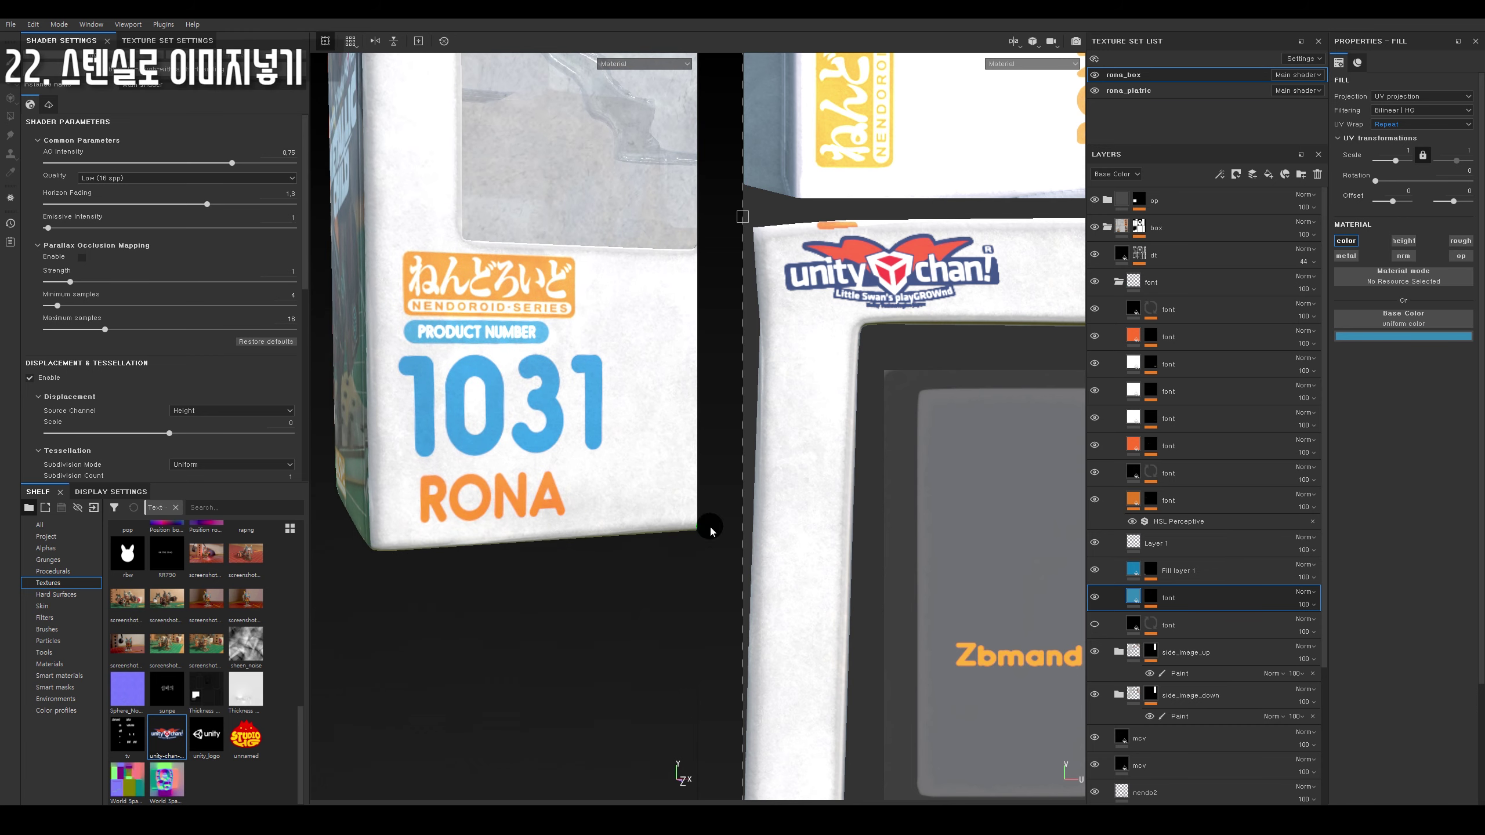
{"action": "left_click", "coordinate": [1099, 541]}
{"action": "left_click", "coordinate": [1095, 499]}
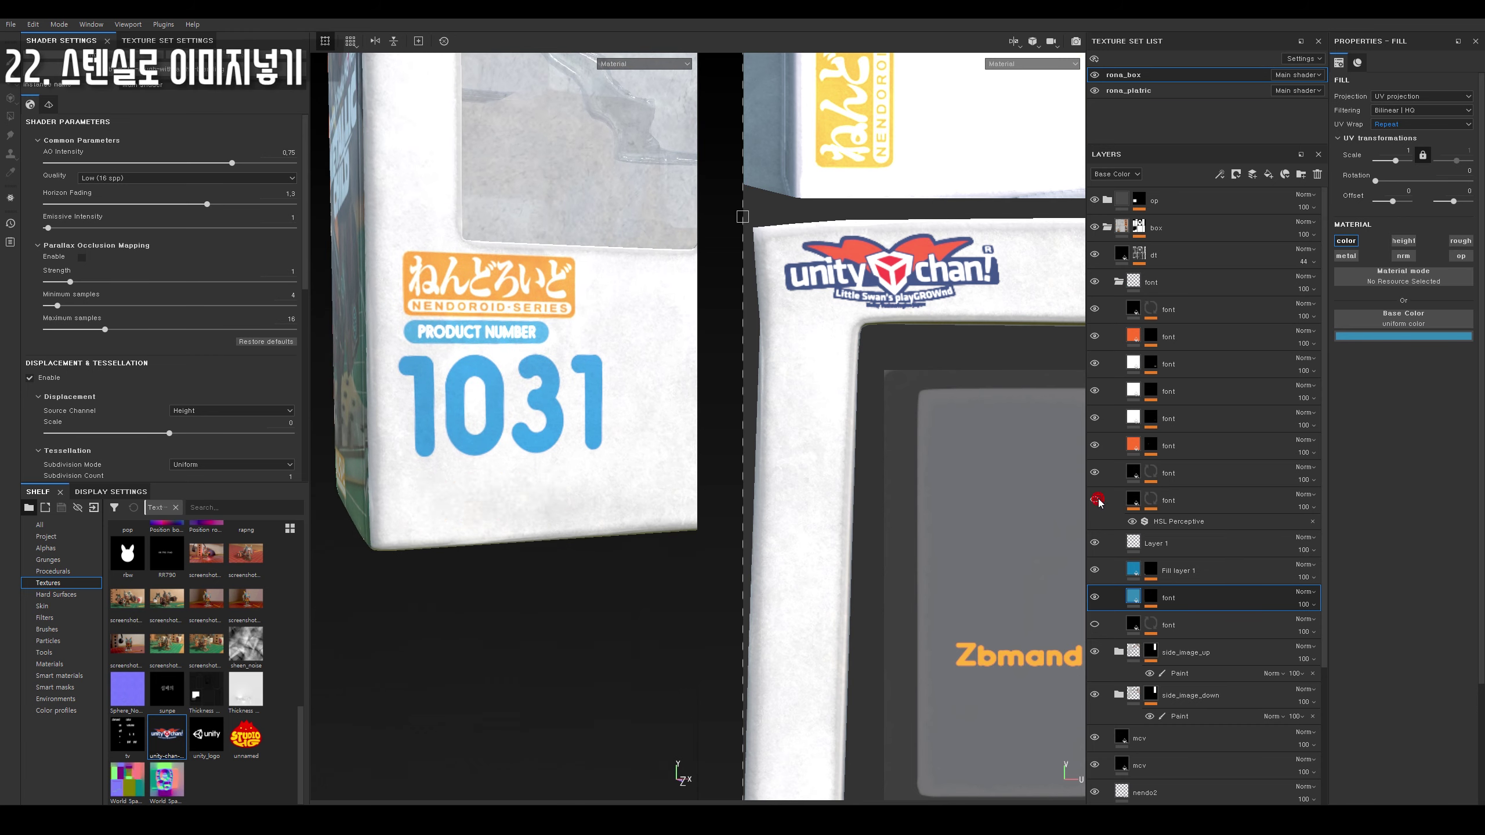
{"action": "left_click", "coordinate": [1095, 499]}
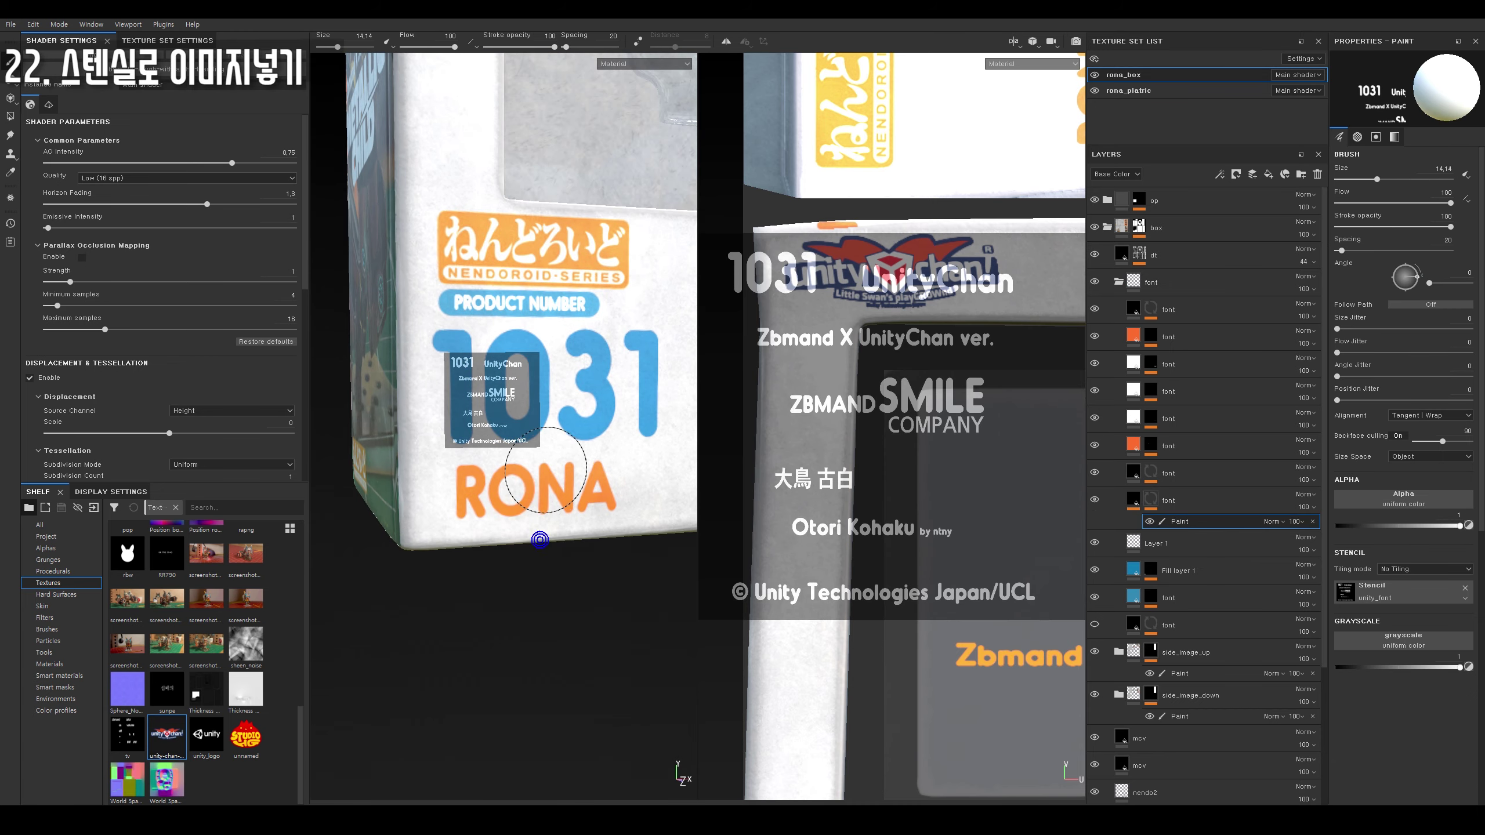
Erase the orange RONA text from beneath 1031 and orbit to the box's left side.
{"action": "left_click_drag", "start_coordinate": [489, 480], "coordinate": [570, 504]}
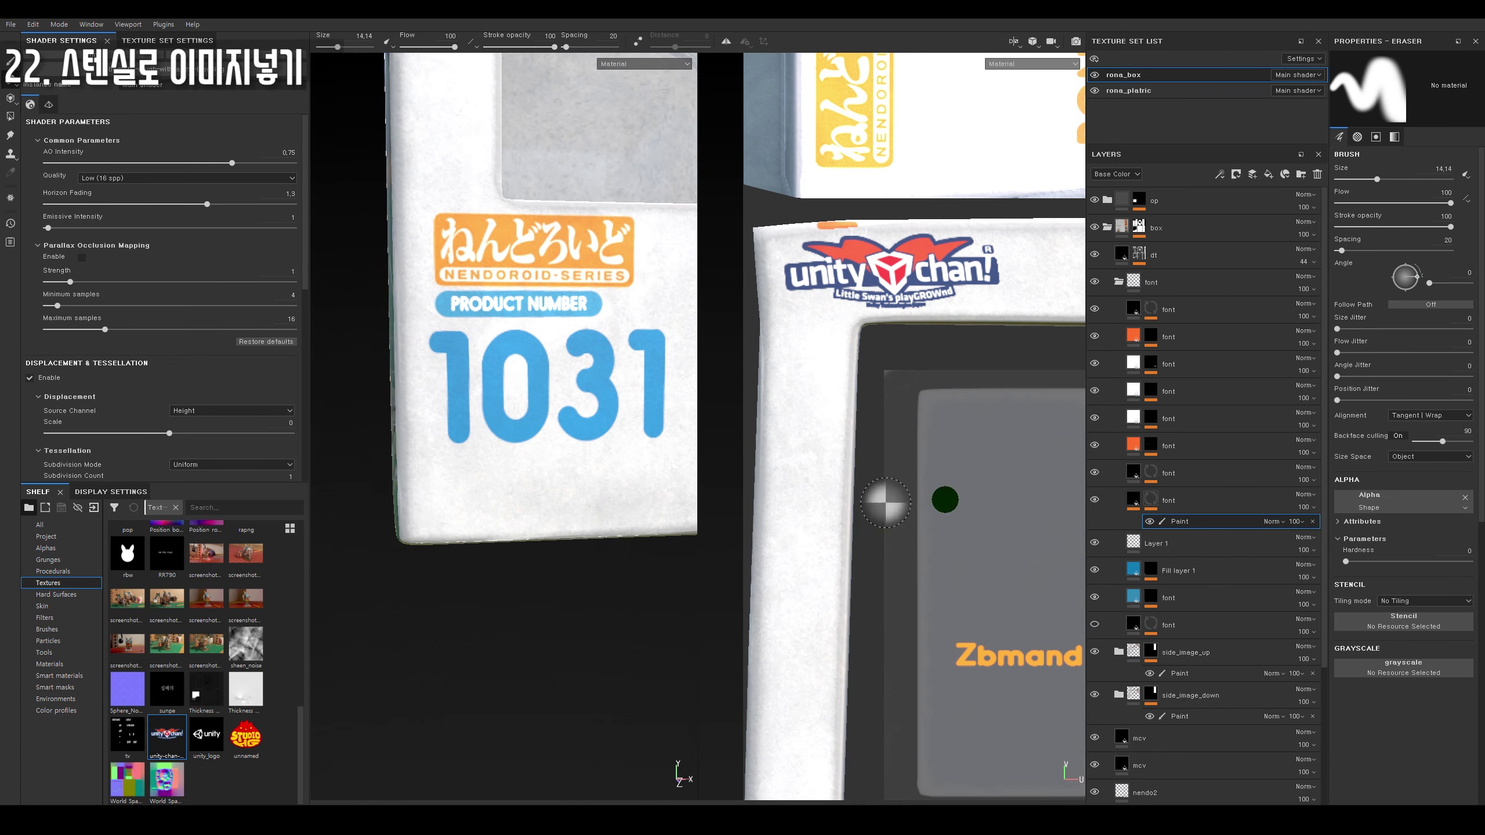
{"action": "left_click", "coordinate": [1149, 521]}
{"action": "left_click_drag", "start_coordinate": [590, 521], "coordinate": [572, 489], "text": "alt"}
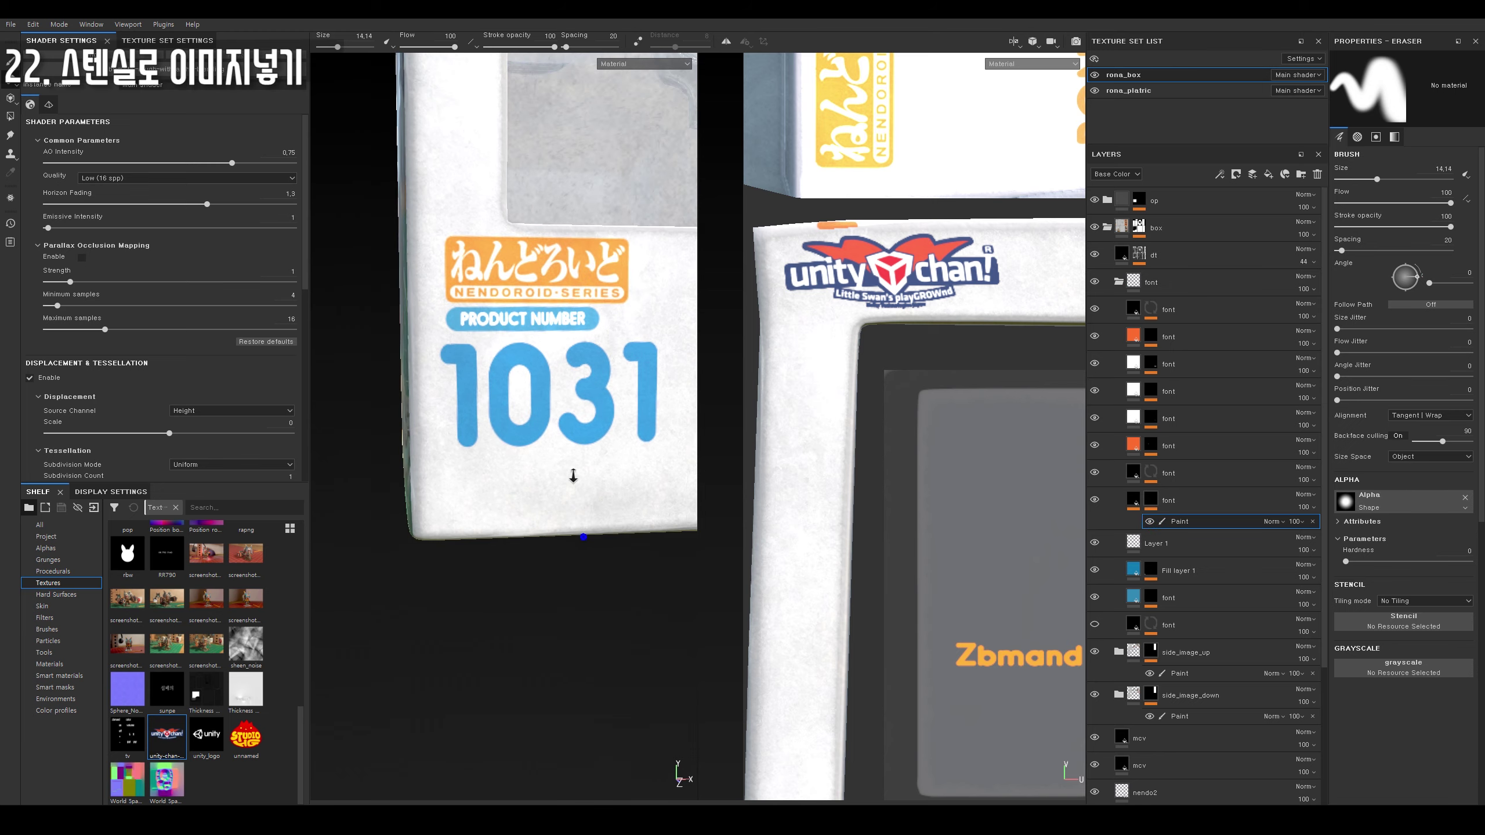
Enlarge the credit-text stencil over the box, clear it with the Eraser, and select a font layer.
{"action": "key", "text": "p"}
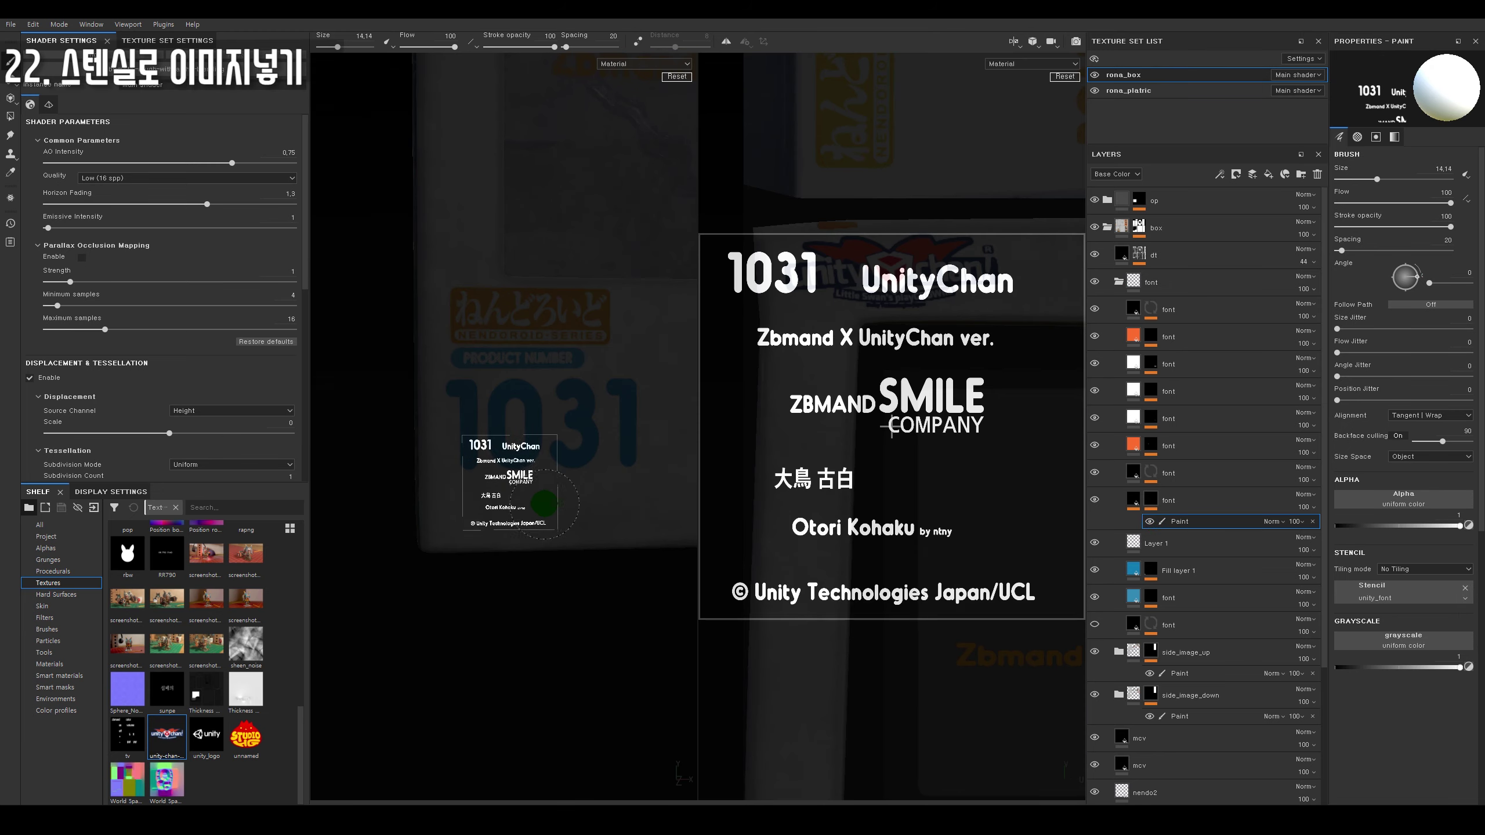
{"action": "mouse_move", "coordinate": [543, 503]}
{"action": "right_mouse_down"}
{"action": "mouse_move", "coordinate": [620, 494]}
{"action": "mouse_move", "coordinate": [593, 496]}
{"action": "right_mouse_up"}
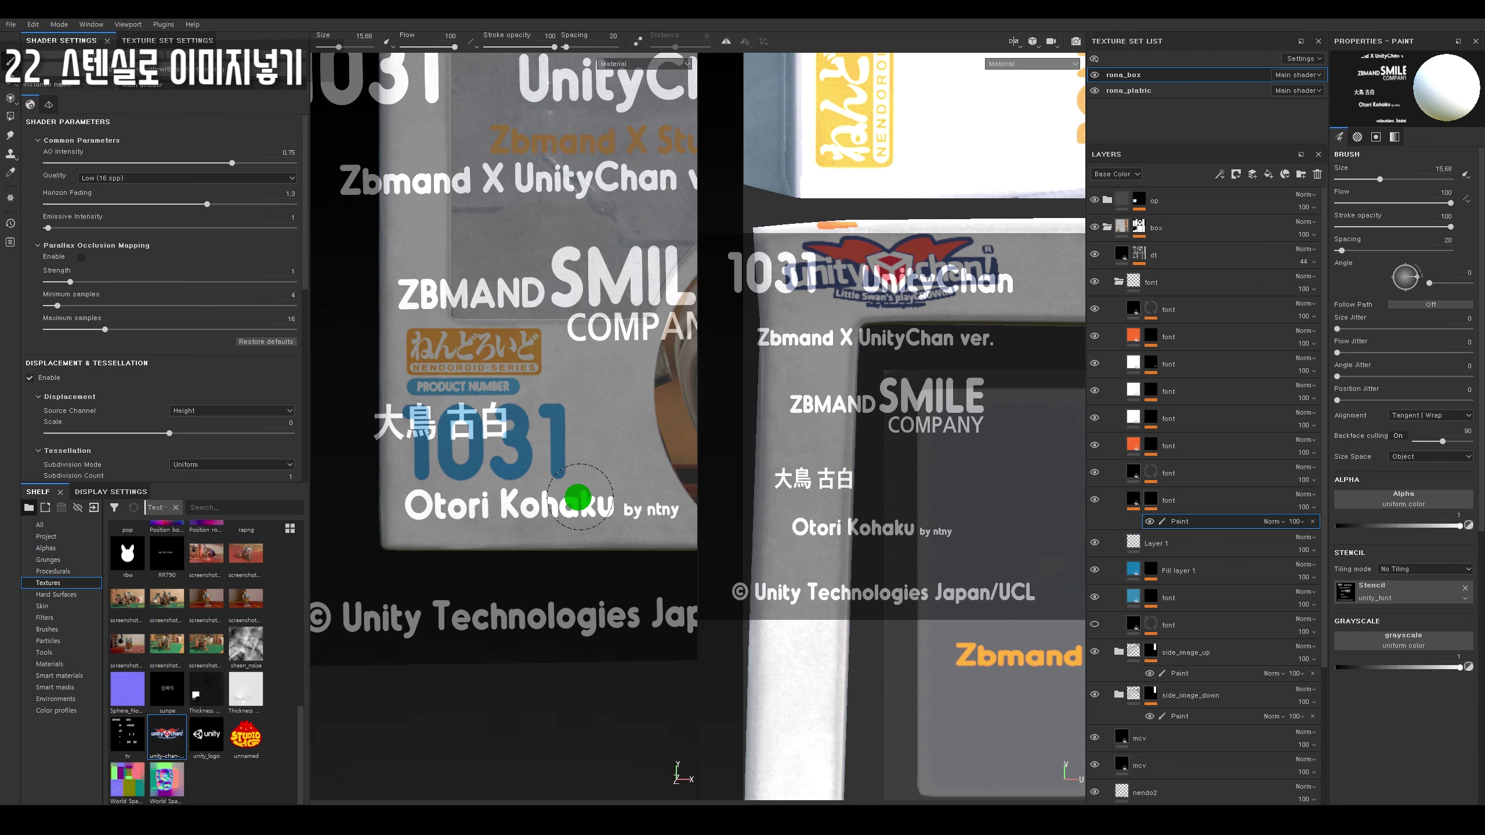
{"action": "left_click", "coordinate": [567, 498]}
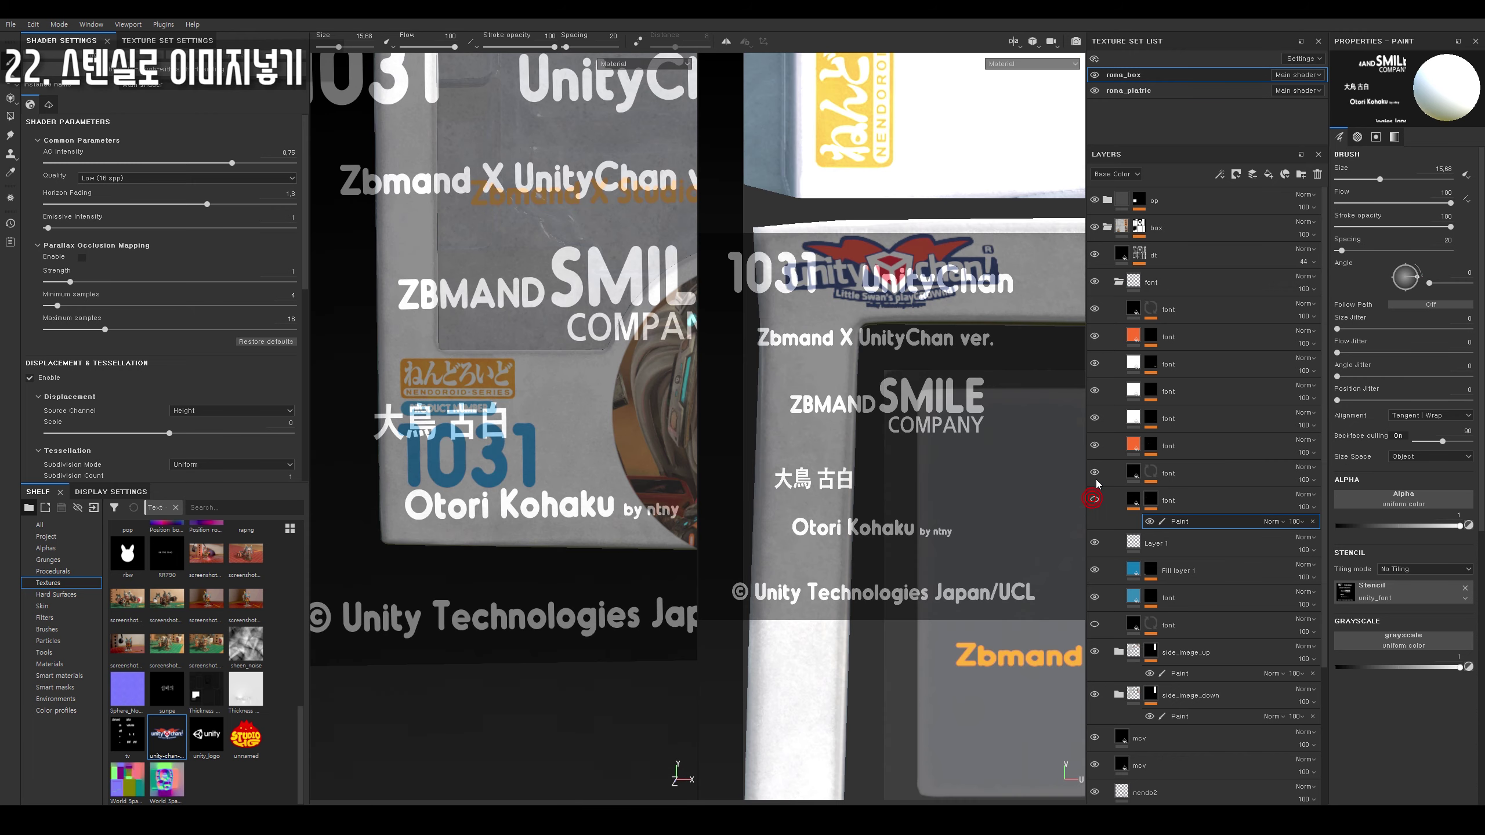
{"action": "left_click_drag", "start_coordinate": [1095, 471], "coordinate": [1095, 418]}
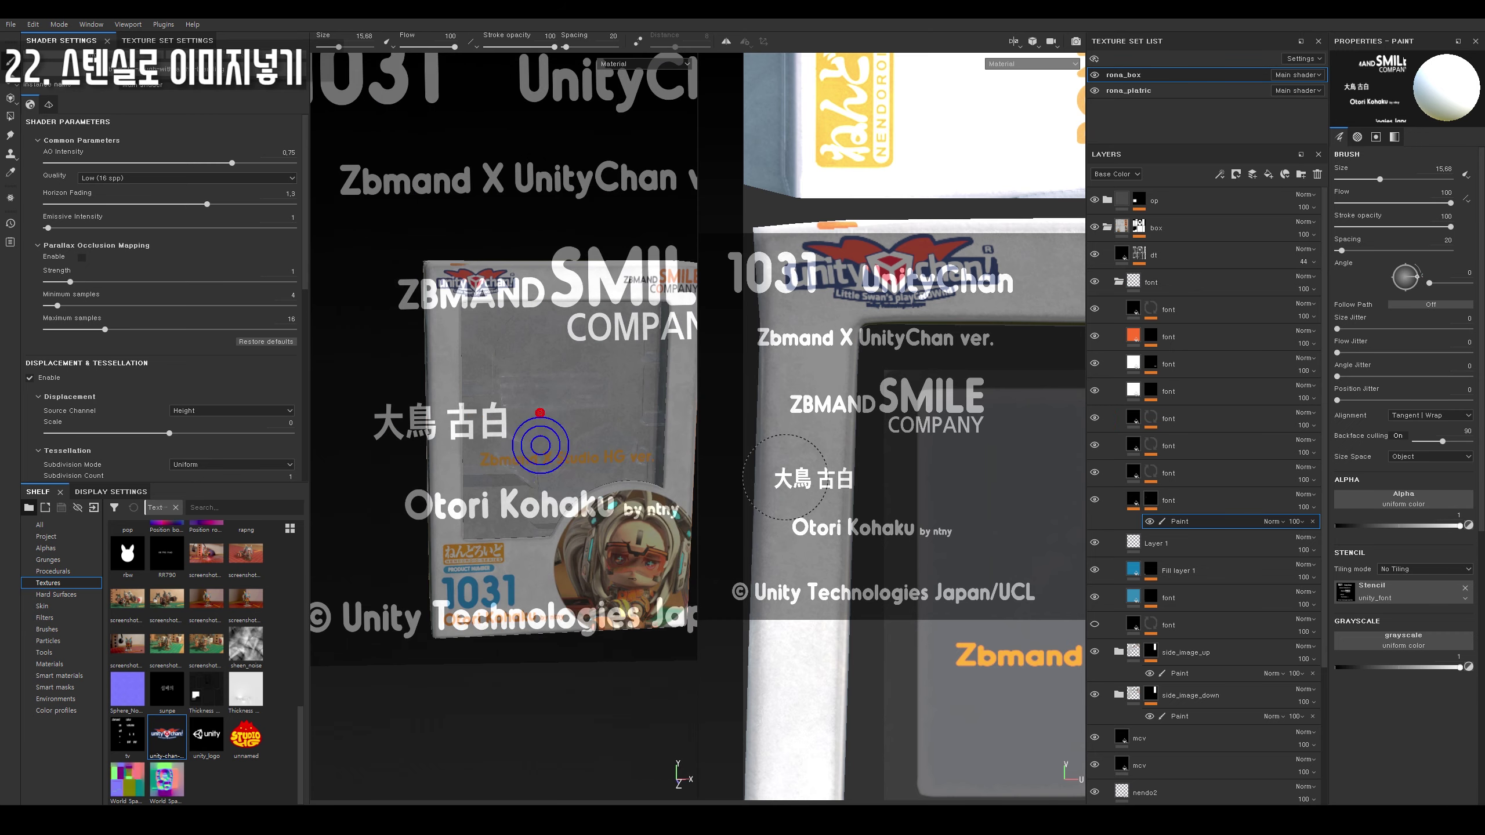
{"action": "key", "text": "e"}
{"action": "left_click", "coordinate": [1095, 335]}
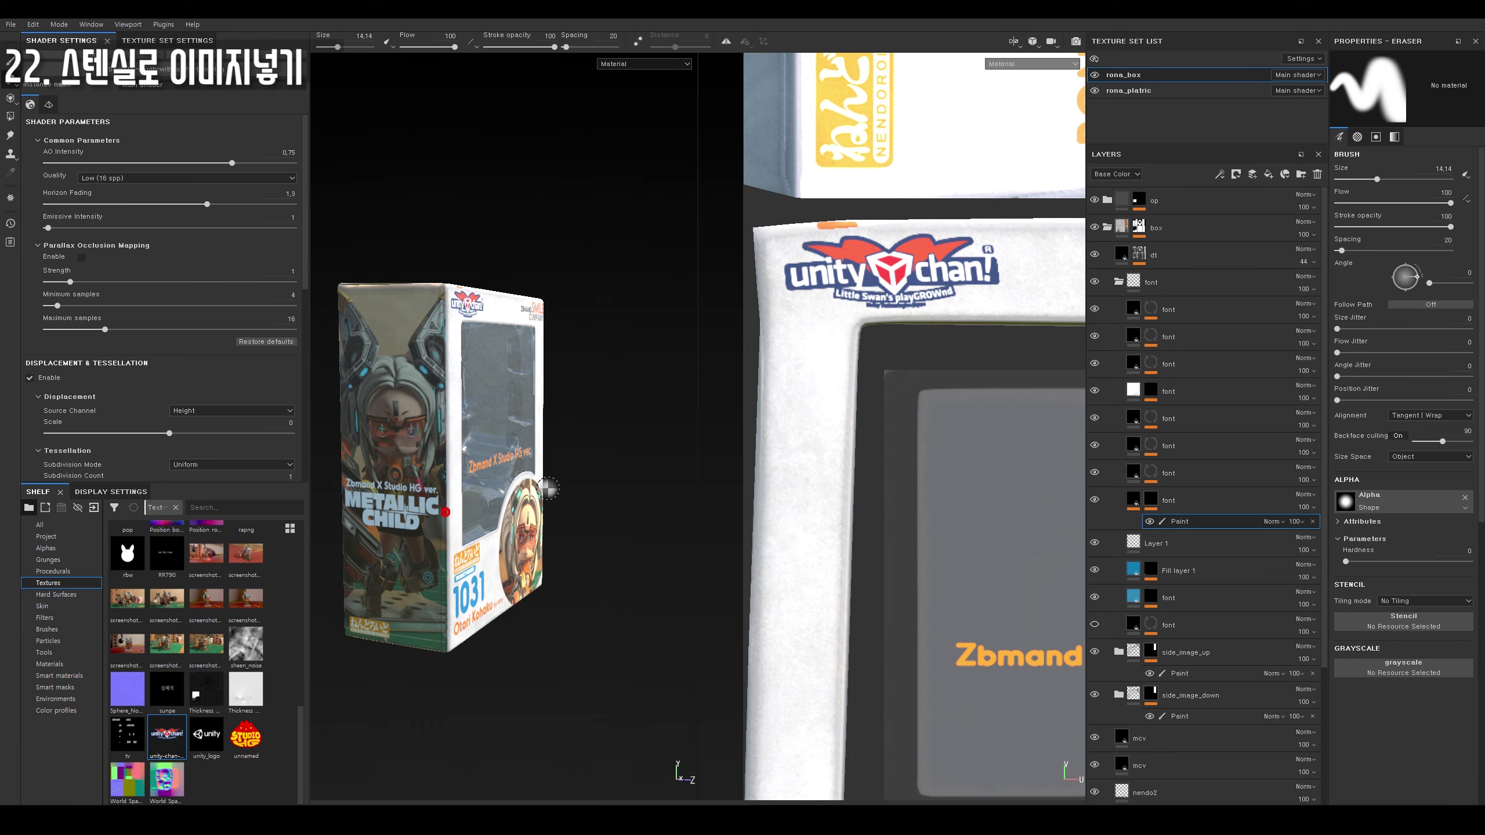
{"action": "left_click", "coordinate": [1095, 362]}
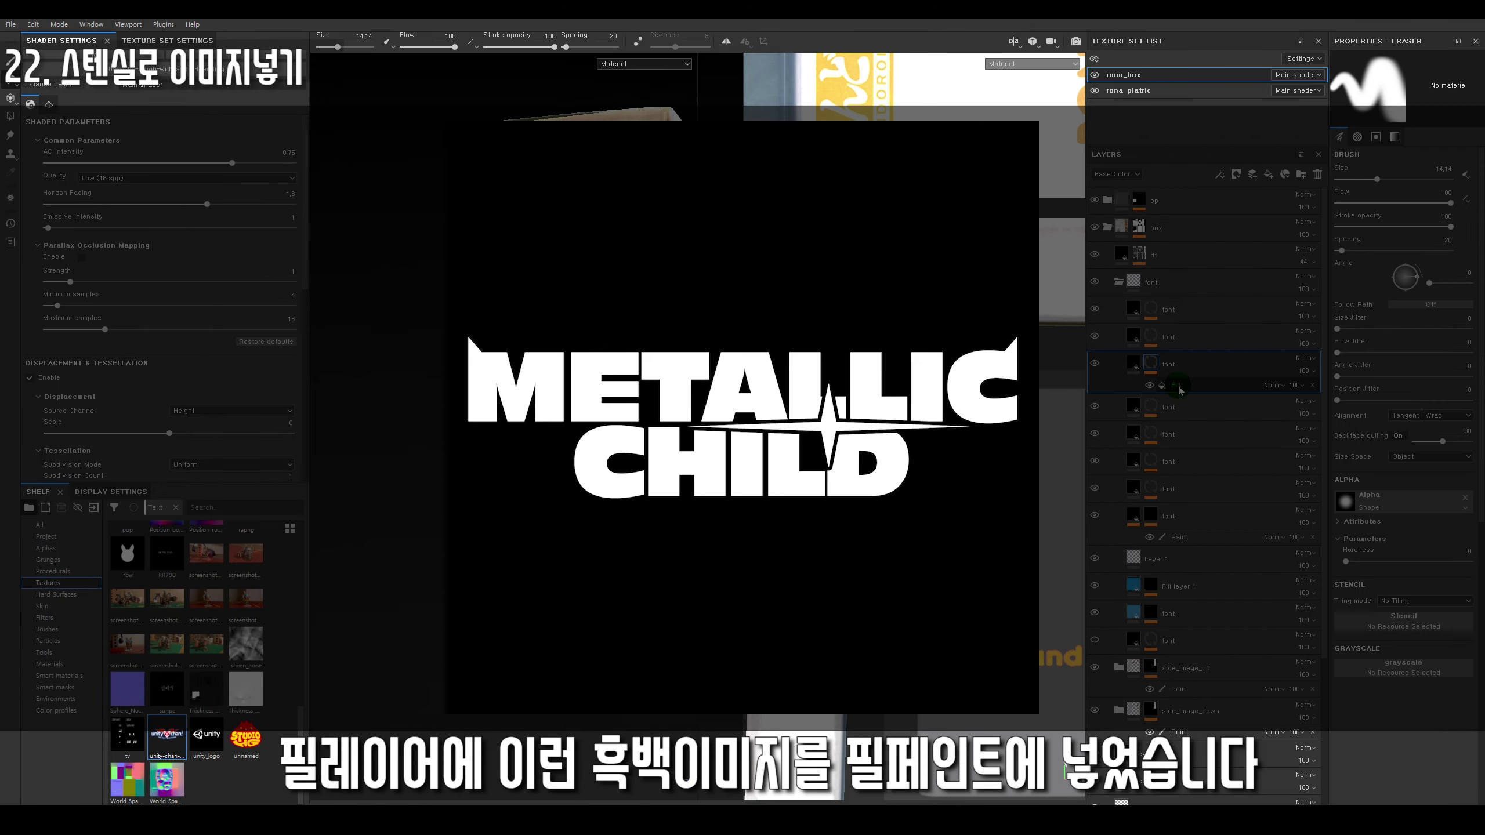
Reveal the METALLIC CHILD logo and reposition it on the box side in the UV view.
{"action": "left_click", "coordinate": [1190, 388]}
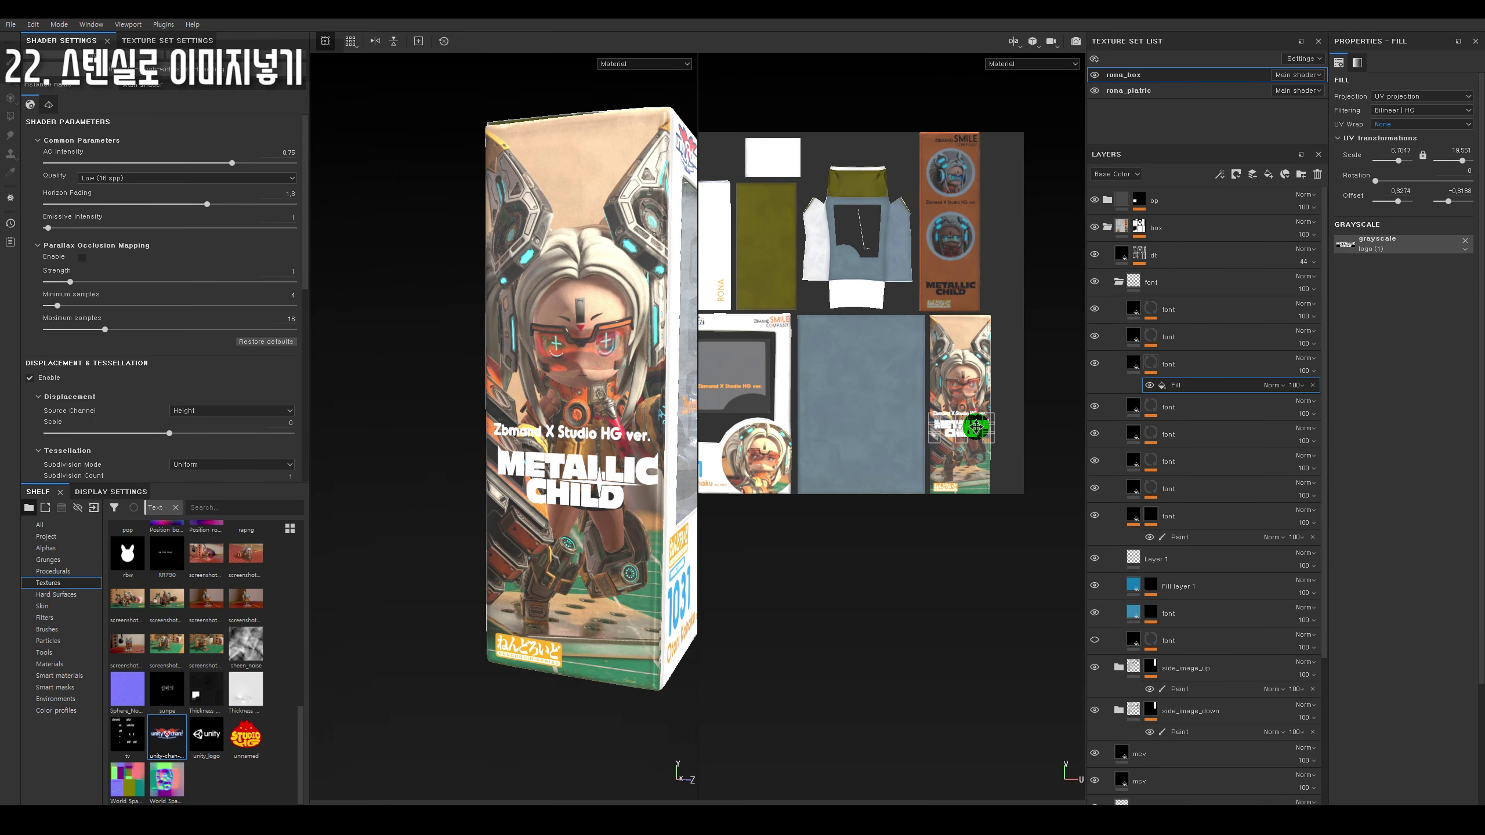
{"action": "left_click_drag", "start_coordinate": [964, 450], "coordinate": [973, 427]}
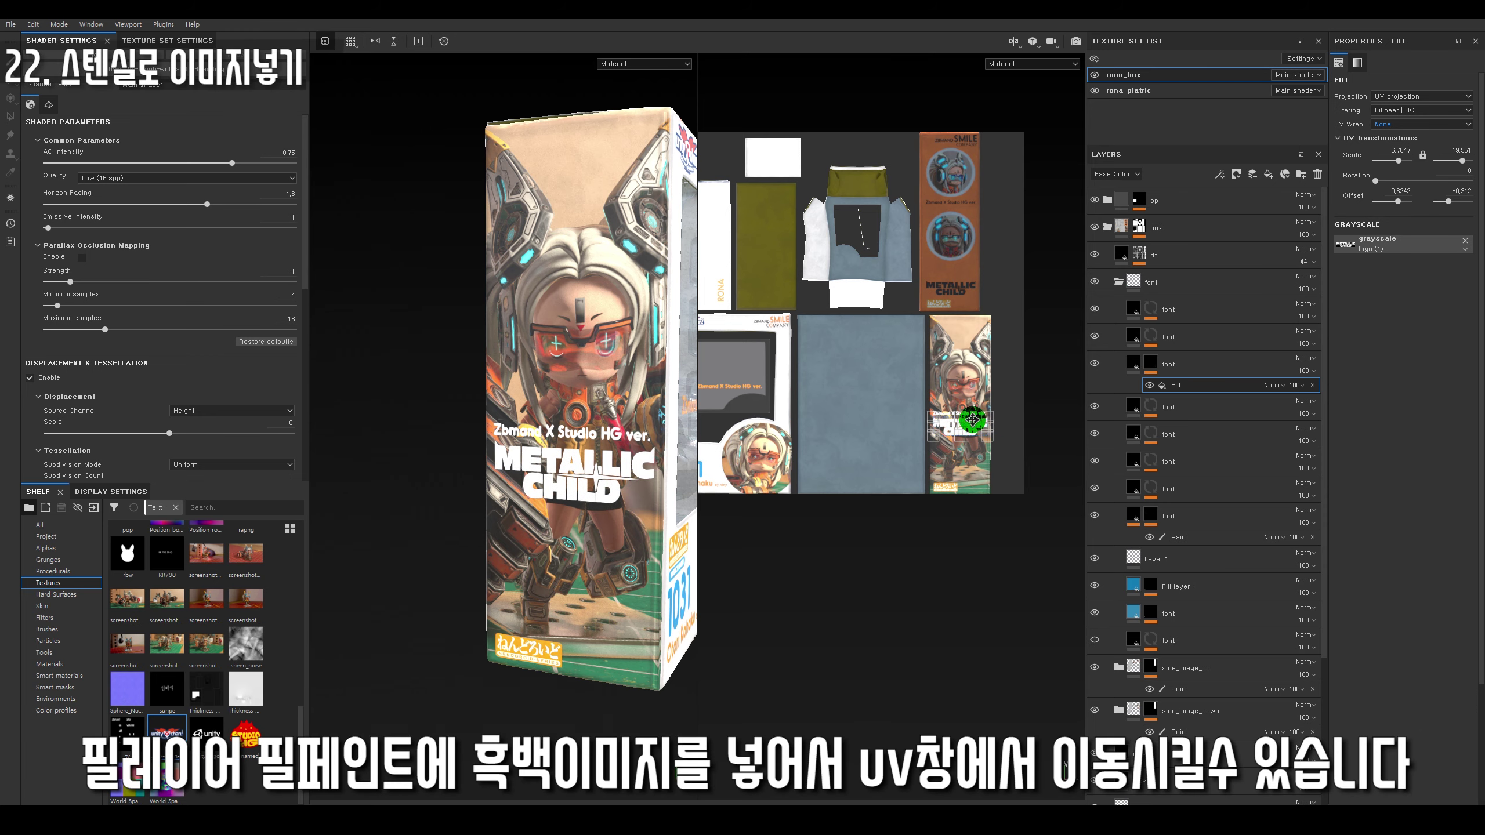
{"action": "left_click_drag", "start_coordinate": [973, 420], "coordinate": [978, 427]}
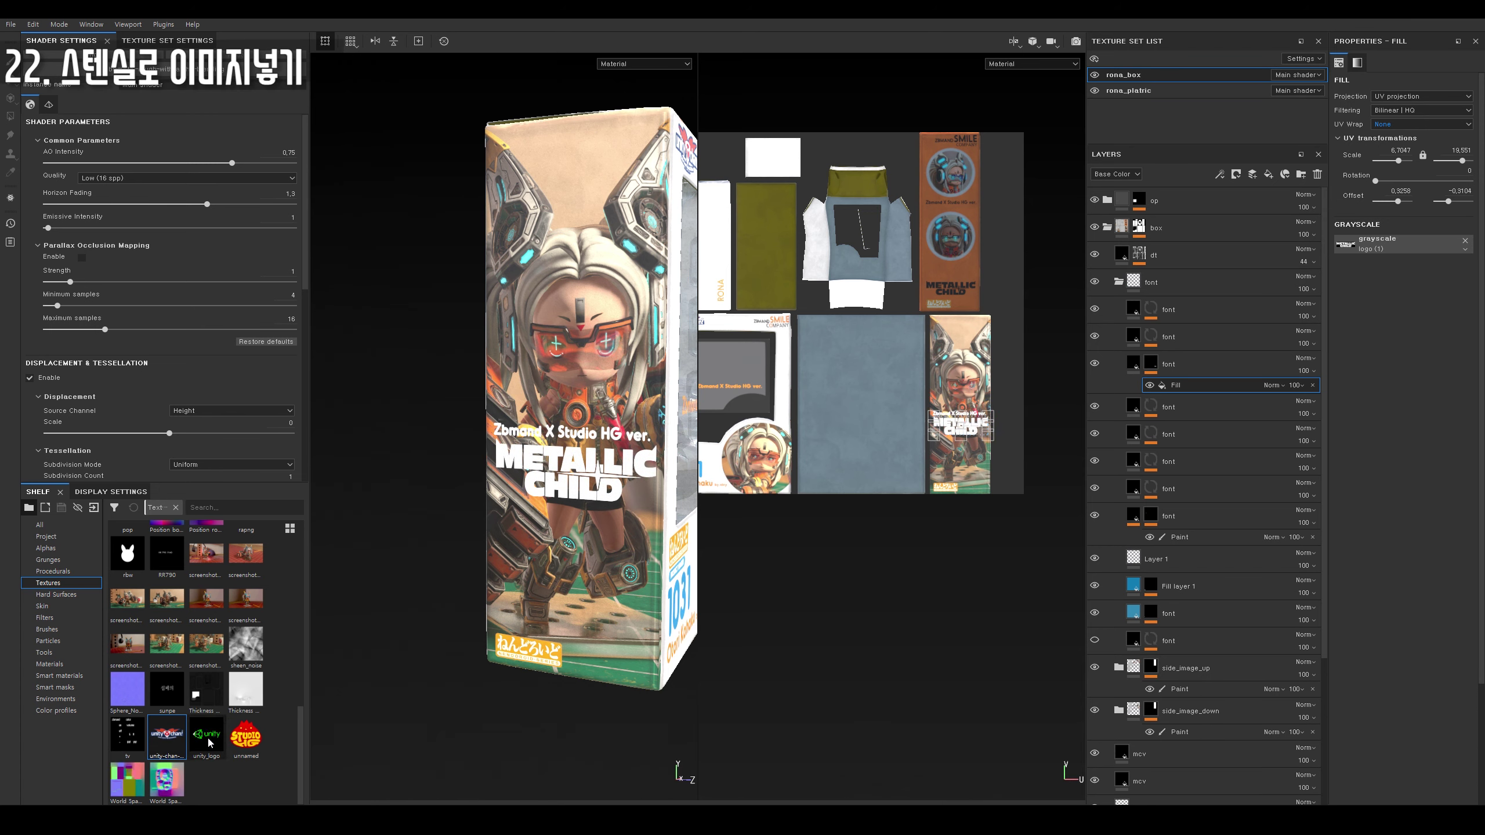
Swap the logo for the unity-chan texture in the Grayscale slot, showing a white logo.
{"action": "left_click_drag", "start_coordinate": [1372, 256], "coordinate": [1372, 256]}
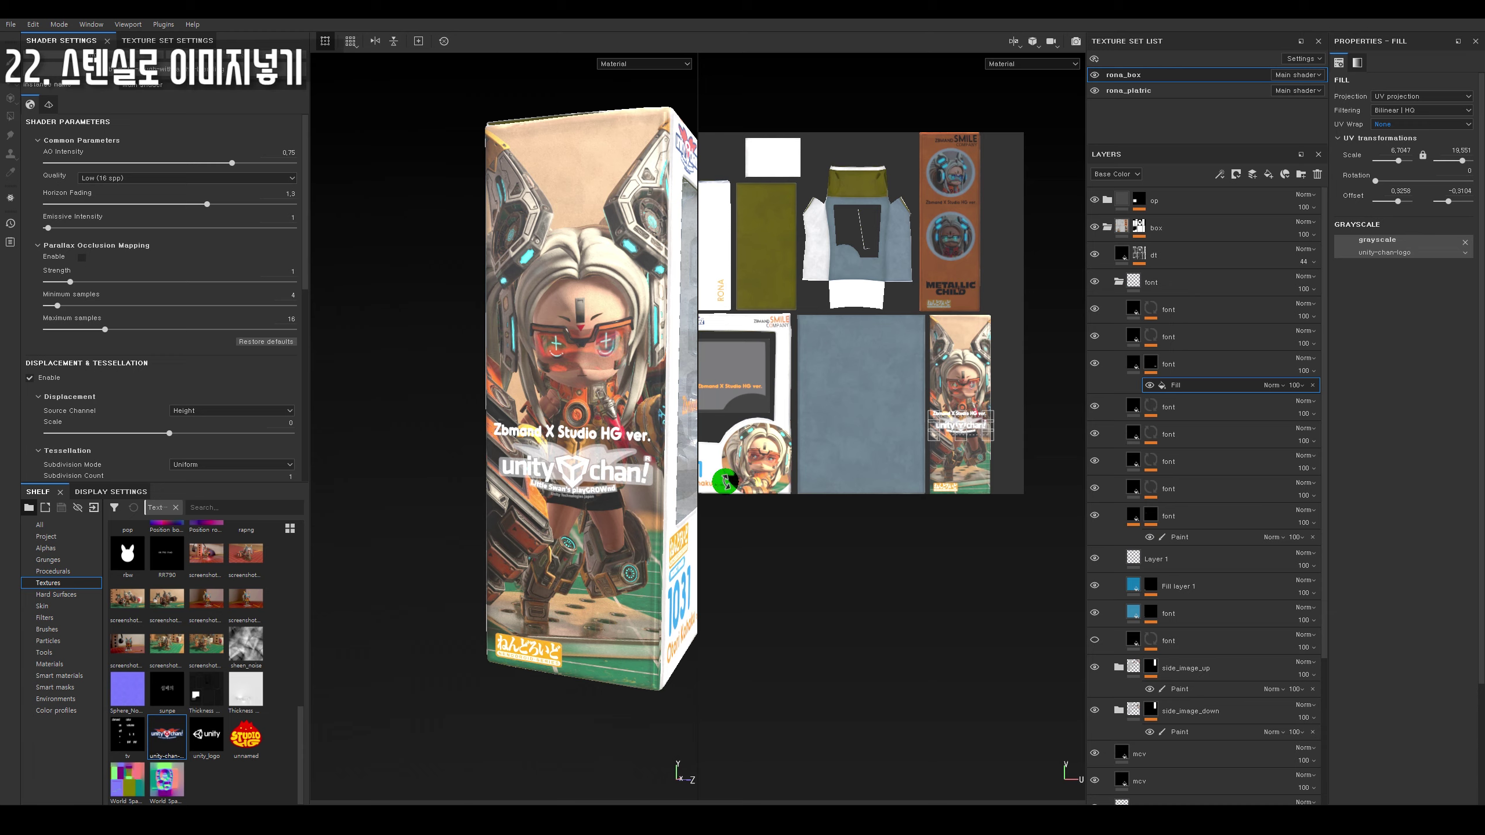
{"action": "scroll", "coordinate": [532, 425], "scroll_direction": "up", "scroll_amount": 3}
{"action": "left_click_drag", "start_coordinate": [623, 510], "coordinate": [597, 527], "text": "alt"}
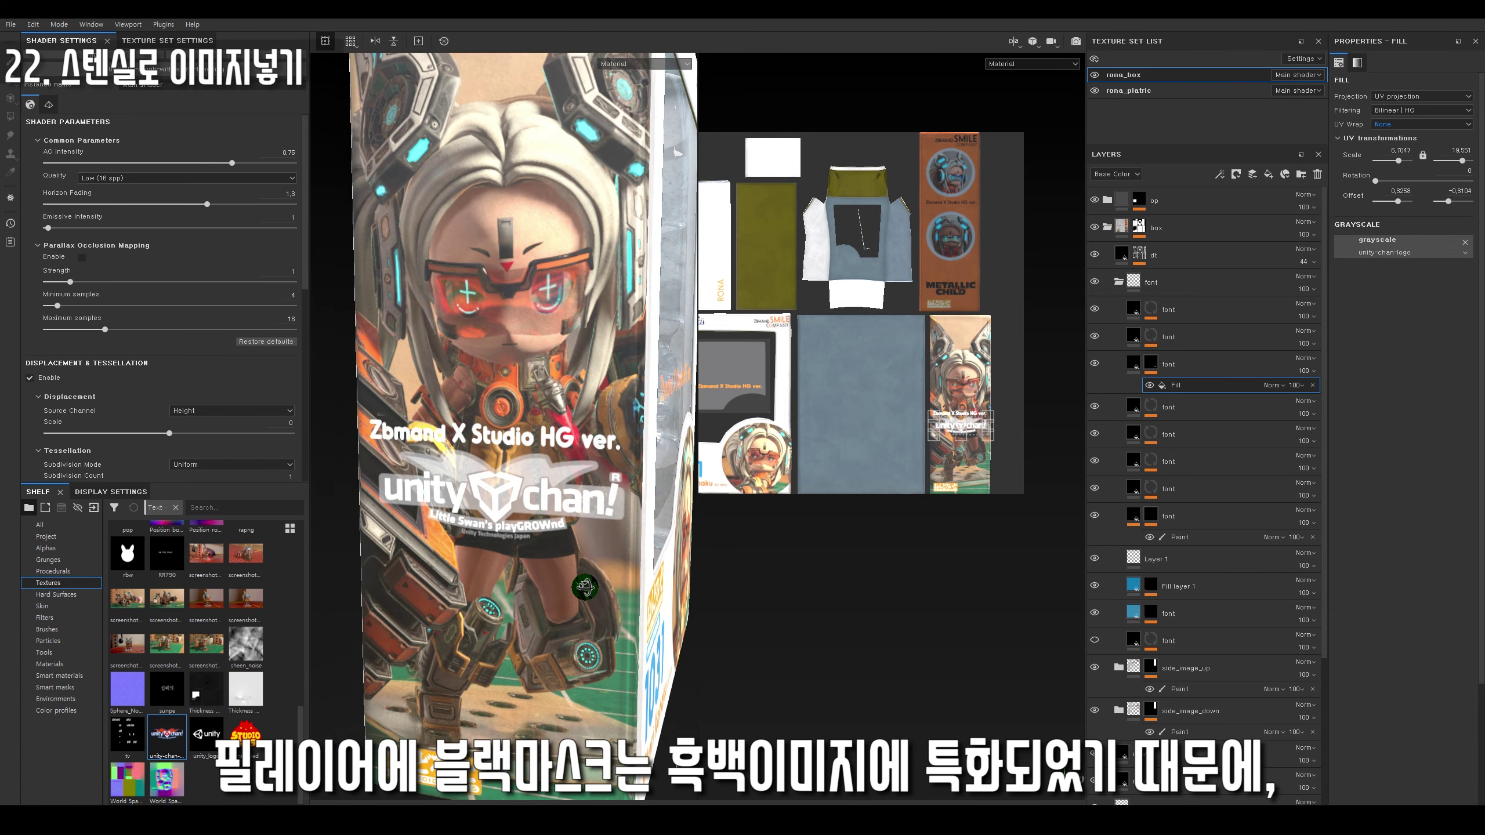
{"action": "mouse_move", "coordinate": [608, 544]}
{"action": "right_mouse_down", "text": "alt"}
{"action": "mouse_move", "coordinate": [609, 607]}
{"action": "mouse_move", "coordinate": [573, 478]}
{"action": "right_mouse_up", "text": "alt"}
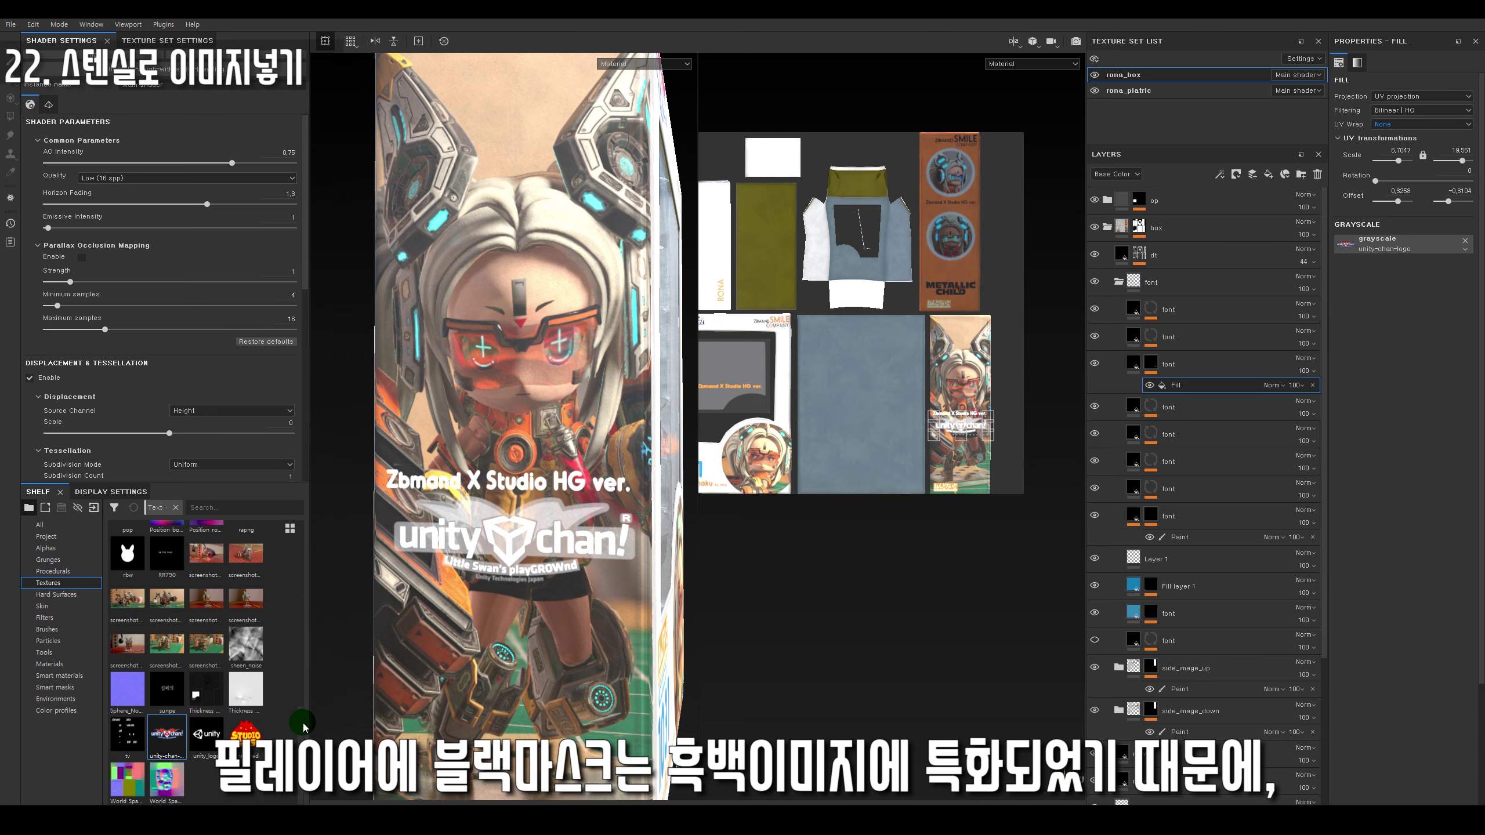
{"action": "left_click", "coordinate": [1109, 391]}
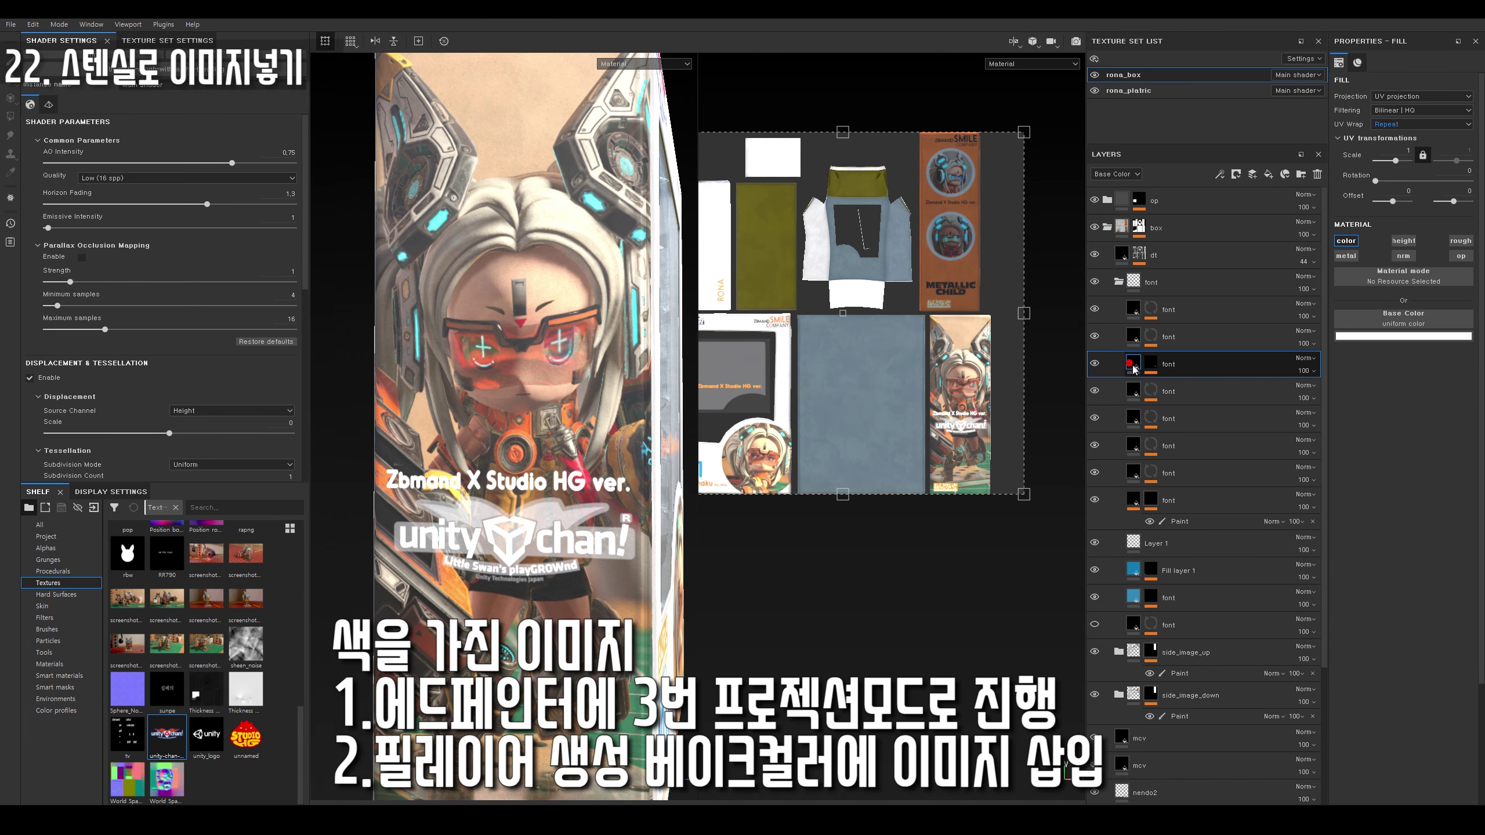
Hide the white logo layer and add a Fill layer using unity-chan-logo as Base Color, UV Wrap None.
{"action": "left_click", "coordinate": [1094, 363]}
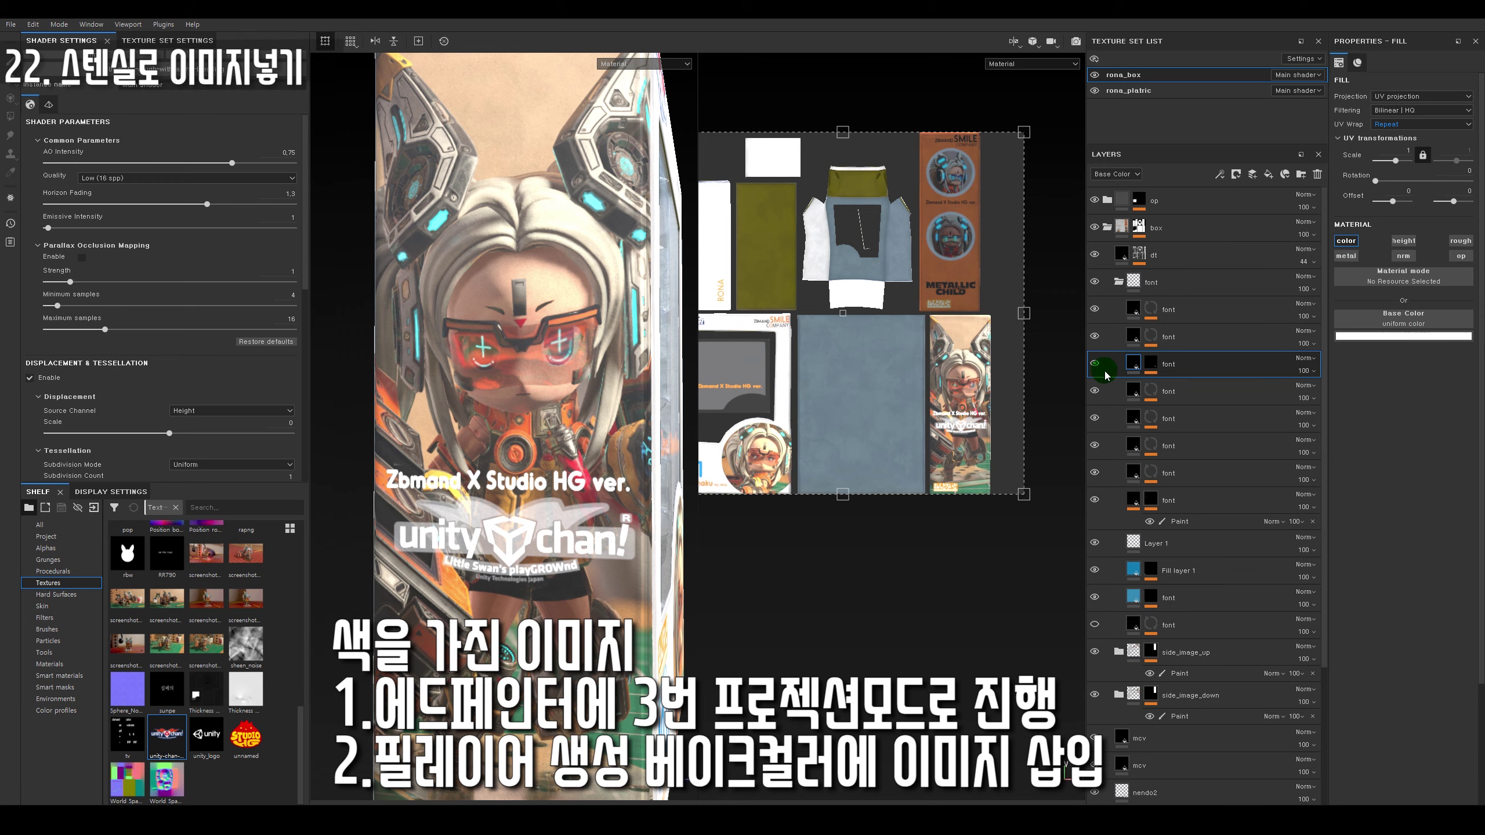
{"action": "left_click", "coordinate": [1267, 173]}
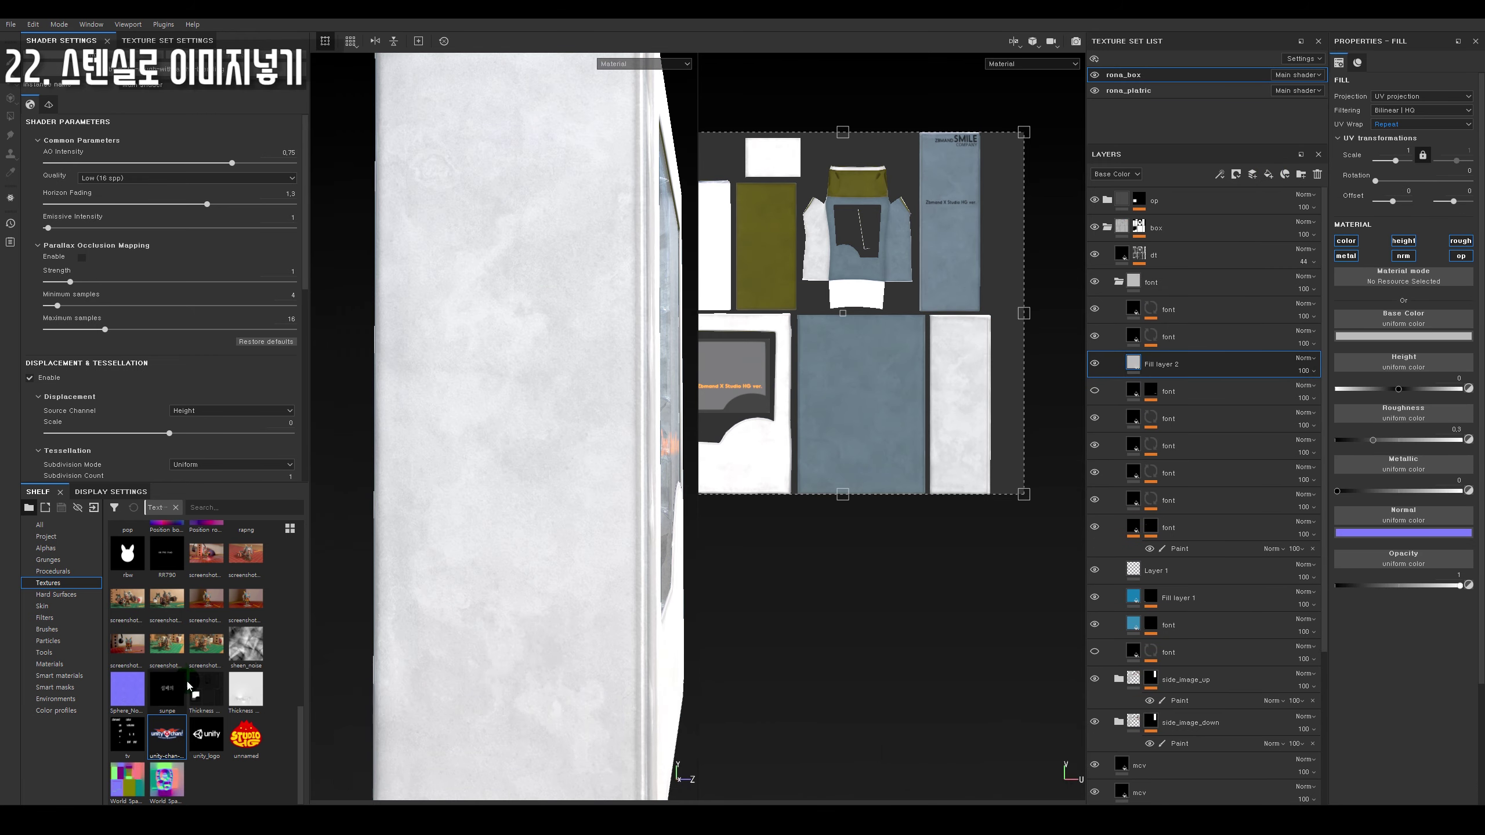
{"action": "left_click_drag", "start_coordinate": [166, 734], "coordinate": [1403, 319]}
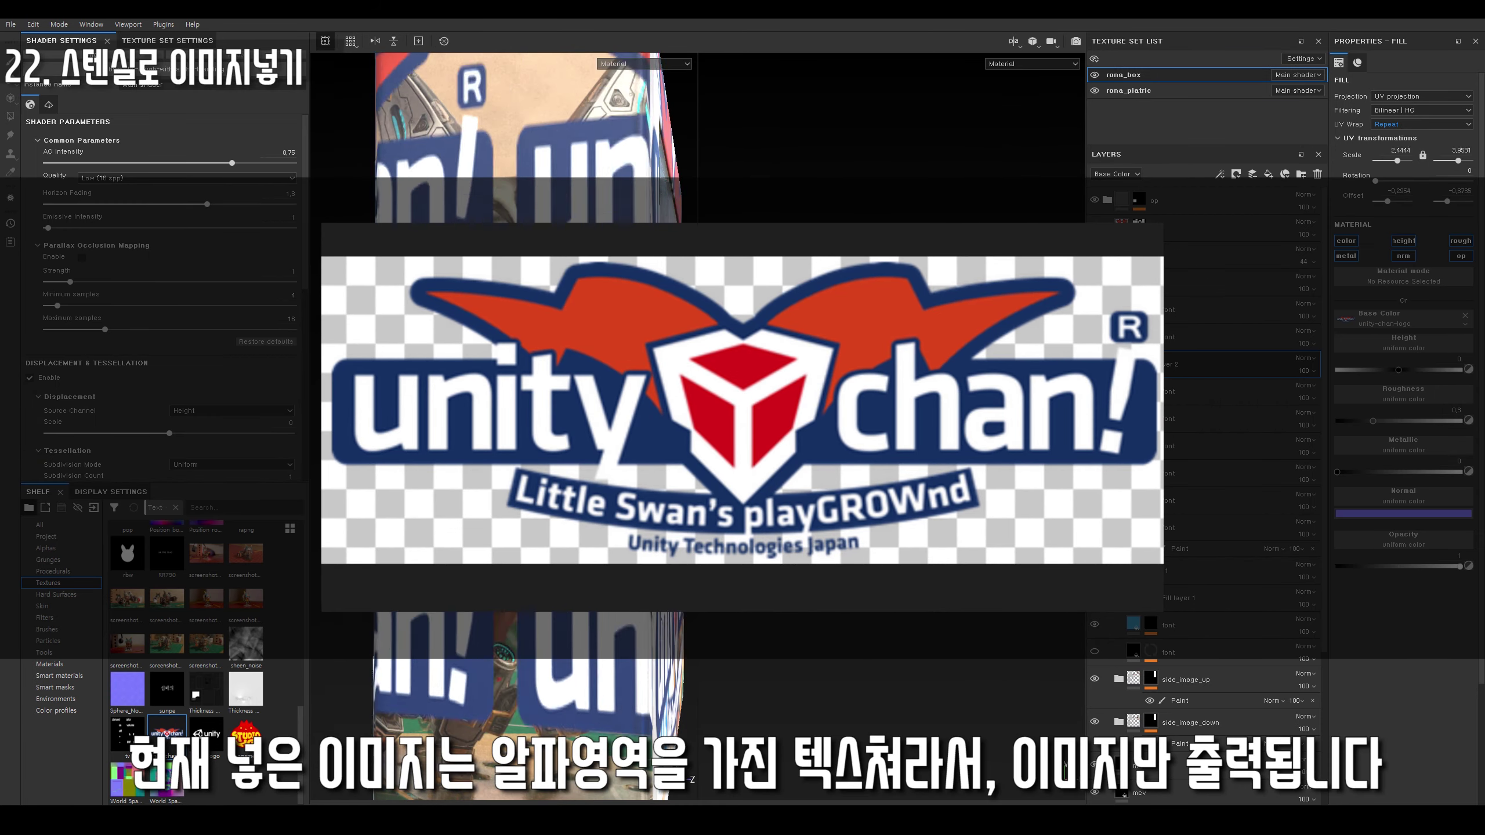
{"action": "left_click", "coordinate": [1421, 124]}
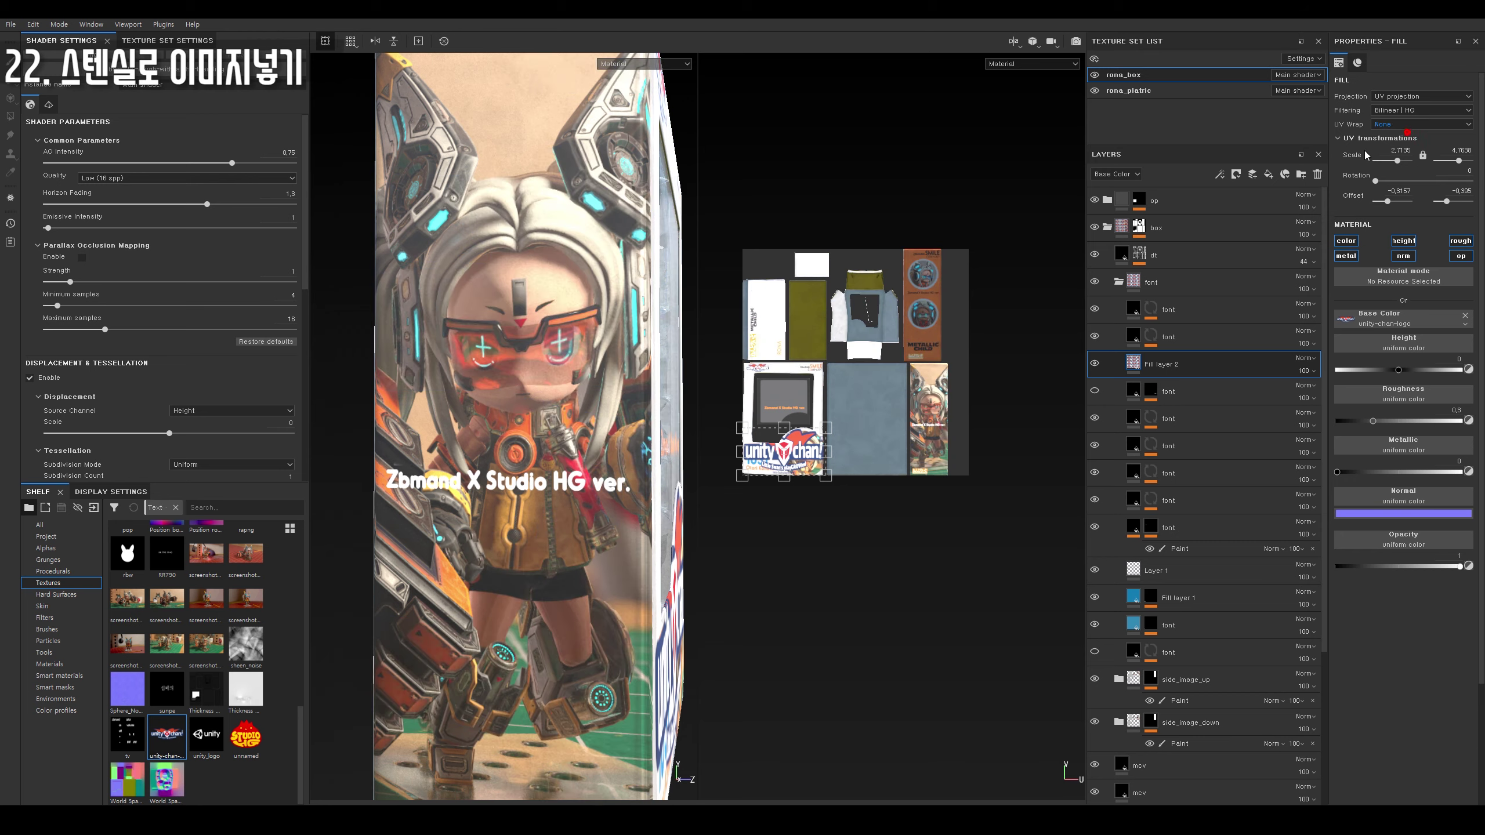
Move, shrink and centre the colour unity-chan logo on the illustrated side panel.
{"action": "scroll", "coordinate": [723, 431], "scroll_direction": "up", "scroll_amount": 1}
{"action": "mouse_move", "coordinate": [796, 465]}
{"action": "left_mouse_down"}
{"action": "mouse_move", "coordinate": [1020, 435]}
{"action": "mouse_move", "coordinate": [996, 462]}
{"action": "left_mouse_up"}
{"action": "scroll", "coordinate": [997, 462], "scroll_direction": "up", "scroll_amount": 2}
{"action": "scroll", "coordinate": [997, 462], "scroll_direction": "up", "scroll_amount": 1}
{"action": "left_click_drag", "start_coordinate": [971, 380], "coordinate": [971, 374]}
Fit the box in view and add a Paint effect to the font layer's mask.
{"action": "key", "text": "f"}
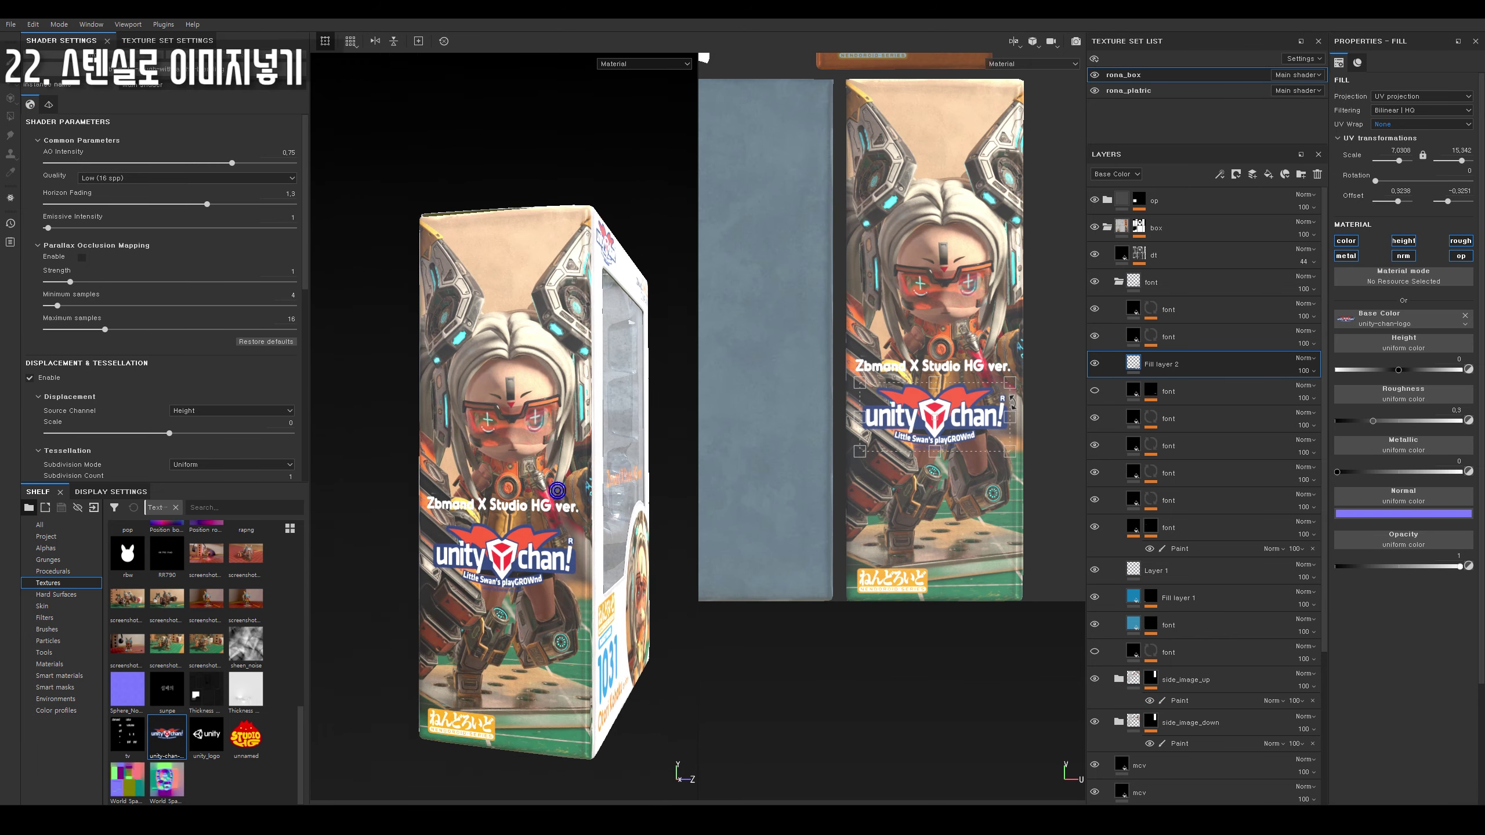
{"action": "left_click", "coordinate": [1150, 446]}
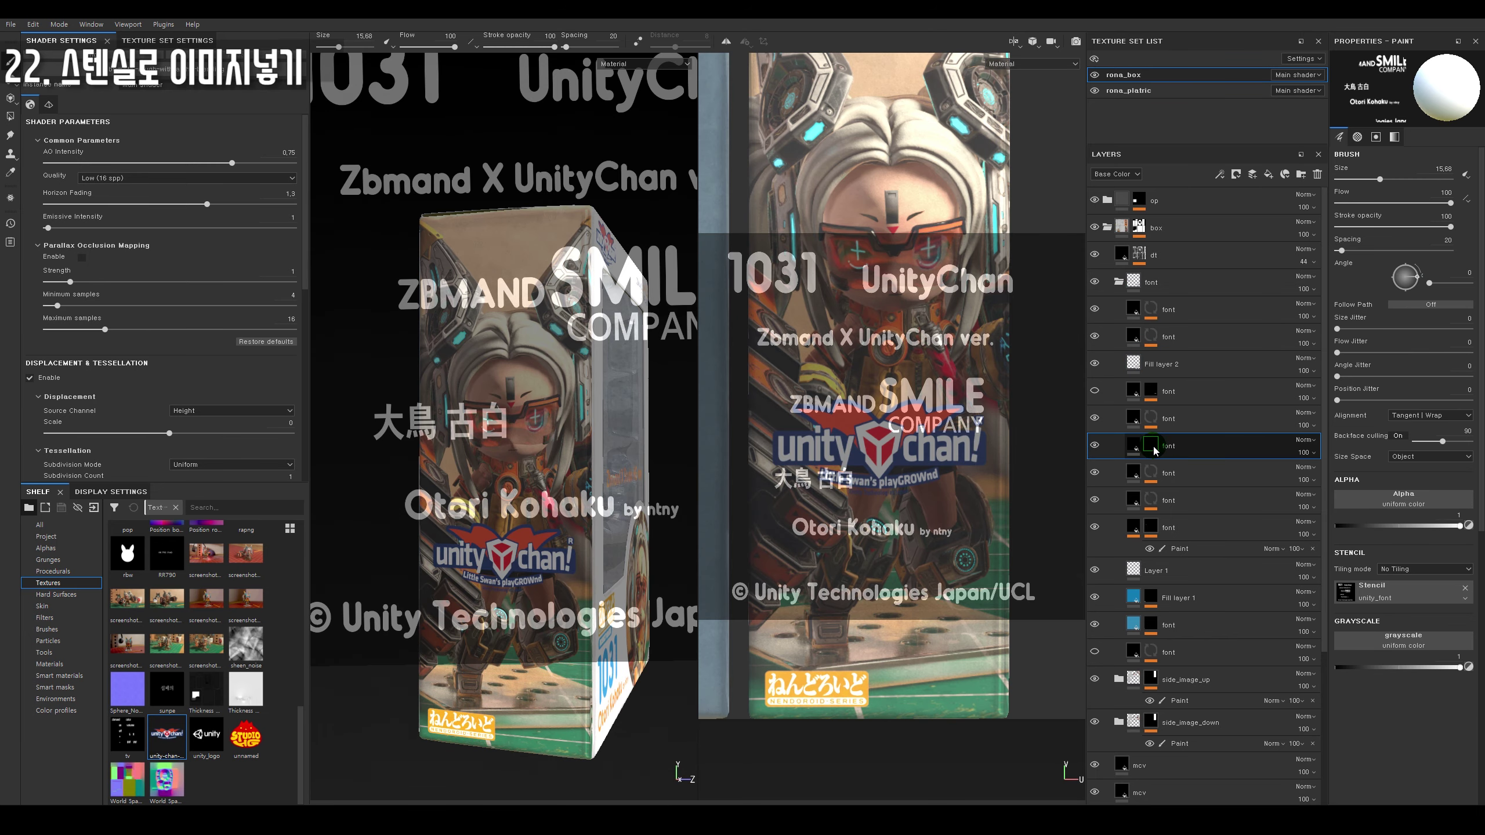
{"action": "right_click", "coordinate": [1155, 450]}
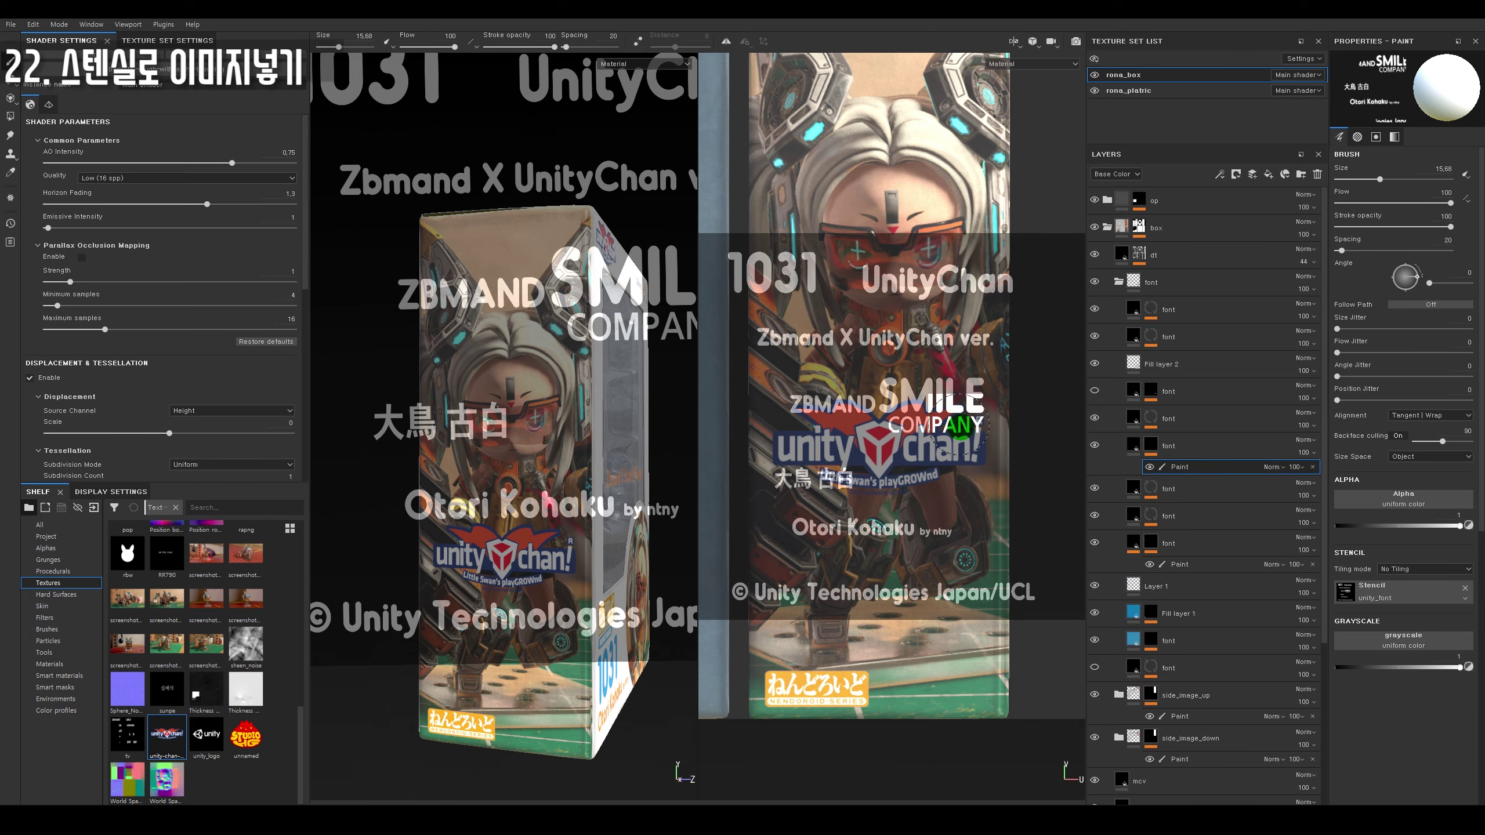
{"action": "left_click", "coordinate": [1193, 667]}
Position the unity_font stencil and paint the Zbmand X UnityChan ver. line onto the box.
{"action": "middle_click_drag", "start_coordinate": [971, 429], "coordinate": [969, 475]}
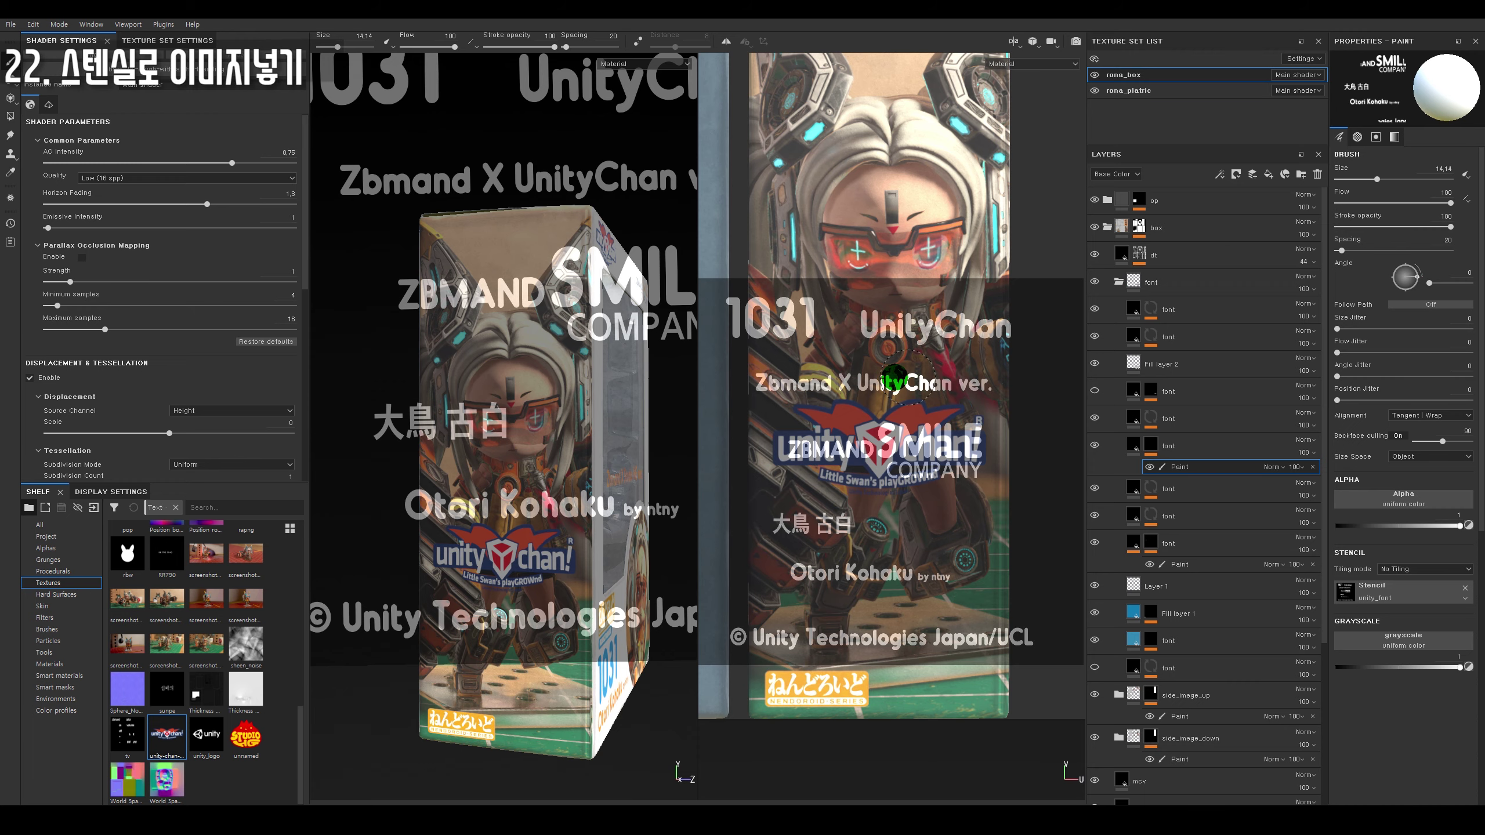
{"action": "left_click_drag", "start_coordinate": [757, 384], "coordinate": [965, 384]}
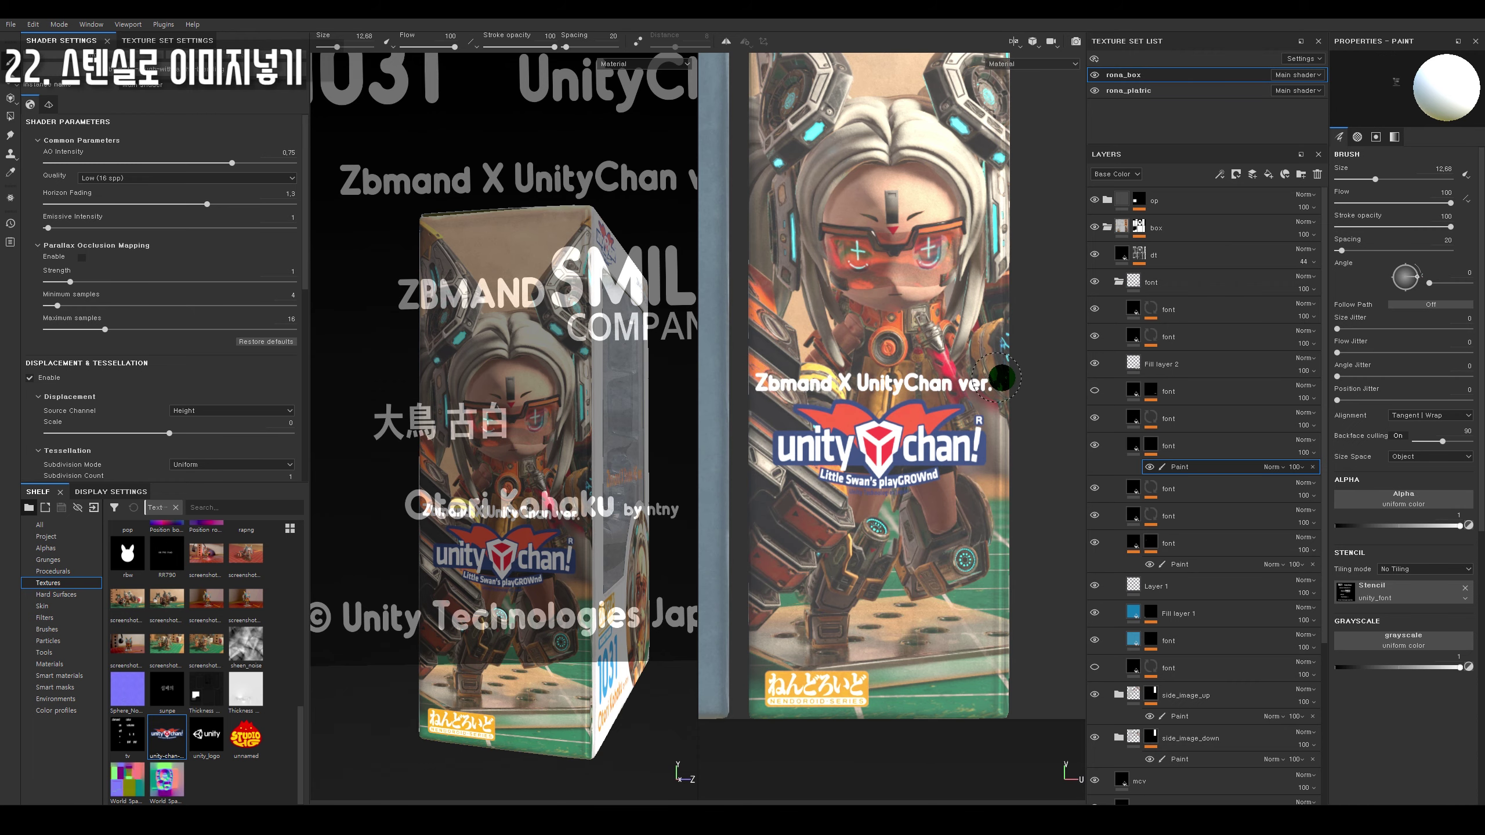
{"action": "key", "text": "s"}
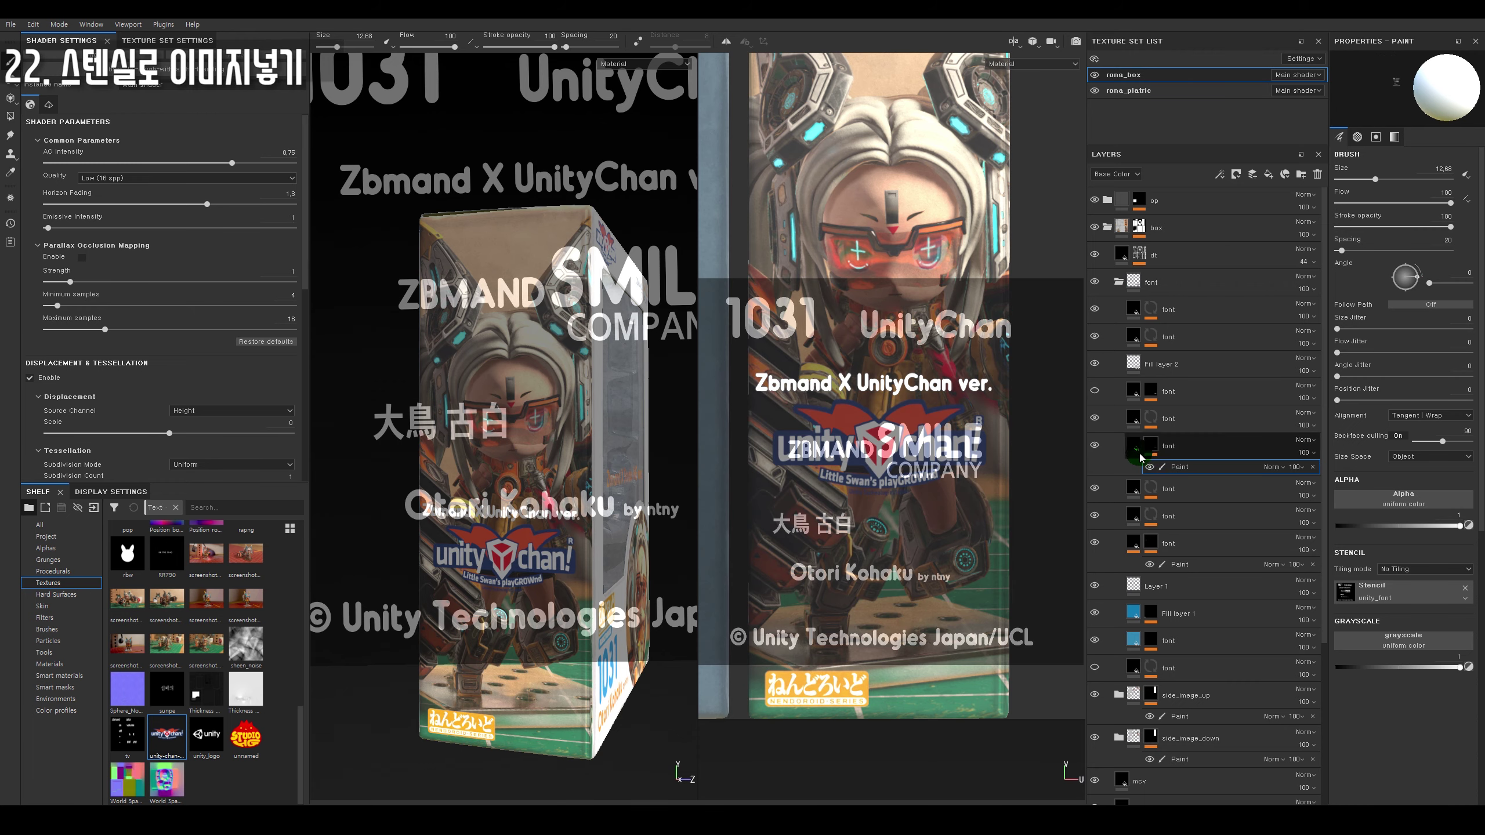
{"action": "left_click", "coordinate": [1182, 467]}
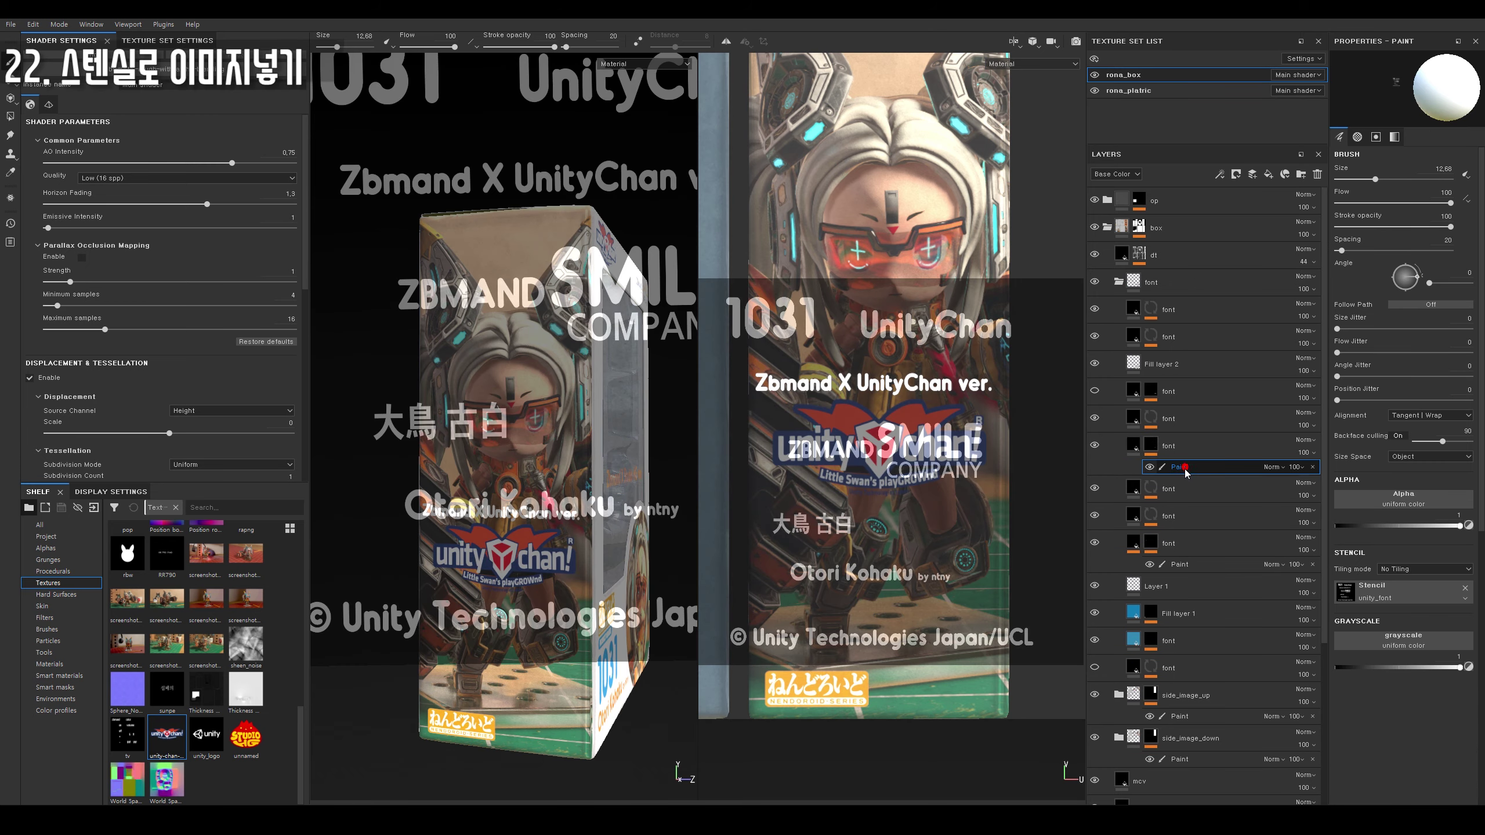
{"action": "left_click", "coordinate": [1151, 444]}
{"action": "left_click", "coordinate": [826, 390]}
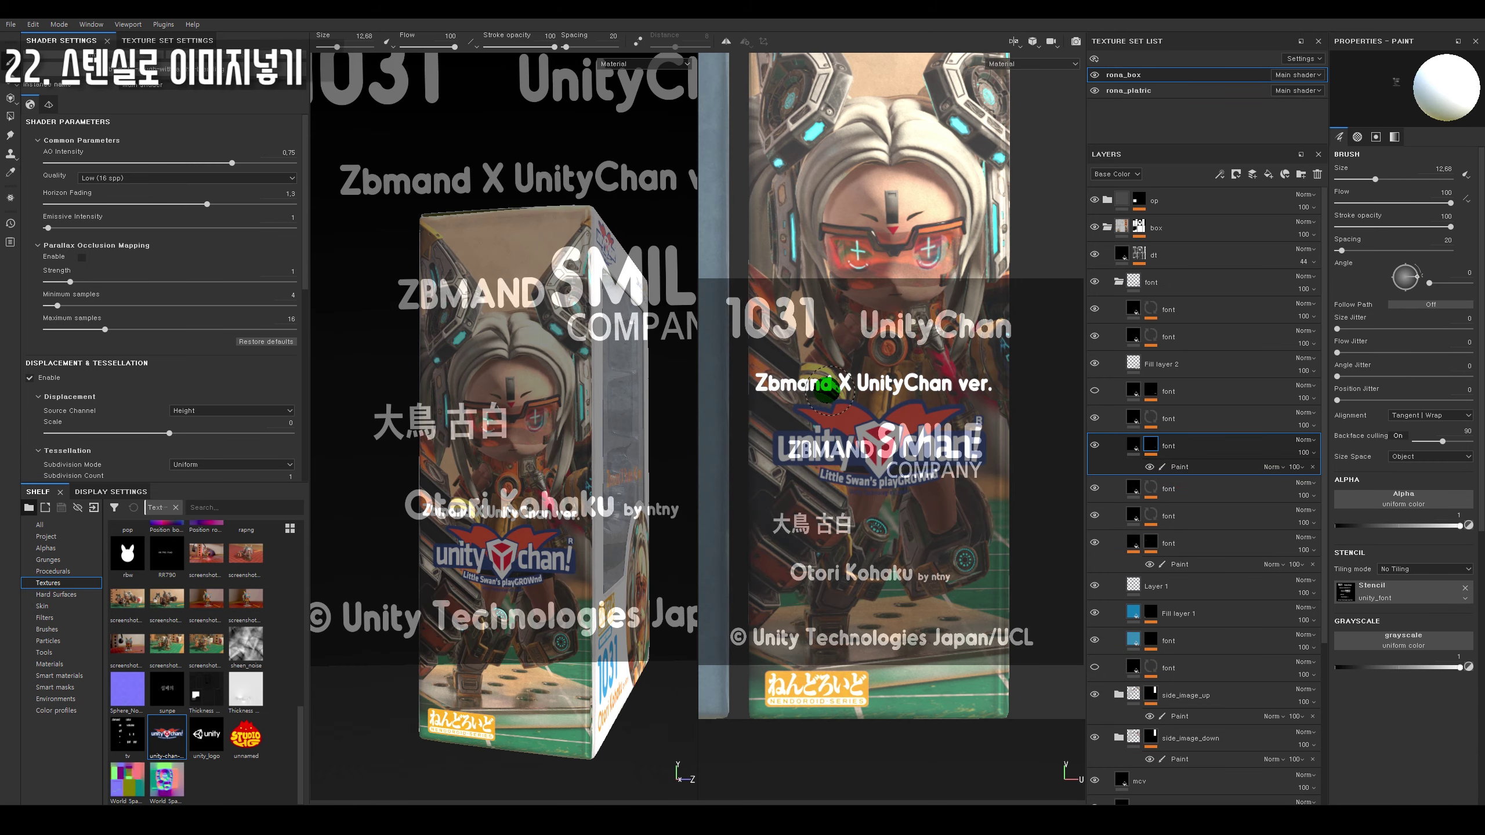
{"action": "left_click_drag", "start_coordinate": [608, 503], "coordinate": [596, 556], "text": "alt"}
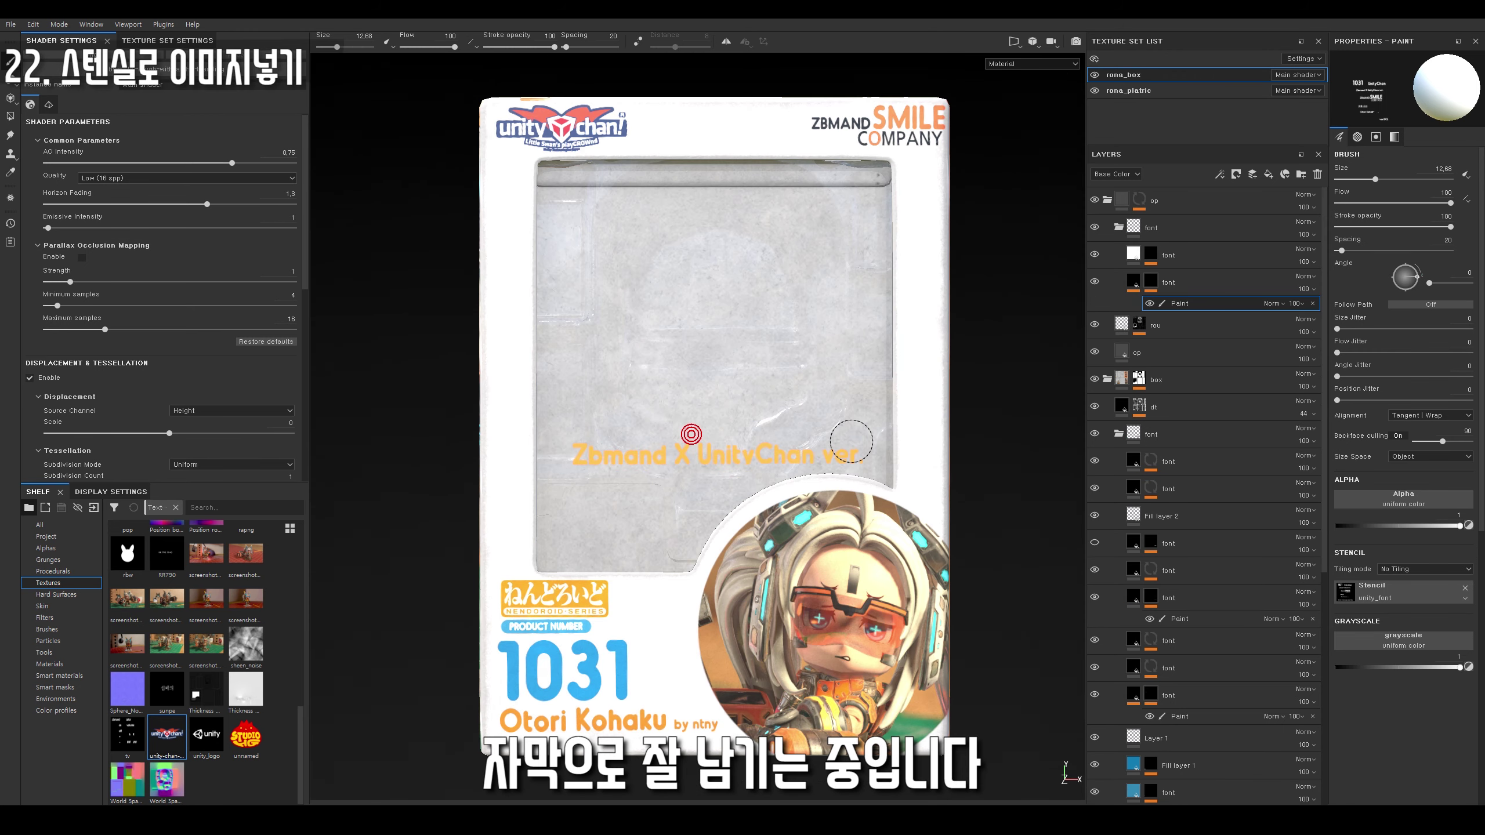
Stamp the credit line on the box front and make the font layer's text light blue.
{"action": "left_click", "coordinate": [587, 455]}
{"action": "left_click", "coordinate": [1135, 283]}
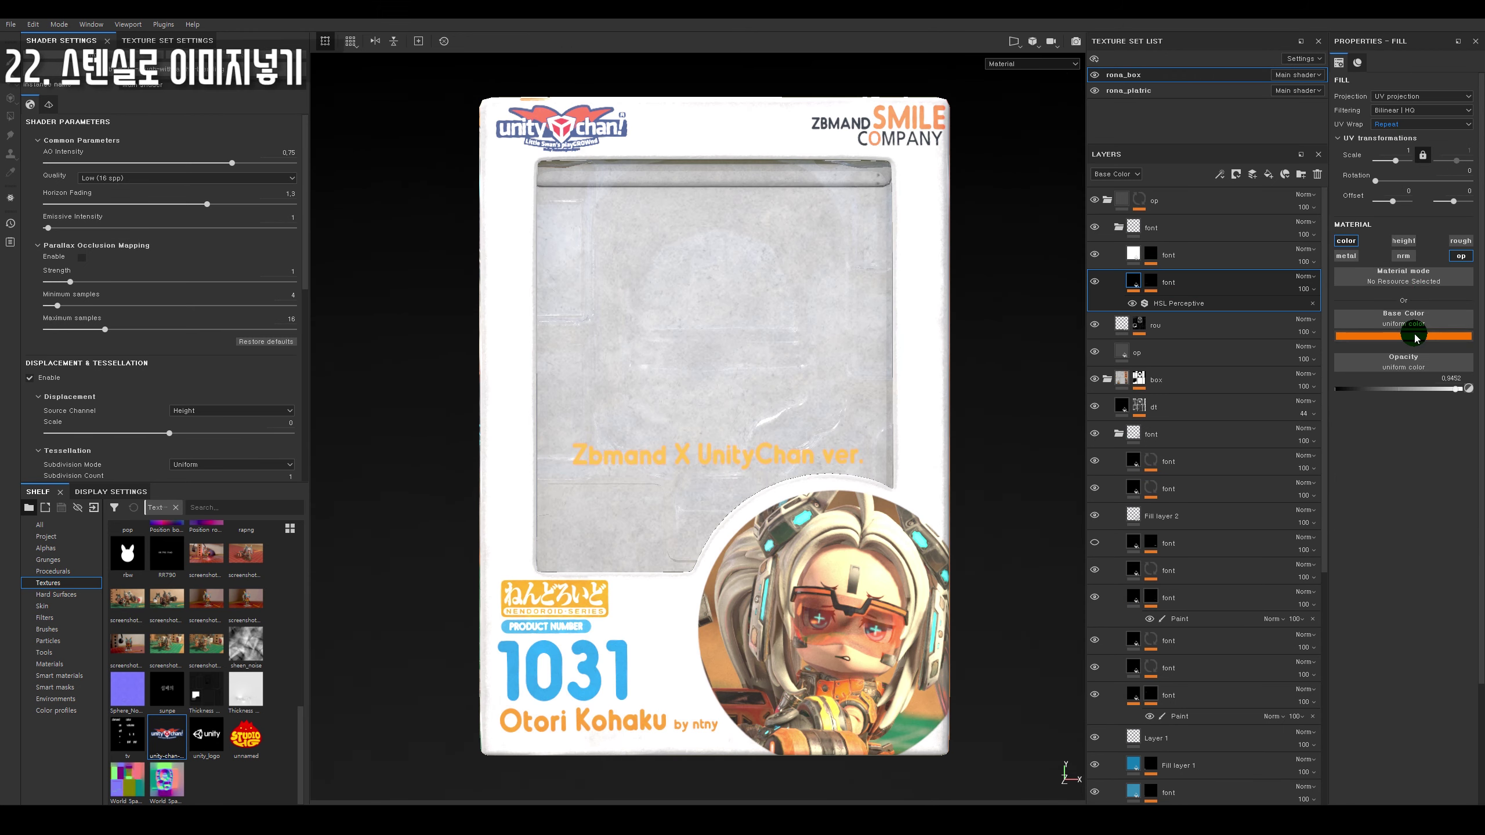
{"action": "left_click", "coordinate": [1409, 328]}
{"action": "left_click", "coordinate": [1424, 393]}
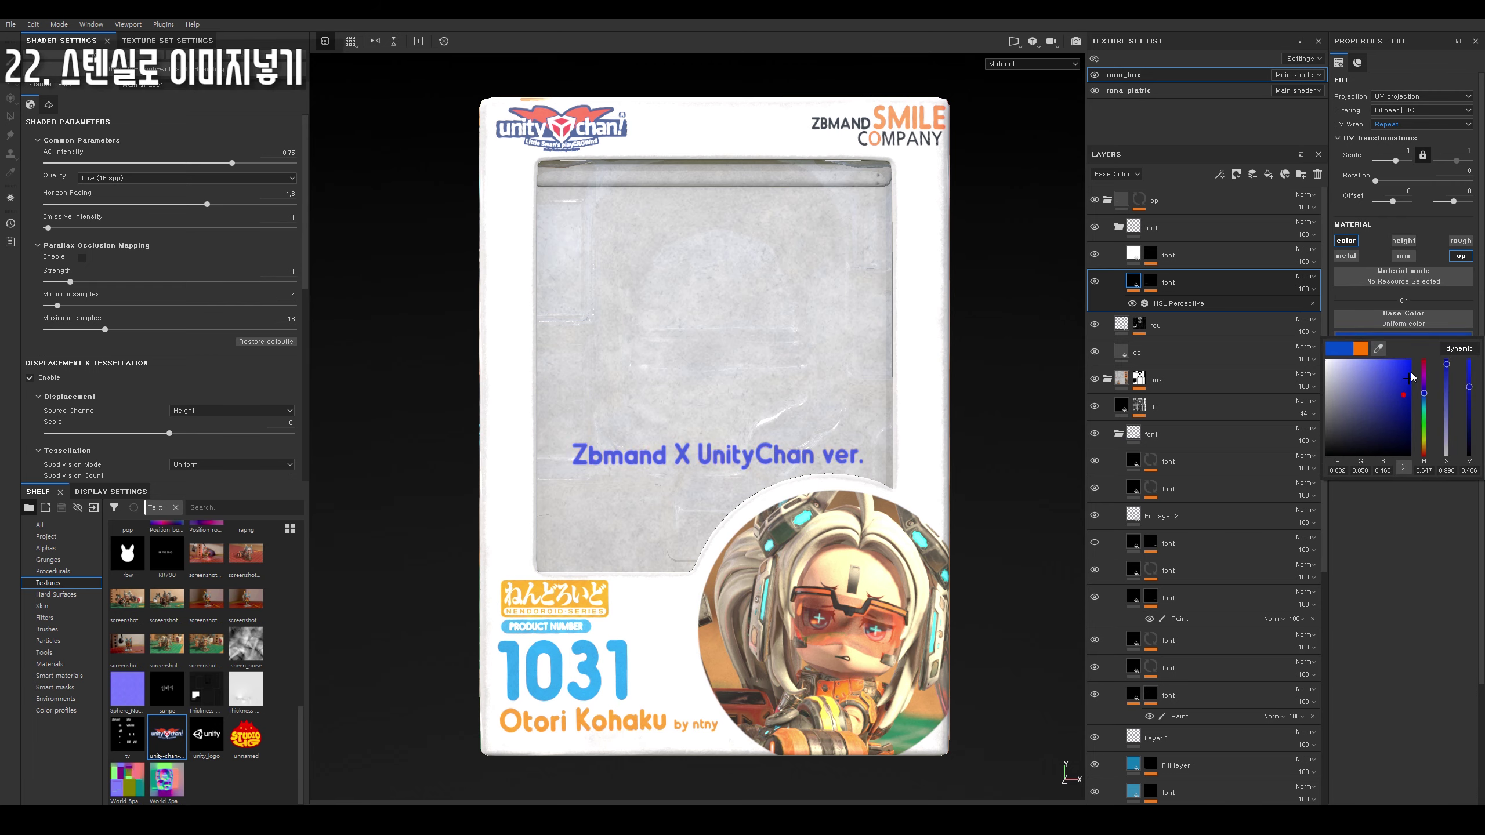
{"action": "left_click", "coordinate": [1410, 381]}
{"action": "left_click_drag", "start_coordinate": [1406, 398], "coordinate": [1362, 380]}
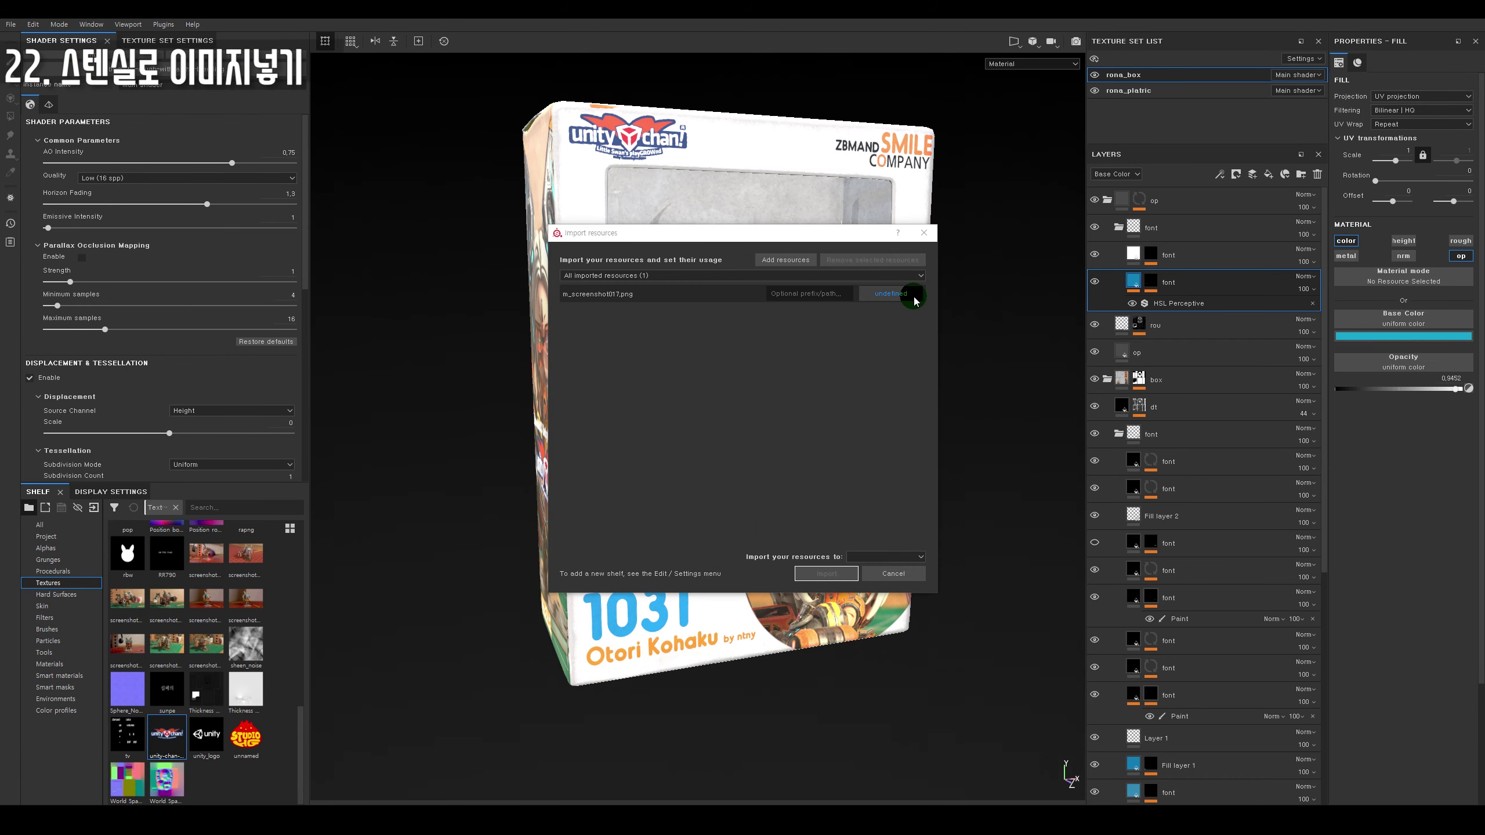
Import m_screenshot017.png into the project as a texture.
{"action": "left_click", "coordinate": [912, 294]}
{"action": "left_click", "coordinate": [895, 555]}
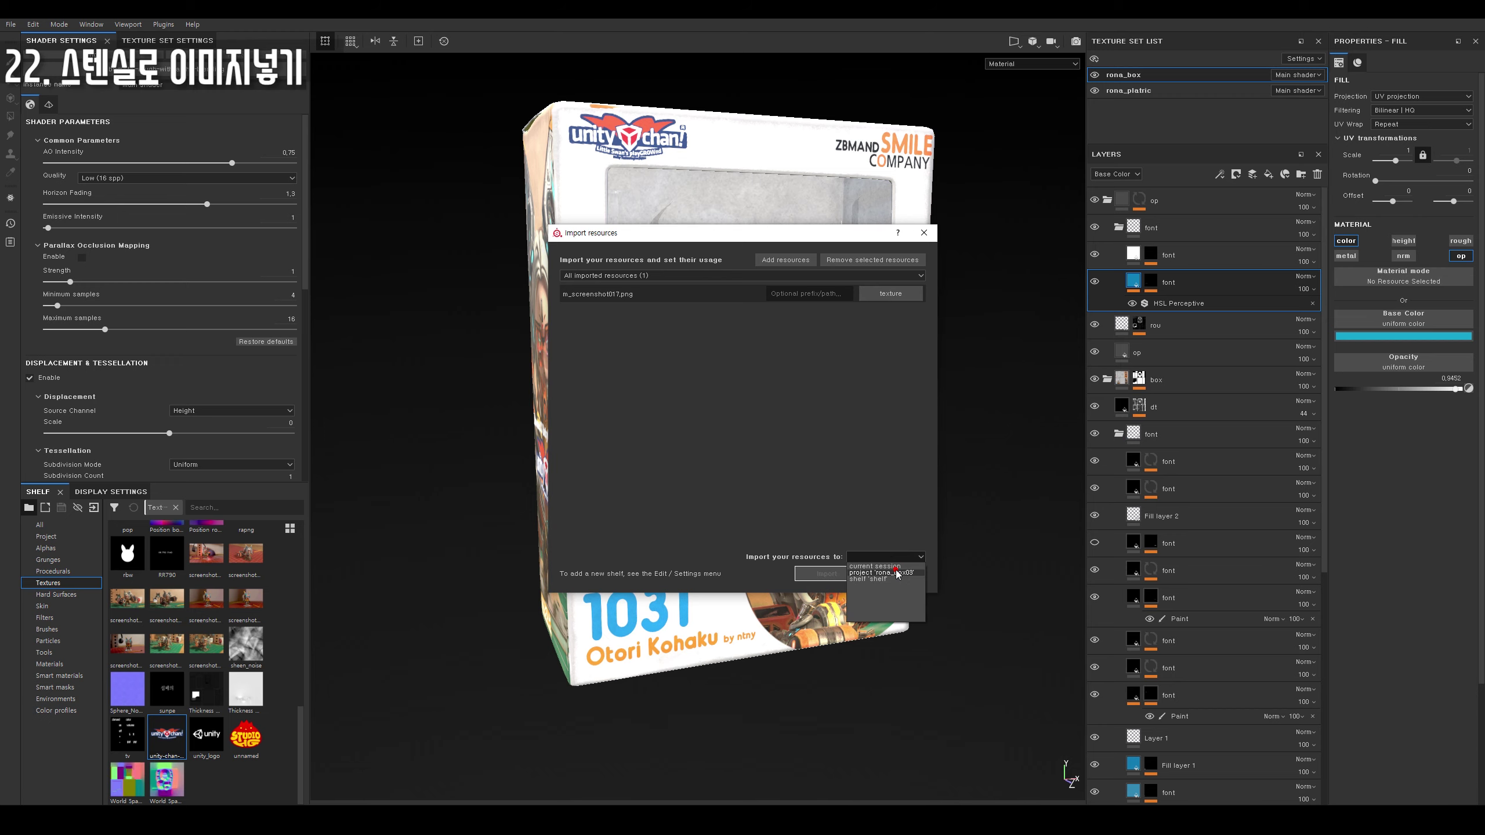
{"action": "left_click", "coordinate": [896, 573]}
{"action": "left_click", "coordinate": [827, 574]}
{"action": "mouse_move", "coordinate": [630, 348]}
{"action": "left_mouse_down", "text": "alt"}
{"action": "mouse_move", "coordinate": [801, 381]}
{"action": "mouse_move", "coordinate": [540, 151]}
{"action": "left_mouse_up", "text": "alt"}
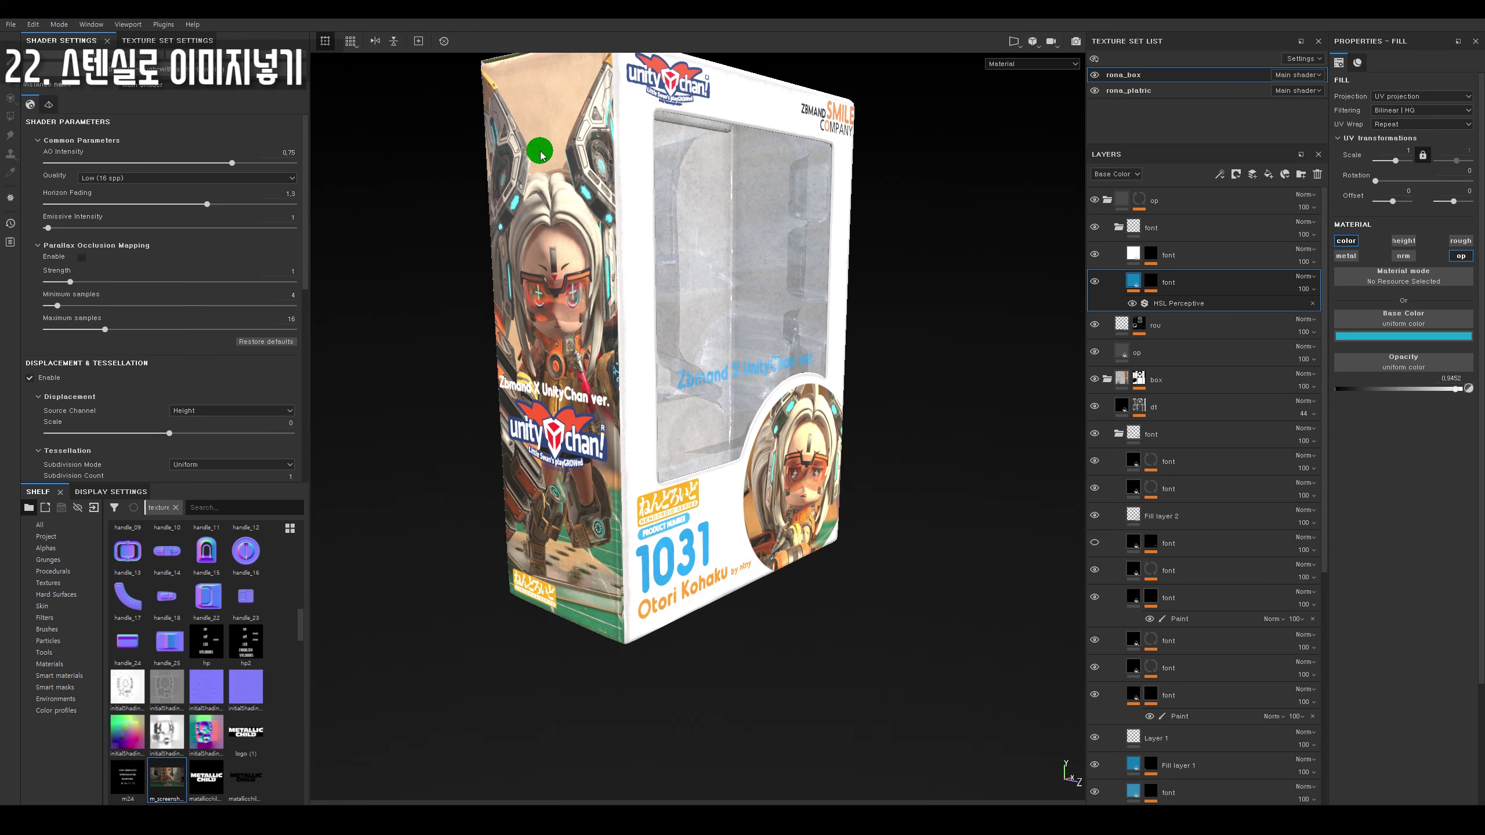
{"action": "left_click_drag", "start_coordinate": [638, 203], "coordinate": [817, 458], "text": "alt"}
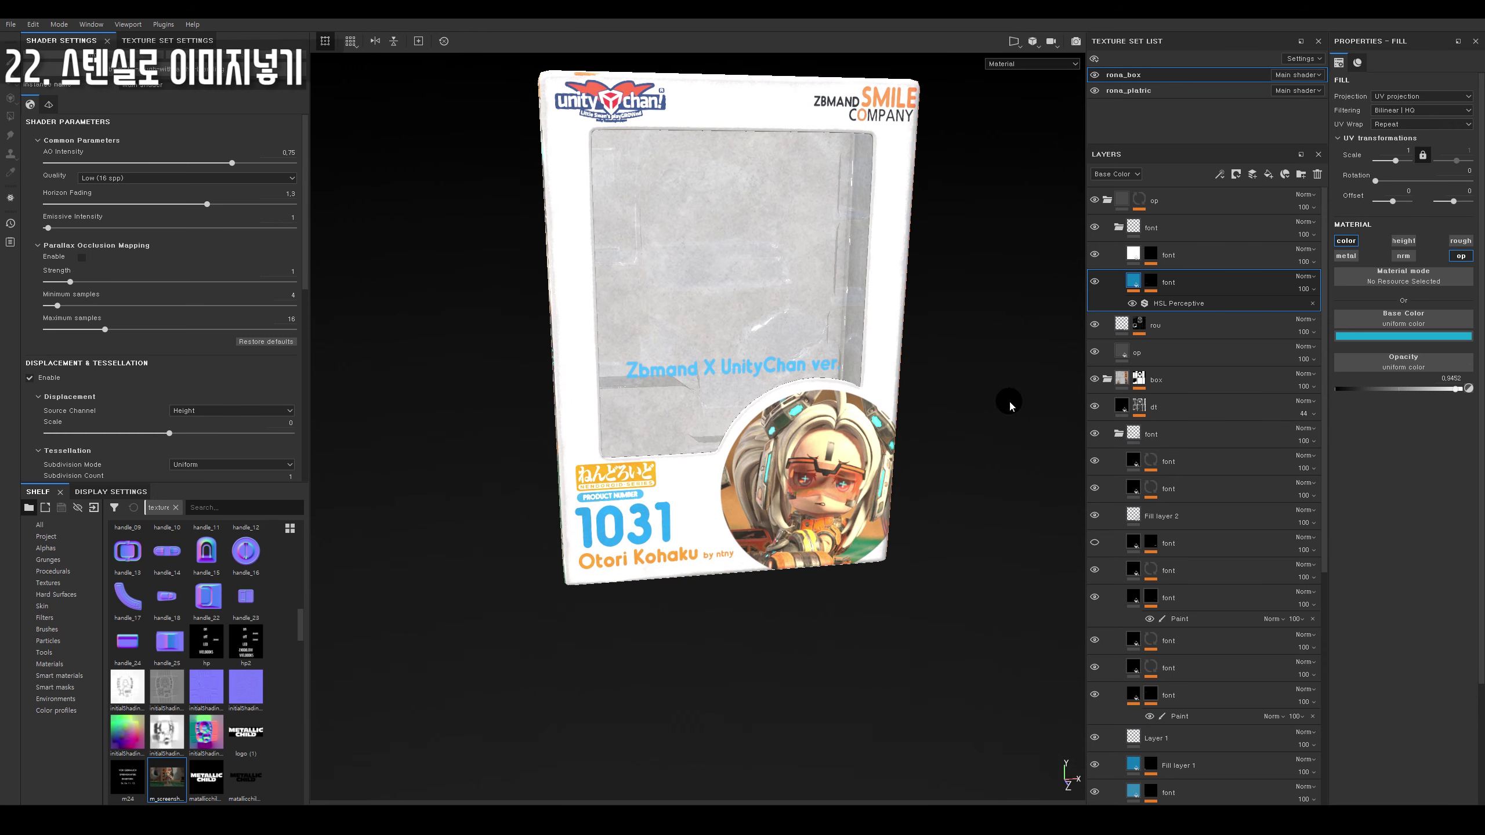
Add Fill layer 3 with m_screenshot017 as Base Color and scale it in the 2D view.
{"action": "left_click", "coordinate": [1268, 174]}
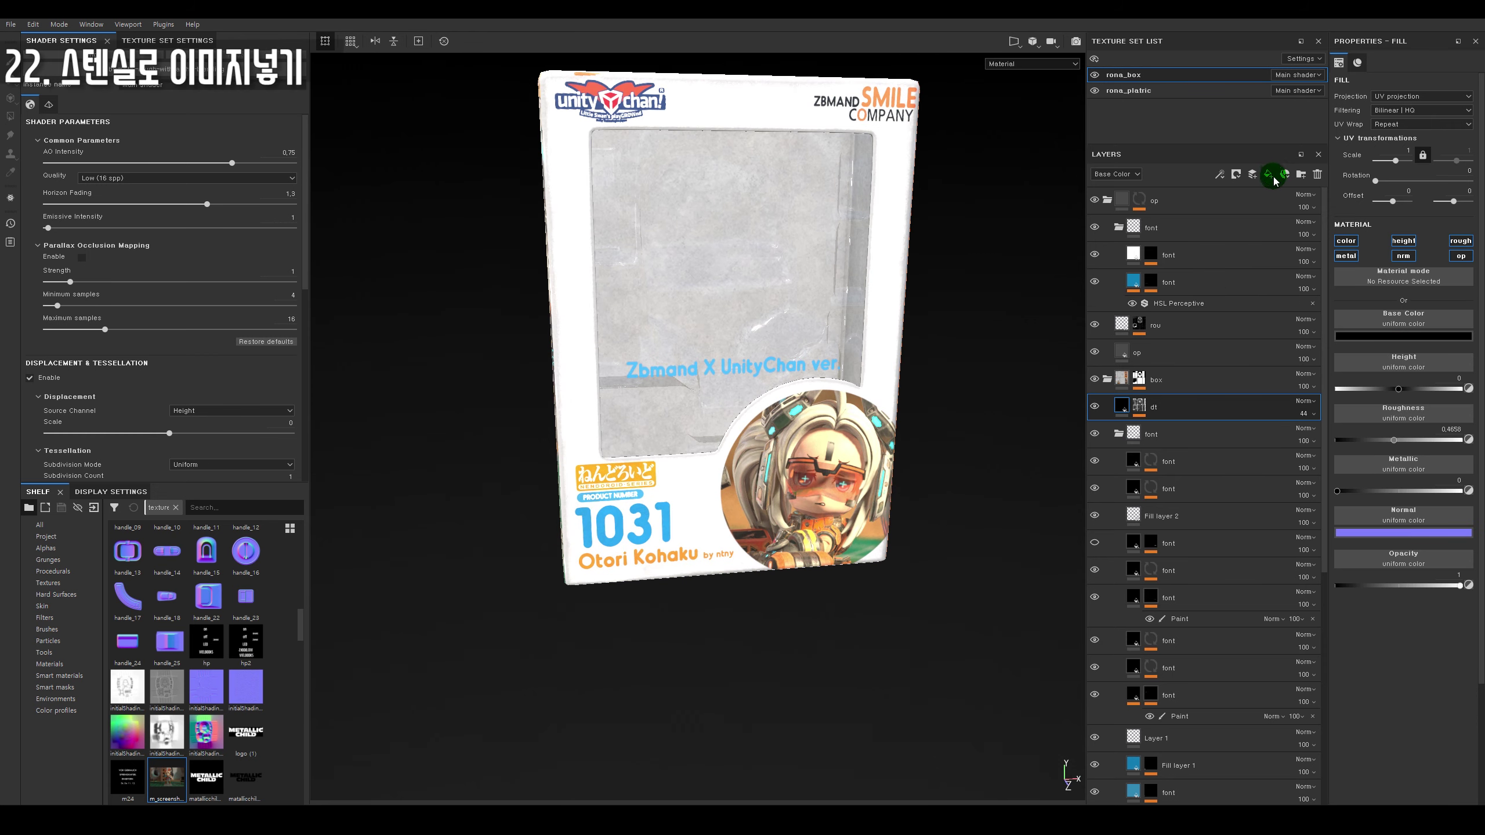
{"action": "left_click_drag", "start_coordinate": [166, 778], "coordinate": [1420, 322]}
{"action": "left_click_drag", "start_coordinate": [763, 456], "coordinate": [839, 403], "text": "alt"}
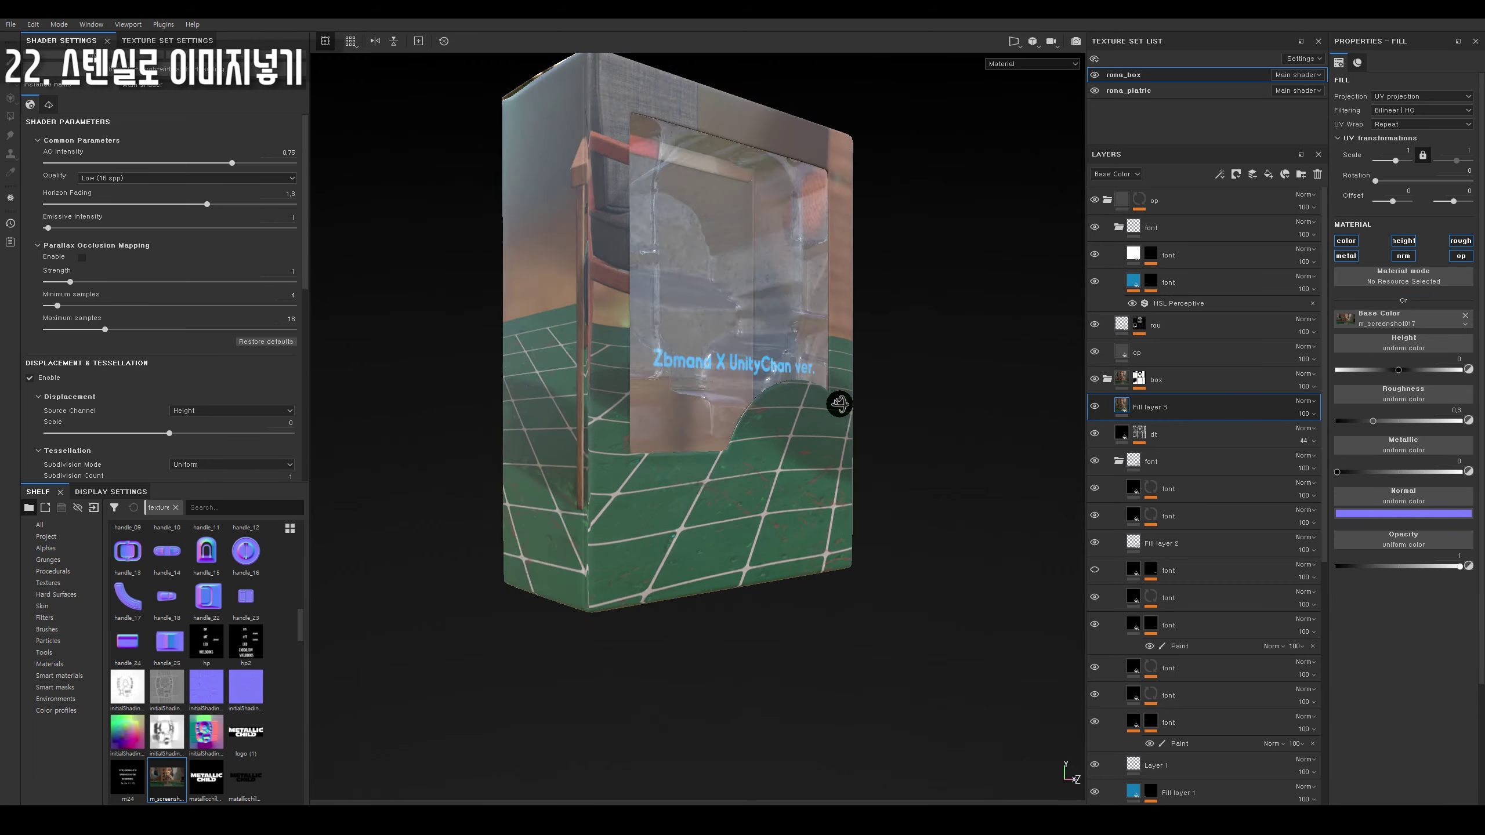
{"action": "key", "text": "F1"}
{"action": "left_click_drag", "start_coordinate": [817, 327], "coordinate": [833, 337]}
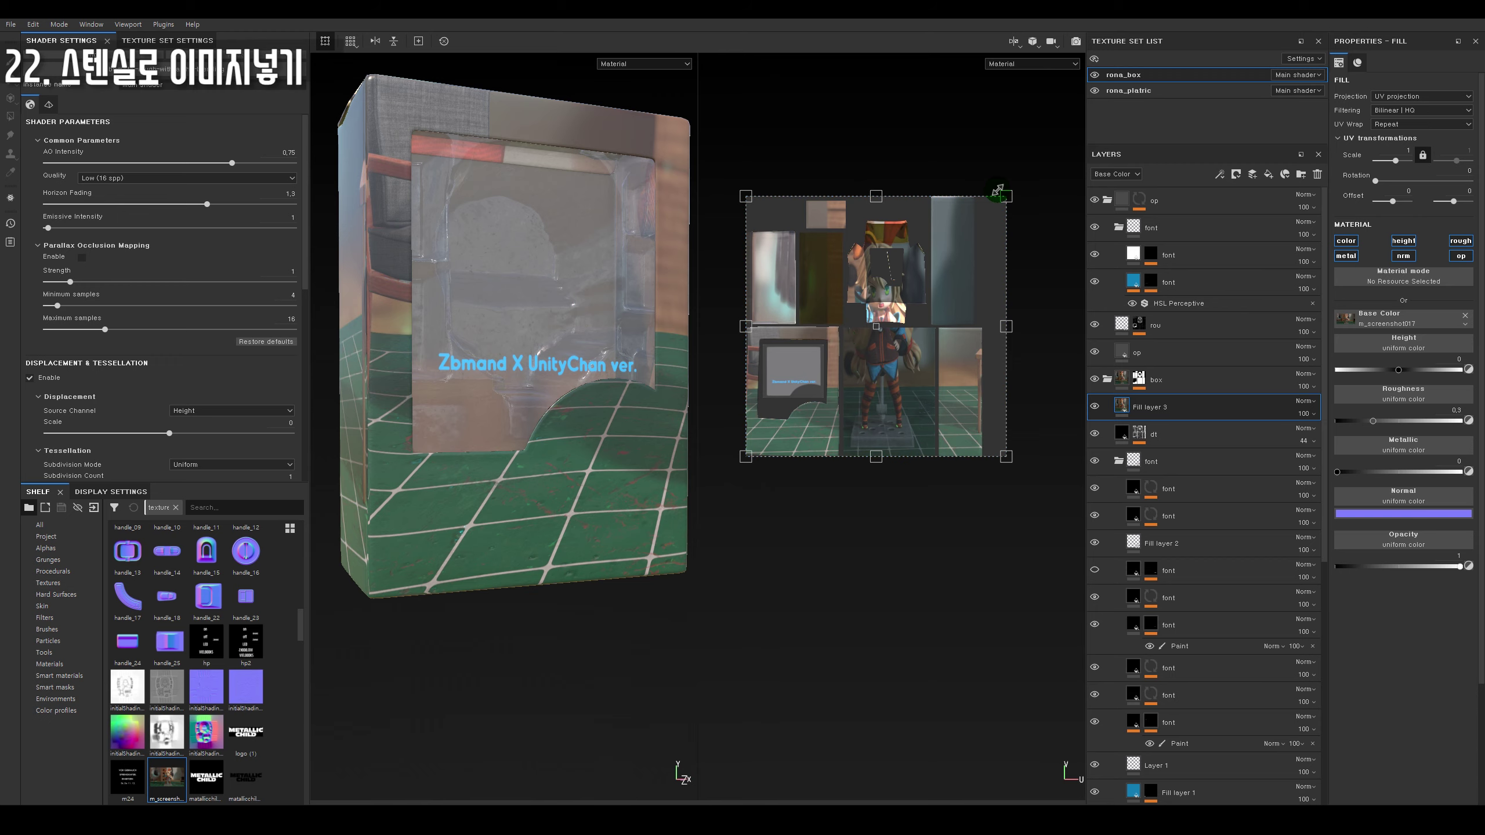
{"action": "left_click_drag", "start_coordinate": [1005, 195], "coordinate": [981, 292]}
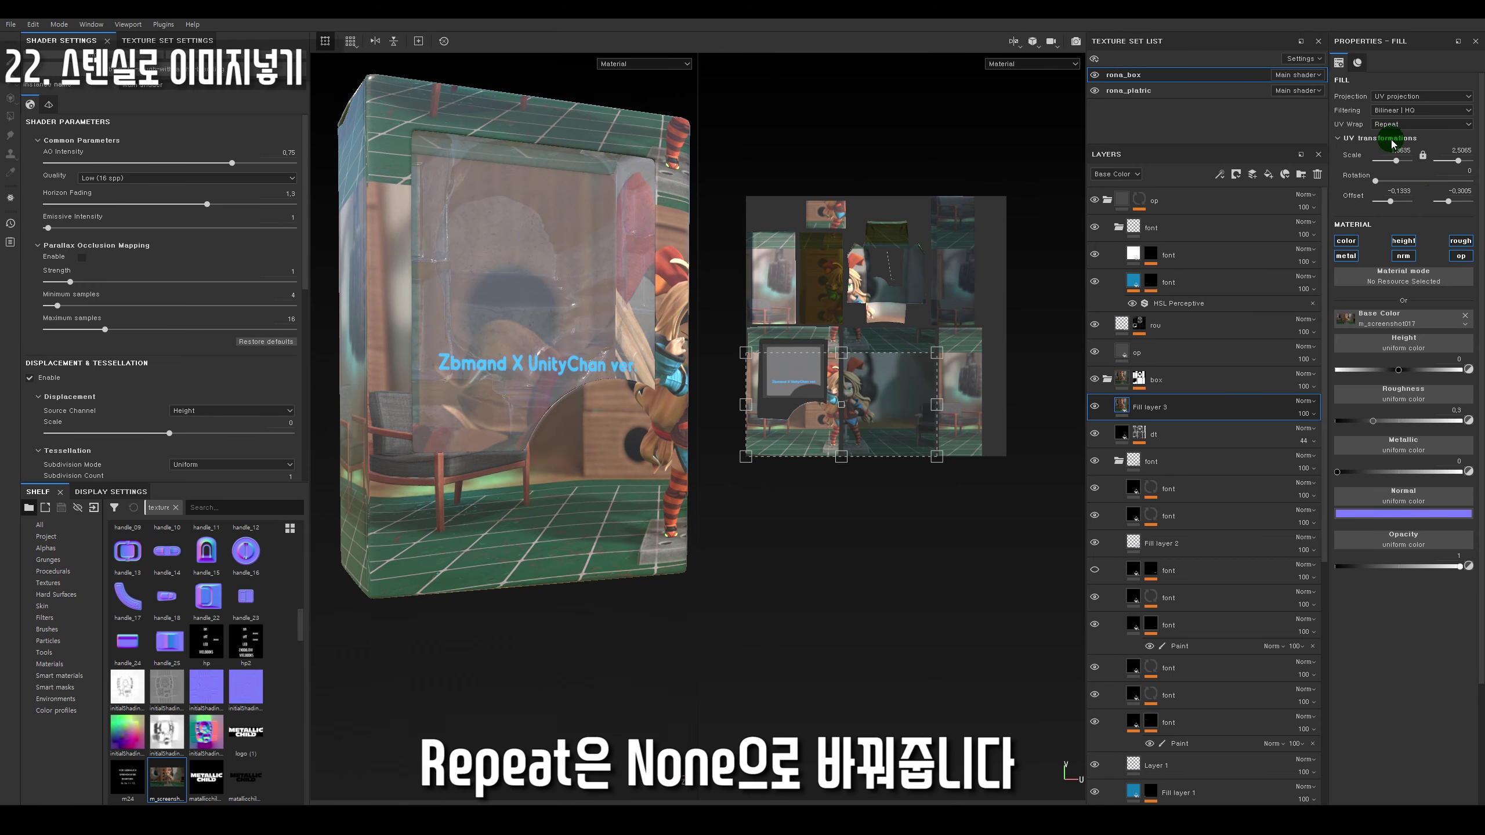
Set UV Wrap to None and move the screenshot onto the box front's lower half.
{"action": "left_click", "coordinate": [1421, 125]}
{"action": "left_click", "coordinate": [1394, 114]}
{"action": "scroll", "coordinate": [878, 351], "scroll_direction": "up", "scroll_amount": 2}
{"action": "mouse_move", "coordinate": [872, 410]}
{"action": "left_mouse_down"}
{"action": "mouse_move", "coordinate": [875, 464]}
{"action": "mouse_move", "coordinate": [845, 478]}
{"action": "left_mouse_up"}
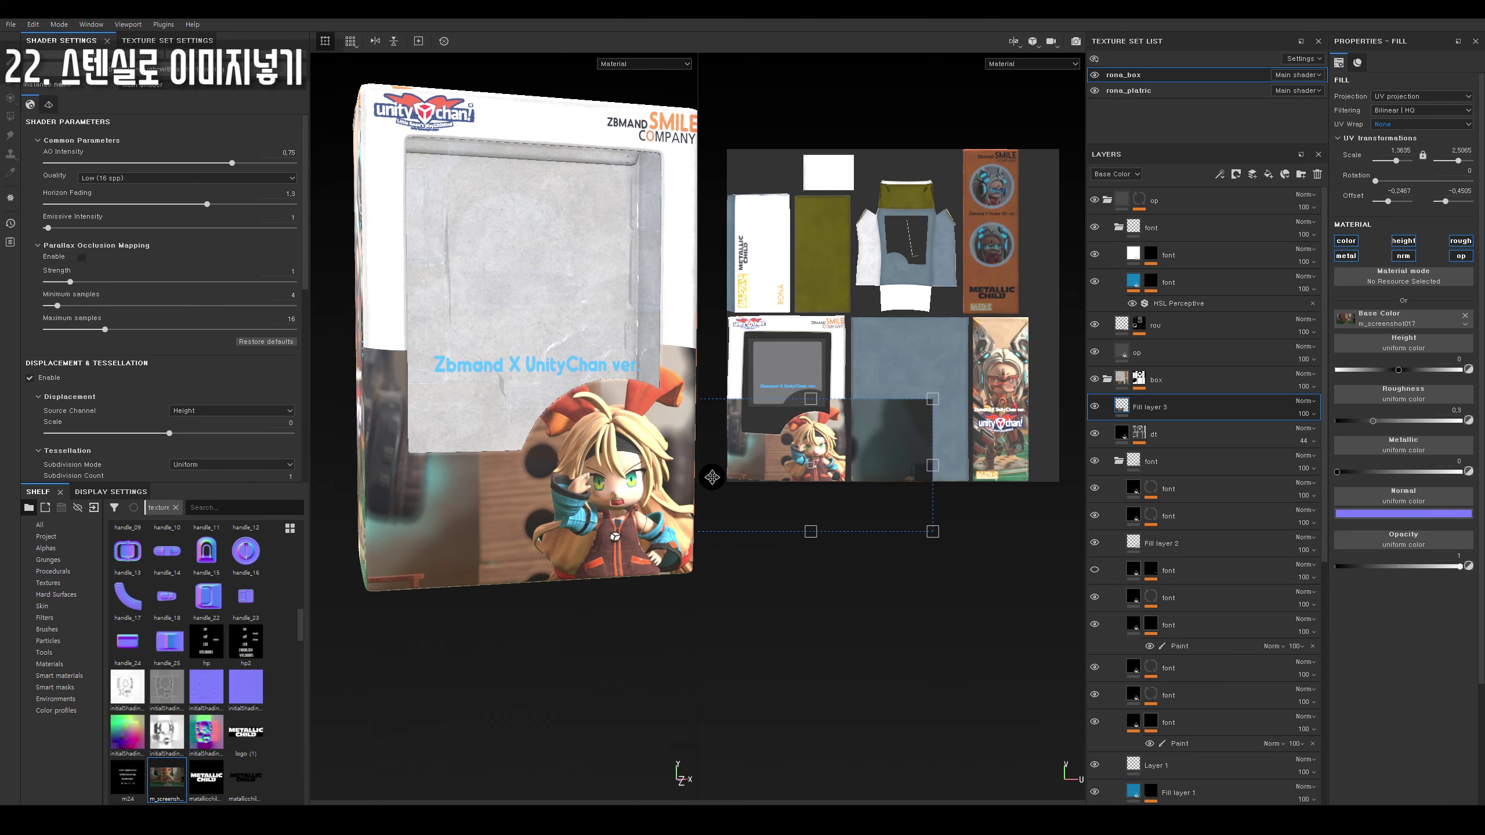
{"action": "scroll", "coordinate": [596, 585], "scroll_direction": "up", "scroll_amount": 2}
{"action": "scroll", "coordinate": [596, 585], "scroll_direction": "up", "scroll_amount": 3}
{"action": "scroll", "coordinate": [596, 585], "scroll_direction": "up", "scroll_amount": 2}
{"action": "scroll", "coordinate": [596, 585], "scroll_direction": "up", "scroll_amount": 2}
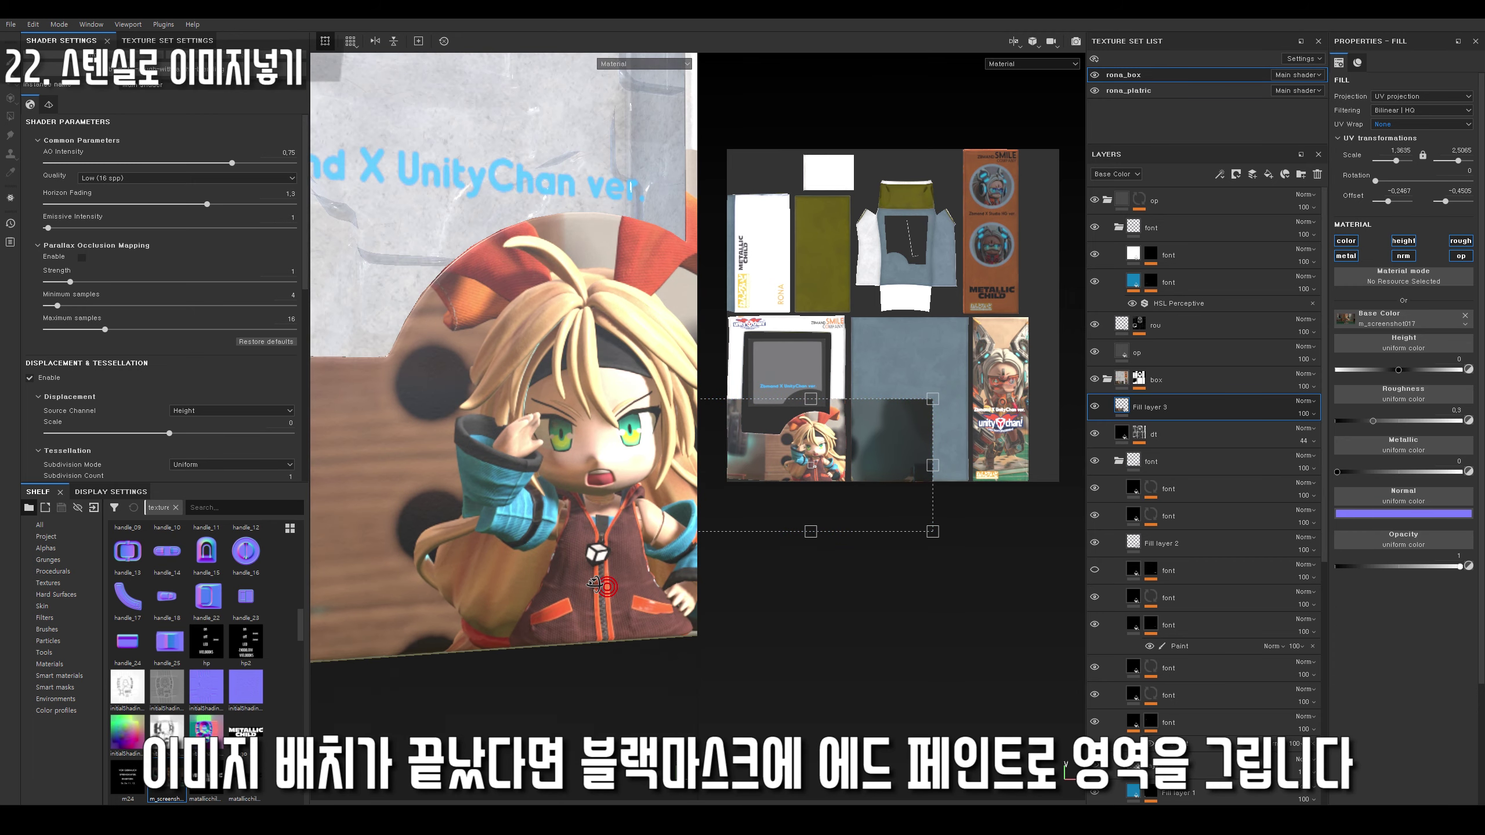
Give Fill layer 3 a black mask with a Paint effect.
{"action": "right_click", "coordinate": [1169, 408]}
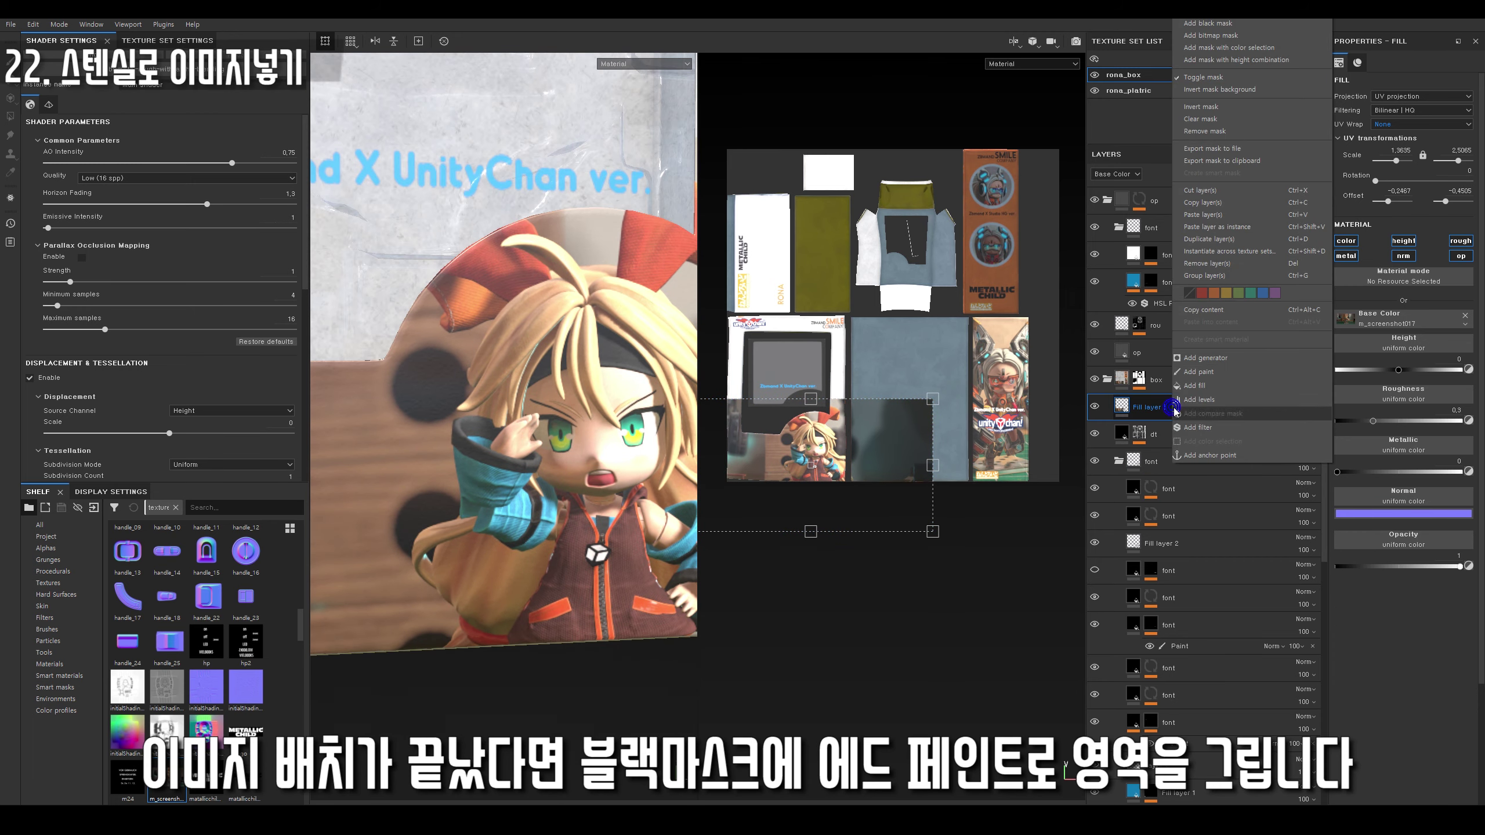
{"action": "left_click", "coordinate": [1220, 25]}
{"action": "right_click", "coordinate": [1140, 406]}
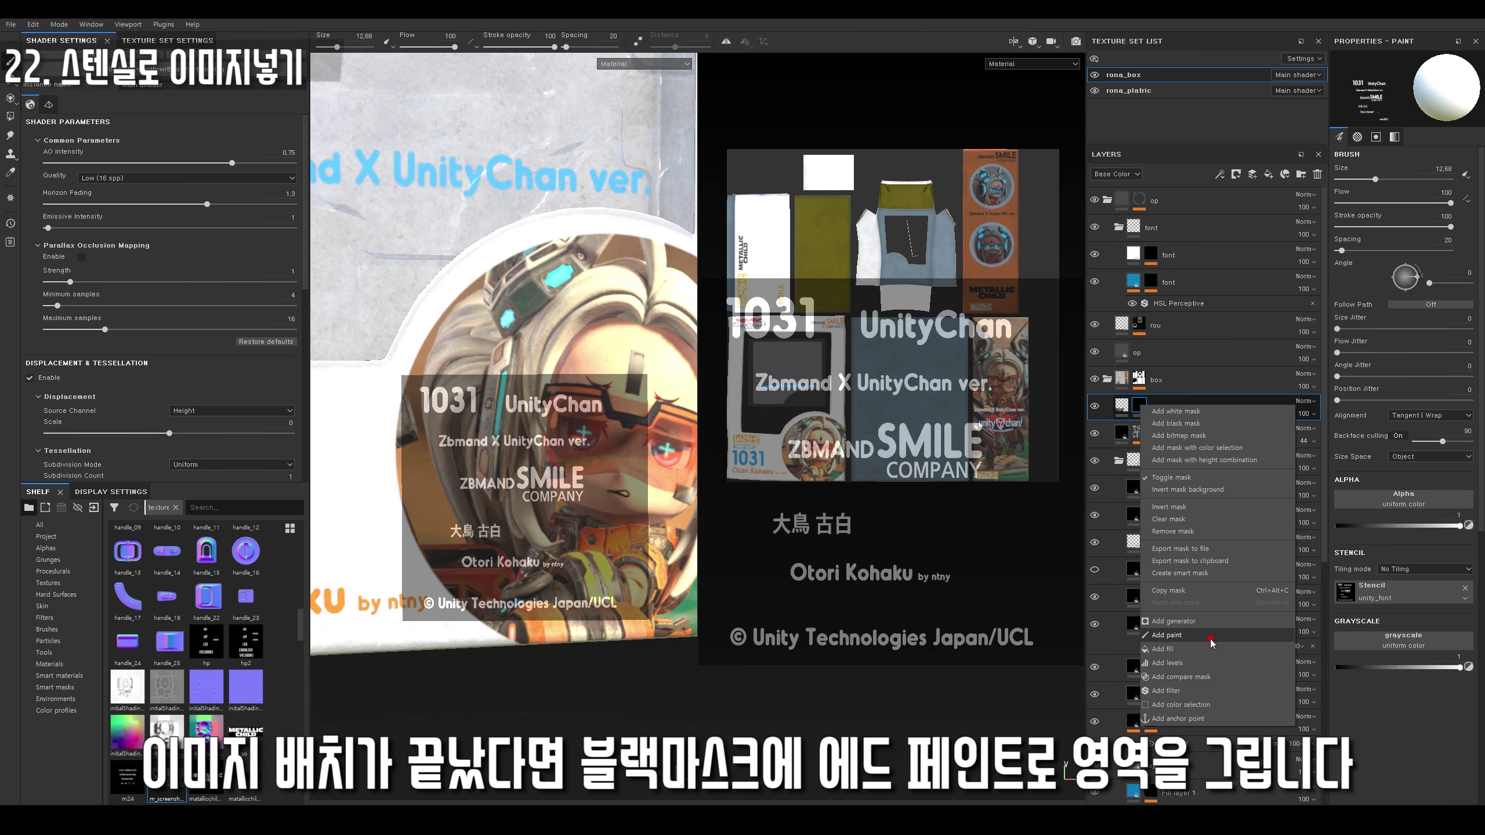
{"action": "left_click", "coordinate": [1211, 641]}
Set the Shelf's Shape Border Circle as the painting stencil.
{"action": "left_click", "coordinate": [47, 537]}
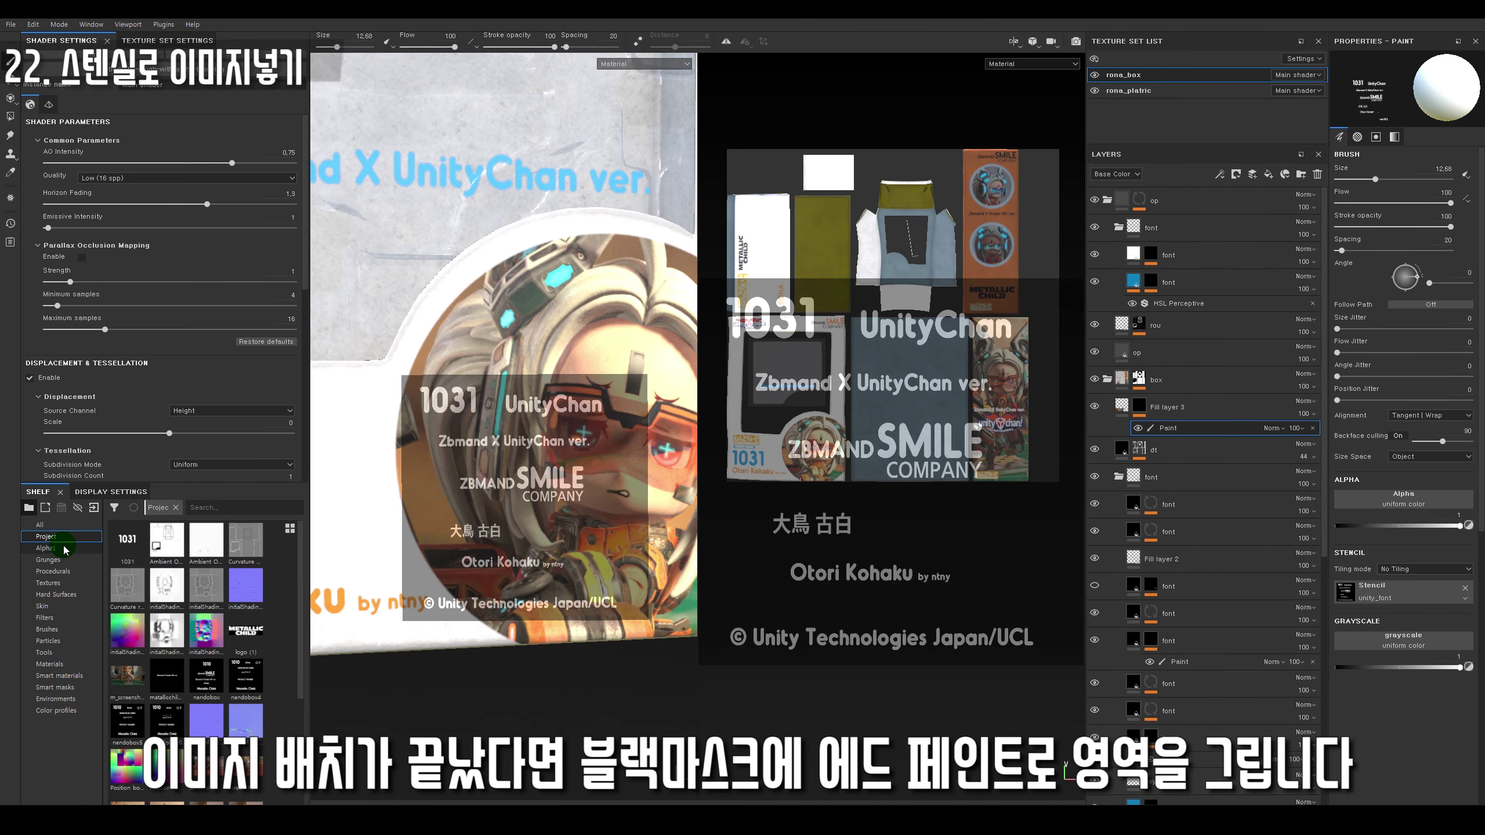
{"action": "left_click", "coordinate": [46, 548]}
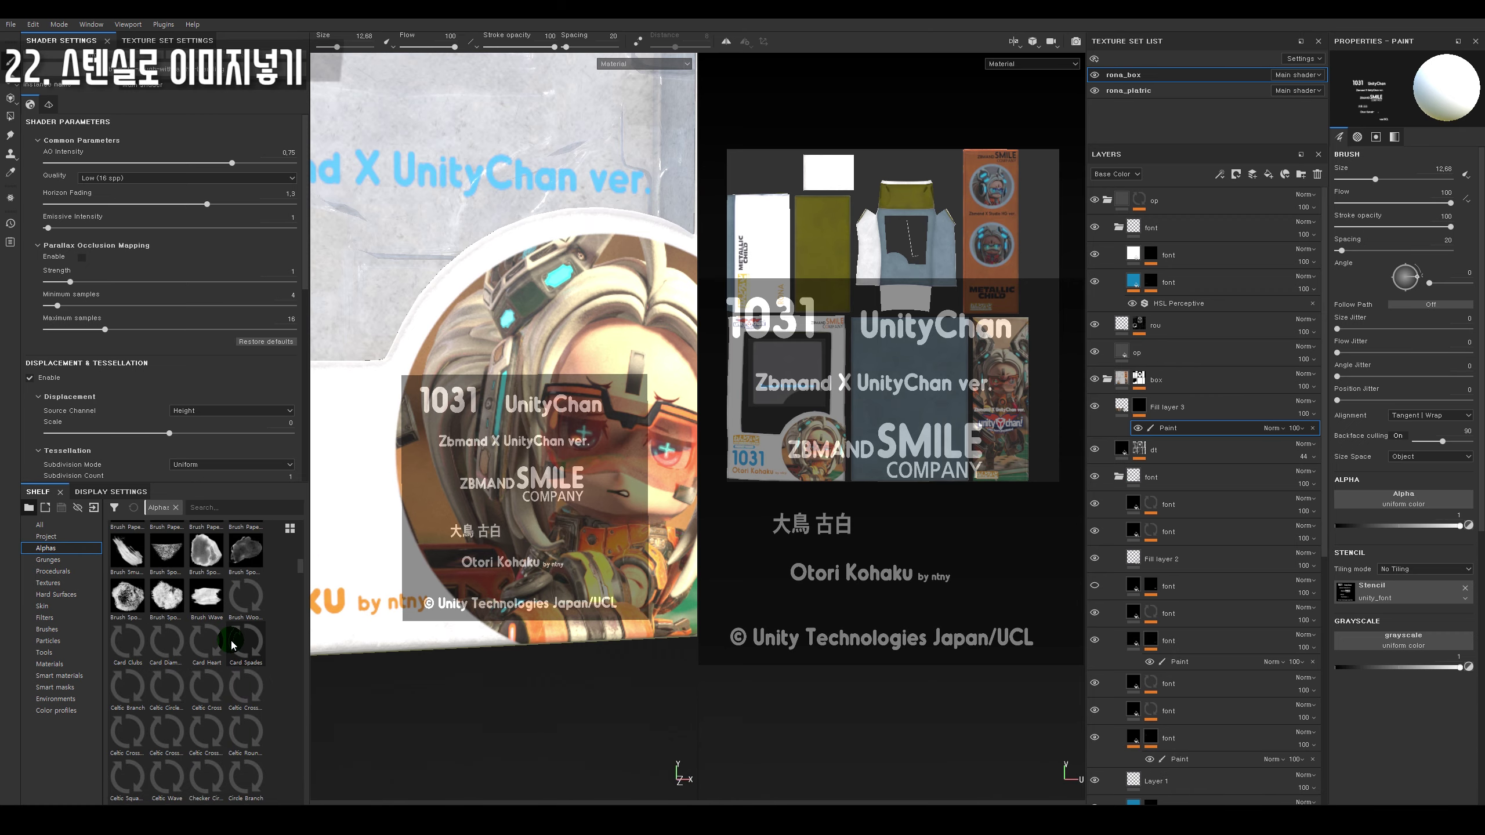
{"action": "scroll", "coordinate": [232, 644], "scroll_direction": "down", "scroll_amount": 3}
{"action": "left_click", "coordinate": [222, 649]}
{"action": "scroll", "coordinate": [216, 661], "scroll_direction": "down", "scroll_amount": 5}
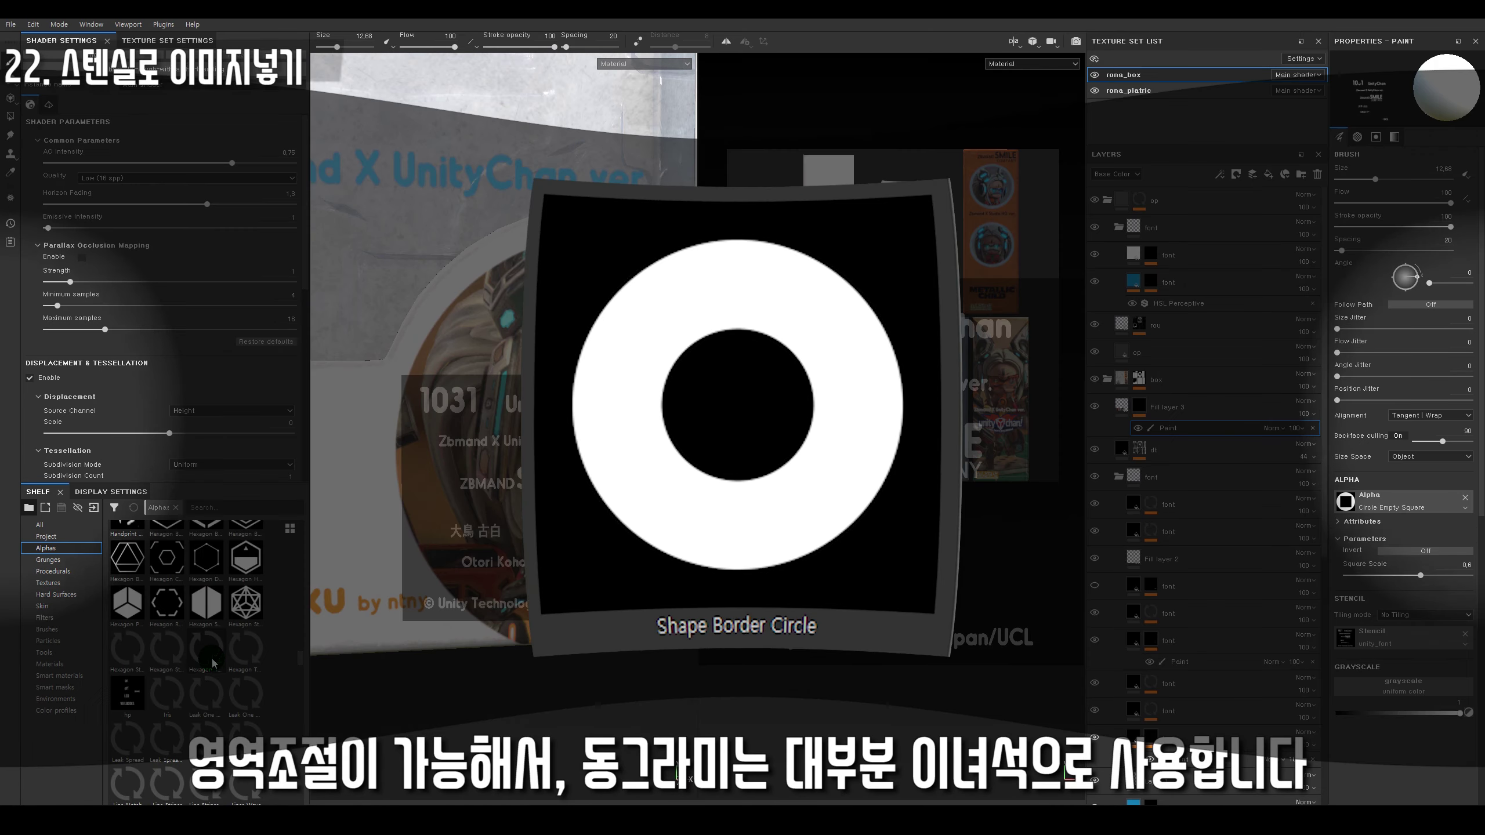
{"action": "scroll", "coordinate": [234, 673], "scroll_direction": "down", "scroll_amount": 5}
{"action": "scroll", "coordinate": [243, 702], "scroll_direction": "down", "scroll_amount": 5}
{"action": "left_click", "coordinate": [246, 711]}
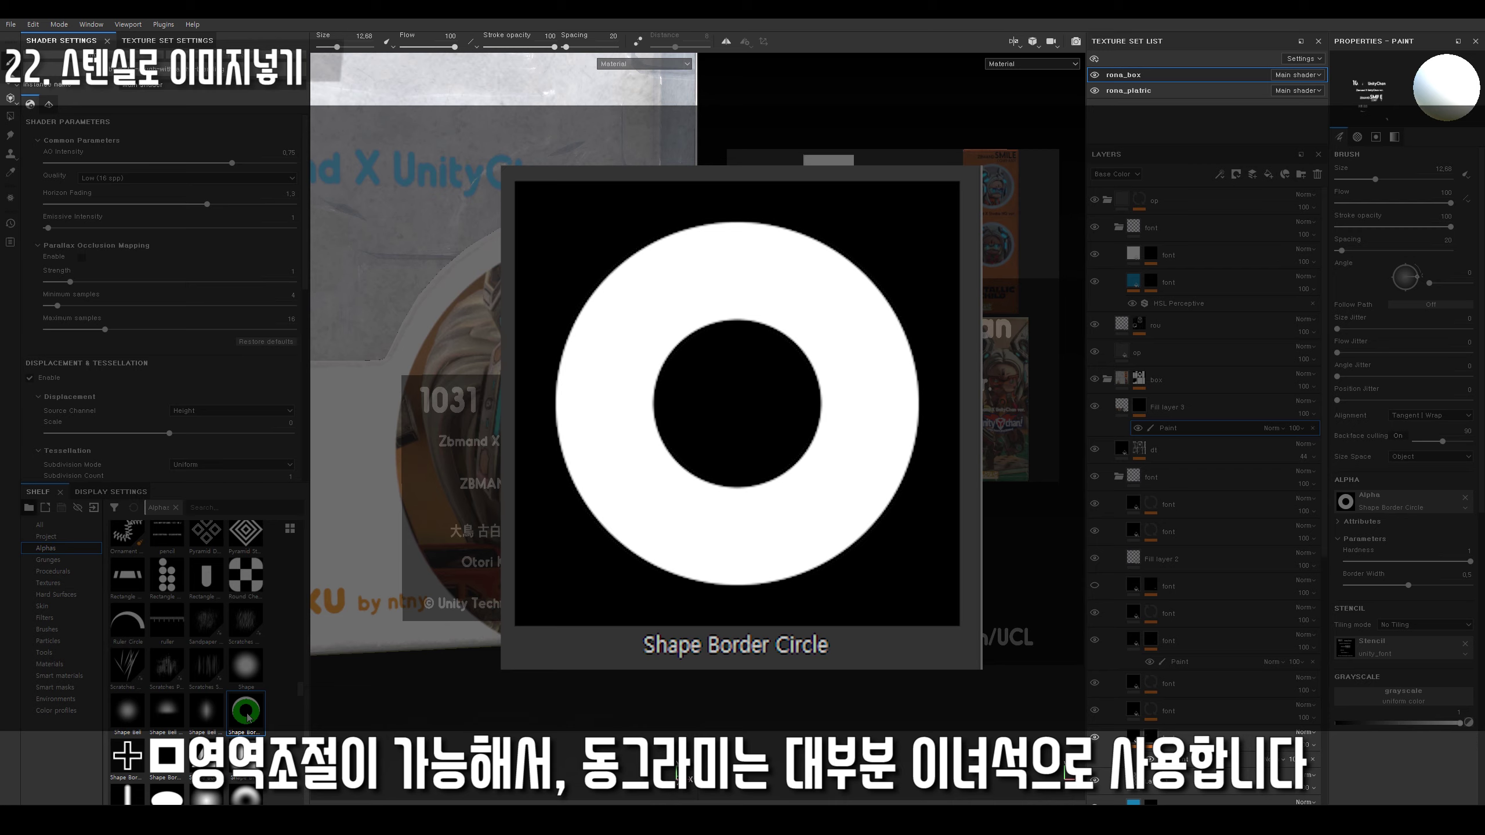
{"action": "mouse_move", "coordinate": [1420, 510]}
{"action": "left_mouse_down"}
{"action": "mouse_move", "coordinate": [1422, 673]}
{"action": "mouse_move", "coordinate": [1416, 655]}
{"action": "left_mouse_up"}
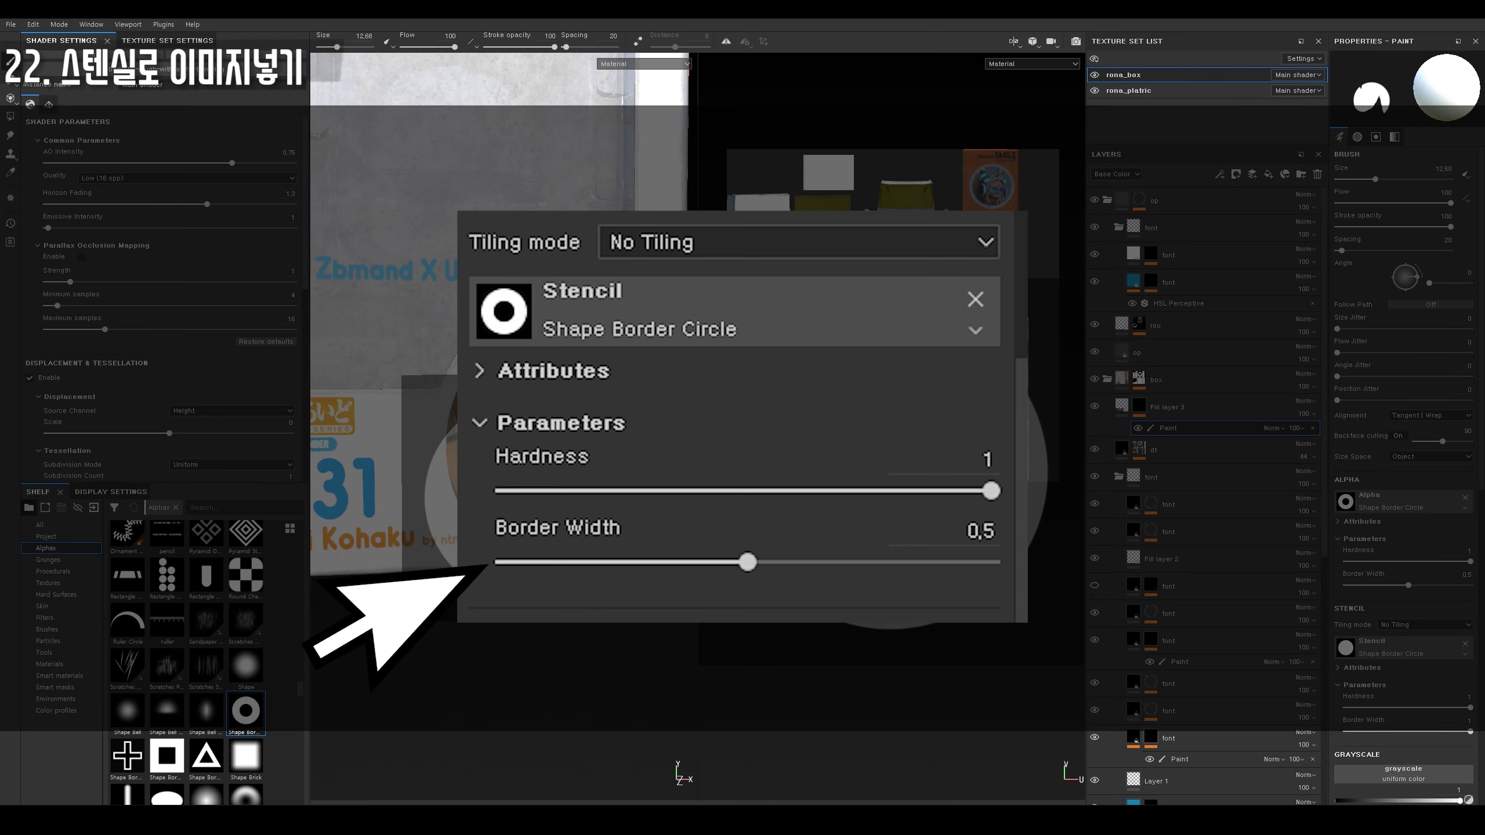
Align the circle stencil over the box's circle and paint to reveal the character inside.
{"action": "key", "text": "s"}
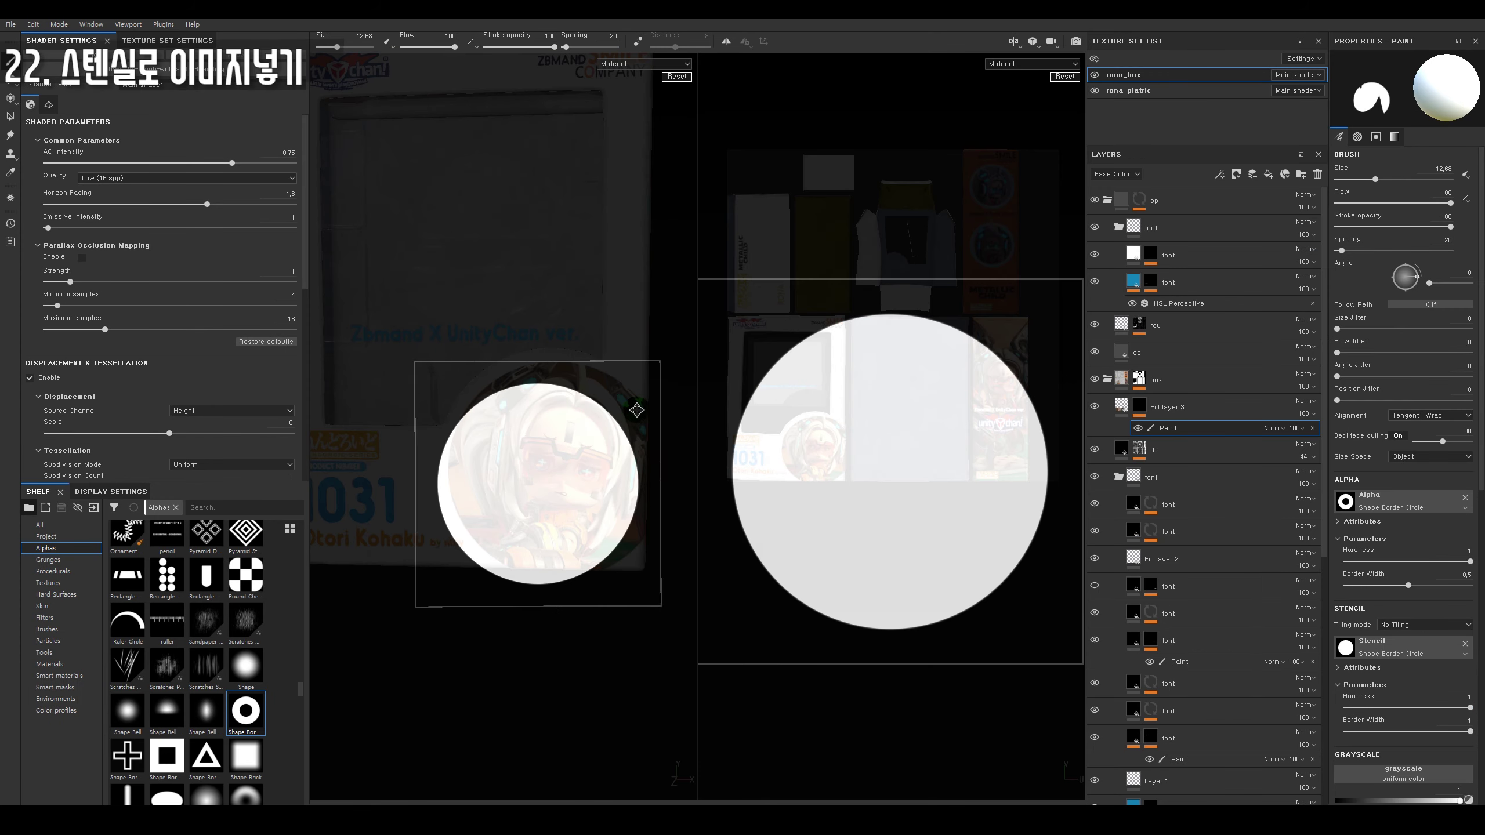
{"action": "middle_click_drag", "start_coordinate": [624, 409], "coordinate": [629, 411]}
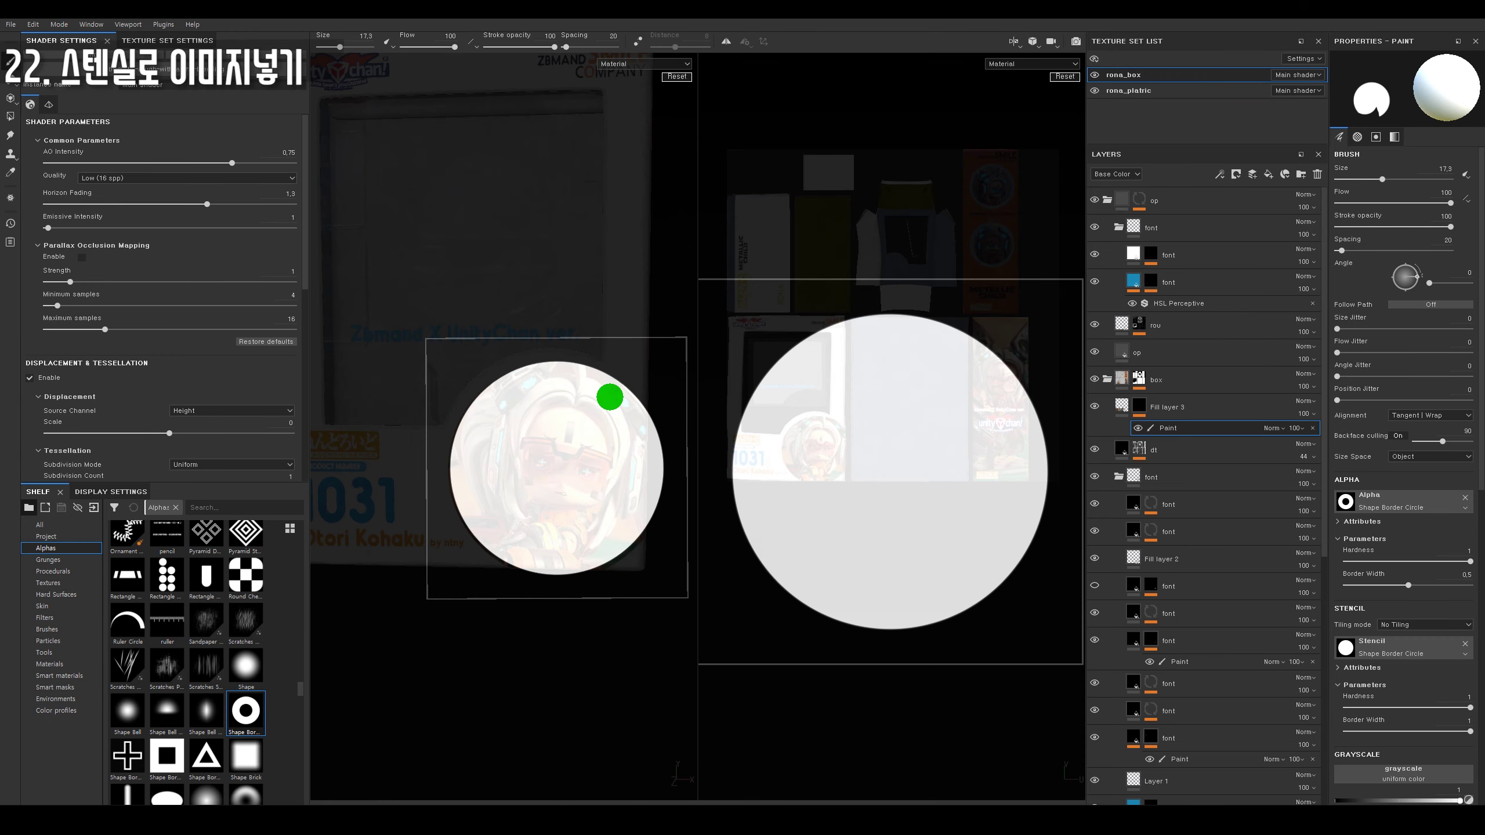
{"action": "left_click", "coordinate": [1465, 497]}
{"action": "key", "text": "s"}
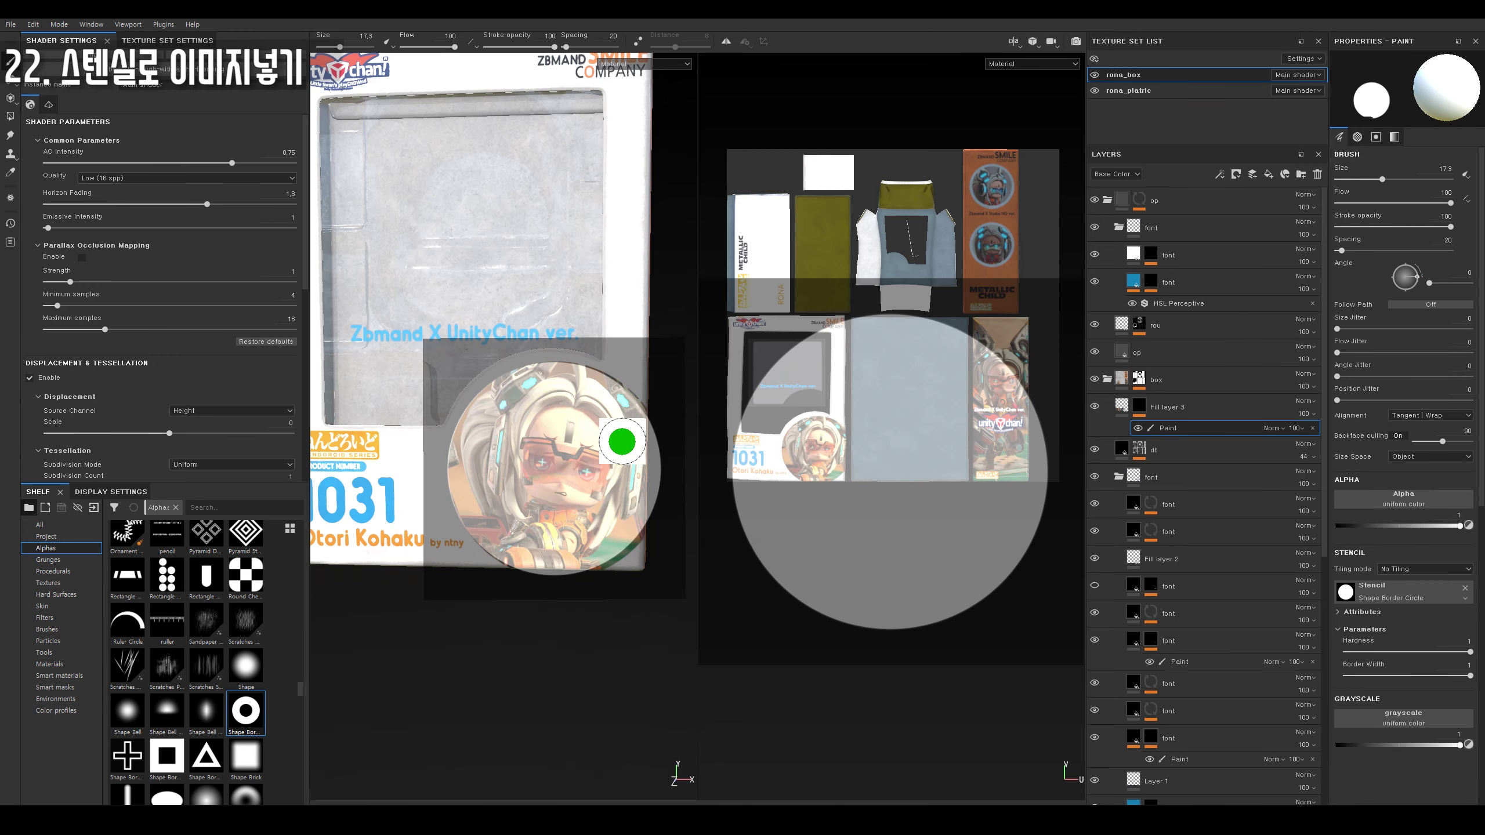
{"action": "key", "text": "s"}
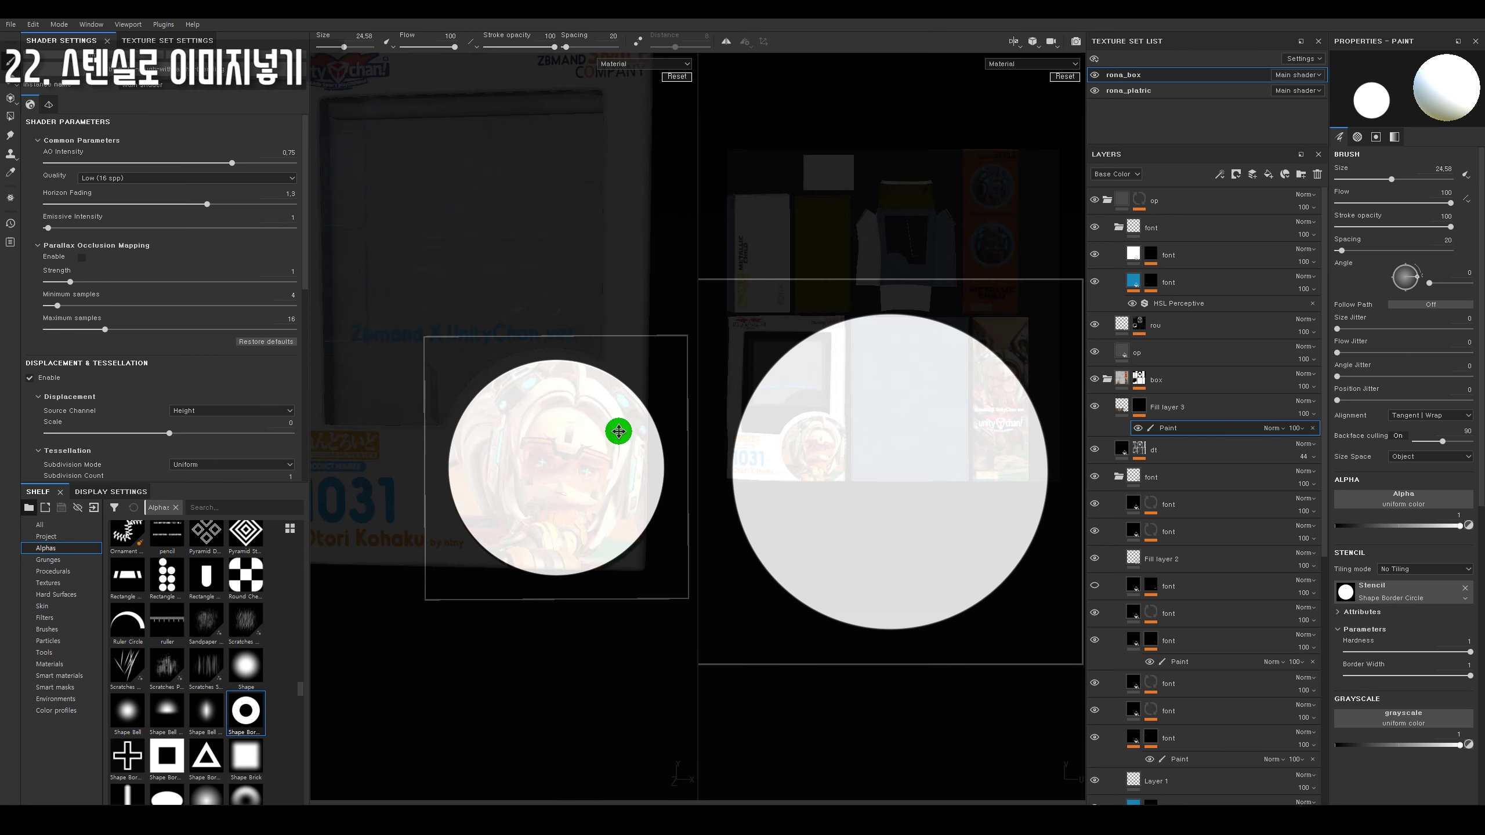
{"action": "key", "text": "s"}
{"action": "left_click_drag", "start_coordinate": [585, 387], "coordinate": [465, 554]}
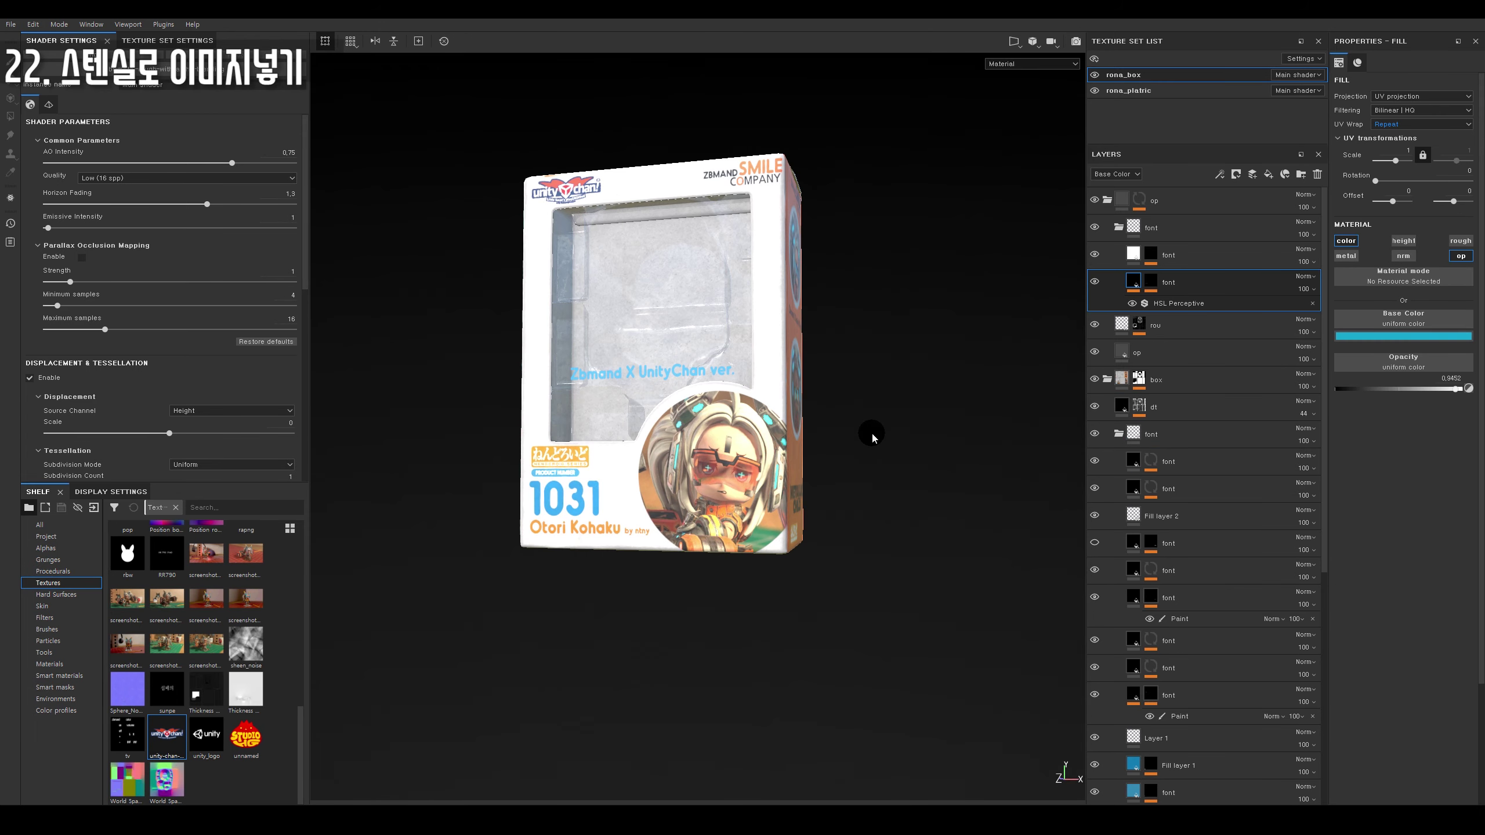
{"action": "left_click_drag", "start_coordinate": [980, 454], "coordinate": [853, 524], "text": "alt"}
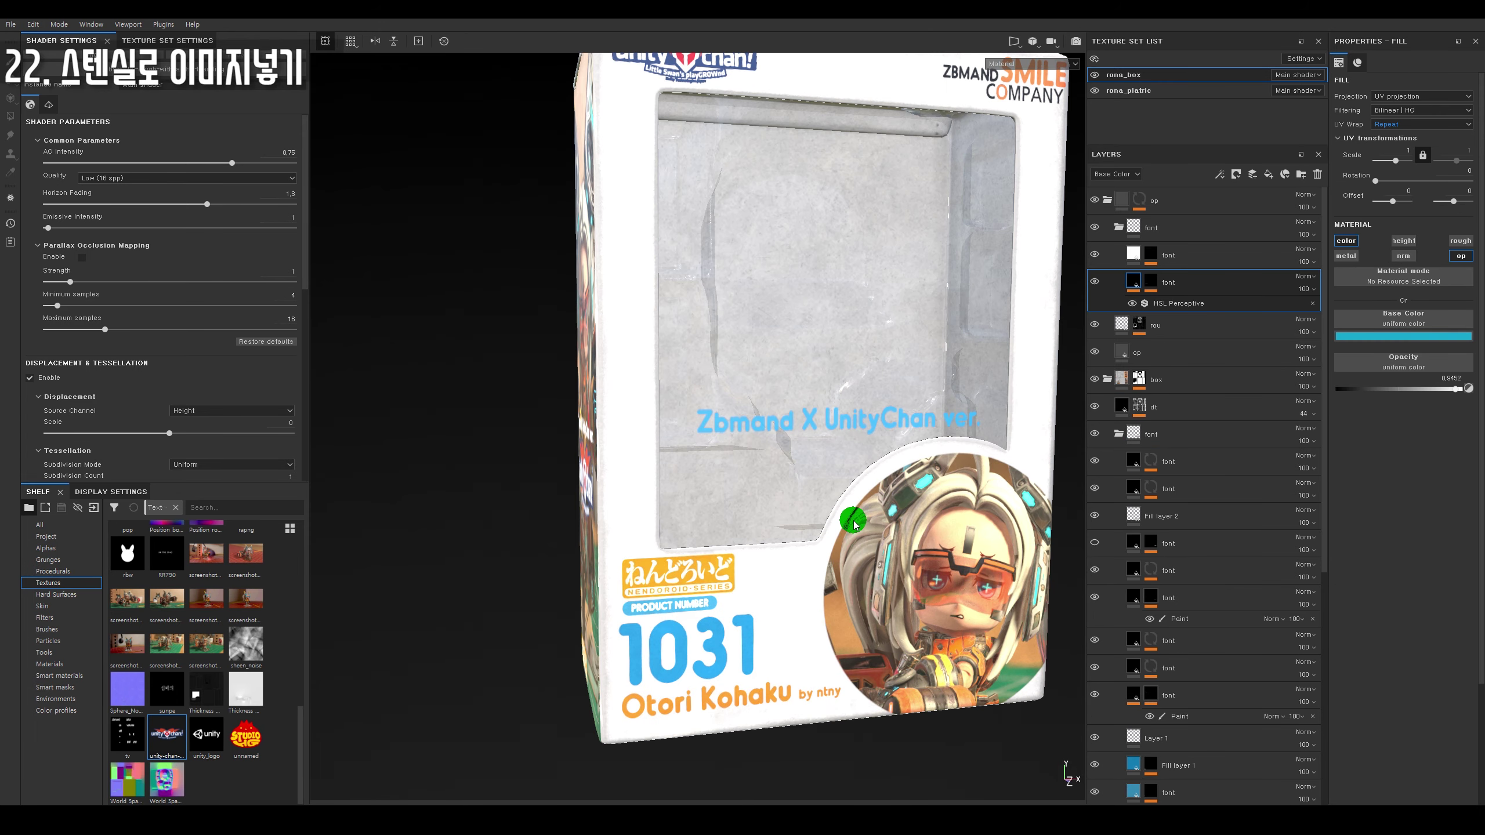
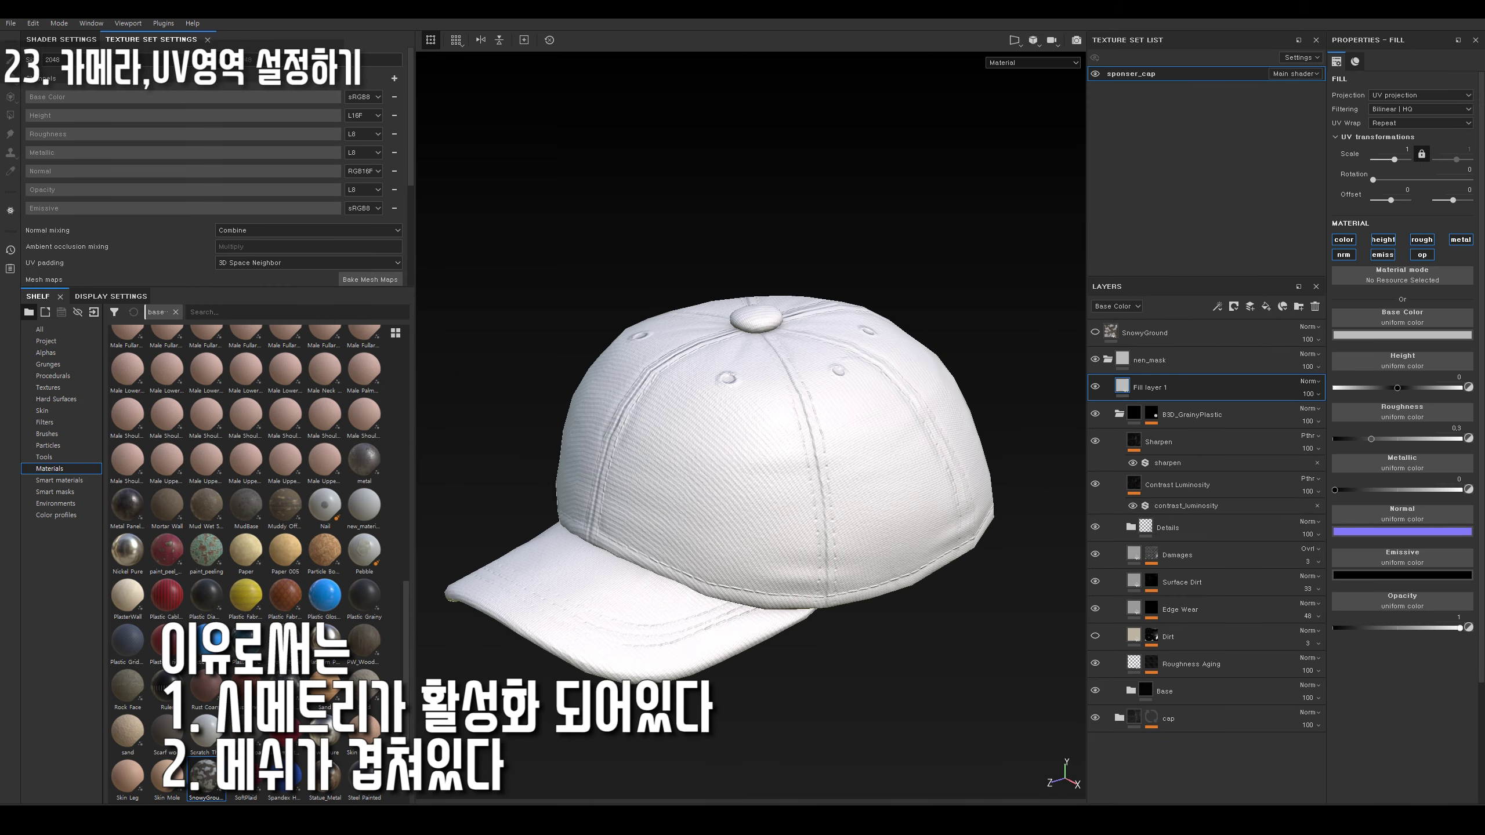
Add a black mask to Fill layer 1 and start painting into it.
{"action": "right_click", "coordinate": [1164, 388]}
{"action": "left_click", "coordinate": [1176, 398]}
{"action": "key", "text": "1"}
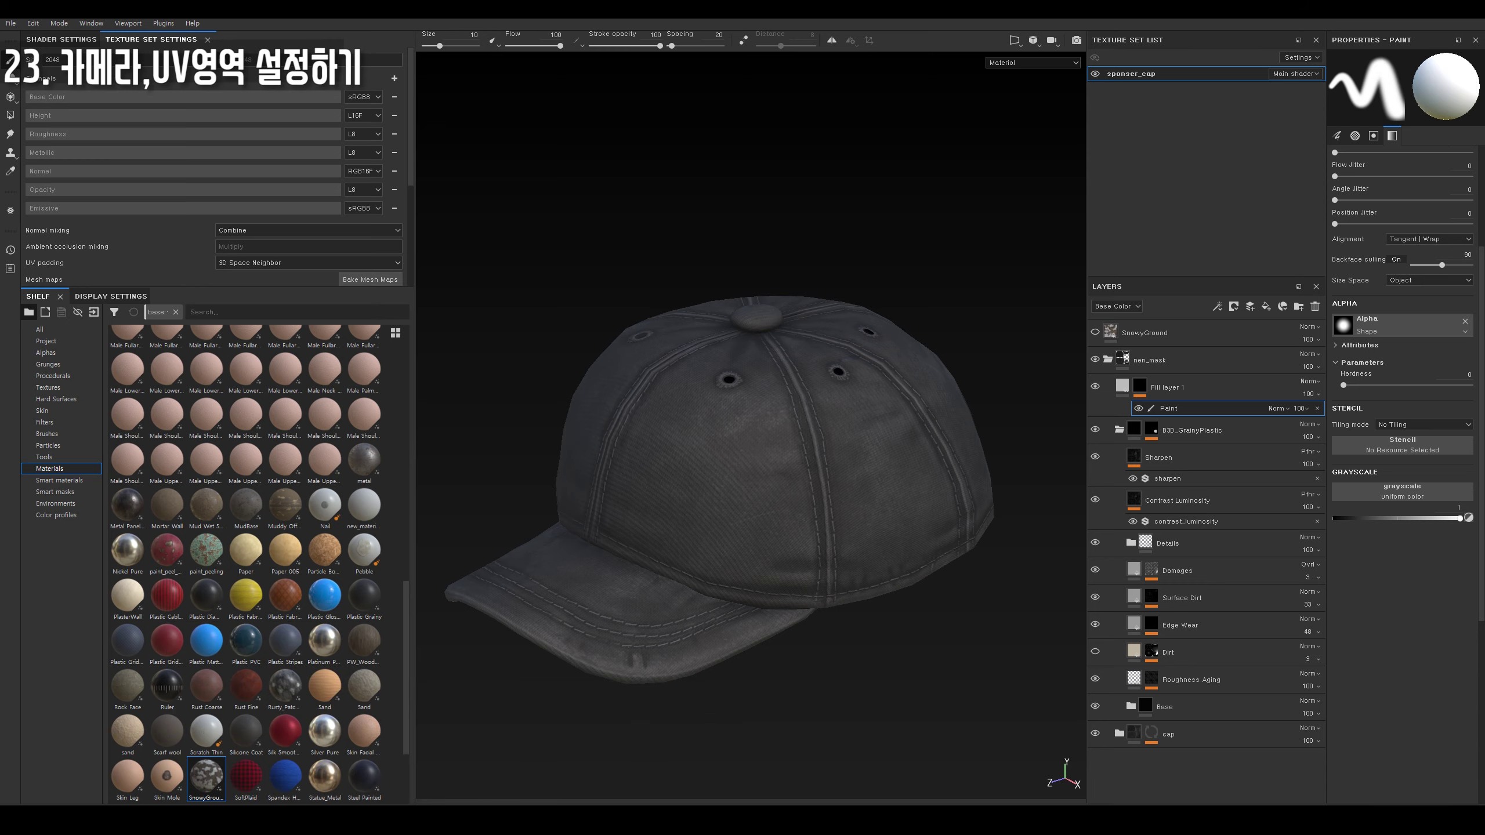
Set the brush Alignment to UV and show the 2D UV view beside 3D.
{"action": "left_click", "coordinate": [1430, 238]}
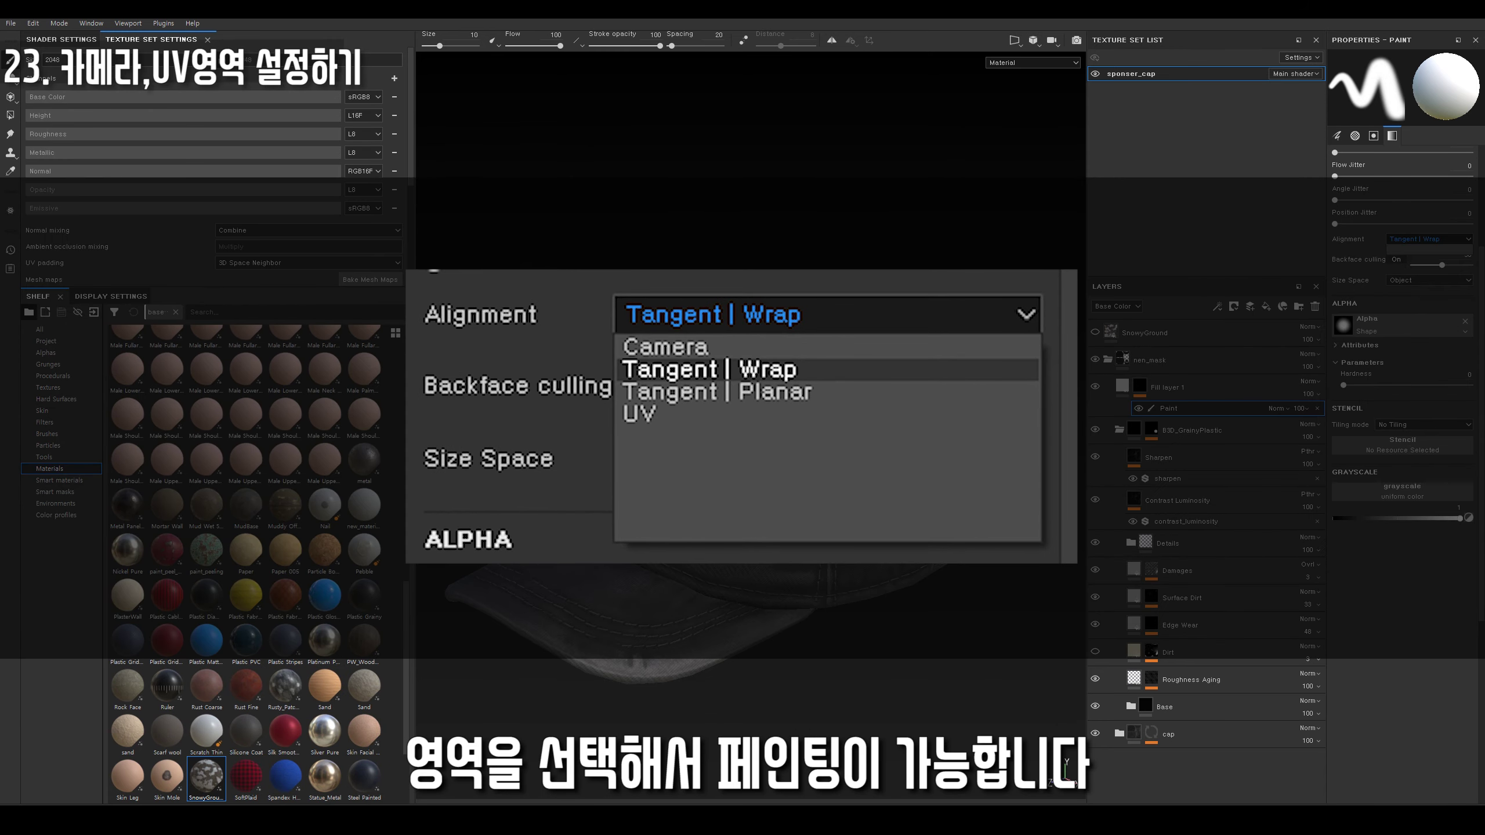
{"action": "left_click", "coordinate": [1415, 261]}
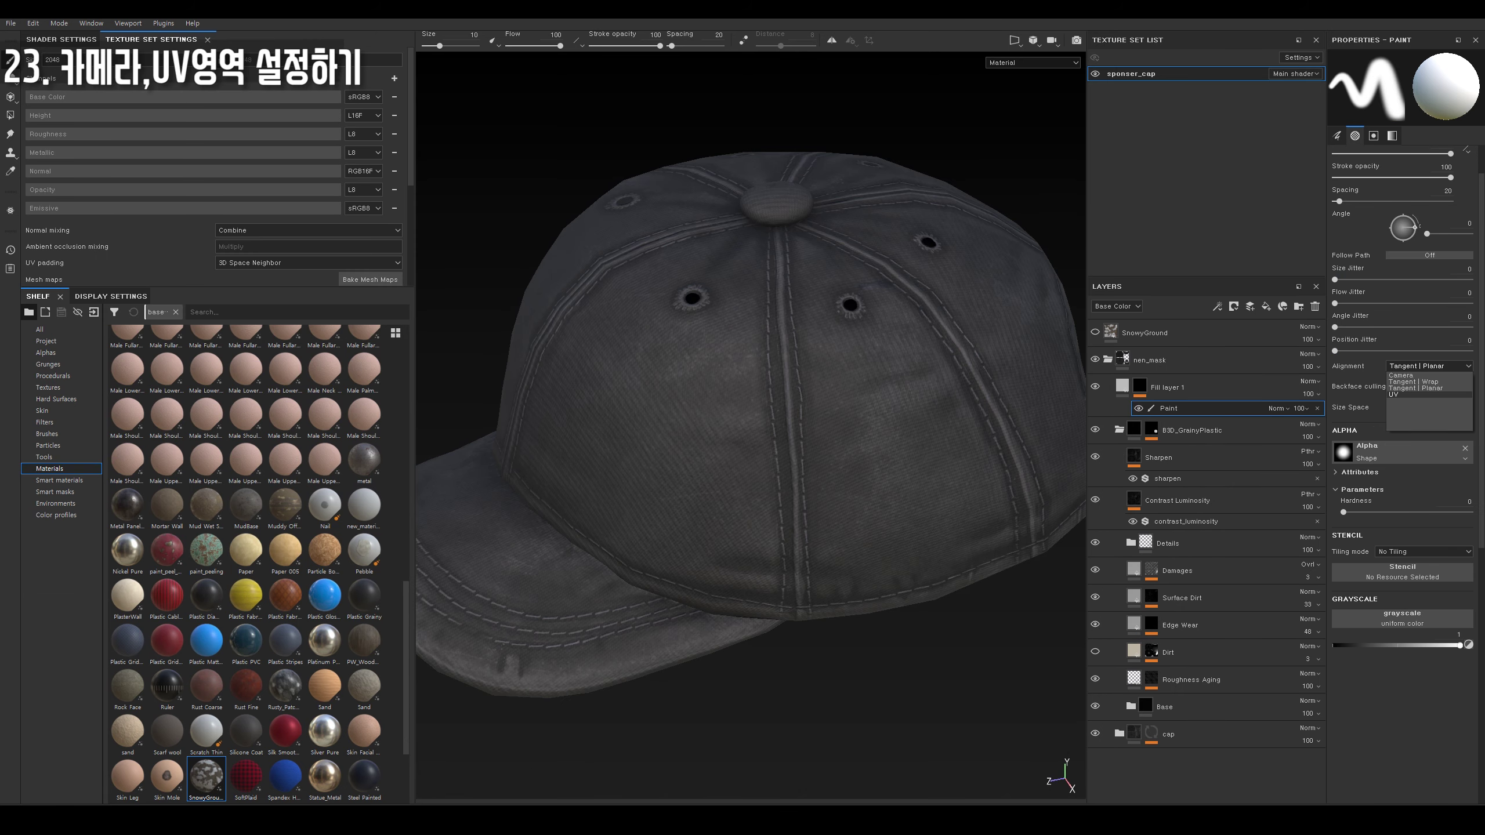
{"action": "left_click", "coordinate": [1426, 395]}
{"action": "key", "text": "F1"}
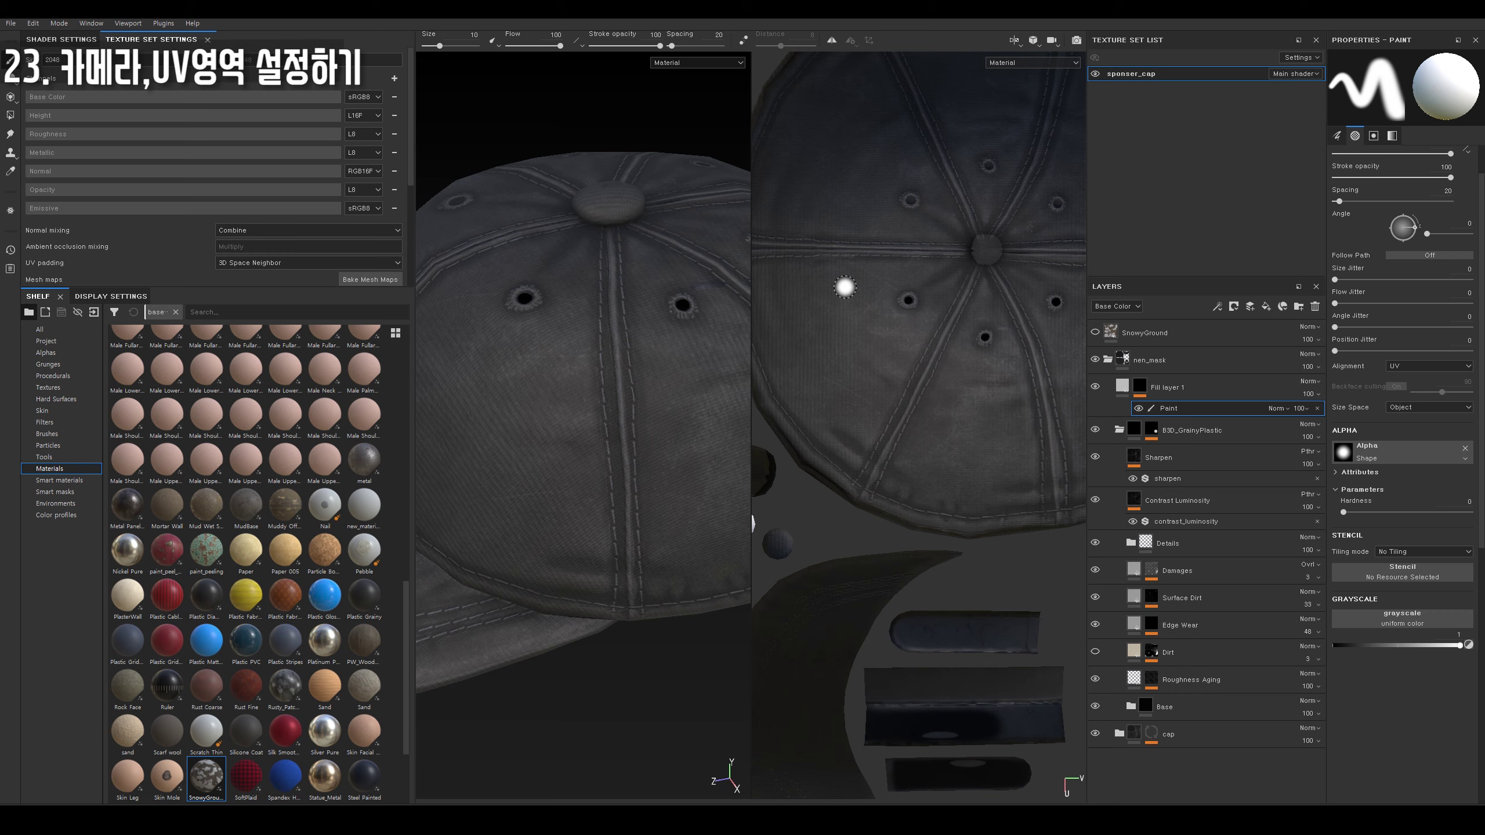
Paint white cursive and u strokes on the cap with UV alignment.
{"action": "left_click_drag", "start_coordinate": [844, 287], "coordinate": [890, 345]}
{"action": "left_click_drag", "start_coordinate": [943, 410], "coordinate": [1006, 430]}
{"action": "middle_click_drag", "start_coordinate": [1076, 345], "coordinate": [976, 419]}
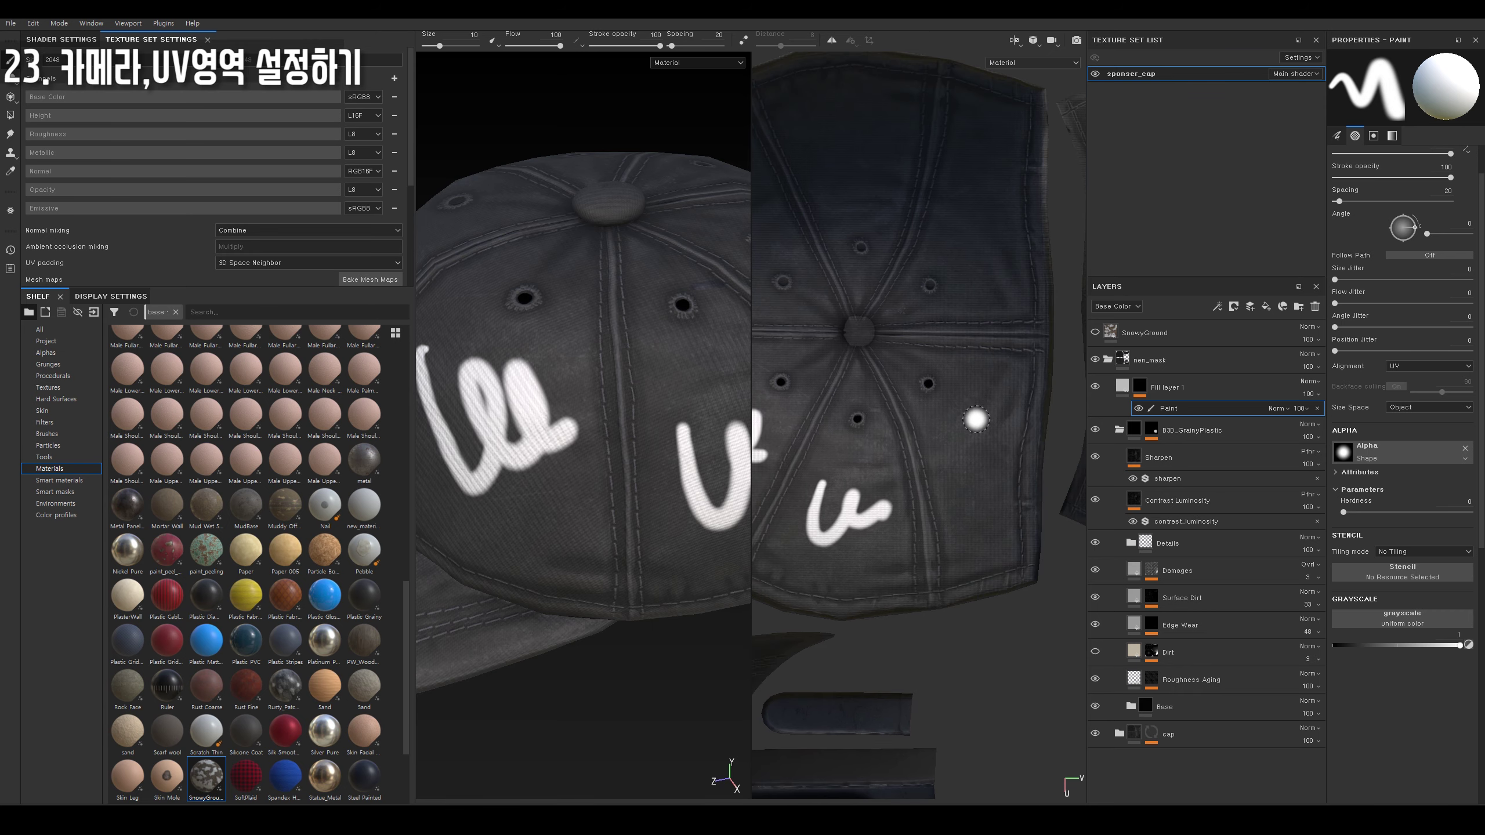
{"action": "left_click_drag", "start_coordinate": [988, 408], "coordinate": [876, 409], "text": "alt"}
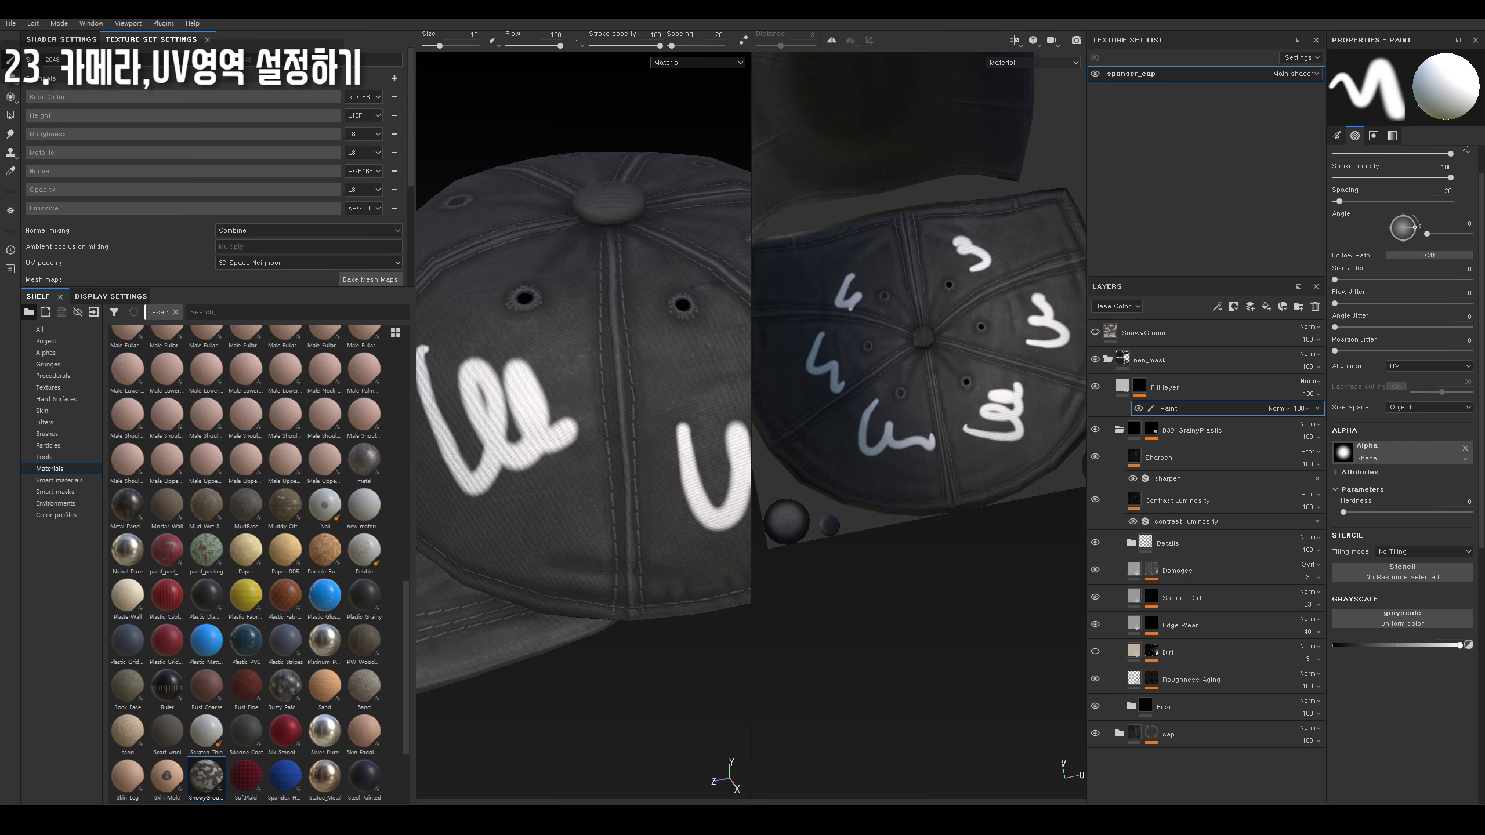
Switch brush alignment to Tangent | Wrap and paint white strokes across the cap.
{"action": "left_click", "coordinate": [1430, 365]}
{"action": "left_click", "coordinate": [1415, 381]}
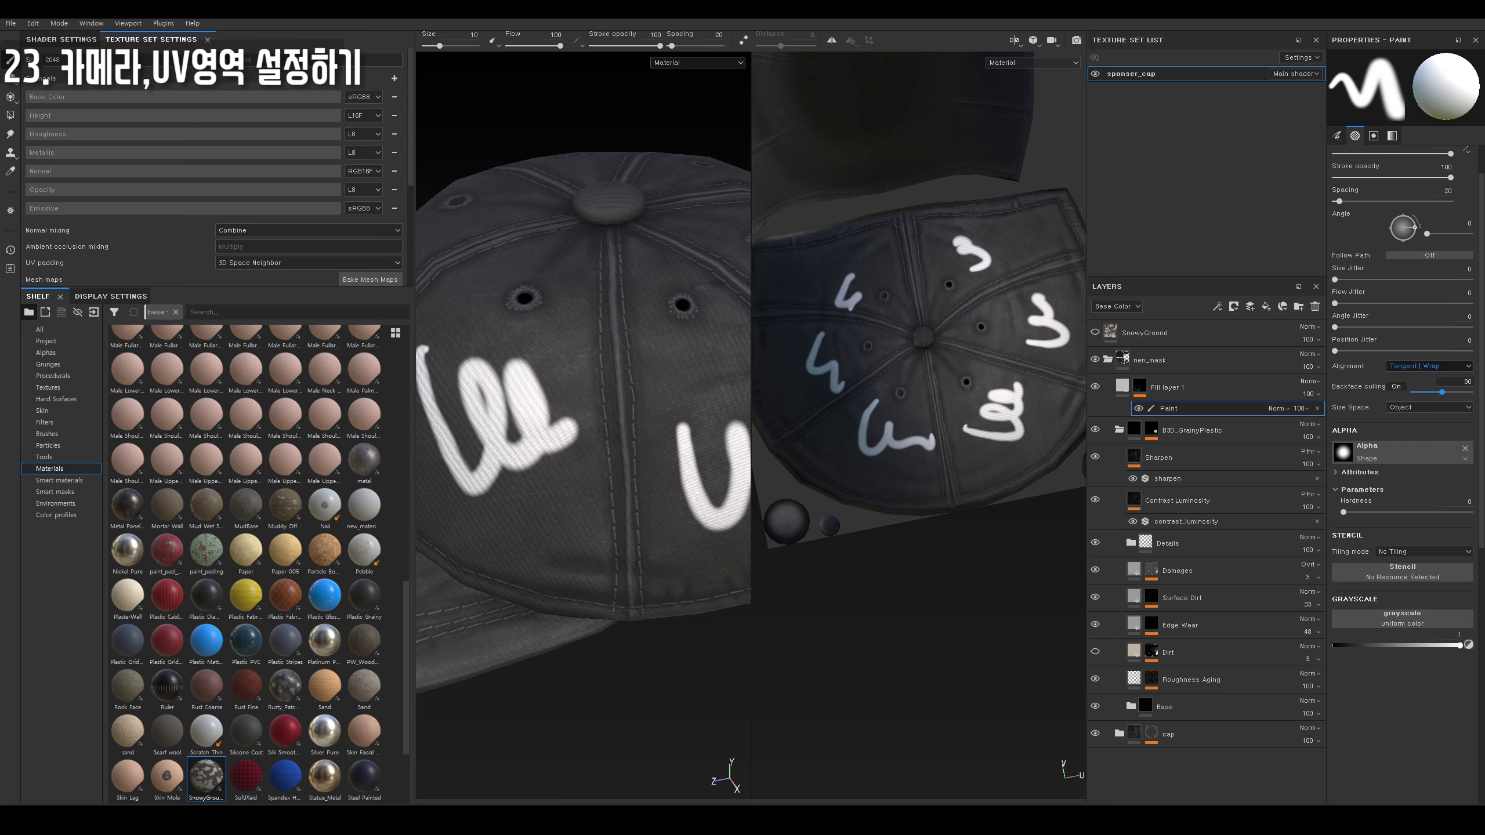
{"action": "left_click_drag", "start_coordinate": [526, 409], "coordinate": [585, 351], "text": "alt"}
{"action": "mouse_move", "coordinate": [608, 263]}
{"action": "left_mouse_down"}
{"action": "mouse_move", "coordinate": [614, 339]}
{"action": "mouse_move", "coordinate": [585, 360]}
{"action": "left_mouse_up"}
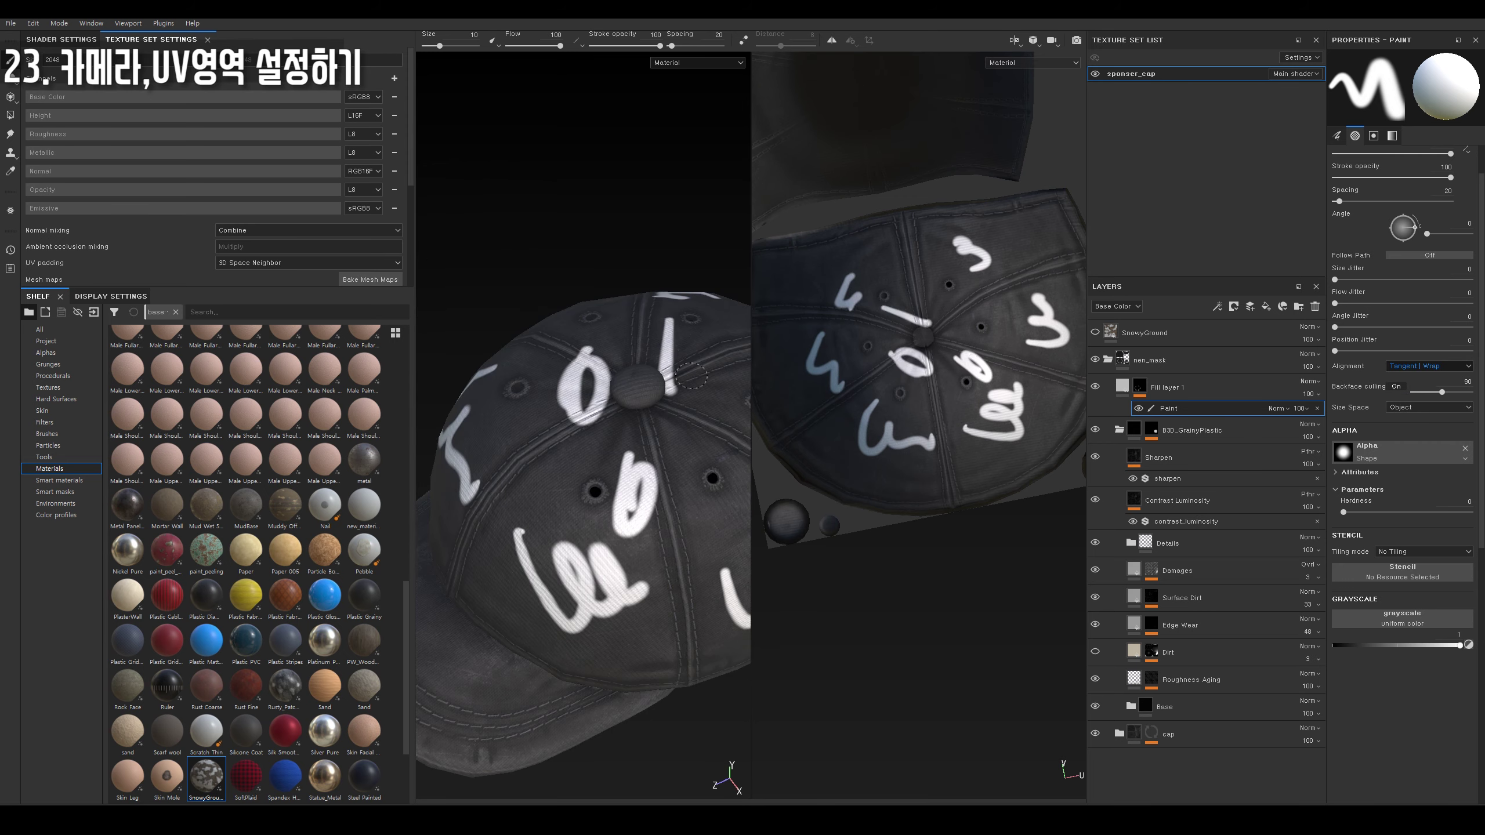
{"action": "mouse_move", "coordinate": [691, 375]}
{"action": "left_mouse_down"}
{"action": "mouse_move", "coordinate": [678, 398]}
{"action": "mouse_move", "coordinate": [709, 380]}
{"action": "left_mouse_up"}
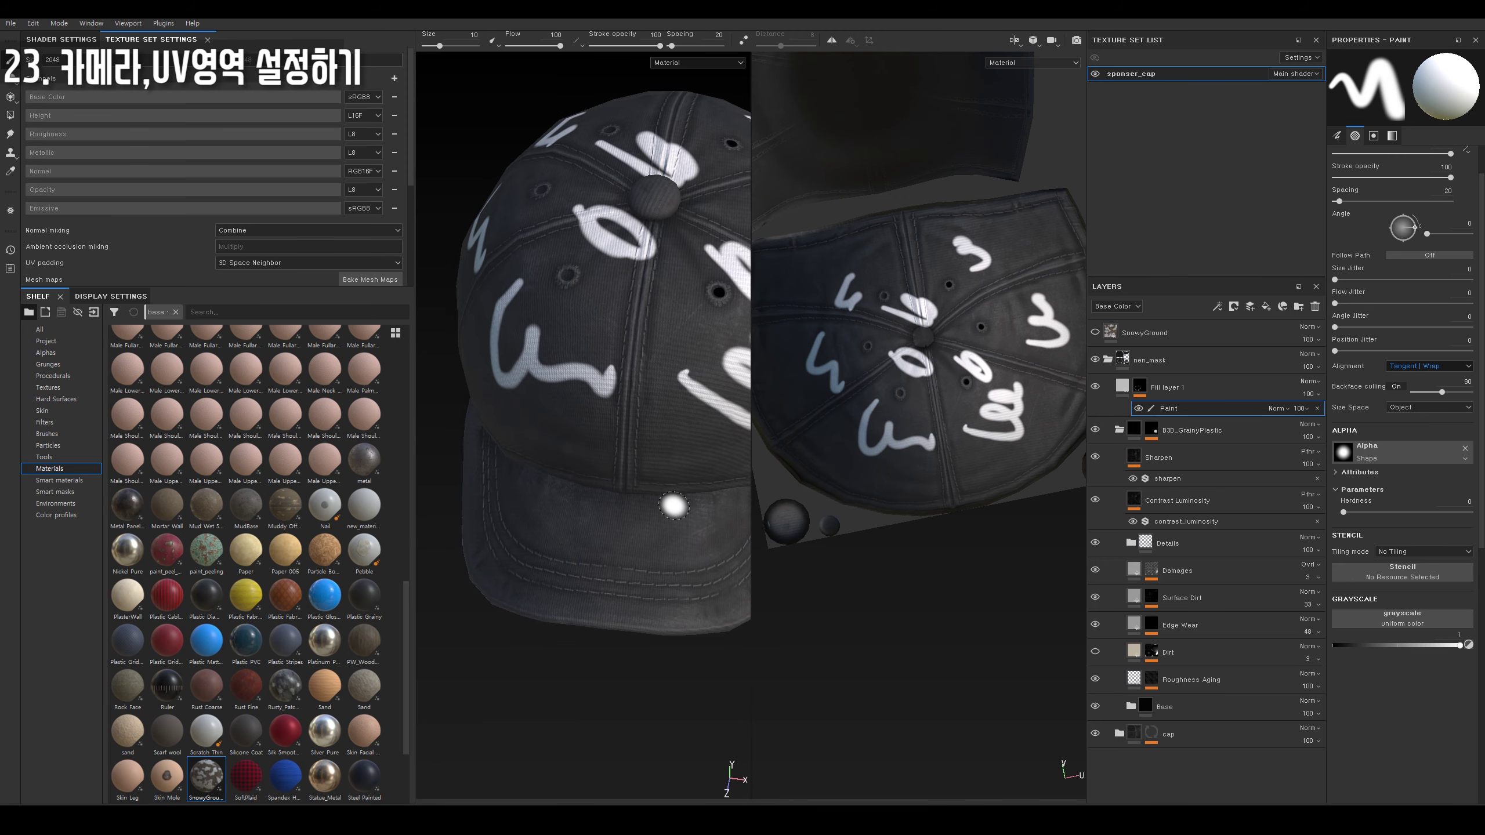
Return brush alignment to UV and pan the UV view along the cap island.
{"action": "left_click", "coordinate": [1430, 365]}
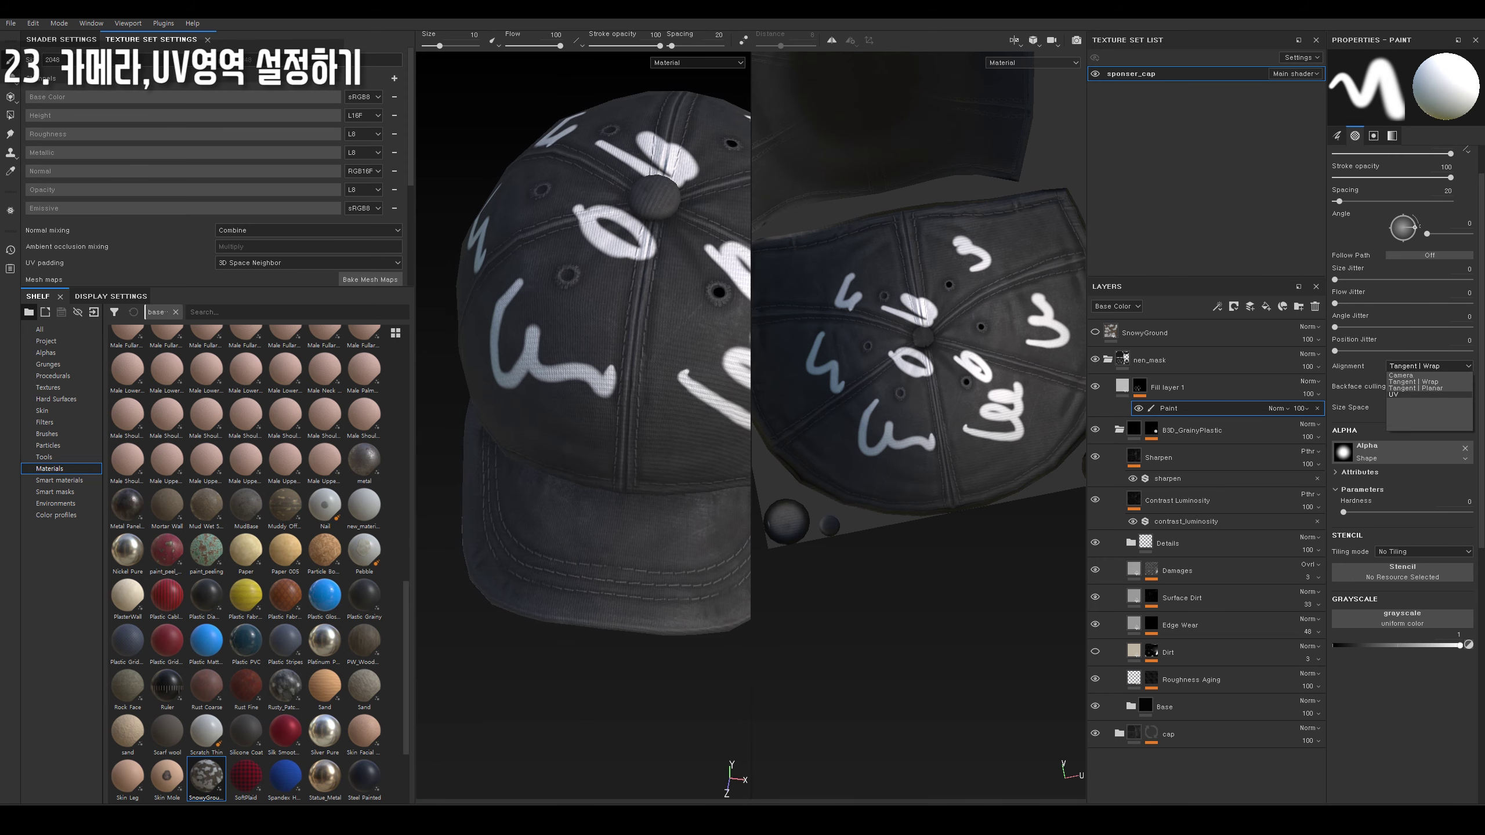
{"action": "left_click", "coordinate": [1415, 395]}
{"action": "middle_click_drag", "start_coordinate": [932, 239], "coordinate": [926, 356]}
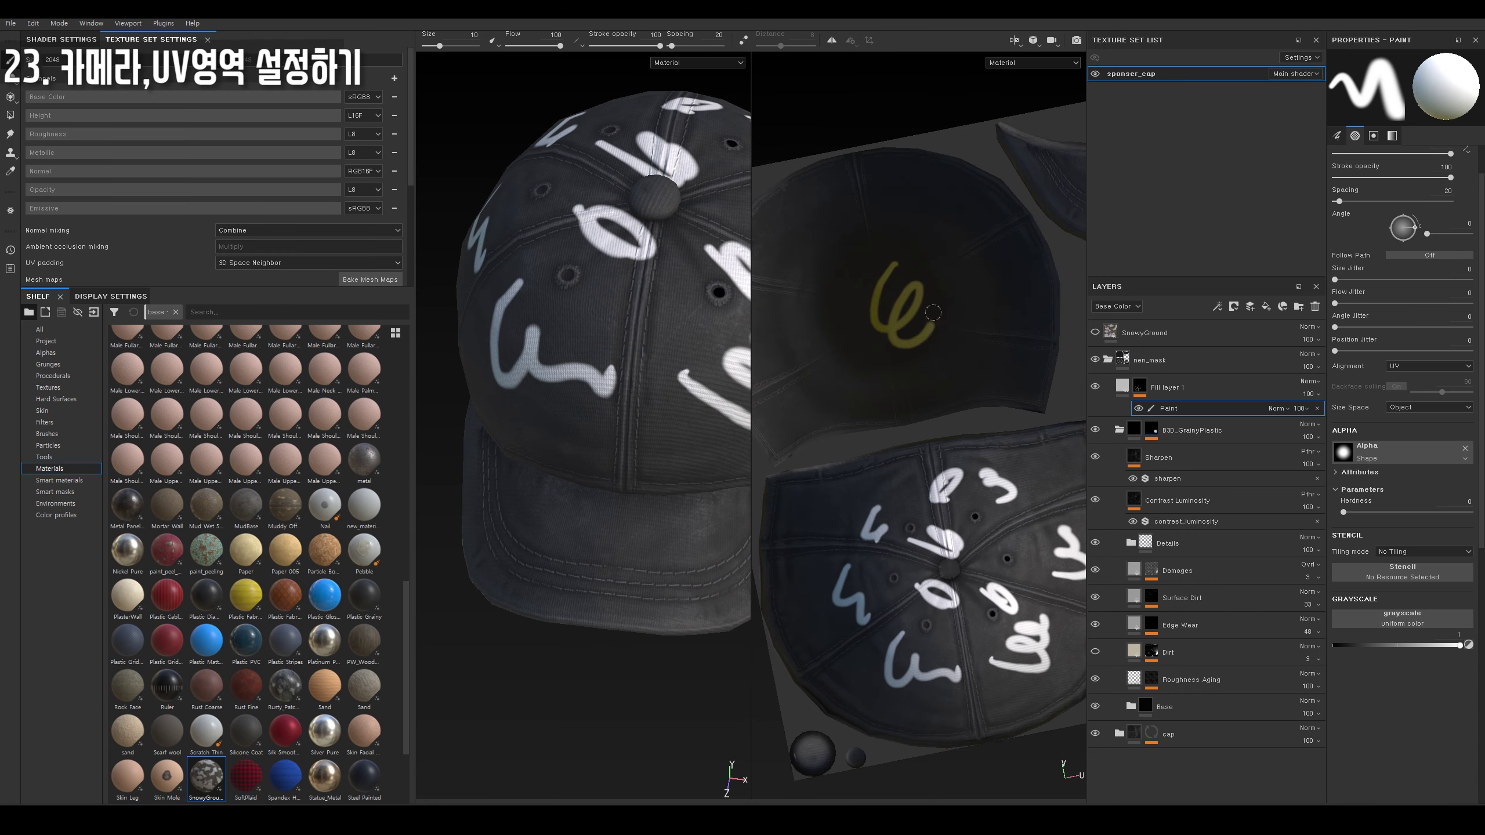
With Camera alignment, paint a white stroke and dabs on the cap front and side.
{"action": "left_click", "coordinate": [1430, 365]}
{"action": "scroll", "coordinate": [584, 398], "scroll_direction": "up", "scroll_amount": 3}
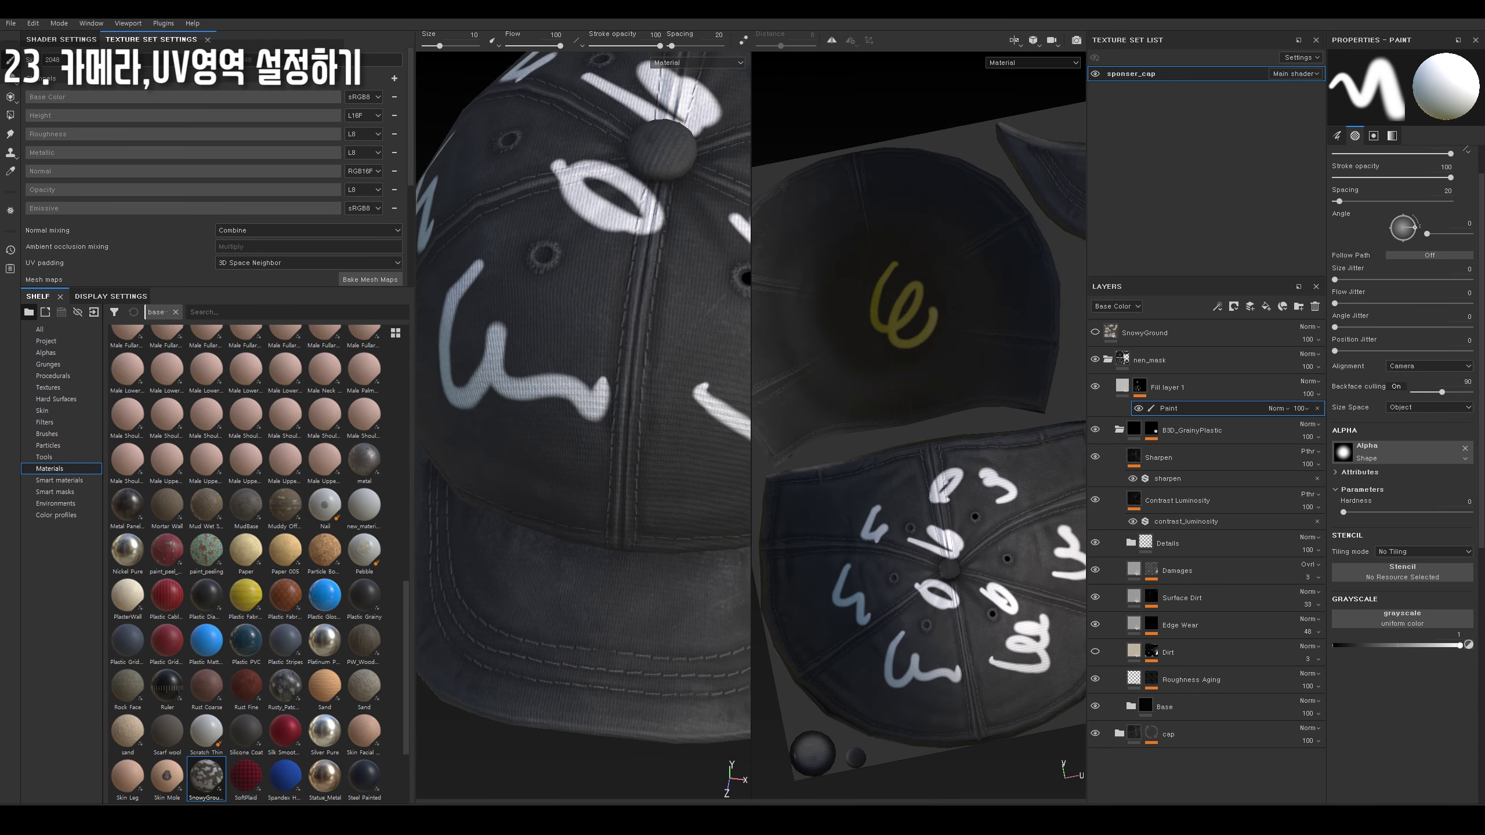
{"action": "scroll", "coordinate": [584, 398], "scroll_direction": "up", "scroll_amount": 3}
{"action": "mouse_move", "coordinate": [629, 407]}
{"action": "left_mouse_down"}
{"action": "mouse_move", "coordinate": [689, 448]}
{"action": "mouse_move", "coordinate": [629, 374]}
{"action": "mouse_move", "coordinate": [679, 497]}
{"action": "mouse_move", "coordinate": [653, 299]}
{"action": "mouse_move", "coordinate": [672, 433]}
{"action": "mouse_move", "coordinate": [566, 447]}
{"action": "mouse_move", "coordinate": [576, 410]}
{"action": "left_mouse_up"}
{"action": "left_click", "coordinate": [629, 374]}
{"action": "left_click", "coordinate": [679, 503]}
{"action": "left_click", "coordinate": [653, 299]}
{"action": "left_click", "coordinate": [672, 433]}
Toggle brush alignment between UV and Camera, ending on Camera, and rotate the UV view.
{"action": "left_click", "coordinate": [1430, 366]}
{"action": "left_click", "coordinate": [1427, 411]}
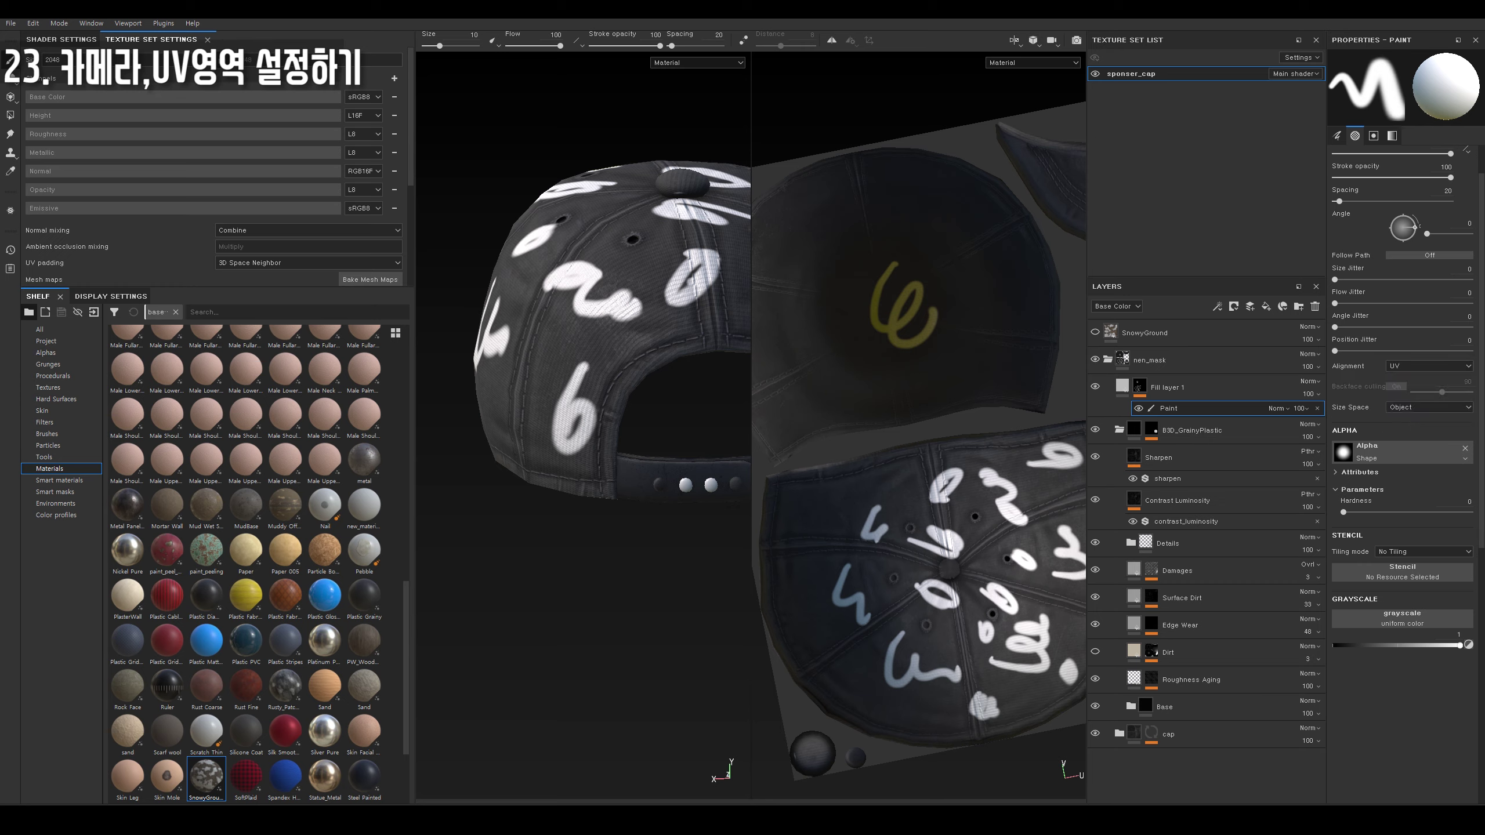
{"action": "left_click", "coordinate": [1430, 366]}
{"action": "left_click", "coordinate": [1430, 367]}
{"action": "left_click", "coordinate": [1427, 411]}
{"action": "left_click", "coordinate": [1430, 366]}
{"action": "left_click", "coordinate": [1401, 376]}
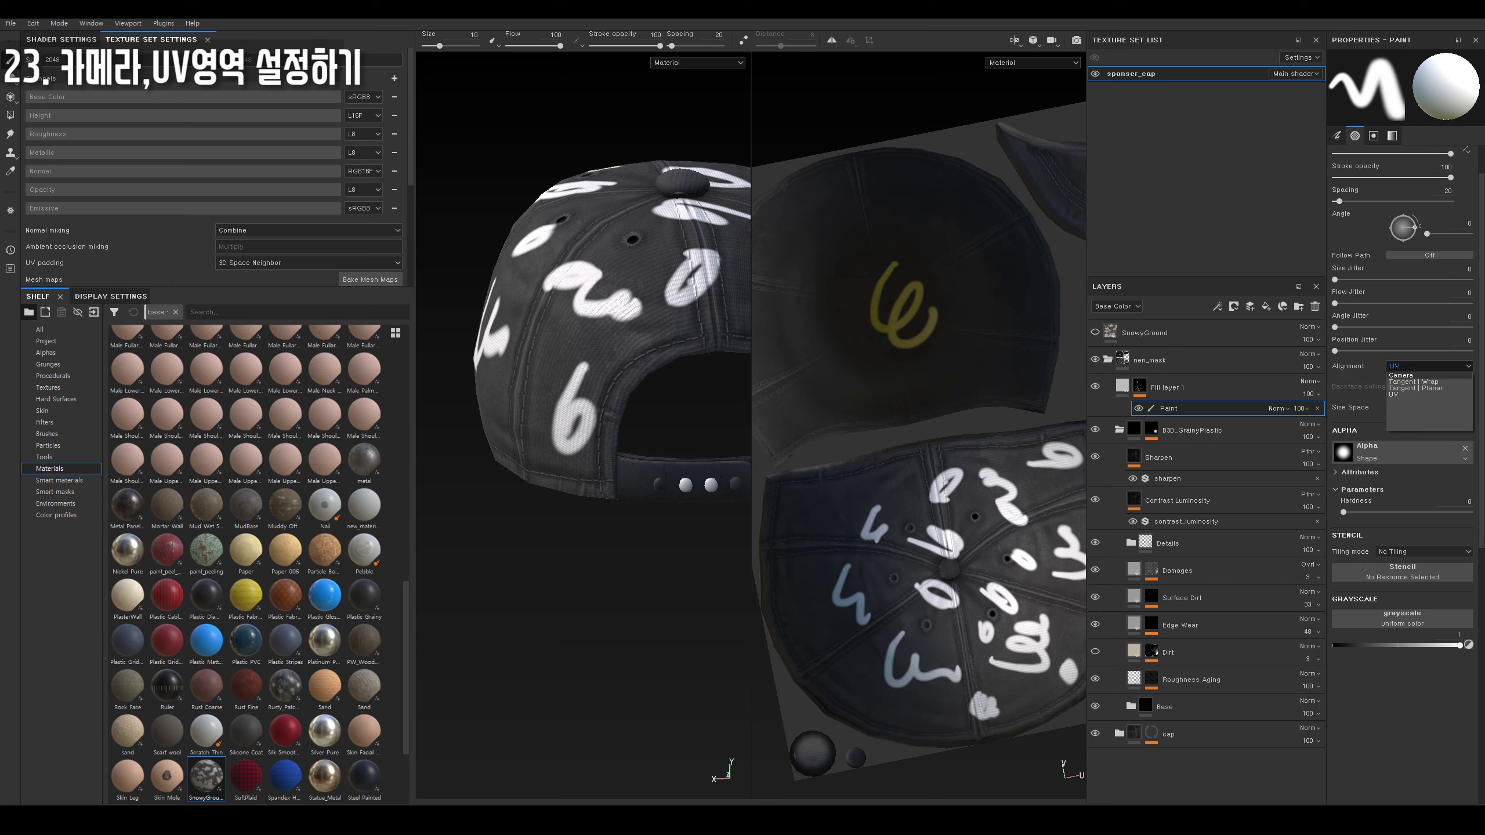
{"action": "scroll", "coordinate": [630, 398], "scroll_direction": "up", "scroll_amount": 3}
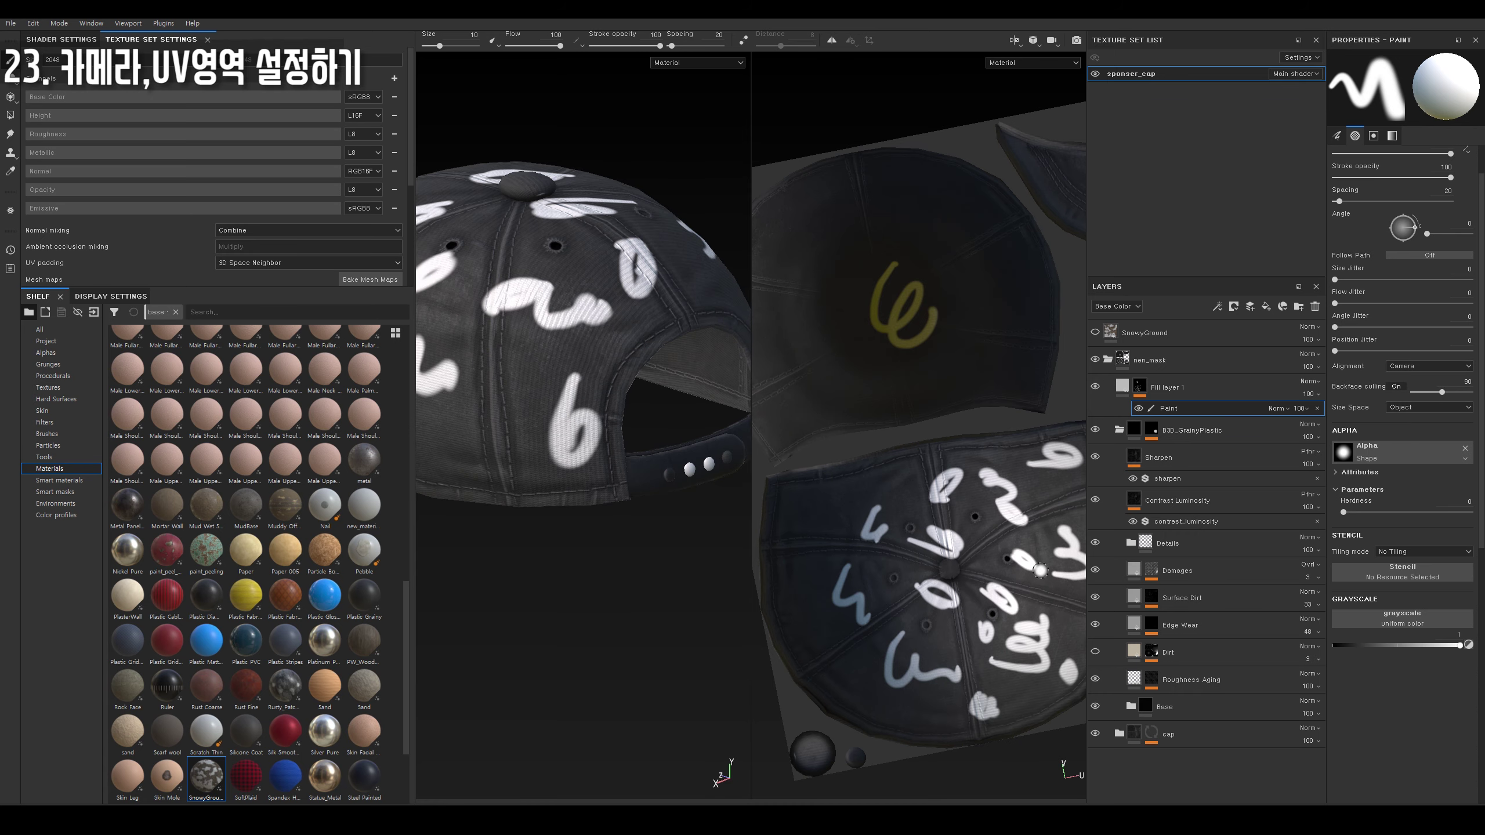
{"action": "mouse_move", "coordinate": [1024, 570]}
{"action": "left_mouse_down", "text": "alt"}
{"action": "mouse_move", "coordinate": [959, 498]}
{"action": "mouse_move", "coordinate": [994, 492]}
{"action": "left_mouse_up", "text": "alt"}
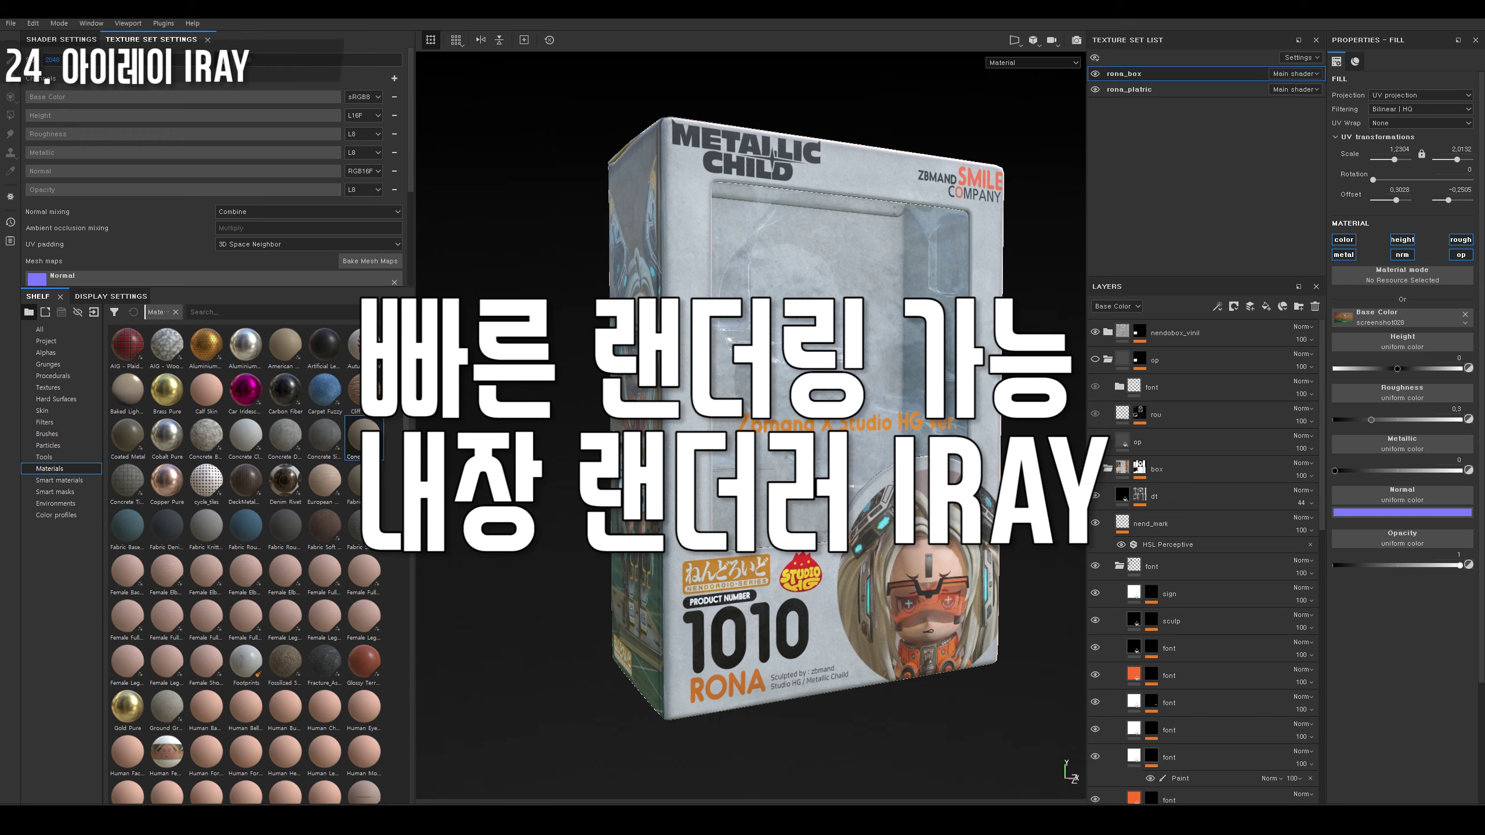
Switch the toy box project to Rendering mode (F10) to start the Iray renderer.
{"action": "left_click", "coordinate": [59, 23]}
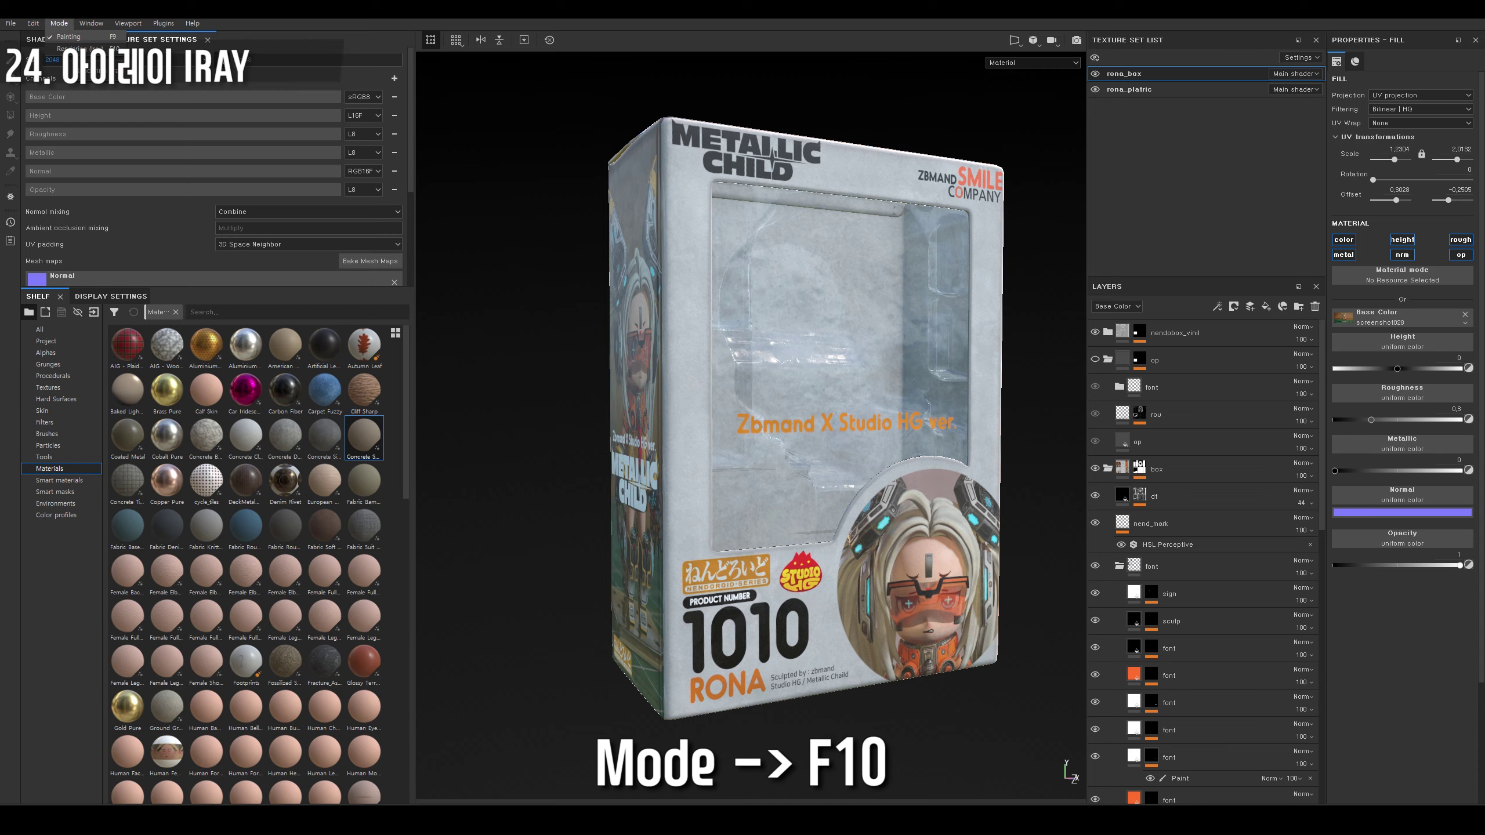
{"action": "key", "text": "F10"}
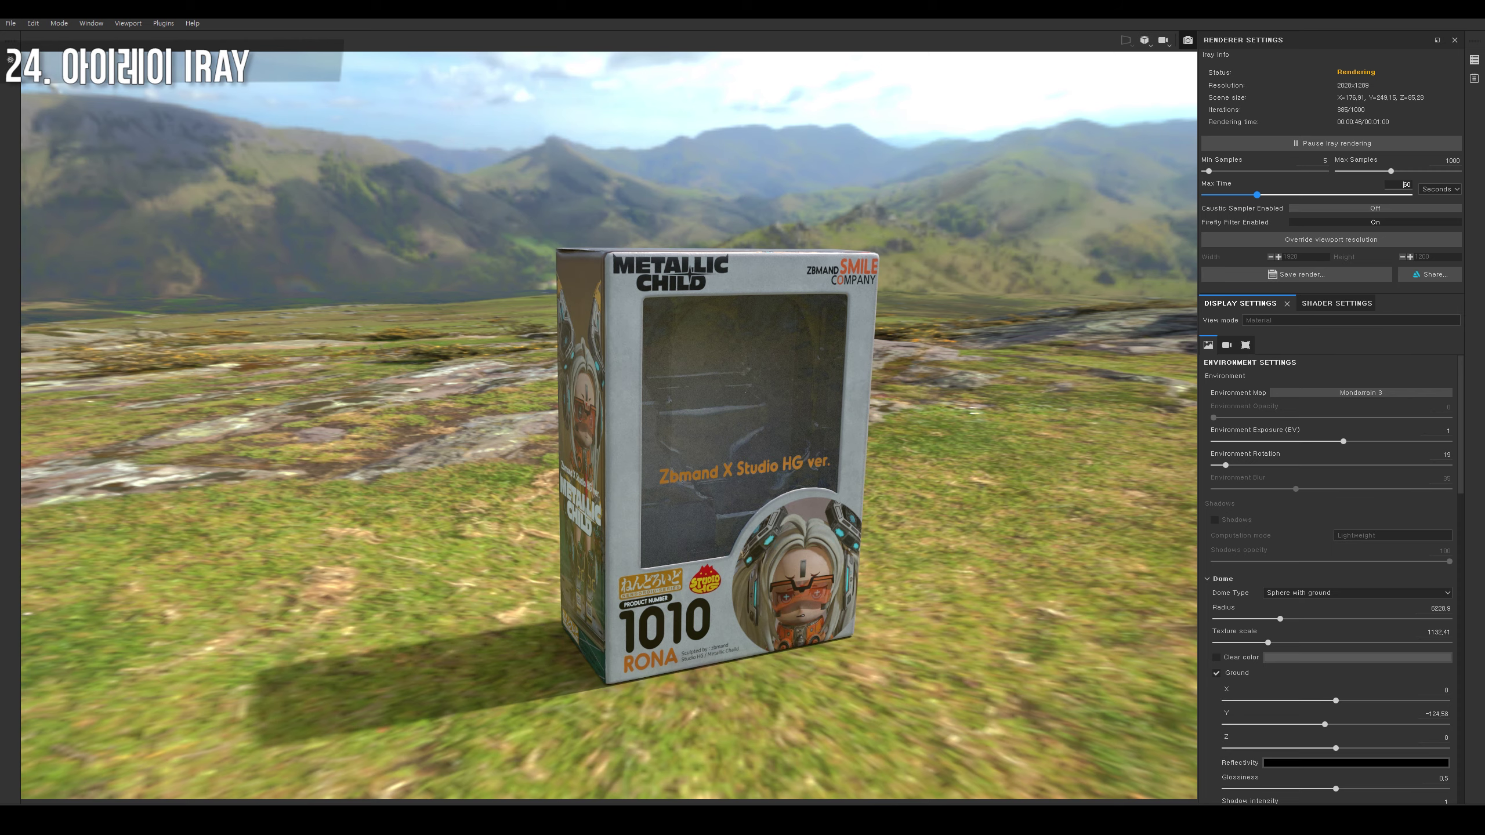
Toggle Override viewport resolution on and off, then set Iray Max Time to 10 seconds.
{"action": "left_click", "coordinate": [1332, 239]}
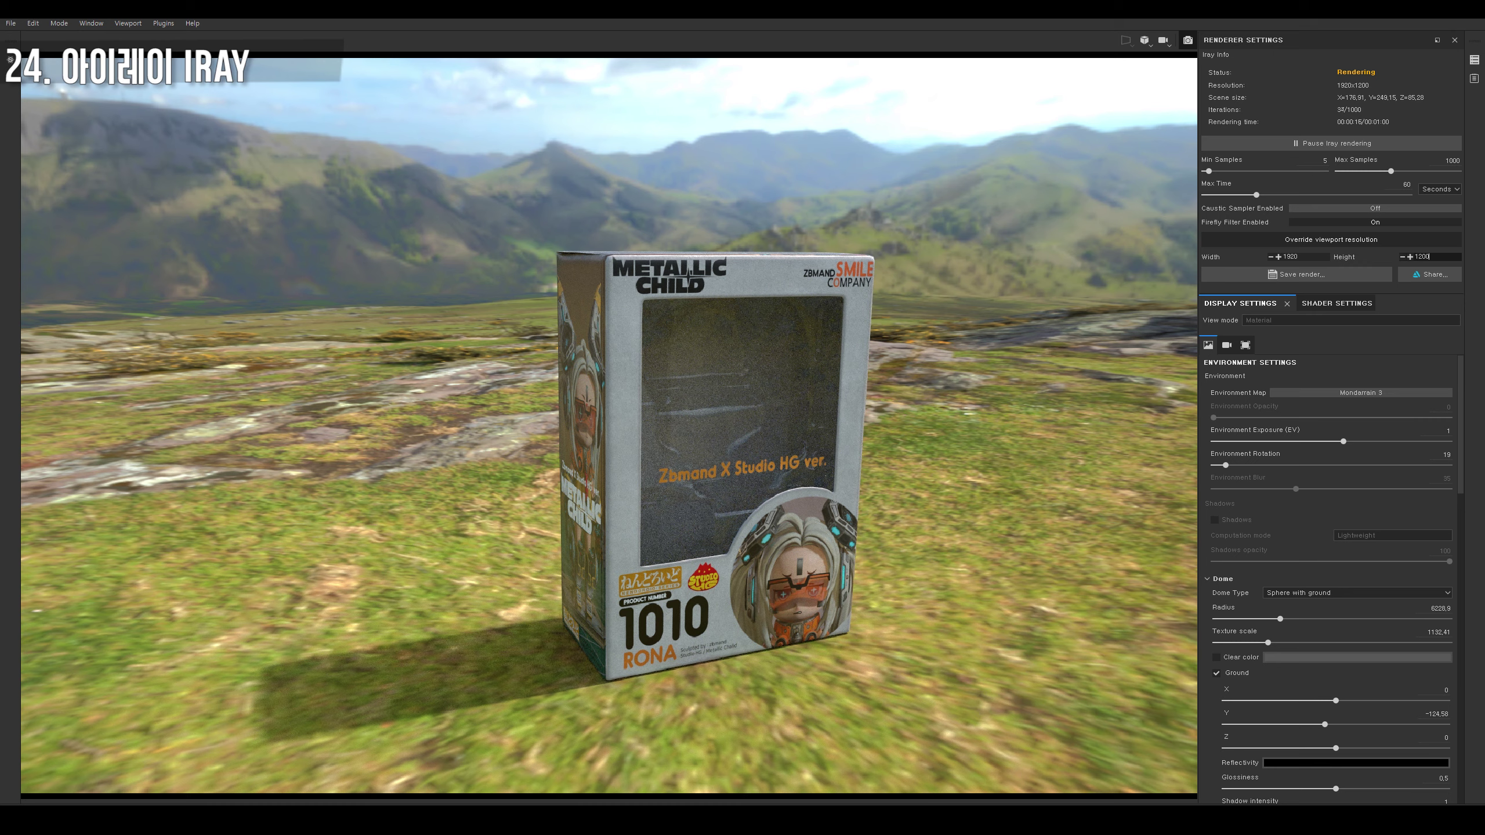
{"action": "key", "text": "Return"}
{"action": "left_click", "coordinate": [1331, 239]}
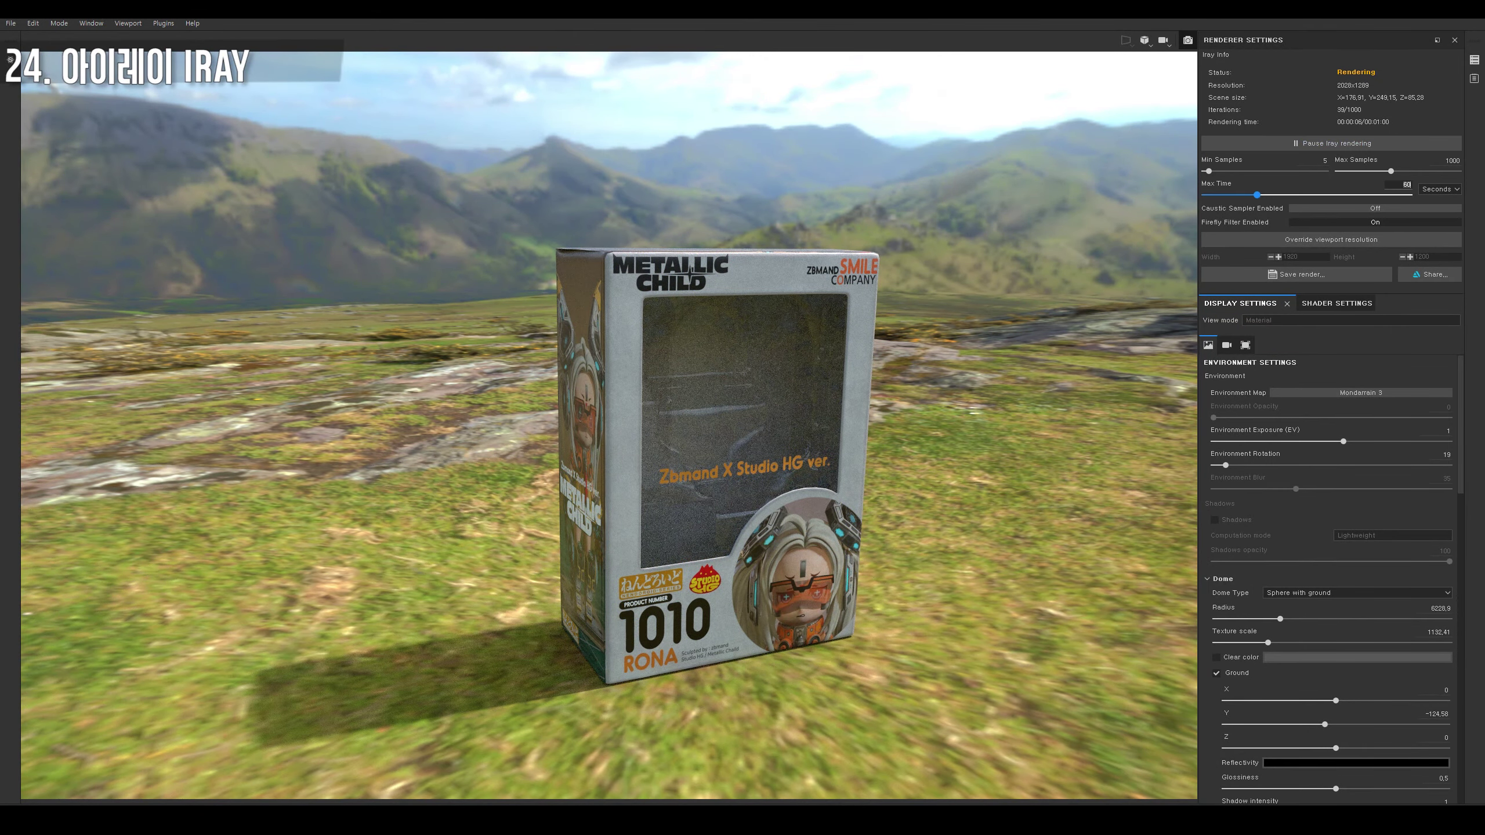
{"action": "type", "text": "10"}
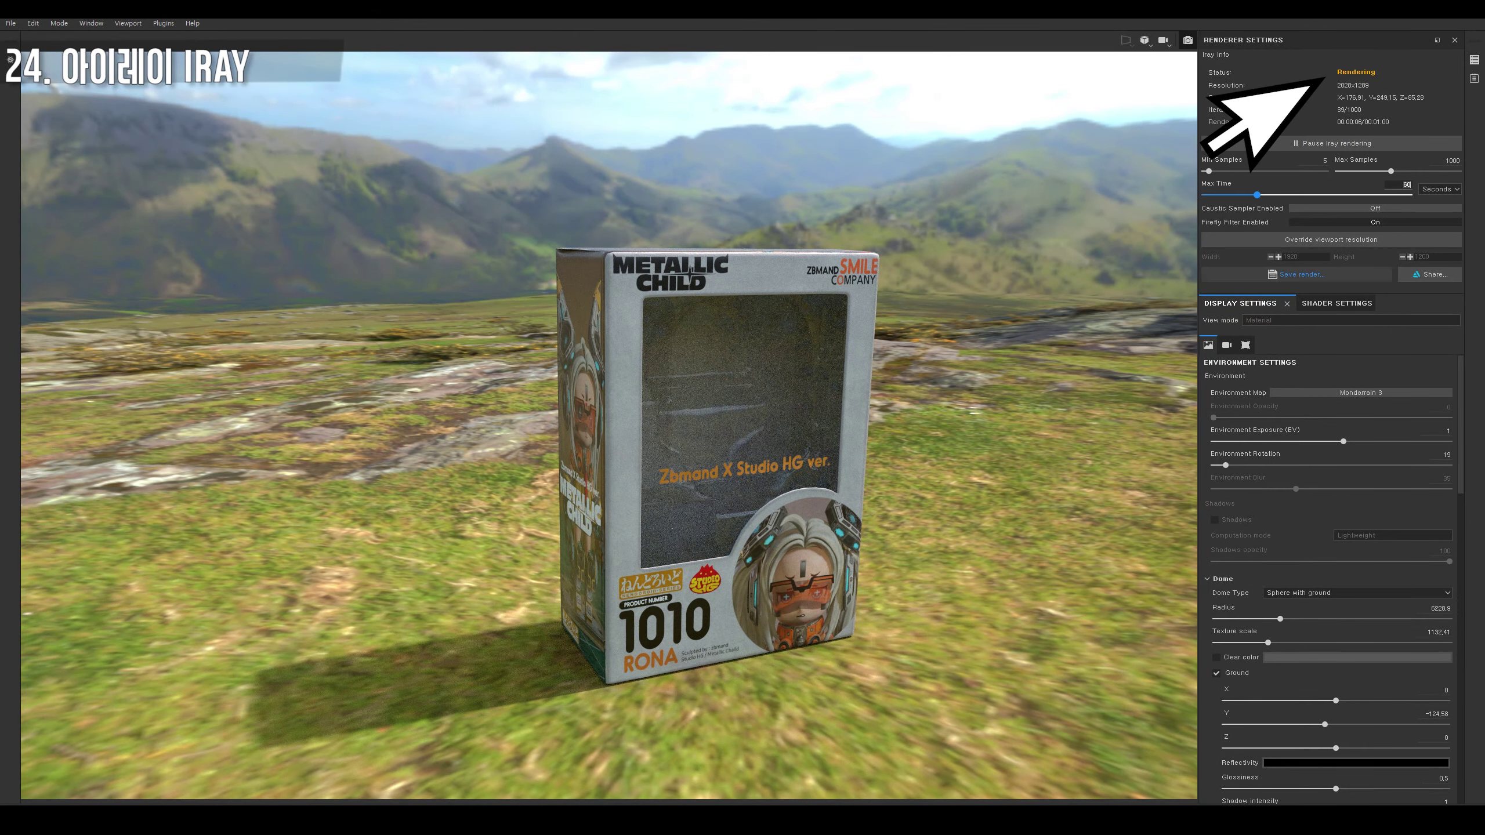
{"action": "key", "text": "Return"}
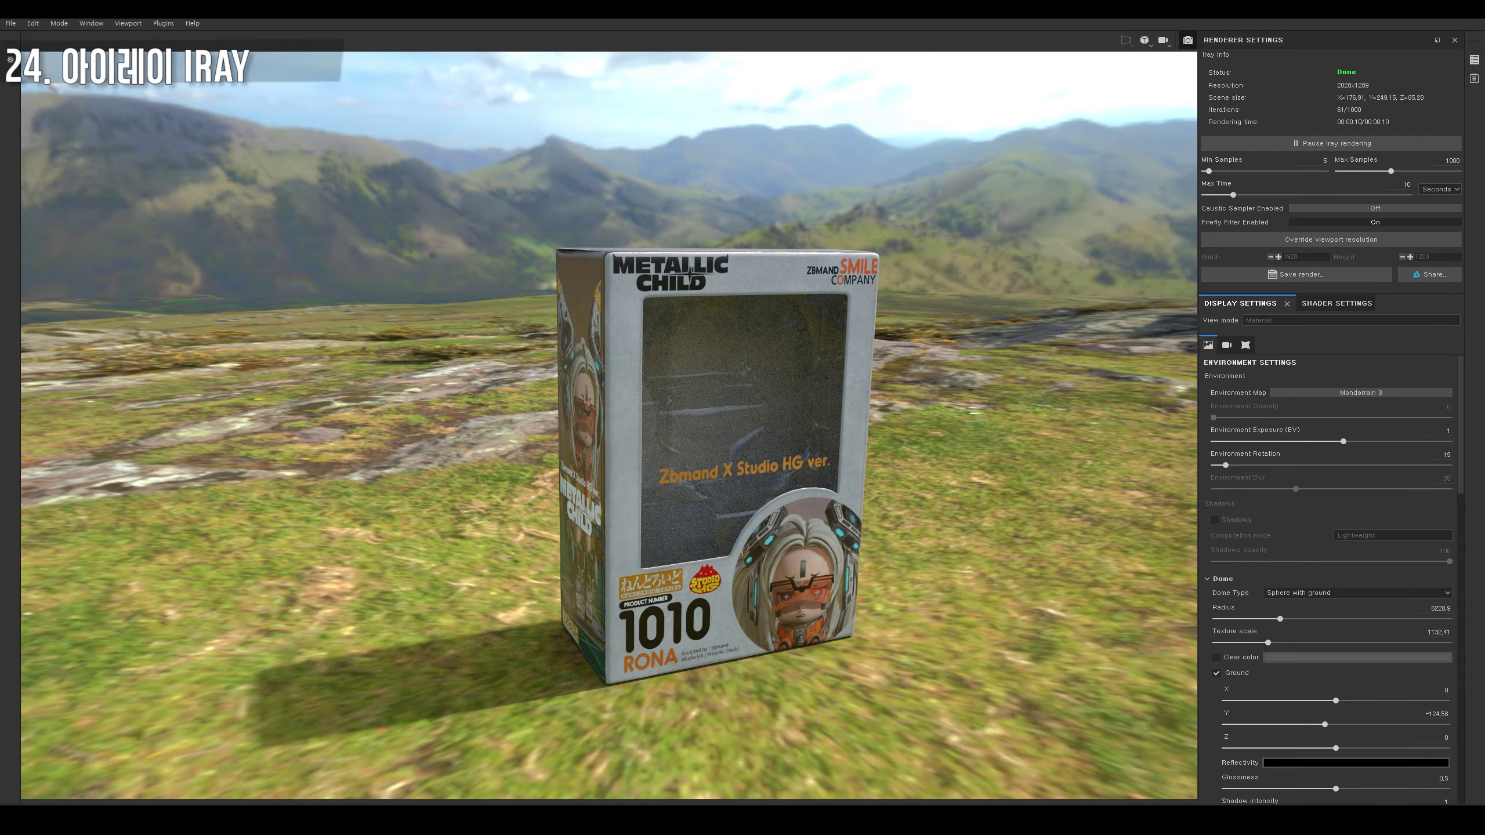
Rotate the environment lighting around the box and switch the environment map to Studio 05.
{"action": "right_click_drag", "start_coordinate": [608, 410], "coordinate": [410, 410], "text": "shift"}
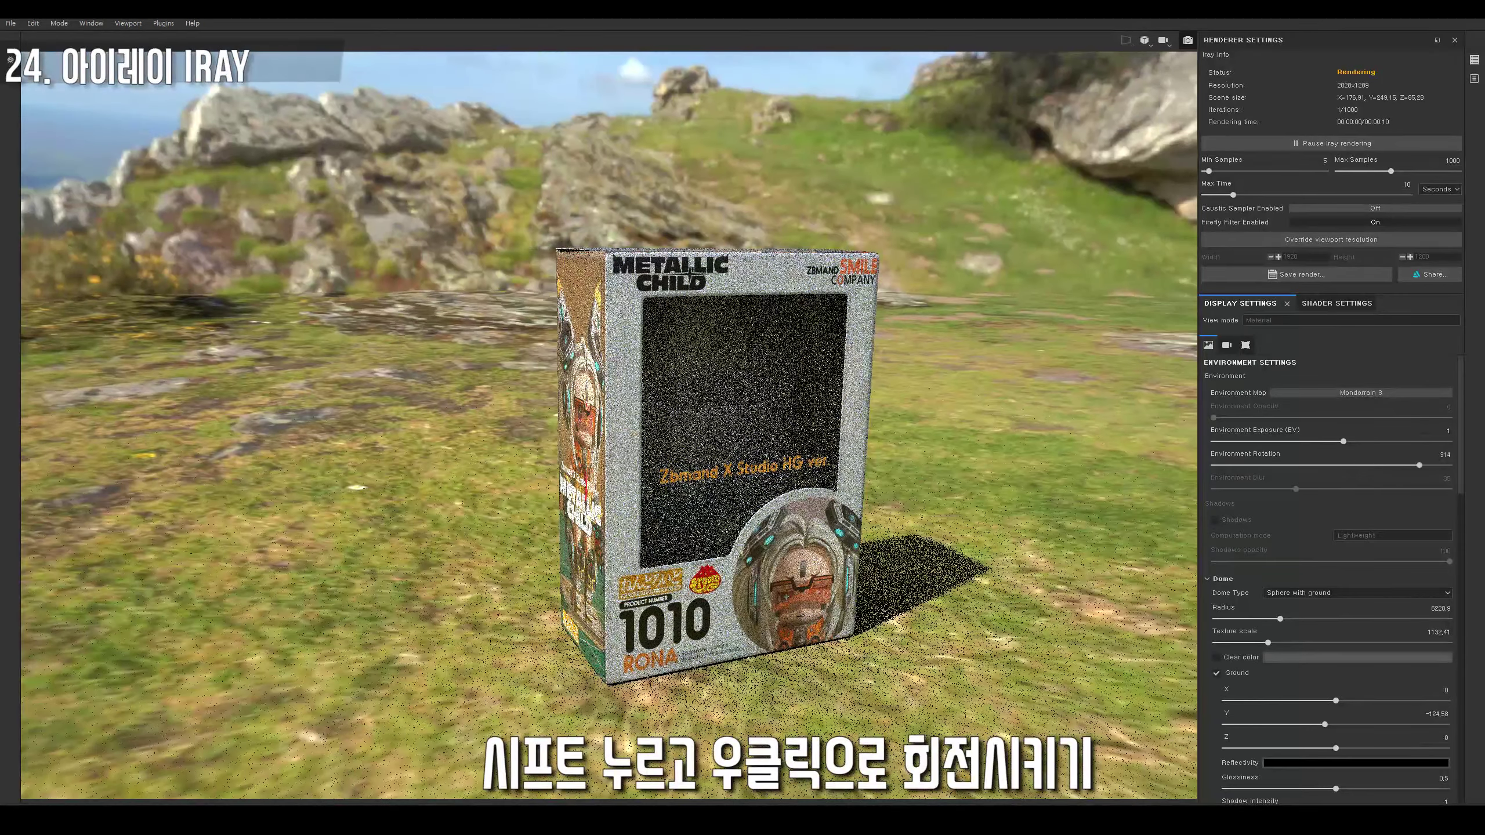
{"action": "right_click_drag", "start_coordinate": [608, 410], "coordinate": [410, 409], "text": "shift"}
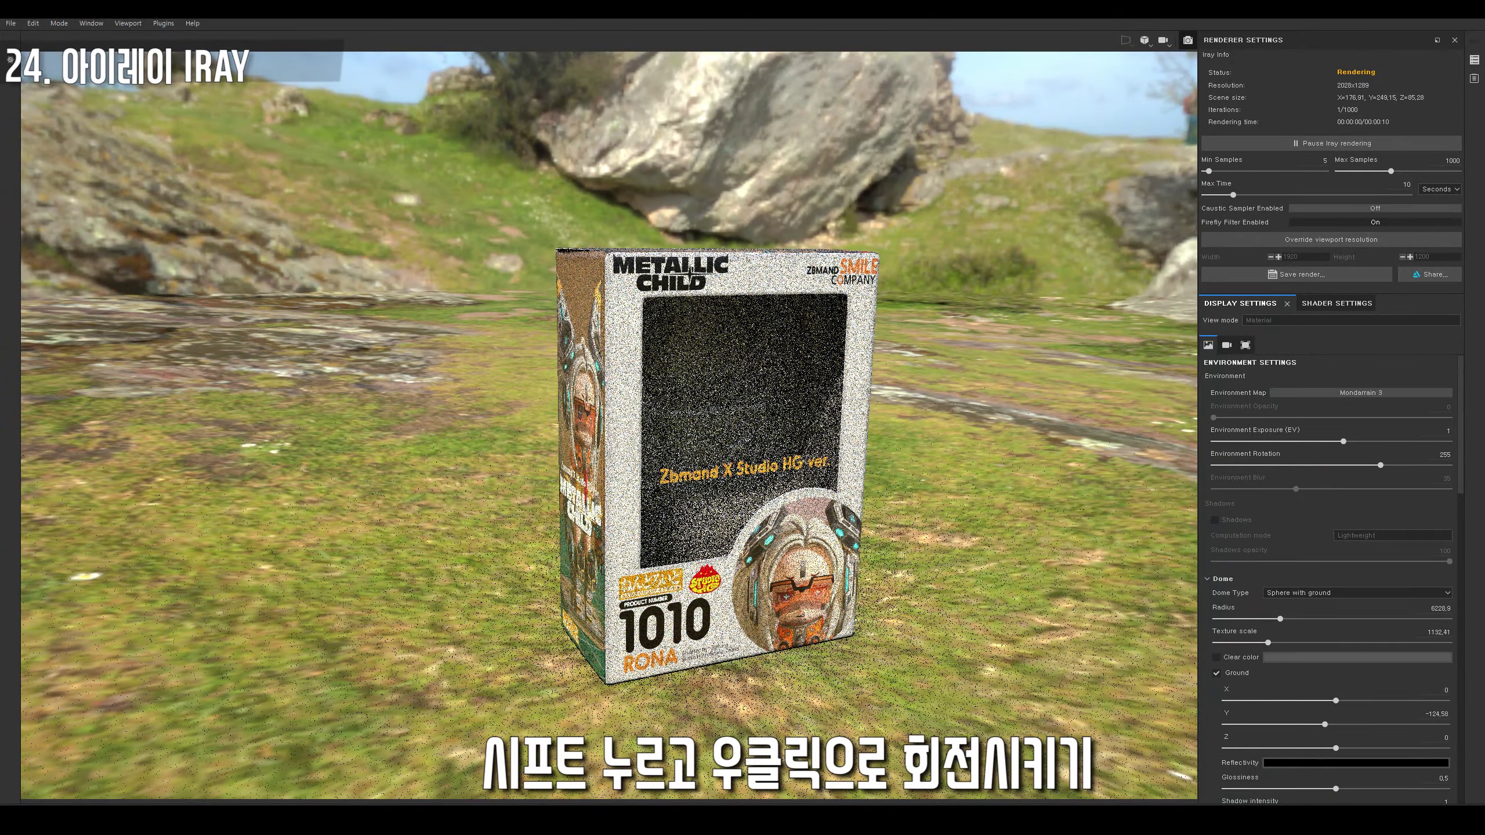
{"action": "left_click", "coordinate": [1361, 393]}
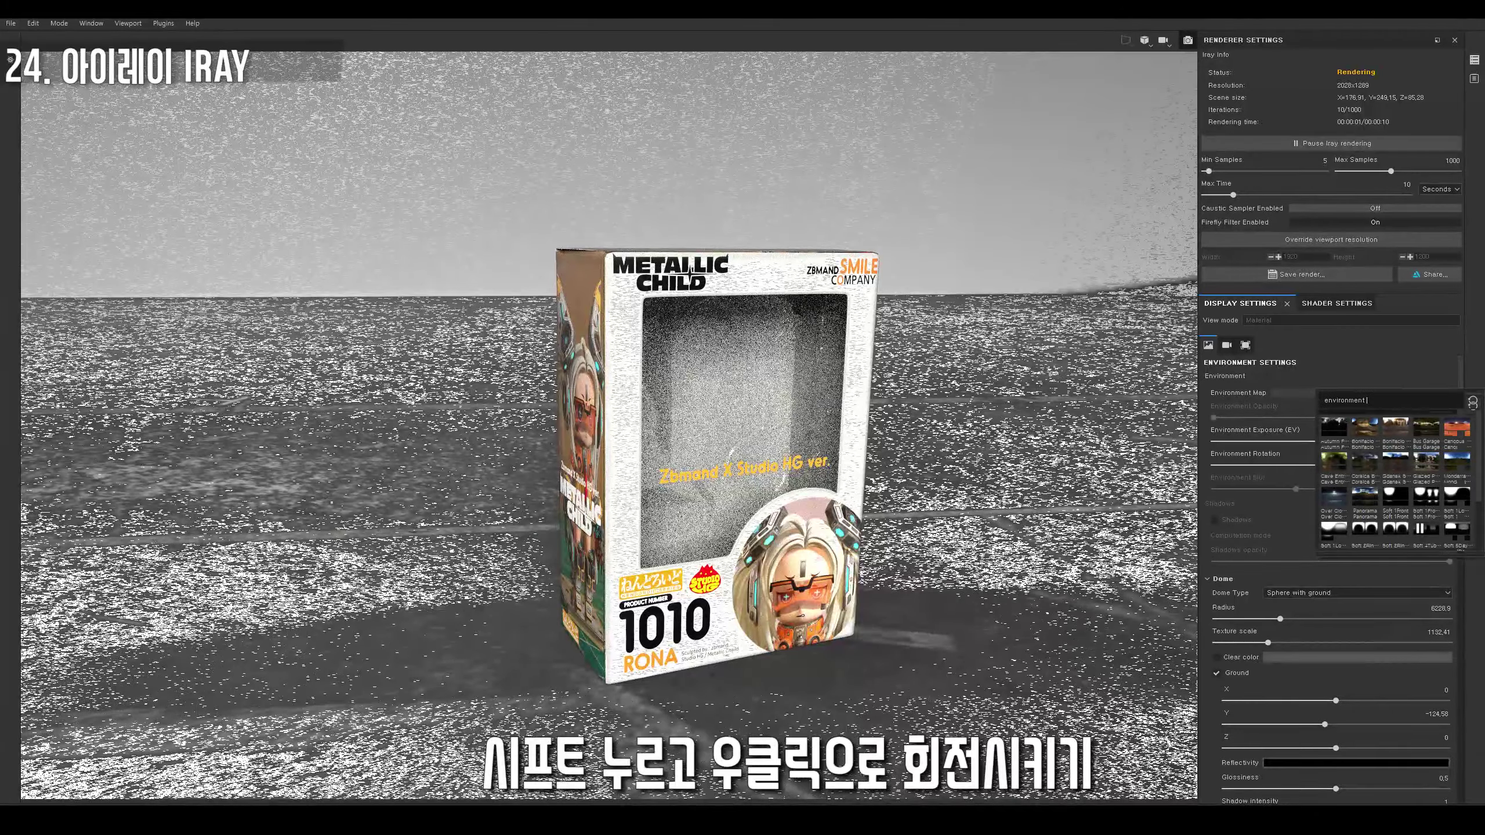
{"action": "left_click", "coordinate": [1426, 502]}
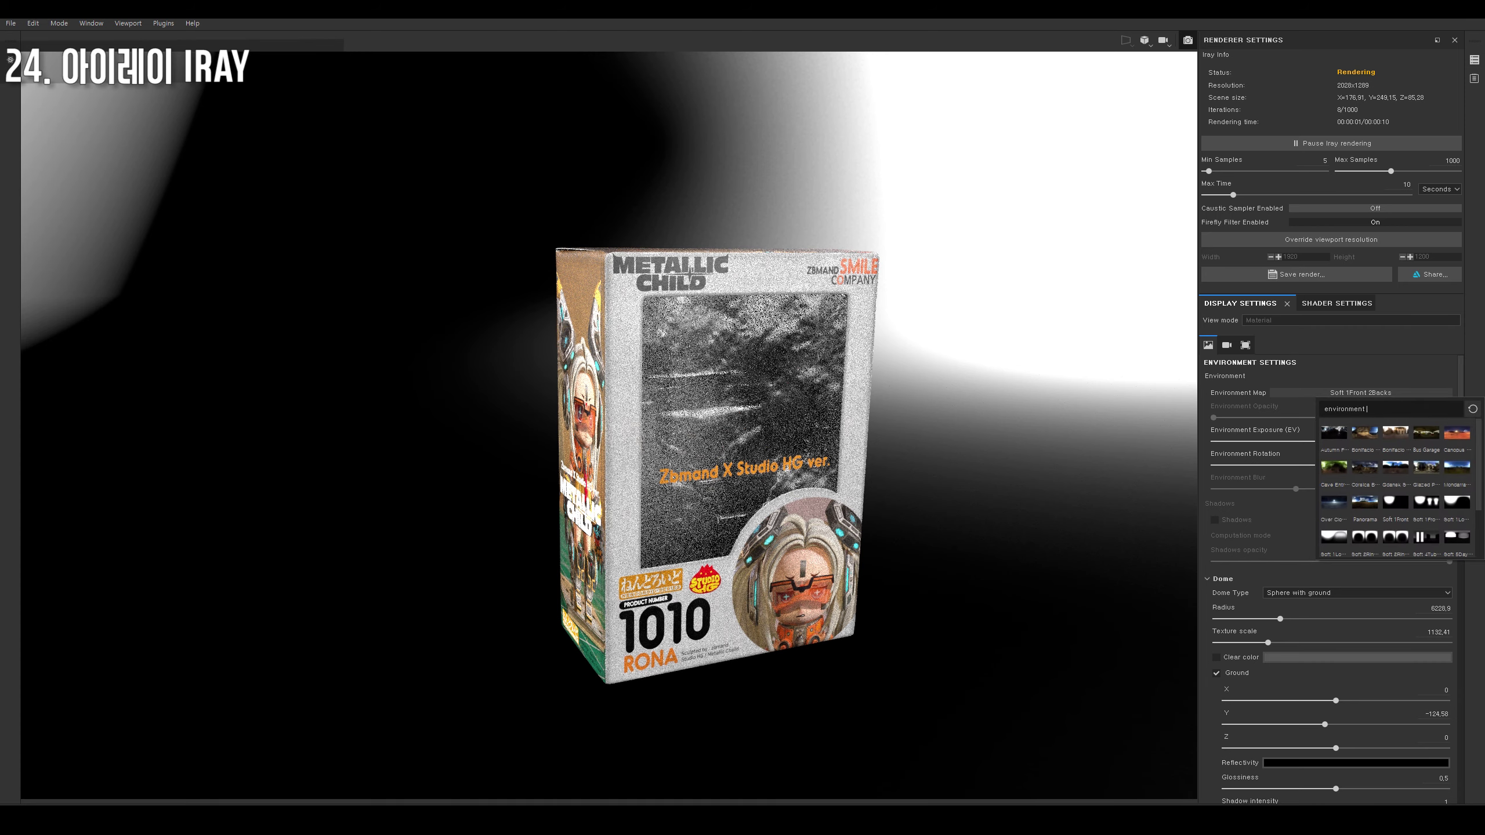
{"action": "key", "text": "Escape"}
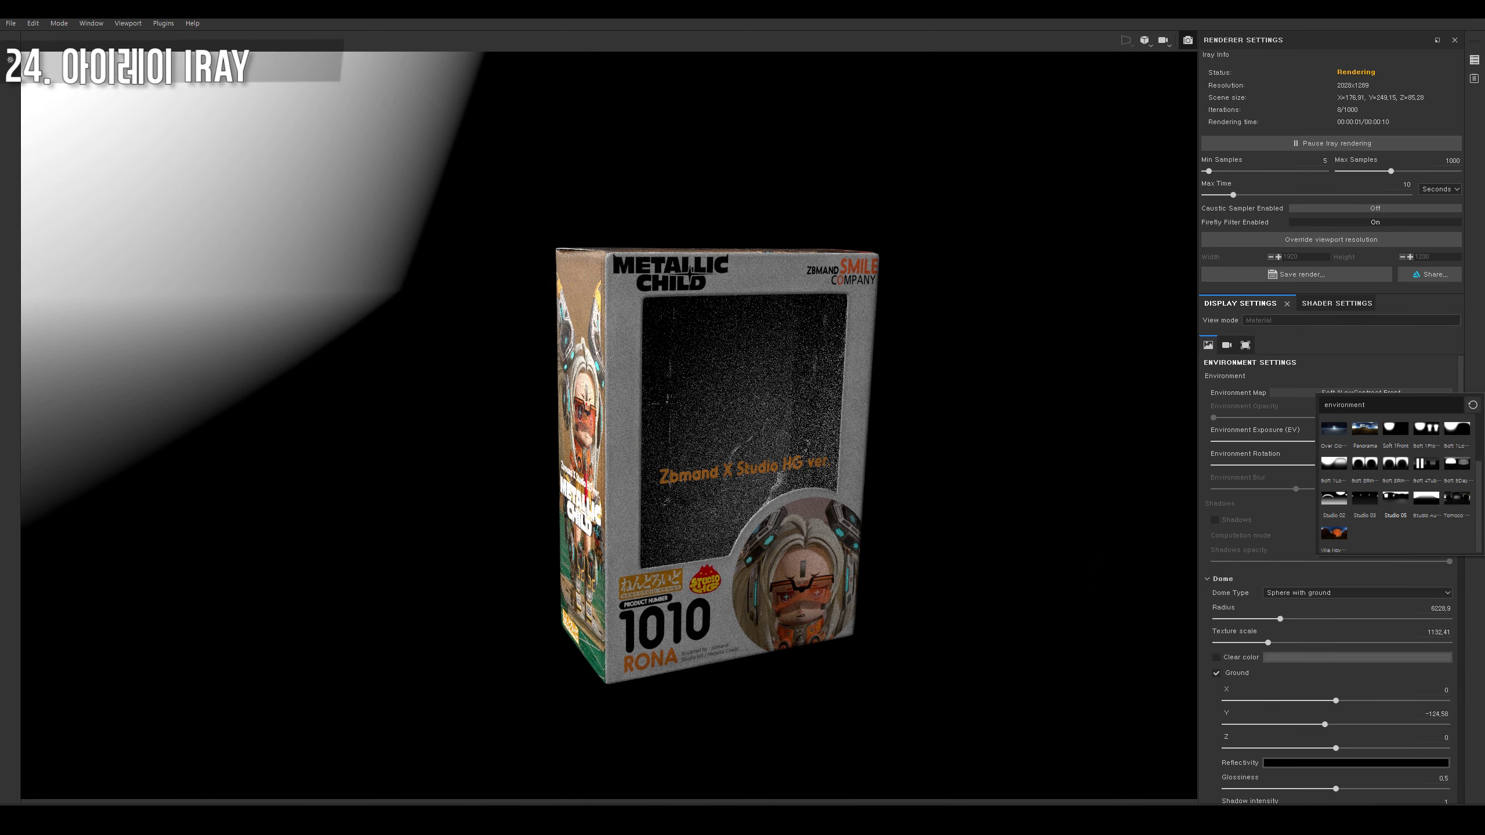
{"action": "left_click", "coordinate": [1404, 469]}
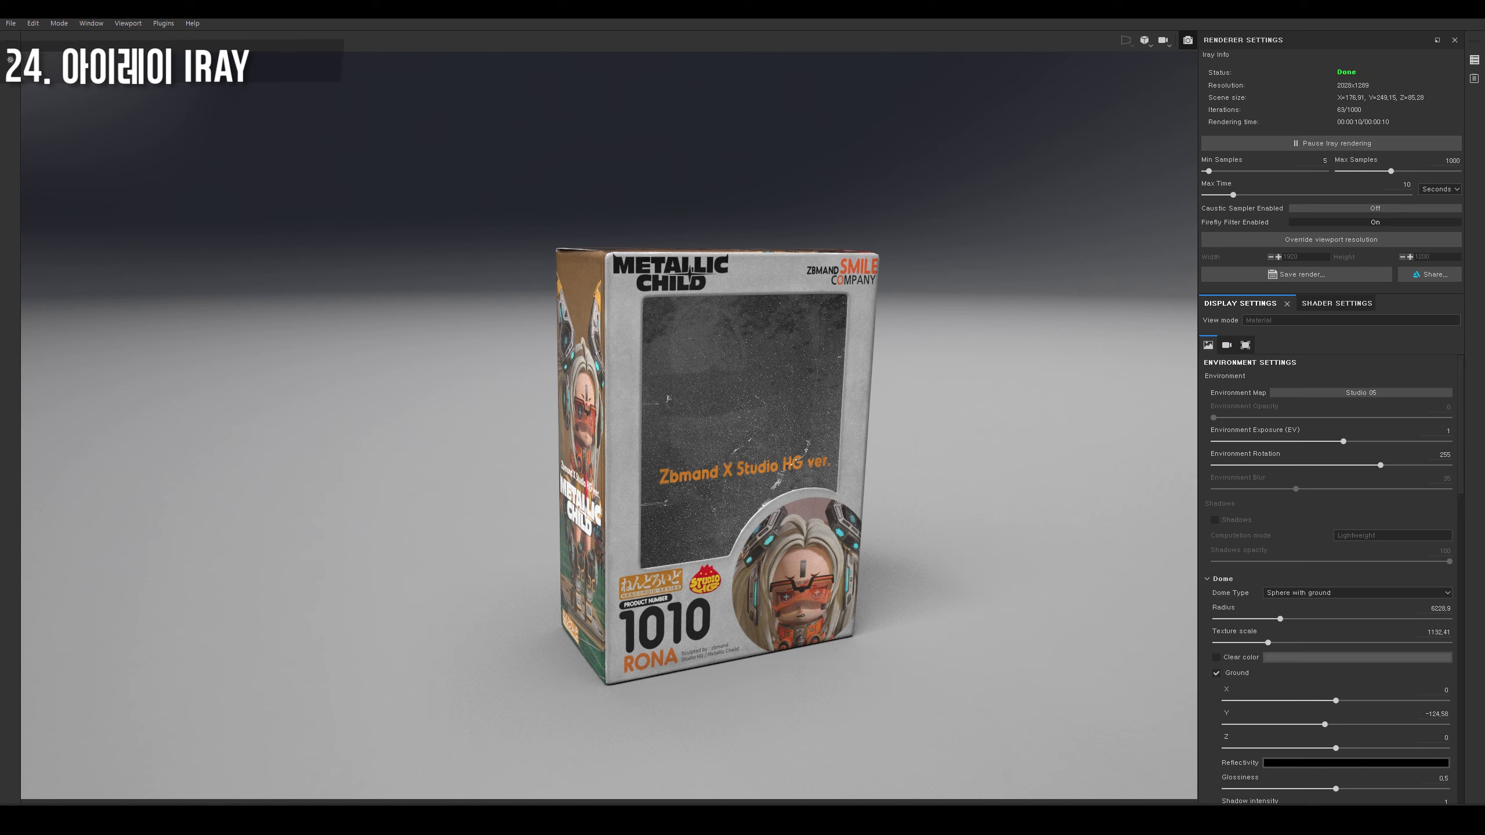
Set the Iray Ground Reflectivity colour to white.
{"action": "scroll", "coordinate": [1328, 585], "scroll_direction": "down", "scroll_amount": 3}
{"action": "scroll", "coordinate": [1328, 585], "scroll_direction": "down", "scroll_amount": 3}
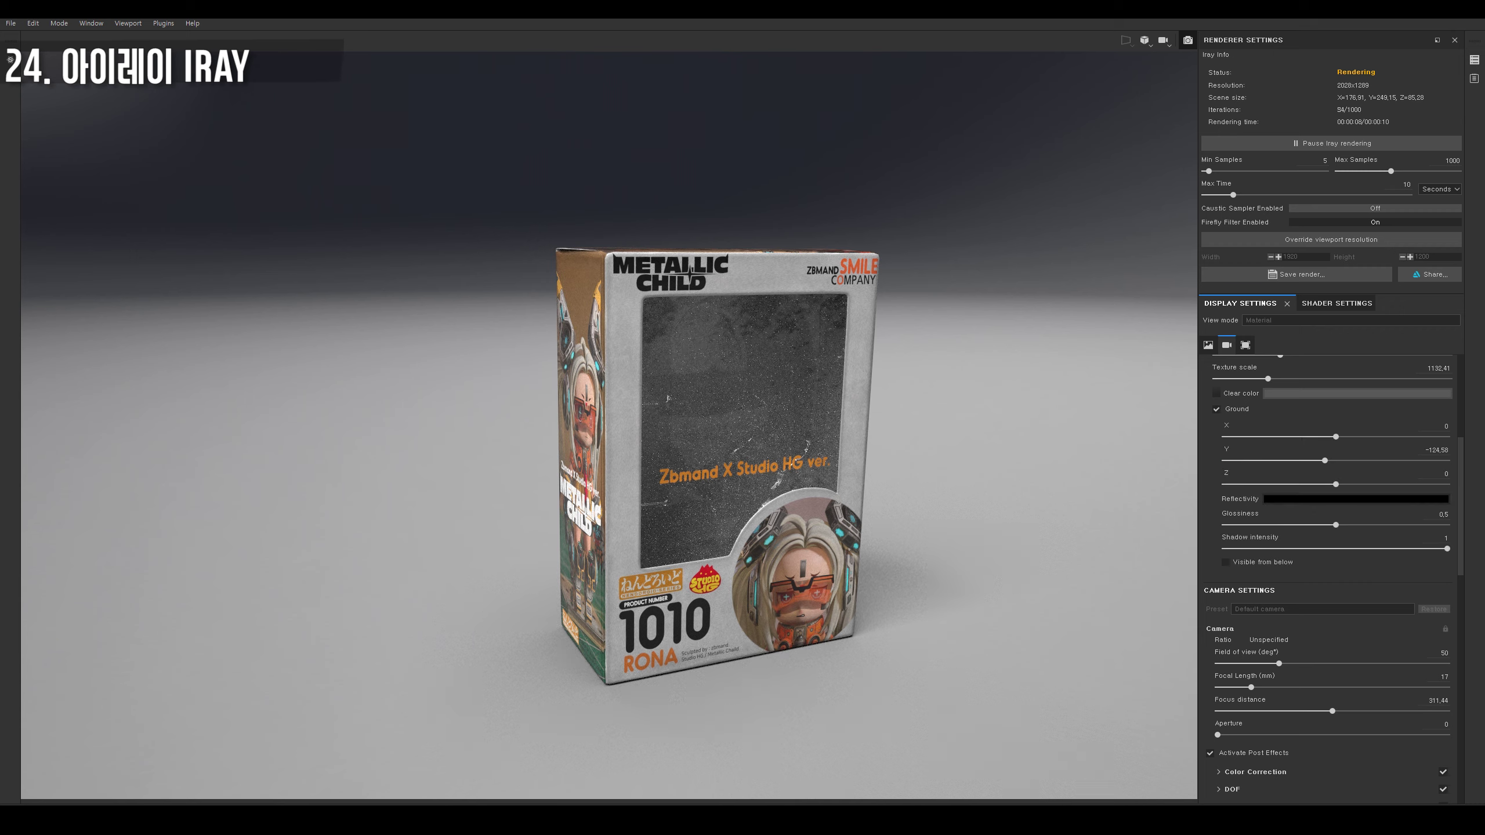
{"action": "left_click", "coordinate": [1357, 499]}
{"action": "left_click", "coordinate": [1327, 526]}
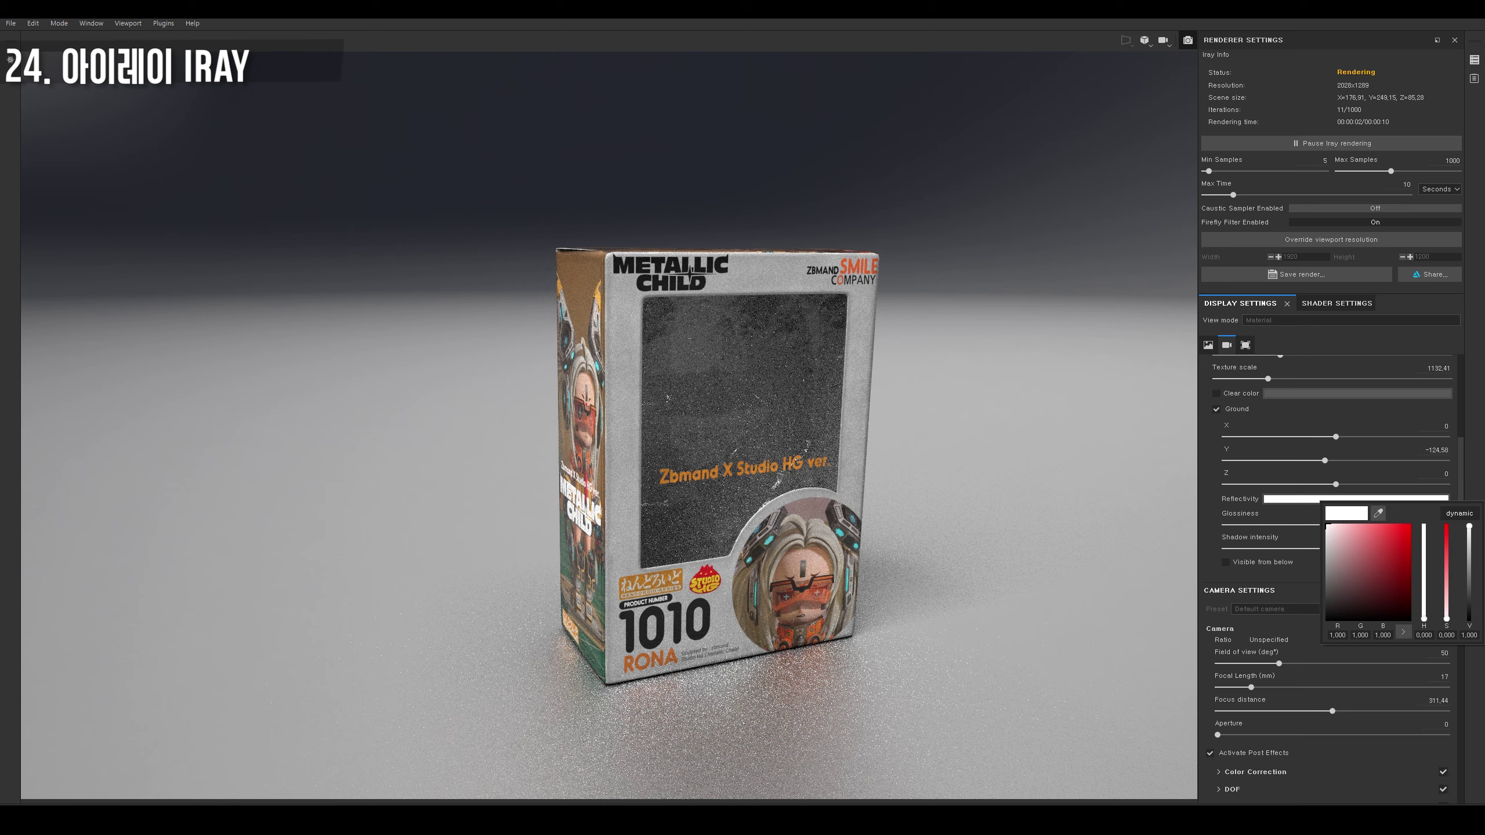
{"action": "key", "text": "Escape"}
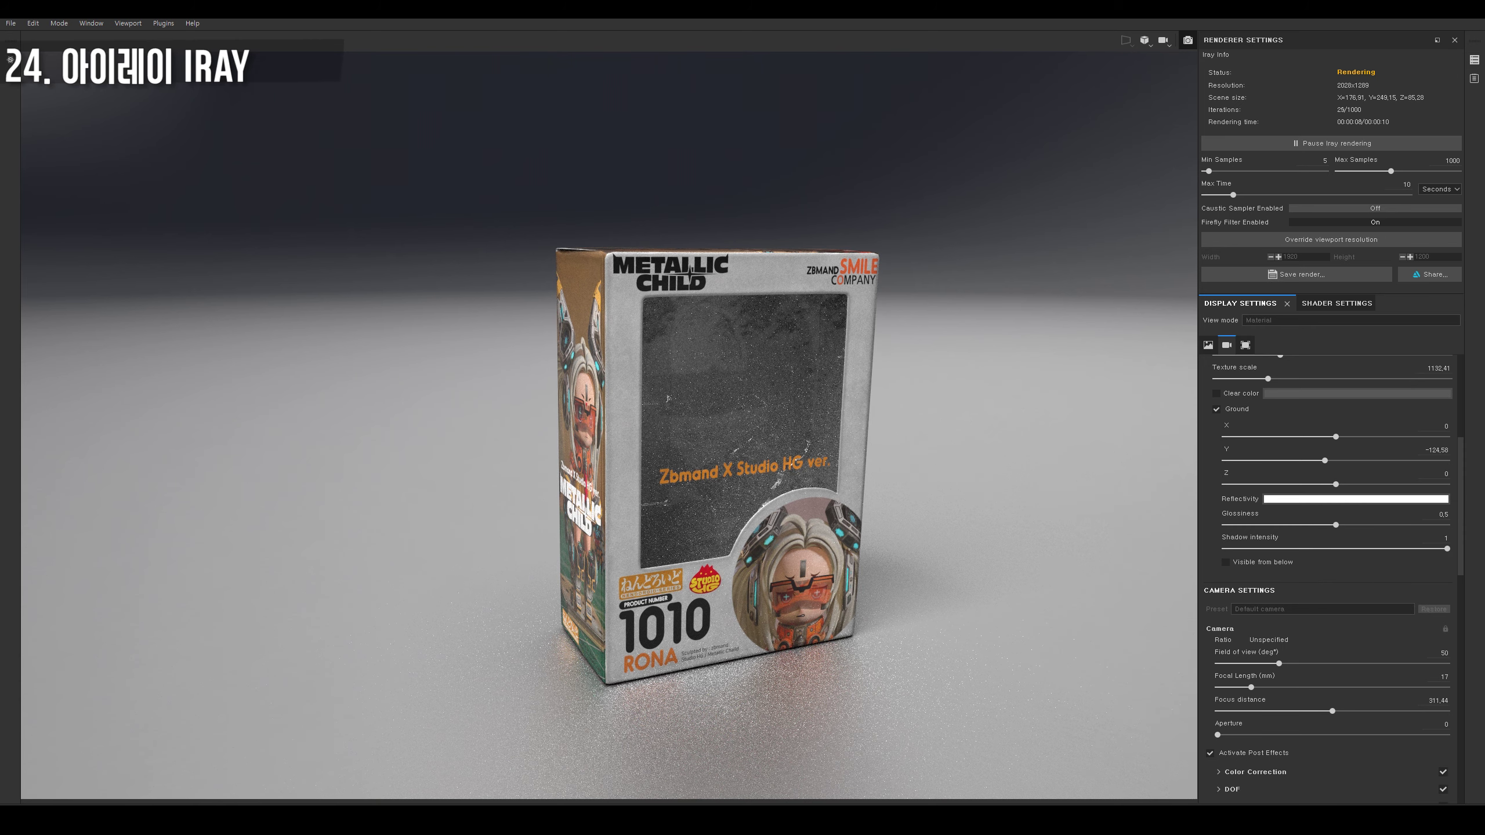
Set Dome Type back to Sphere with ground and enlarge the dome radius to about 24356.
{"action": "scroll", "coordinate": [1328, 527], "scroll_direction": "up", "scroll_amount": 3}
{"action": "left_click", "coordinate": [1356, 524]}
{"action": "left_click", "coordinate": [1289, 533]}
{"action": "left_click", "coordinate": [1357, 524]}
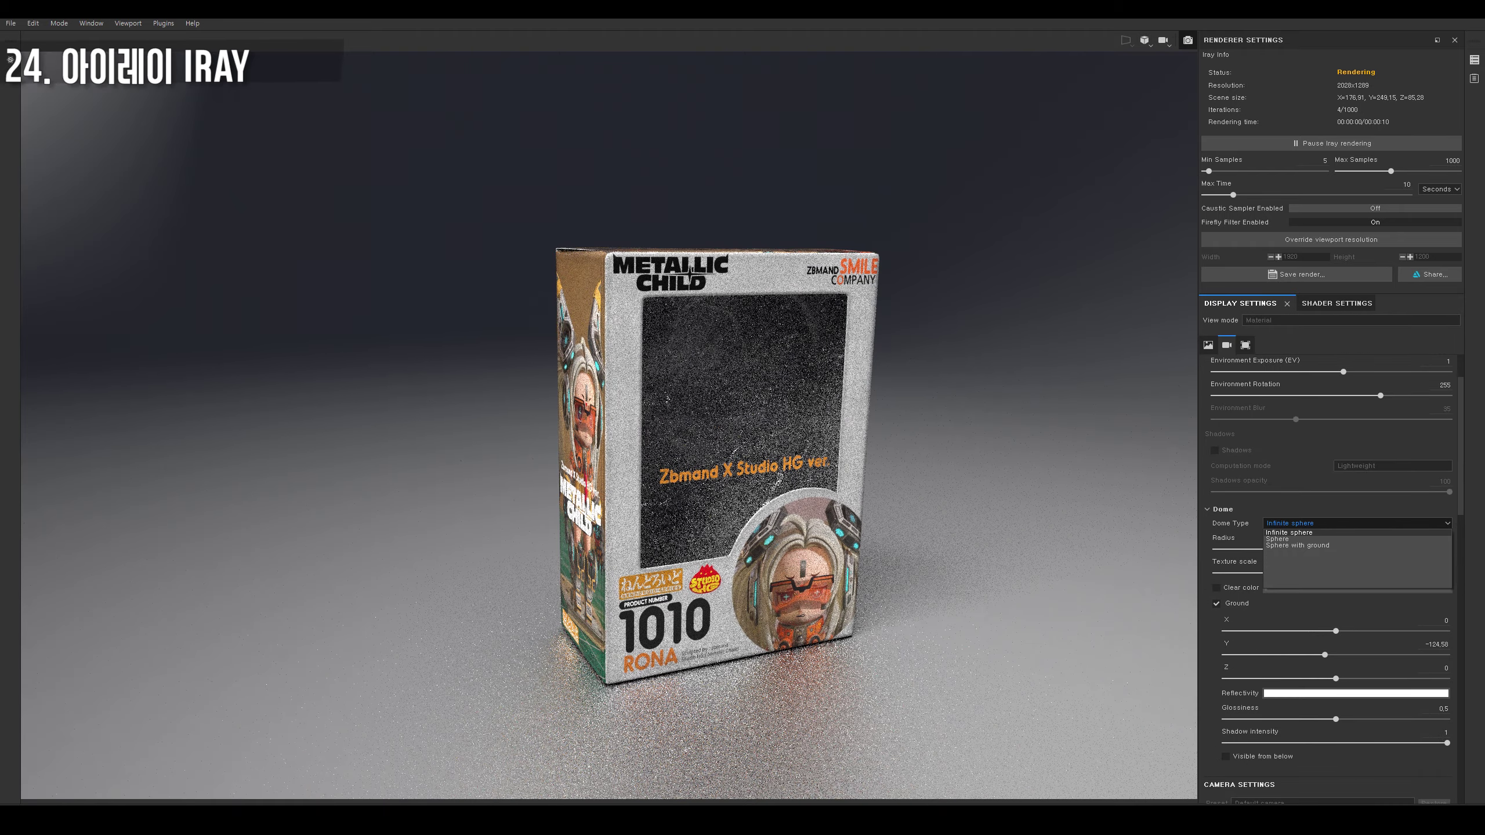
{"action": "left_click", "coordinate": [1277, 539]}
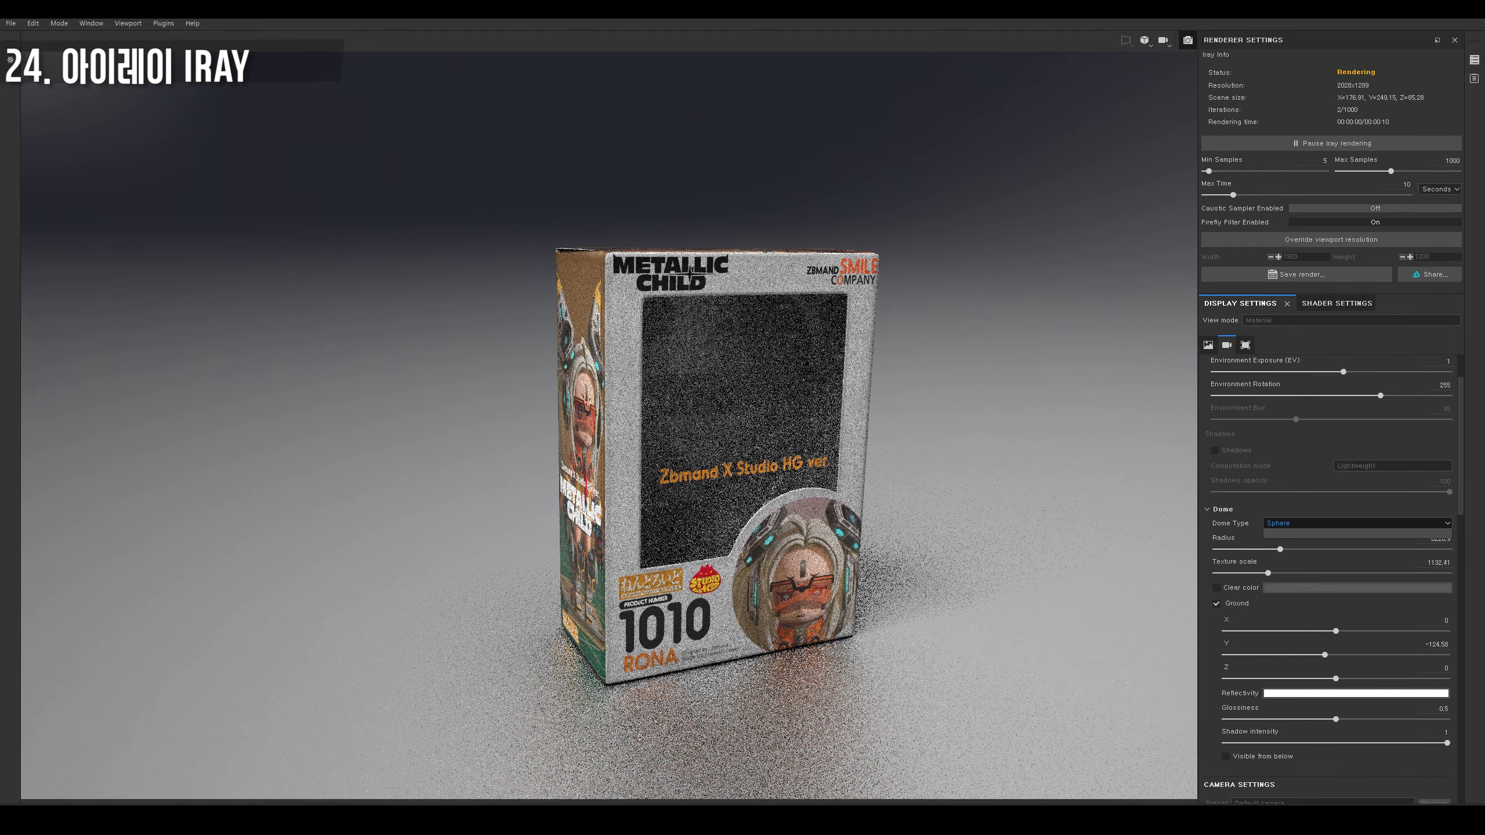
{"action": "left_click", "coordinate": [1356, 524]}
{"action": "left_click", "coordinate": [1297, 546]}
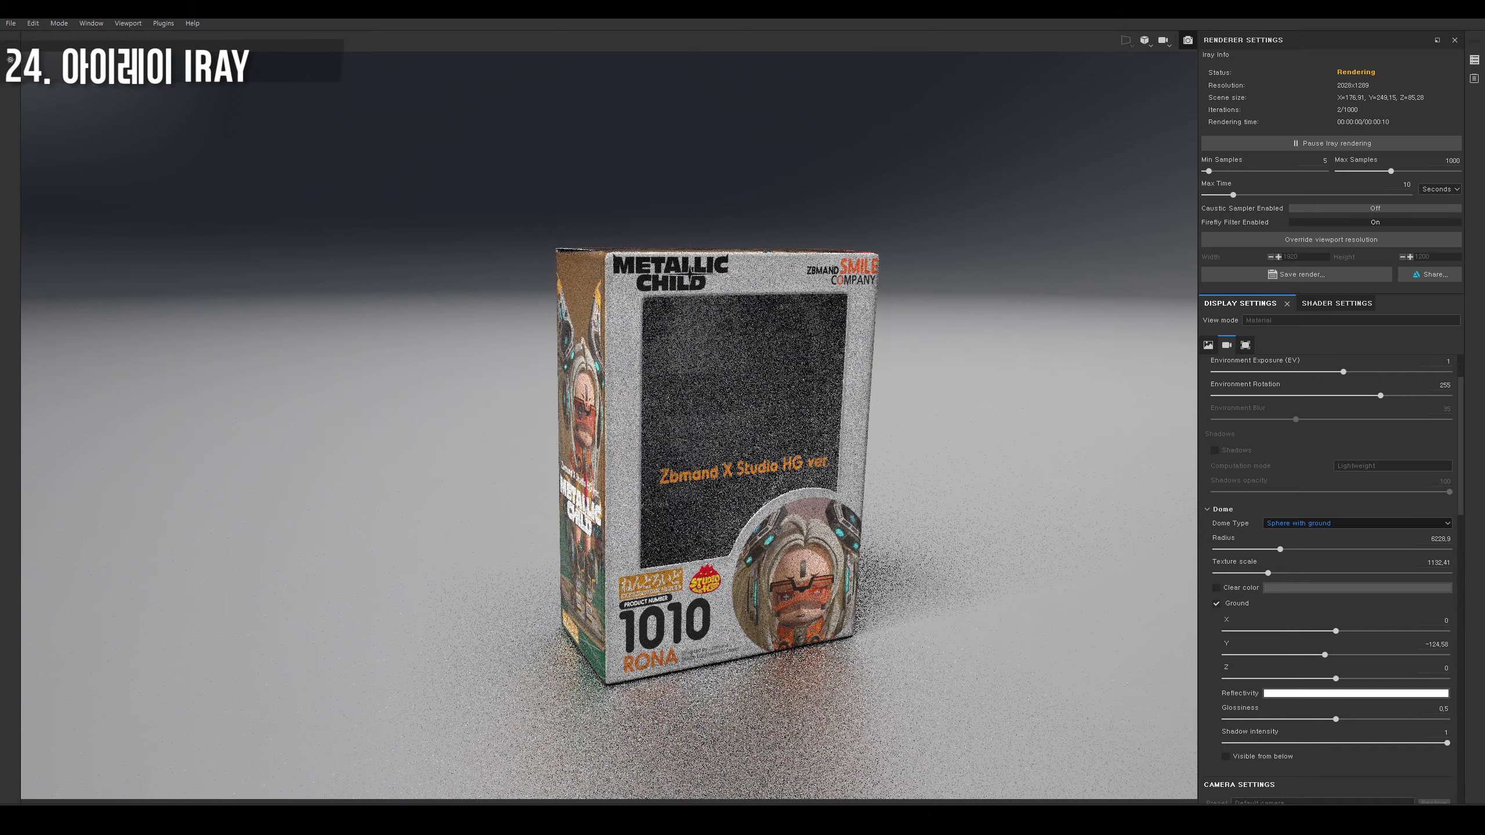
{"action": "left_click_drag", "start_coordinate": [1280, 549], "coordinate": [1338, 549]}
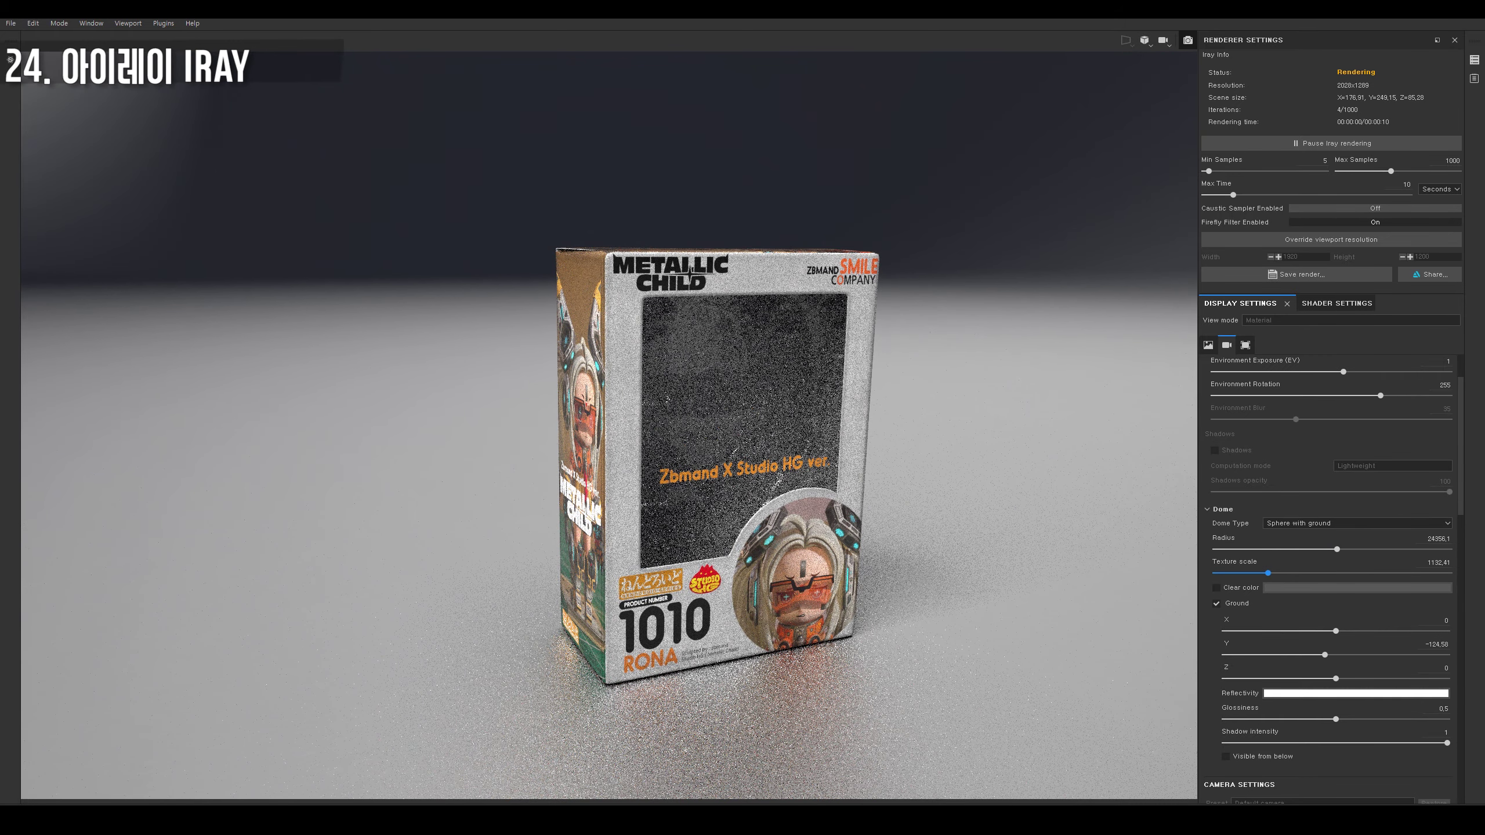
{"action": "scroll", "coordinate": [1327, 468], "scroll_direction": "up", "scroll_amount": 2}
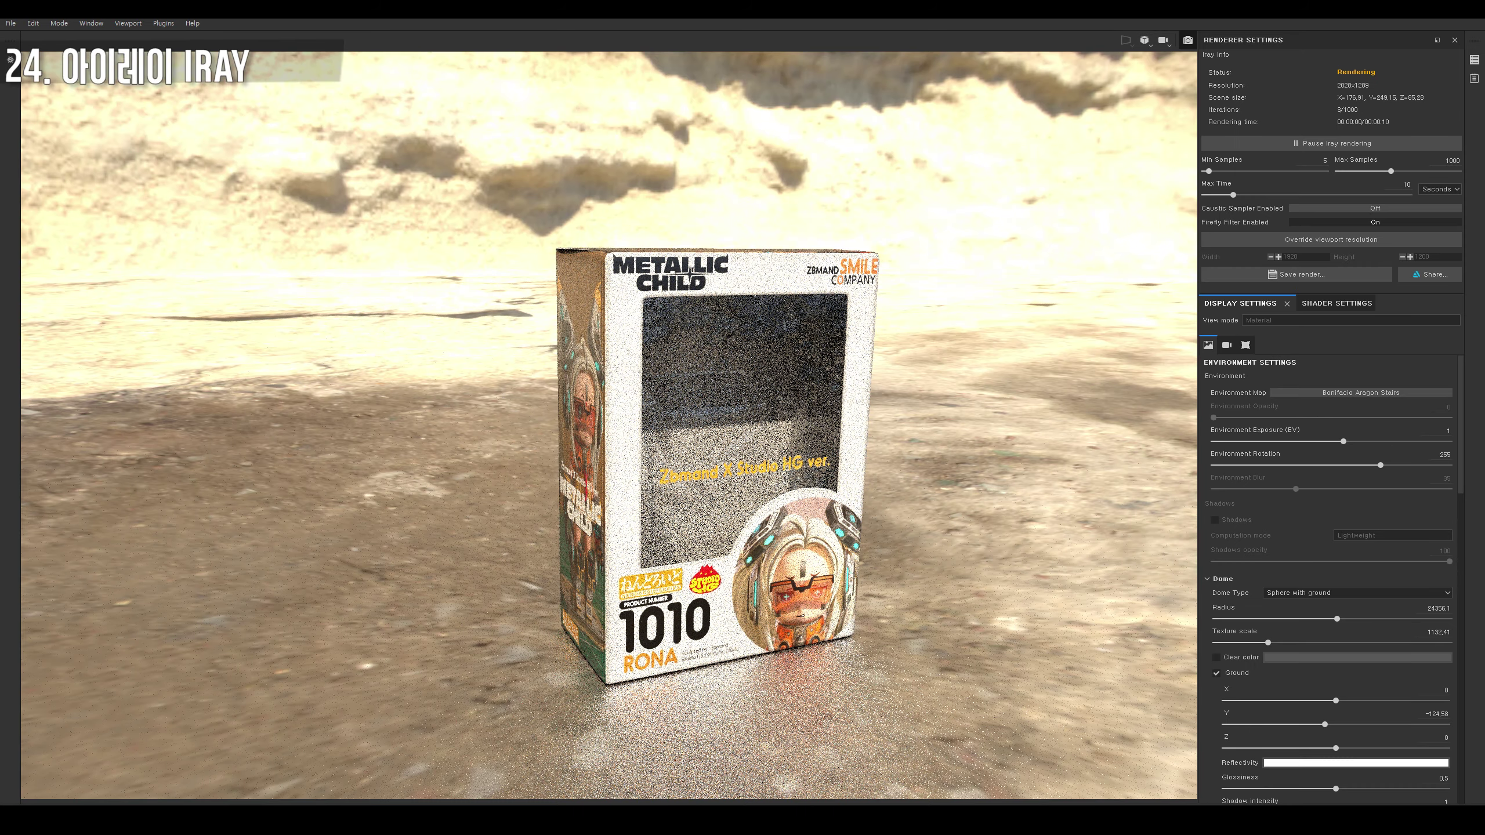
Adjust the dome radius and set texture scale to 2536.89, orbiting to view the box from below.
{"action": "mouse_move", "coordinate": [1337, 619]}
{"action": "left_mouse_down"}
{"action": "mouse_move", "coordinate": [1283, 619]}
{"action": "mouse_move", "coordinate": [1351, 619]}
{"action": "left_mouse_up"}
{"action": "mouse_move", "coordinate": [1268, 643]}
{"action": "left_mouse_down"}
{"action": "mouse_move", "coordinate": [1240, 643]}
{"action": "mouse_move", "coordinate": [1307, 643]}
{"action": "left_mouse_up"}
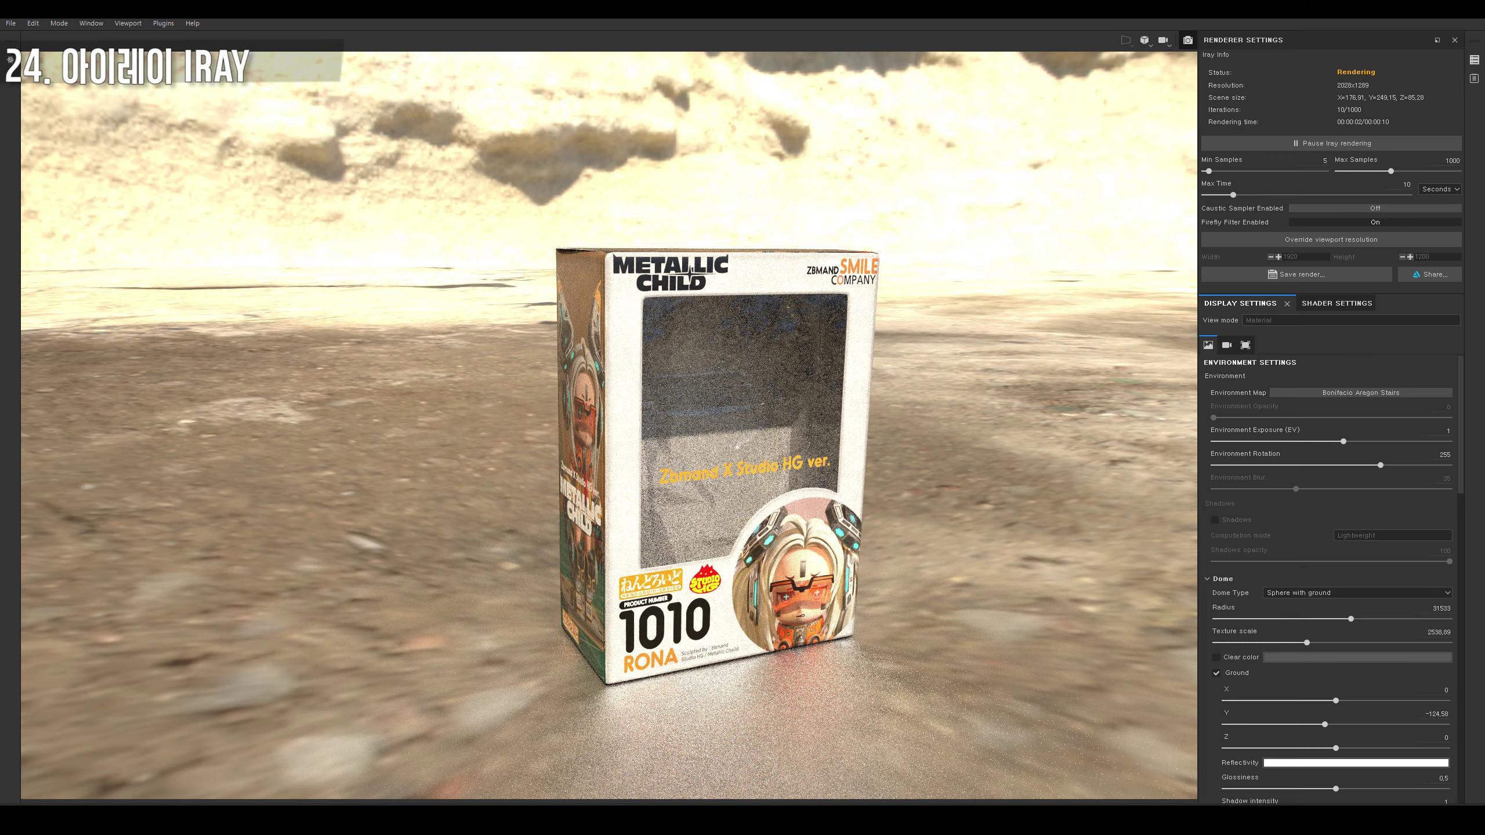
{"action": "mouse_move", "coordinate": [608, 445]}
{"action": "left_mouse_down", "text": "alt"}
{"action": "mouse_move", "coordinate": [725, 328]}
{"action": "mouse_move", "coordinate": [585, 410]}
{"action": "mouse_move", "coordinate": [732, 351]}
{"action": "mouse_move", "coordinate": [591, 409]}
{"action": "left_mouse_up", "text": "alt"}
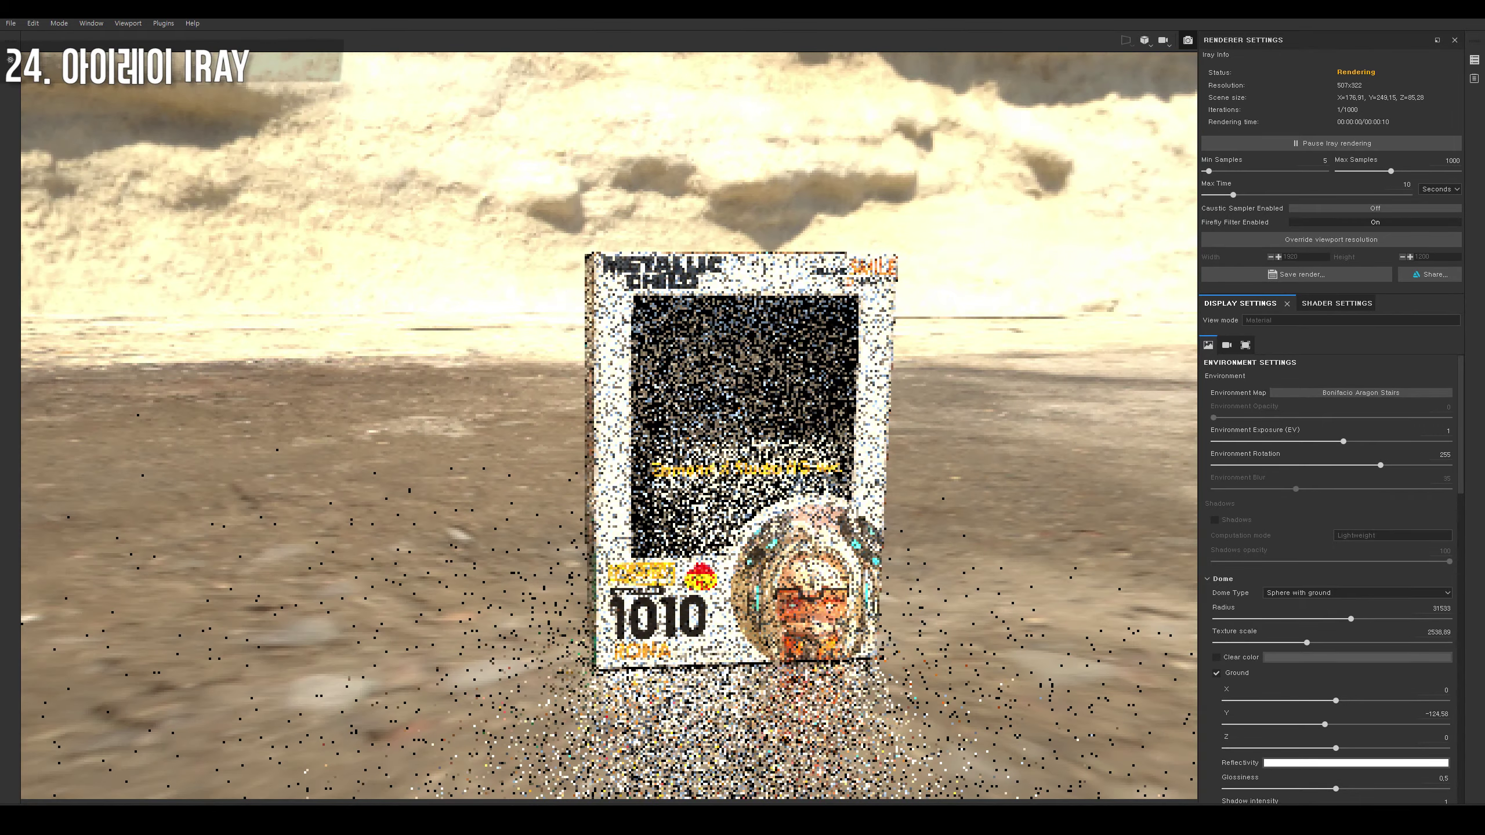
Switch the environment map back to Studio 05 and reduce the dome radius to 15365.4.
{"action": "left_click", "coordinate": [1361, 392]}
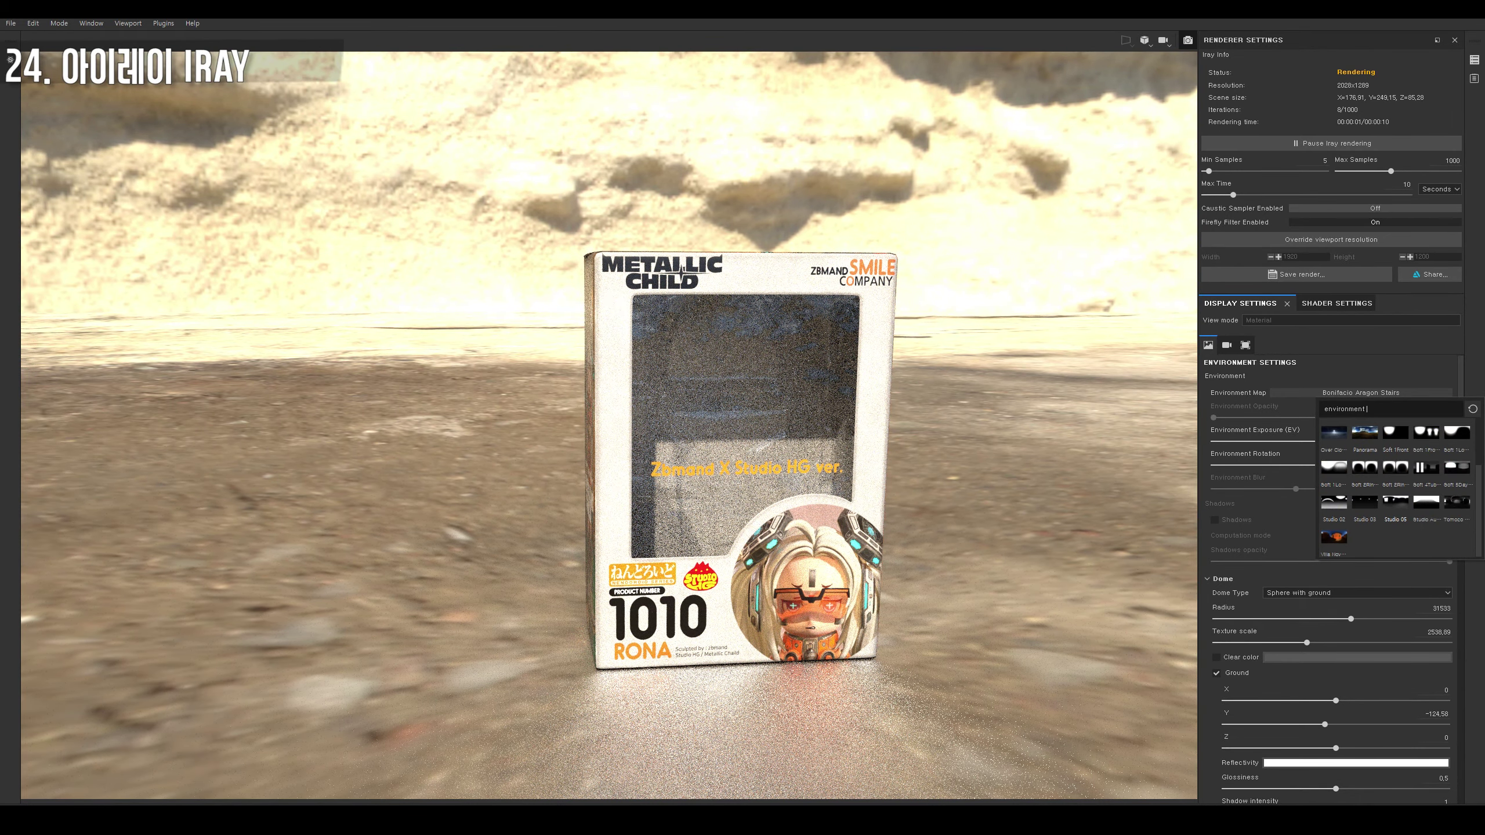
{"action": "left_click", "coordinate": [1396, 537]}
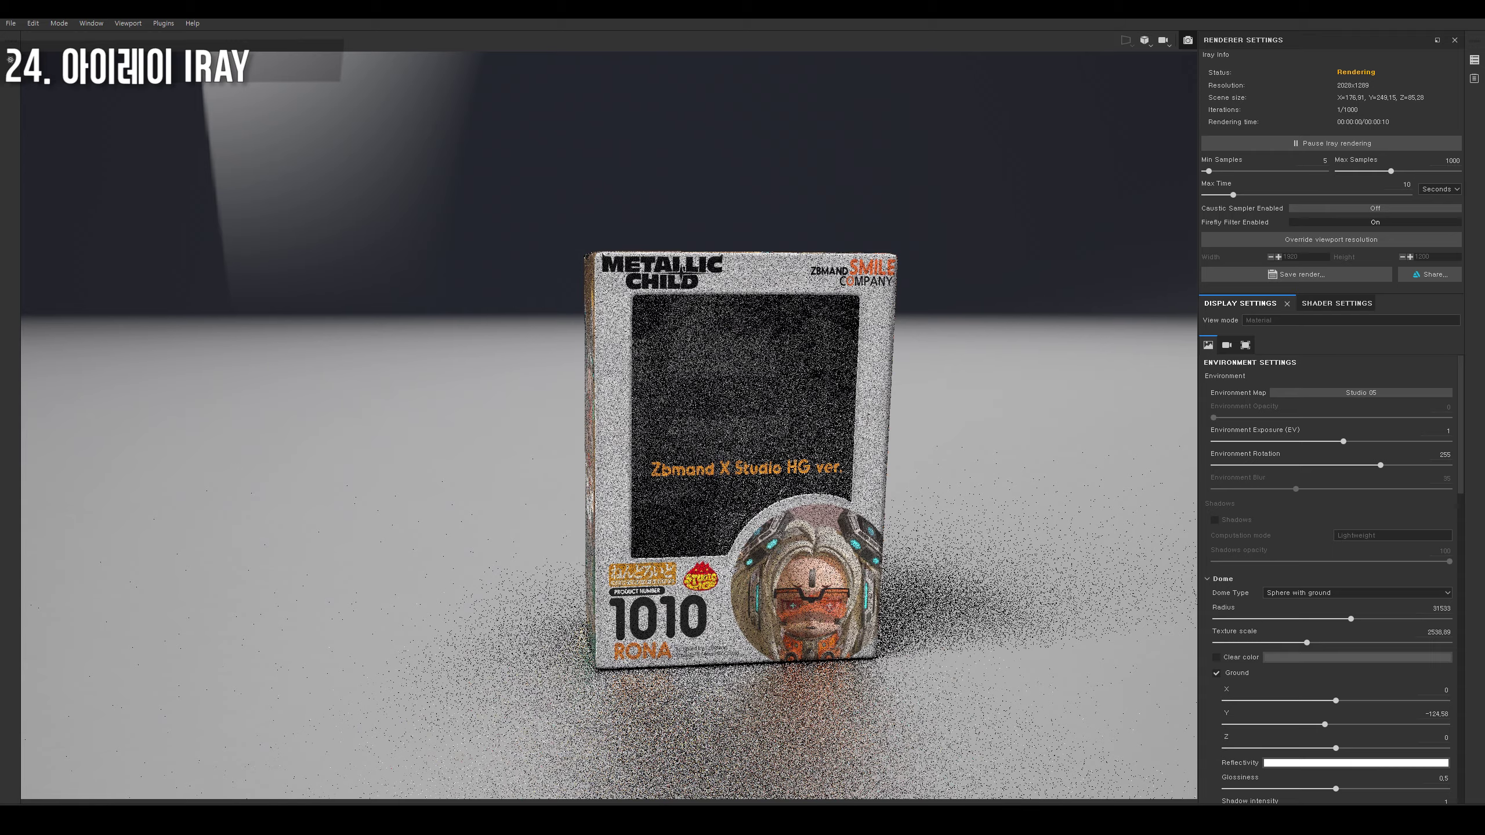
{"action": "left_click_drag", "start_coordinate": [1350, 618], "coordinate": [1315, 618]}
{"action": "scroll", "coordinate": [1328, 585], "scroll_direction": "down", "scroll_amount": 3}
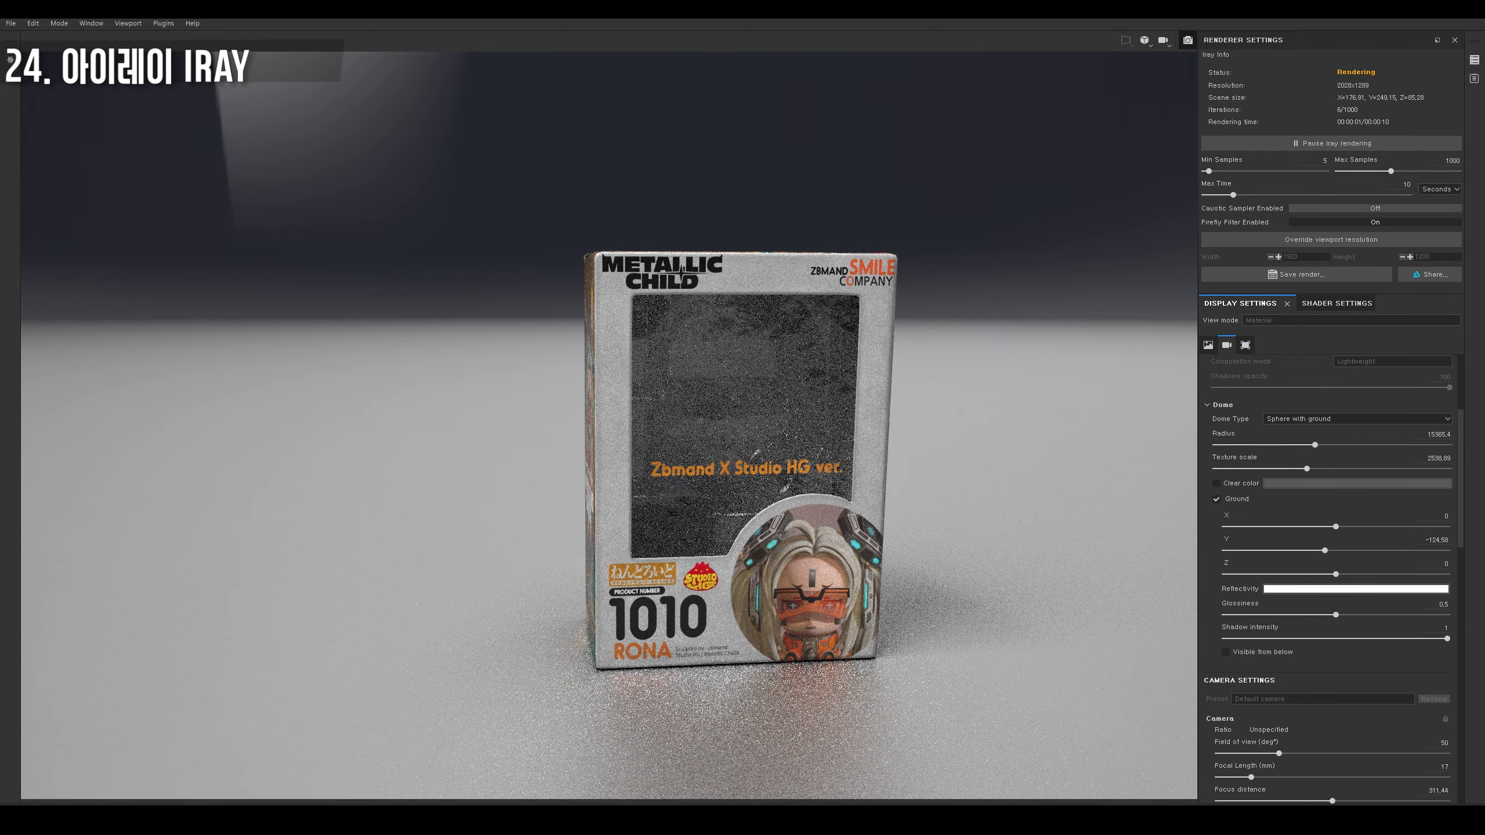
Raise ground Glossiness and lighten the ground shadow intensity to 0.45.
{"action": "scroll", "coordinate": [1336, 615], "scroll_direction": "down", "scroll_amount": 3}
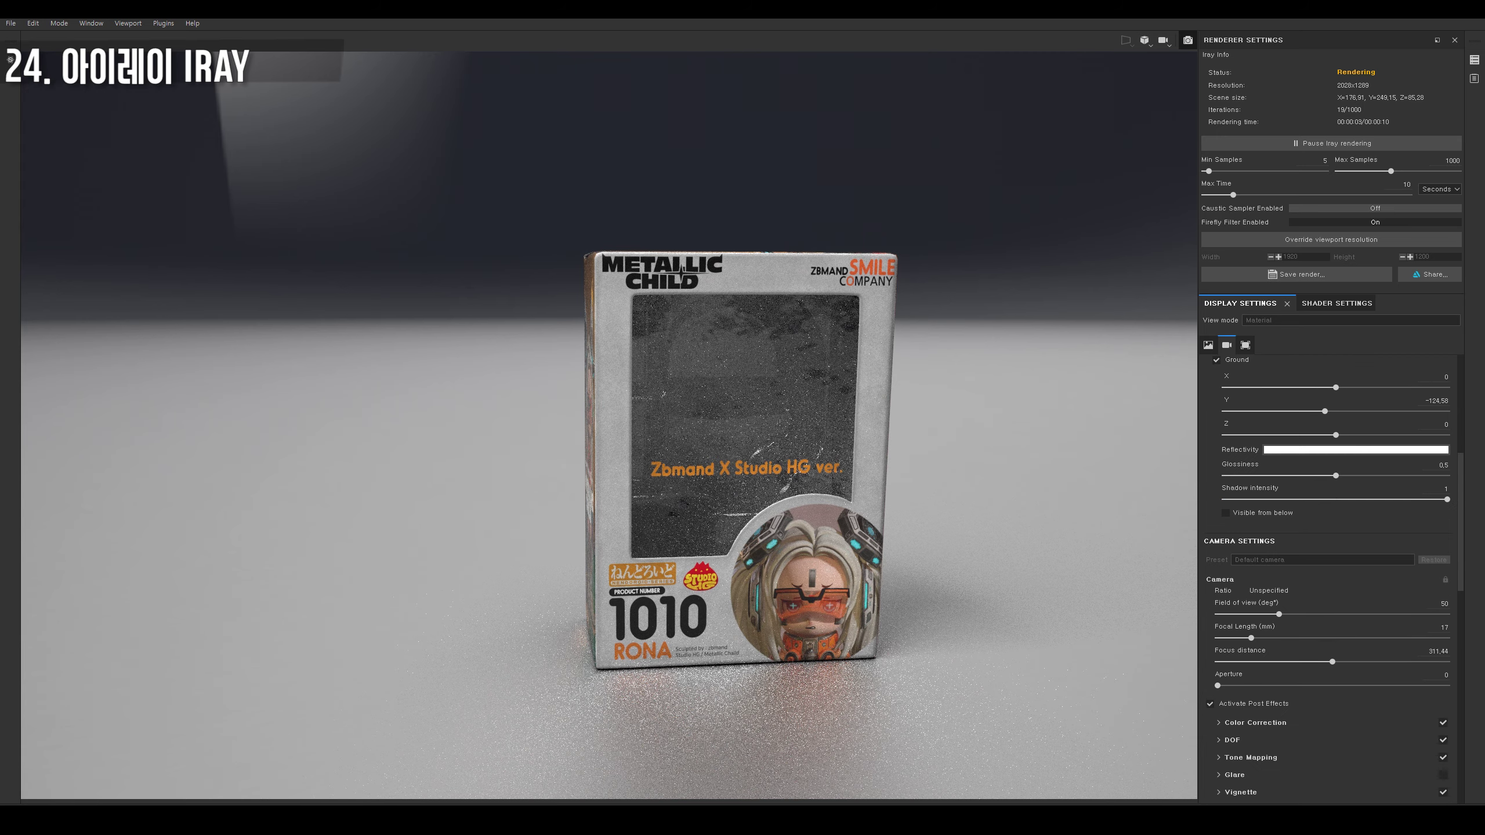
{"action": "left_click_drag", "start_coordinate": [1336, 475], "coordinate": [1434, 476]}
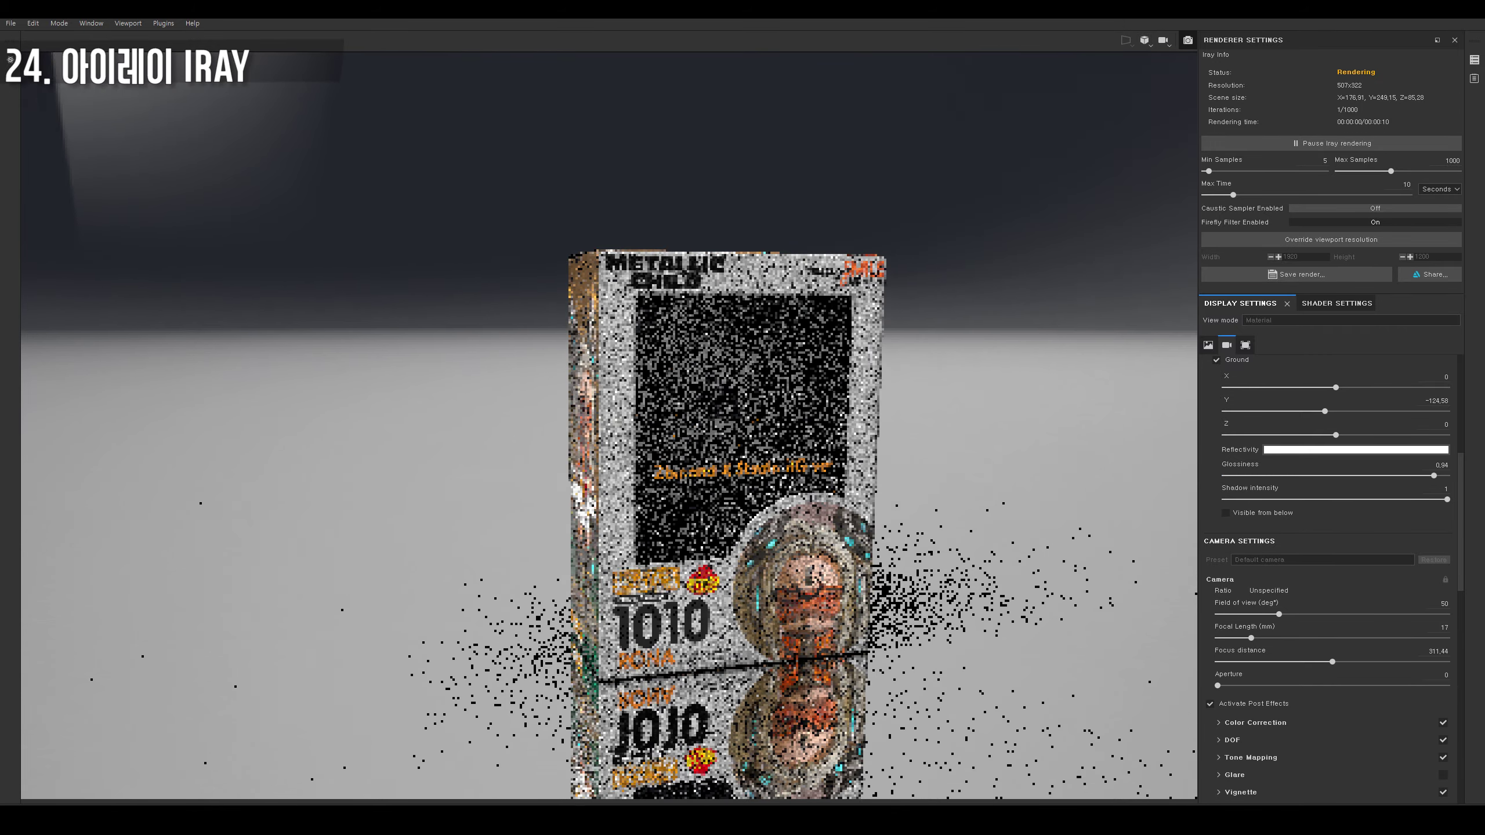
{"action": "left_click", "coordinate": [1447, 499]}
{"action": "left_click_drag", "start_coordinate": [1447, 499], "coordinate": [1325, 499]}
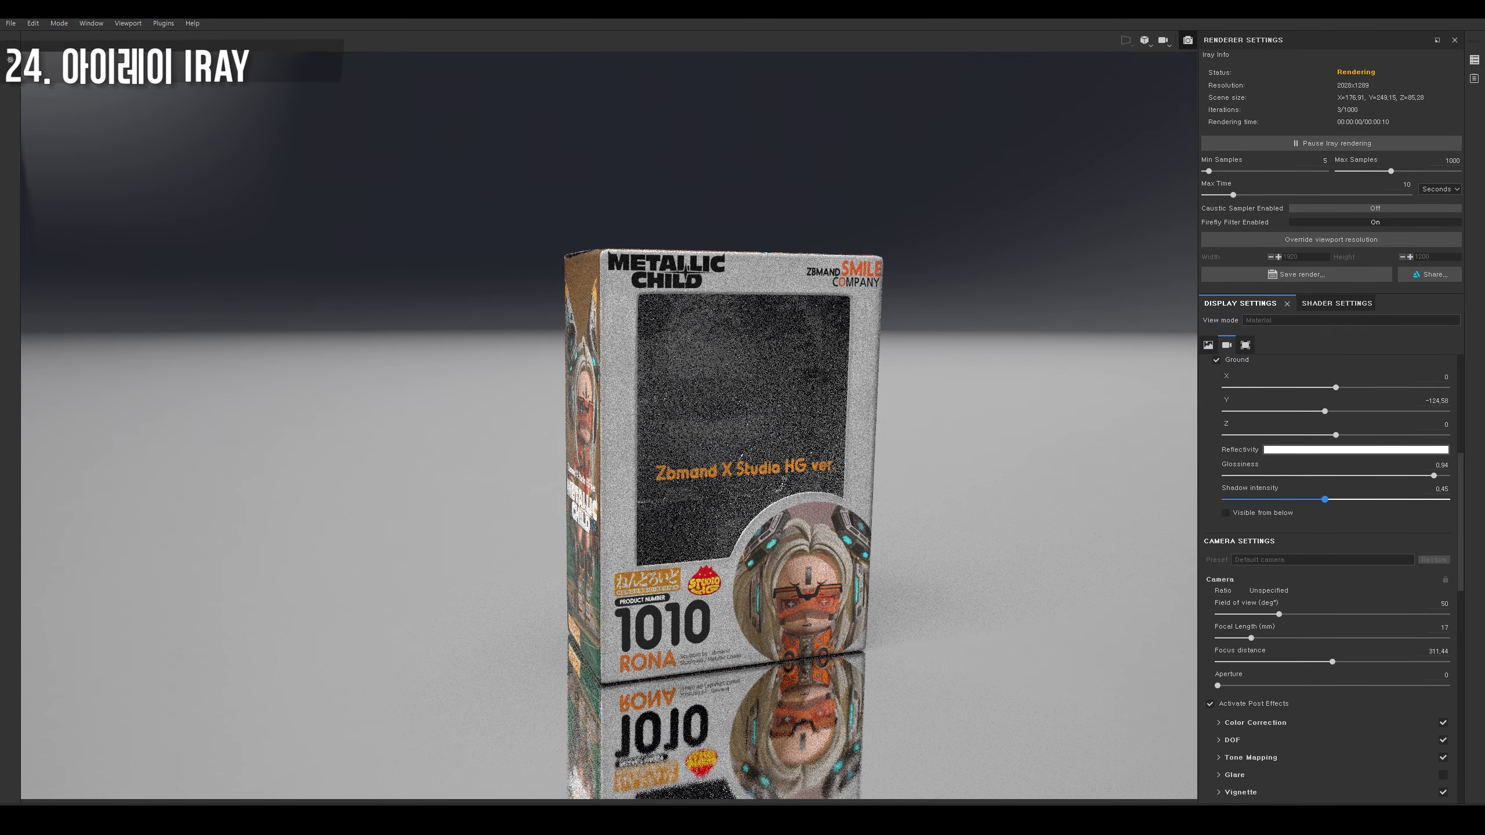
{"action": "scroll", "coordinate": [1328, 573], "scroll_direction": "down", "scroll_amount": 3}
{"action": "scroll", "coordinate": [1328, 573], "scroll_direction": "down", "scroll_amount": 2}
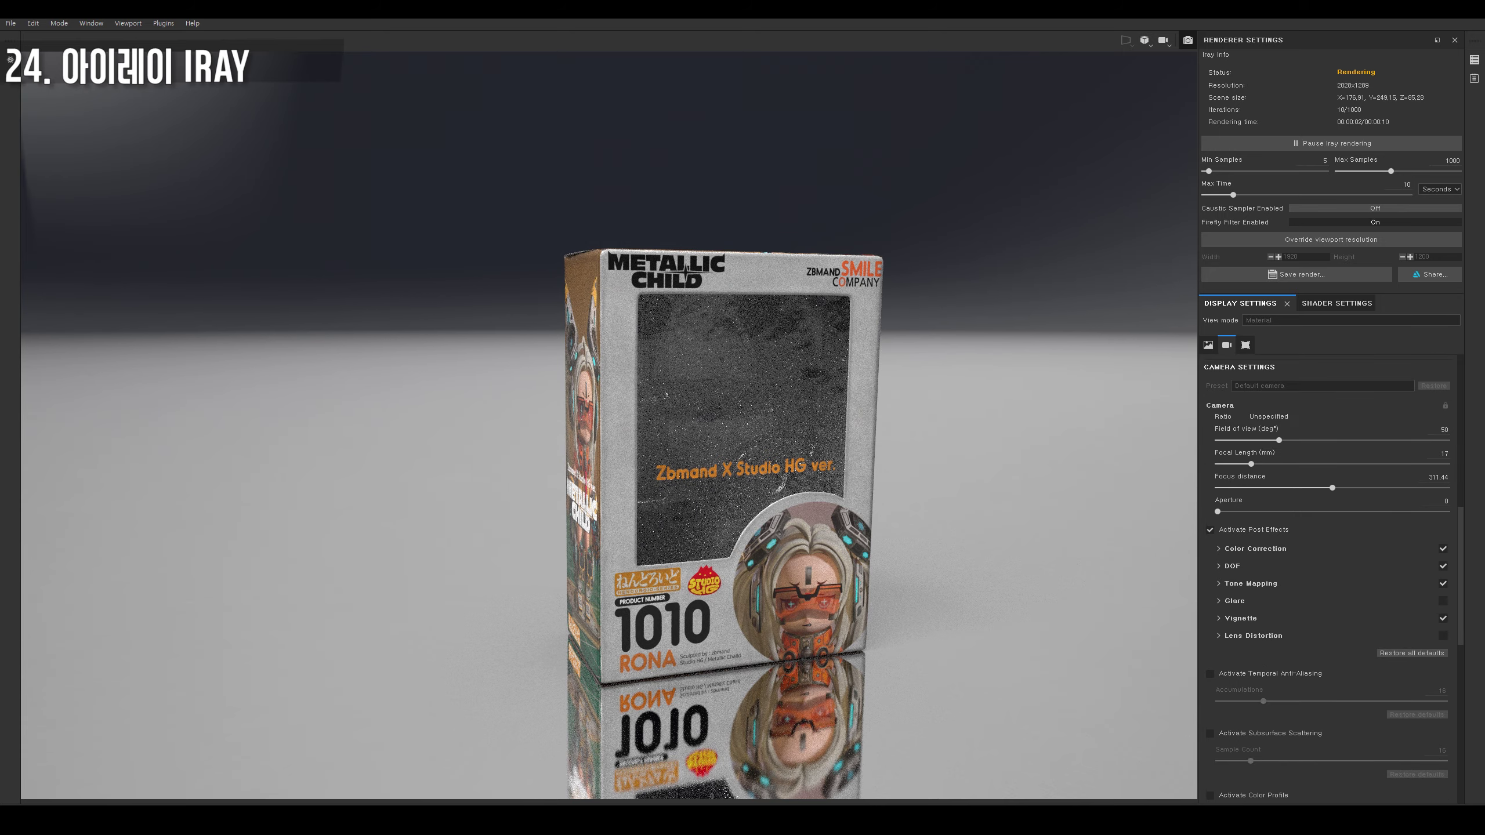
Frame the box with a 37° field of view and focal length 23.
{"action": "left_click_drag", "start_coordinate": [1278, 440], "coordinate": [1264, 440]}
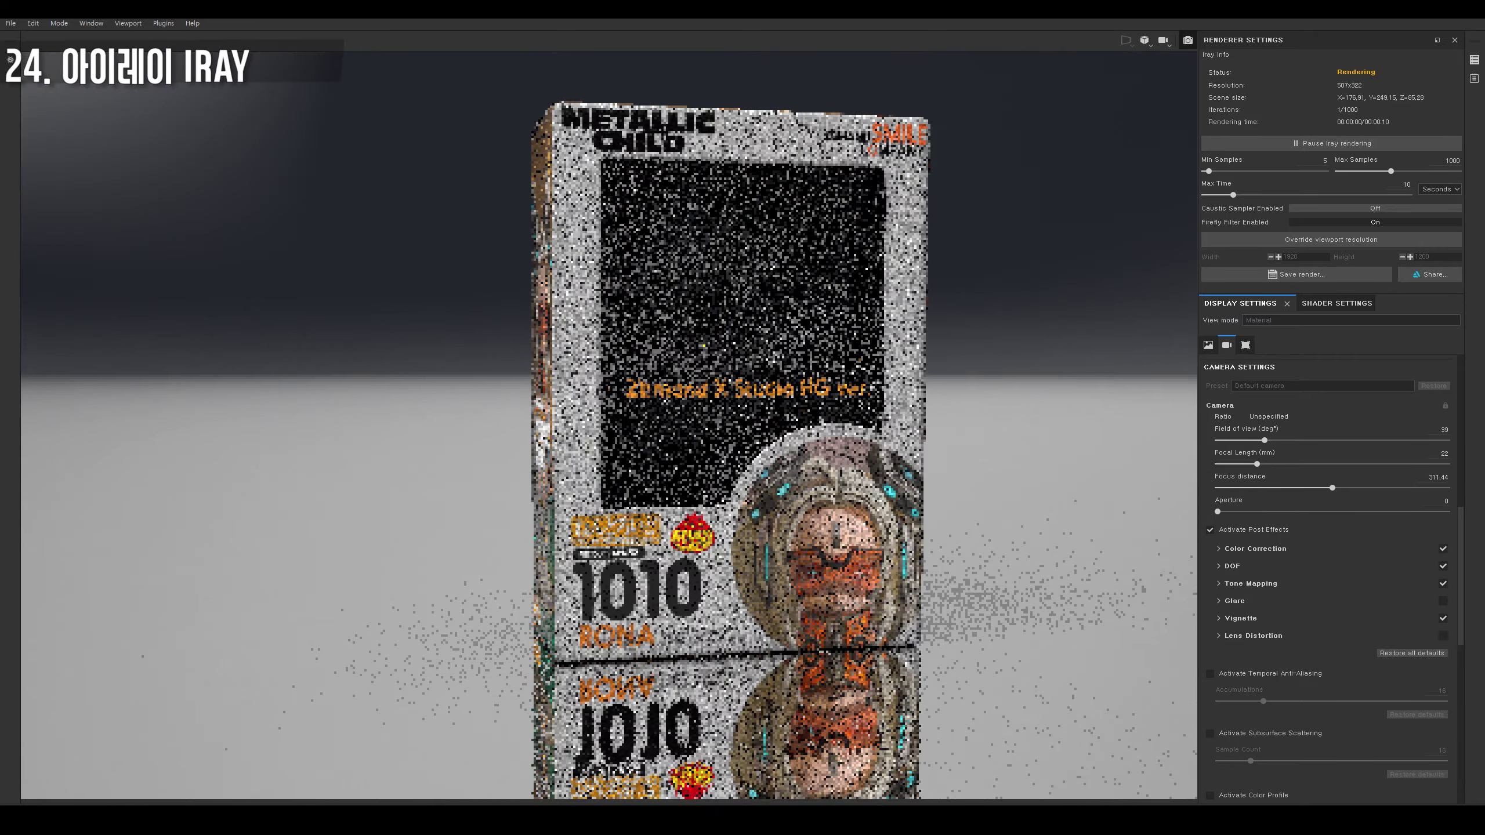
{"action": "left_click_drag", "start_coordinate": [608, 410], "coordinate": [702, 410], "text": "alt"}
{"action": "mouse_move", "coordinate": [1265, 440]}
{"action": "left_mouse_down"}
{"action": "mouse_move", "coordinate": [1279, 439]}
{"action": "mouse_move", "coordinate": [1246, 465]}
{"action": "mouse_move", "coordinate": [1289, 440]}
{"action": "left_mouse_up"}
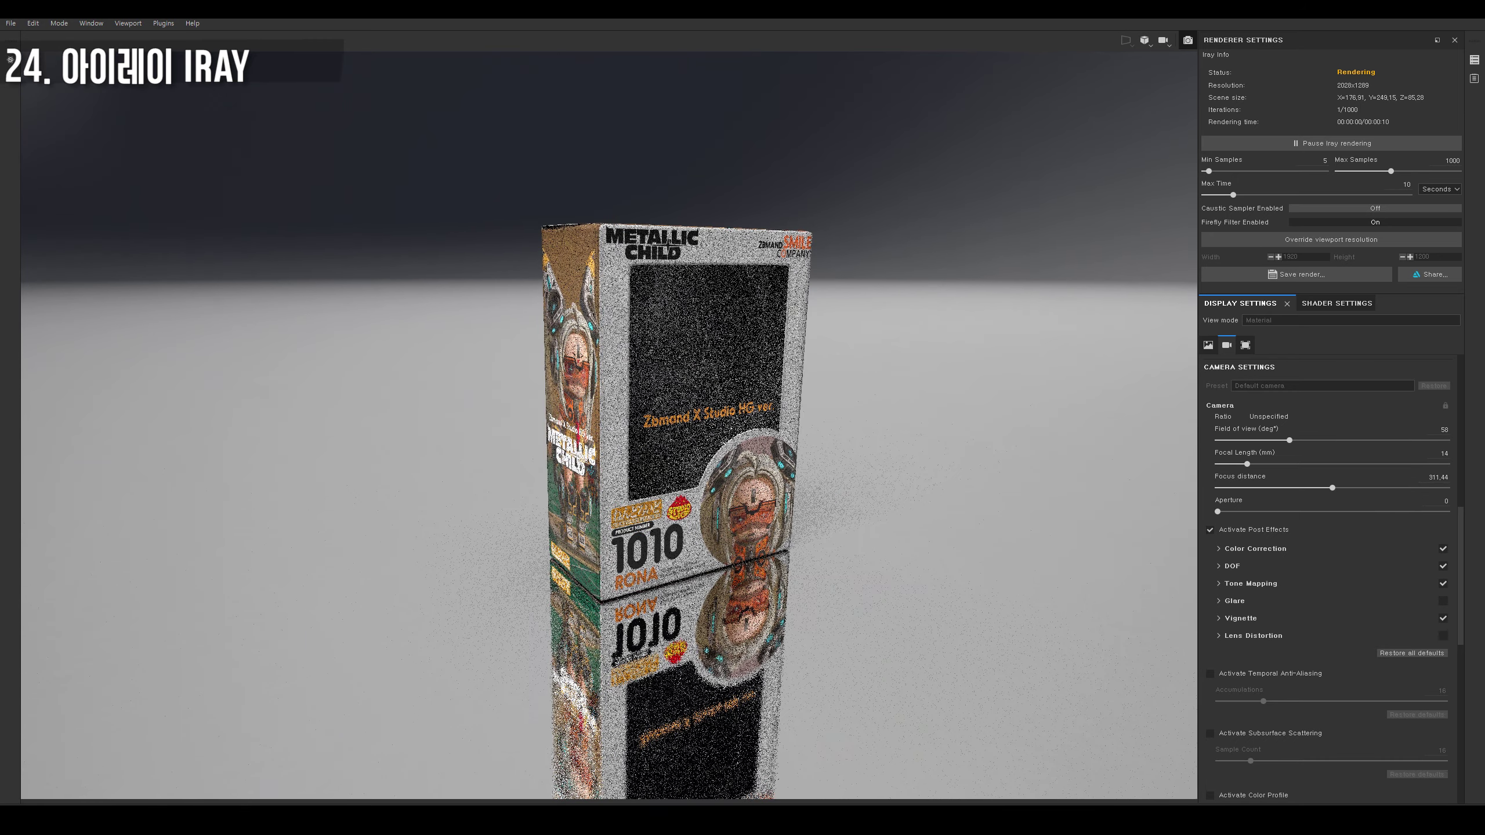
{"action": "scroll", "coordinate": [672, 233], "scroll_direction": "up", "scroll_amount": 5}
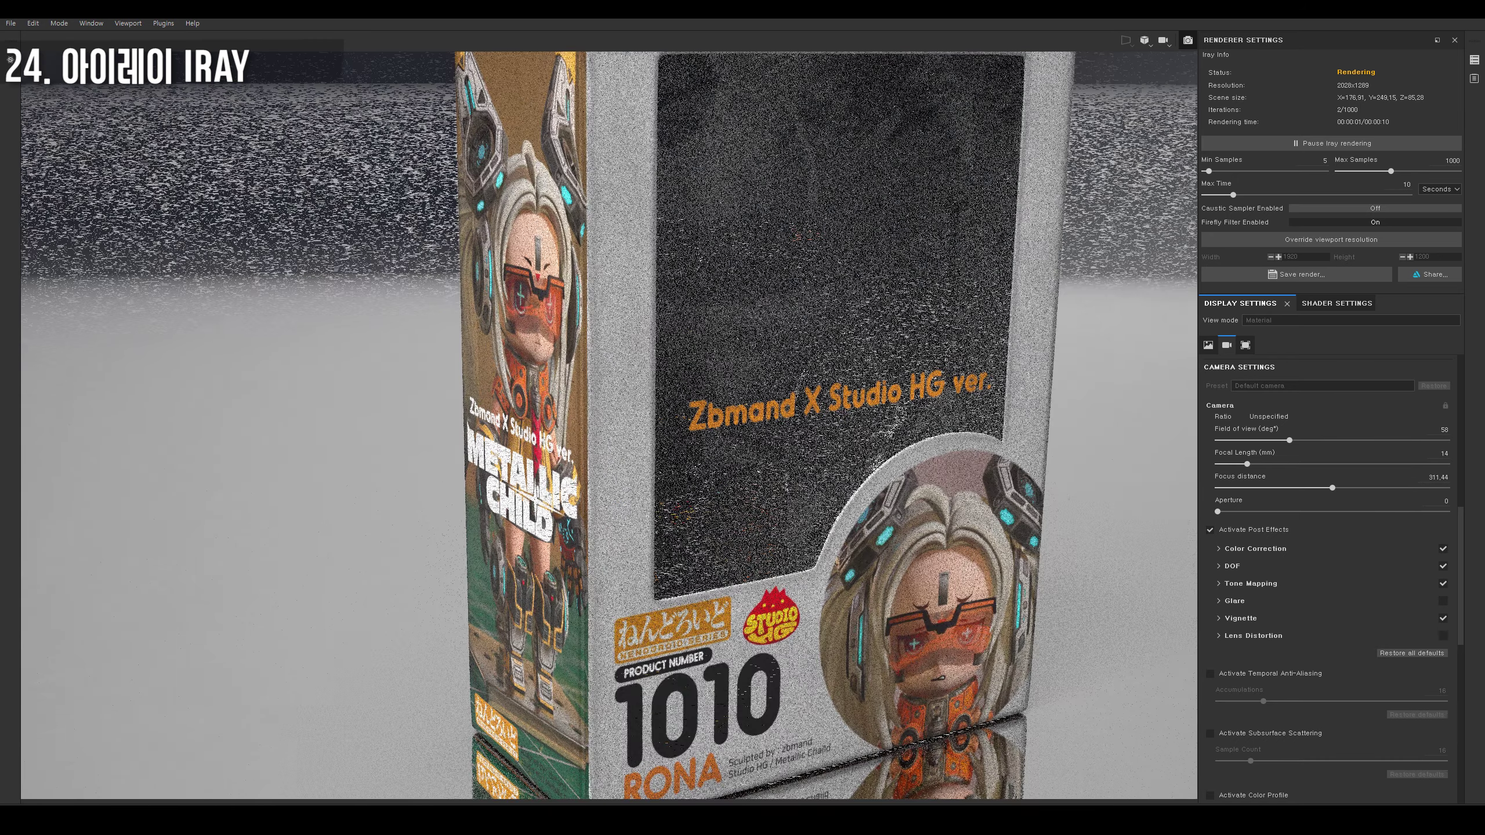
{"action": "left_click", "coordinate": [1433, 386]}
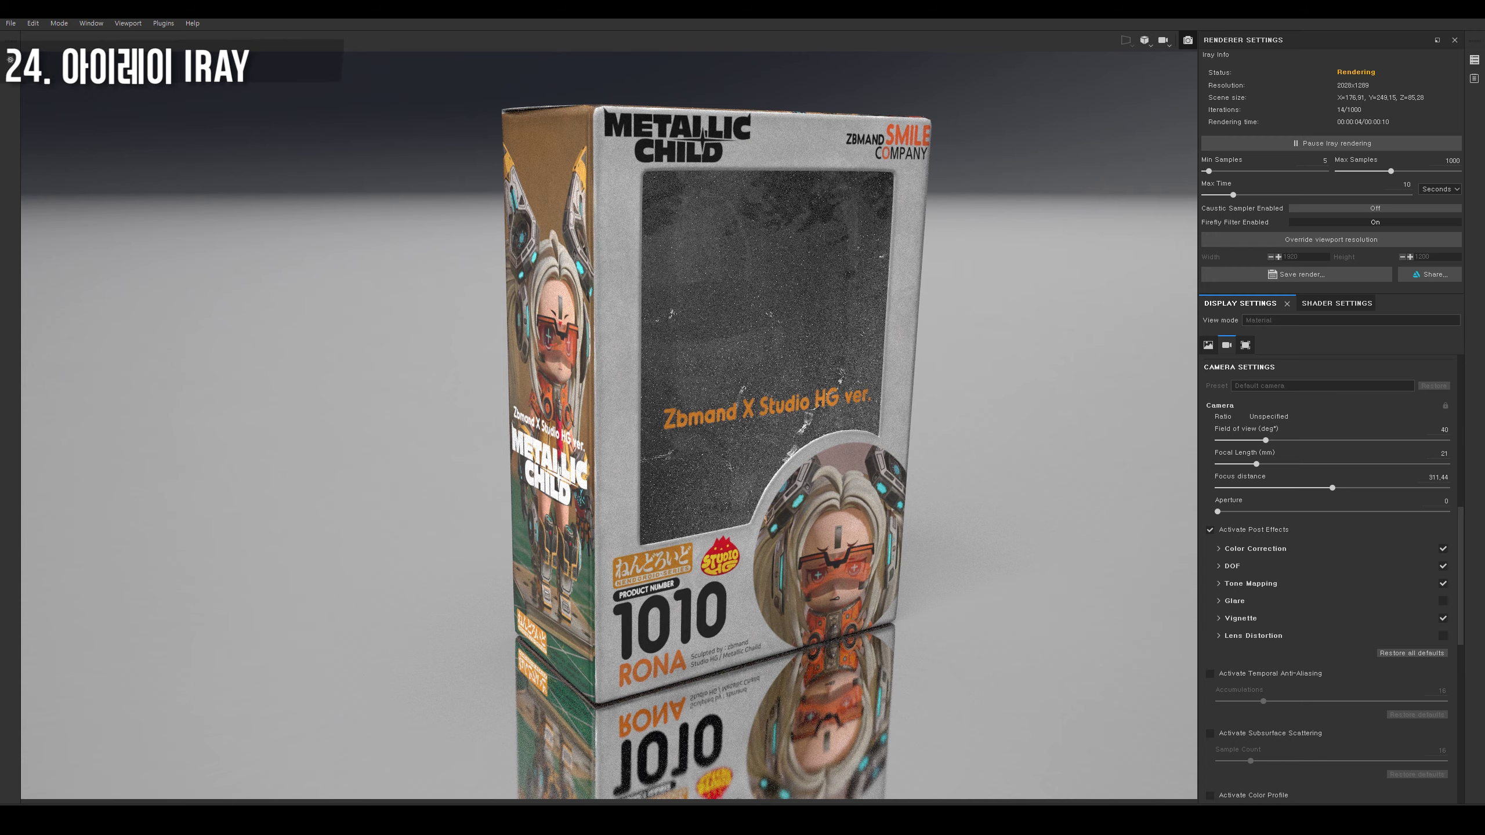
{"action": "left_click_drag", "start_coordinate": [1256, 464], "coordinate": [1258, 463]}
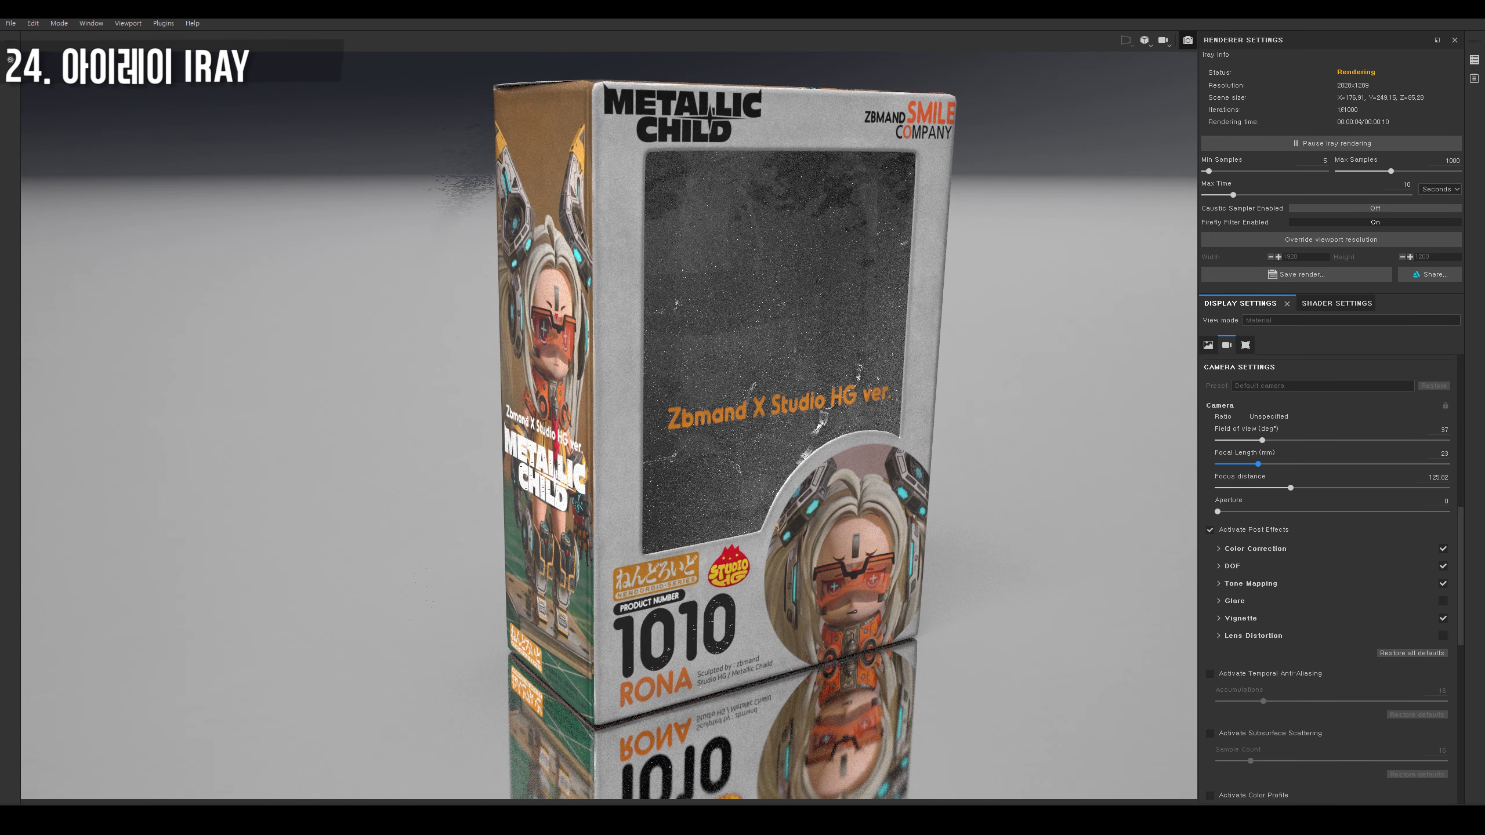
Enable Glare and raise contrast in the Color Correction settings.
{"action": "left_click", "coordinate": [1443, 601]}
{"action": "left_click", "coordinate": [1255, 549]}
{"action": "mouse_move", "coordinate": [1336, 595]}
{"action": "left_mouse_down"}
{"action": "mouse_move", "coordinate": [1376, 571]}
{"action": "mouse_move", "coordinate": [1228, 571]}
{"action": "mouse_move", "coordinate": [1334, 571]}
{"action": "mouse_move", "coordinate": [1334, 642]}
{"action": "left_mouse_up"}
Brighten the render to 1.04 and adjust the Glare settings.
{"action": "left_click", "coordinate": [1336, 642]}
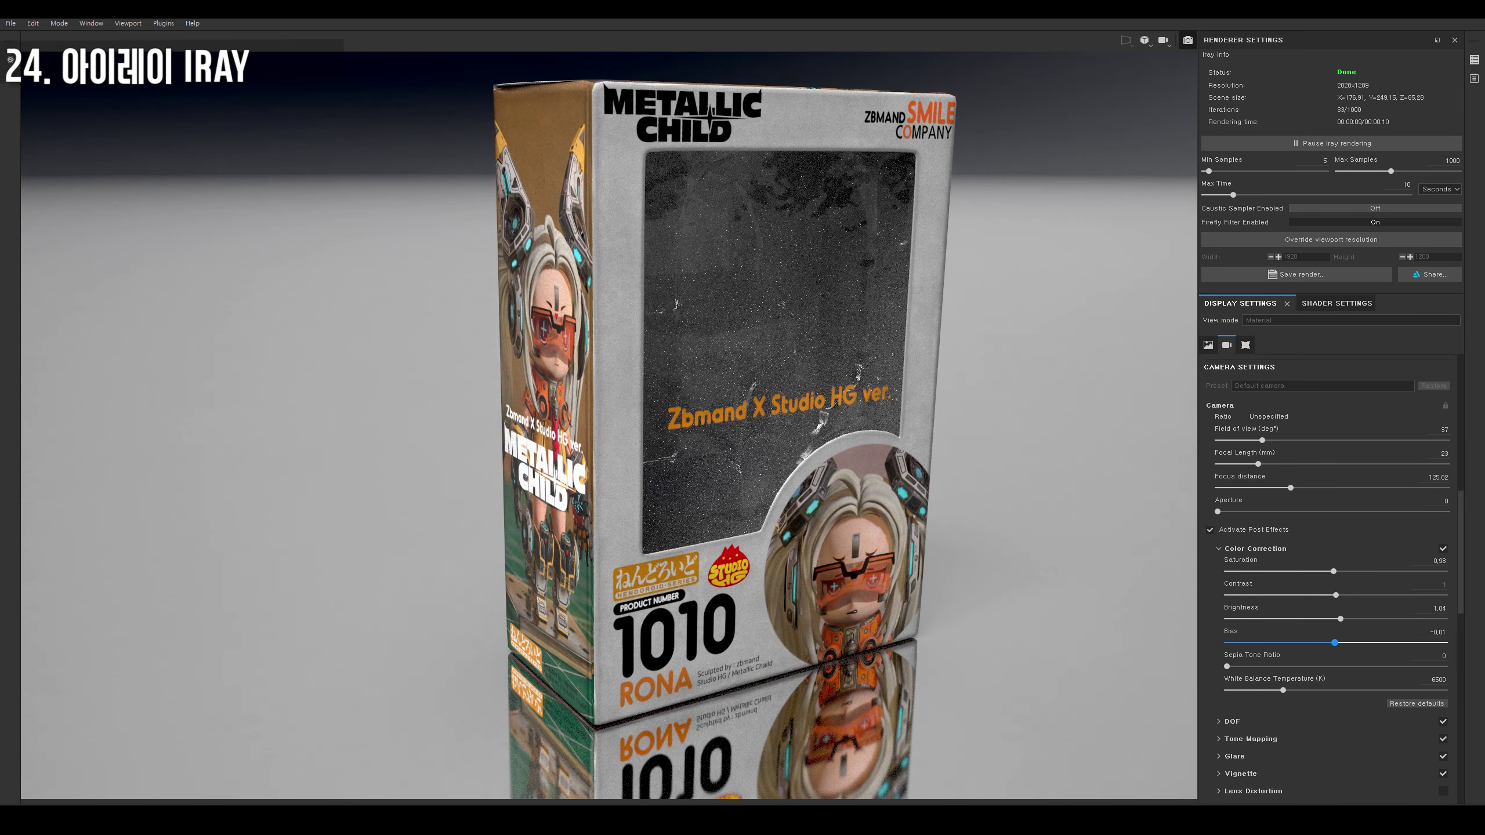
{"action": "left_click", "coordinate": [1234, 756]}
{"action": "scroll", "coordinate": [1328, 585], "scroll_direction": "down", "scroll_amount": 4}
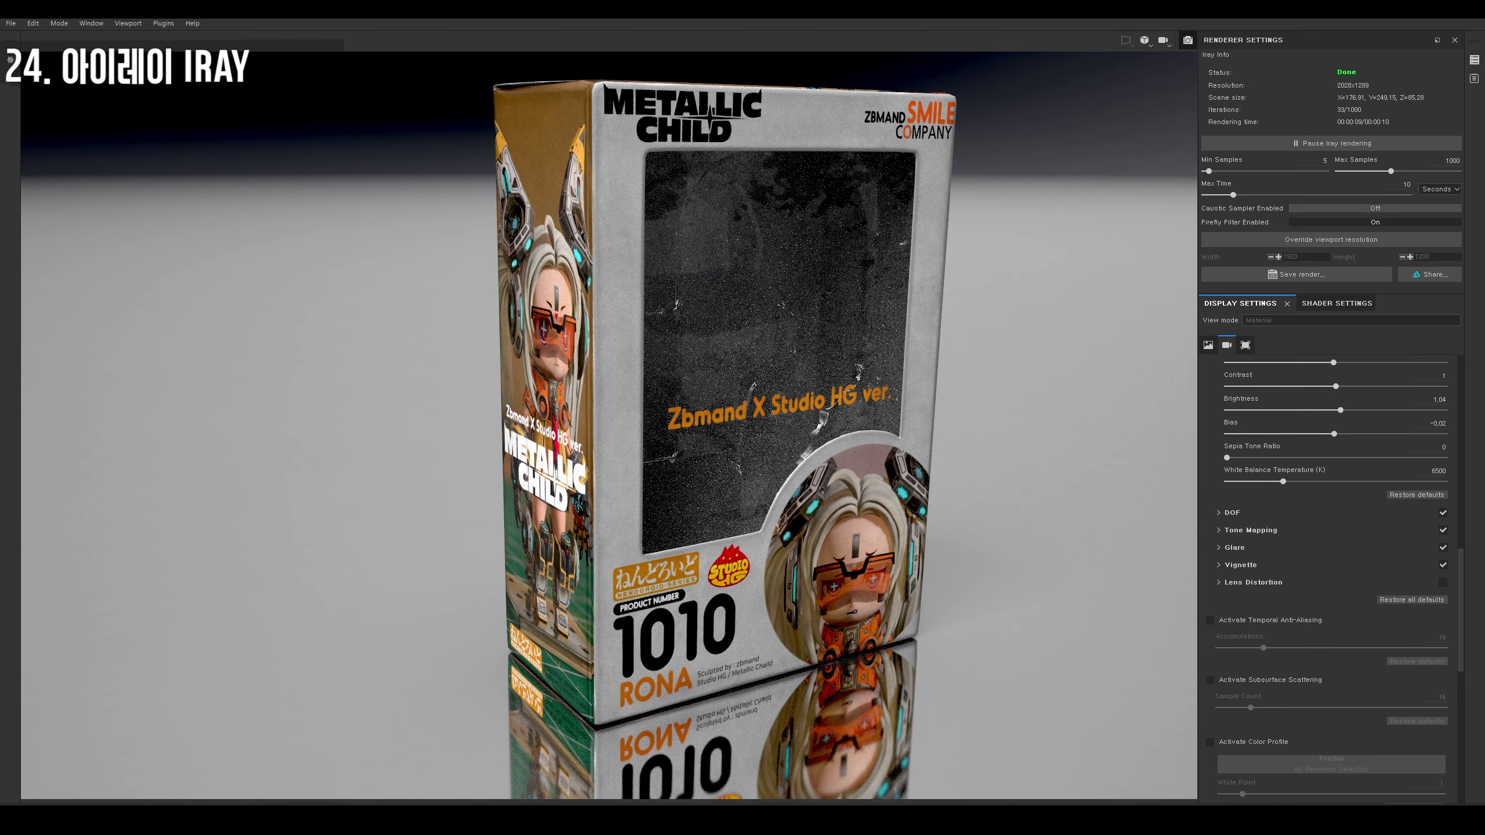
{"action": "mouse_move", "coordinate": [1380, 569]}
{"action": "left_mouse_down"}
{"action": "mouse_move", "coordinate": [1350, 569]}
{"action": "mouse_move", "coordinate": [1352, 594]}
{"action": "mouse_move", "coordinate": [1302, 617]}
{"action": "left_mouse_up"}
{"action": "scroll", "coordinate": [1327, 585], "scroll_direction": "down", "scroll_amount": 3}
{"action": "left_click", "coordinate": [1443, 545]}
{"action": "scroll", "coordinate": [1328, 585], "scroll_direction": "down", "scroll_amount": 3}
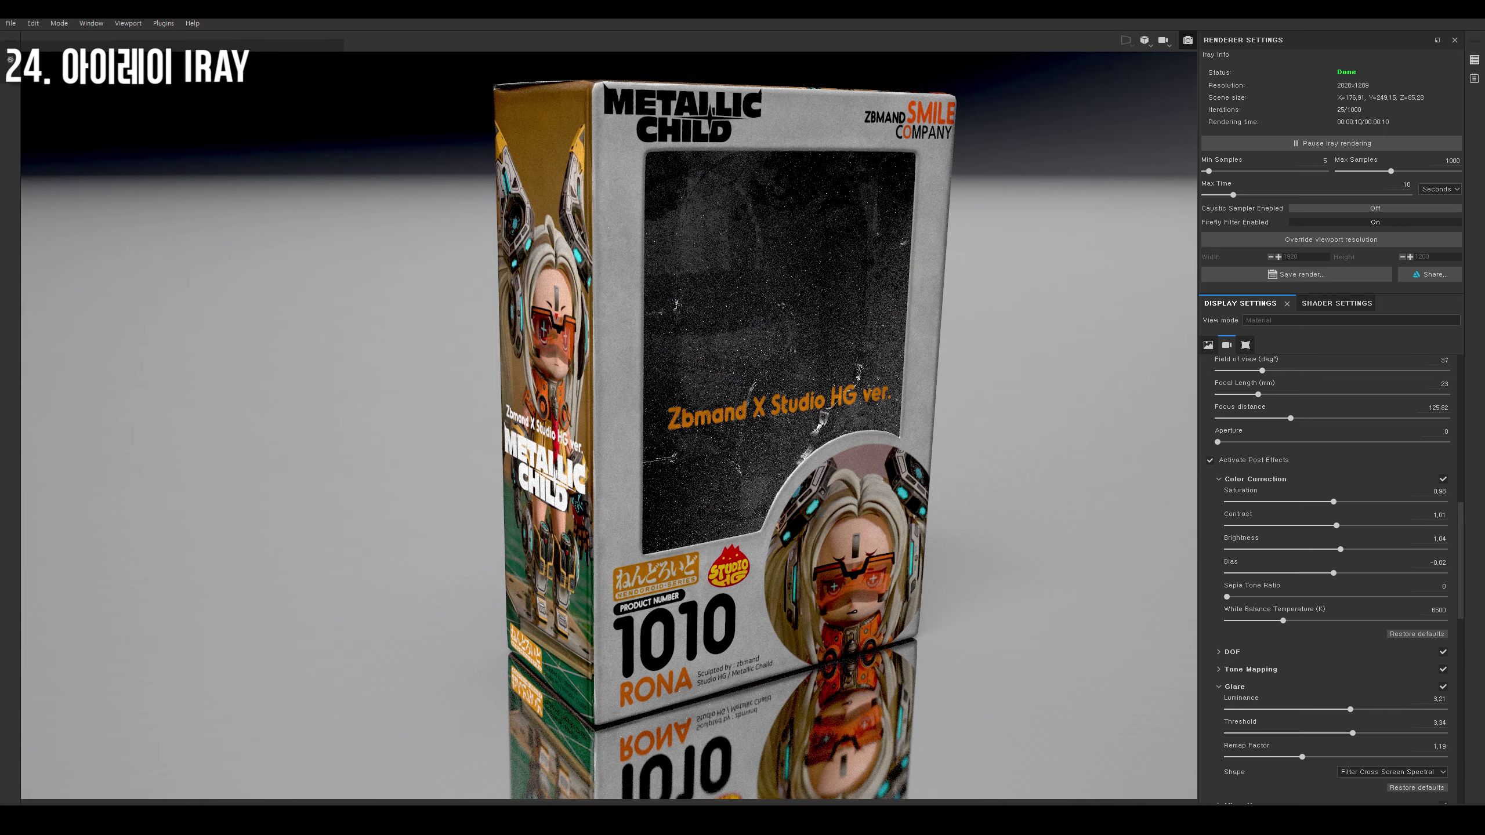
Scroll and orbit the Iray viewport to inspect the box's side and floor.
{"action": "scroll", "coordinate": [608, 409], "scroll_direction": "up", "scroll_amount": 3}
{"action": "scroll", "coordinate": [609, 409], "scroll_direction": "up", "scroll_amount": 2}
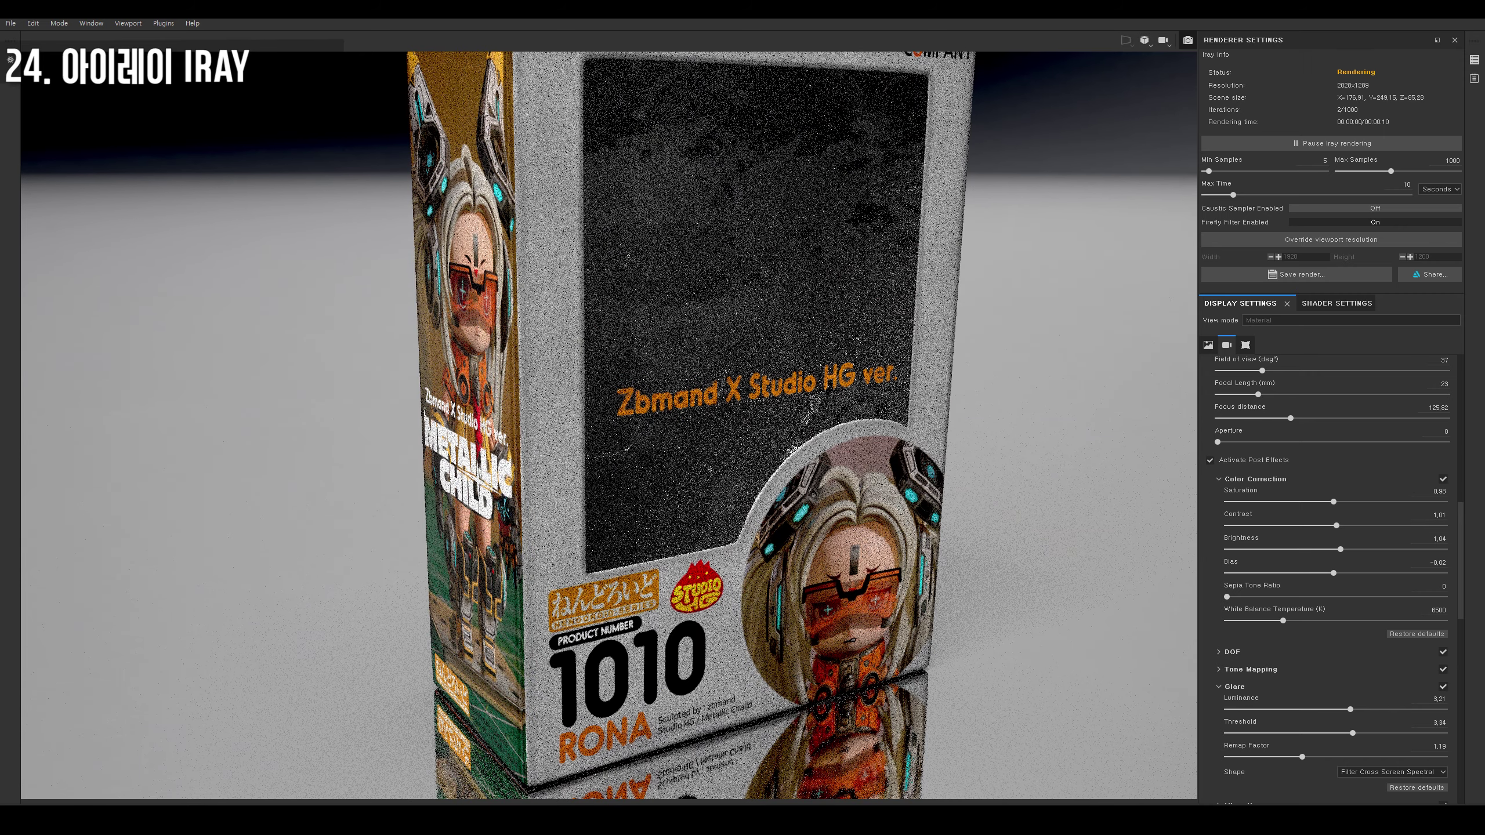
{"action": "scroll", "coordinate": [608, 410], "scroll_direction": "up", "scroll_amount": 2}
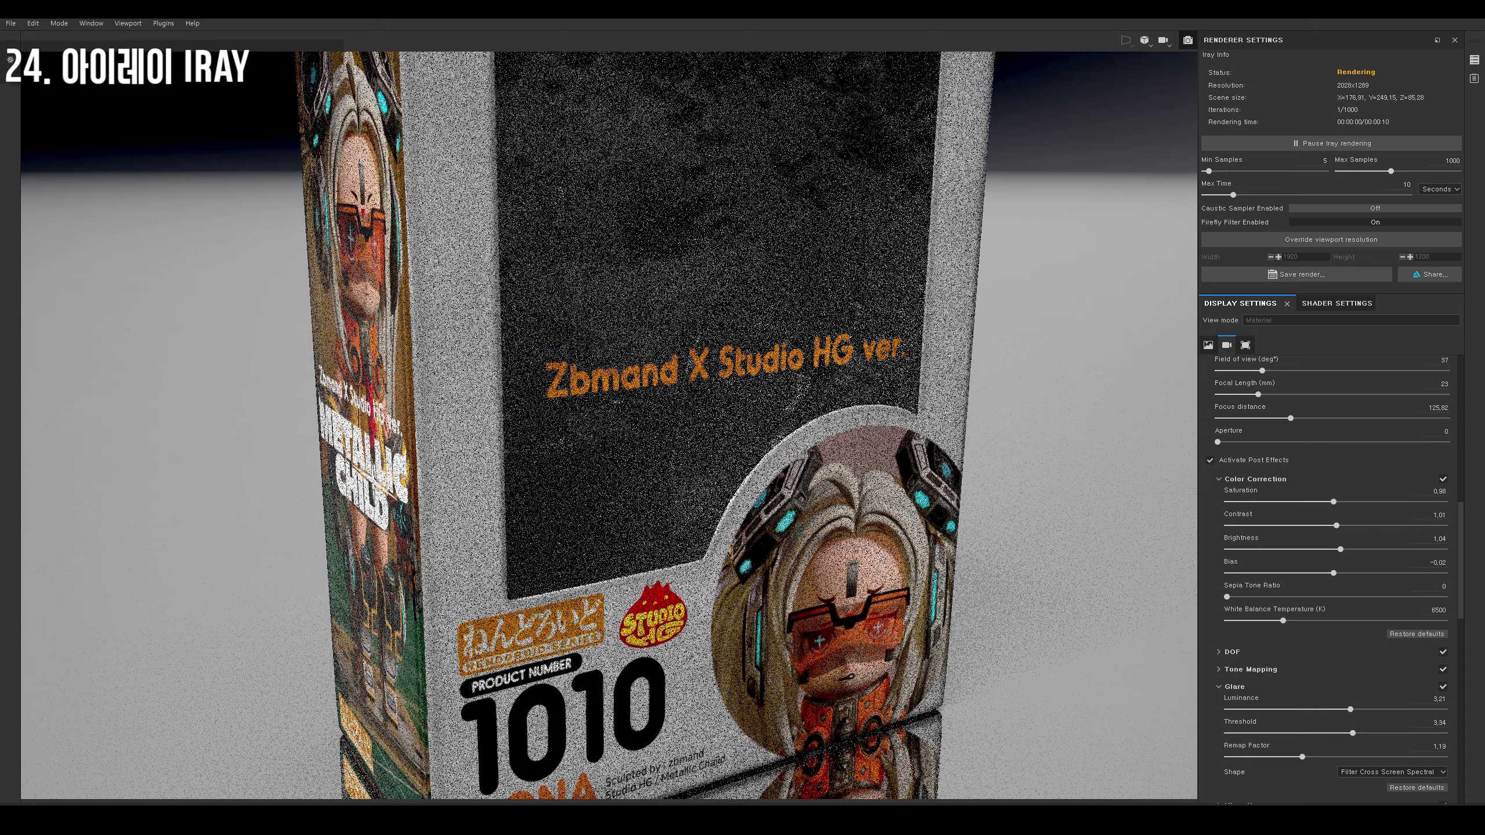
{"action": "scroll", "coordinate": [608, 409], "scroll_direction": "up", "scroll_amount": 2}
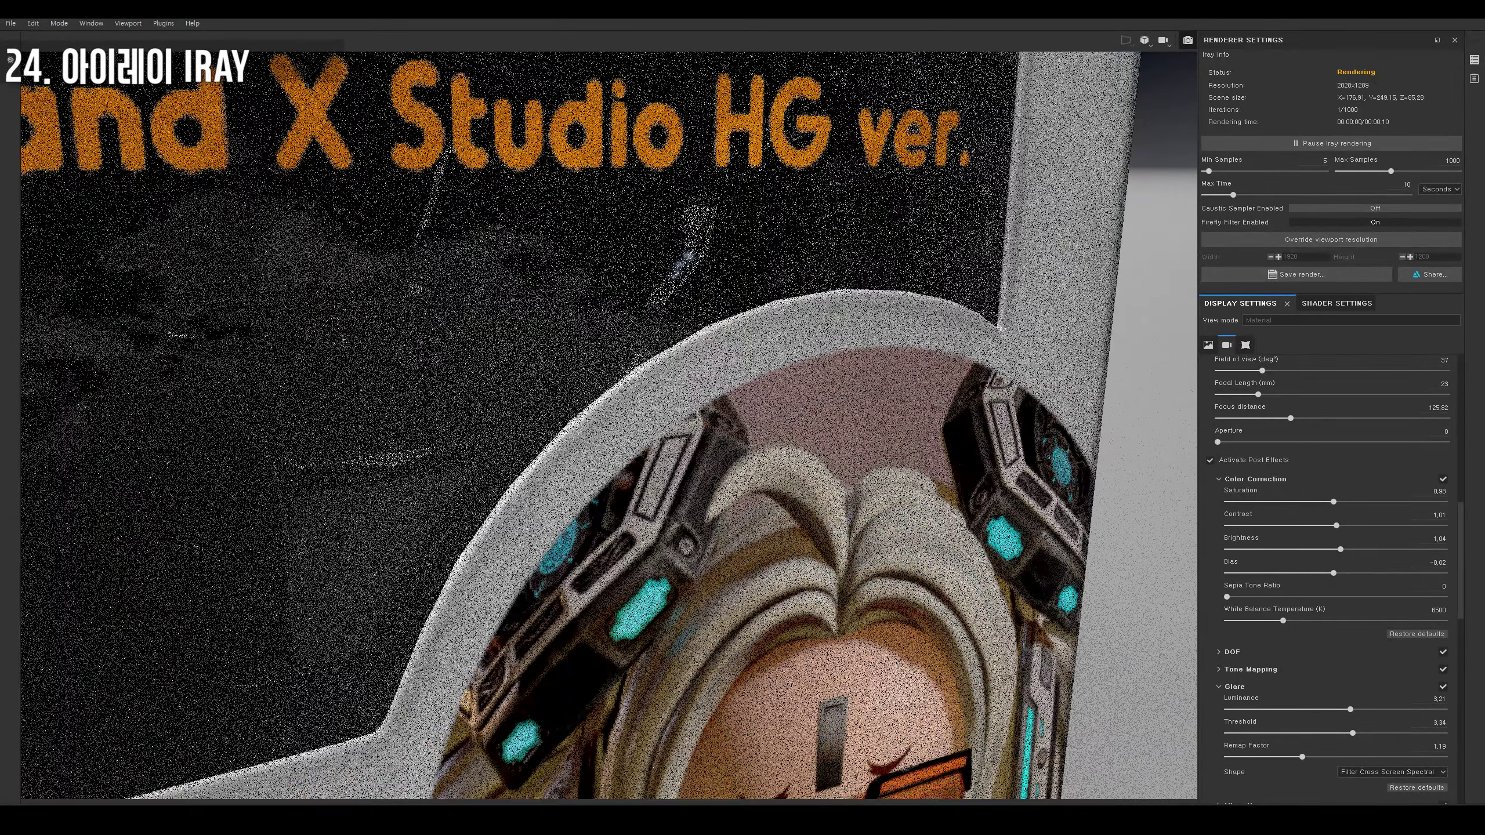
{"action": "left_click_drag", "start_coordinate": [608, 410], "coordinate": [526, 409], "text": "alt"}
{"action": "scroll", "coordinate": [608, 409], "scroll_direction": "up", "scroll_amount": 2}
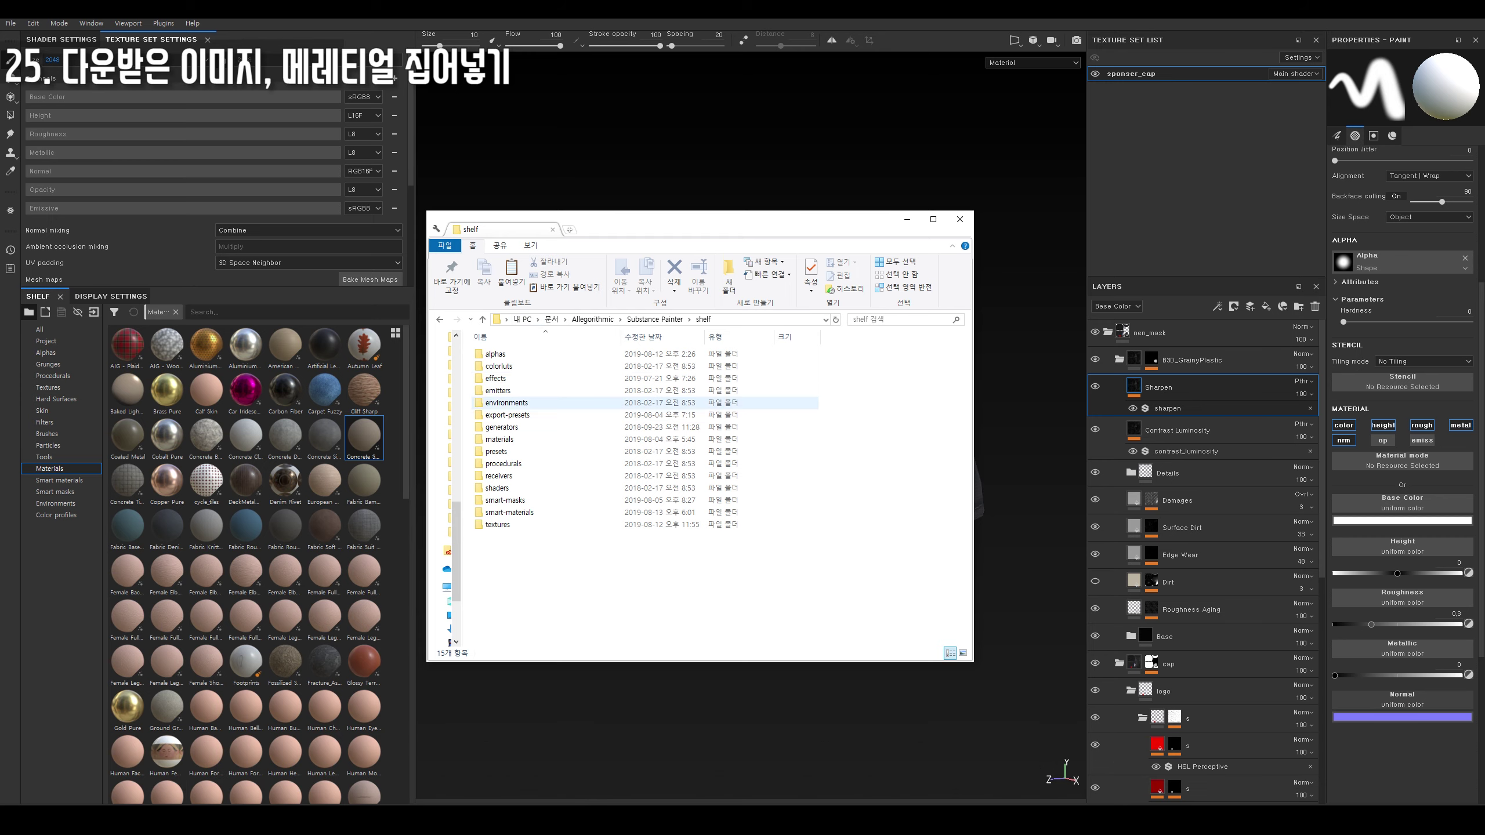
Browse the shelf's smart-materials folder of .spsm files, then return to Substance Painter.
{"action": "double_click", "coordinate": [506, 500]}
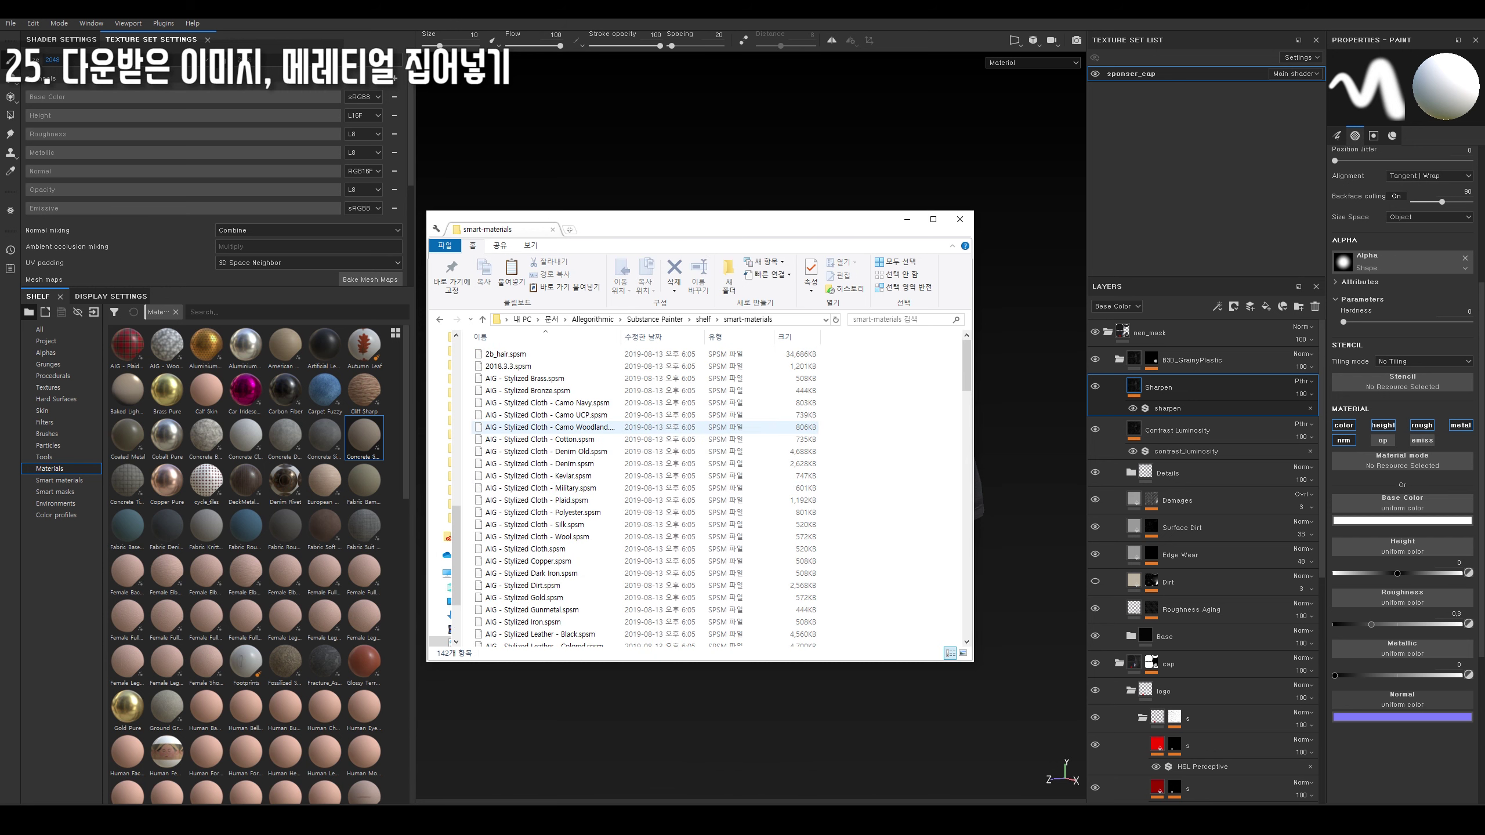
{"action": "scroll", "coordinate": [584, 427], "scroll_direction": "down", "scroll_amount": 2}
{"action": "scroll", "coordinate": [585, 427], "scroll_direction": "up", "scroll_amount": 2}
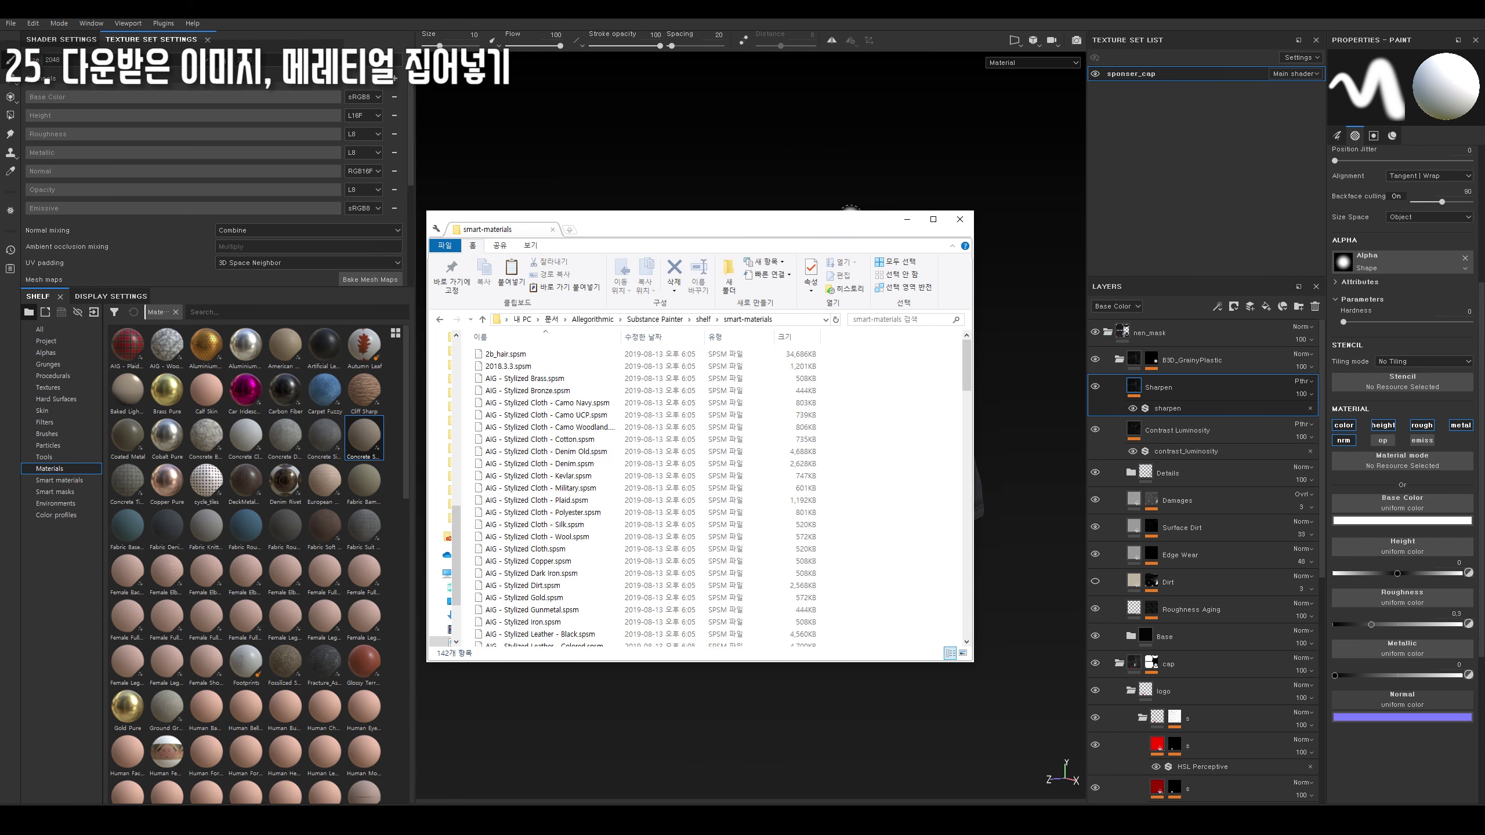
{"action": "left_click", "coordinate": [850, 208]}
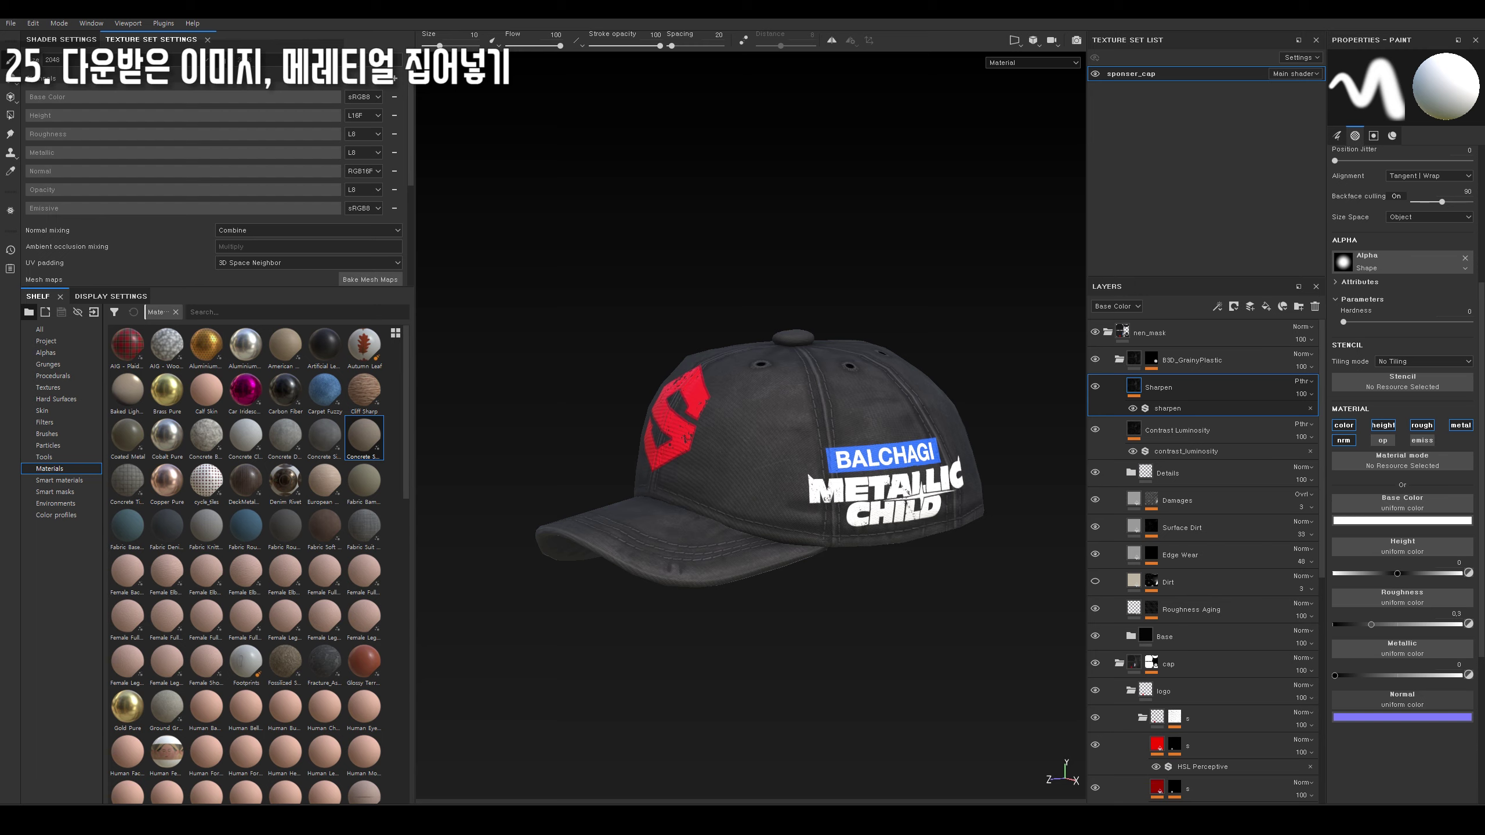
Import avlogo.jpg with usage set to alpha, stored in the cap_only_02 project.
{"action": "mouse_move", "coordinate": [348, 82]}
{"action": "left_mouse_down"}
{"action": "mouse_move", "coordinate": [665, 353]}
{"action": "mouse_move", "coordinate": [310, 517]}
{"action": "mouse_move", "coordinate": [280, 497]}
{"action": "mouse_move", "coordinate": [280, 516]}
{"action": "left_mouse_up"}
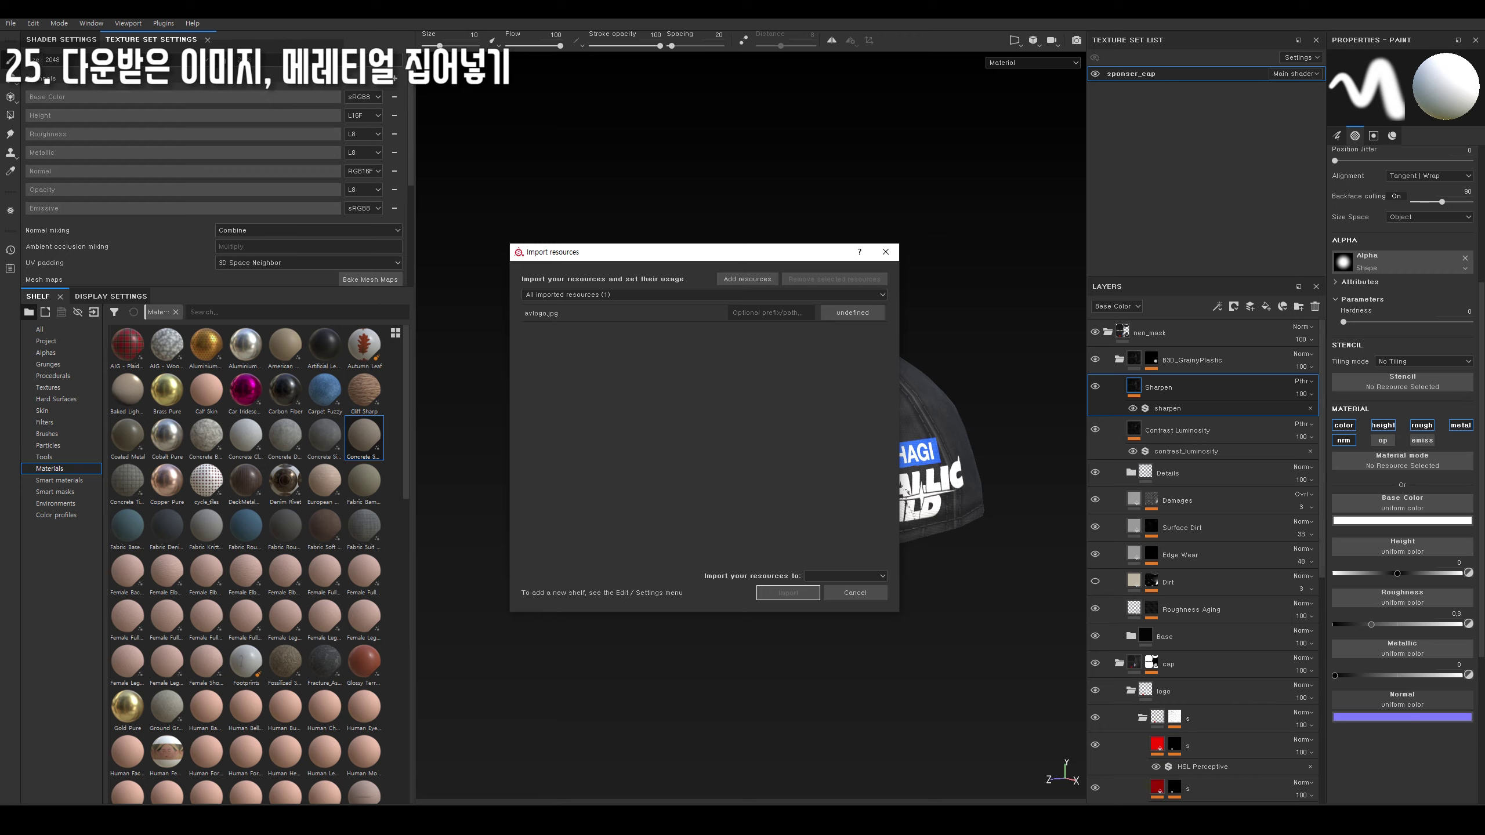
{"action": "left_click", "coordinate": [852, 312]}
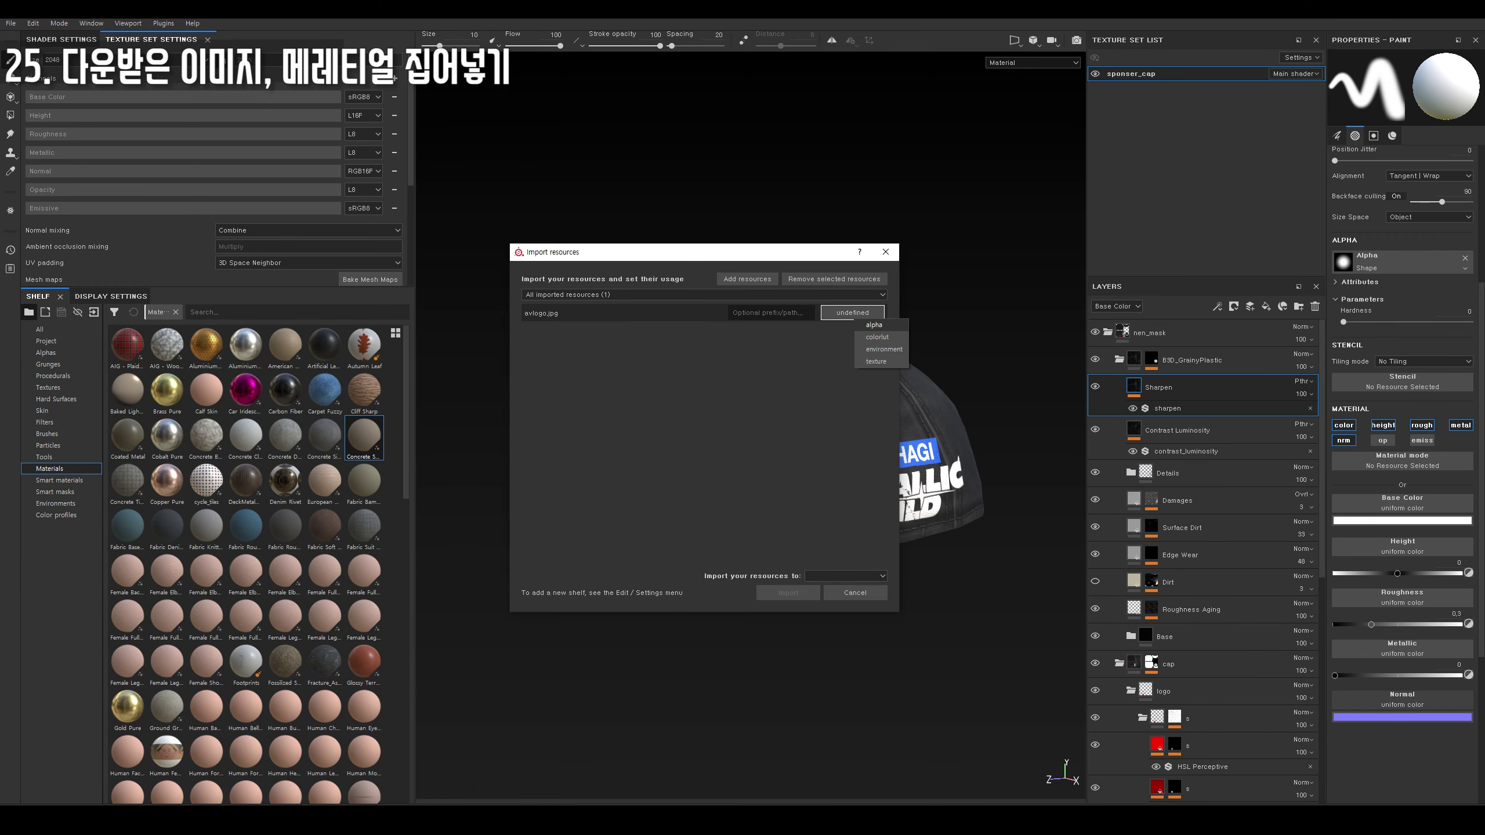
{"action": "left_click", "coordinate": [875, 325]}
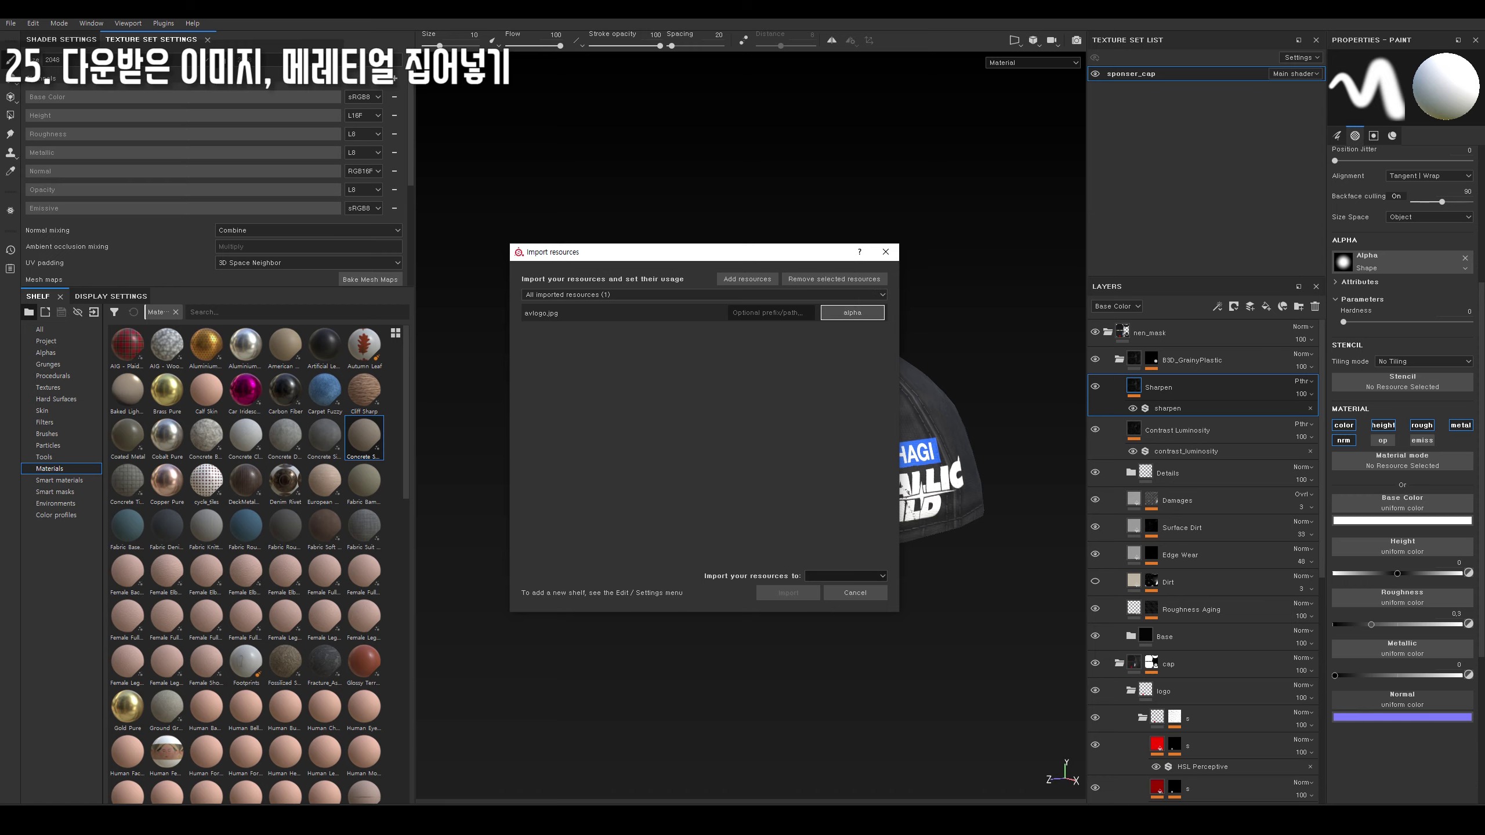
{"action": "left_click", "coordinate": [845, 576]}
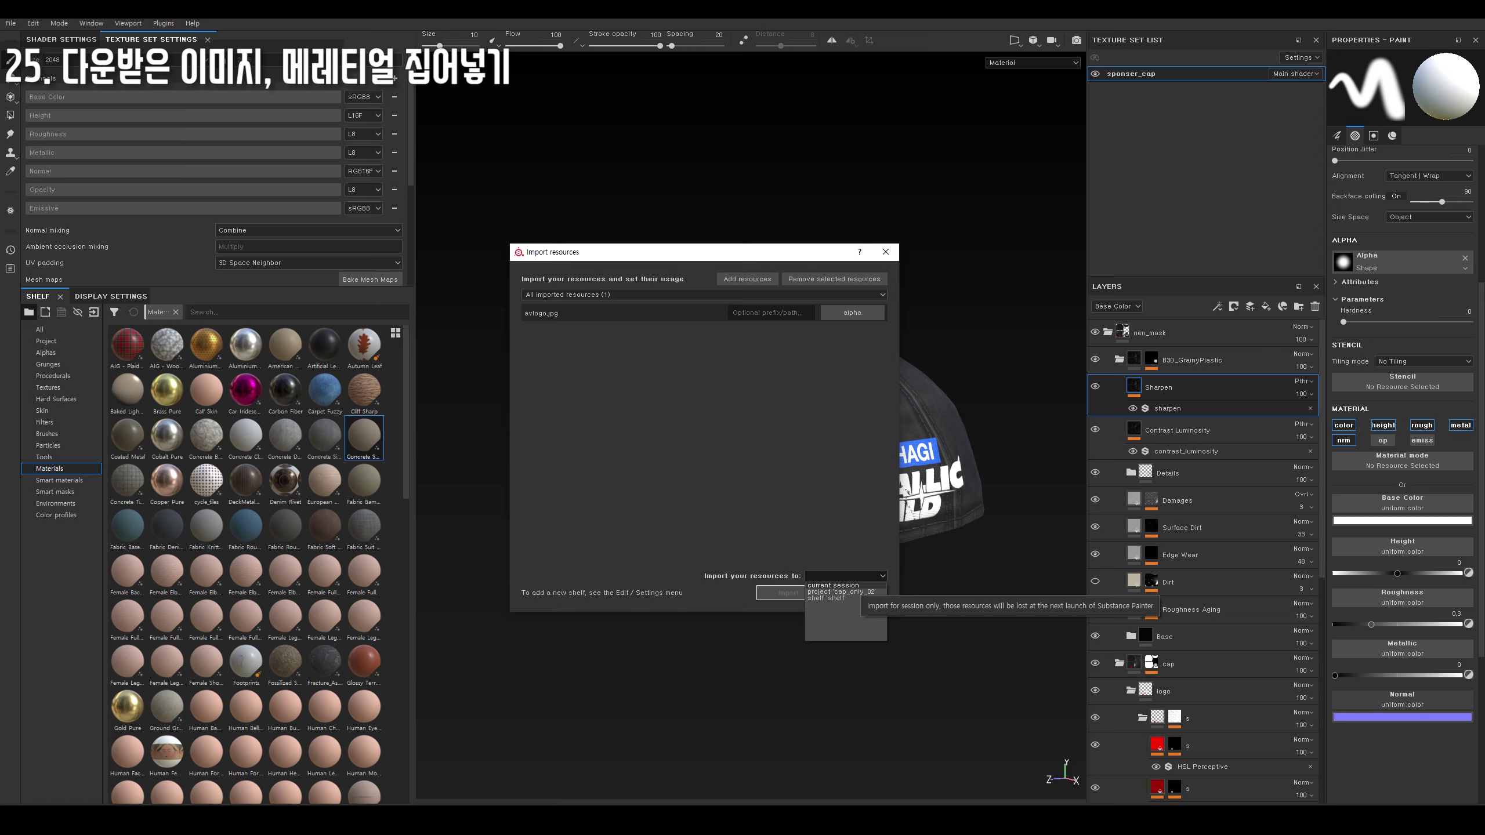
{"action": "left_click", "coordinate": [842, 591]}
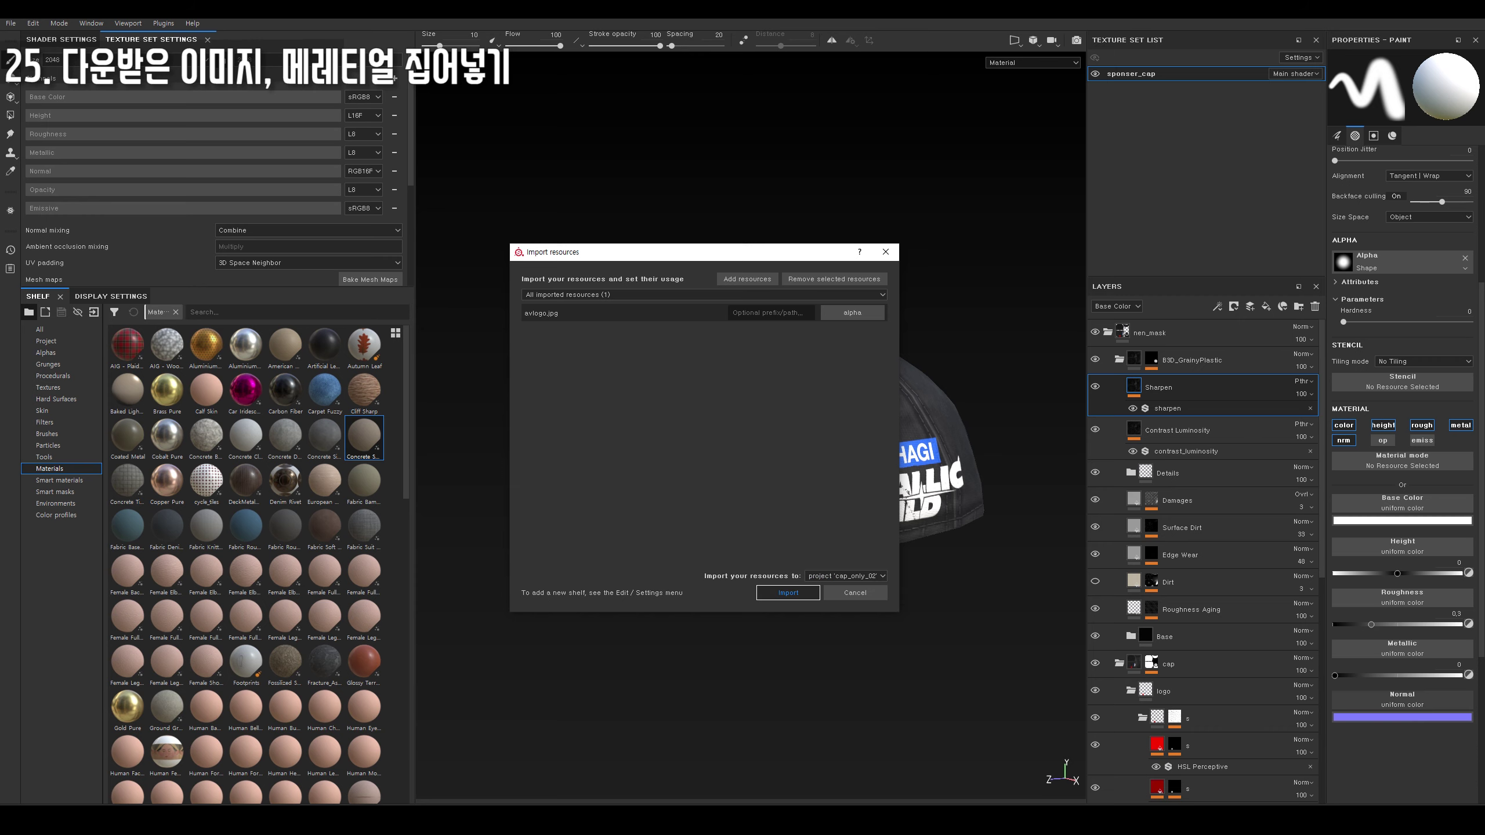
{"action": "left_click", "coordinate": [789, 593]}
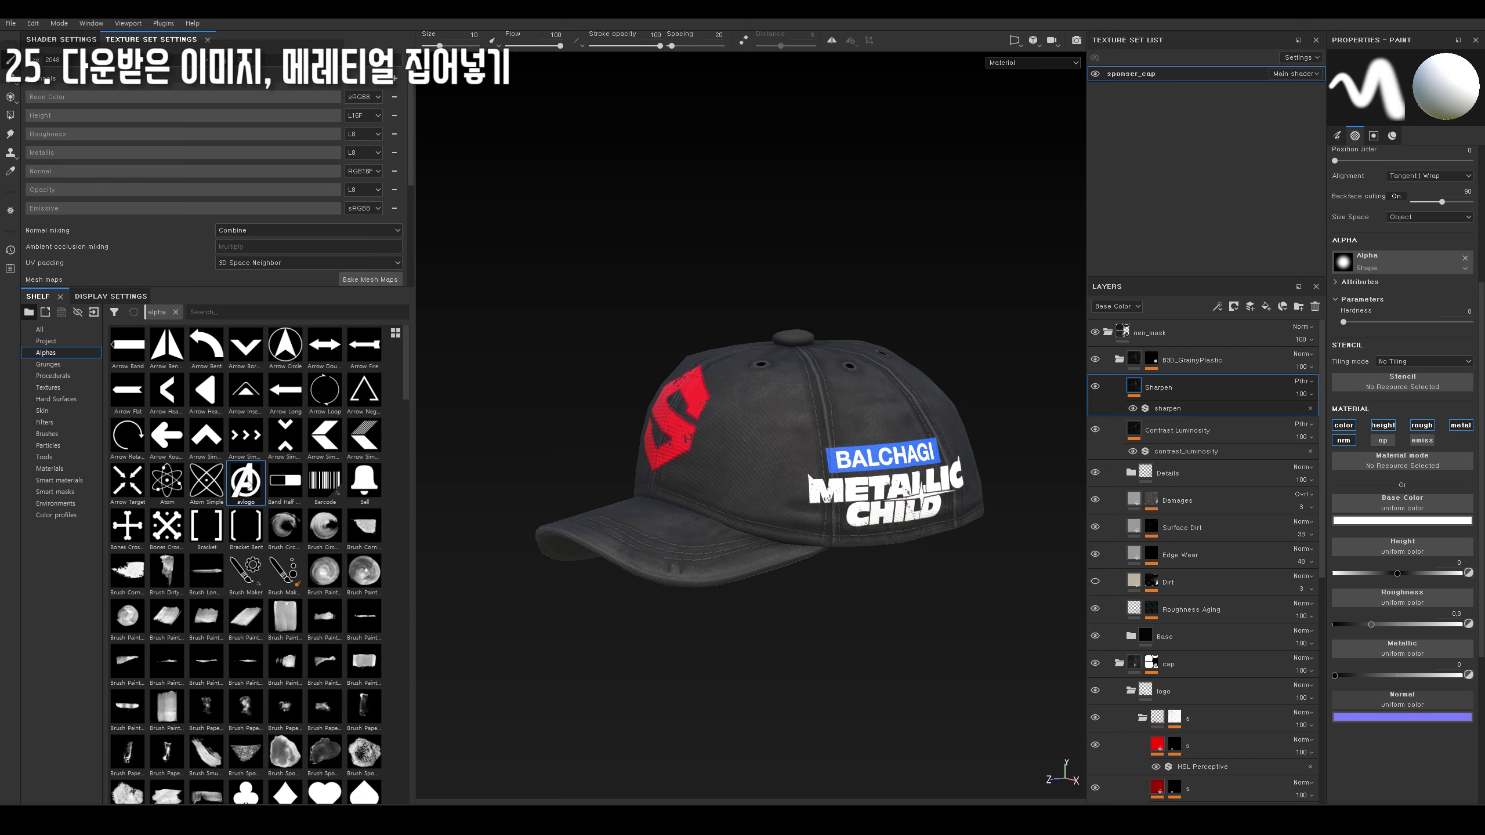
Import SnowyGround.sbsar with usage basematerial into the cap_only_02 project.
{"action": "left_click_drag", "start_coordinate": [711, 336], "coordinate": [688, 404]}
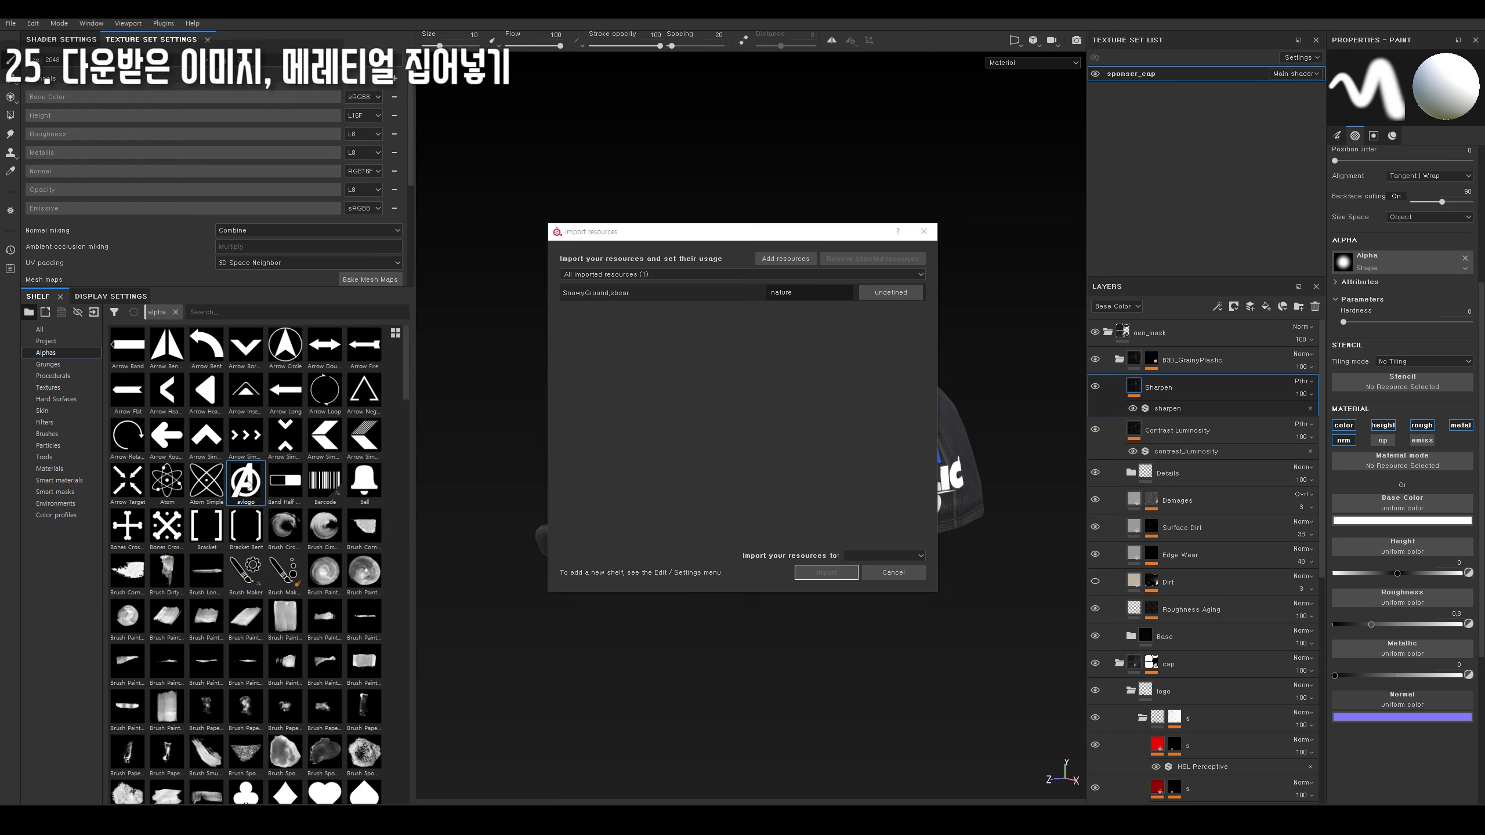
{"action": "left_click", "coordinate": [891, 292]}
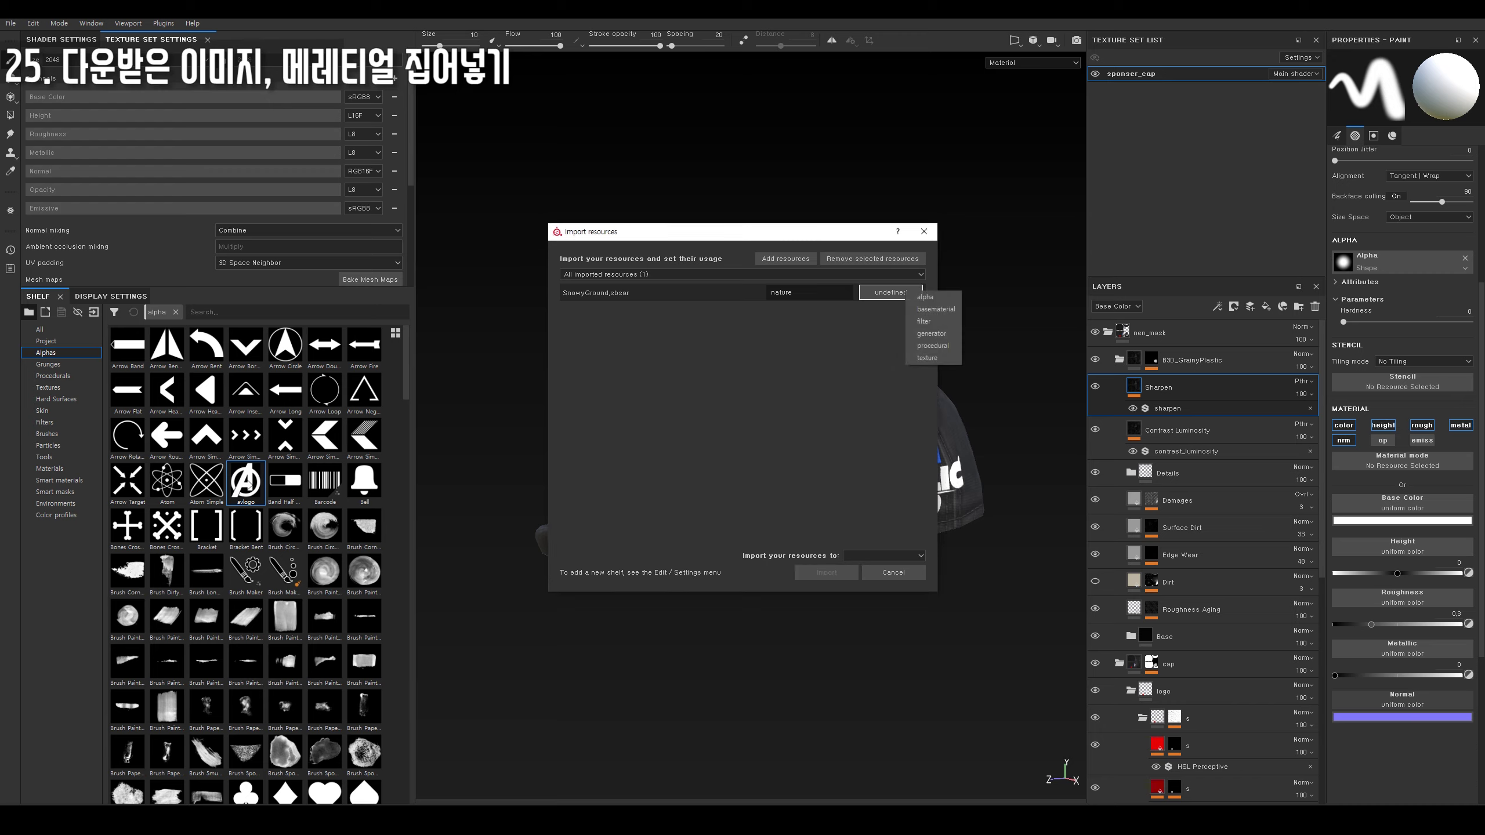
{"action": "left_click", "coordinate": [936, 309]}
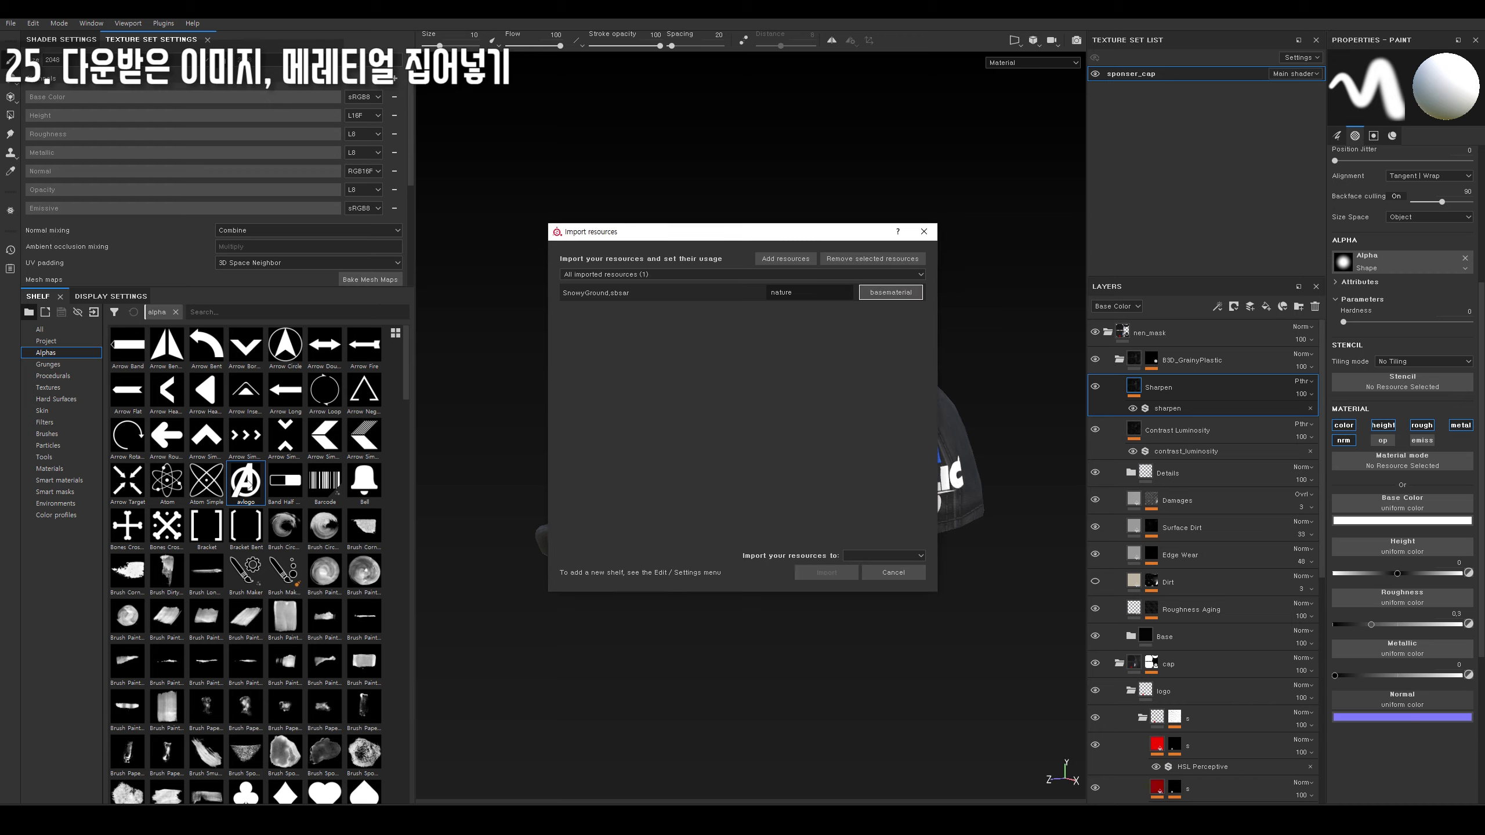
{"action": "left_click", "coordinate": [885, 555]}
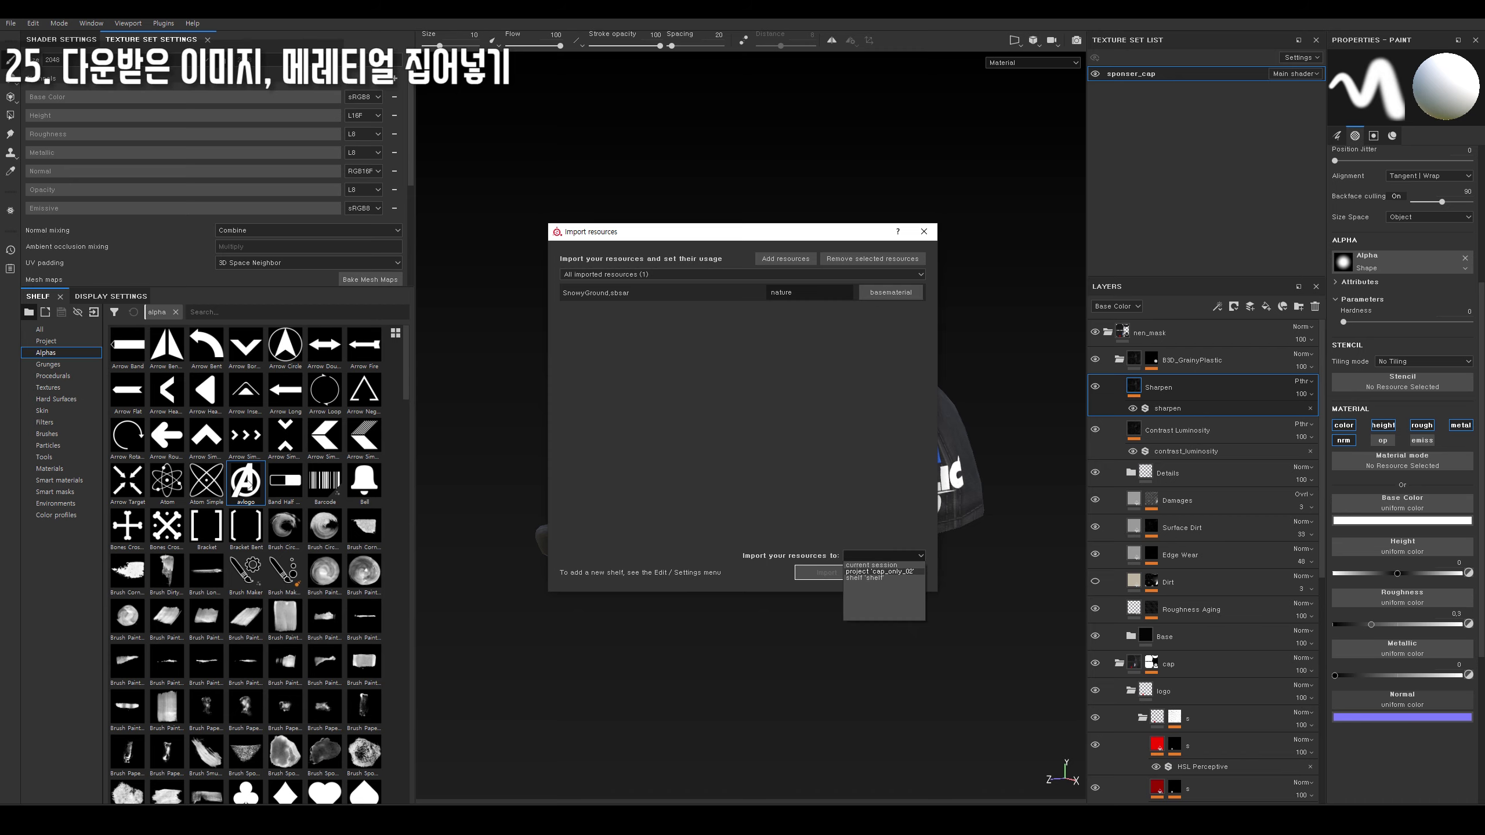
{"action": "left_click", "coordinate": [880, 571]}
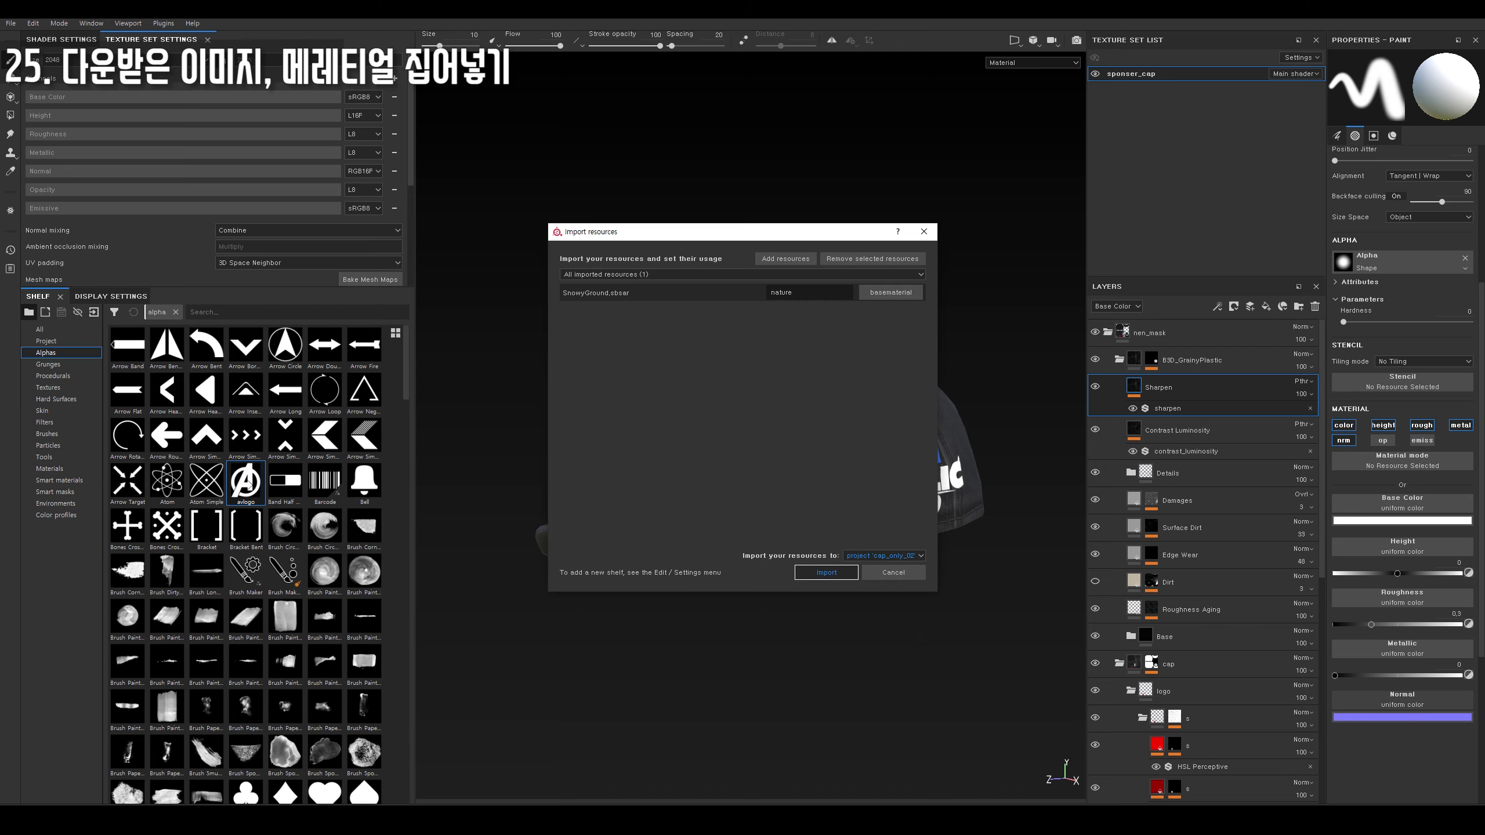
{"action": "left_click", "coordinate": [825, 572]}
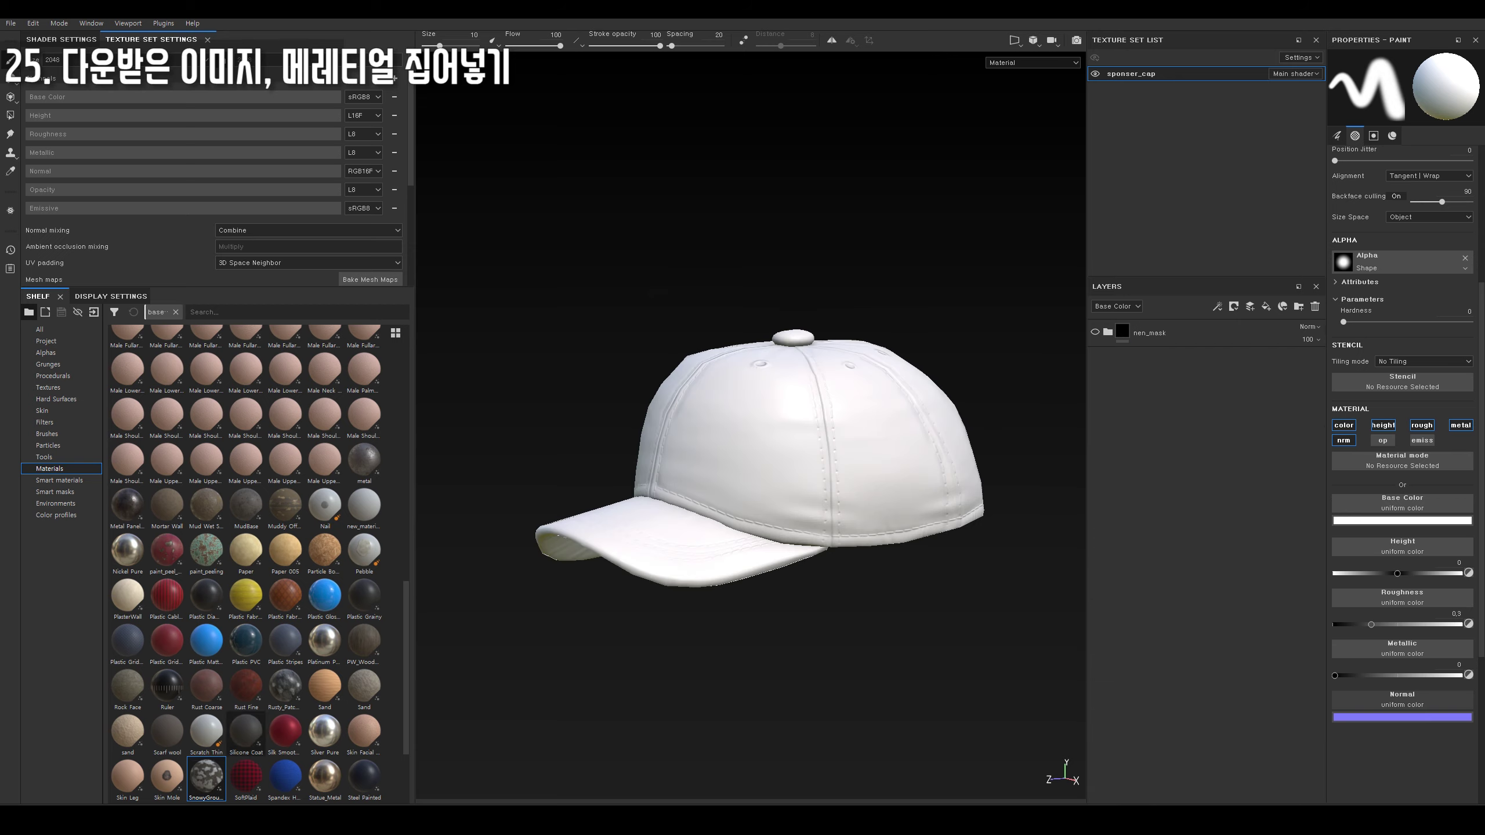
Drop SnowyGround onto the cap as a fill layer, then undo and redo it.
{"action": "left_click_drag", "start_coordinate": [206, 778], "coordinate": [1169, 333]}
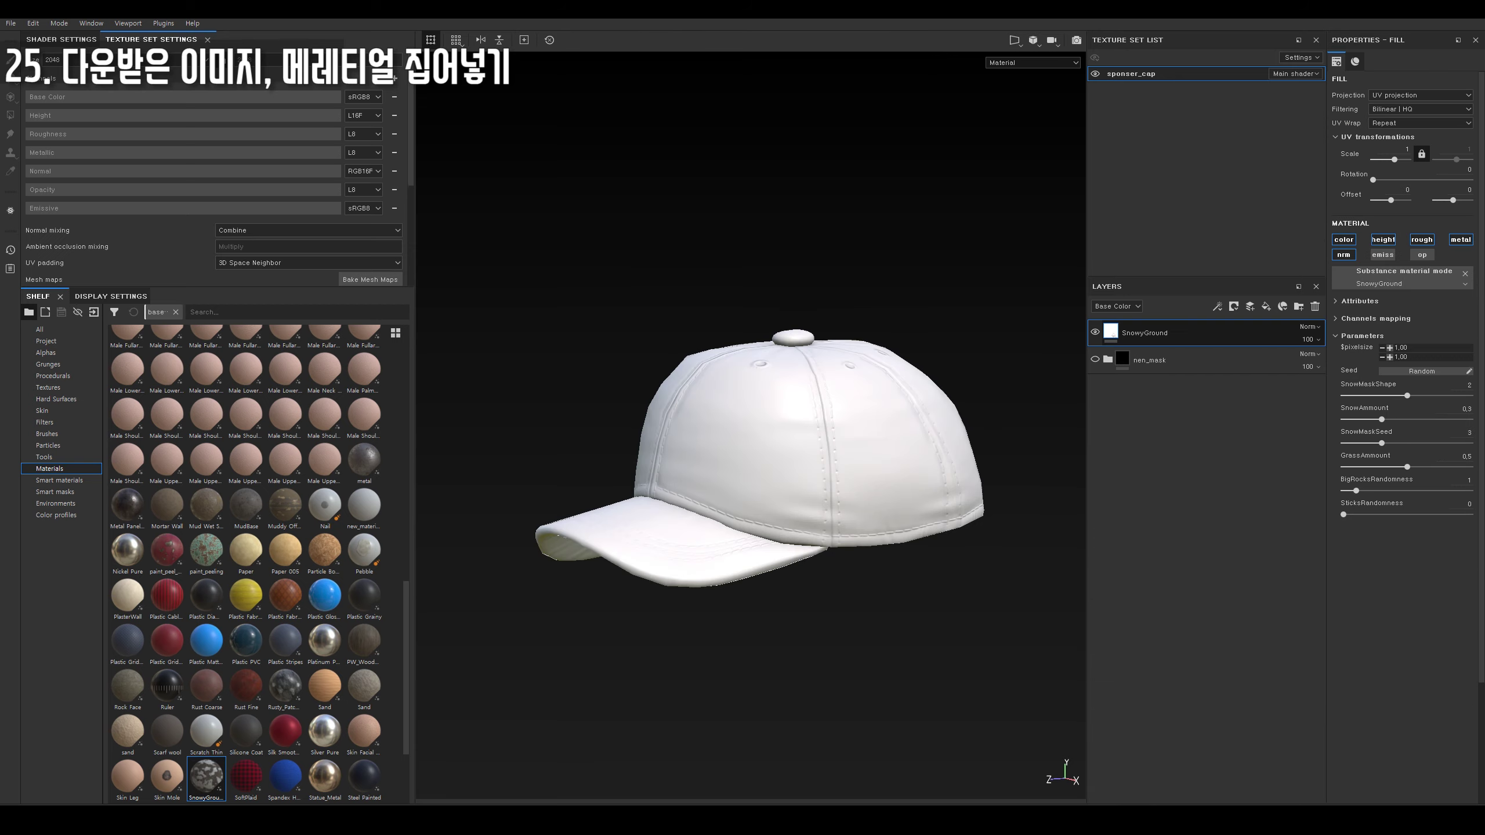
{"action": "key", "text": "ctrl+z"}
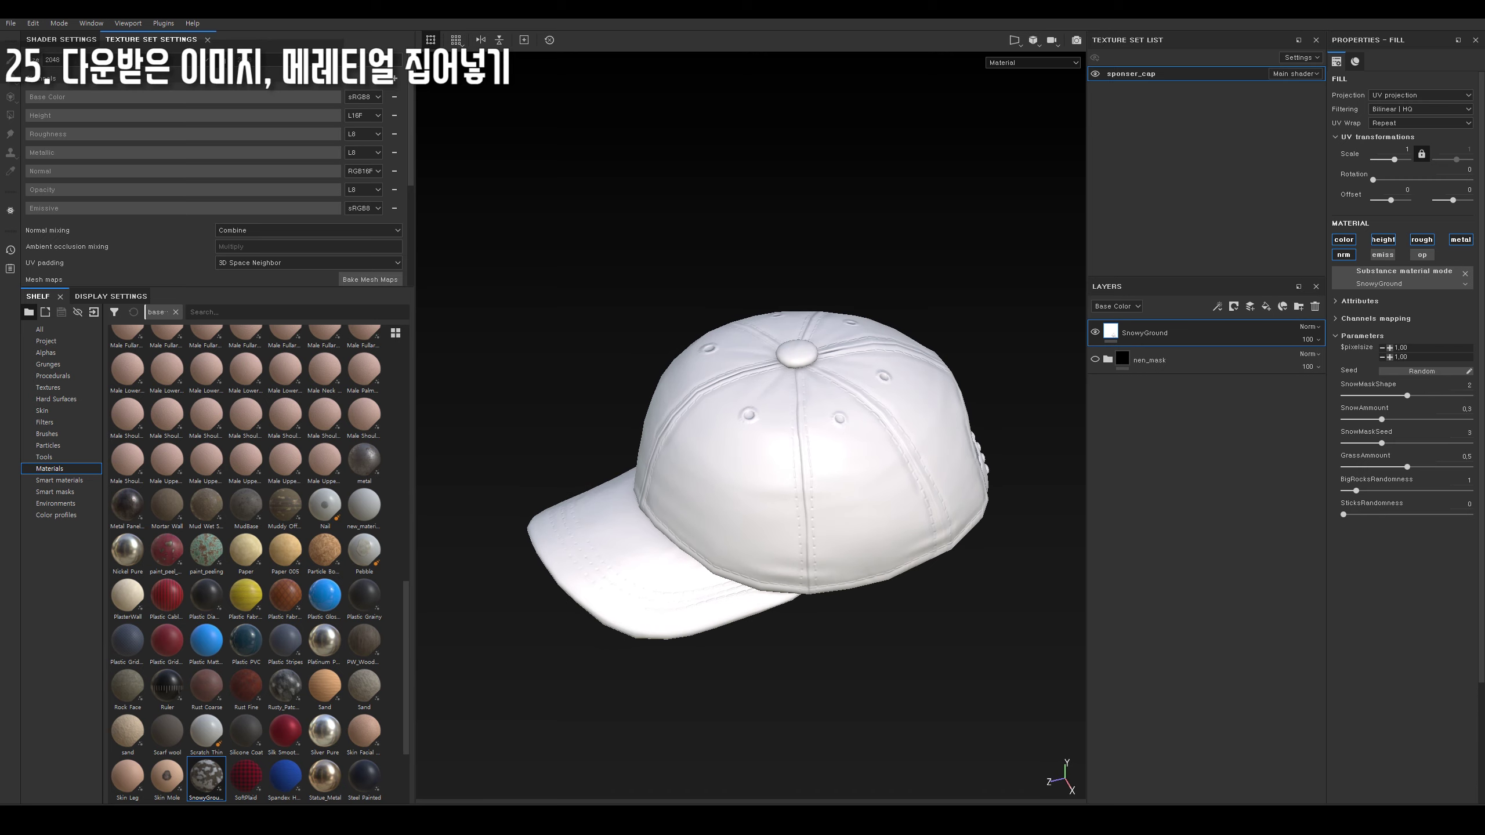
{"action": "key", "text": "ctrl+y"}
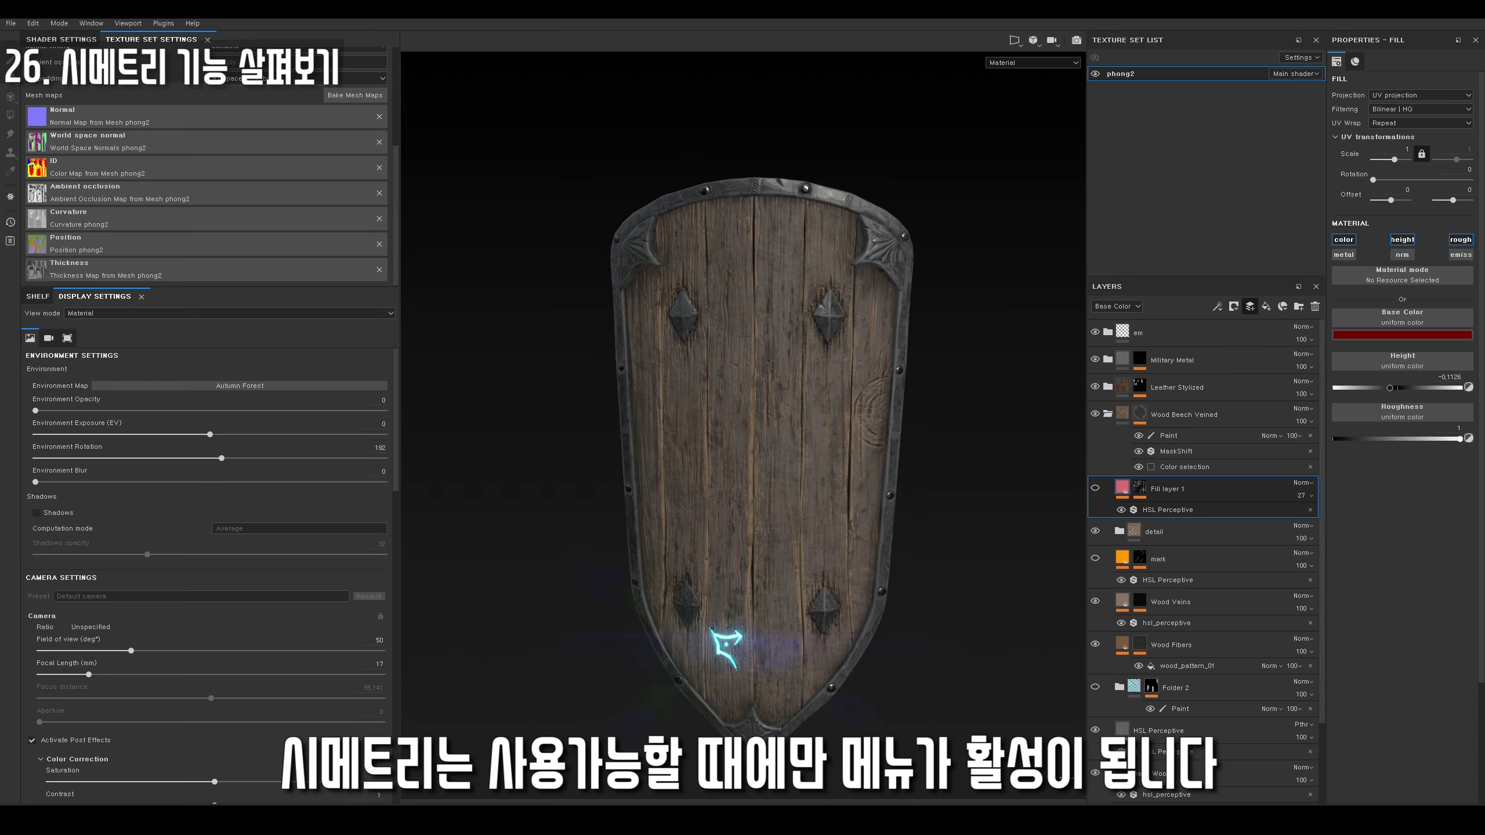
Add a paint layer and a fill layer with a pale green base colour.
{"action": "left_click", "coordinate": [1250, 305]}
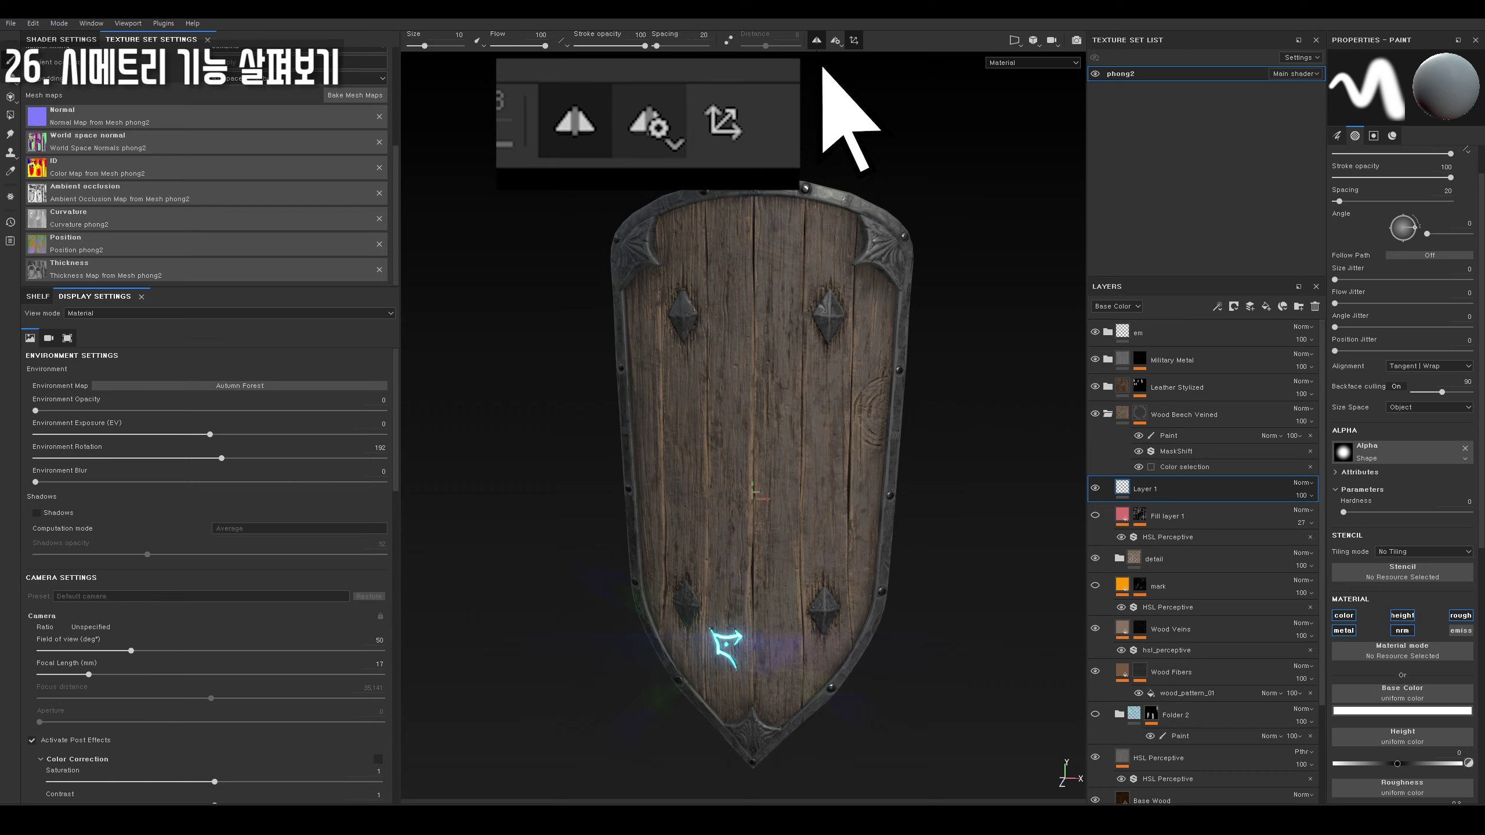
{"action": "key", "text": "l"}
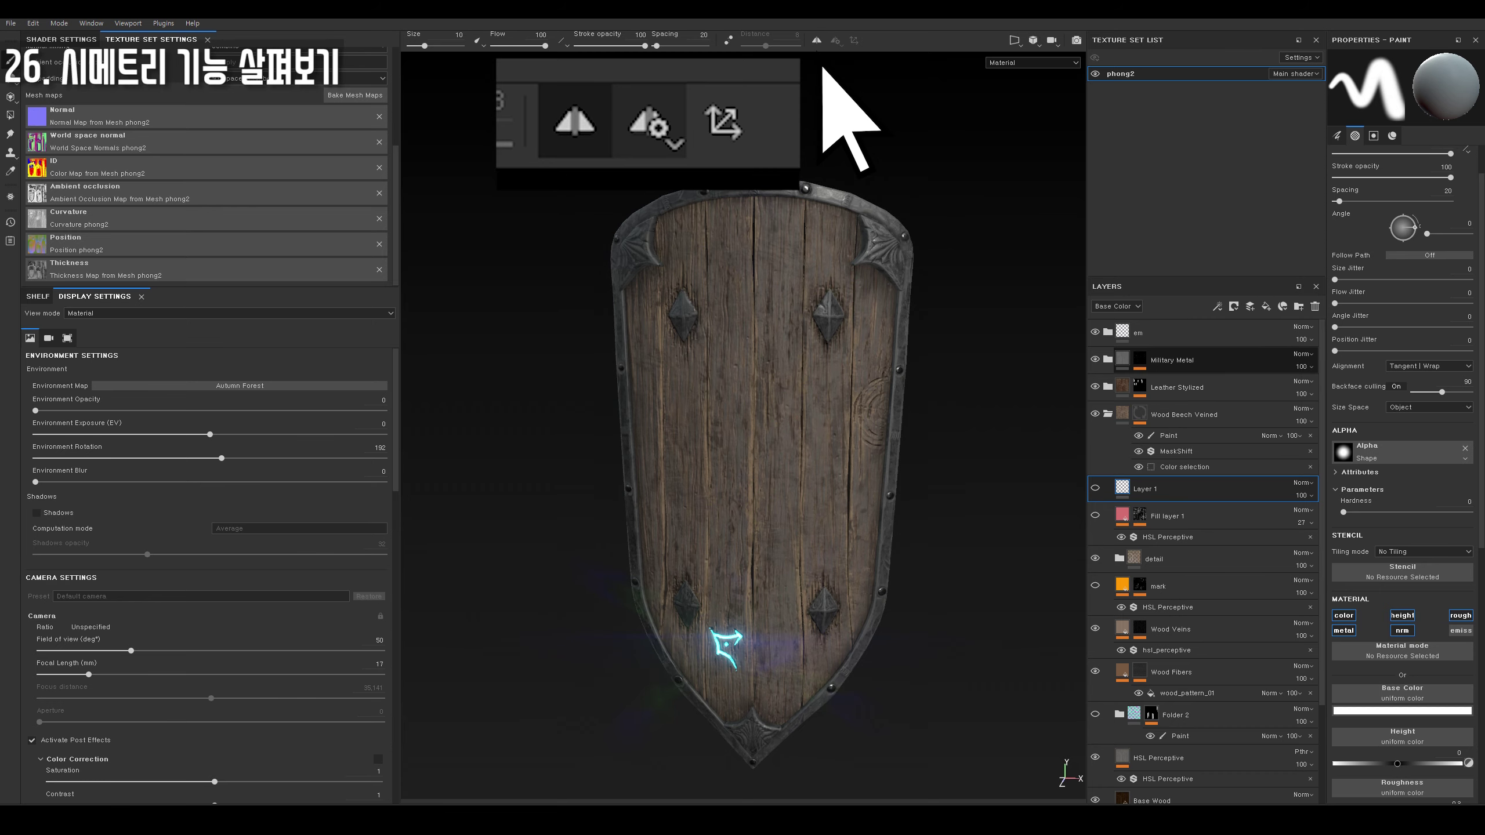
{"action": "left_click", "coordinate": [1266, 305]}
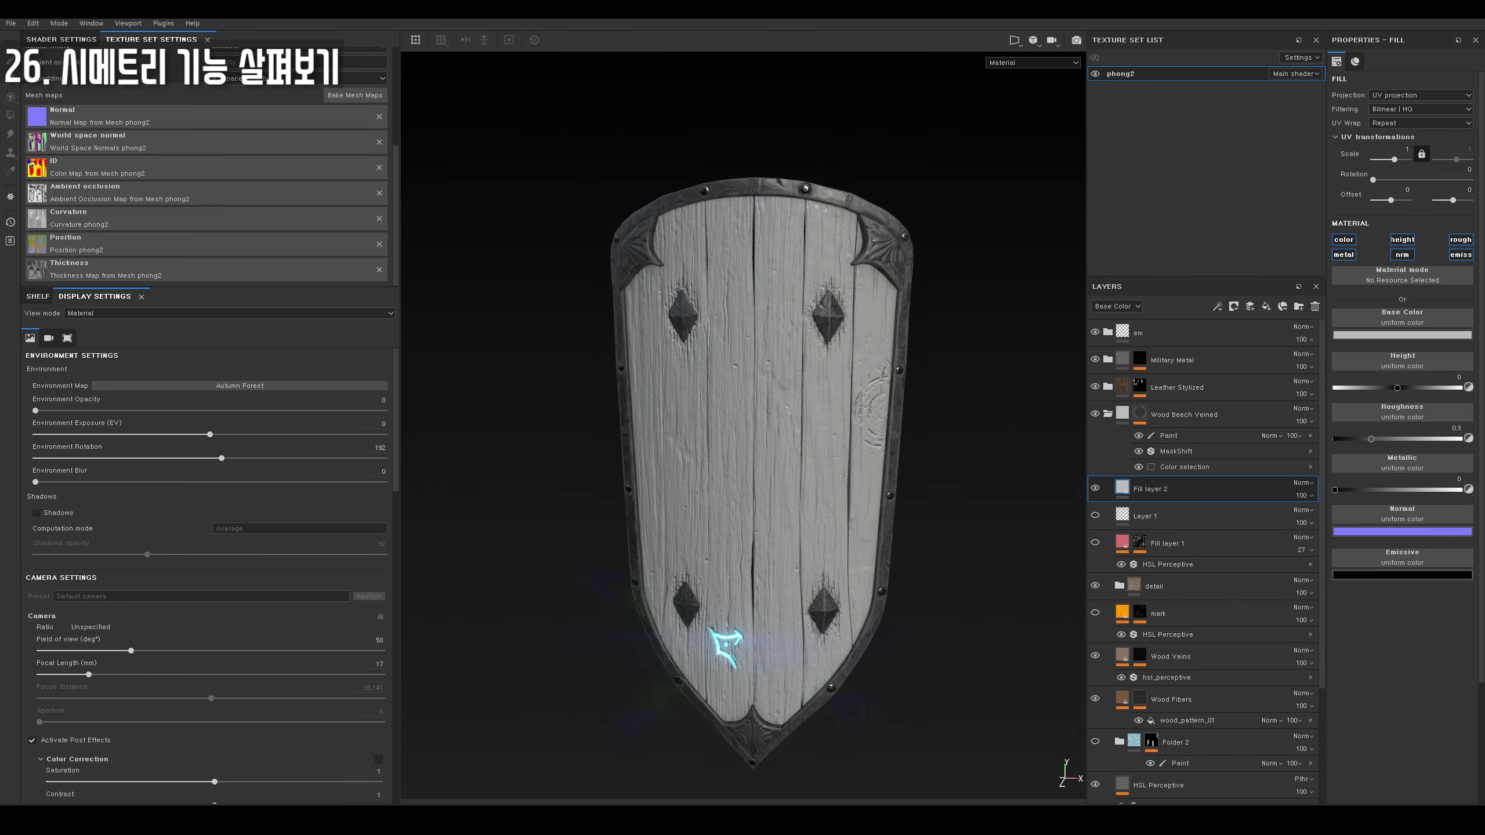
{"action": "left_click", "coordinate": [1402, 334]}
{"action": "left_click_drag", "start_coordinate": [1424, 451], "coordinate": [1424, 419]}
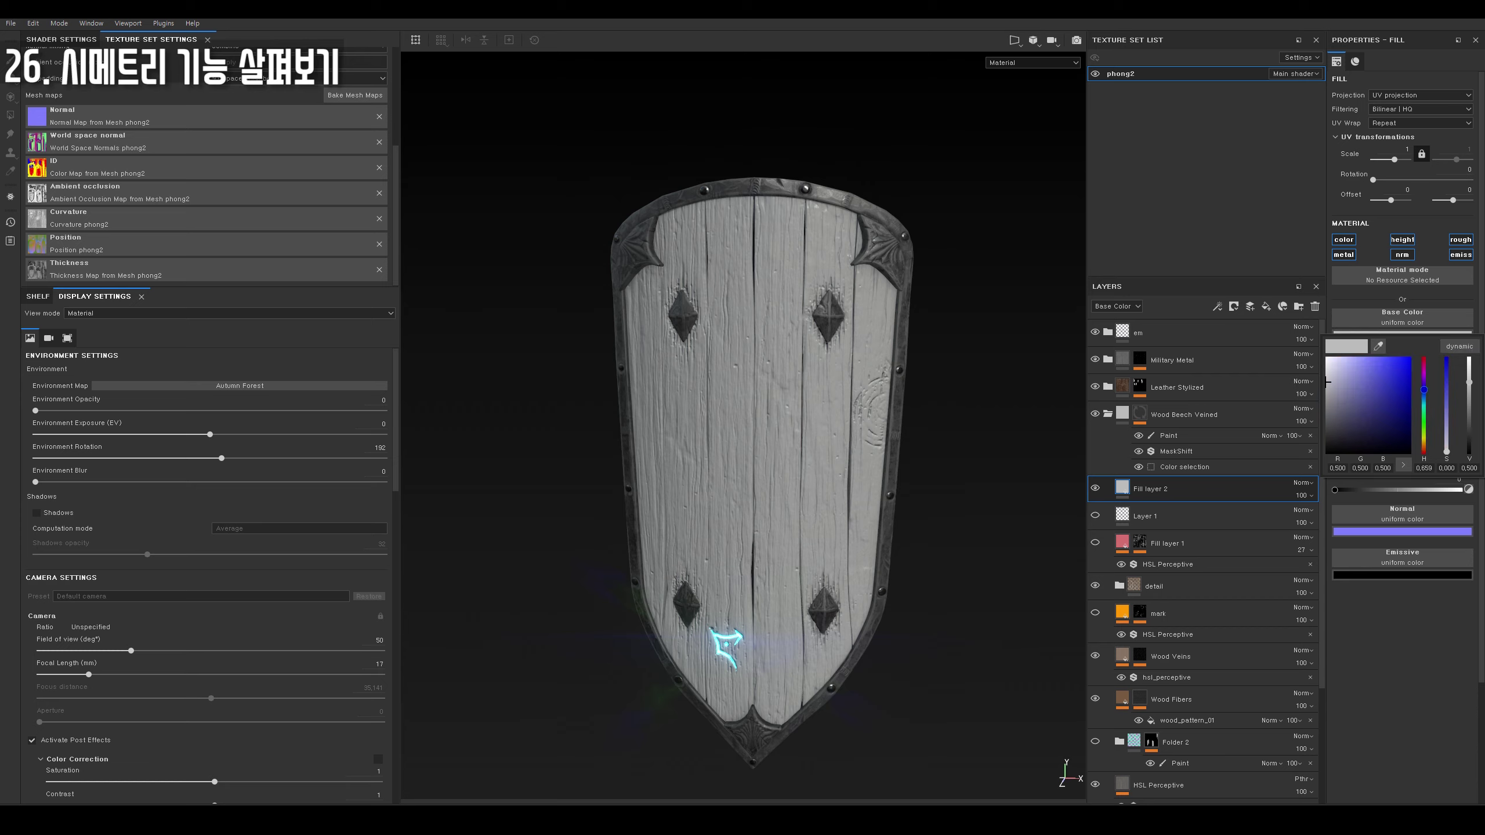
{"action": "mouse_move", "coordinate": [1401, 365]}
{"action": "left_mouse_down"}
{"action": "mouse_move", "coordinate": [1348, 358]}
{"action": "mouse_move", "coordinate": [1364, 365]}
{"action": "left_mouse_up"}
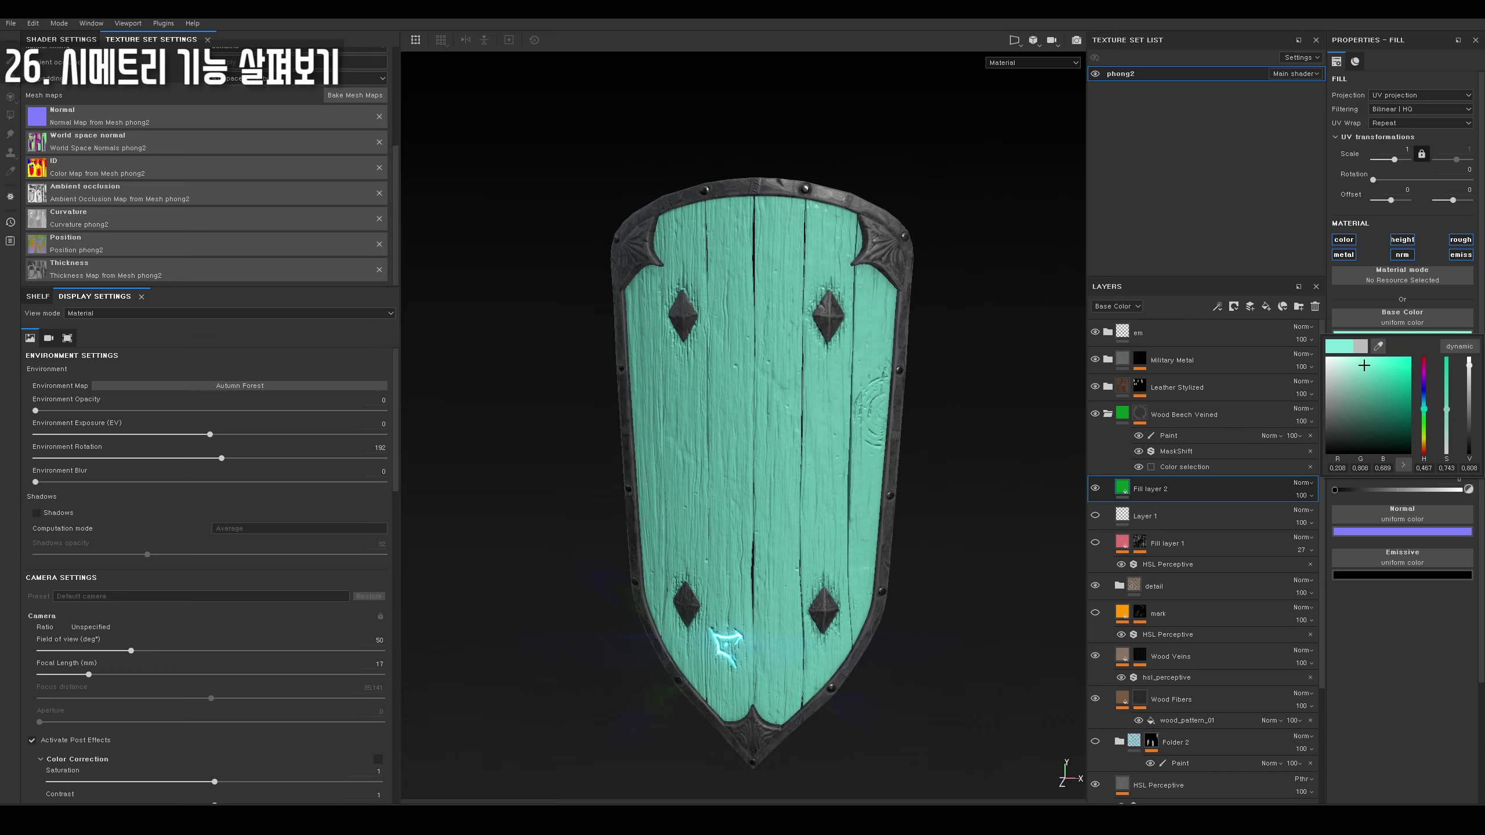
Give Fill layer 2 a black mask containing a Paint effect.
{"action": "right_click", "coordinate": [1145, 489]}
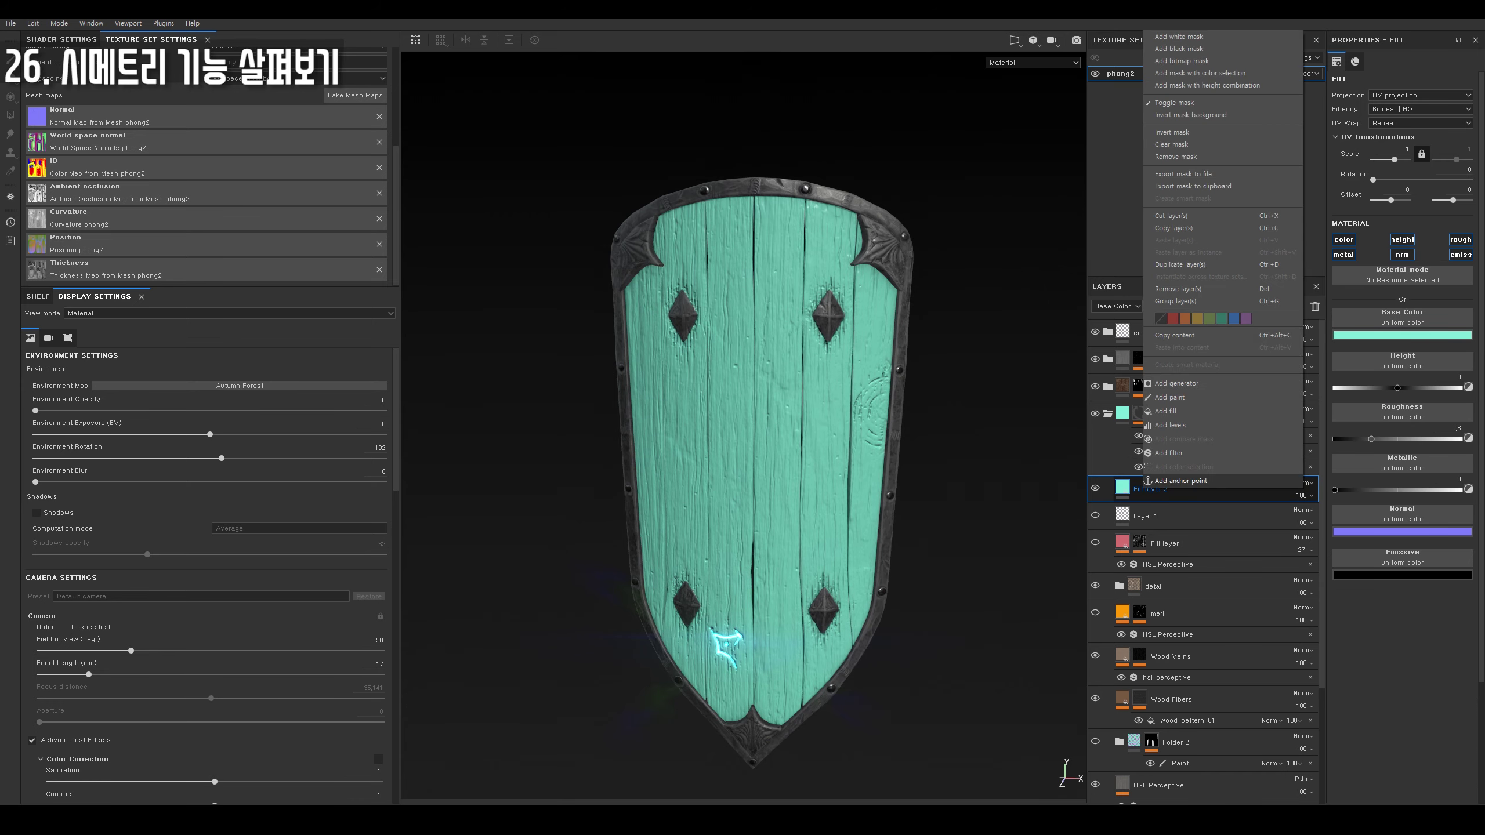
{"action": "left_click", "coordinate": [1170, 49]}
{"action": "right_click", "coordinate": [1142, 489]}
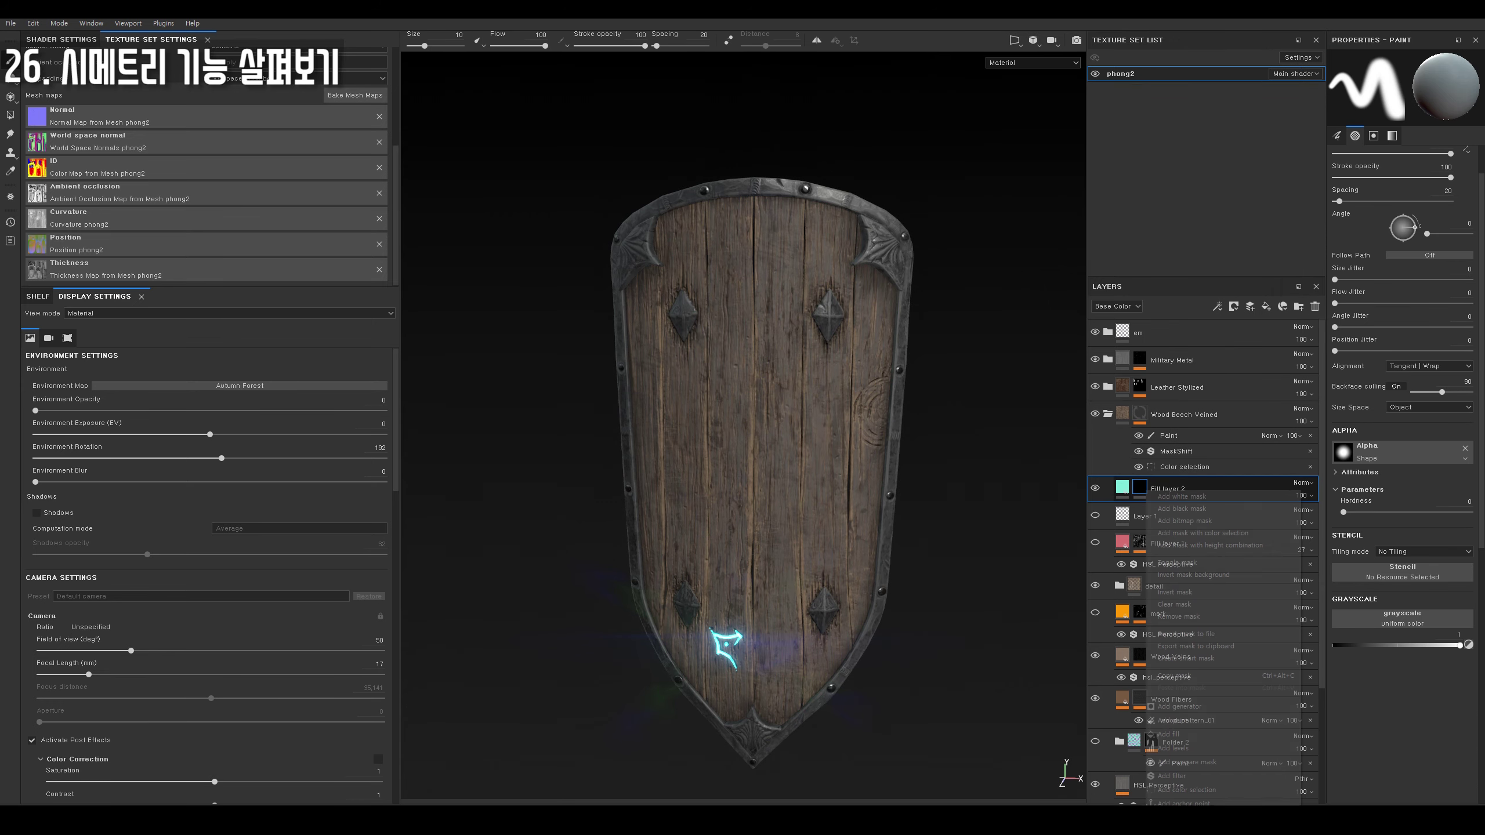
{"action": "left_click", "coordinate": [1171, 720]}
Turn on mirror symmetry and toggle the symmetry plane's Show Plane option.
{"action": "key", "text": "l"}
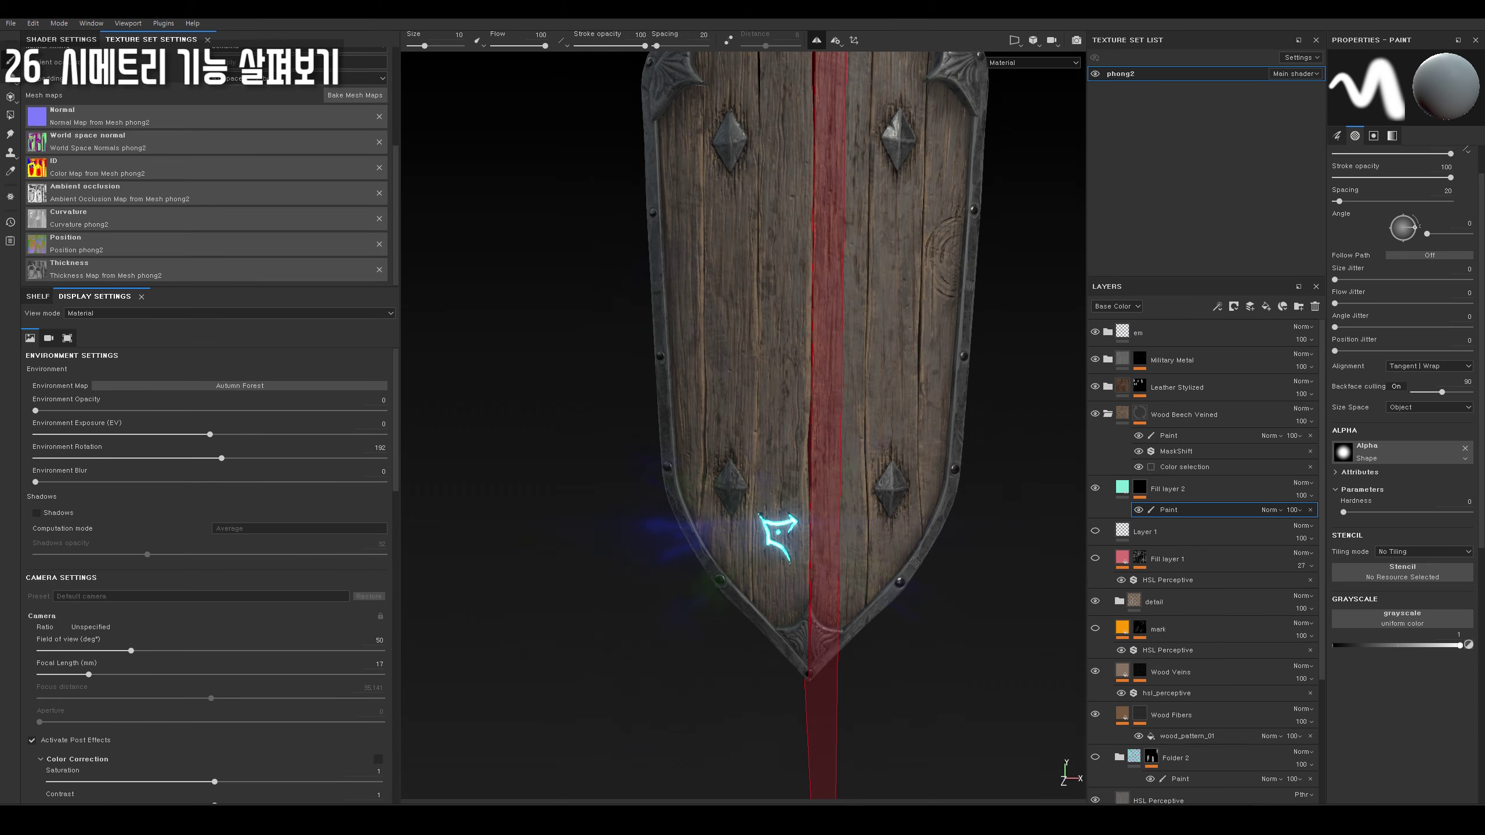
{"action": "left_click_drag", "start_coordinate": [856, 88], "coordinate": [764, 335], "text": "alt"}
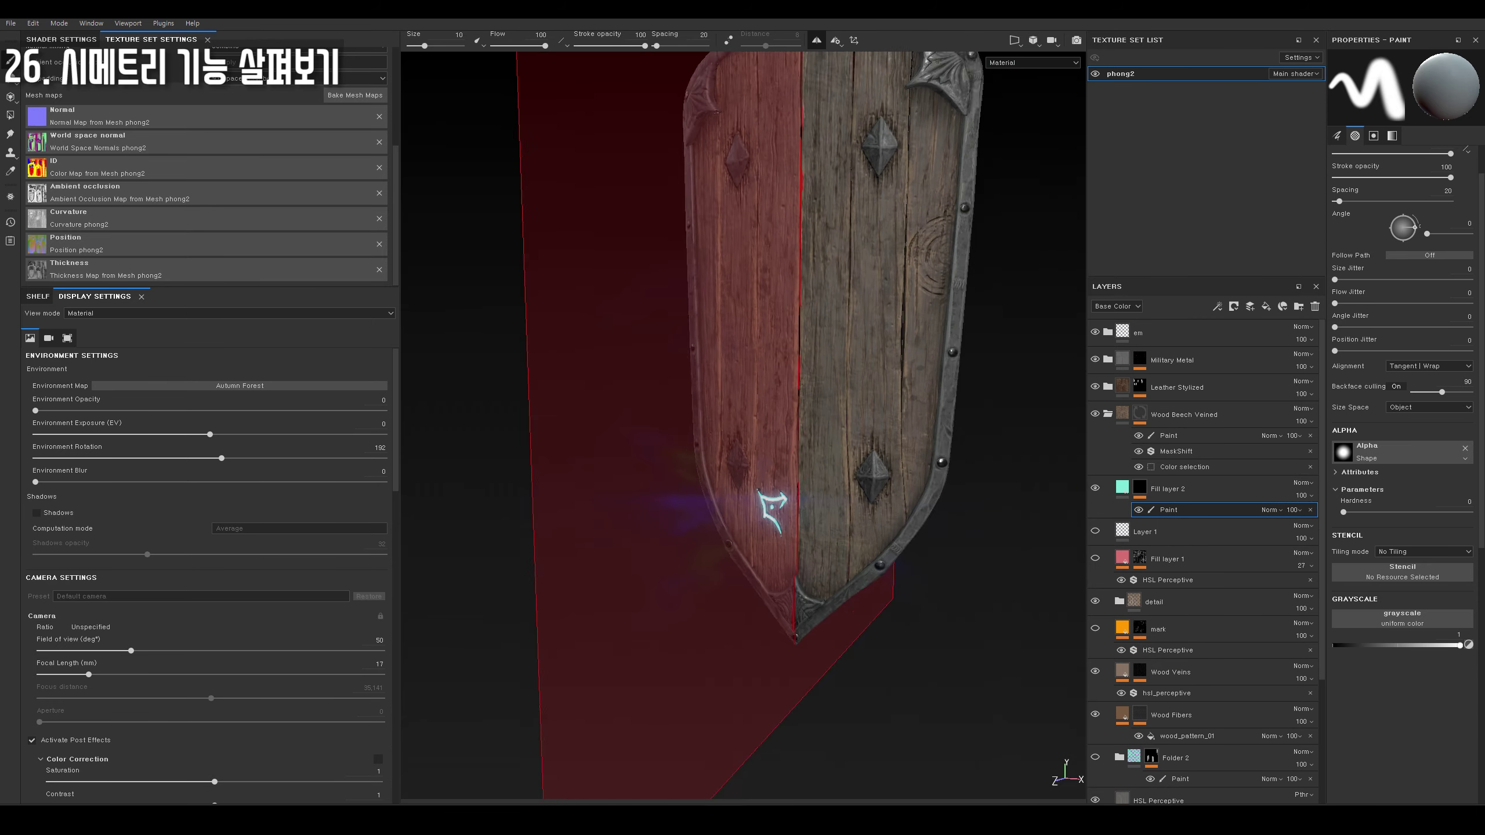
{"action": "left_click", "coordinate": [835, 40]}
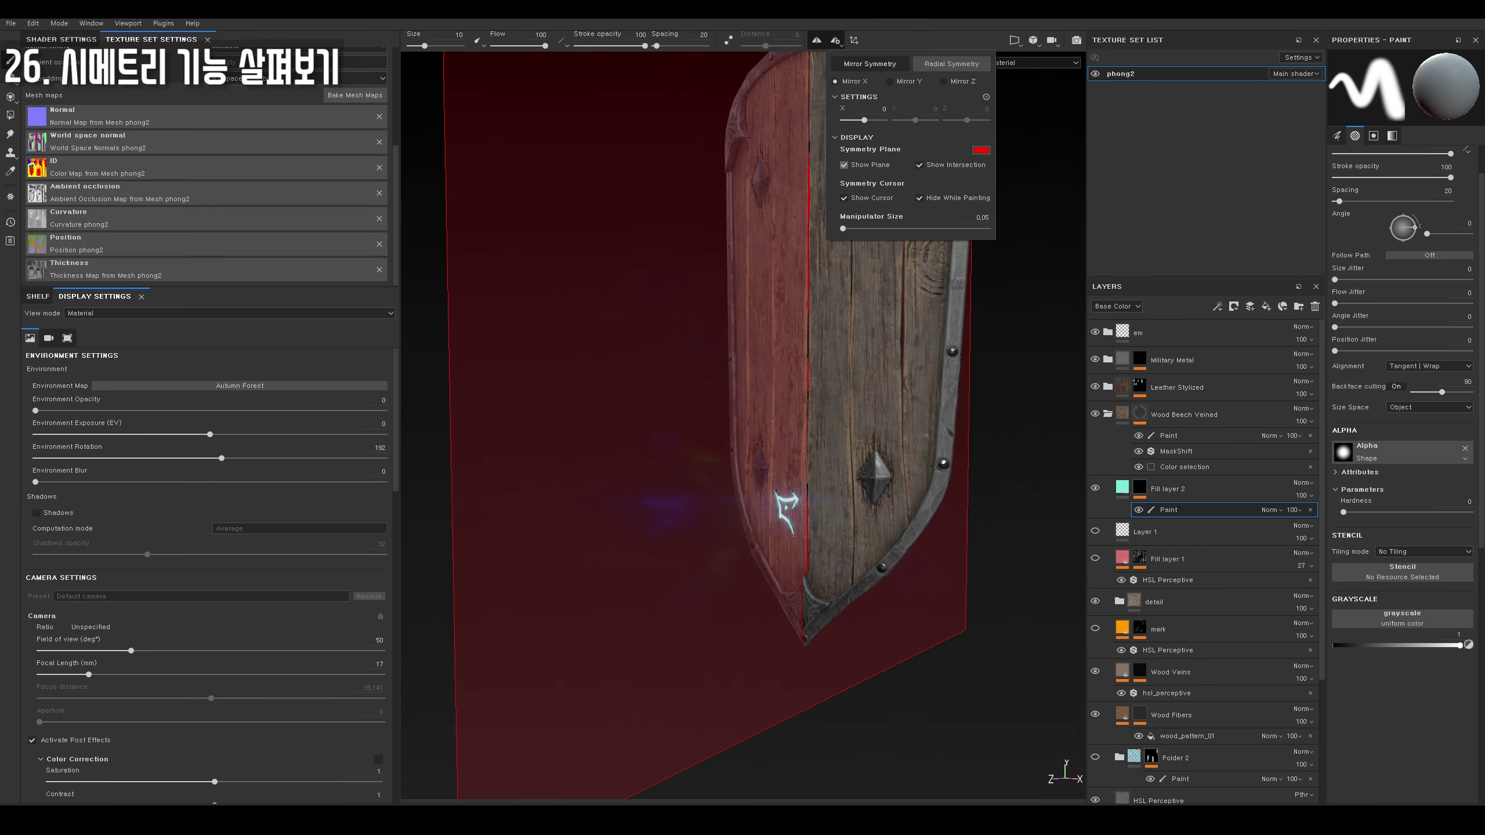
{"action": "left_click", "coordinate": [843, 165]}
{"action": "left_click_drag", "start_coordinate": [760, 351], "coordinate": [702, 351], "text": "alt"}
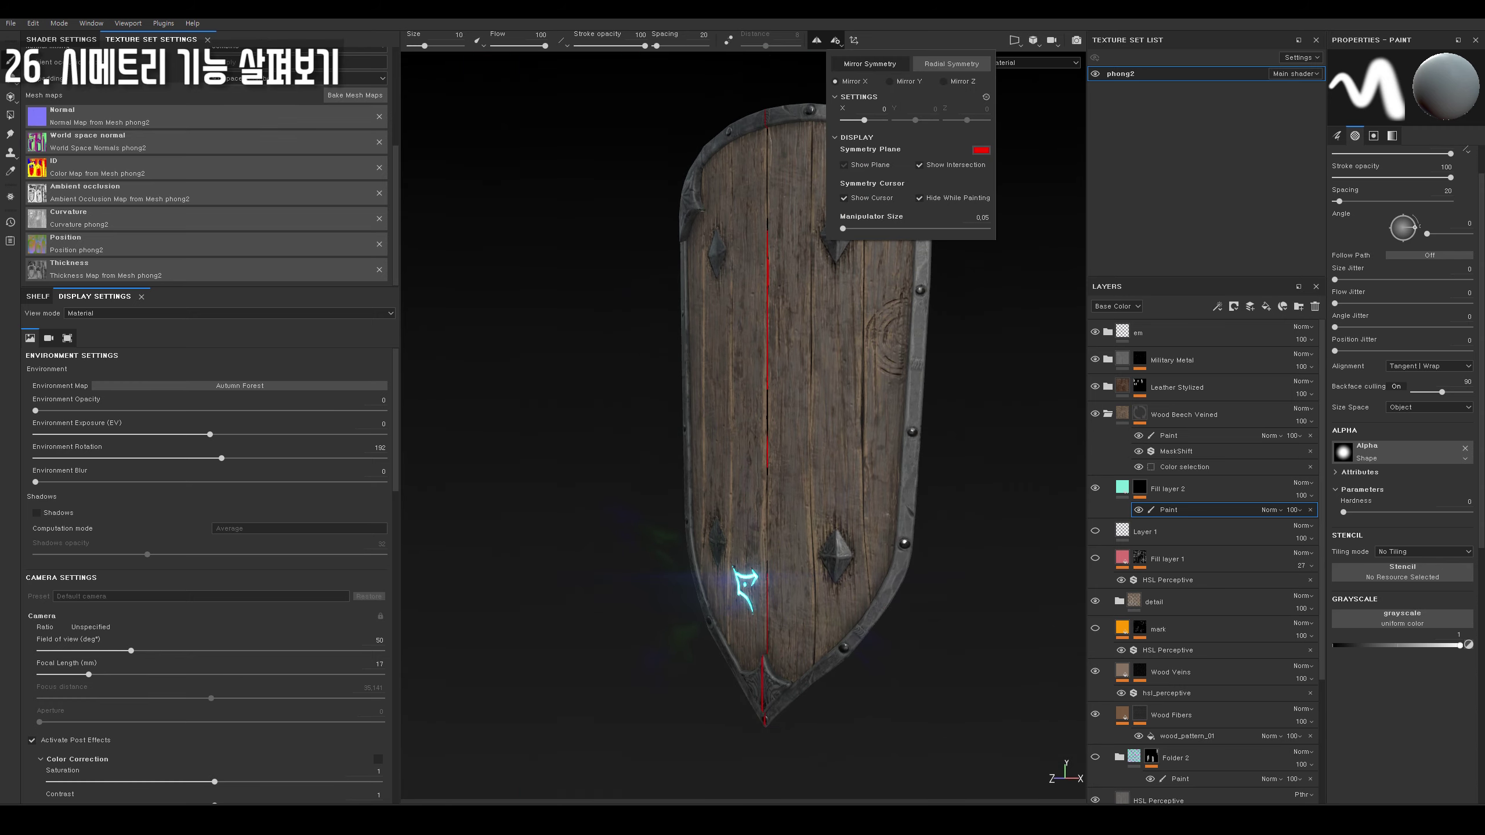
{"action": "left_click", "coordinate": [843, 165]}
{"action": "left_click", "coordinate": [843, 165]}
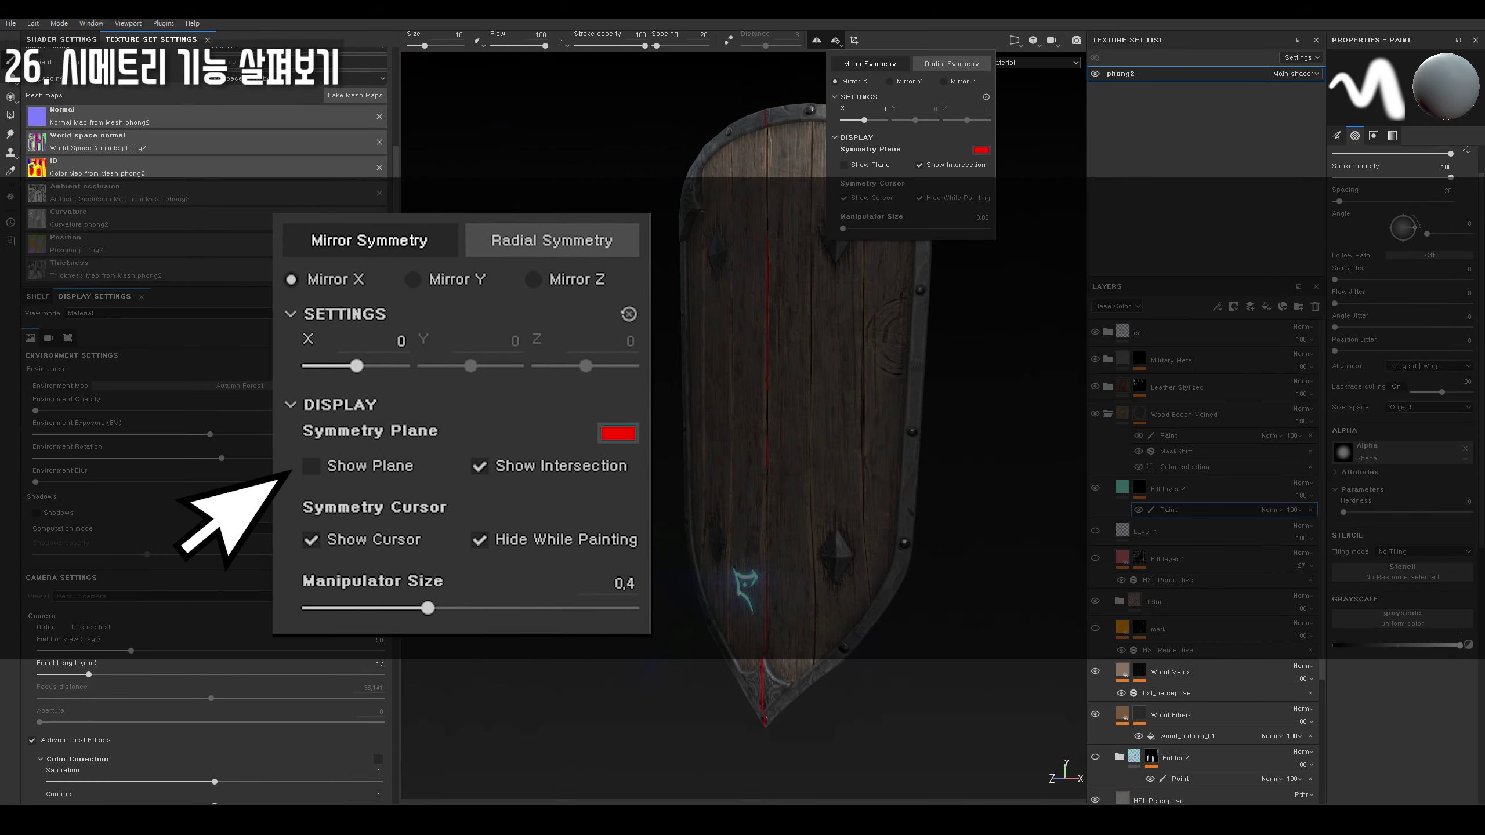
Keep the symmetry plane colour red and show Project resources on the shelf.
{"action": "left_click", "coordinate": [981, 149]}
{"action": "left_click_drag", "start_coordinate": [1092, 267], "coordinate": [1092, 175]}
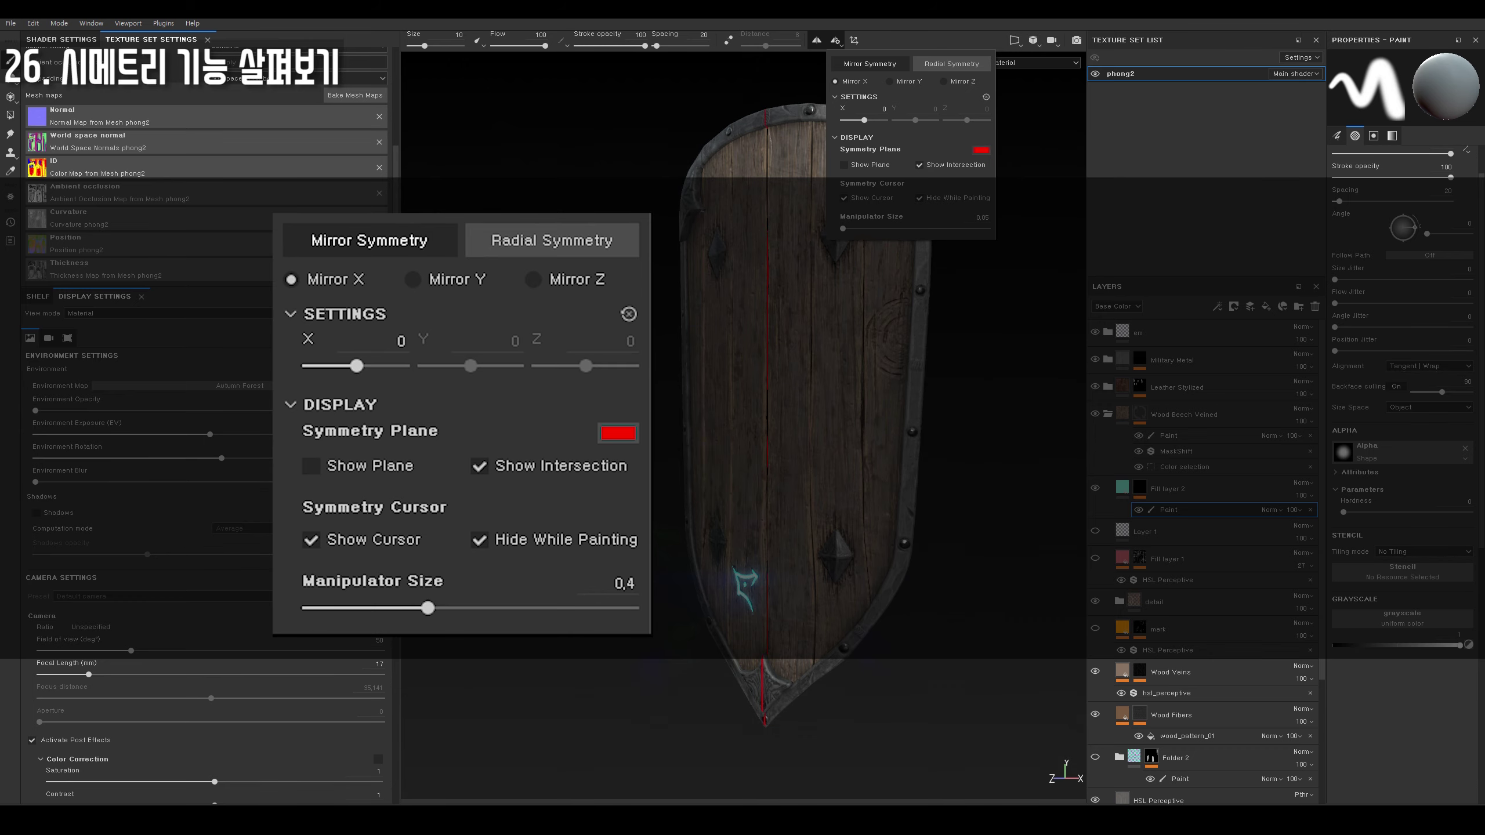
{"action": "left_click", "coordinate": [843, 165]}
{"action": "left_click_drag", "start_coordinate": [829, 398], "coordinate": [828, 342], "text": "alt"}
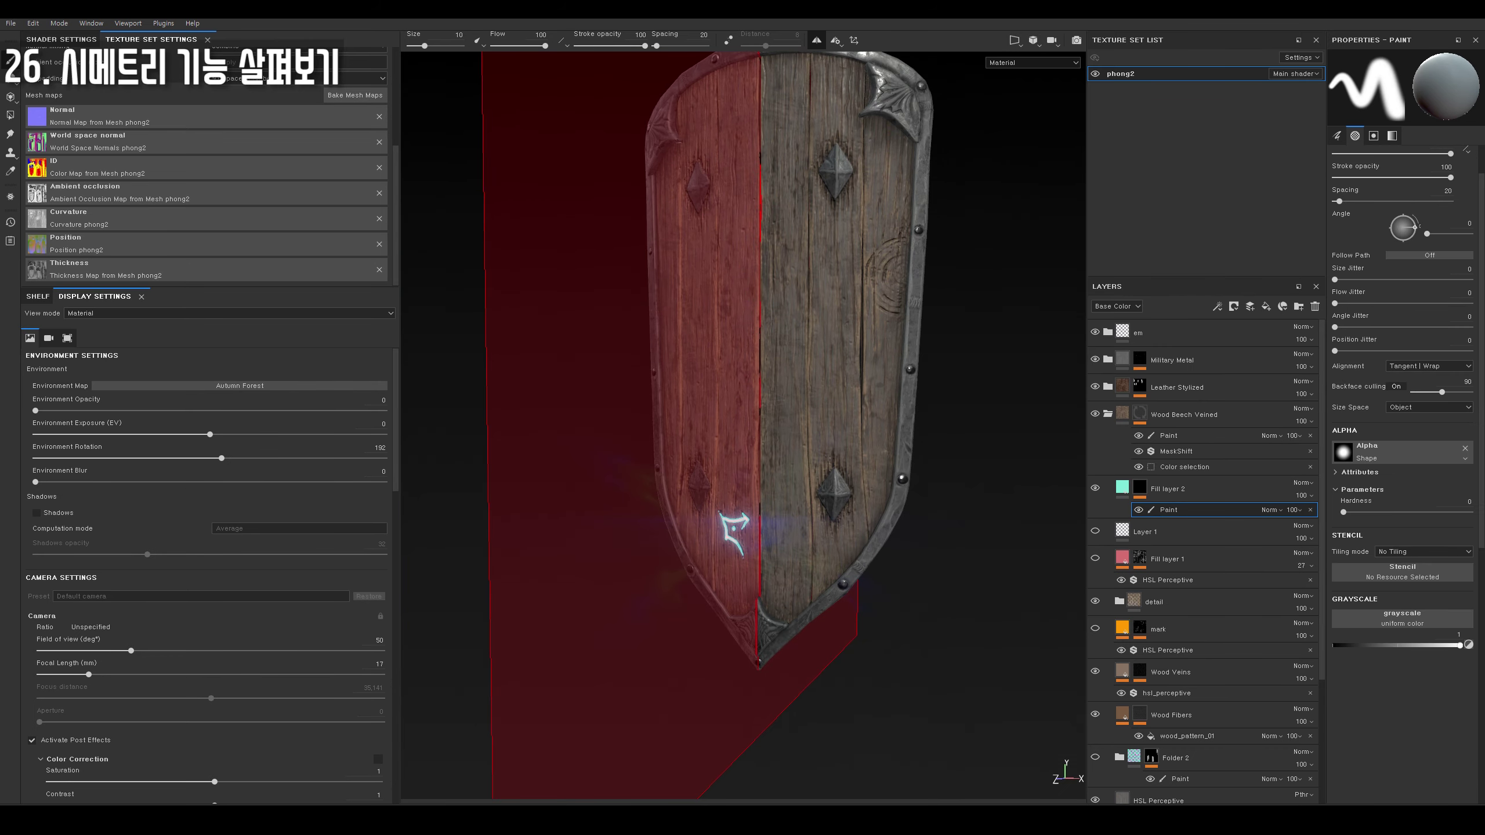
{"action": "left_click", "coordinate": [38, 295]}
{"action": "left_click", "coordinate": [46, 353]}
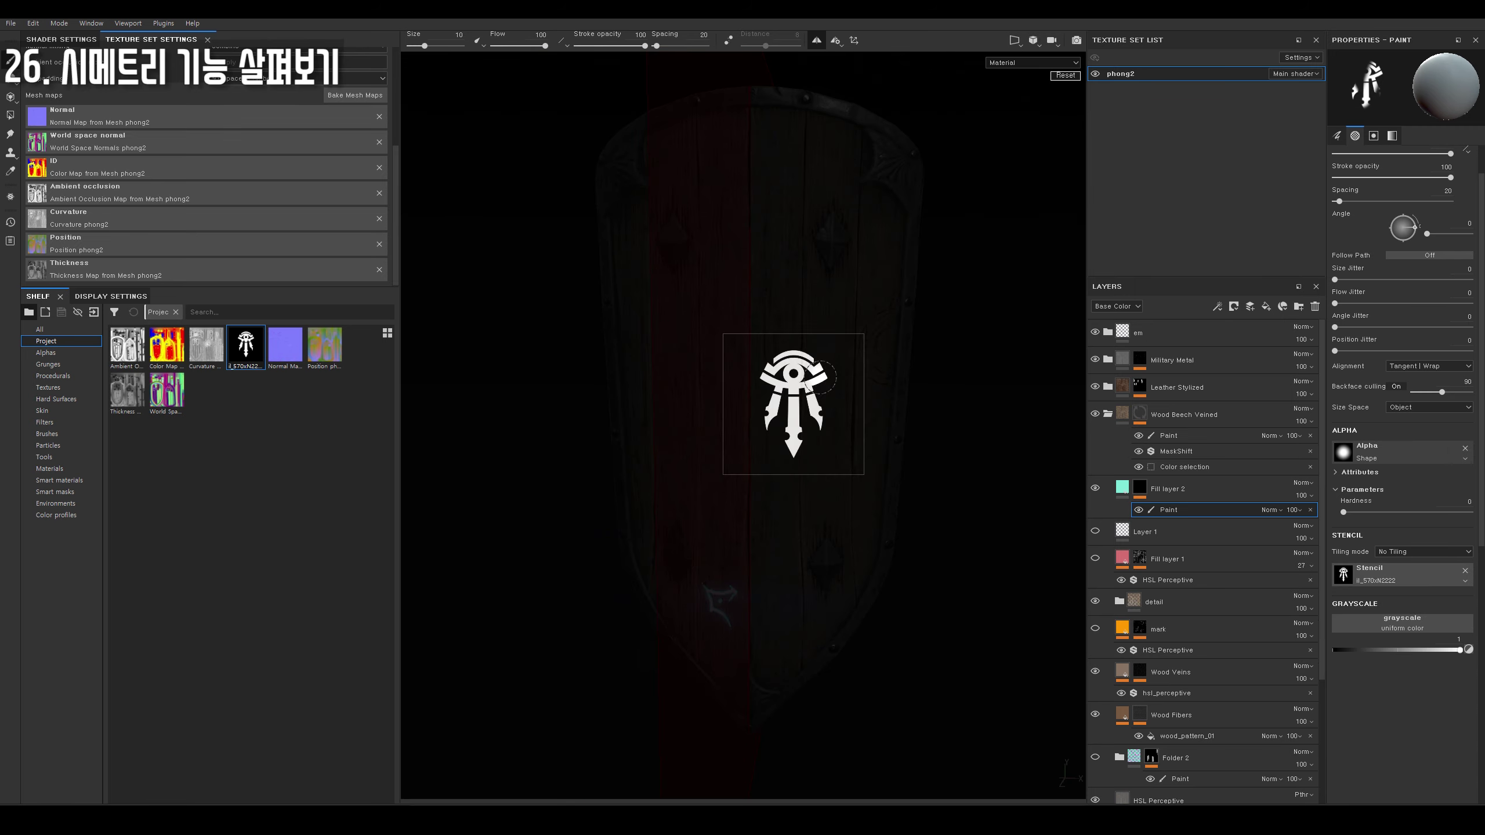
Set the emblem as the brush stencil and paint mirrored emblems on the shield's middle and top.
{"action": "mouse_move", "coordinate": [245, 345]}
{"action": "left_mouse_down"}
{"action": "mouse_move", "coordinate": [842, 360]}
{"action": "mouse_move", "coordinate": [823, 365]}
{"action": "mouse_move", "coordinate": [832, 404]}
{"action": "left_mouse_up"}
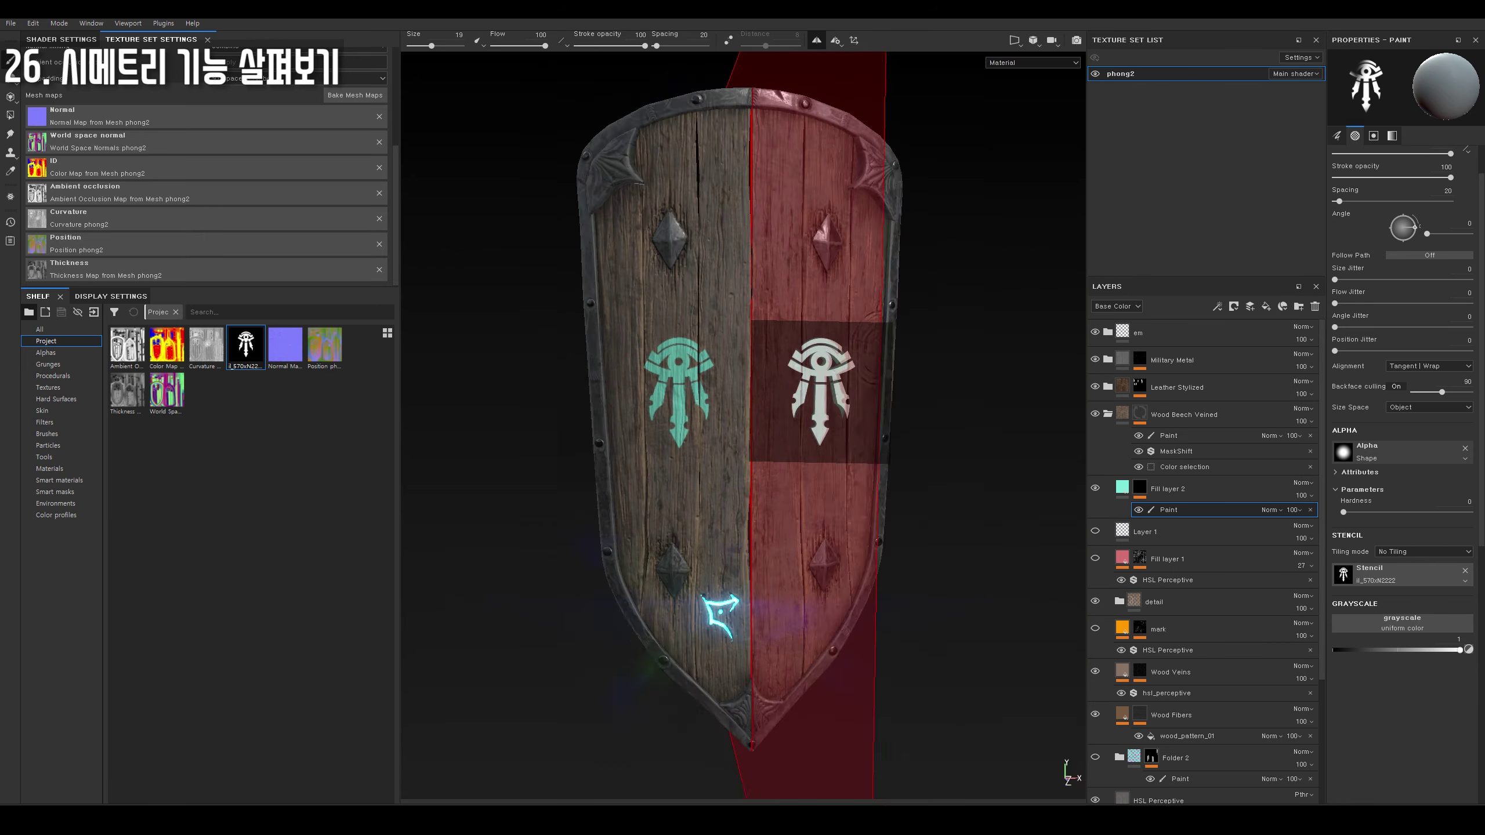
{"action": "middle_click_drag", "start_coordinate": [830, 407], "coordinate": [830, 264]}
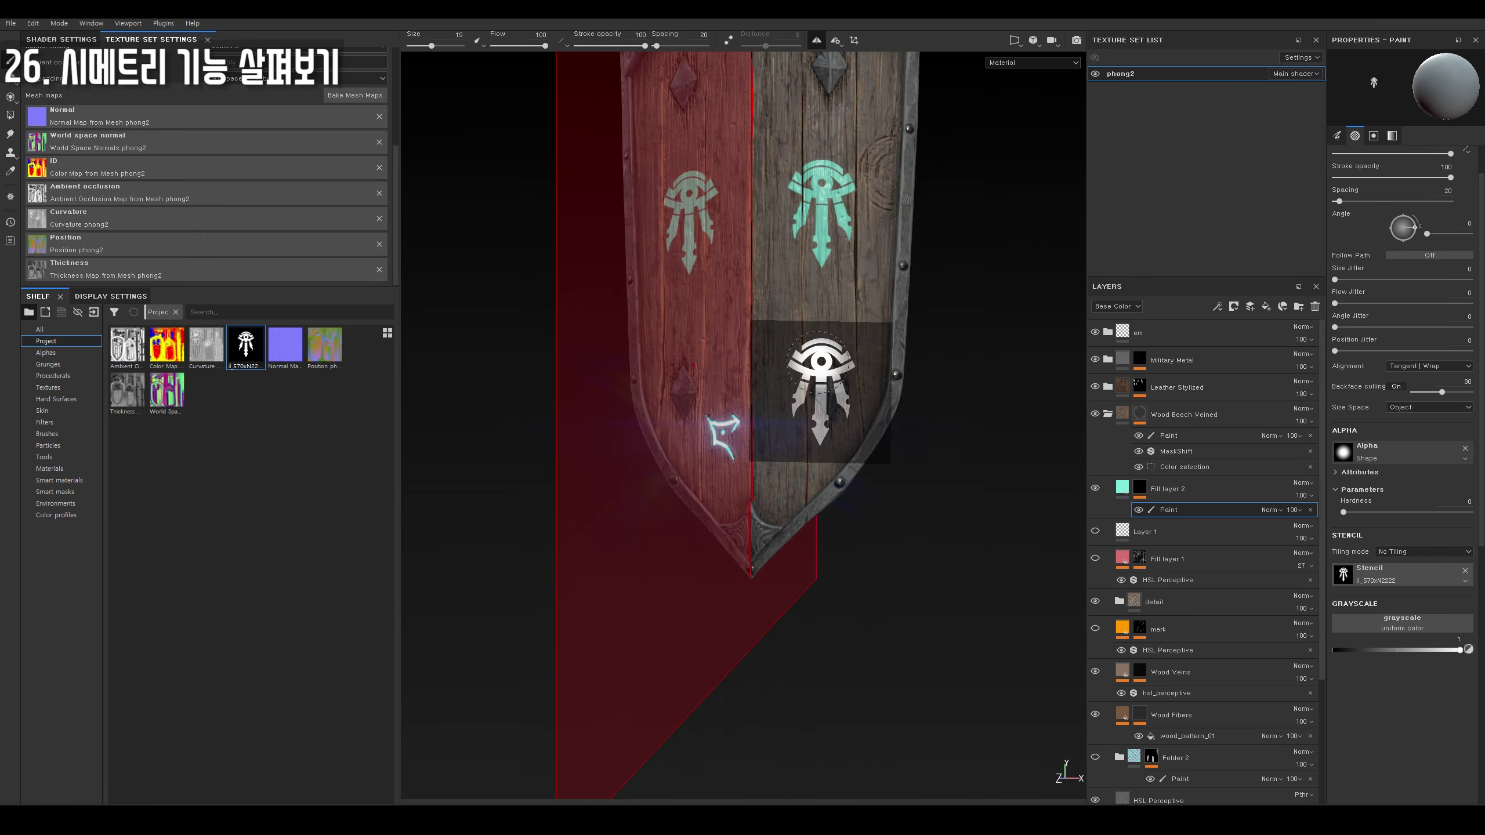
{"action": "key", "text": "s"}
{"action": "left_click_drag", "start_coordinate": [824, 327], "coordinate": [813, 391]}
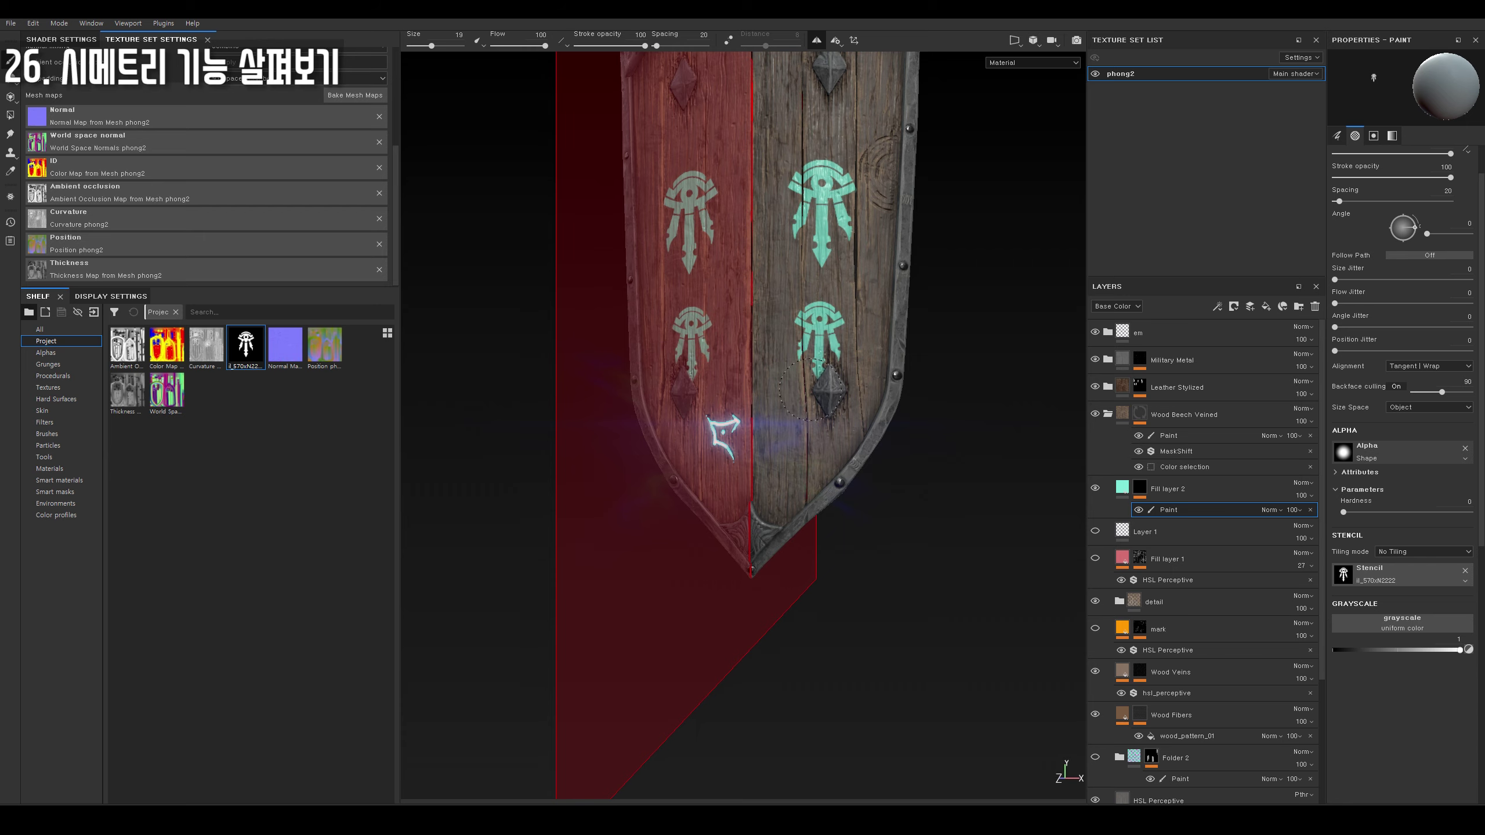
{"action": "middle_click_drag", "start_coordinate": [827, 386], "coordinate": [815, 667]}
{"action": "key", "text": "s"}
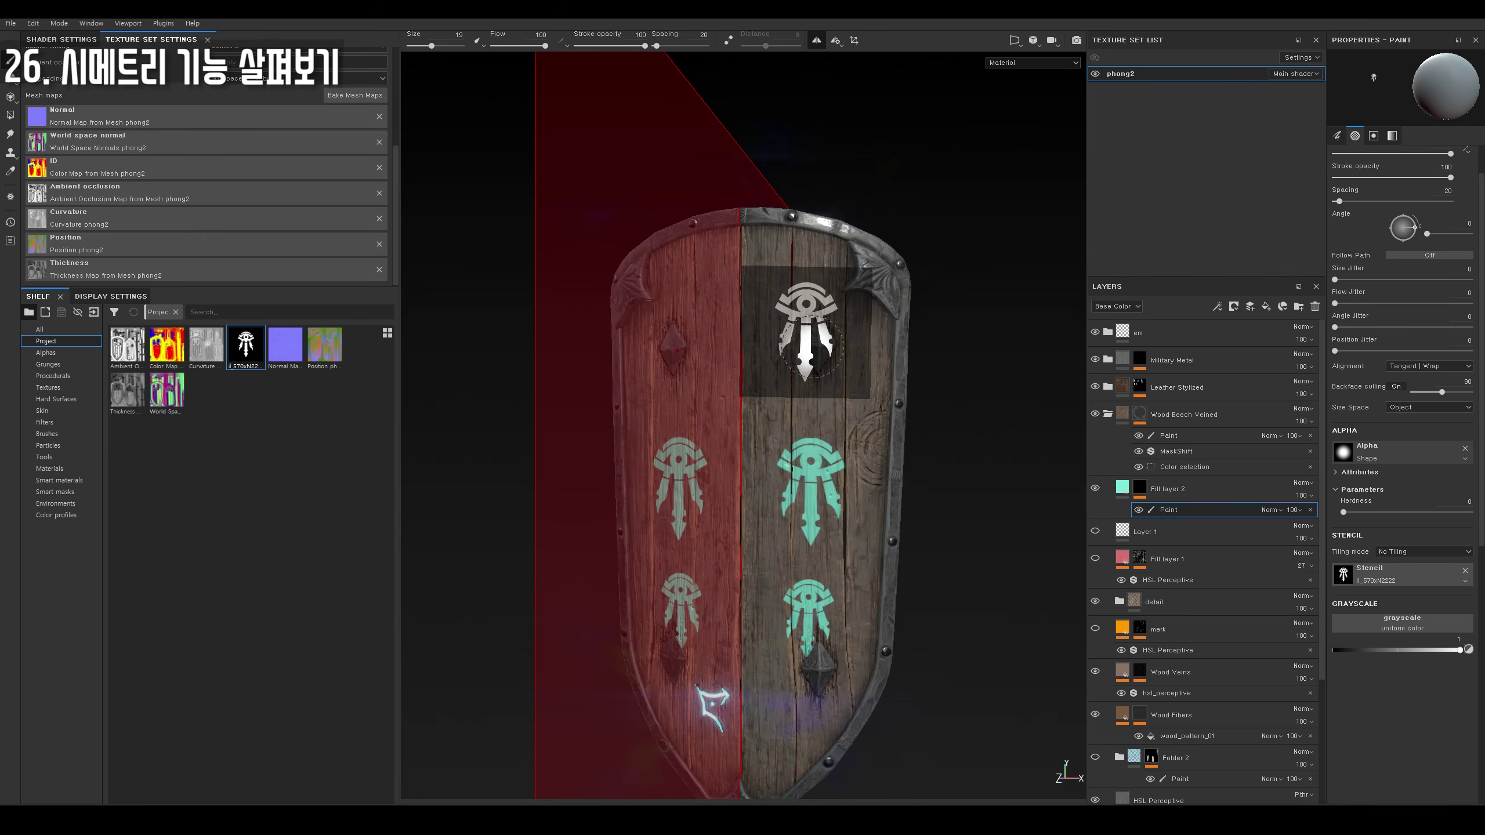
{"action": "left_click_drag", "start_coordinate": [812, 350], "coordinate": [809, 274]}
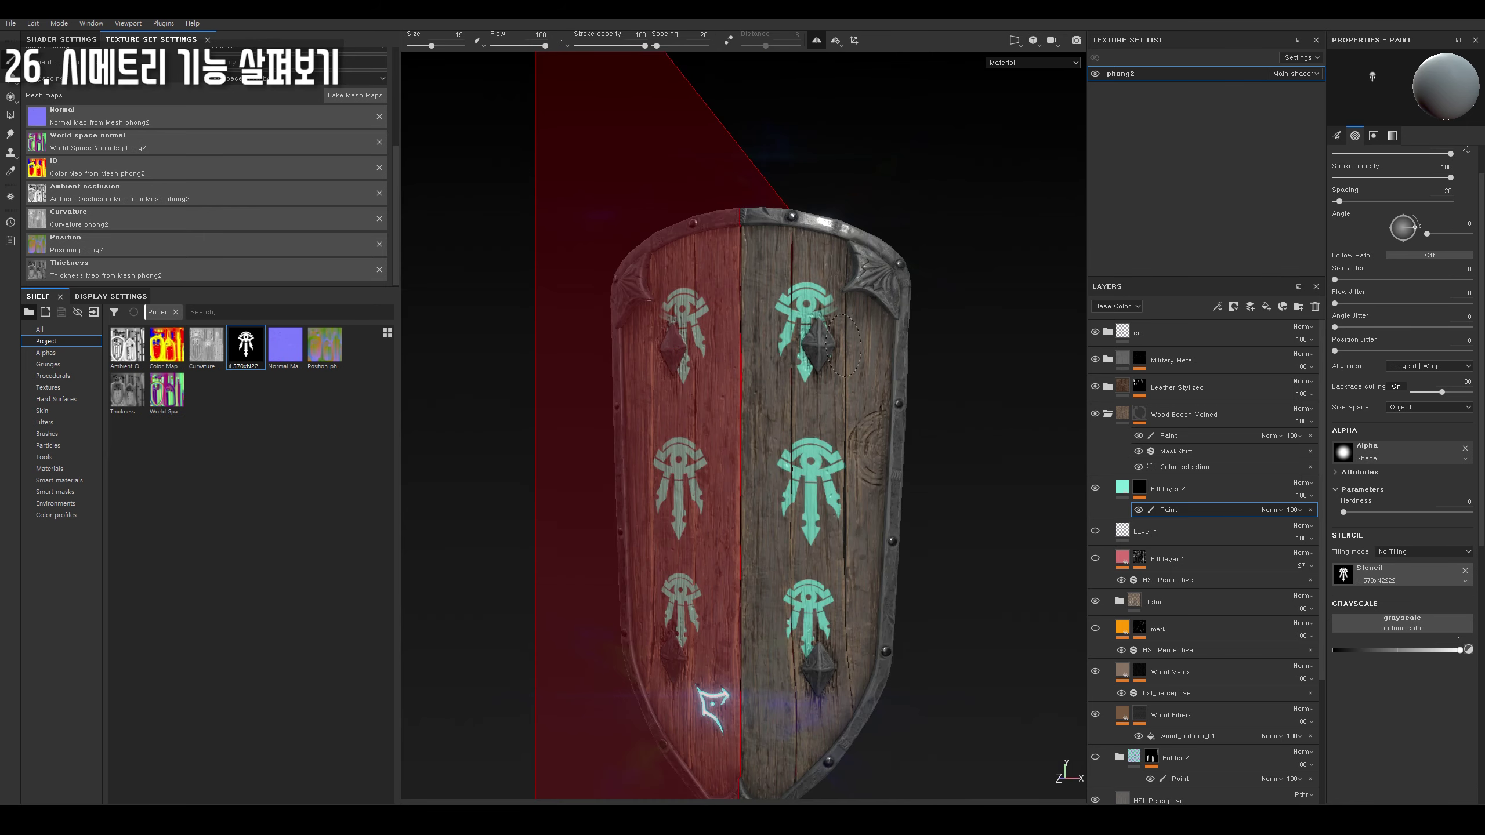
Orbit around the shield, paint more mirrored emblem marks, and return to a front view.
{"action": "key", "text": "s"}
{"action": "mouse_move", "coordinate": [798, 390]}
{"action": "left_mouse_down", "text": "alt"}
{"action": "mouse_move", "coordinate": [701, 387]}
{"action": "mouse_move", "coordinate": [784, 351]}
{"action": "mouse_move", "coordinate": [832, 305]}
{"action": "mouse_move", "coordinate": [807, 256]}
{"action": "mouse_move", "coordinate": [827, 292]}
{"action": "mouse_move", "coordinate": [839, 282]}
{"action": "left_mouse_up", "text": "alt"}
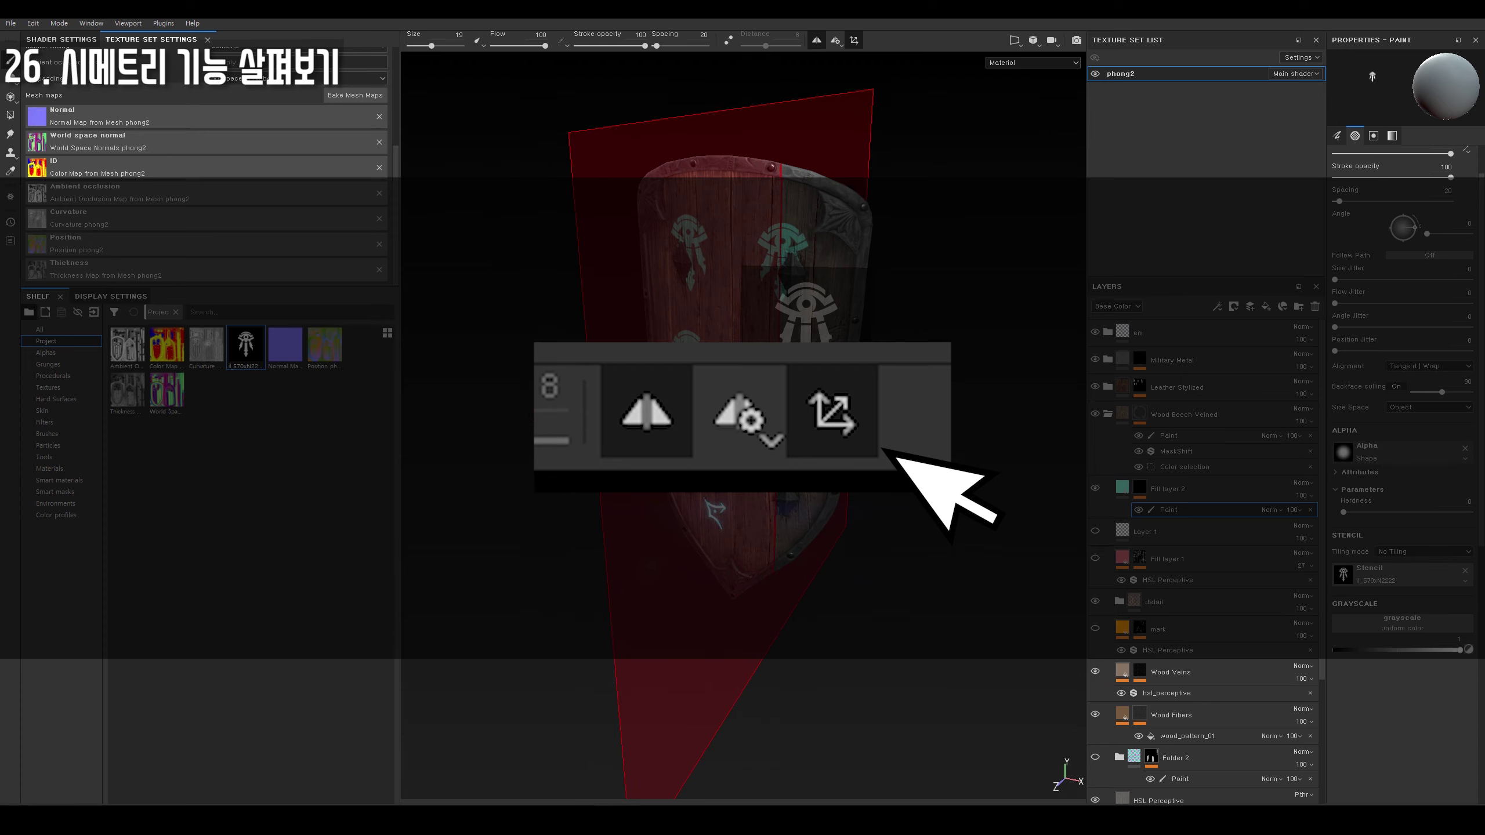
{"action": "mouse_move", "coordinate": [710, 404]}
{"action": "left_mouse_down", "text": "alt"}
{"action": "mouse_move", "coordinate": [675, 402]}
{"action": "mouse_move", "coordinate": [708, 408]}
{"action": "left_mouse_up", "text": "alt"}
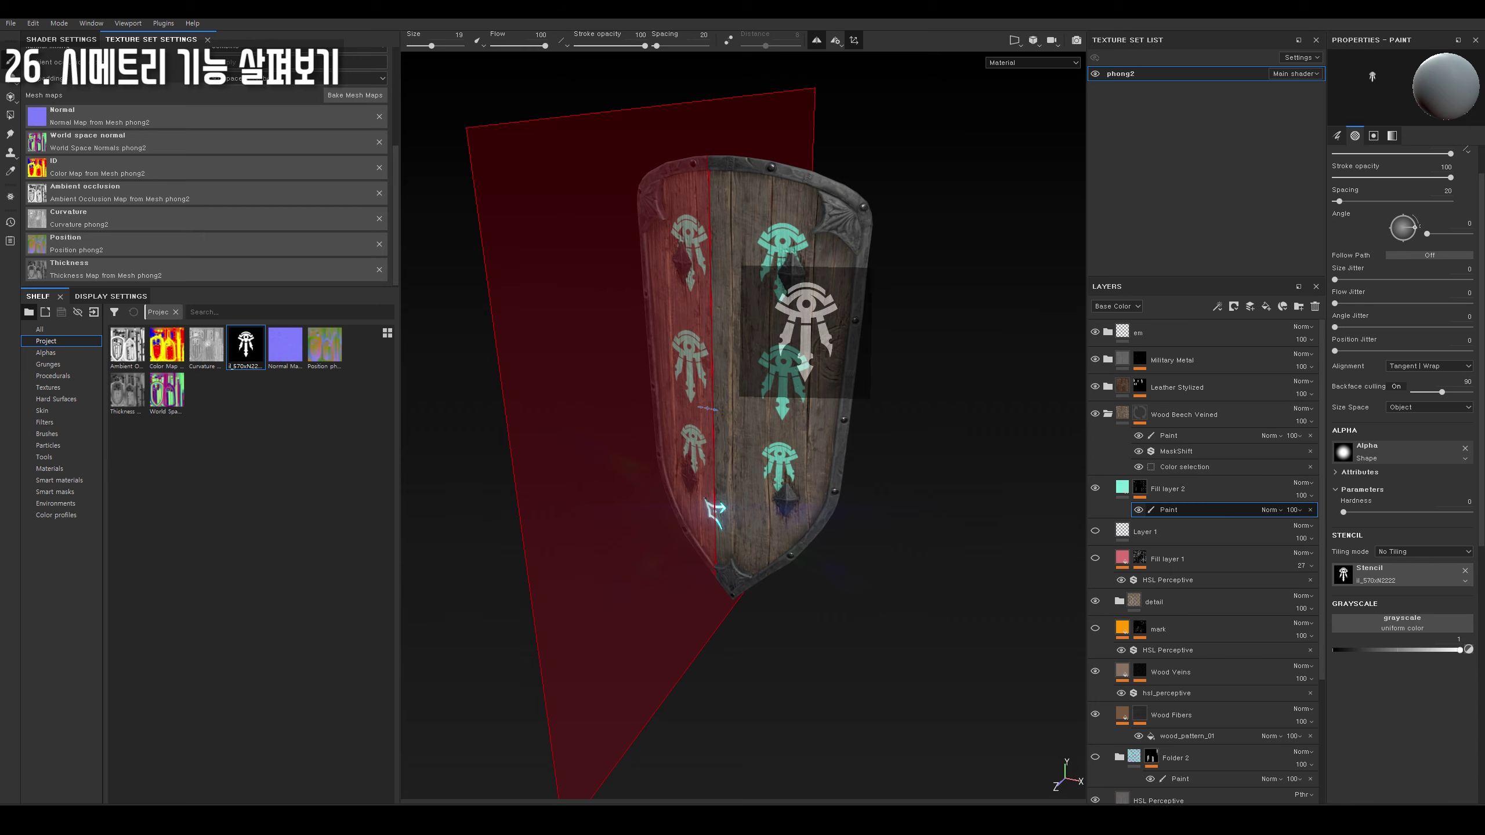
{"action": "scroll", "coordinate": [702, 526], "scroll_direction": "up", "scroll_amount": 5}
{"action": "scroll", "coordinate": [682, 530], "scroll_direction": "up", "scroll_amount": 5}
{"action": "left_click_drag", "start_coordinate": [720, 351], "coordinate": [734, 266]}
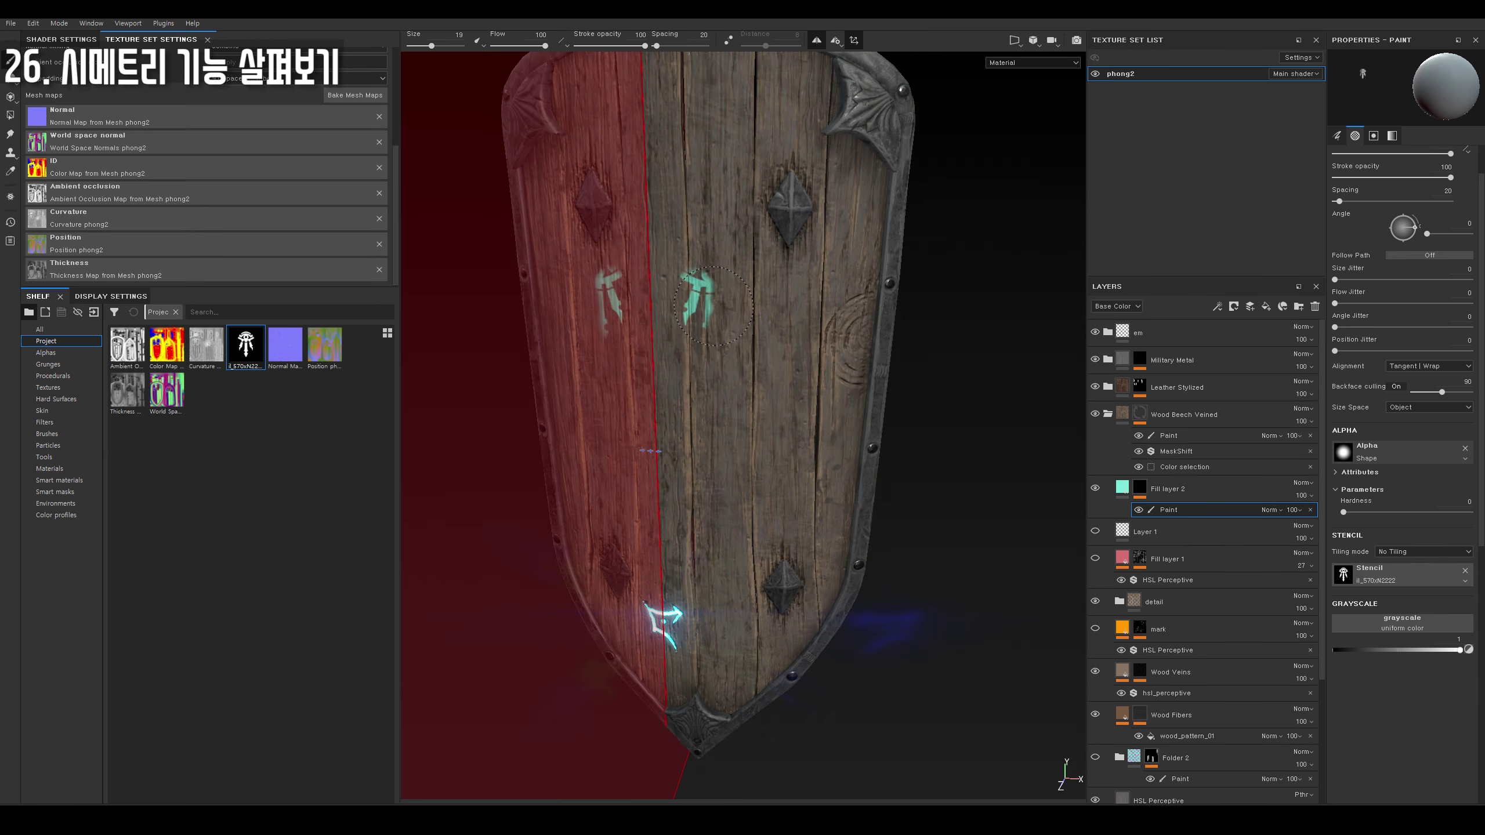
{"action": "scroll", "coordinate": [755, 319], "scroll_direction": "down", "scroll_amount": 4}
{"action": "scroll", "coordinate": [754, 319], "scroll_direction": "down", "scroll_amount": 3}
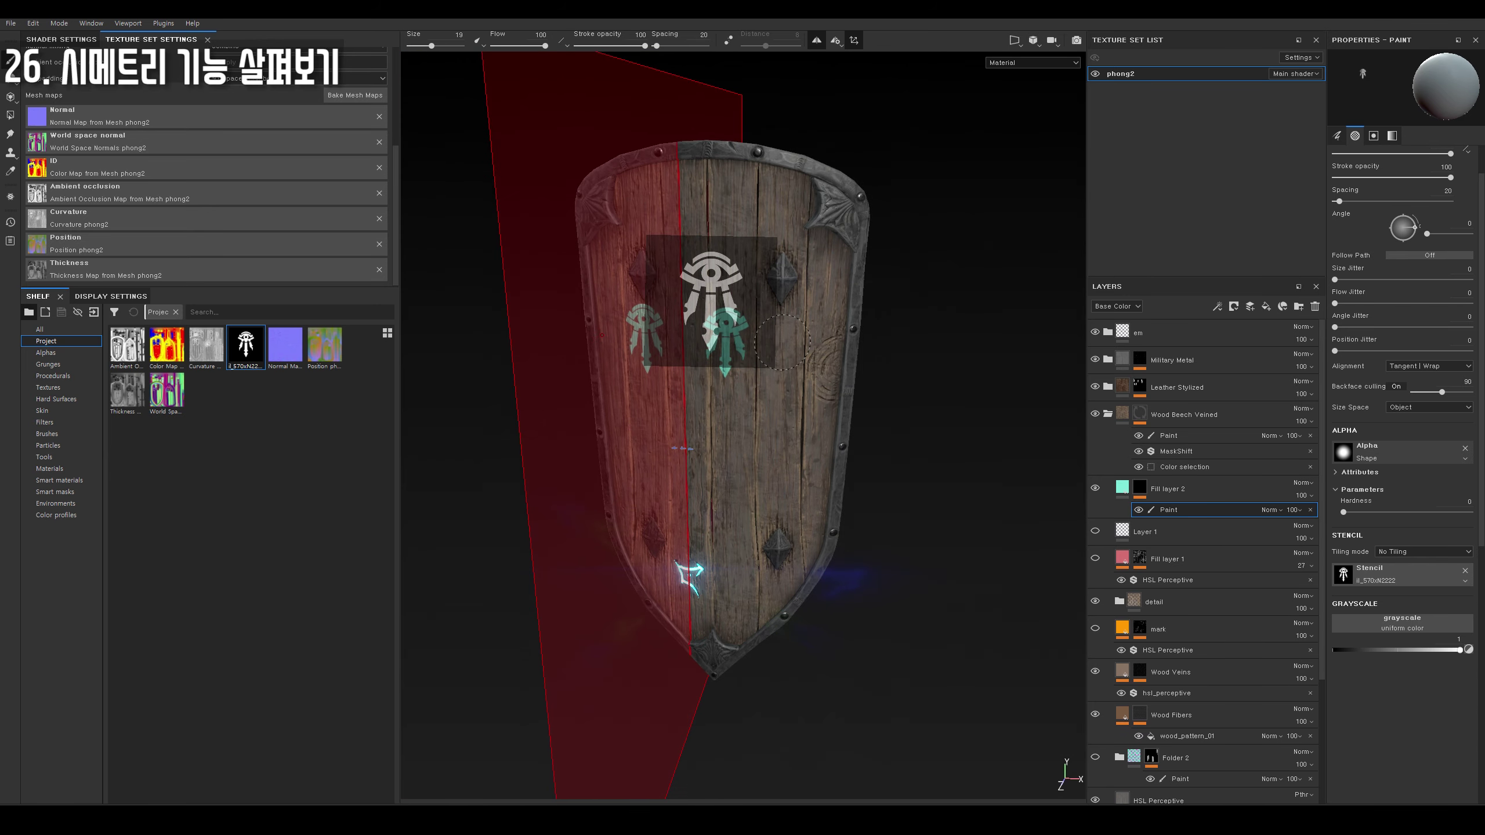
{"action": "left_click_drag", "start_coordinate": [790, 397], "coordinate": [796, 403], "text": "alt"}
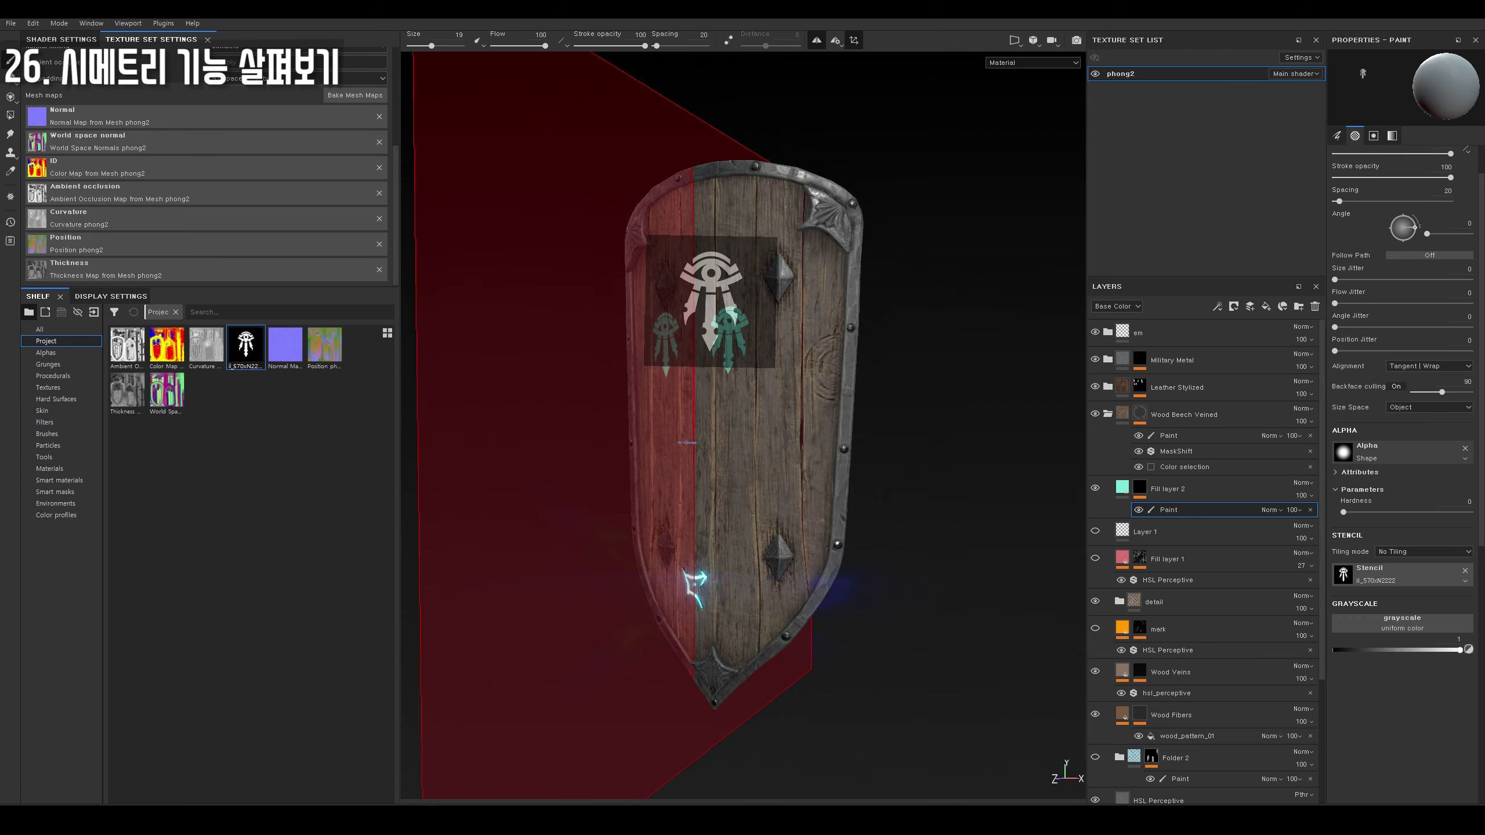
{"action": "mouse_move", "coordinate": [681, 445]}
{"action": "left_mouse_down", "text": "alt"}
{"action": "mouse_move", "coordinate": [694, 448]}
{"action": "mouse_move", "coordinate": [697, 417]}
{"action": "left_mouse_up", "text": "alt"}
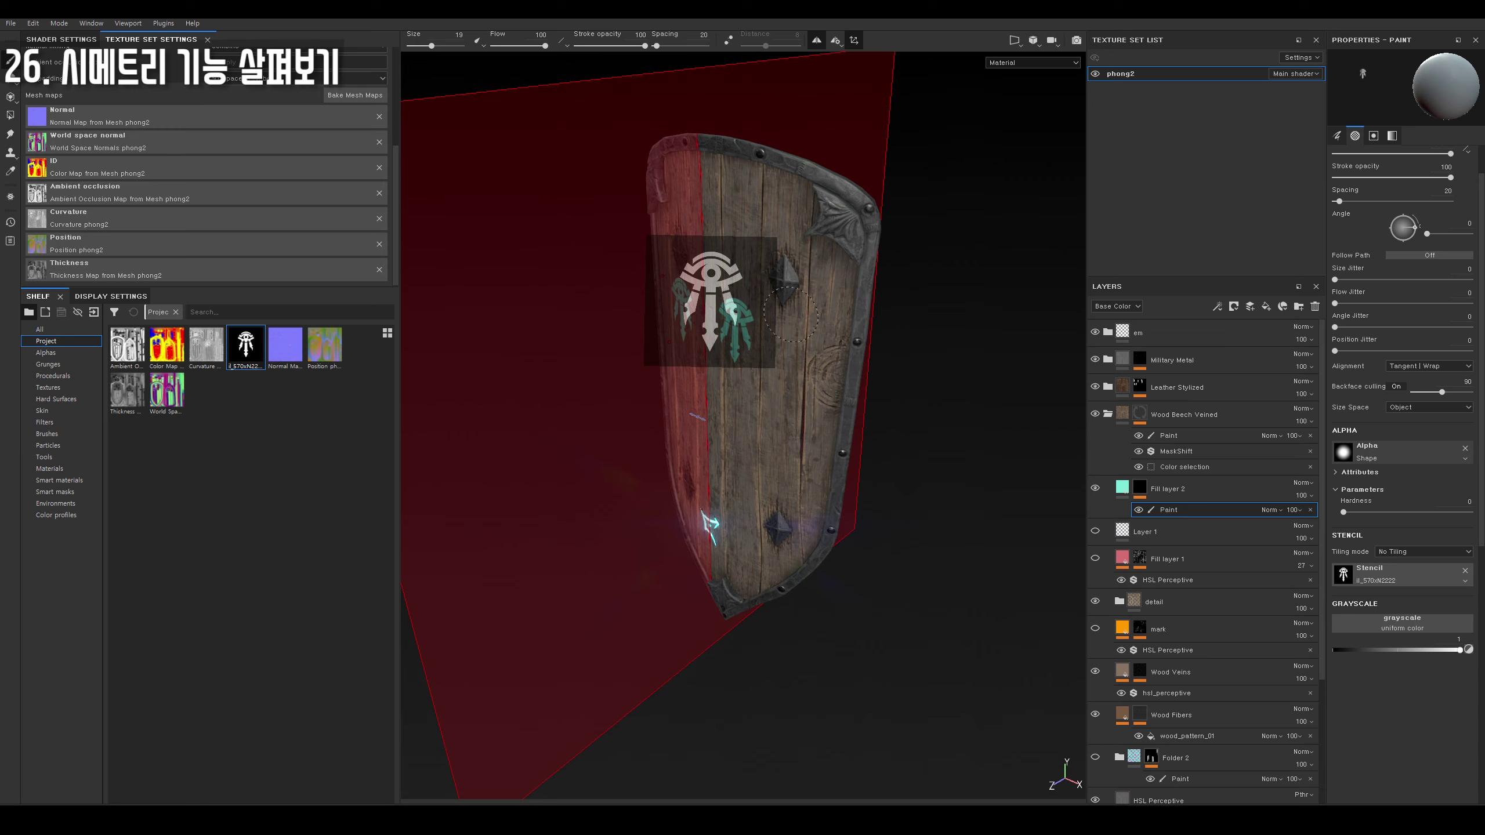
{"action": "left_click_drag", "start_coordinate": [861, 408], "coordinate": [805, 90], "text": "alt"}
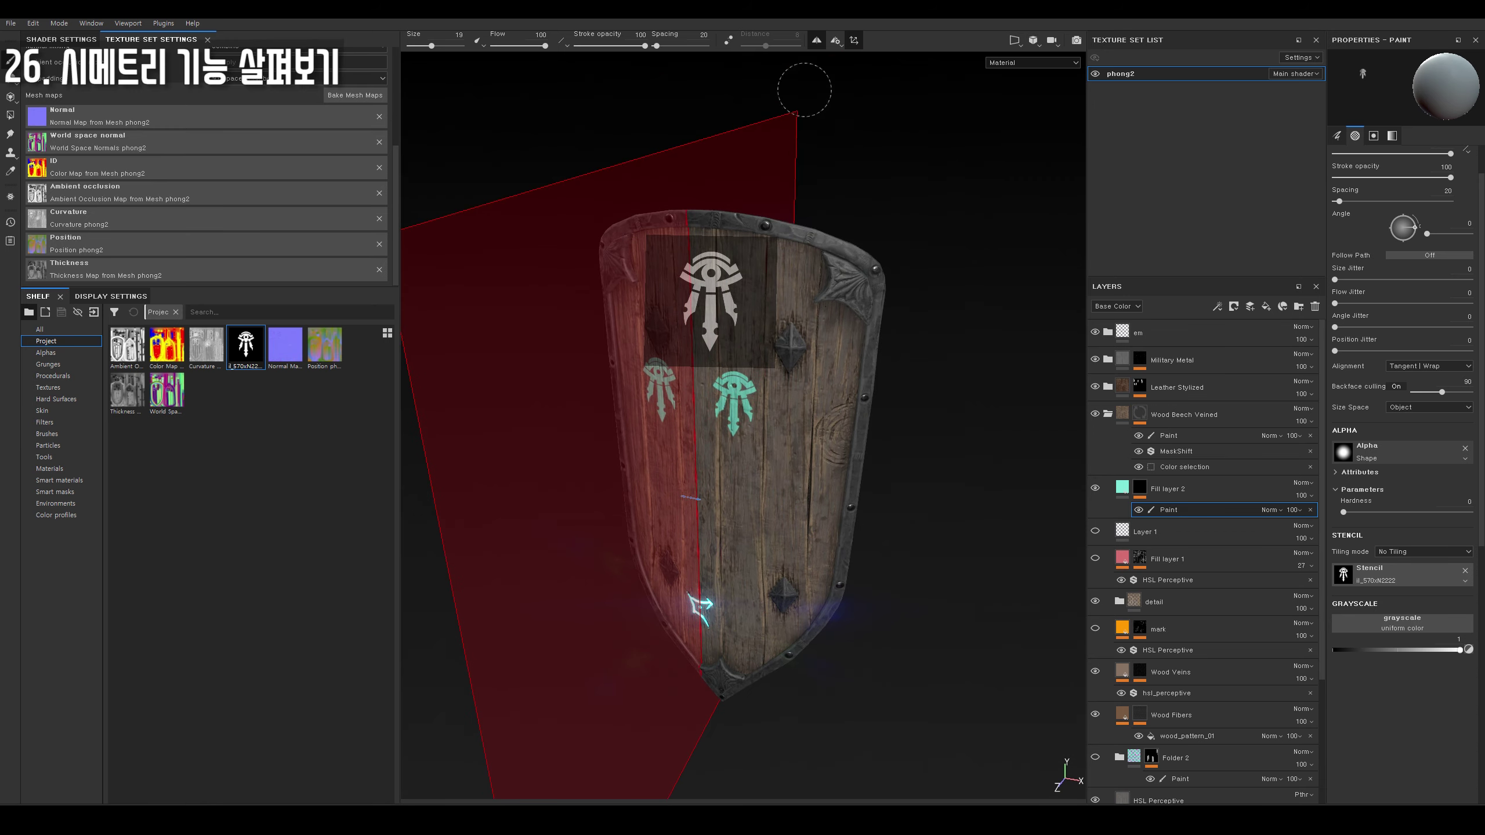
Try Mirror Y and Z symmetry, paint emblems mirrored across Y, and undo the centre stamp.
{"action": "left_click", "coordinate": [835, 40]}
{"action": "left_click", "coordinate": [889, 81]}
{"action": "left_click", "coordinate": [943, 81]}
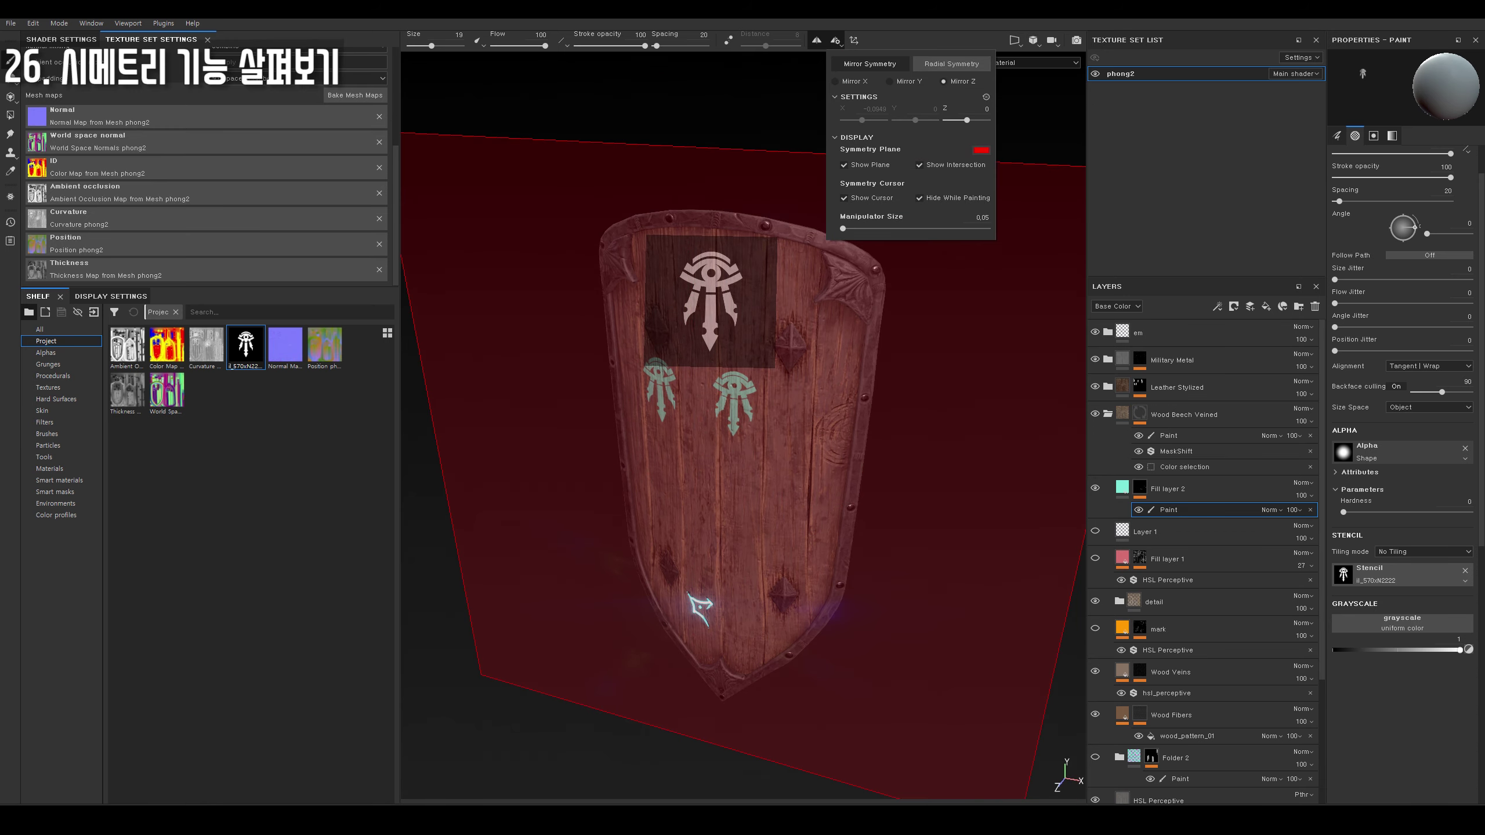
{"action": "left_click", "coordinate": [890, 81]}
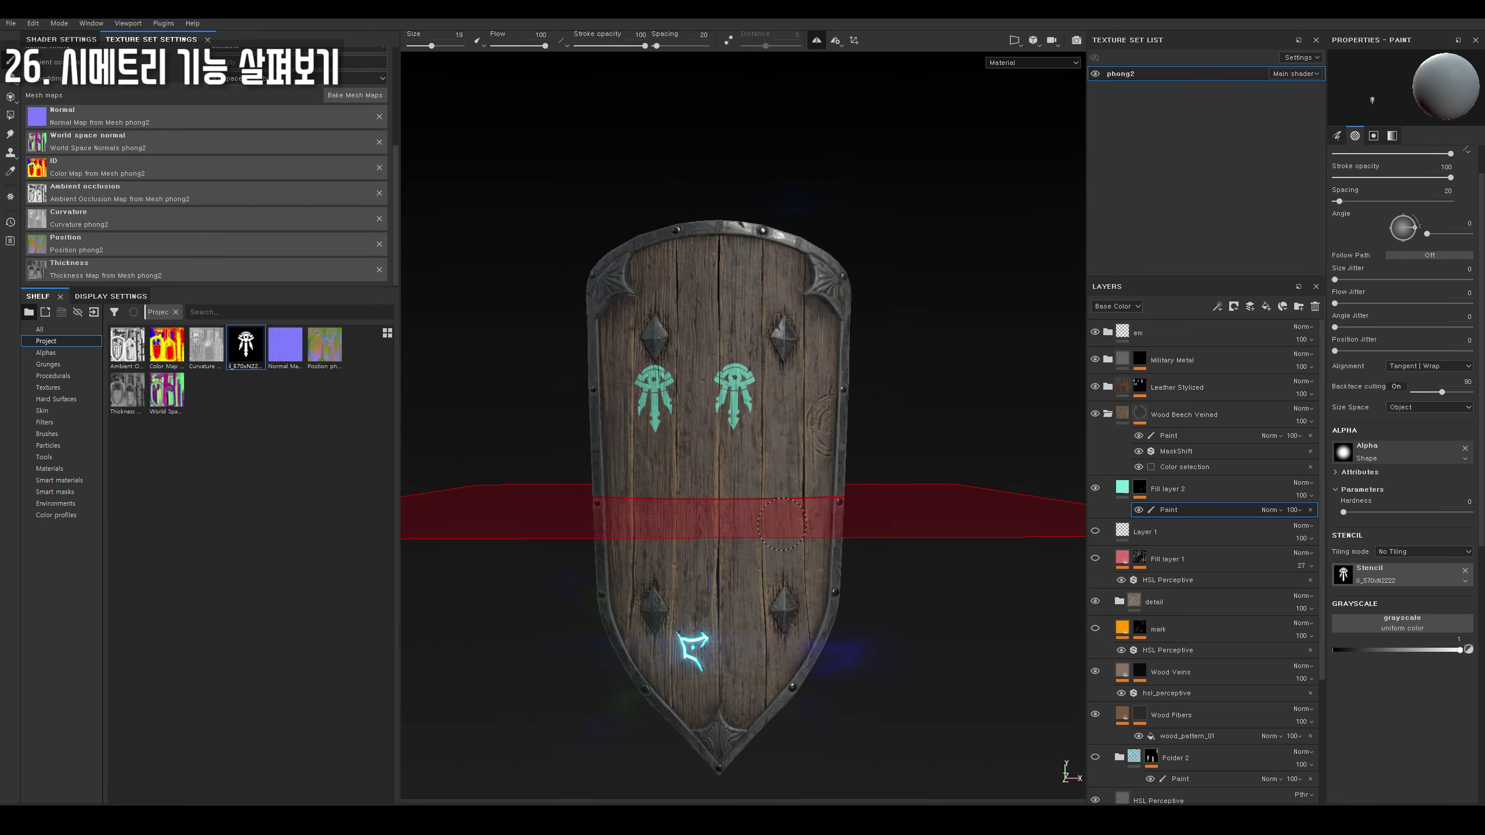
{"action": "mouse_move", "coordinate": [782, 529]}
{"action": "left_mouse_down"}
{"action": "mouse_move", "coordinate": [816, 579]}
{"action": "mouse_move", "coordinate": [722, 555]}
{"action": "mouse_move", "coordinate": [723, 591]}
{"action": "left_mouse_up"}
{"action": "key", "text": "s"}
{"action": "left_click", "coordinate": [722, 556]}
{"action": "key", "text": "ctrl+z"}
Switch to radial symmetry, delete the emblem painting, clear the stencil, and show Alphas.
{"action": "left_click", "coordinate": [835, 40]}
{"action": "left_click", "coordinate": [951, 64]}
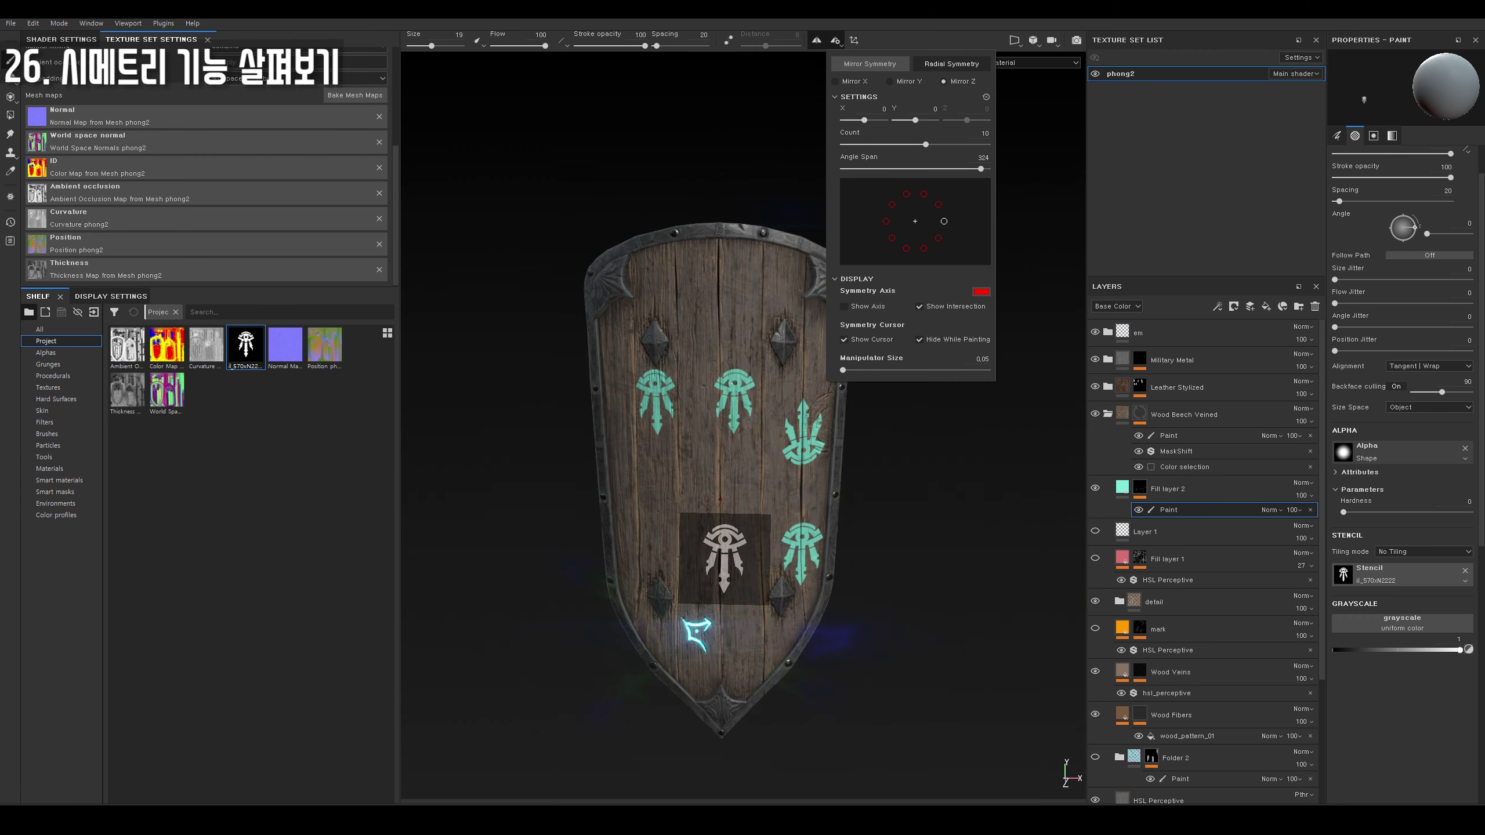
{"action": "key", "text": "Delete"}
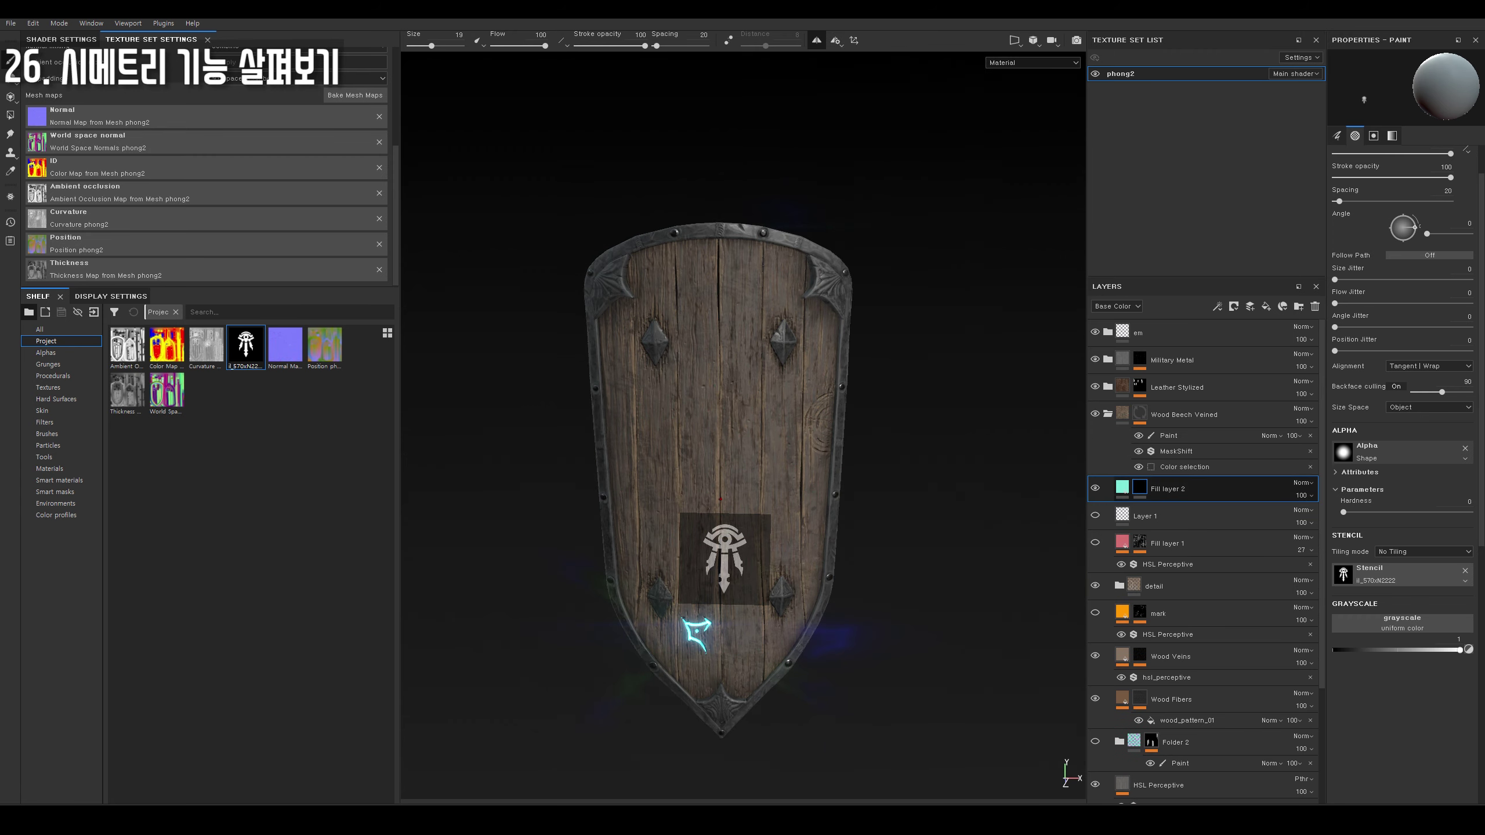
{"action": "right_click", "coordinate": [1169, 489]}
{"action": "left_click", "coordinate": [1198, 632]}
Pick the Leaf Simple brush, paint a symmetric leaf stroke, and undo it.
{"action": "left_click", "coordinate": [46, 353]}
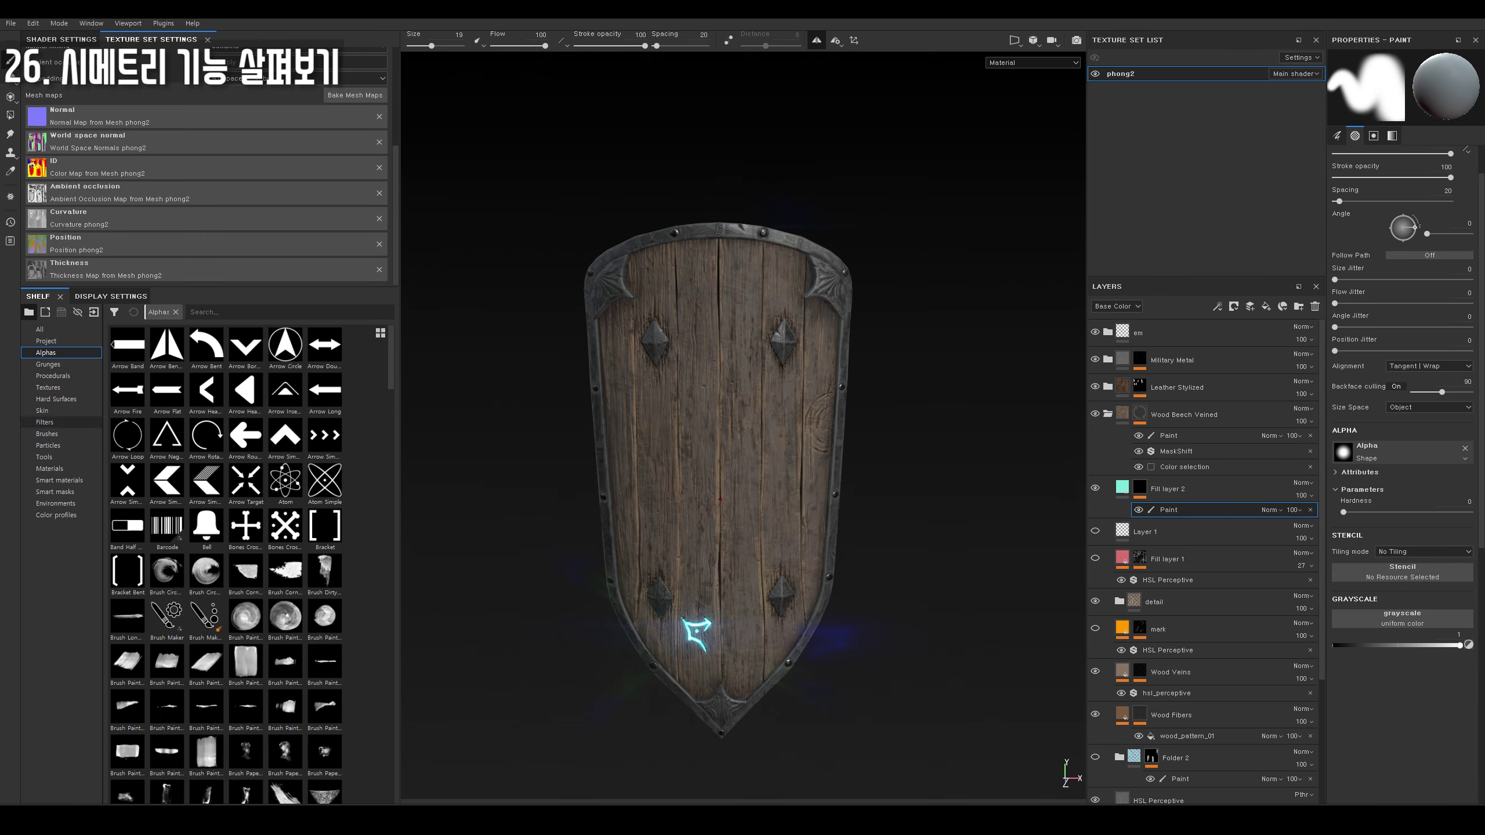
{"action": "left_click", "coordinate": [45, 422]}
{"action": "scroll", "coordinate": [245, 562], "scroll_direction": "down", "scroll_amount": 5}
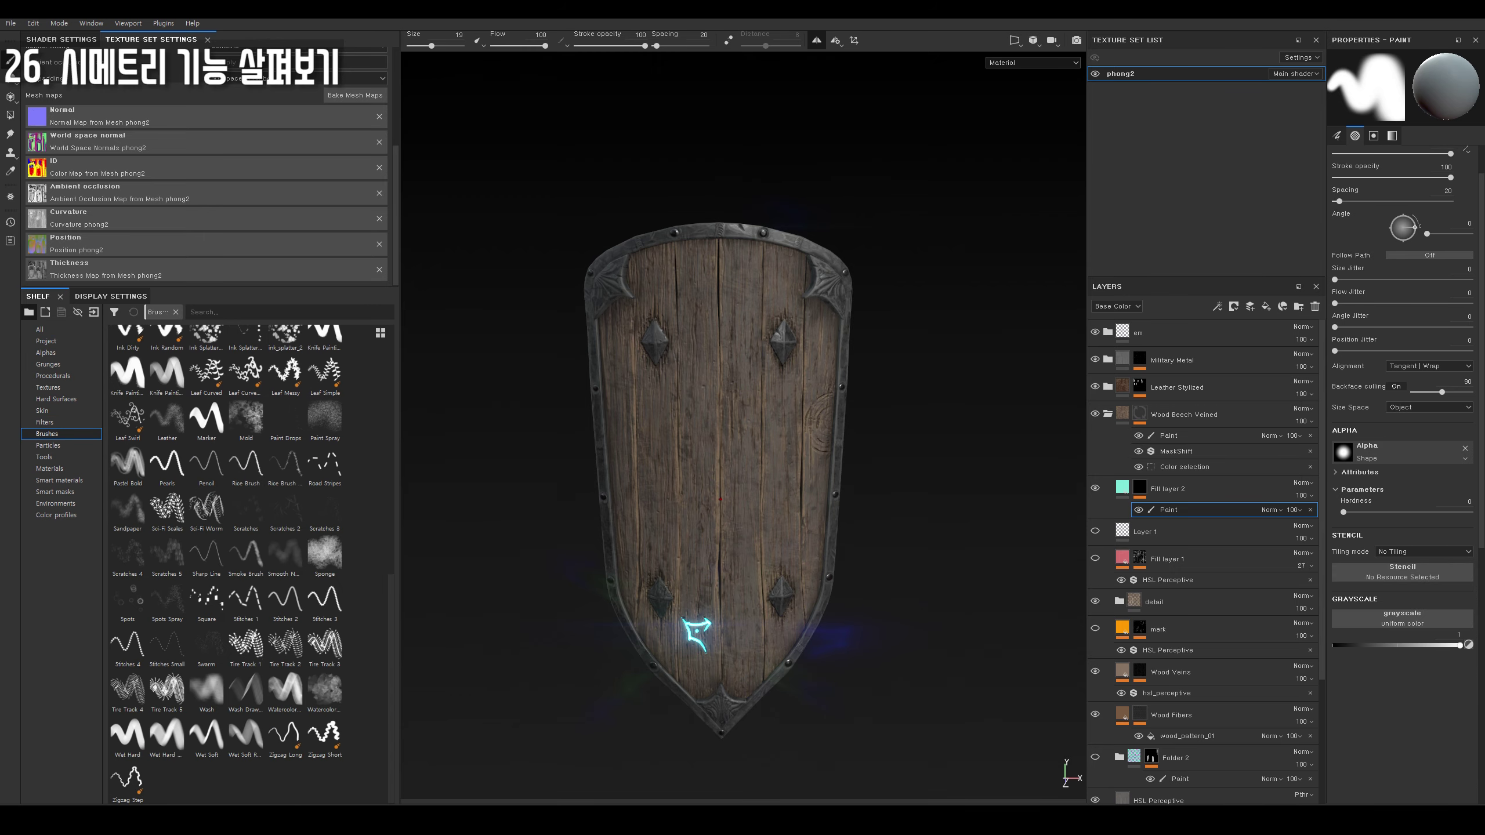
{"action": "left_click", "coordinate": [324, 372]}
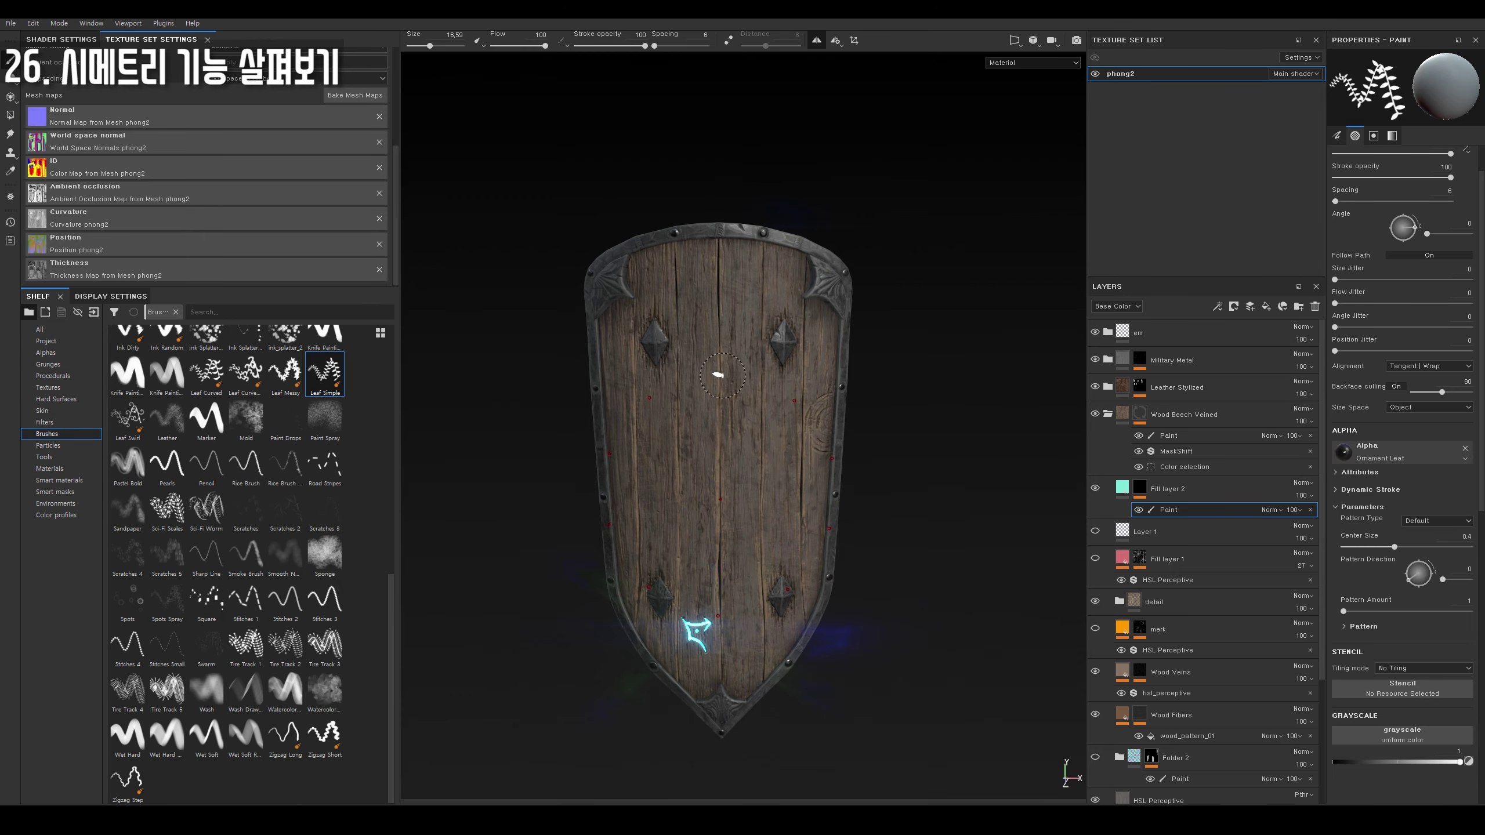
{"action": "left_click_drag", "start_coordinate": [718, 374], "coordinate": [754, 514]}
{"action": "key", "text": "ctrl+z"}
{"action": "scroll", "coordinate": [732, 430], "scroll_direction": "up", "scroll_amount": 2}
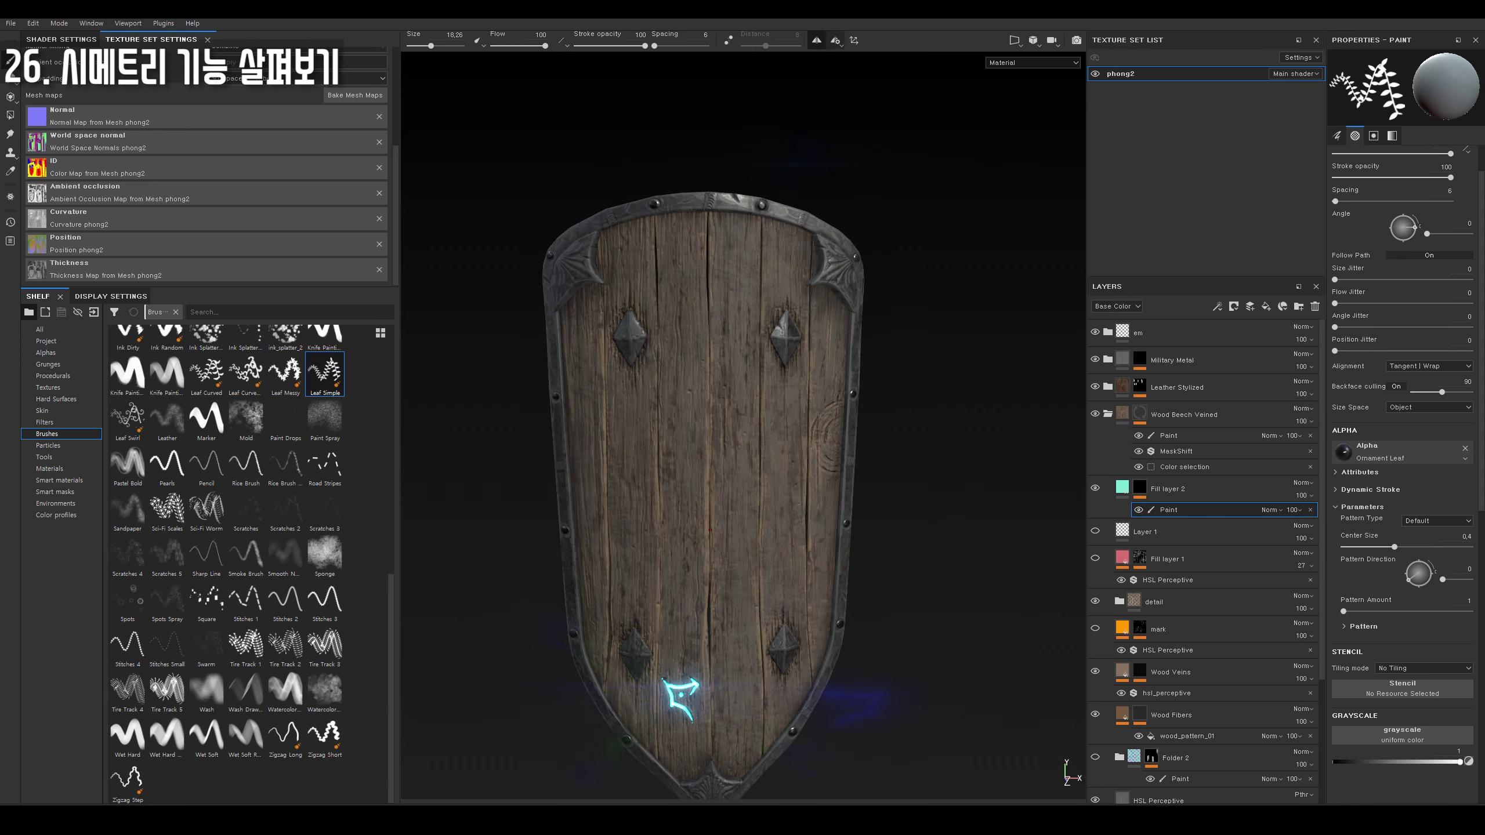
Set radial symmetry to 7 copies over a 105 angle, paint leaf strokes, and undo.
{"action": "left_click", "coordinate": [840, 43]}
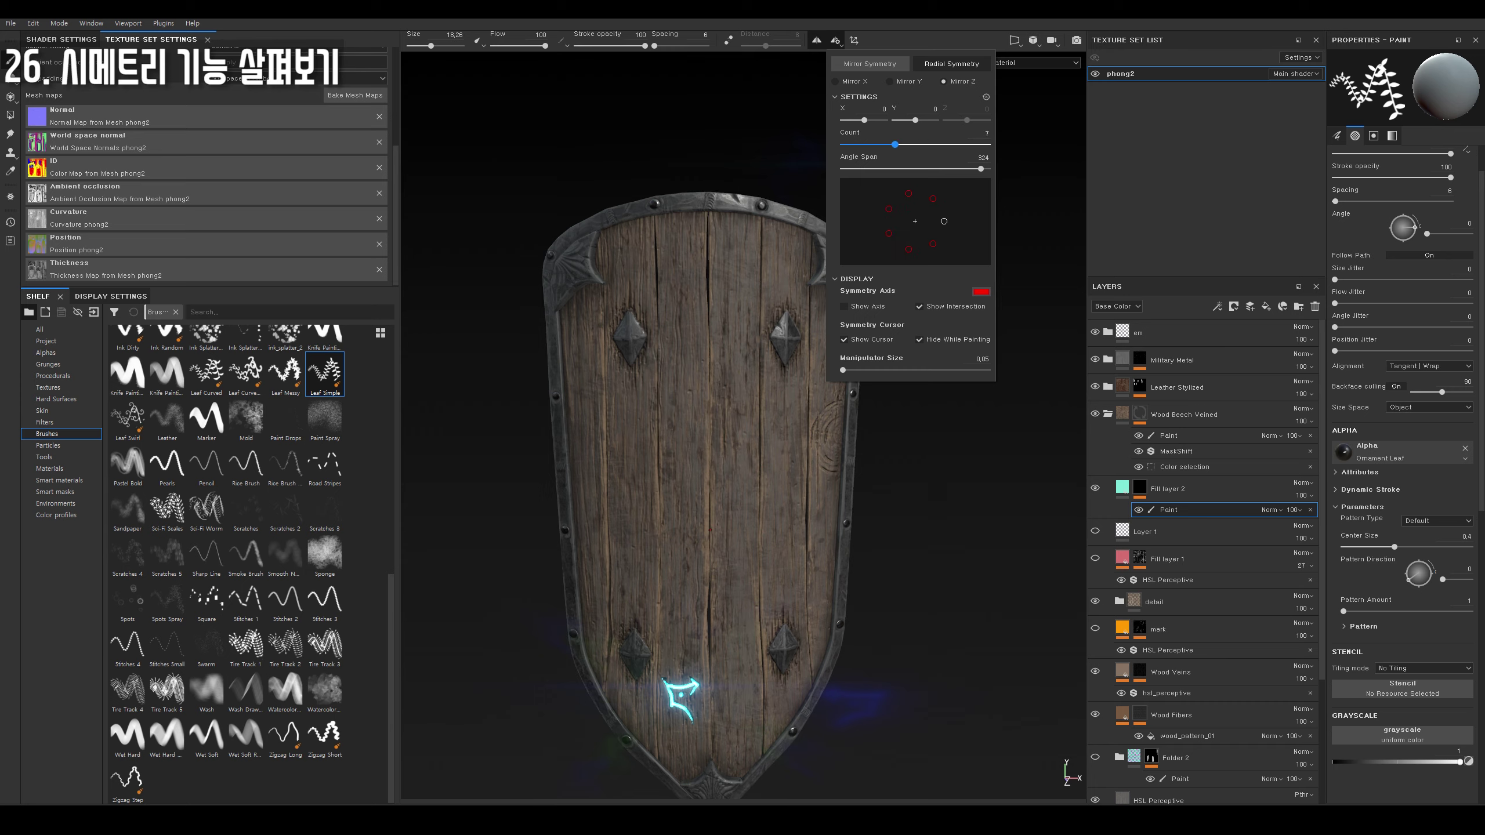
{"action": "left_click", "coordinate": [894, 144]}
{"action": "left_click_drag", "start_coordinate": [981, 168], "coordinate": [936, 168]}
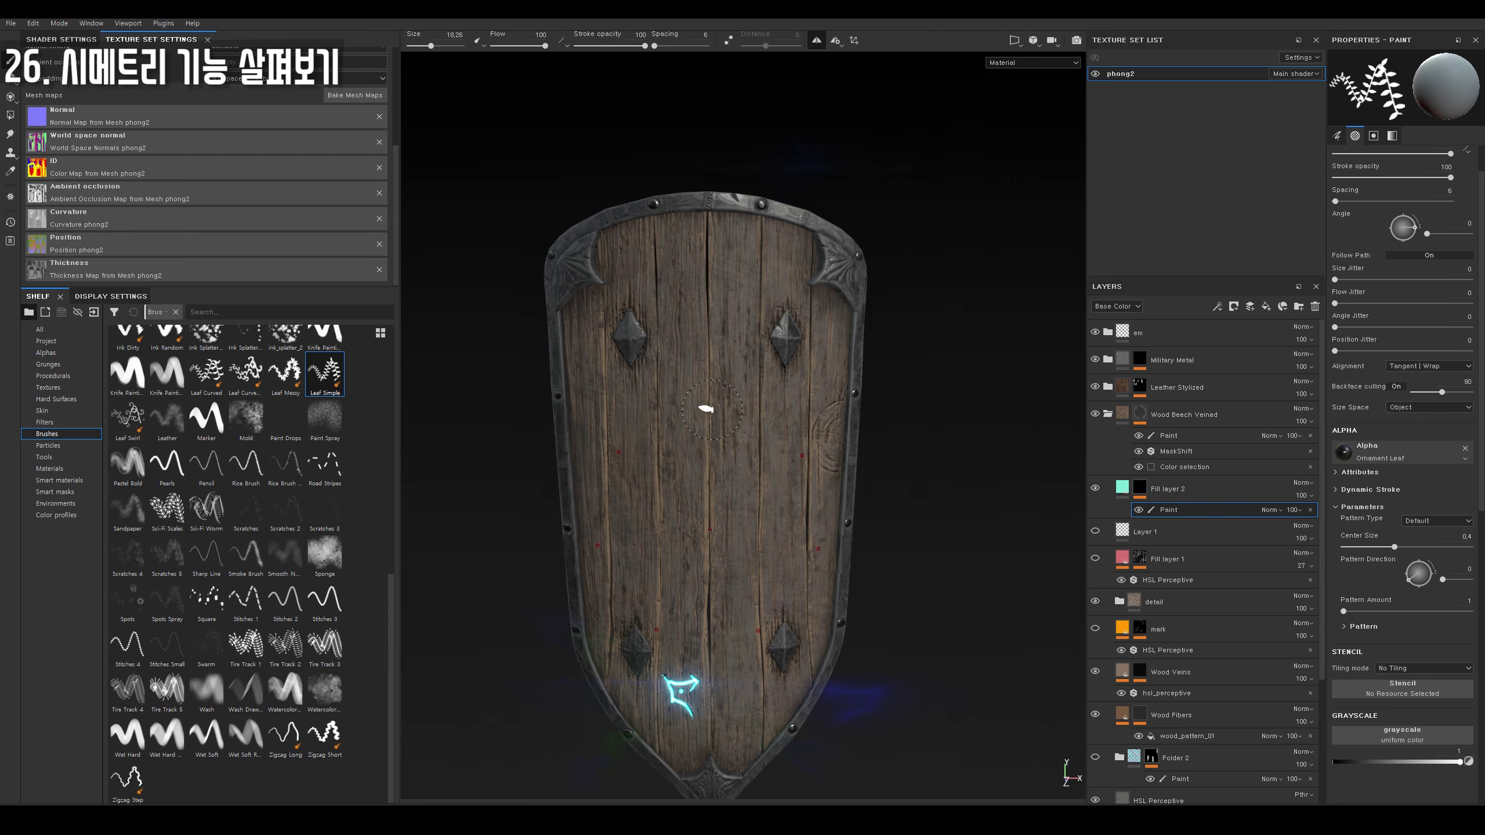
{"action": "left_click_drag", "start_coordinate": [714, 415], "coordinate": [841, 351]}
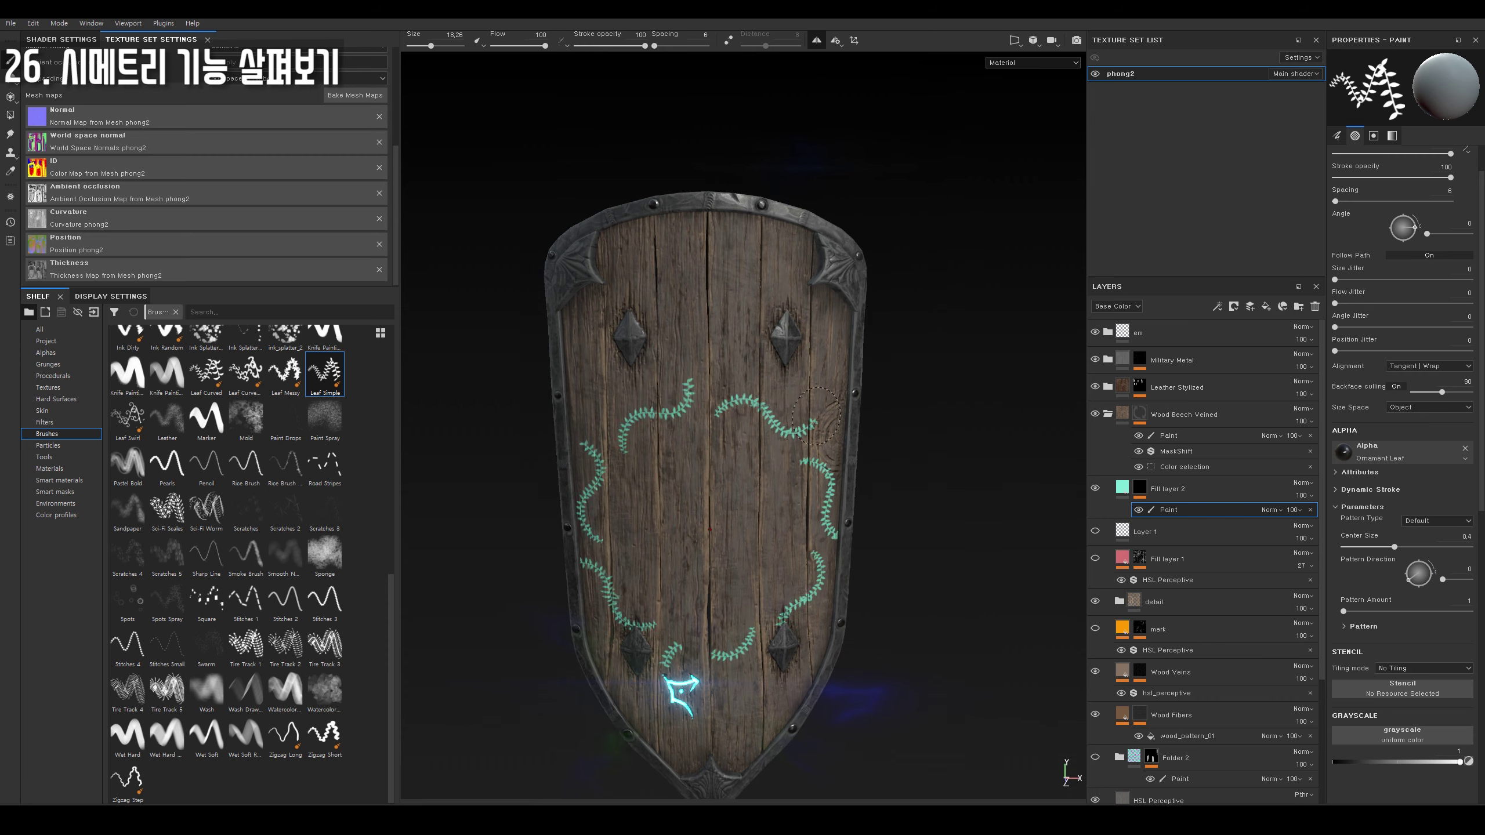
{"action": "key", "text": "ctrl+z"}
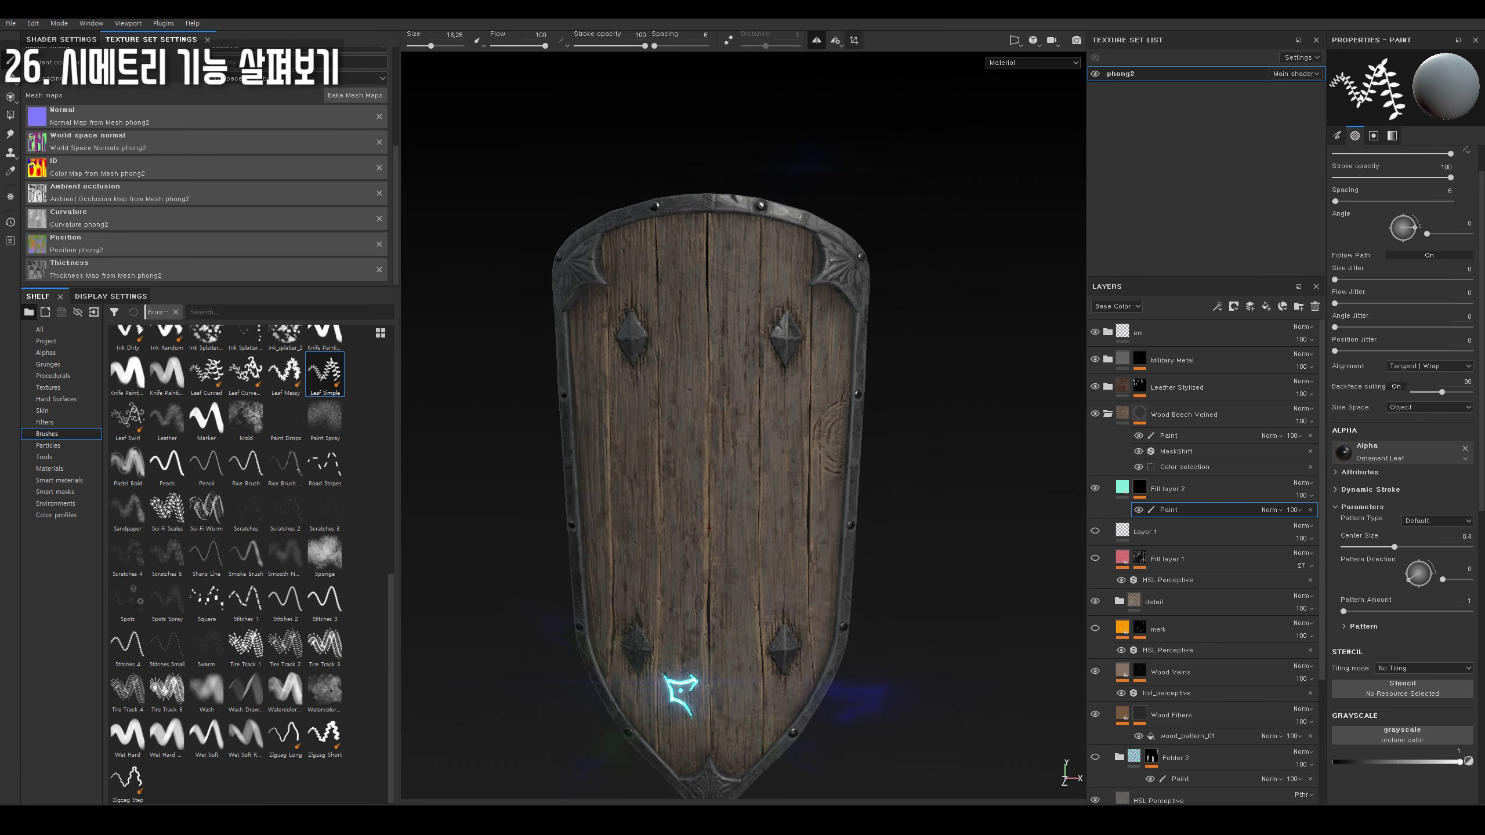
Paint symmetric leaf vines out from the shield centre, then undo them.
{"action": "scroll", "coordinate": [696, 441], "scroll_direction": "up", "scroll_amount": 3}
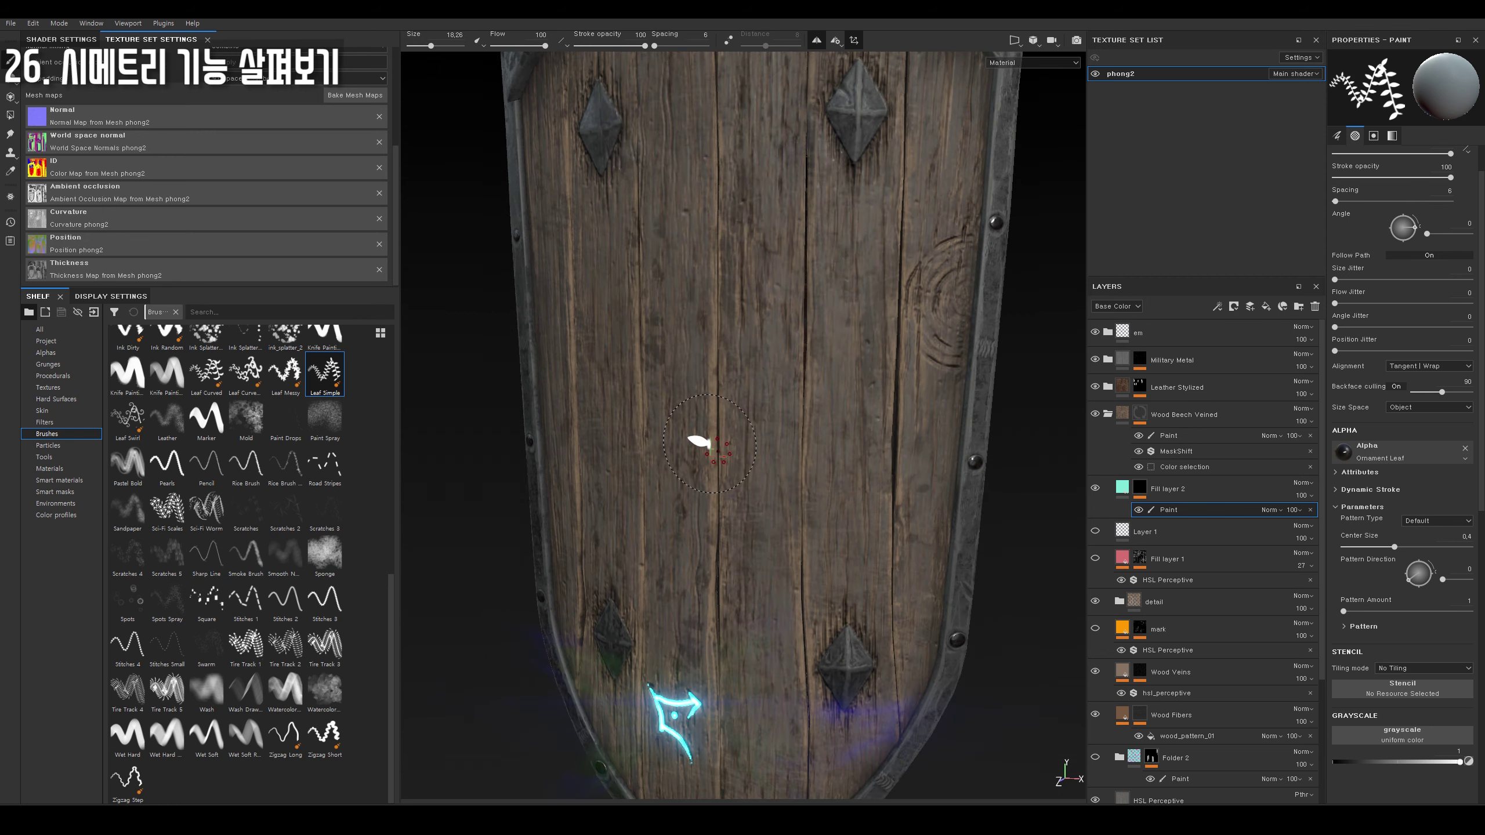
{"action": "scroll", "coordinate": [743, 278], "scroll_direction": "down", "scroll_amount": 3}
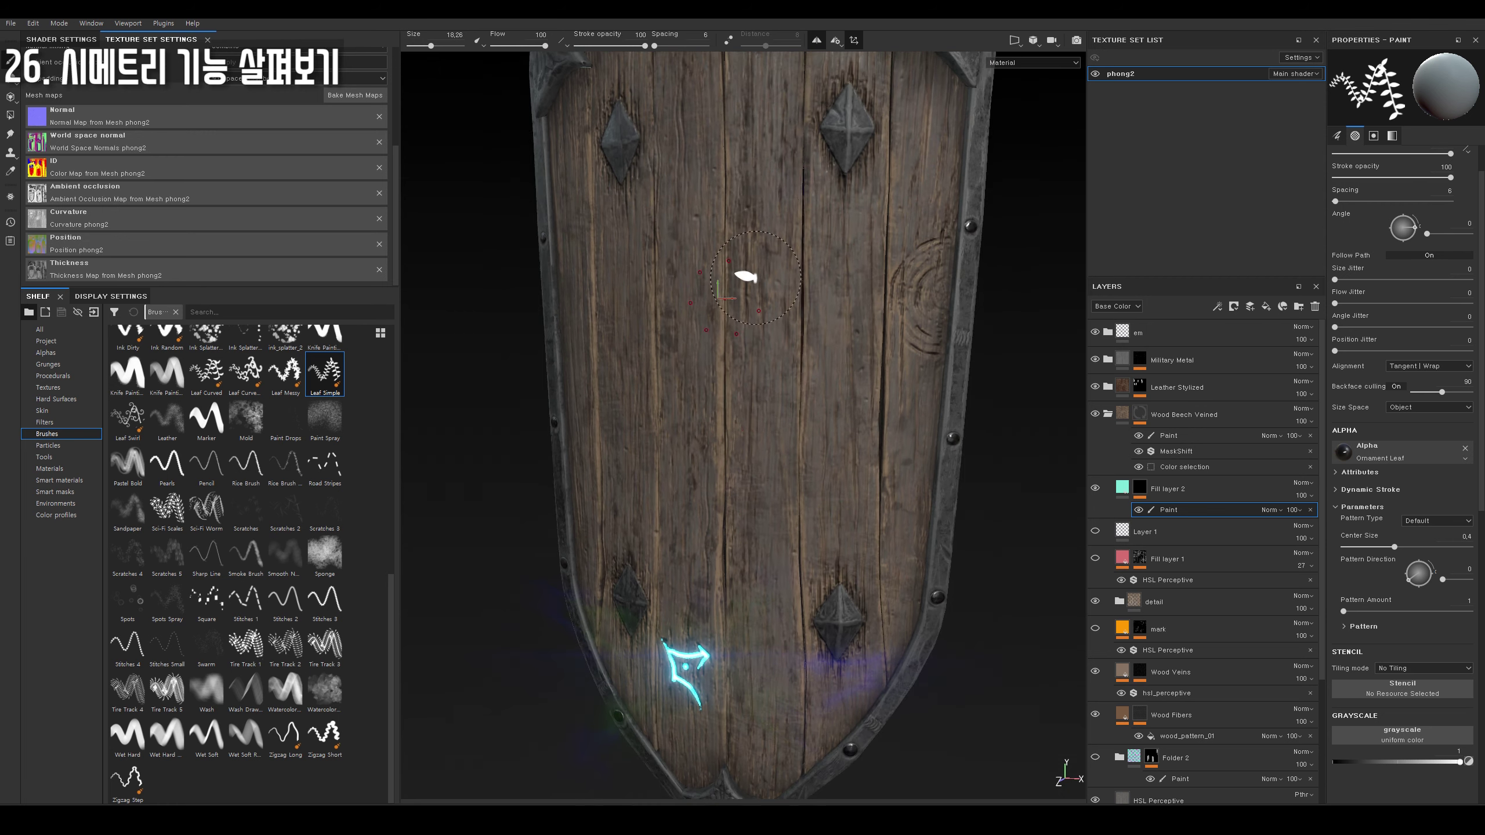
{"action": "scroll", "coordinate": [761, 304], "scroll_direction": "down", "scroll_amount": 3}
{"action": "scroll", "coordinate": [772, 322], "scroll_direction": "down", "scroll_amount": 2}
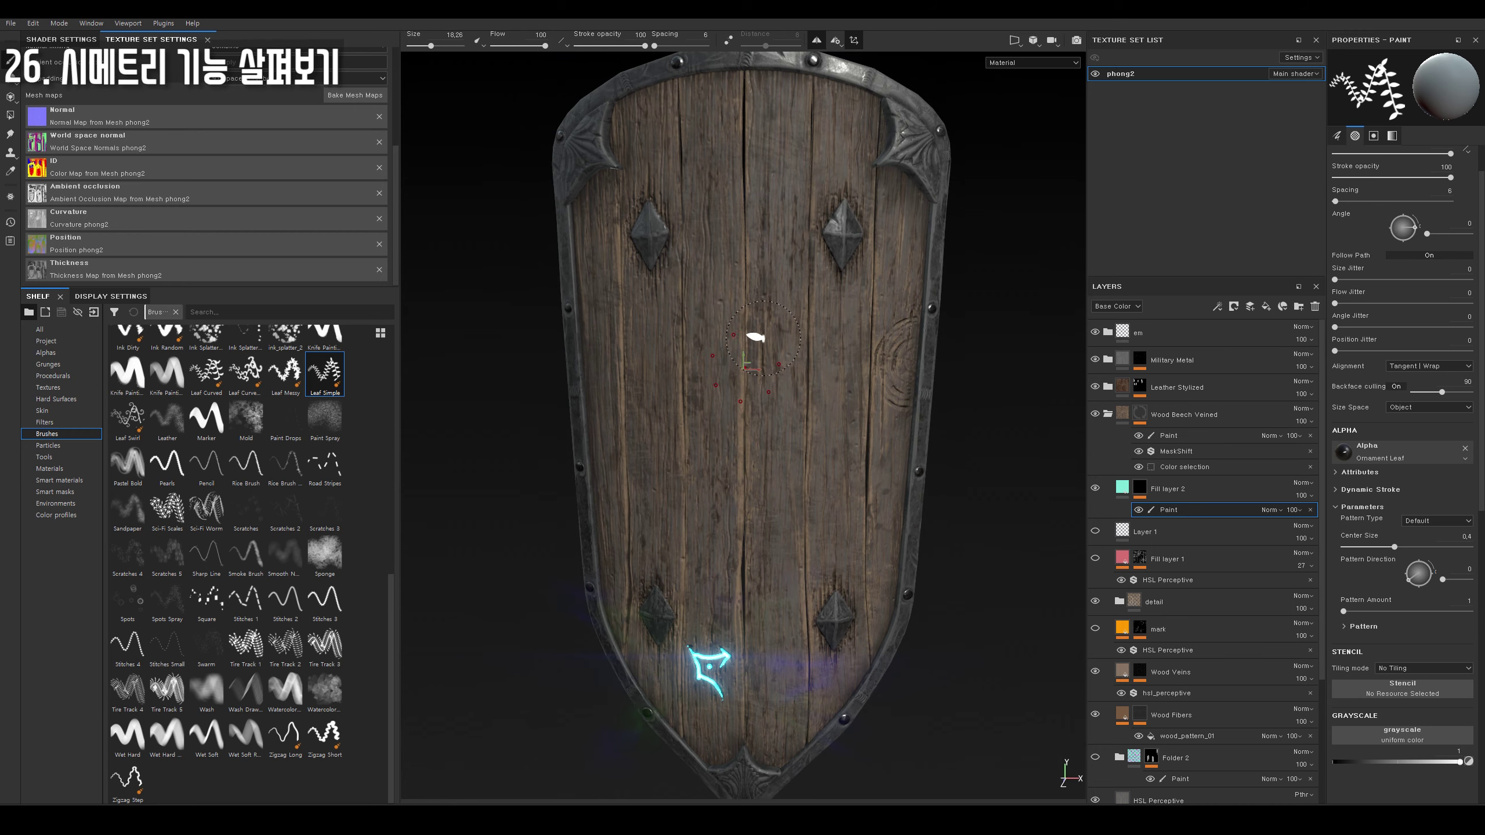
{"action": "mouse_move", "coordinate": [763, 339]}
{"action": "left_mouse_down"}
{"action": "mouse_move", "coordinate": [870, 137]}
{"action": "mouse_move", "coordinate": [760, 146]}
{"action": "left_mouse_up"}
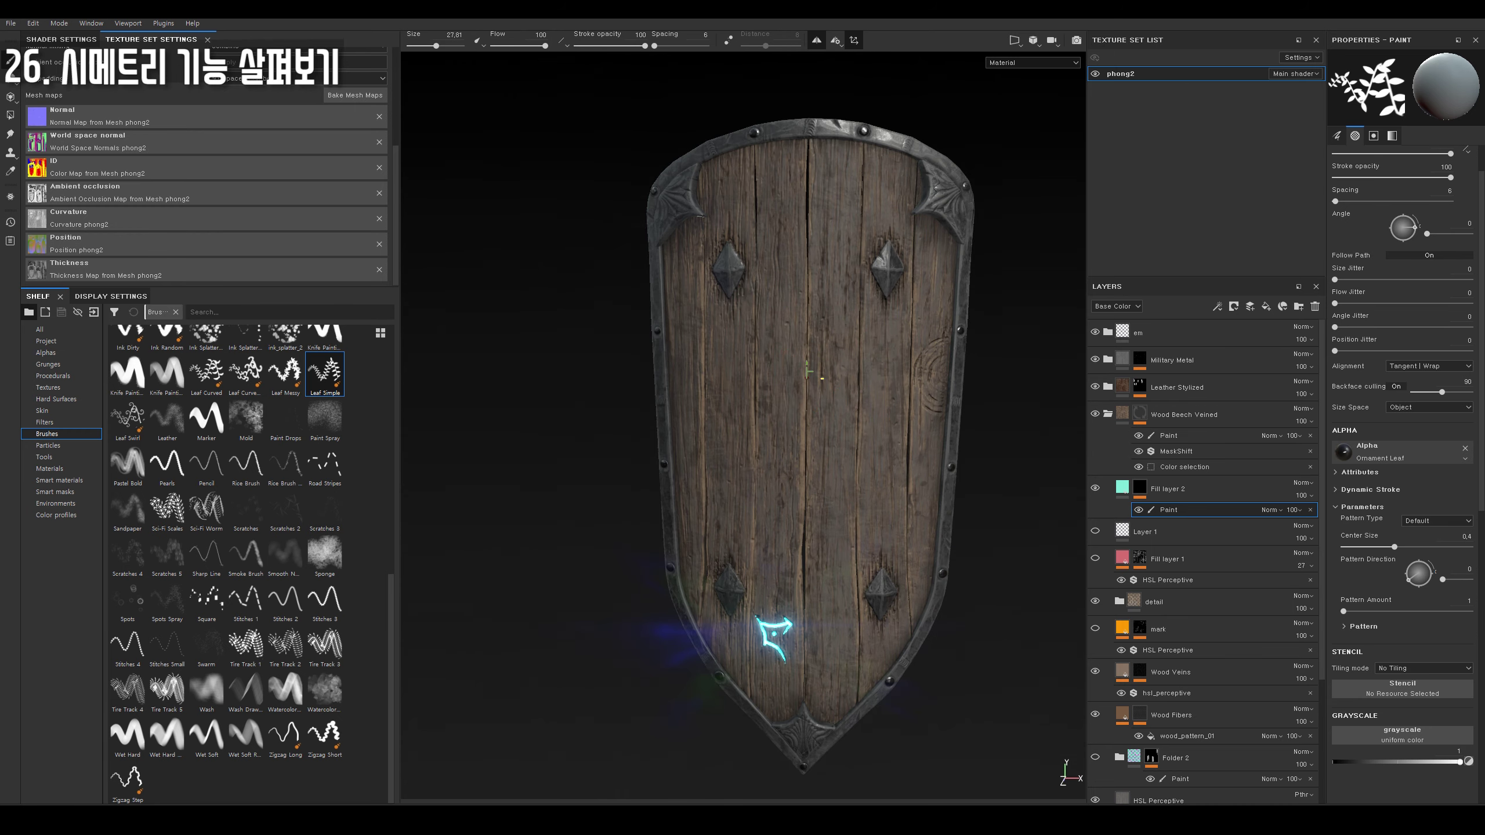
{"action": "mouse_move", "coordinate": [873, 347]}
{"action": "left_mouse_down"}
{"action": "mouse_move", "coordinate": [1001, 149]}
{"action": "mouse_move", "coordinate": [936, 176]}
{"action": "left_mouse_up"}
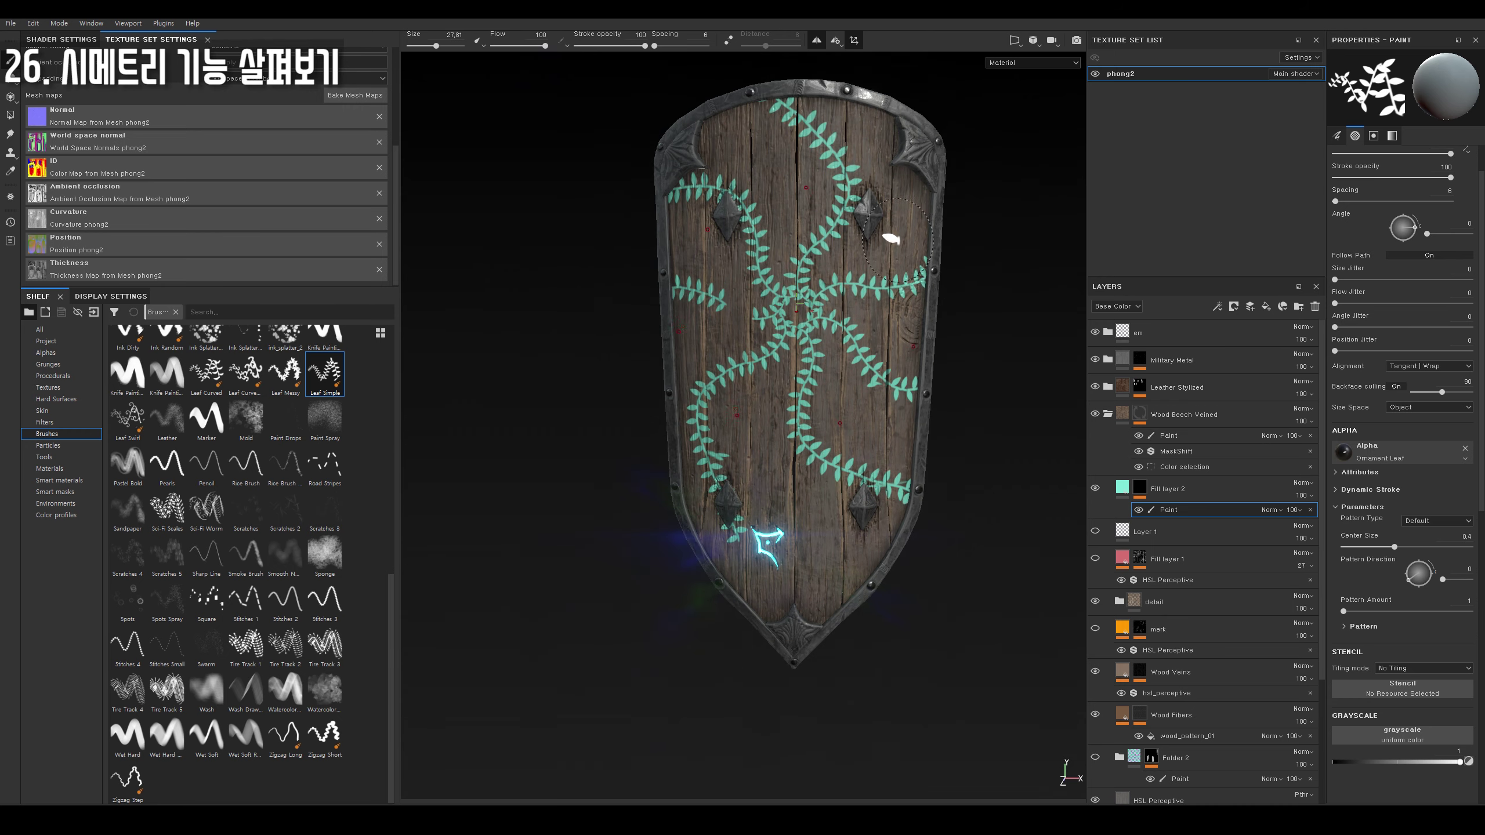
{"action": "scroll", "coordinate": [787, 375], "scroll_direction": "up", "scroll_amount": 1}
{"action": "key", "text": "ctrl+z"}
{"action": "scroll", "coordinate": [782, 376], "scroll_direction": "up", "scroll_amount": 2}
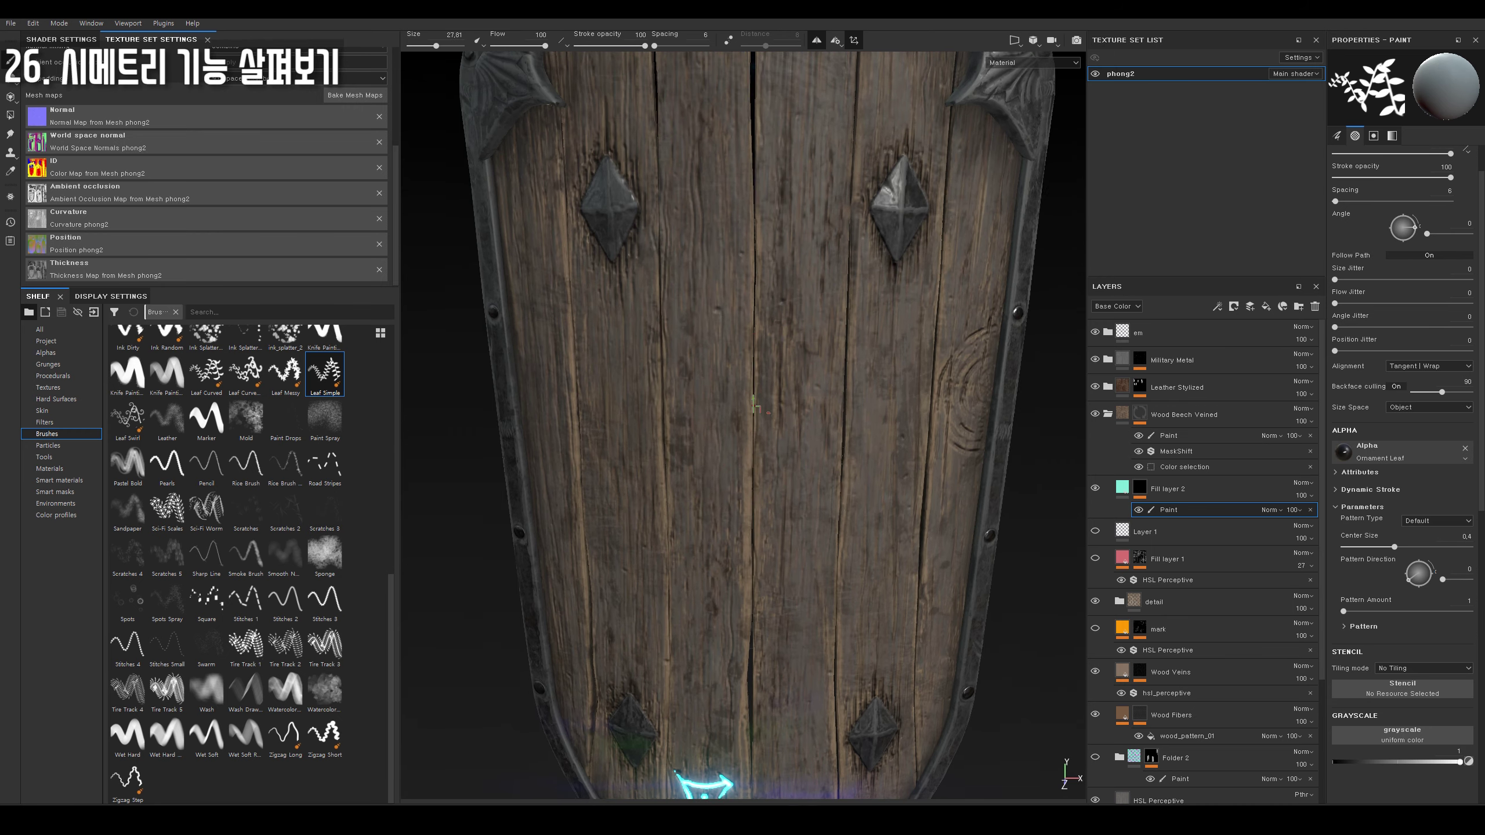
Switch to the Leaf Curved brush, paint a radial spiral of curved leaves, and undo it.
{"action": "left_click_drag", "start_coordinate": [760, 407], "coordinate": [750, 436], "text": "alt"}
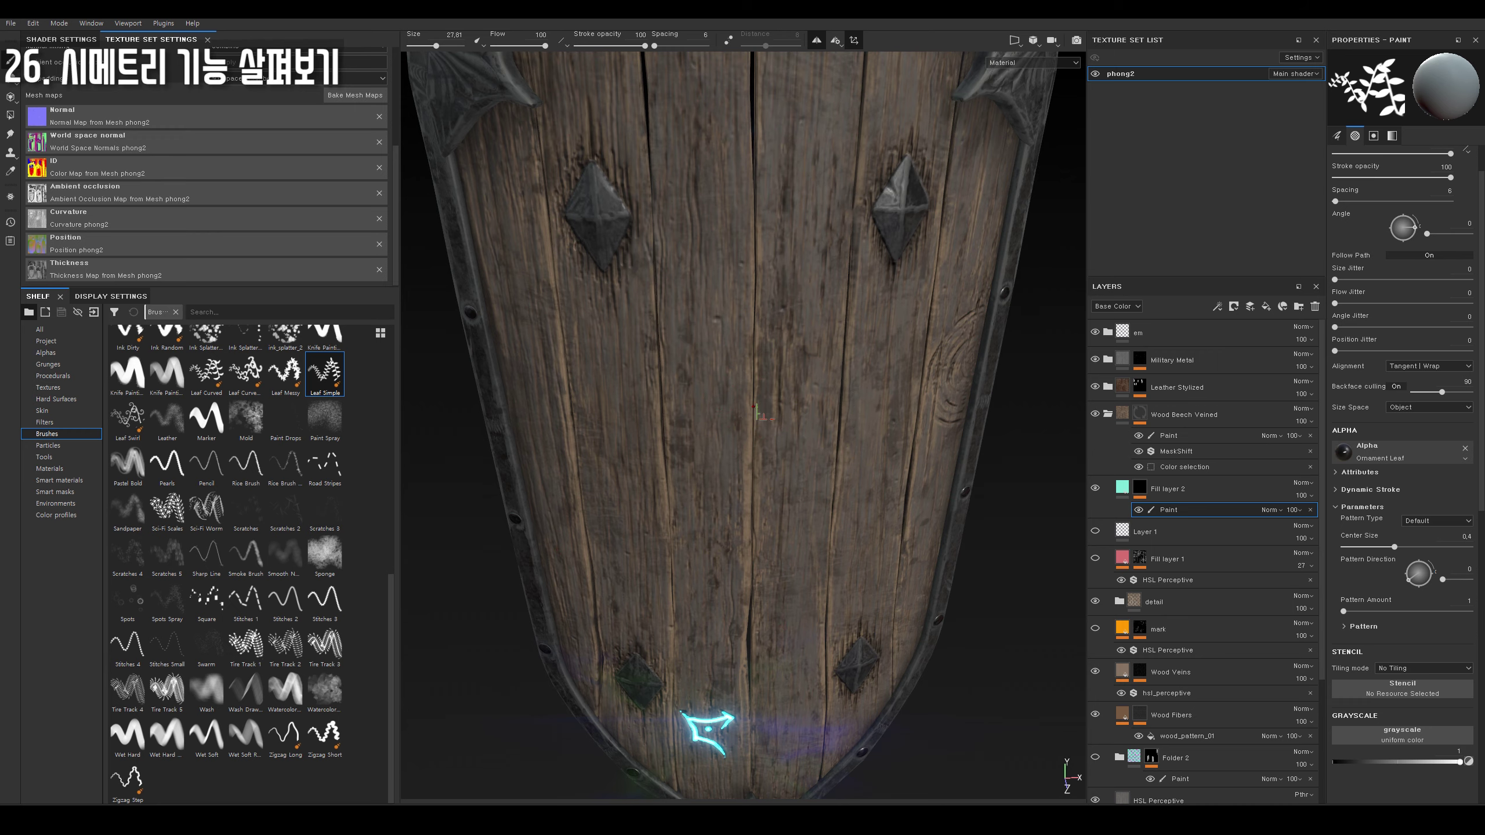
{"action": "scroll", "coordinate": [754, 407], "scroll_direction": "up", "scroll_amount": 5}
{"action": "mouse_move", "coordinate": [759, 336]}
{"action": "left_mouse_down", "text": "alt"}
{"action": "mouse_move", "coordinate": [795, 328]}
{"action": "mouse_move", "coordinate": [723, 315]}
{"action": "left_mouse_up", "text": "alt"}
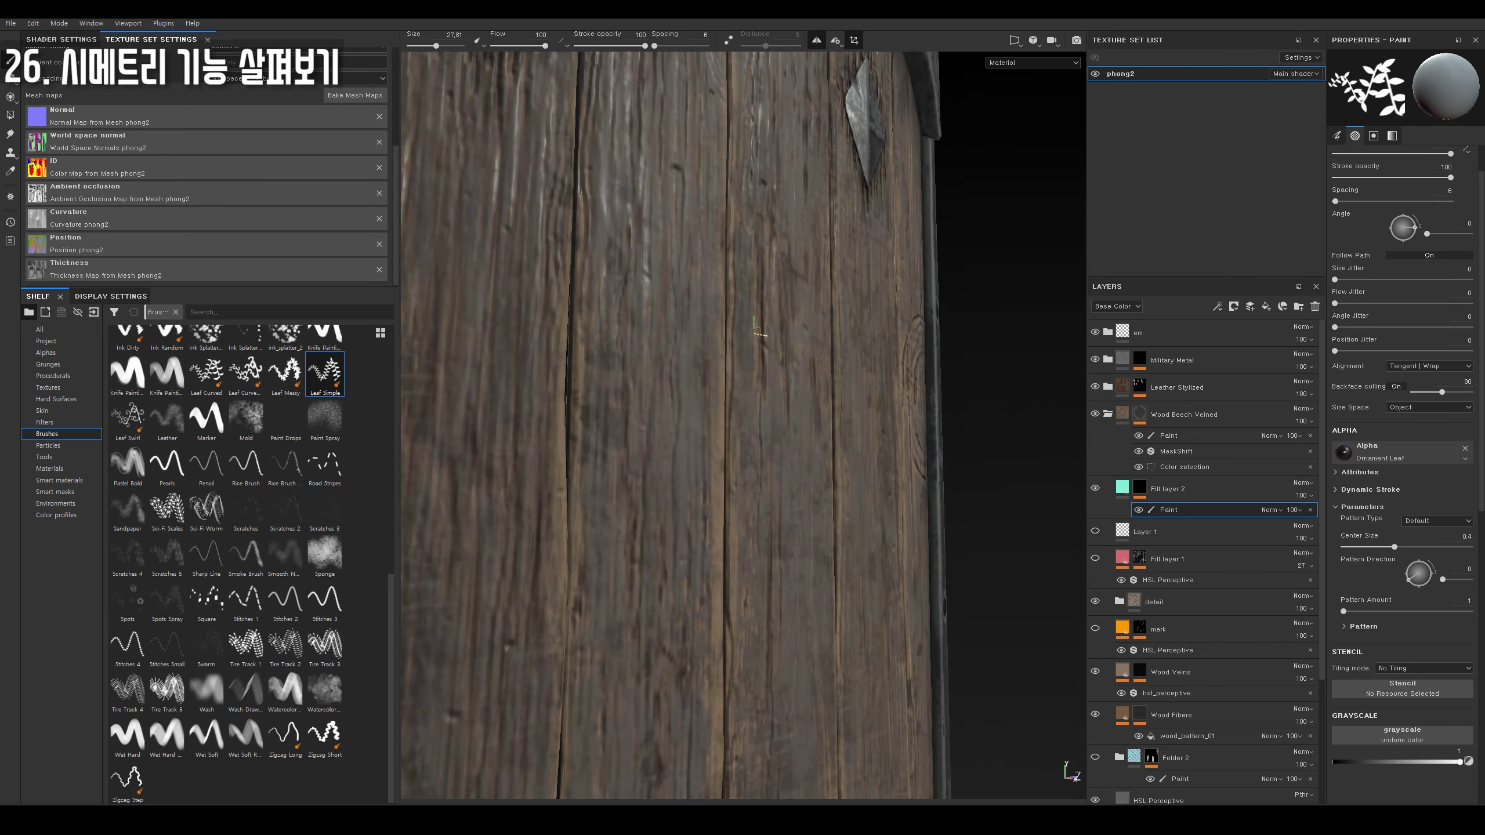
{"action": "scroll", "coordinate": [758, 334], "scroll_direction": "down", "scroll_amount": 5}
{"action": "scroll", "coordinate": [878, 322], "scroll_direction": "down", "scroll_amount": 5}
{"action": "left_click", "coordinate": [206, 372]}
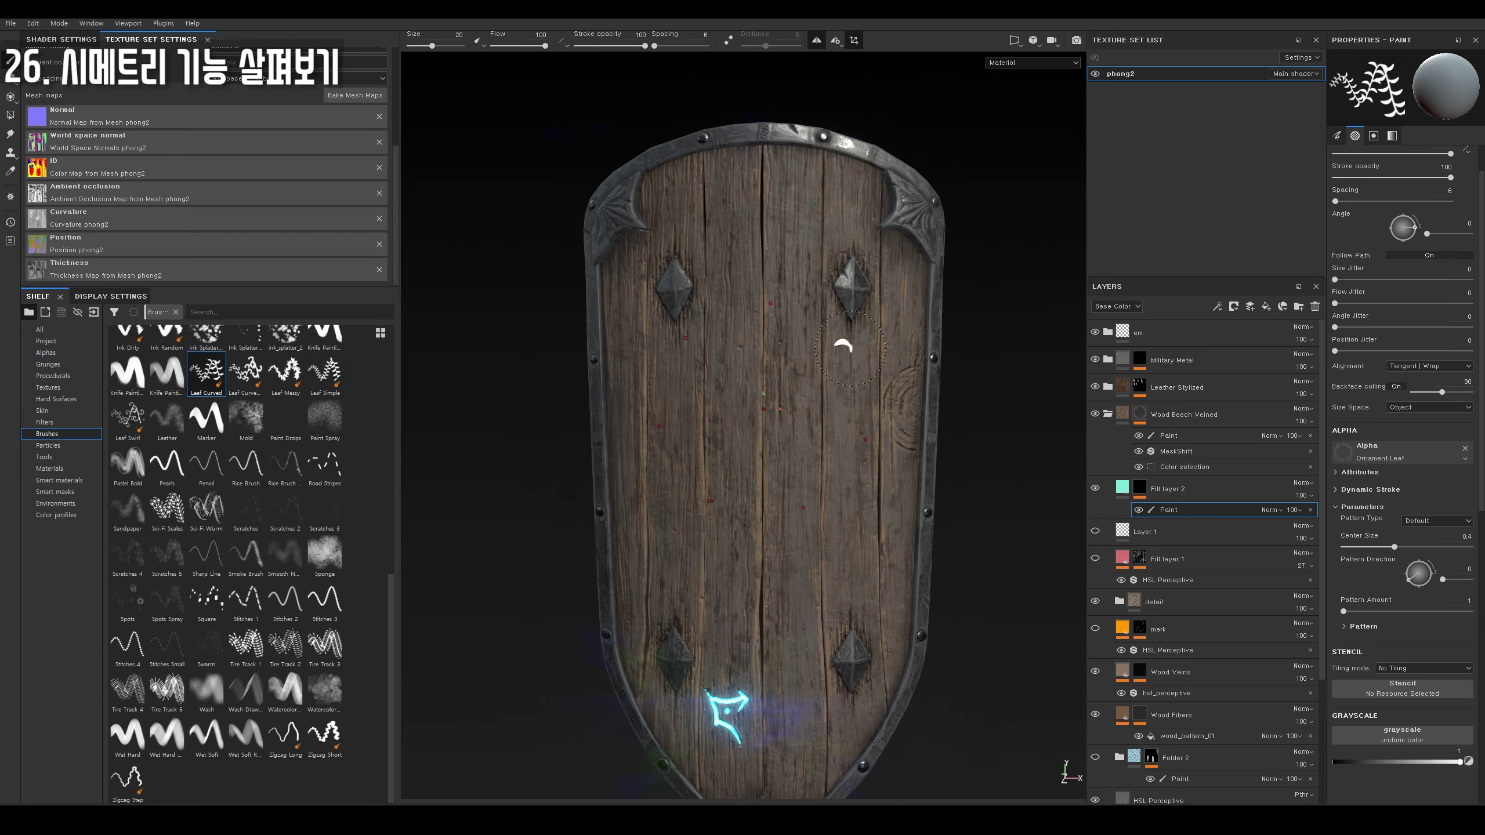
{"action": "left_click_drag", "start_coordinate": [784, 386], "coordinate": [962, 140]}
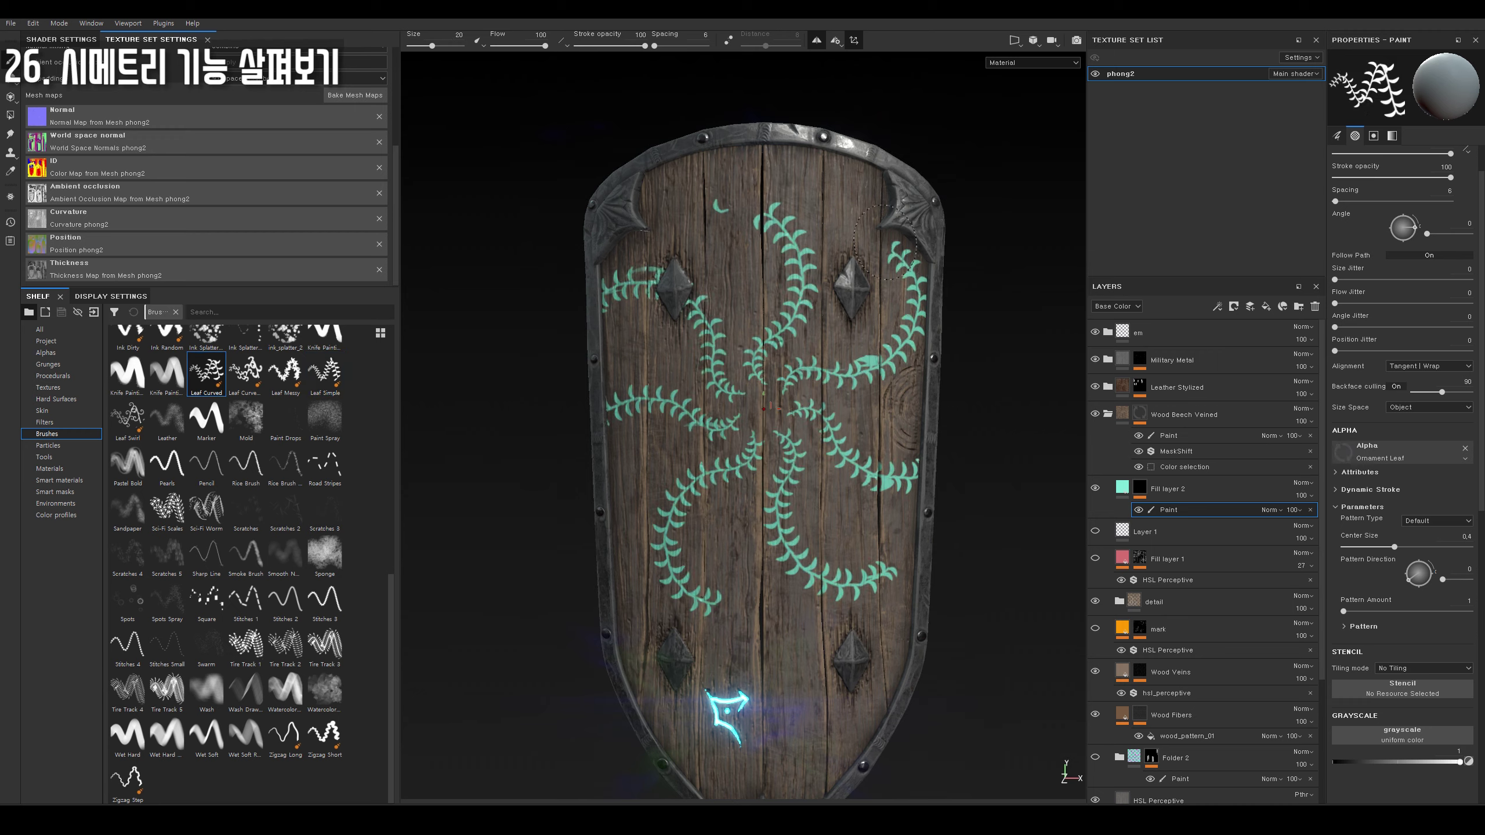
{"action": "scroll", "coordinate": [962, 140], "scroll_direction": "down", "scroll_amount": 3}
{"action": "key", "text": "ctrl+z"}
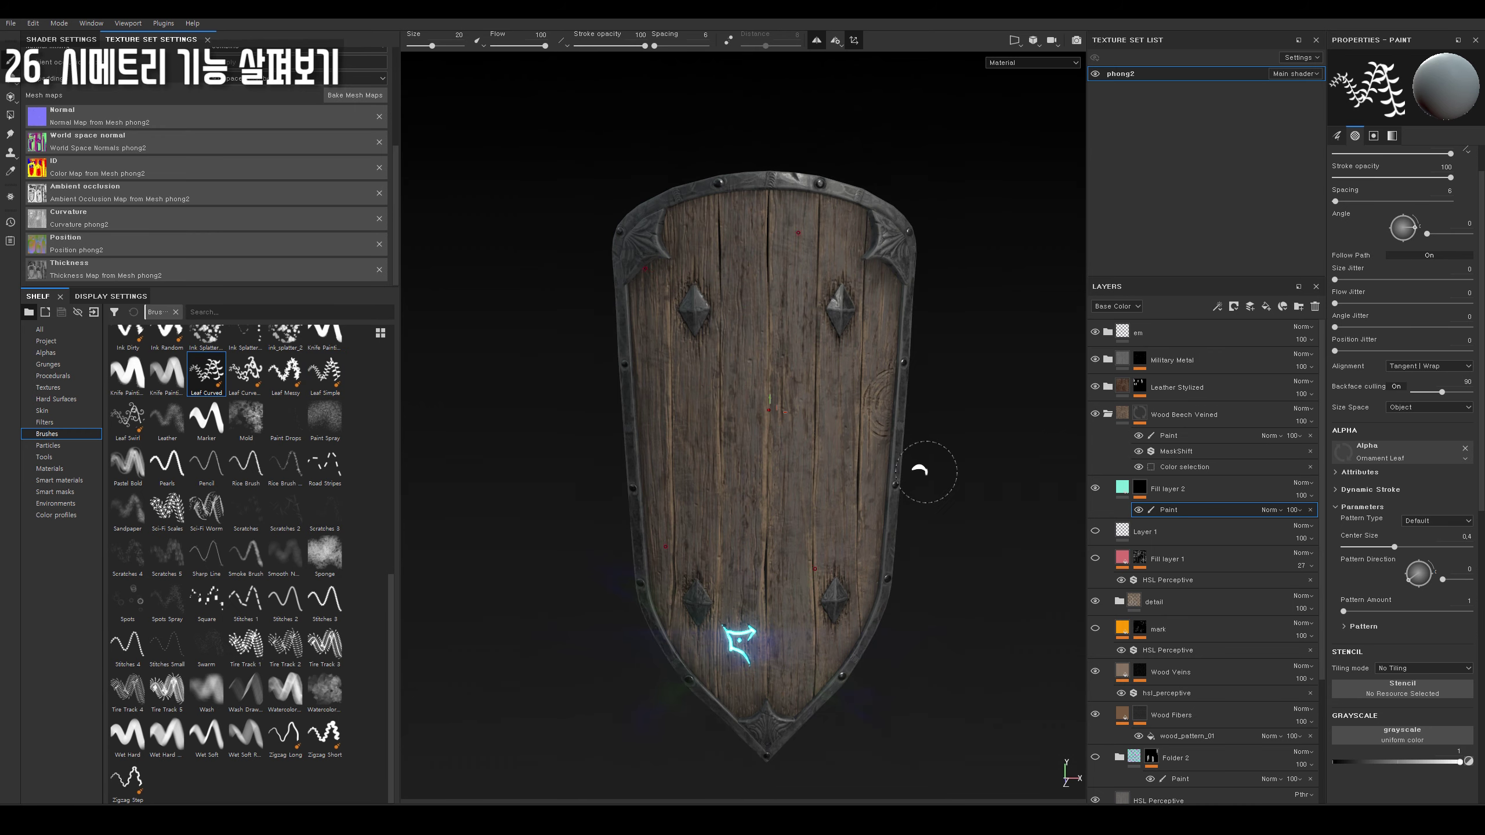
Open, dismiss and reopen the symmetry settings popup to review its reset option.
{"action": "left_click", "coordinate": [837, 41]}
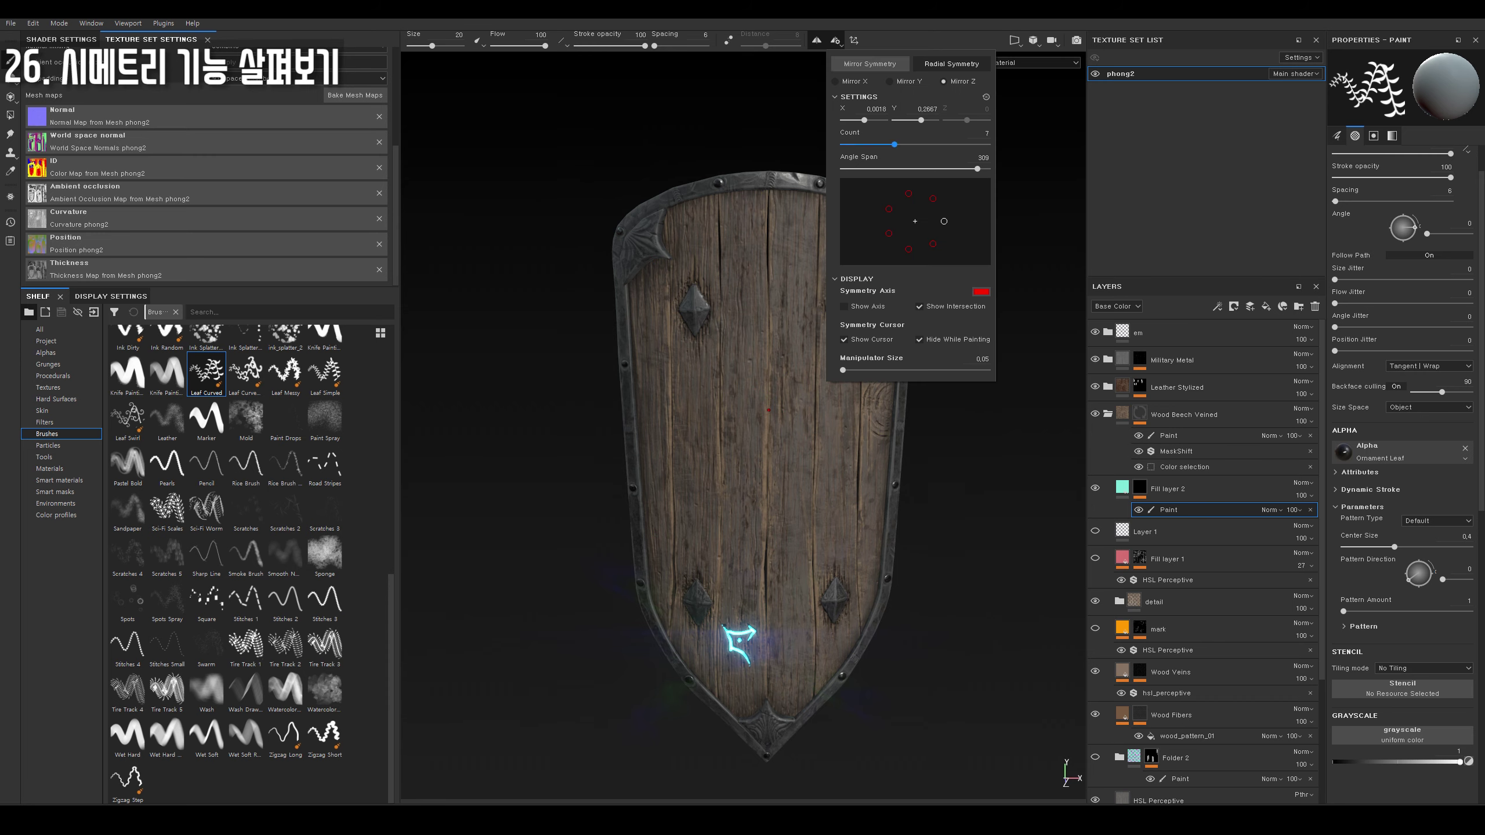
{"action": "left_click_drag", "start_coordinate": [807, 140], "coordinate": [818, 135], "text": "alt"}
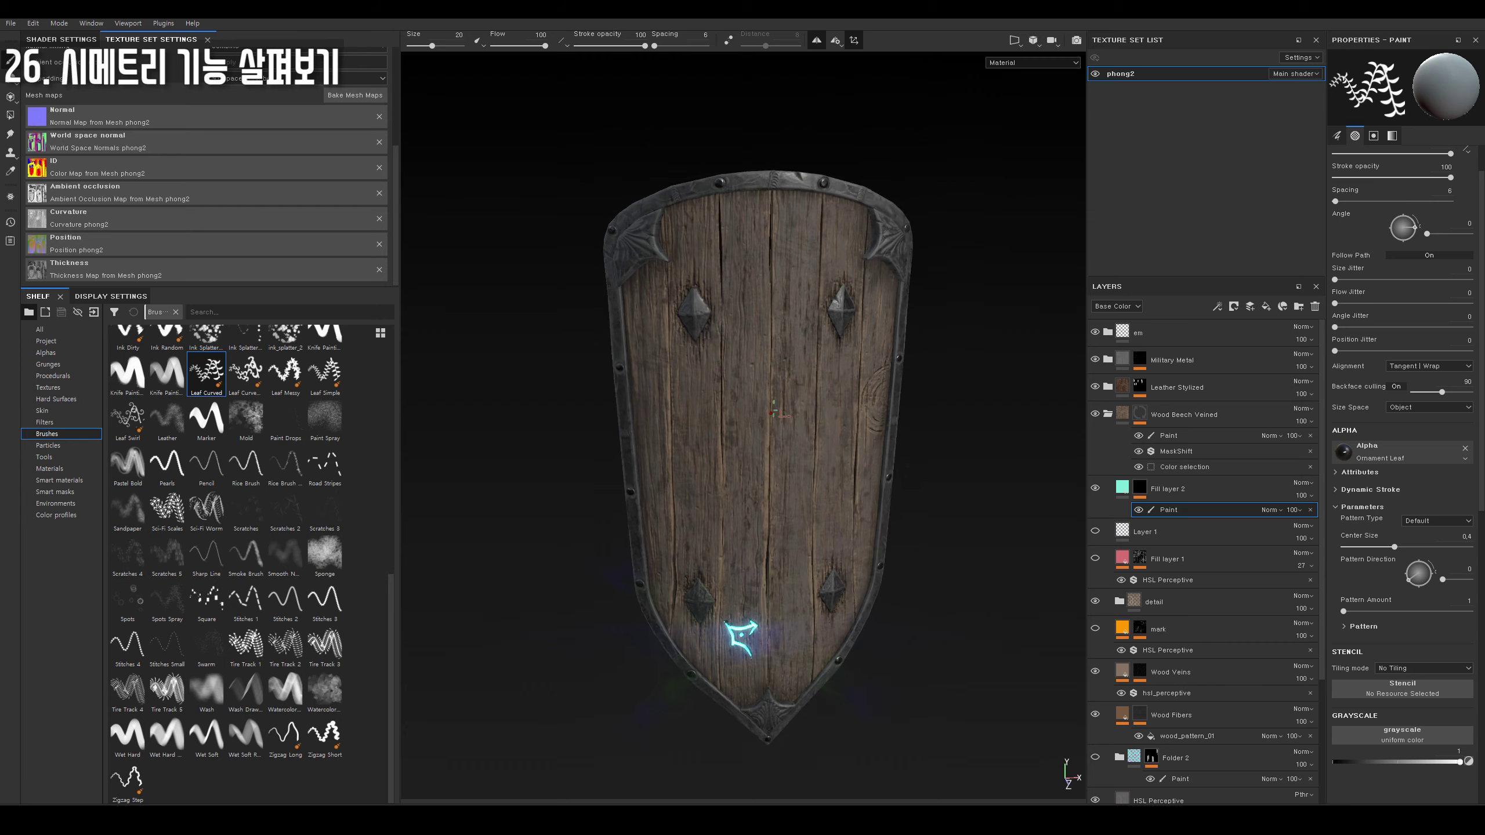
{"action": "left_click", "coordinate": [836, 40]}
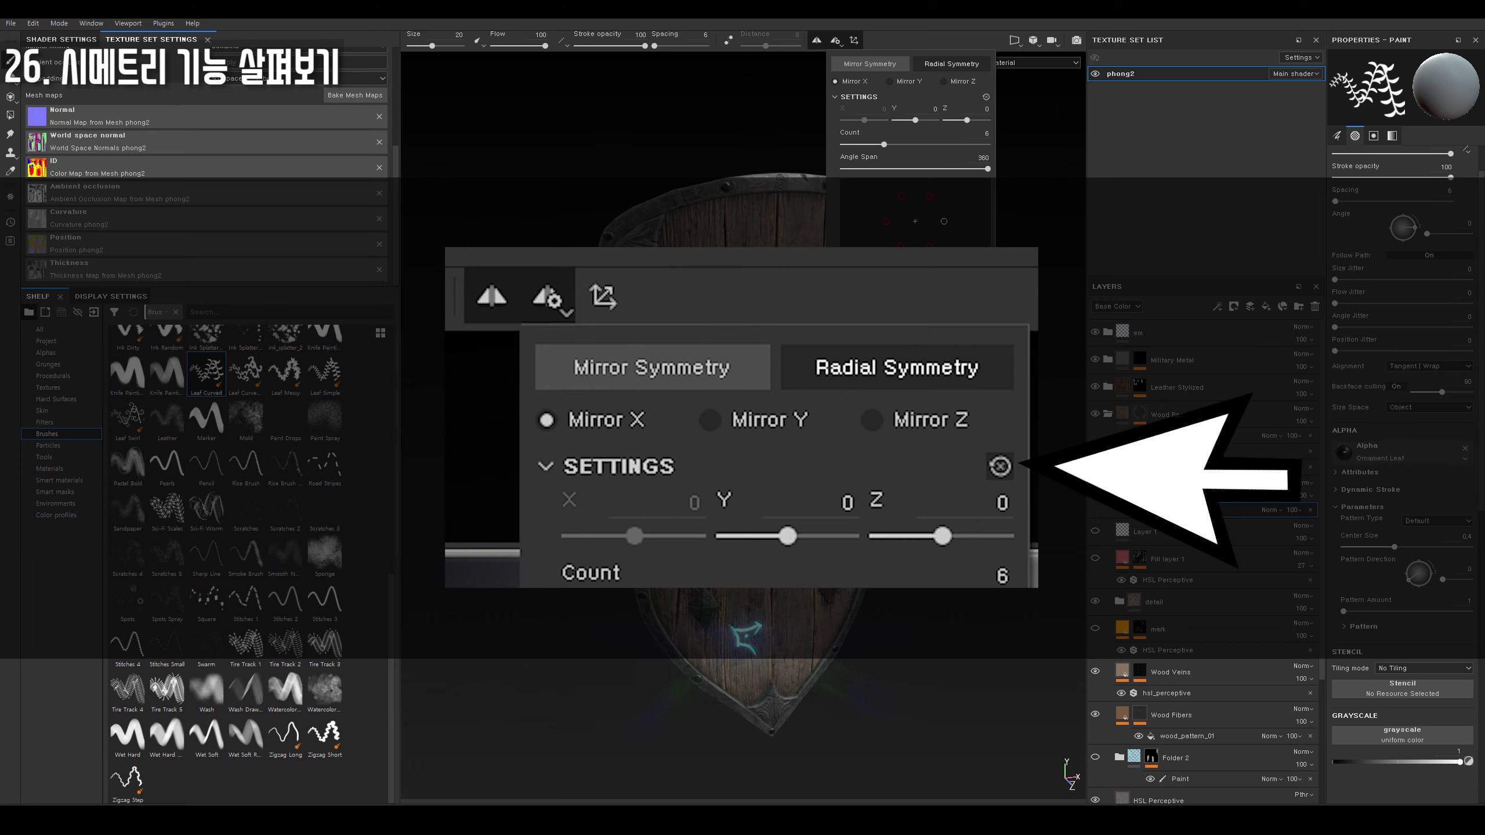
{"action": "key", "text": "Escape"}
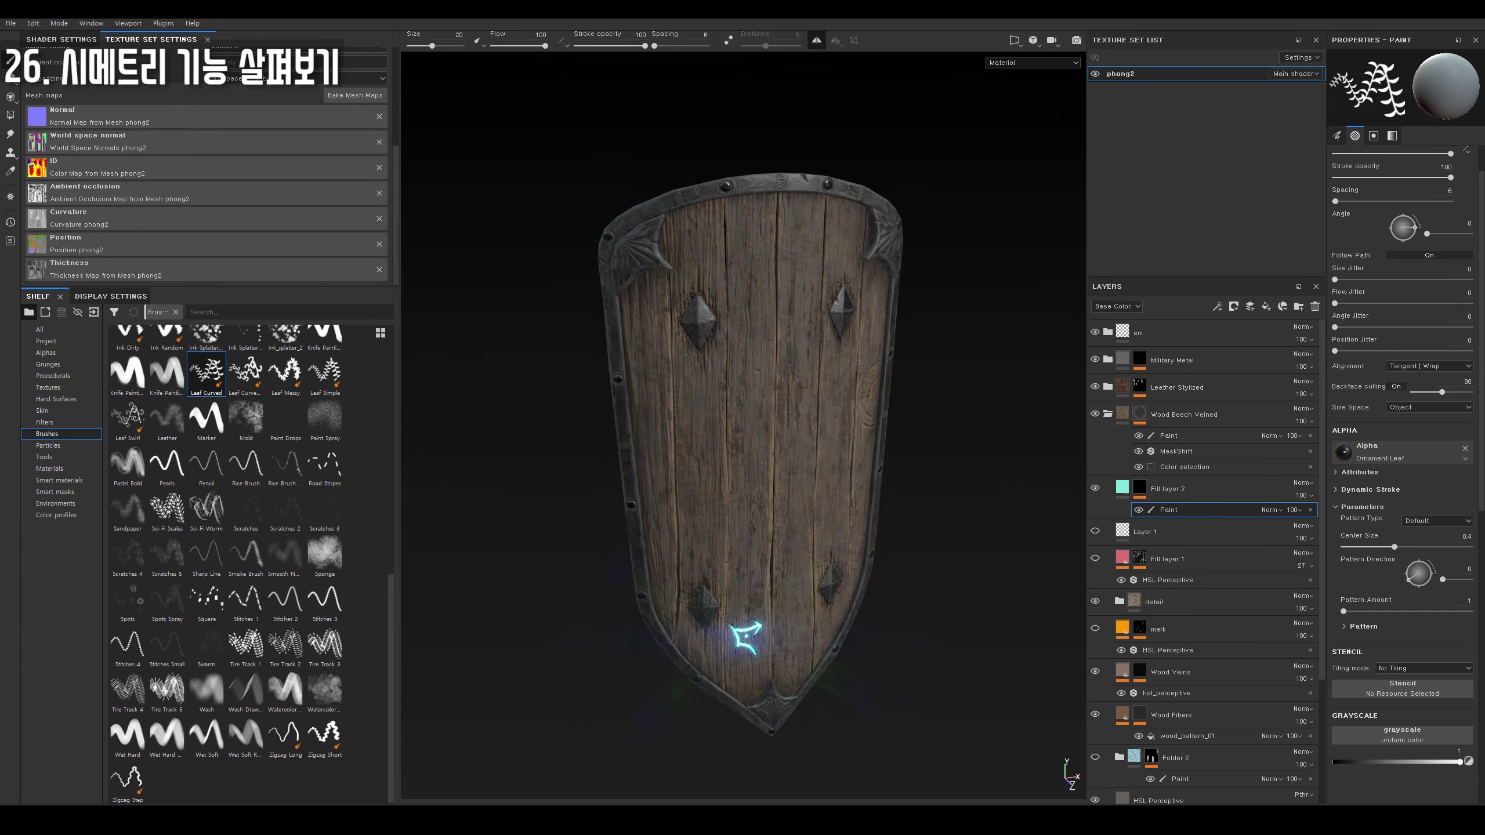
{"action": "left_click", "coordinate": [836, 40]}
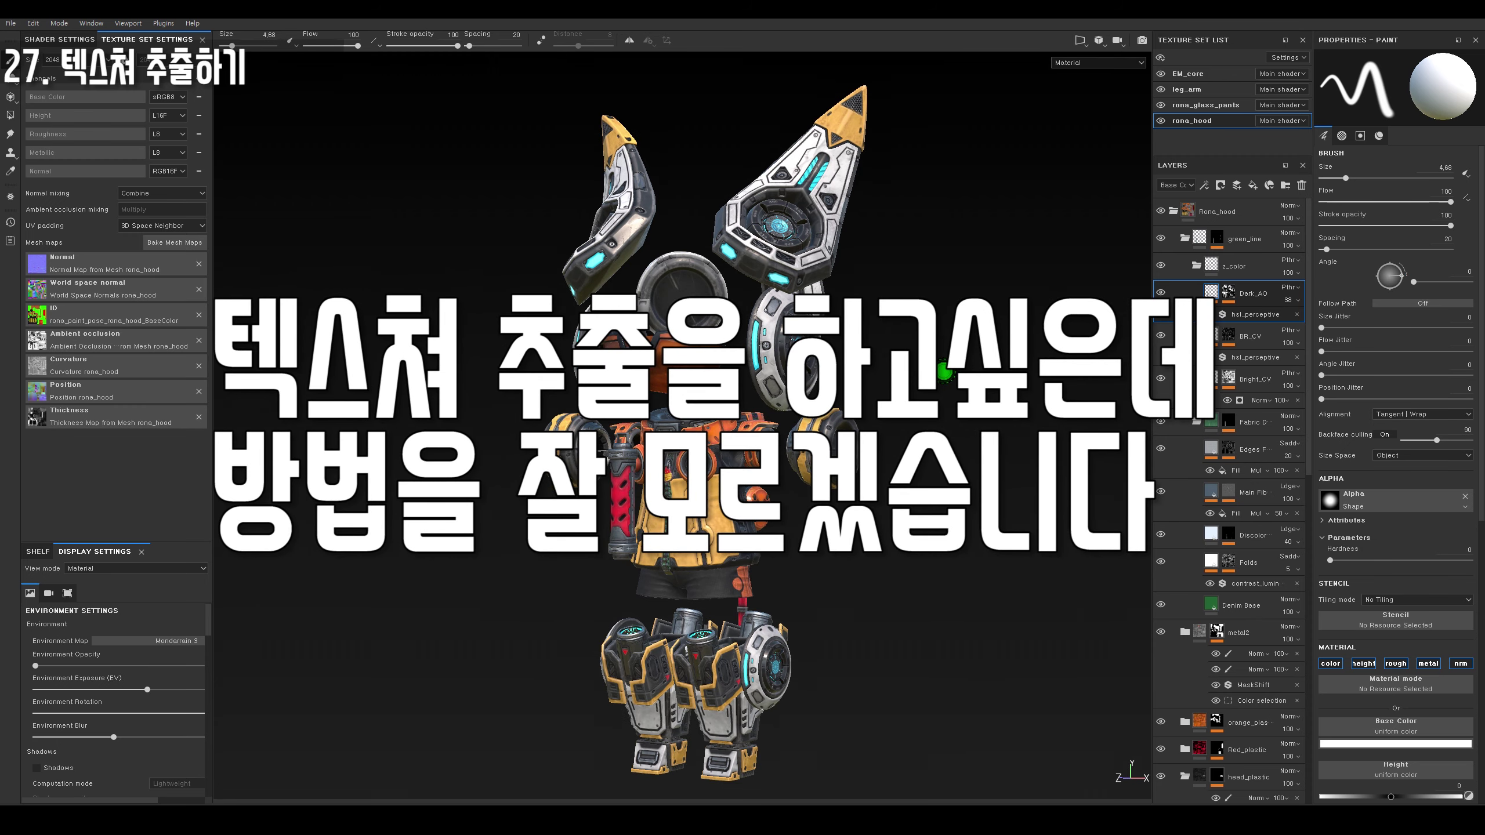
Open Export Textures with Ctrl+Shift+E, keeping 4096x4096 size and png format.
{"action": "key", "text": "ctrl+shift+e"}
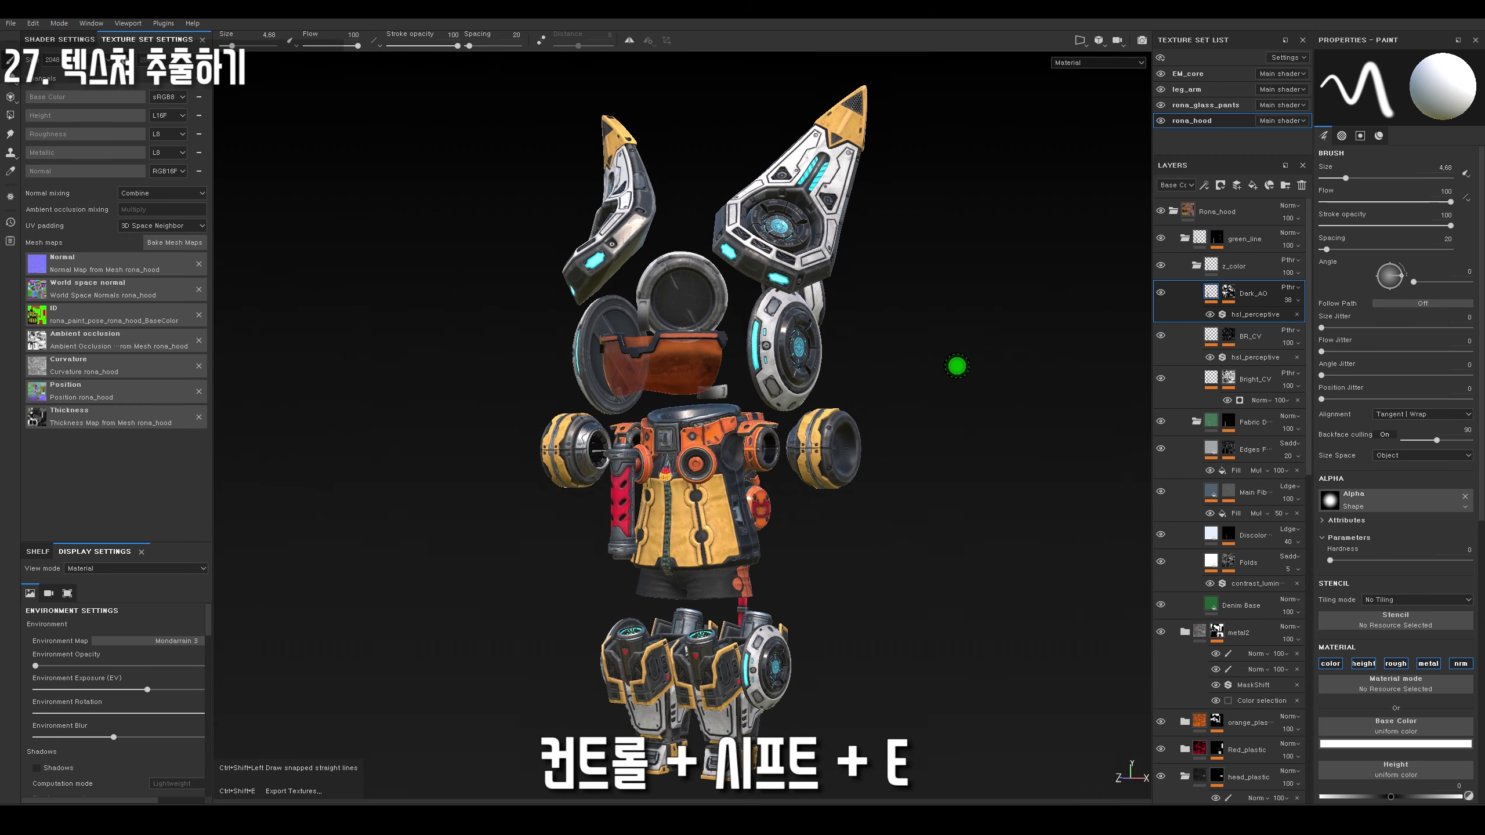
{"action": "key", "text": "ctrl+shift+e"}
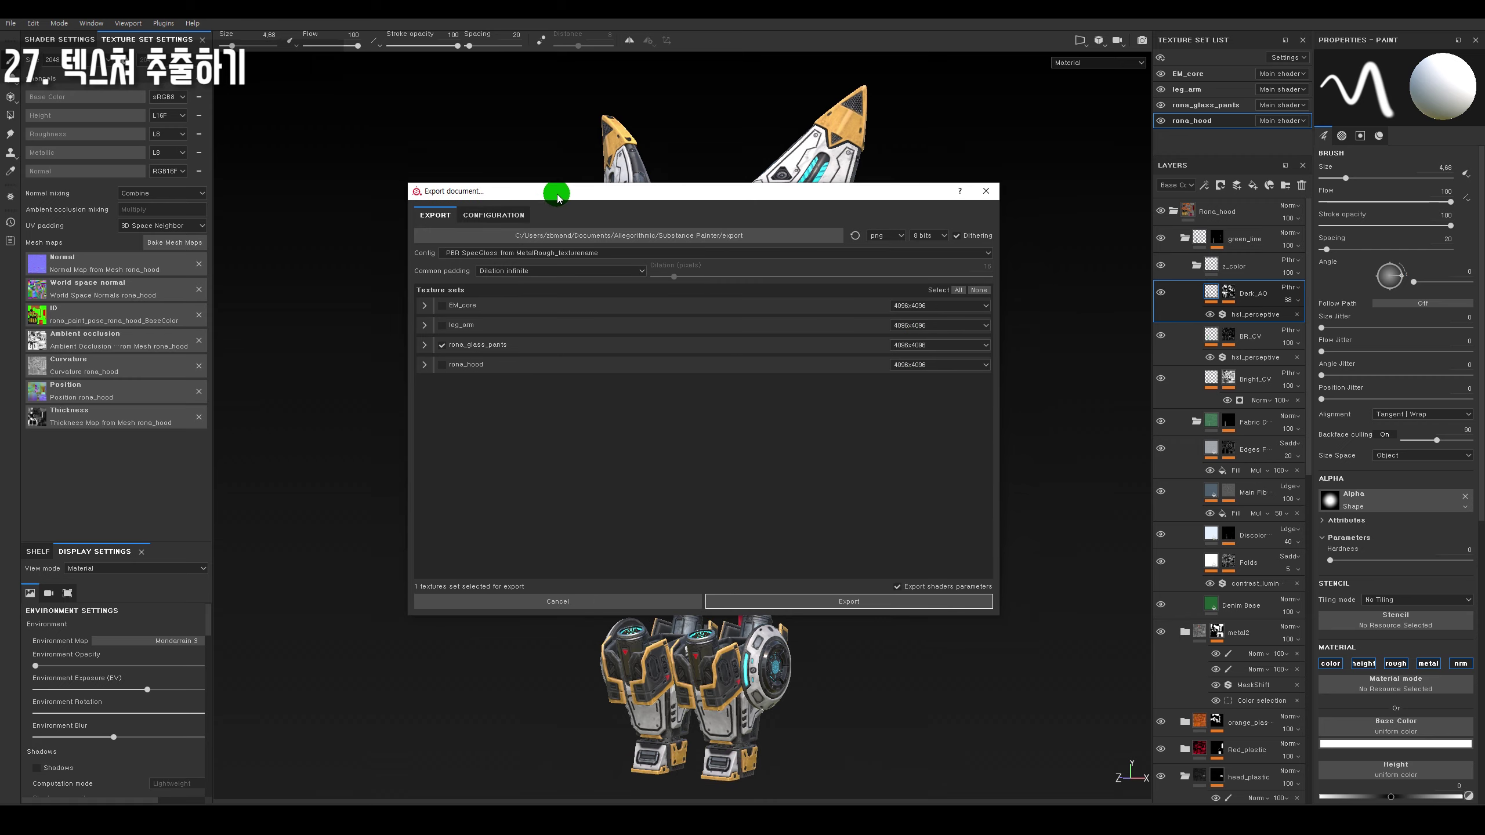
{"action": "left_click_drag", "start_coordinate": [685, 192], "coordinate": [676, 255]}
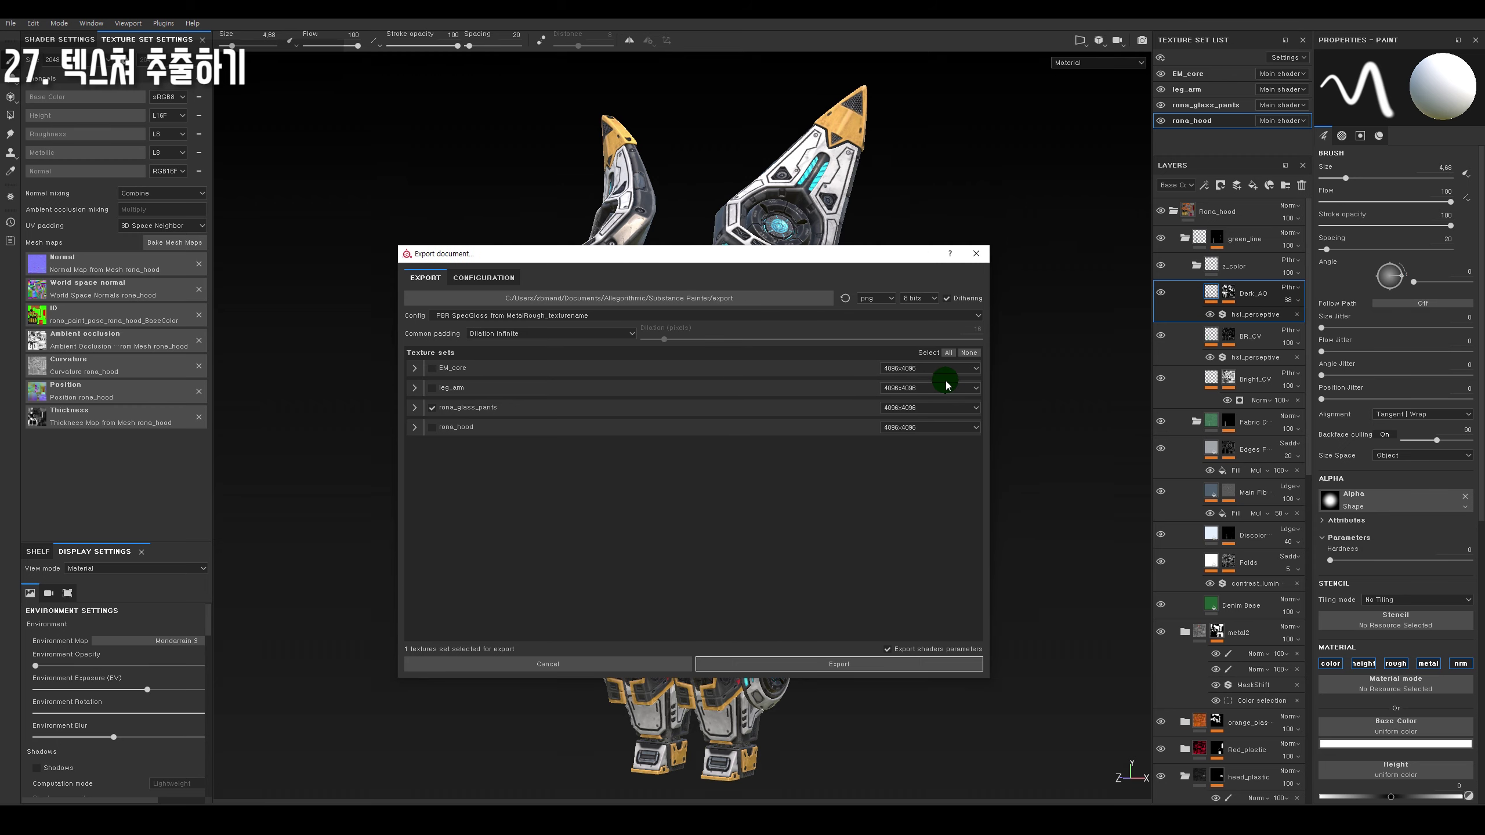
{"action": "left_click", "coordinate": [938, 414]}
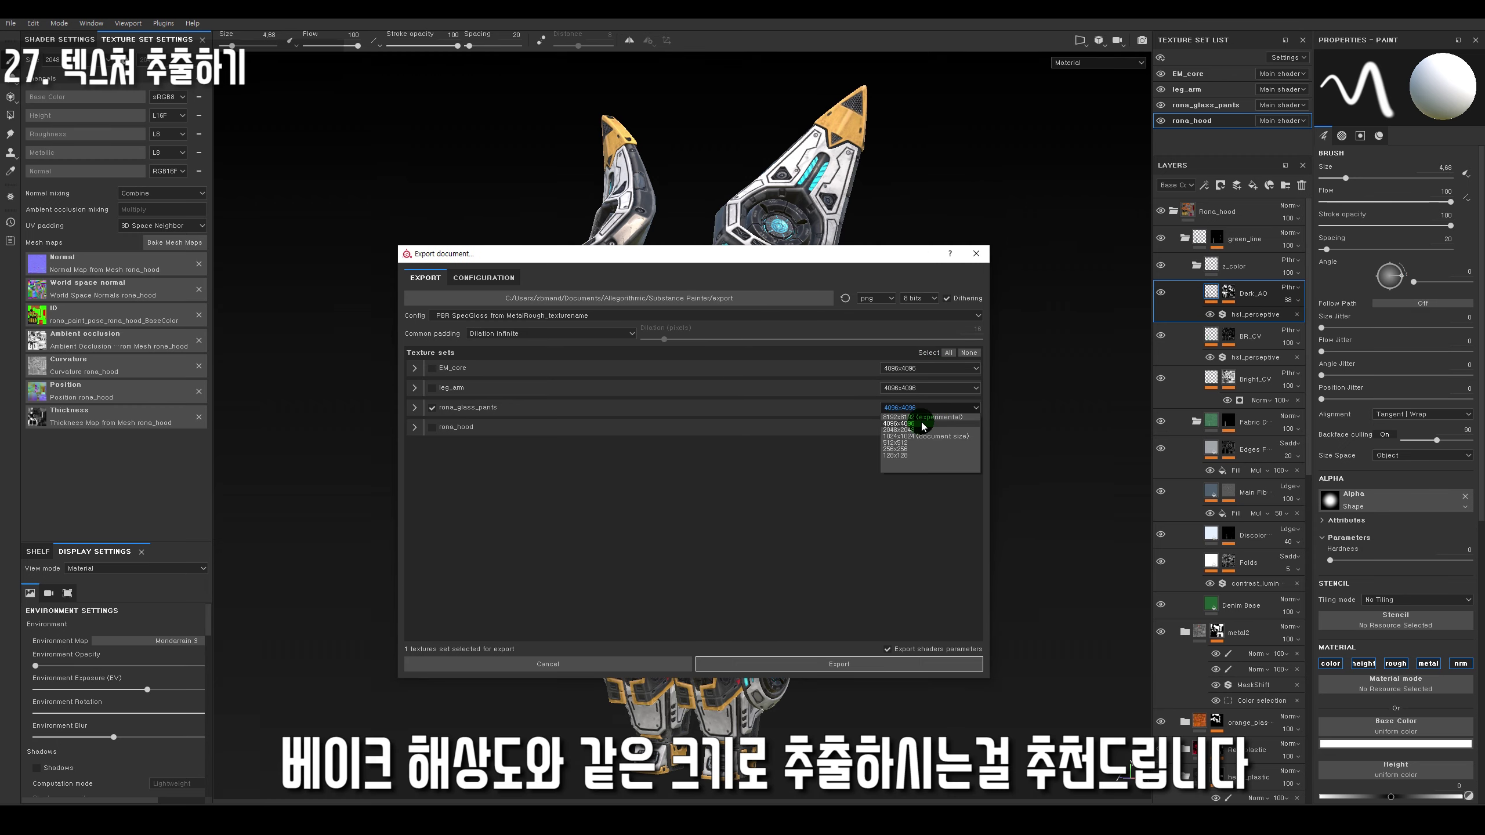
{"action": "left_click", "coordinate": [926, 423]}
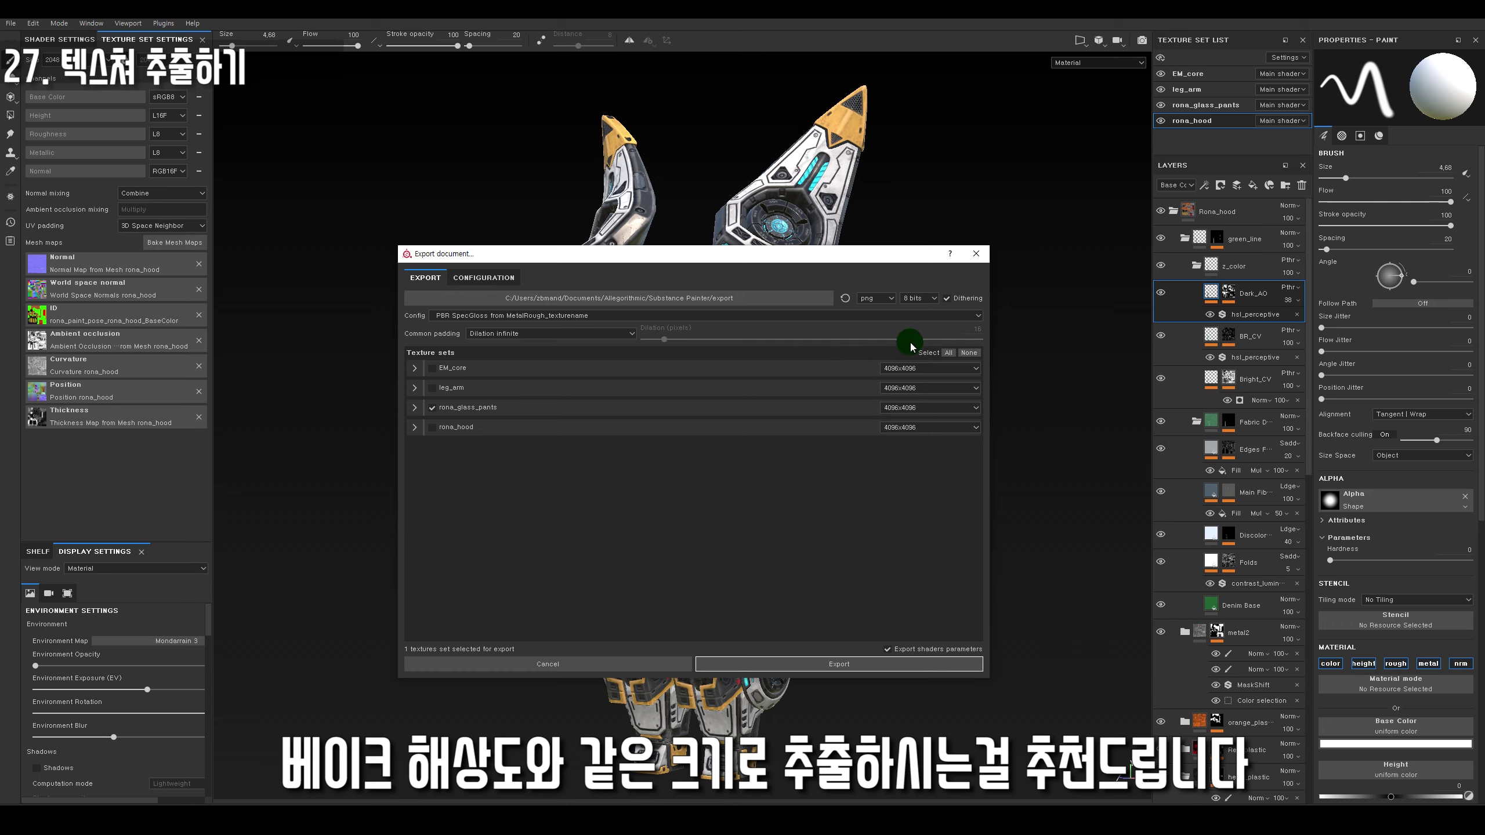
{"action": "left_click", "coordinate": [888, 298]}
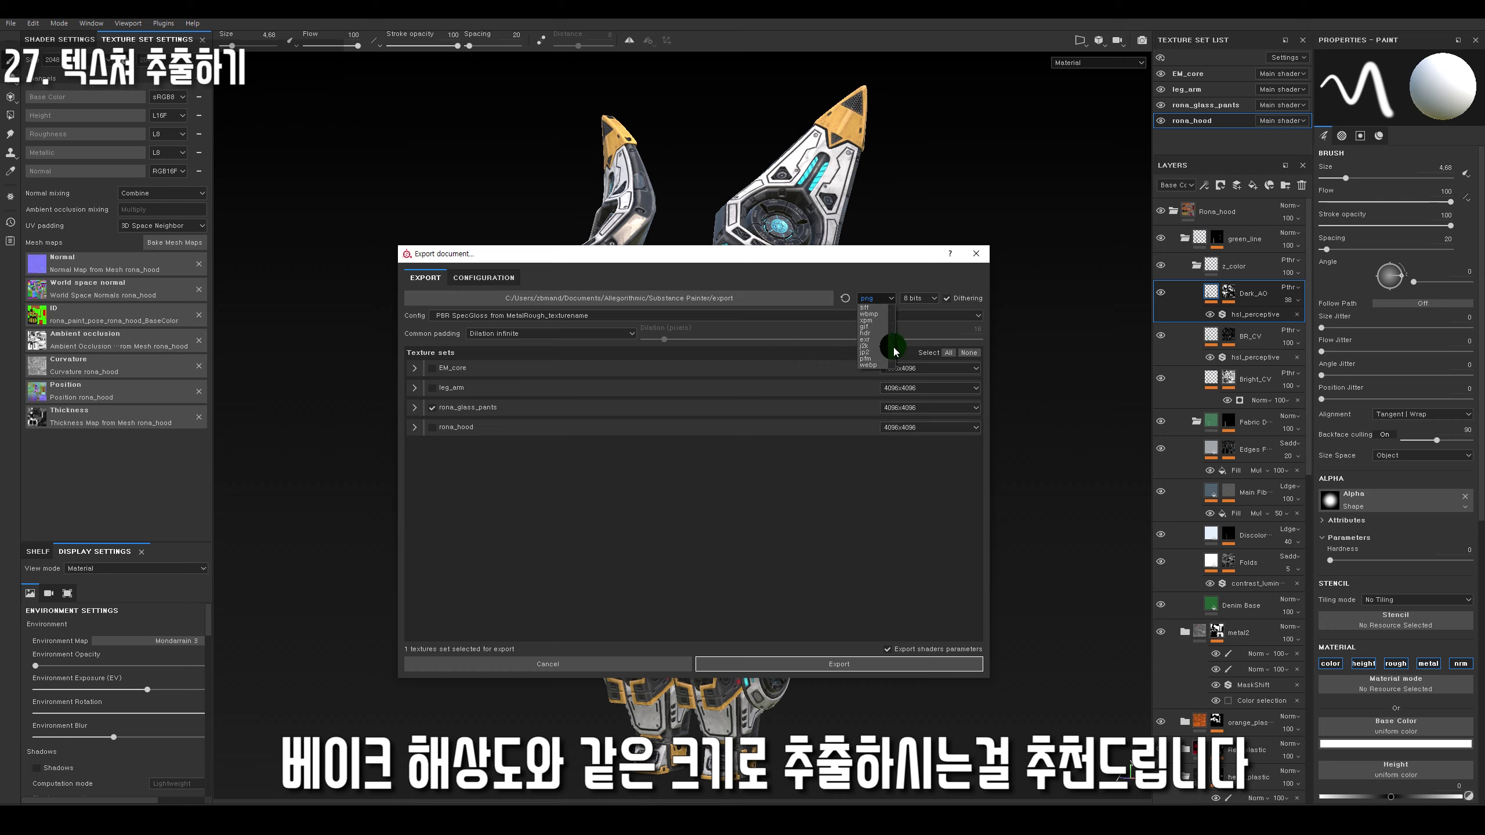
{"action": "left_click", "coordinate": [874, 335]}
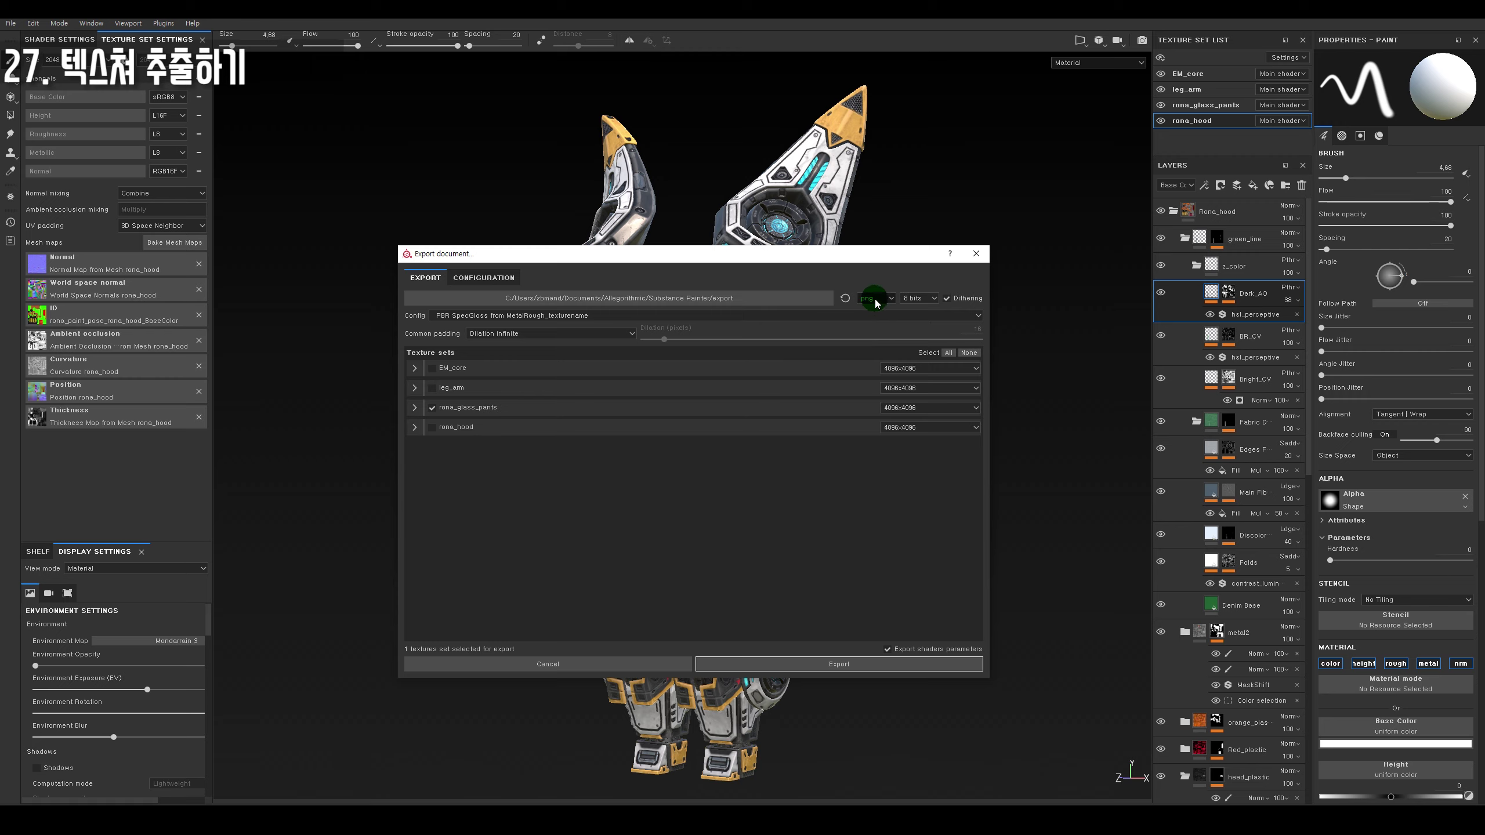
{"action": "left_click", "coordinate": [912, 369]}
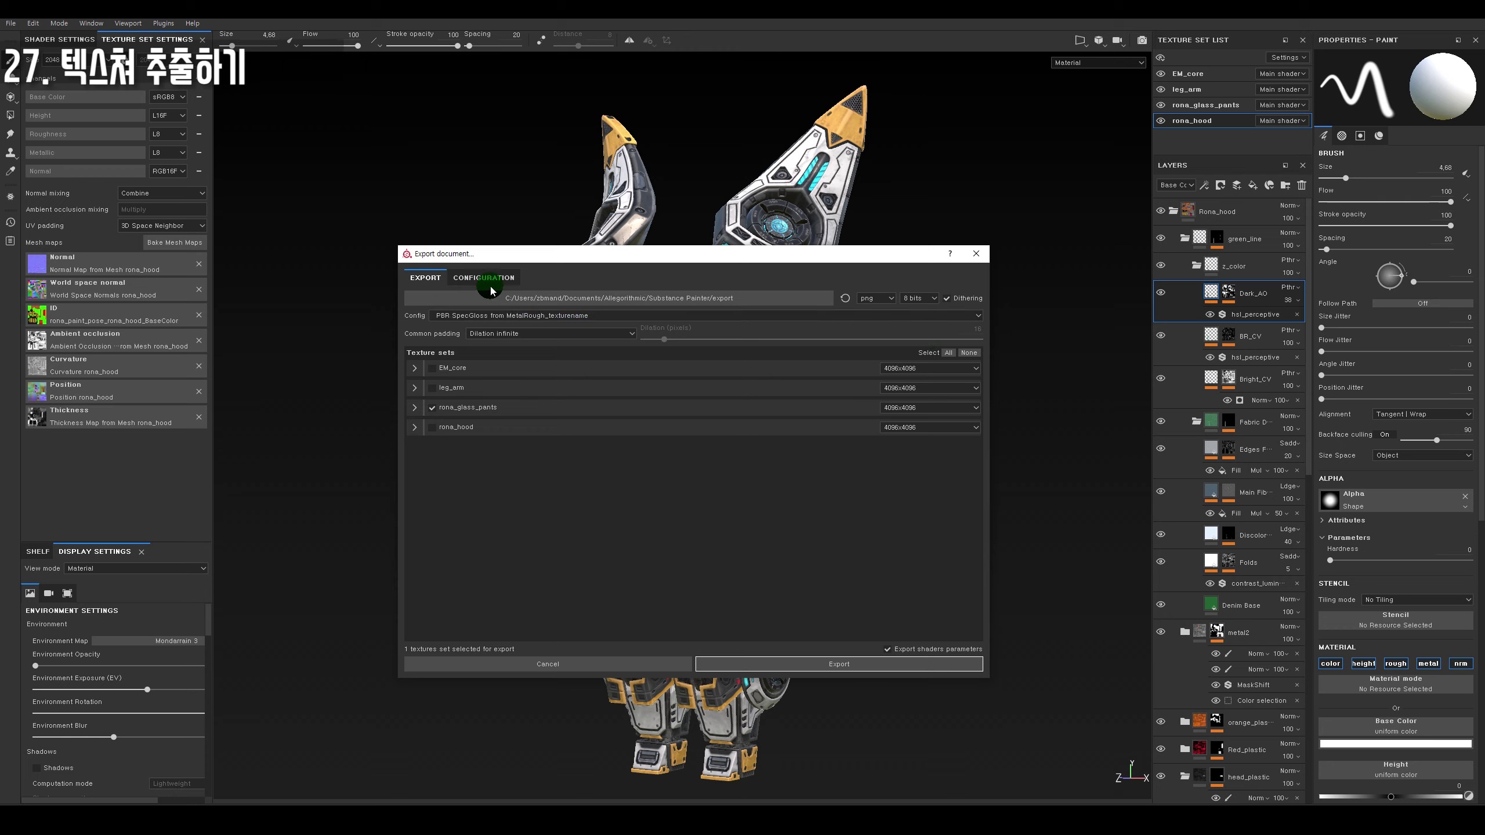
Browse the export preset list and select the Mesh Maps config.
{"action": "left_click", "coordinate": [461, 317]}
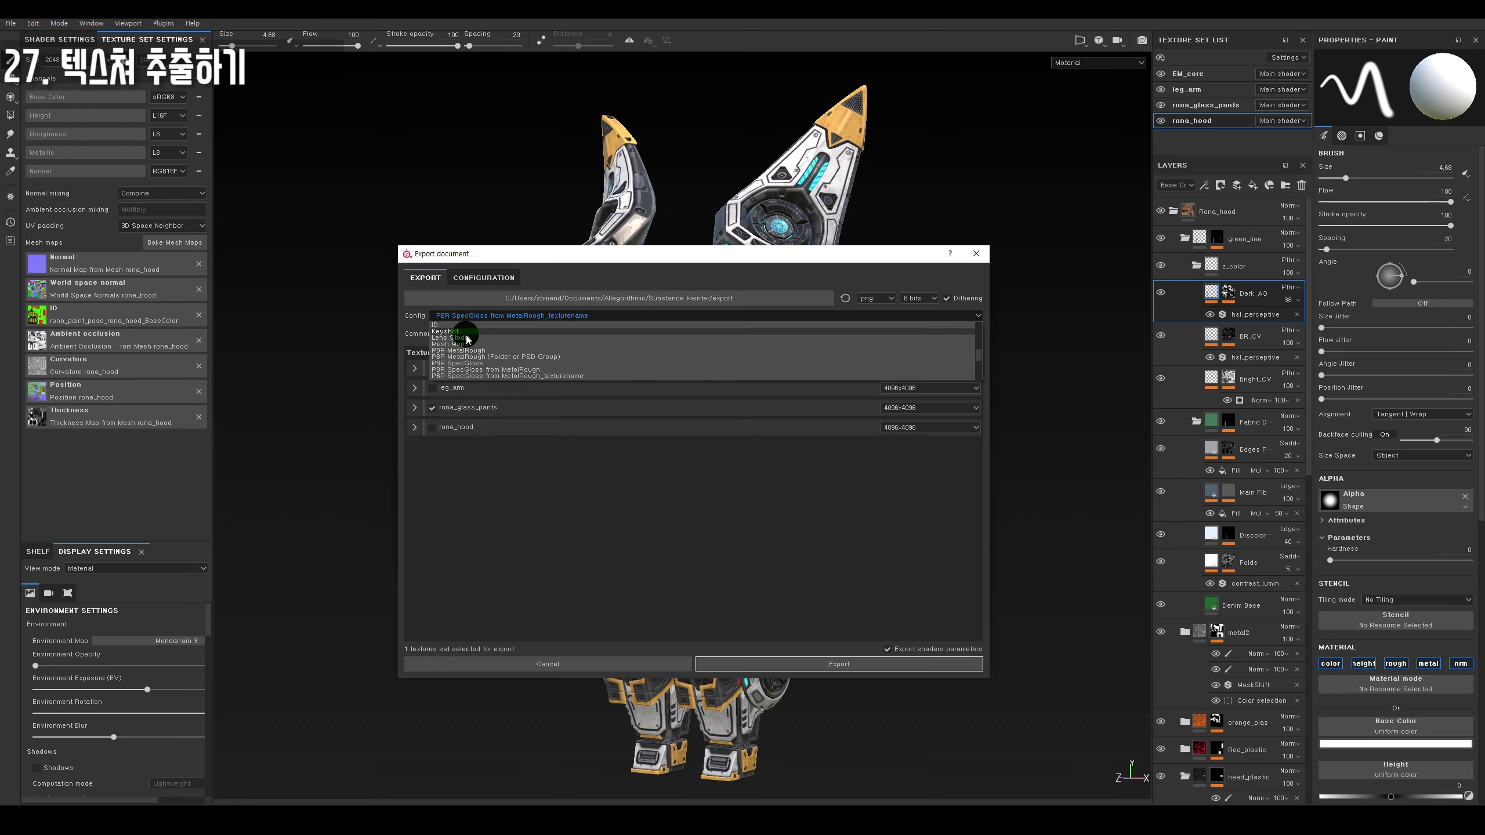
{"action": "scroll", "coordinate": [527, 337], "scroll_direction": "down", "scroll_amount": 3}
{"action": "scroll", "coordinate": [534, 341], "scroll_direction": "down", "scroll_amount": 1}
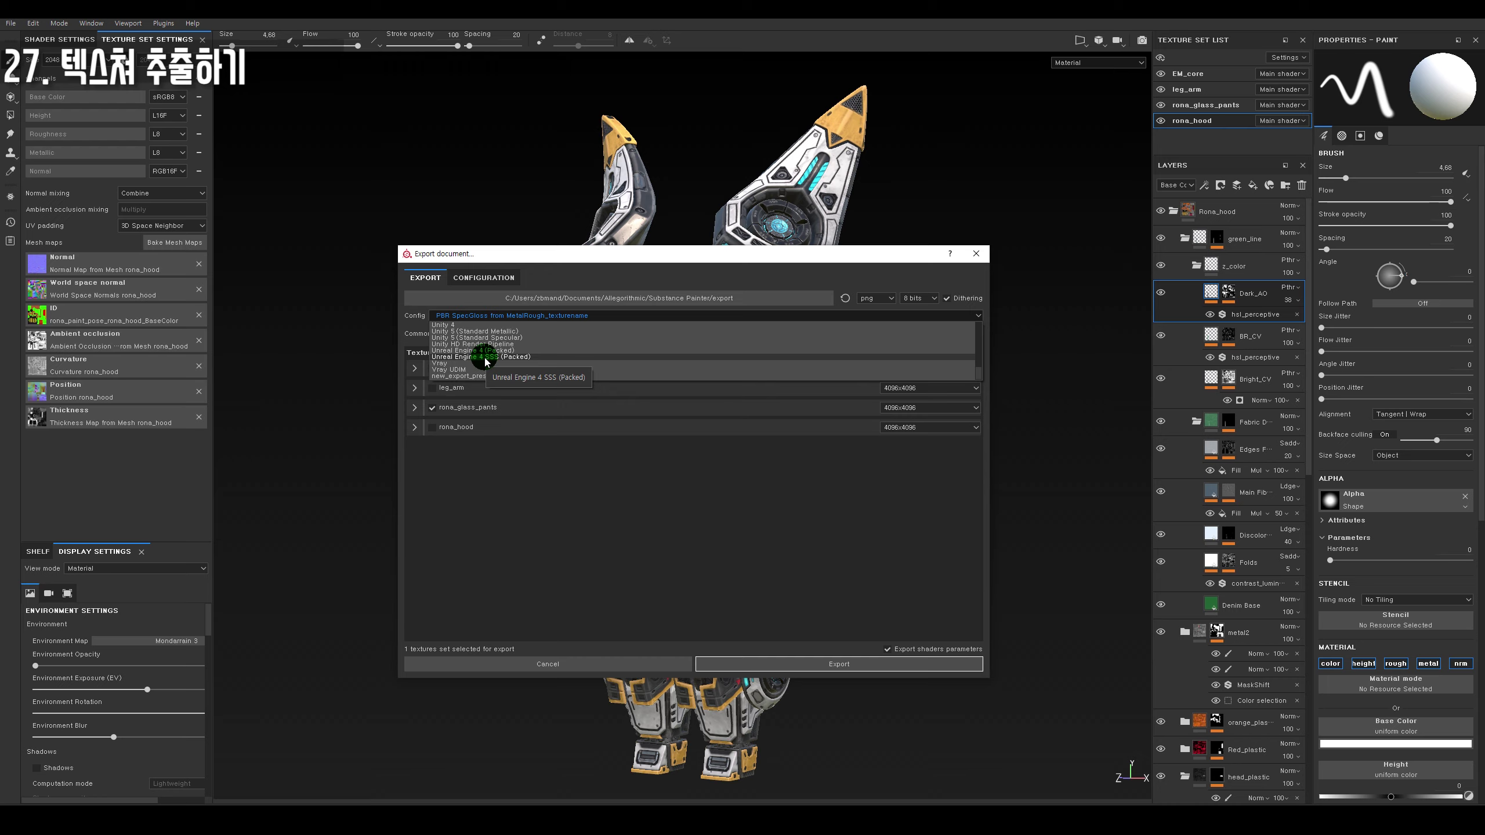
{"action": "scroll", "coordinate": [476, 355], "scroll_direction": "up", "scroll_amount": 1}
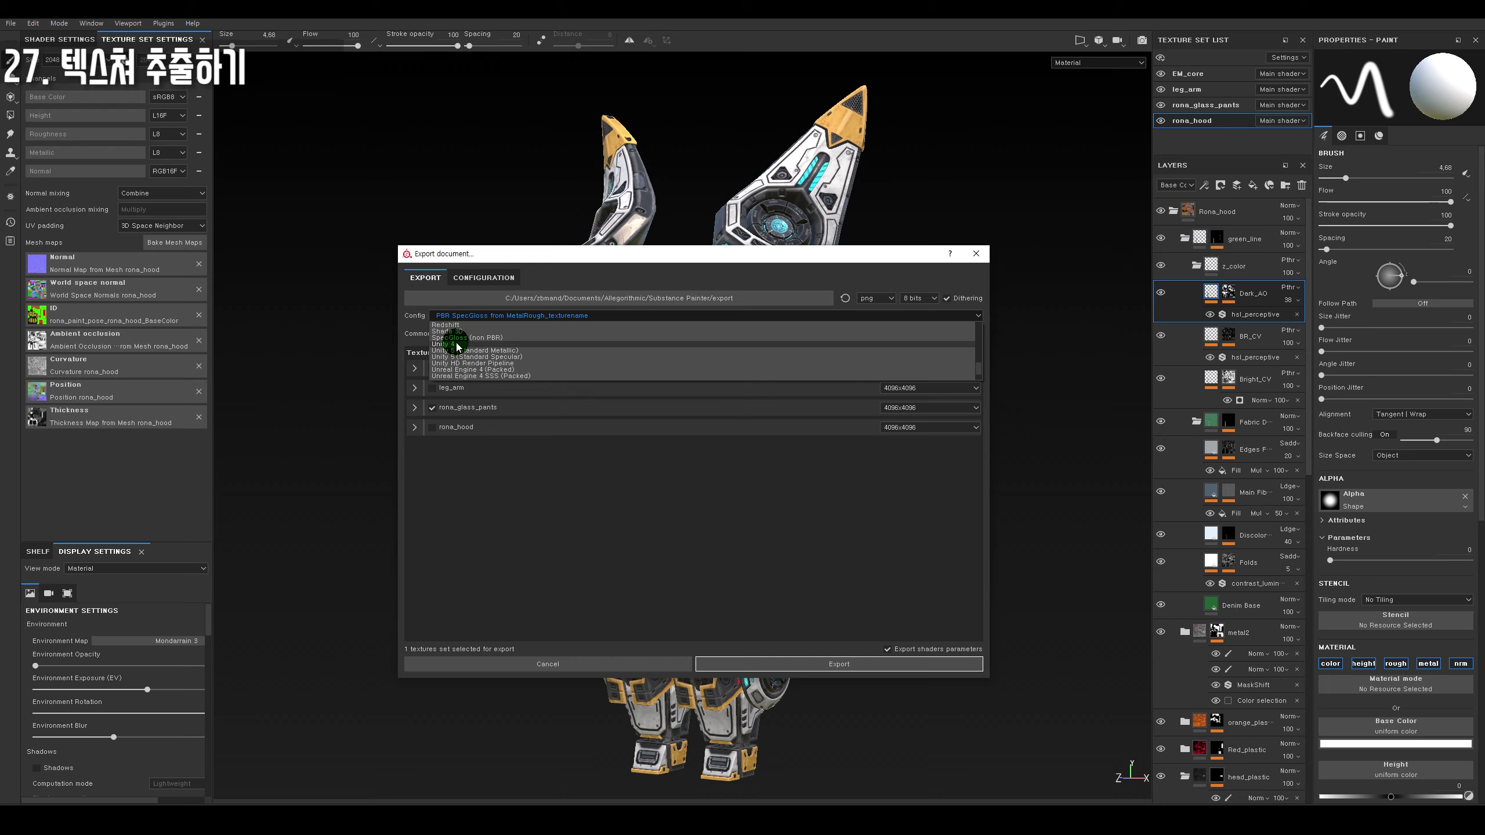
{"action": "scroll", "coordinate": [465, 354], "scroll_direction": "up", "scroll_amount": 2}
{"action": "scroll", "coordinate": [466, 354], "scroll_direction": "up", "scroll_amount": 1}
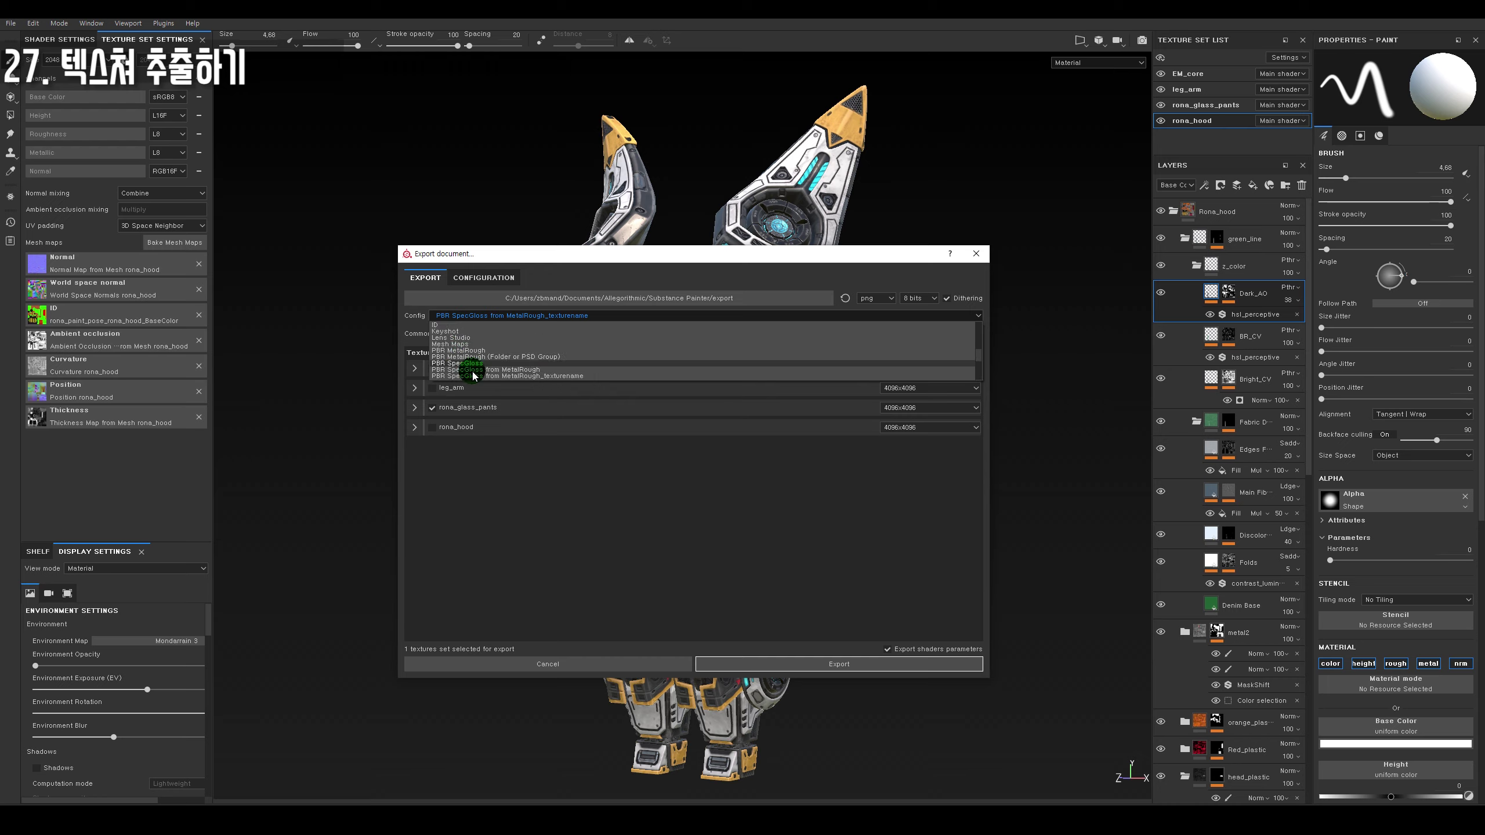
{"action": "scroll", "coordinate": [470, 350], "scroll_direction": "up", "scroll_amount": 1}
{"action": "scroll", "coordinate": [476, 342], "scroll_direction": "up", "scroll_amount": 1}
{"action": "scroll", "coordinate": [476, 342], "scroll_direction": "up", "scroll_amount": 1}
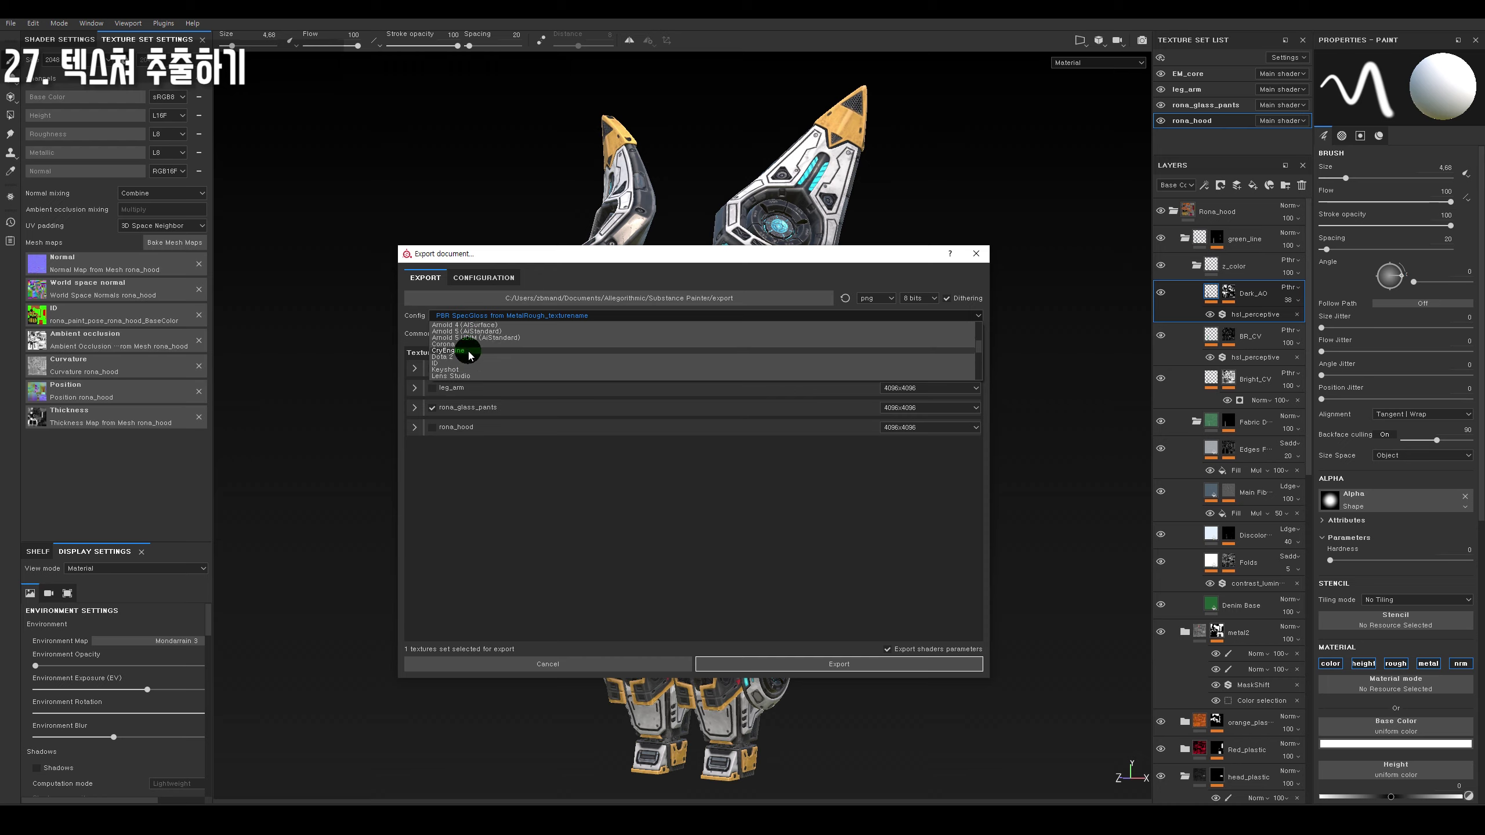
{"action": "scroll", "coordinate": [471, 353], "scroll_direction": "up", "scroll_amount": 1}
{"action": "scroll", "coordinate": [503, 348], "scroll_direction": "up", "scroll_amount": 2}
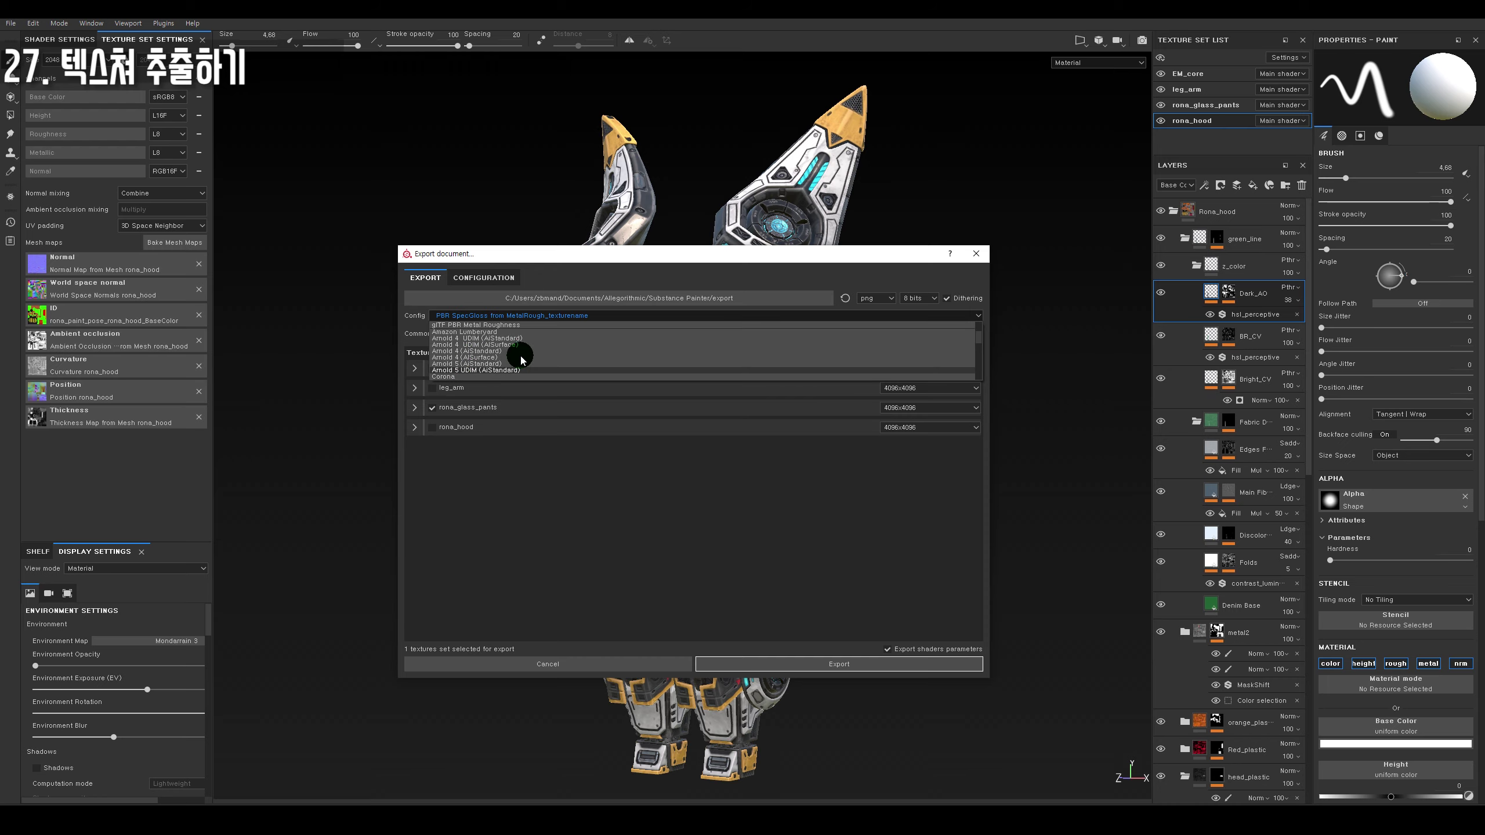
{"action": "scroll", "coordinate": [515, 345], "scroll_direction": "up", "scroll_amount": 2}
{"action": "scroll", "coordinate": [511, 375], "scroll_direction": "up", "scroll_amount": 1}
{"action": "scroll", "coordinate": [510, 374], "scroll_direction": "up", "scroll_amount": 1}
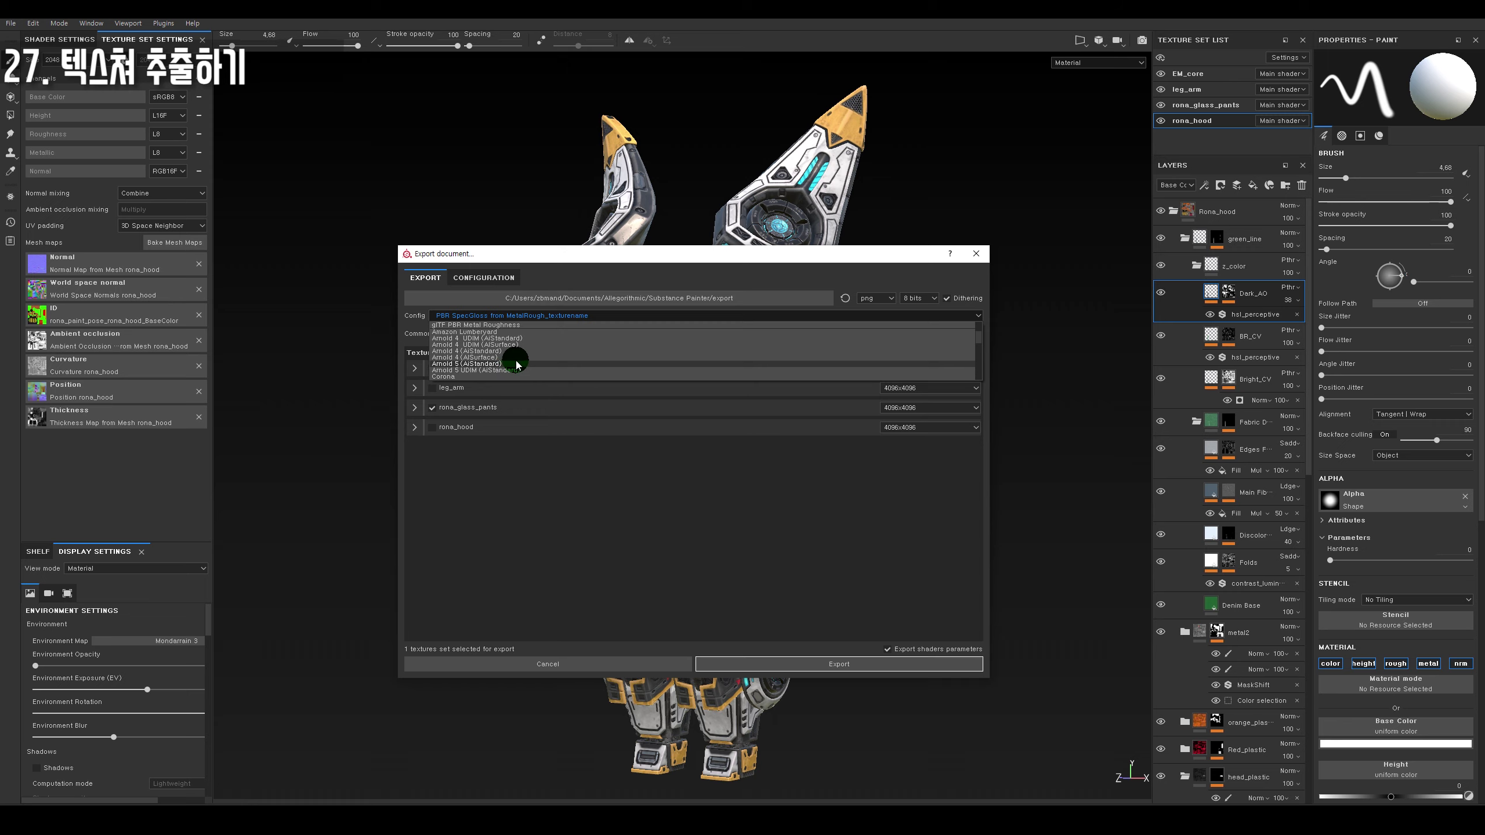
{"action": "scroll", "coordinate": [514, 363], "scroll_direction": "up", "scroll_amount": 1}
{"action": "scroll", "coordinate": [509, 354], "scroll_direction": "down", "scroll_amount": 2}
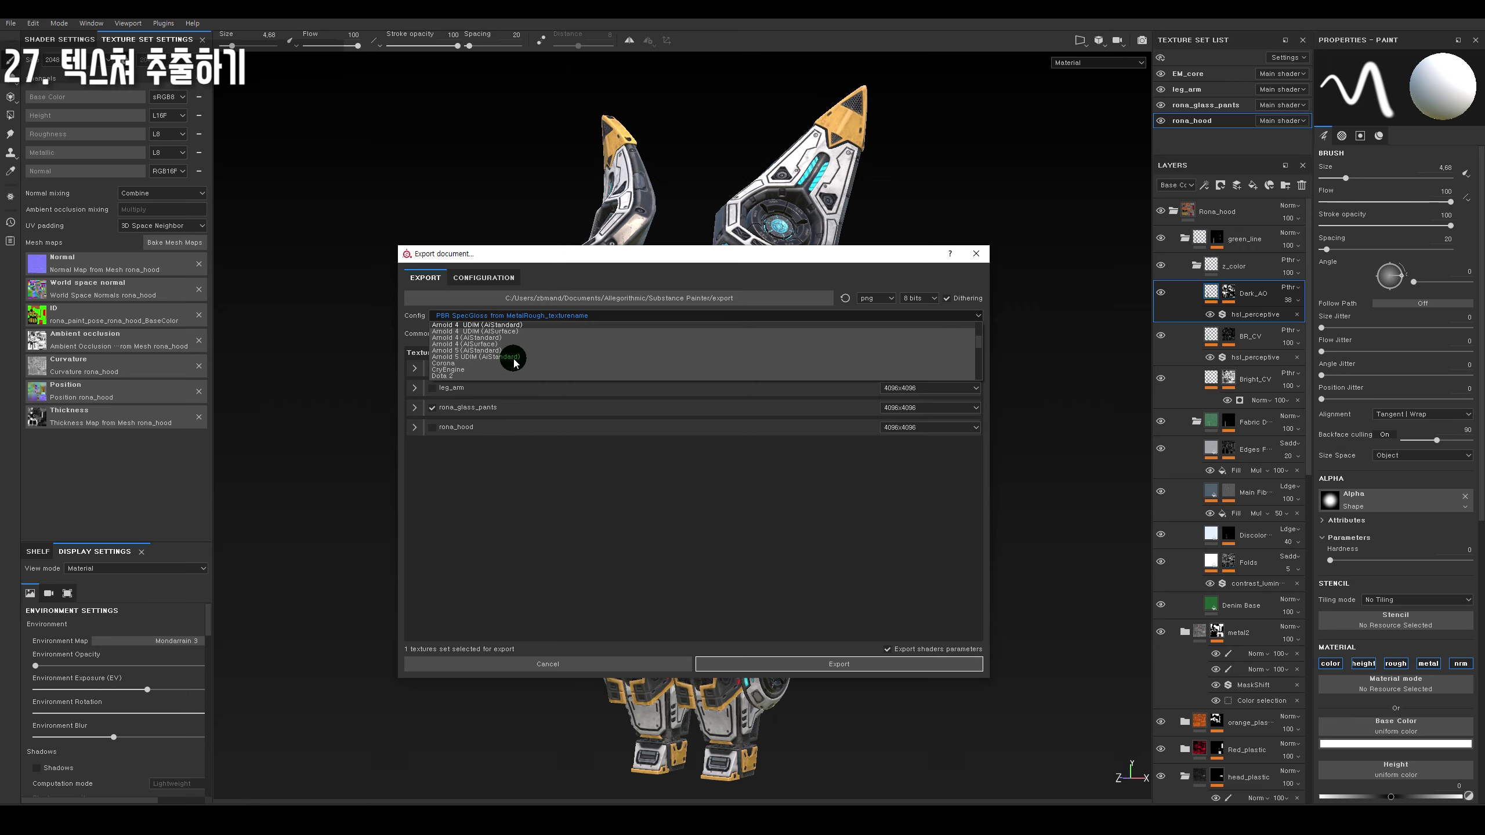
{"action": "scroll", "coordinate": [506, 349], "scroll_direction": "down", "scroll_amount": 2}
{"action": "scroll", "coordinate": [492, 353], "scroll_direction": "down", "scroll_amount": 1}
{"action": "left_click", "coordinate": [485, 354]}
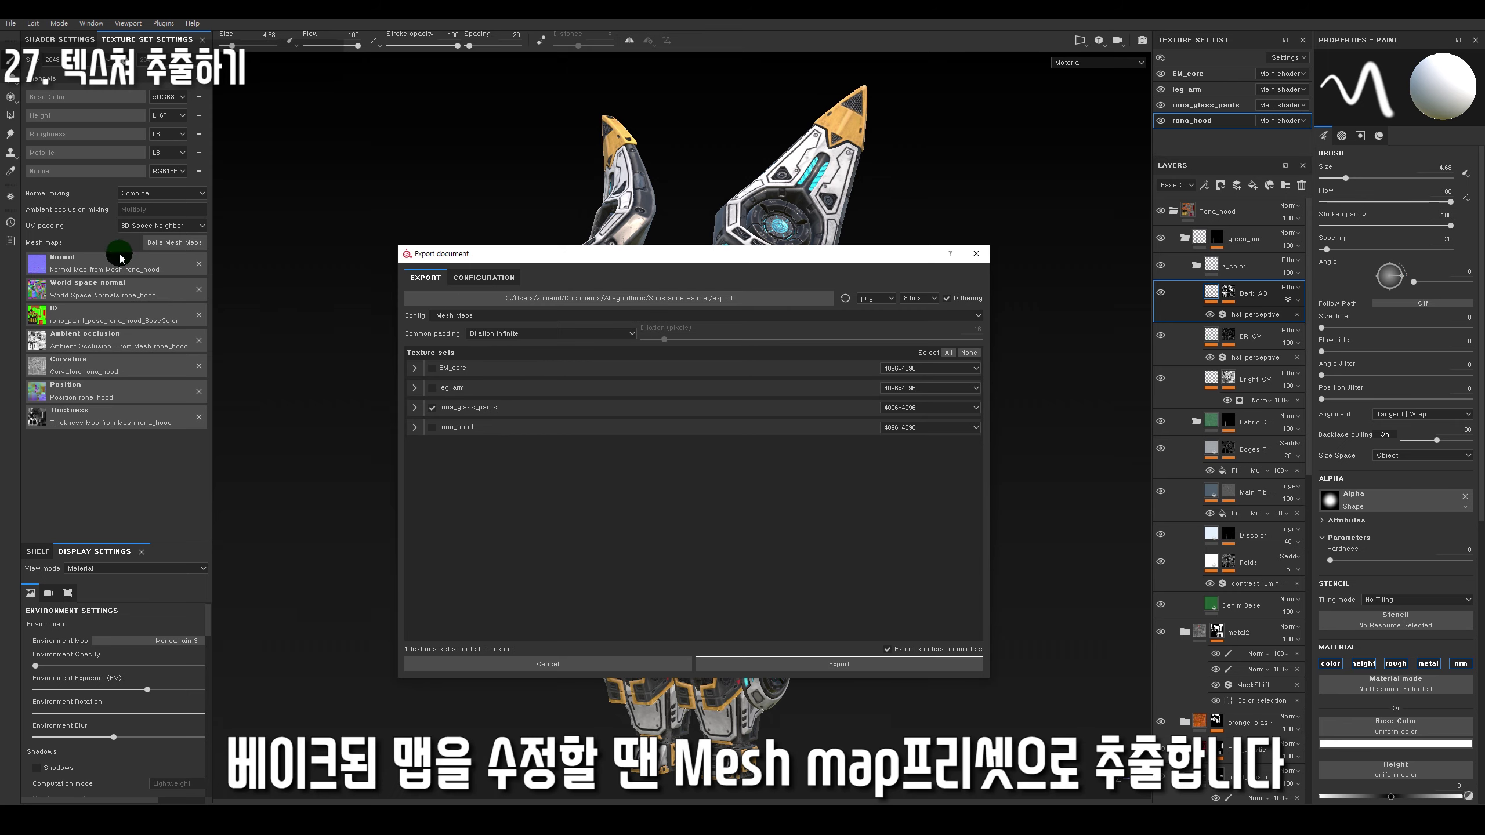
Expand rona_glass_pants, then restore the PBR SpecGloss from MetalRough_texturename config.
{"action": "left_click", "coordinate": [415, 408]}
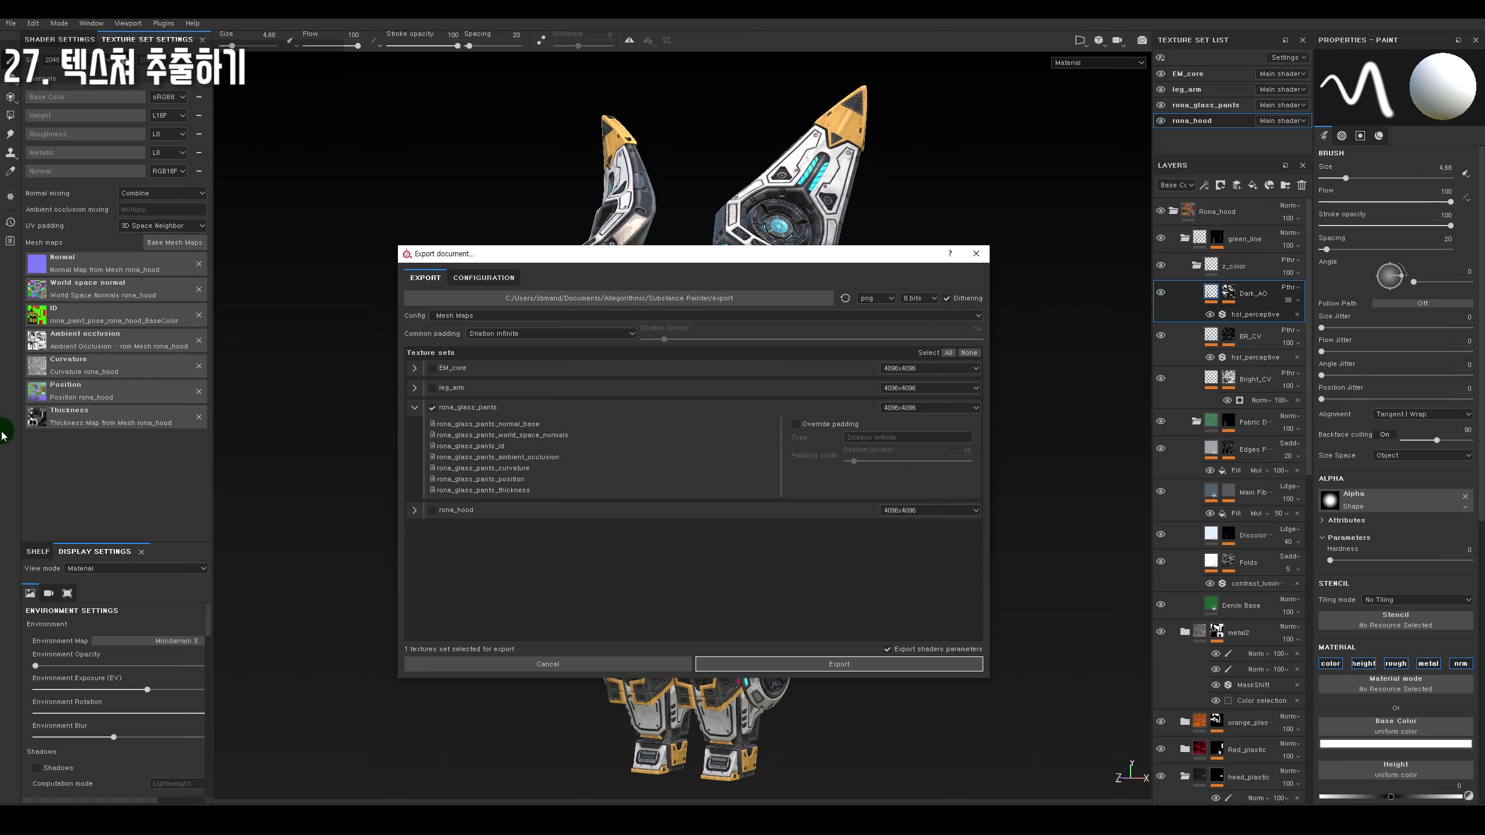
{"action": "left_click", "coordinate": [523, 319]}
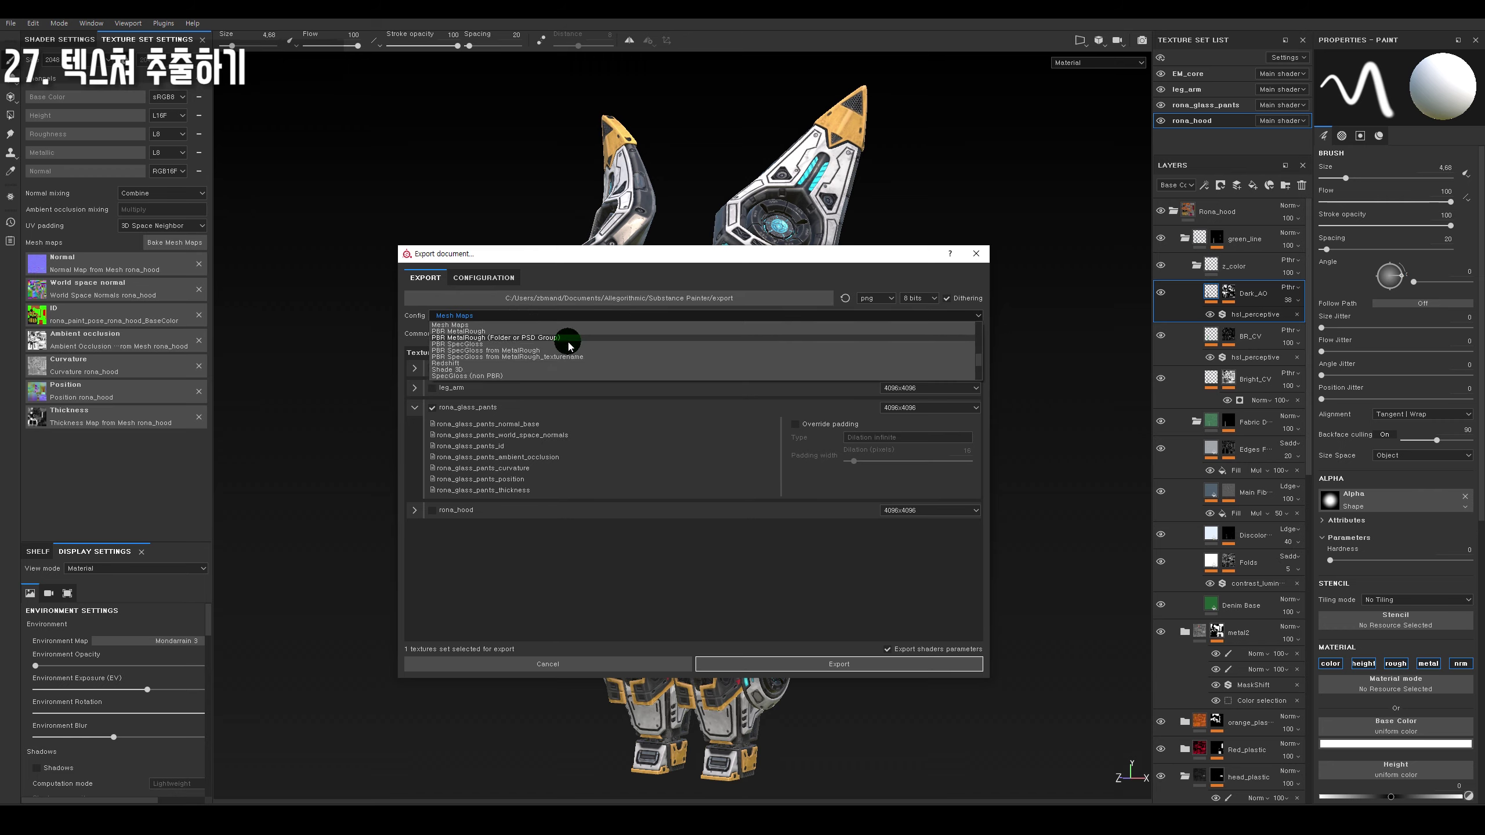
{"action": "left_click", "coordinate": [530, 356]}
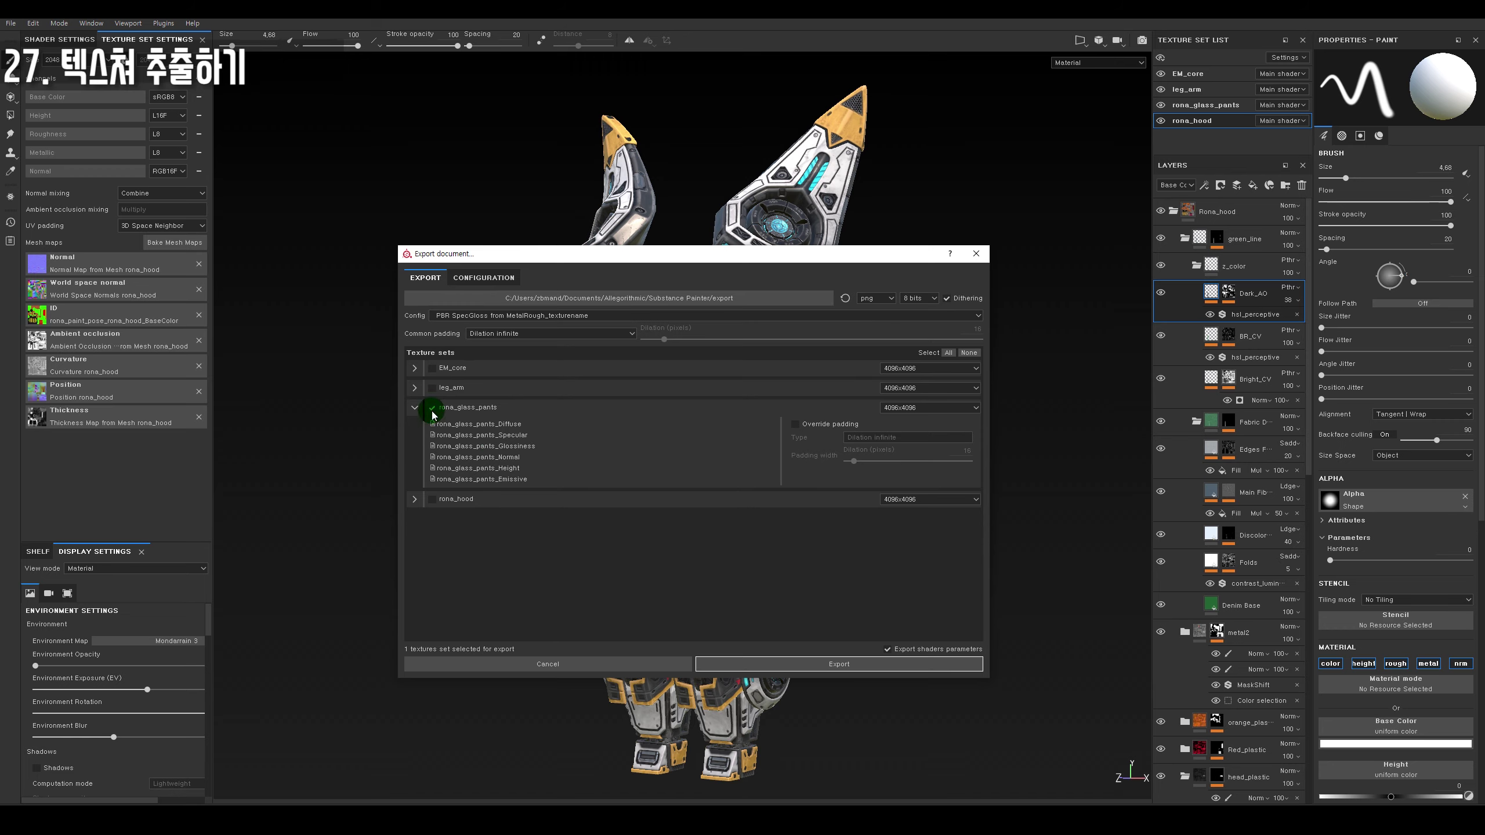
{"action": "left_click", "coordinate": [501, 280]}
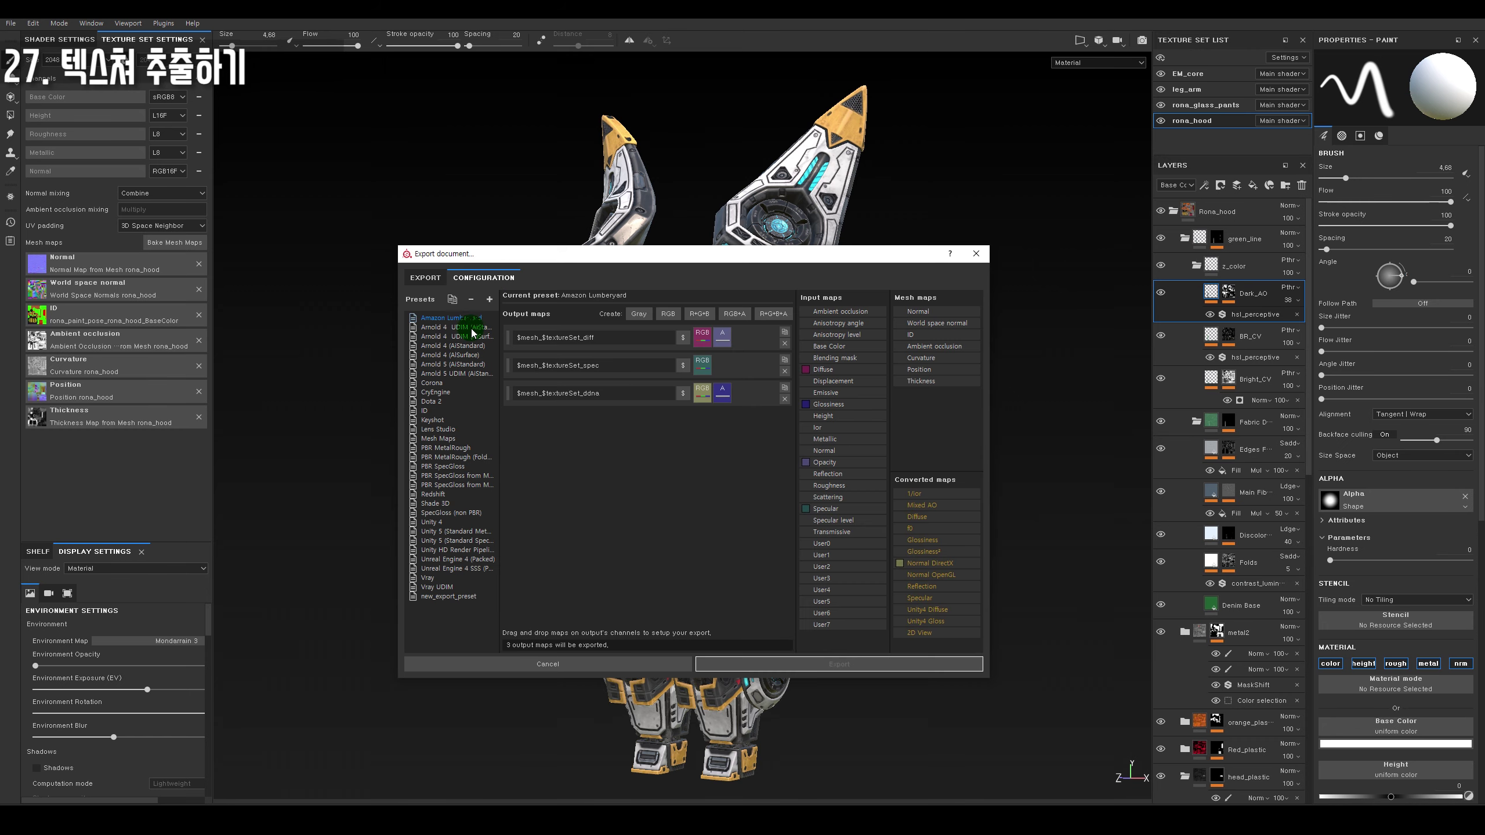
{"action": "left_click", "coordinate": [444, 494]}
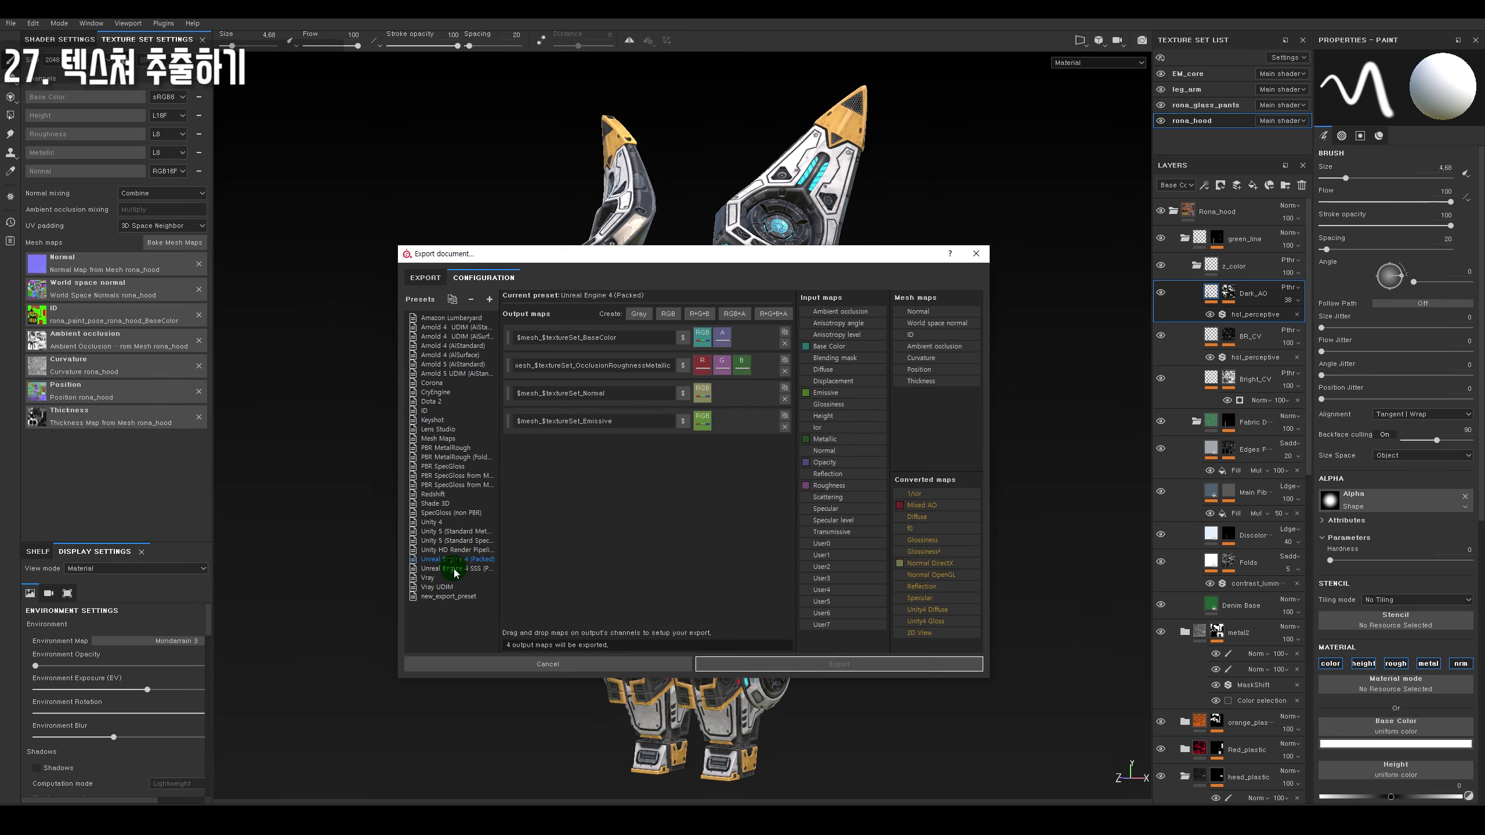
{"action": "left_click", "coordinate": [452, 438]}
{"action": "left_click", "coordinate": [449, 355]}
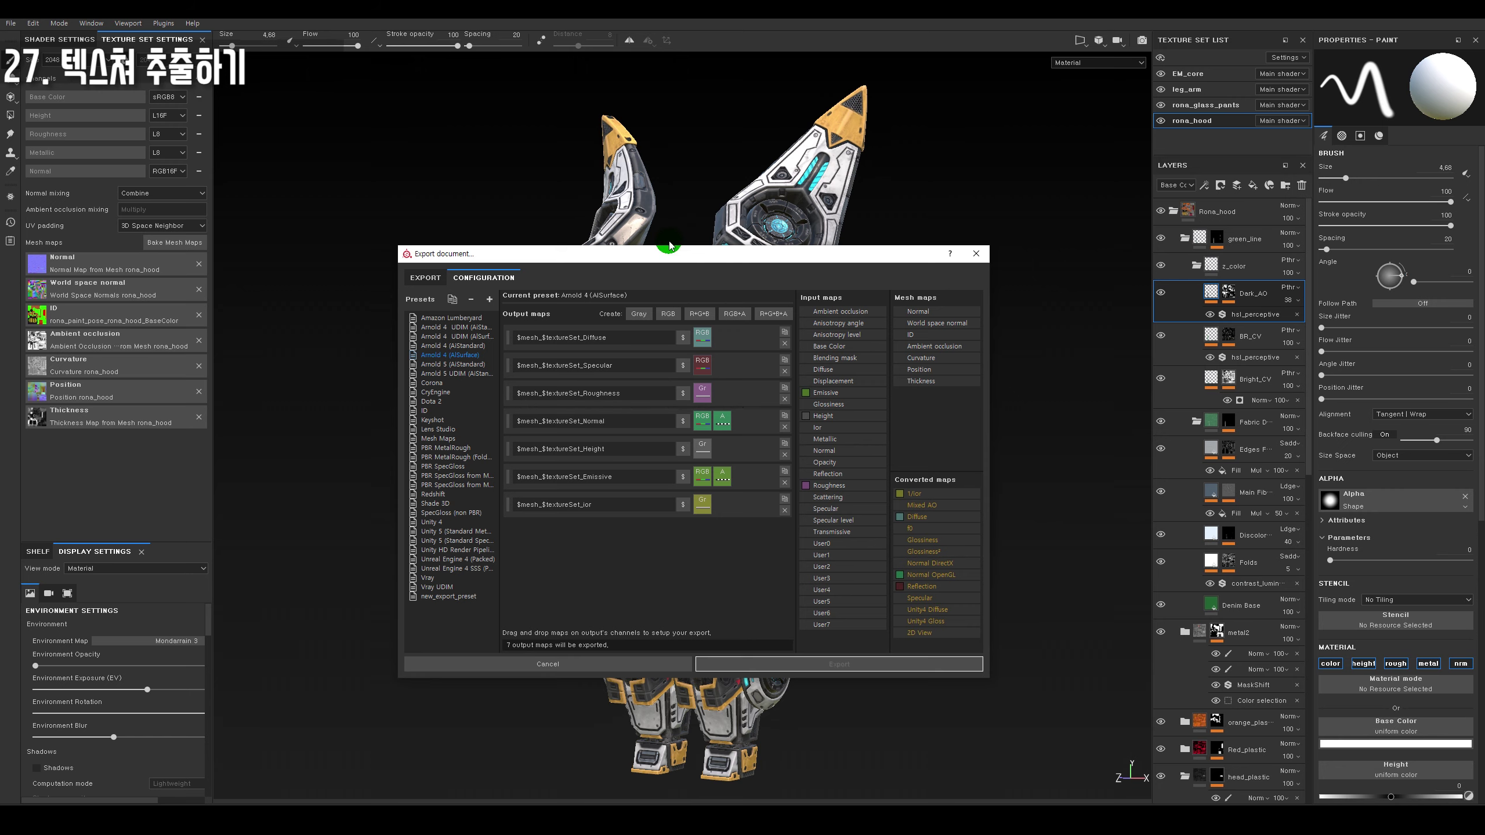
{"action": "left_click_drag", "start_coordinate": [681, 252], "coordinate": [714, 258]}
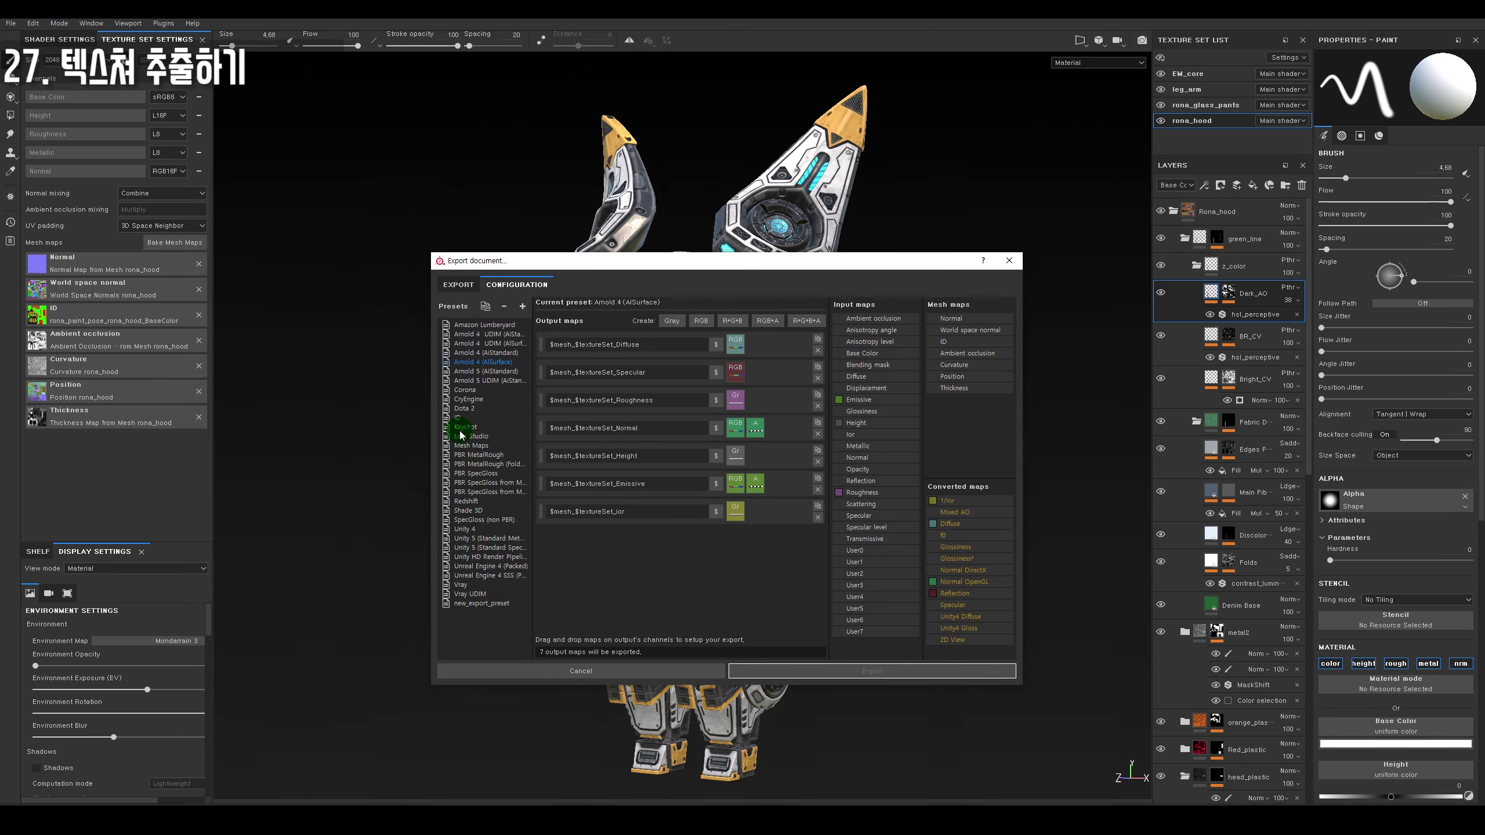
{"action": "left_click", "coordinate": [468, 455]}
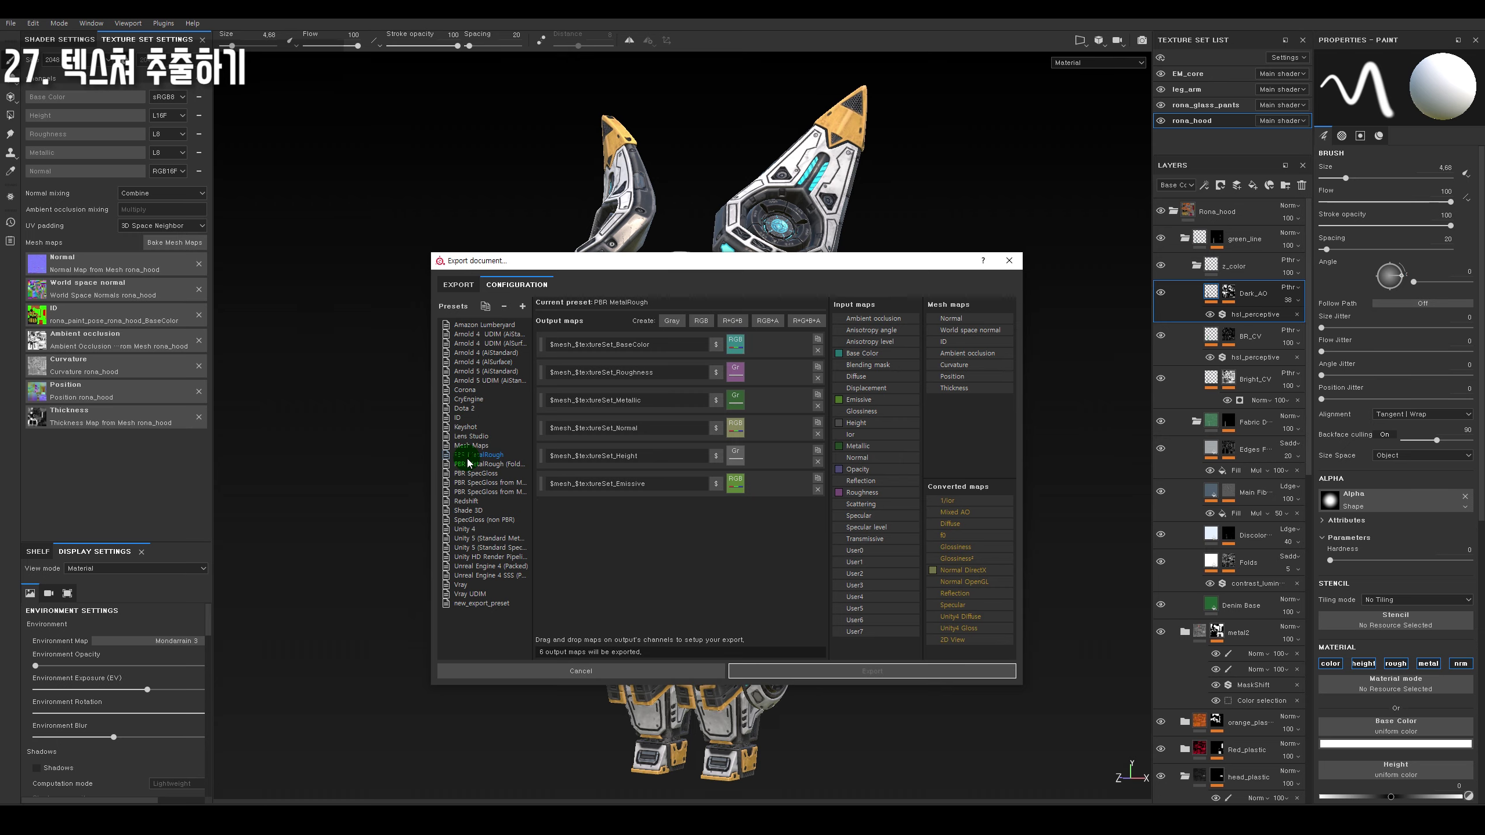
{"action": "left_click", "coordinate": [468, 492]}
{"action": "left_click", "coordinate": [459, 285]}
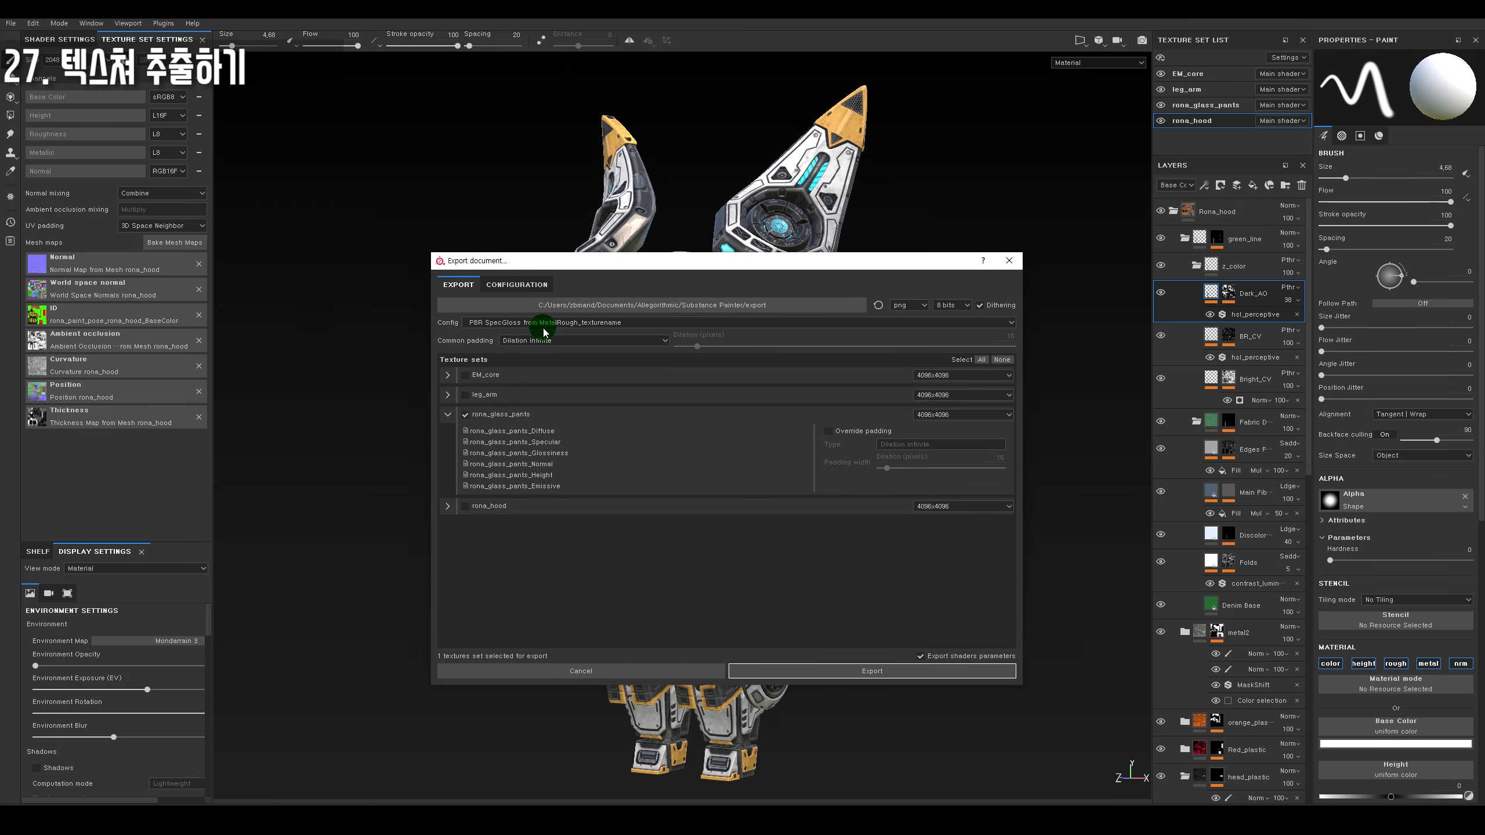
{"action": "left_click", "coordinate": [517, 284]}
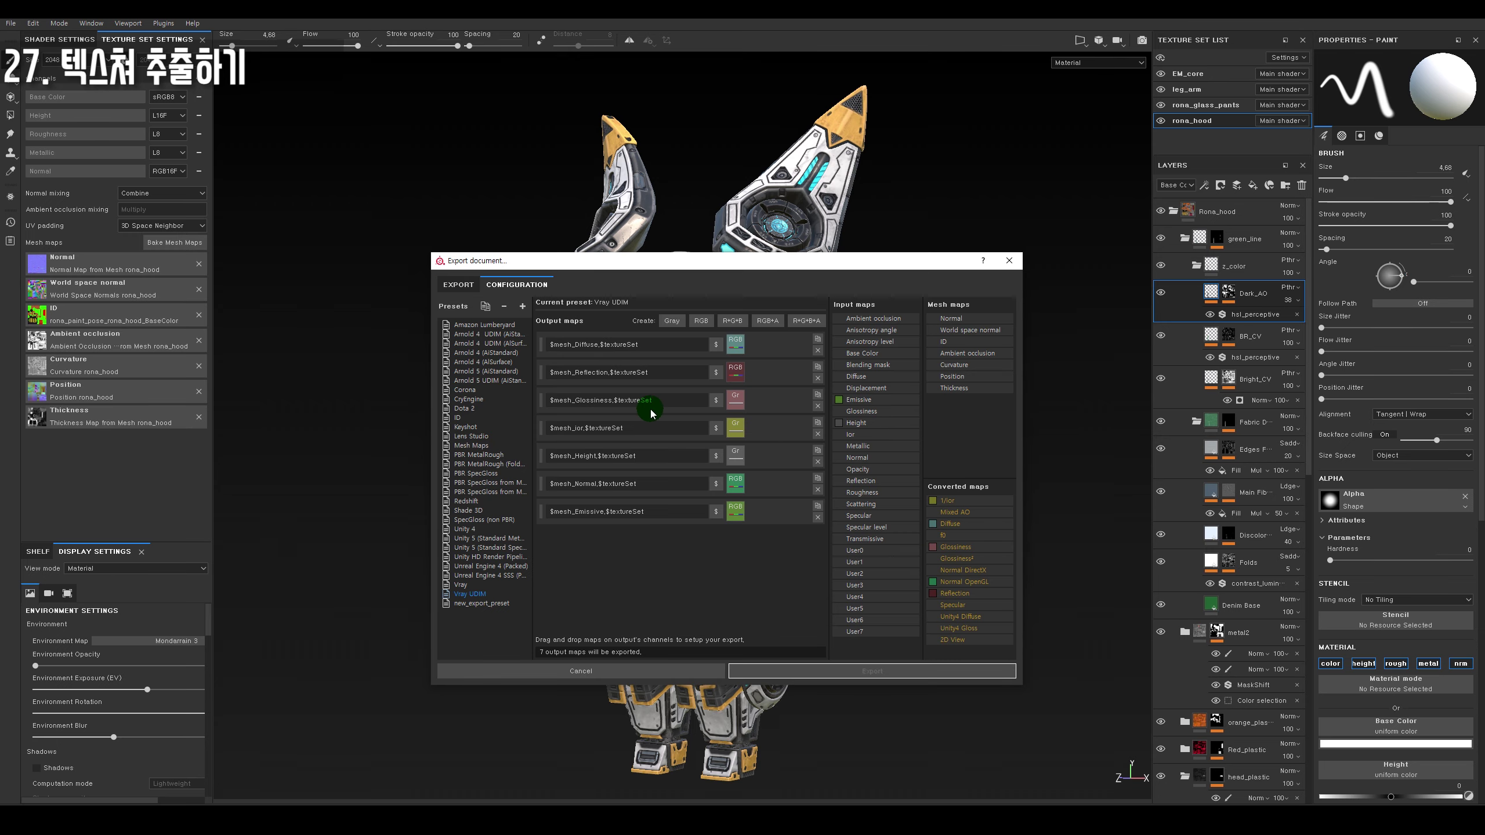
{"action": "left_click", "coordinate": [460, 286]}
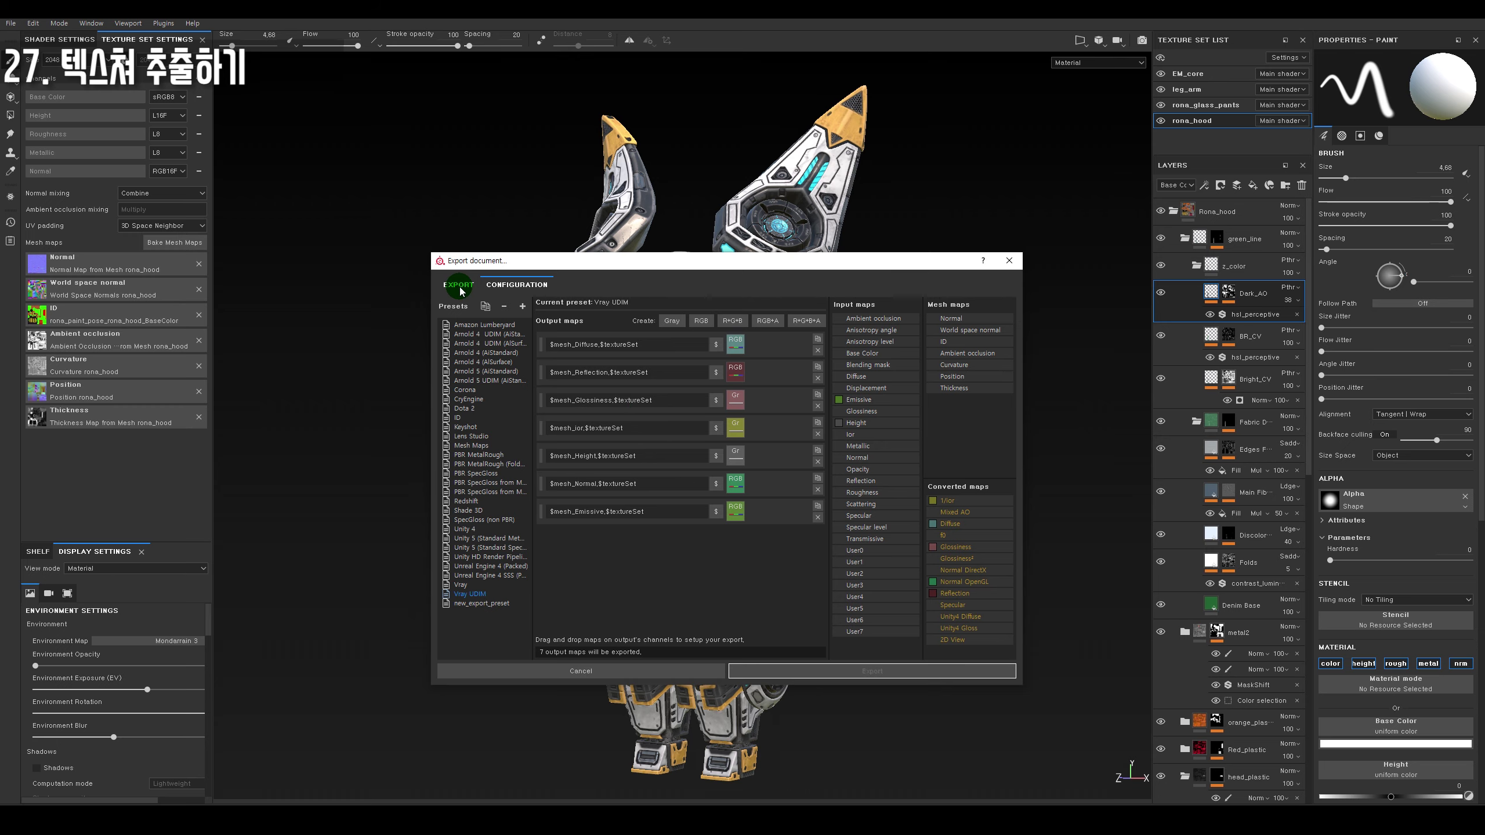
{"action": "left_click", "coordinate": [460, 286]}
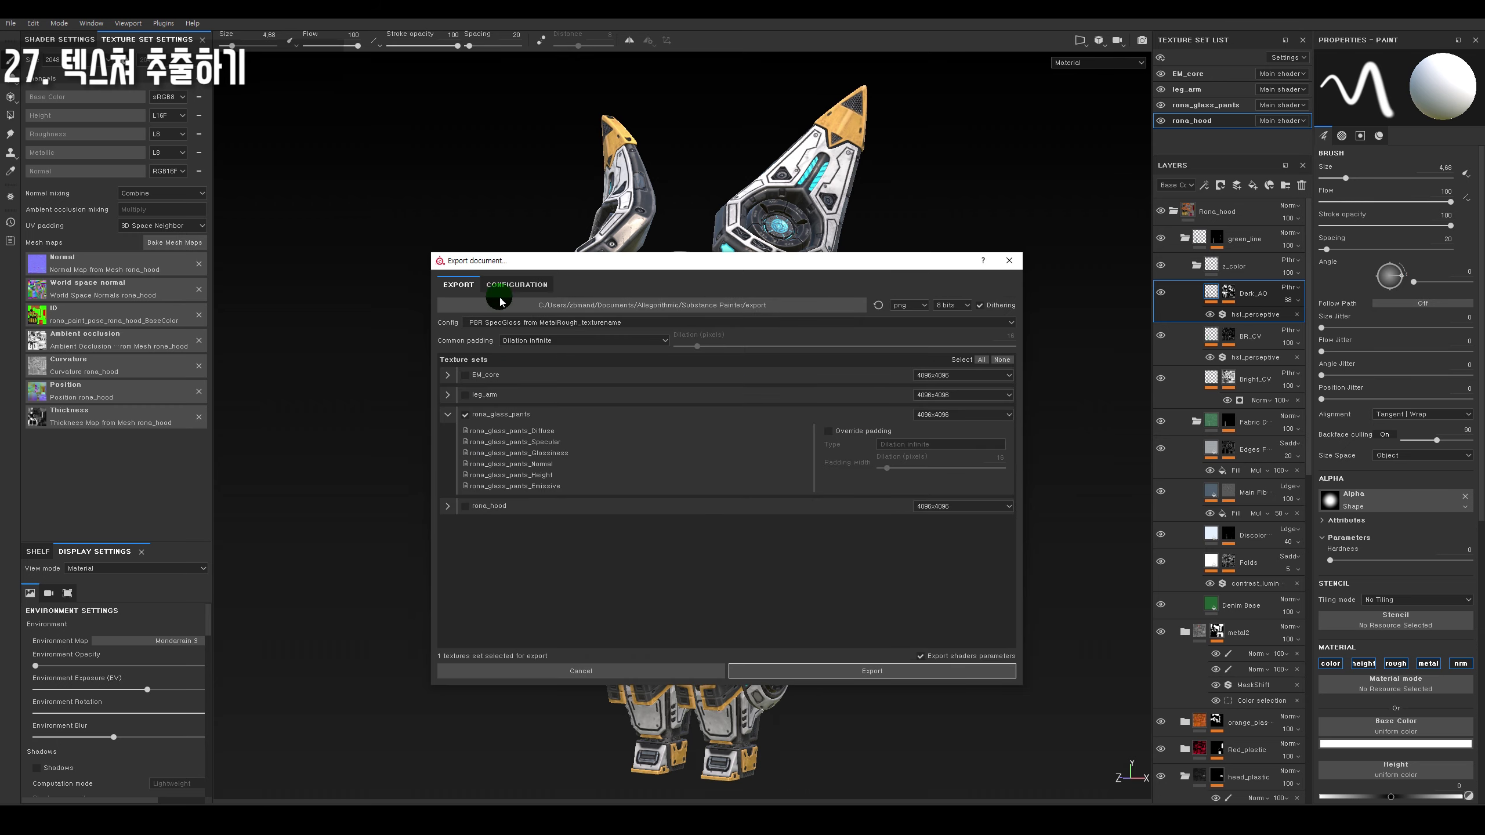
Review the export preset list and keep the current SpecGloss config.
{"action": "left_click", "coordinate": [582, 323]}
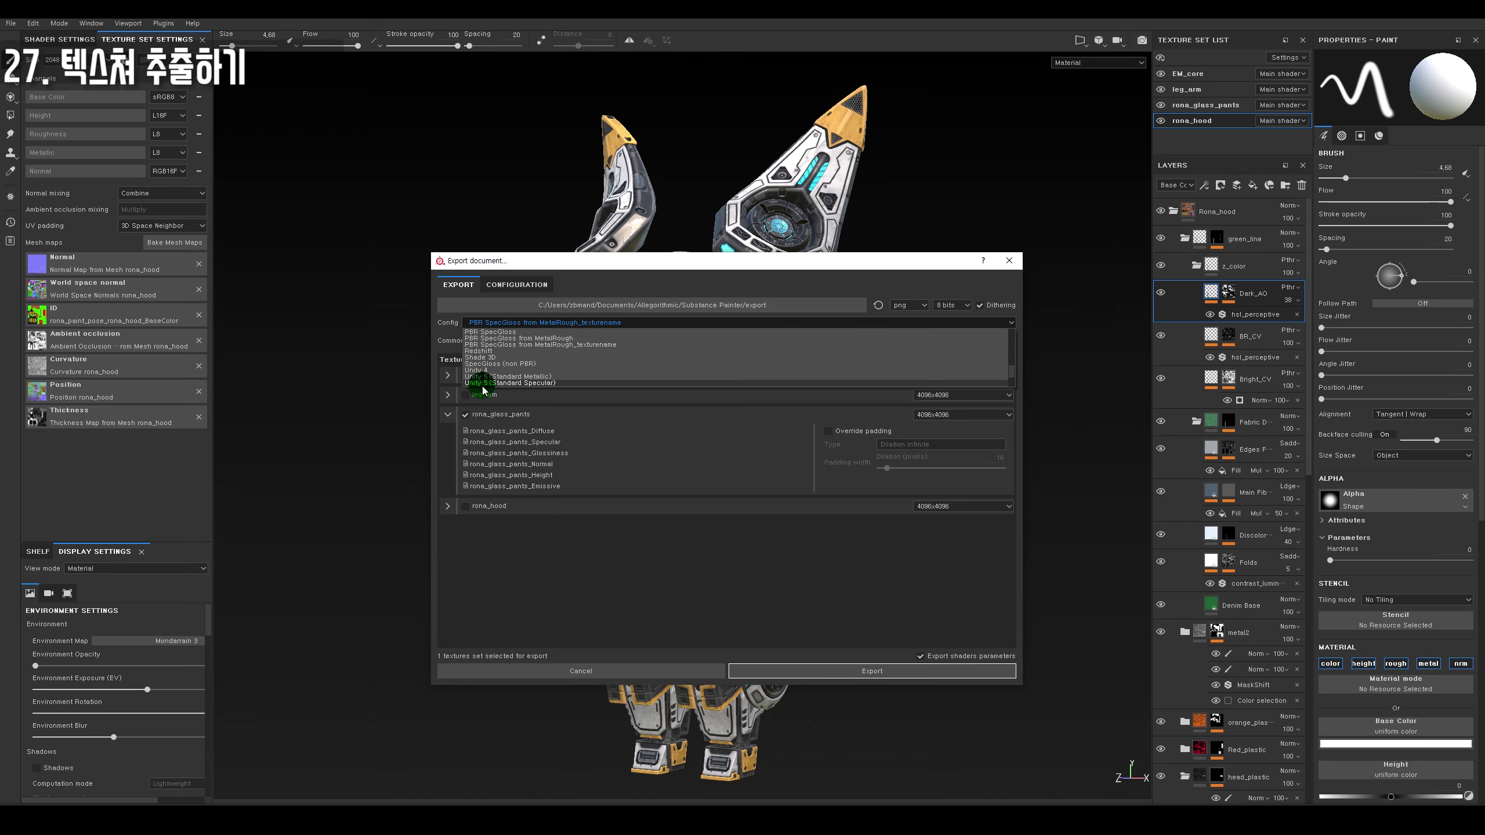
{"action": "scroll", "coordinate": [494, 358], "scroll_direction": "up", "scroll_amount": 1}
{"action": "scroll", "coordinate": [492, 354], "scroll_direction": "up", "scroll_amount": 2}
{"action": "scroll", "coordinate": [514, 358], "scroll_direction": "up", "scroll_amount": 1}
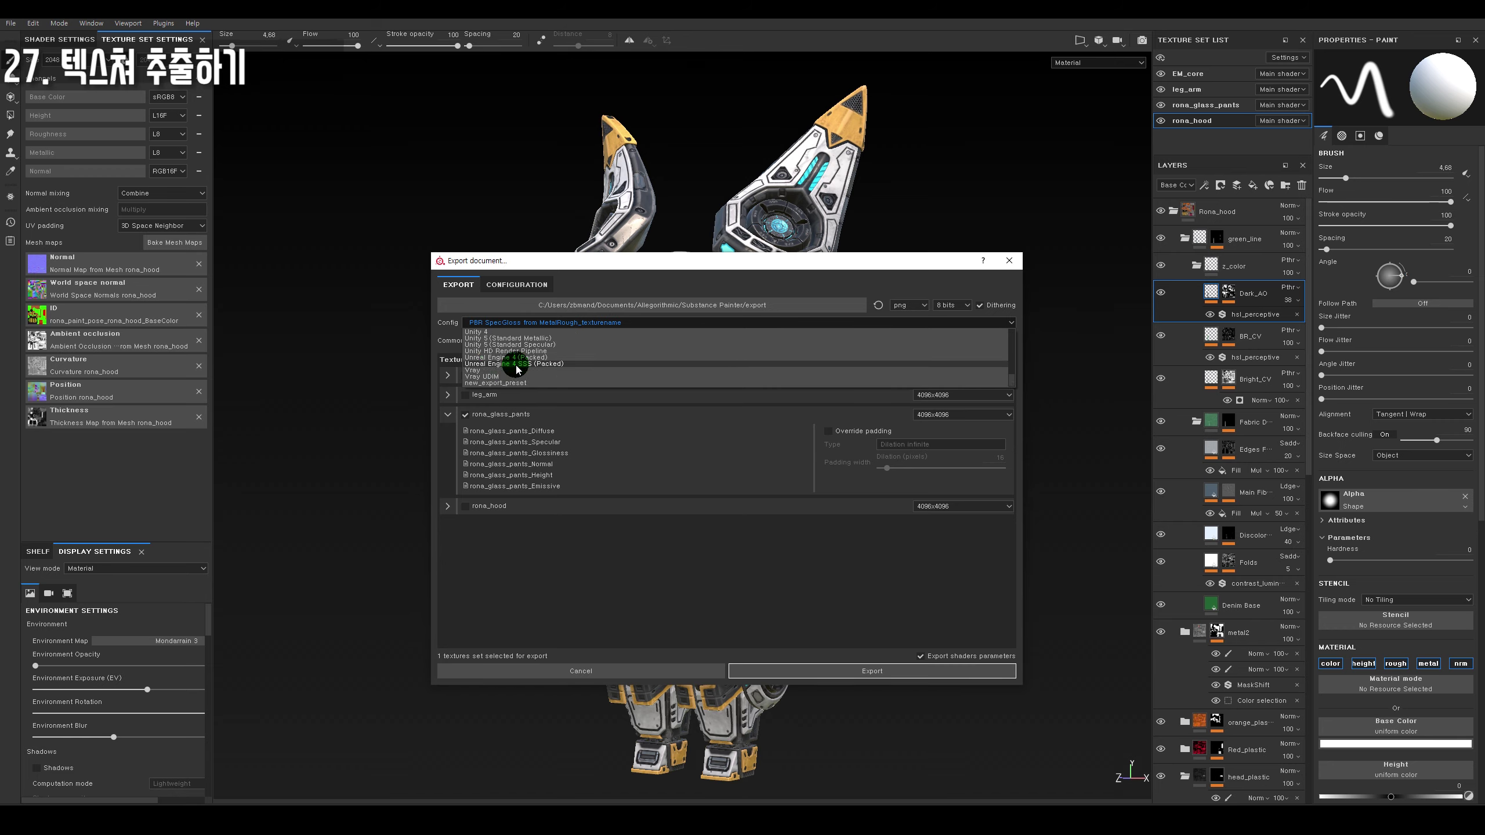
{"action": "scroll", "coordinate": [517, 355], "scroll_direction": "up", "scroll_amount": 1}
{"action": "scroll", "coordinate": [526, 345], "scroll_direction": "up", "scroll_amount": 1}
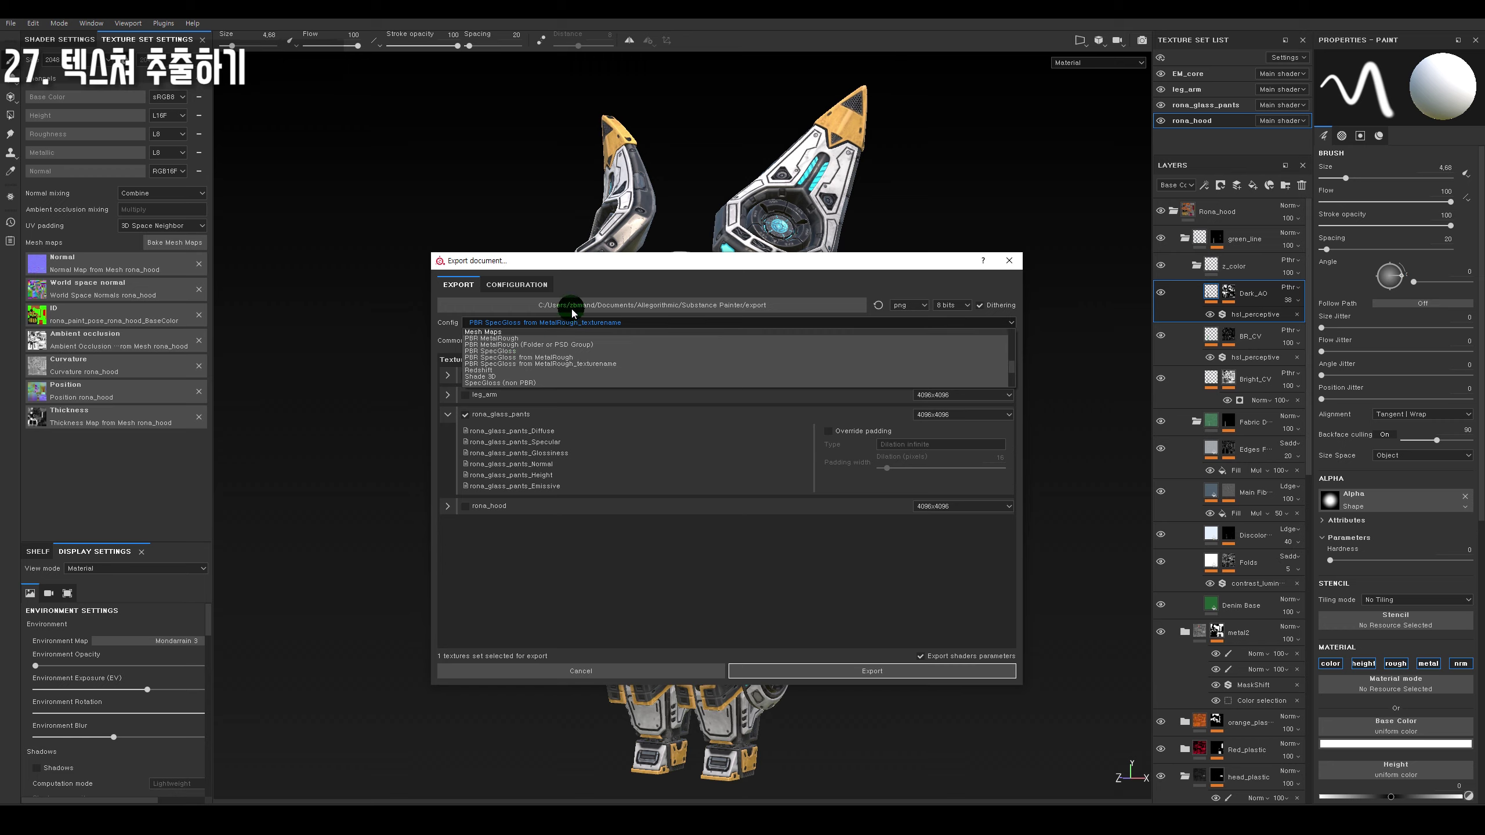
{"action": "left_click", "coordinate": [595, 258]}
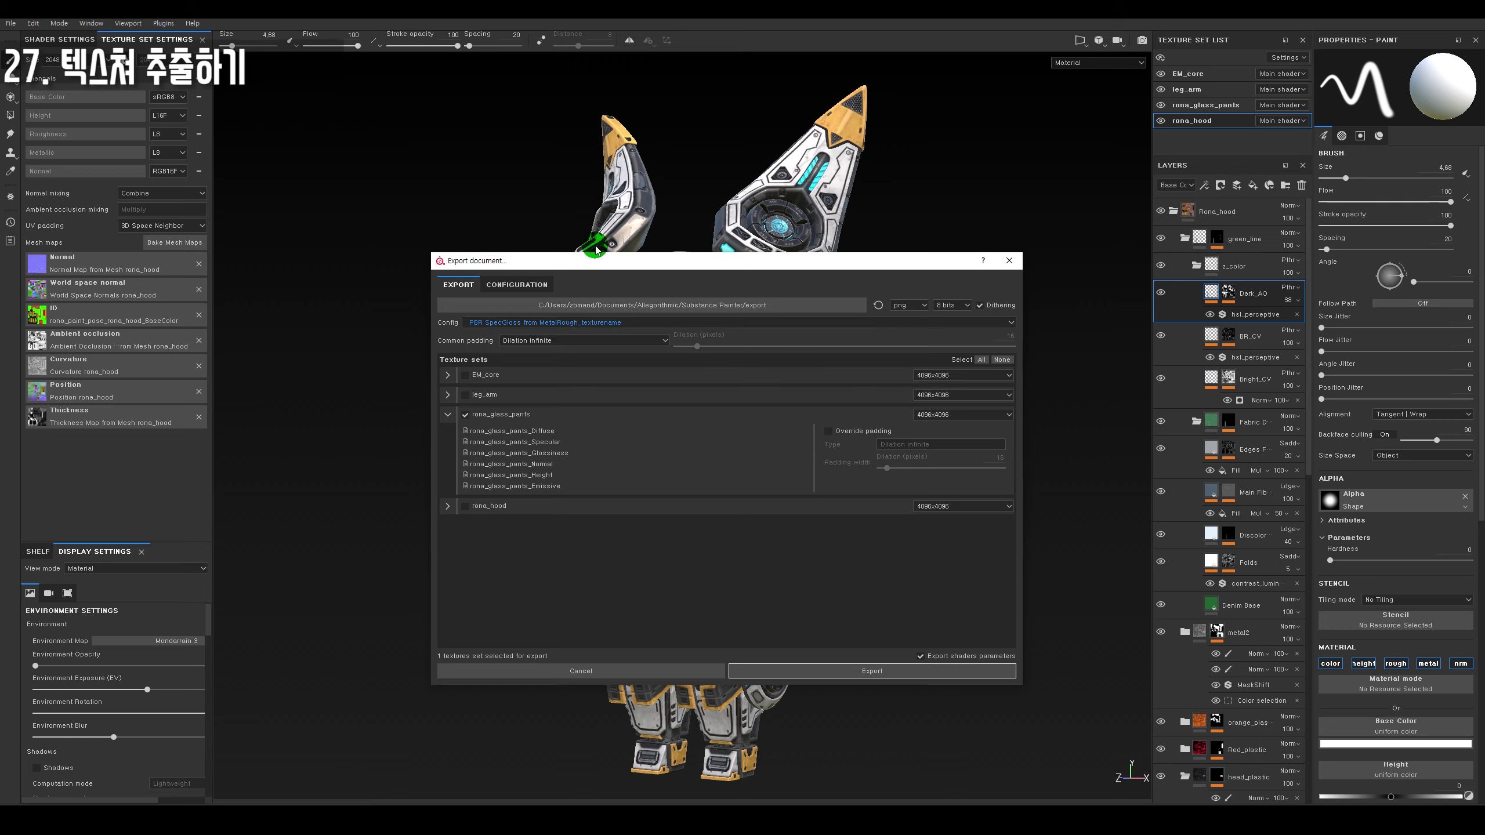
Tick EM_core, leg_arm and rona_hood for export and expand each set's outputs.
{"action": "left_click", "coordinate": [465, 375]}
{"action": "left_click", "coordinate": [464, 395]}
{"action": "left_click", "coordinate": [464, 507]}
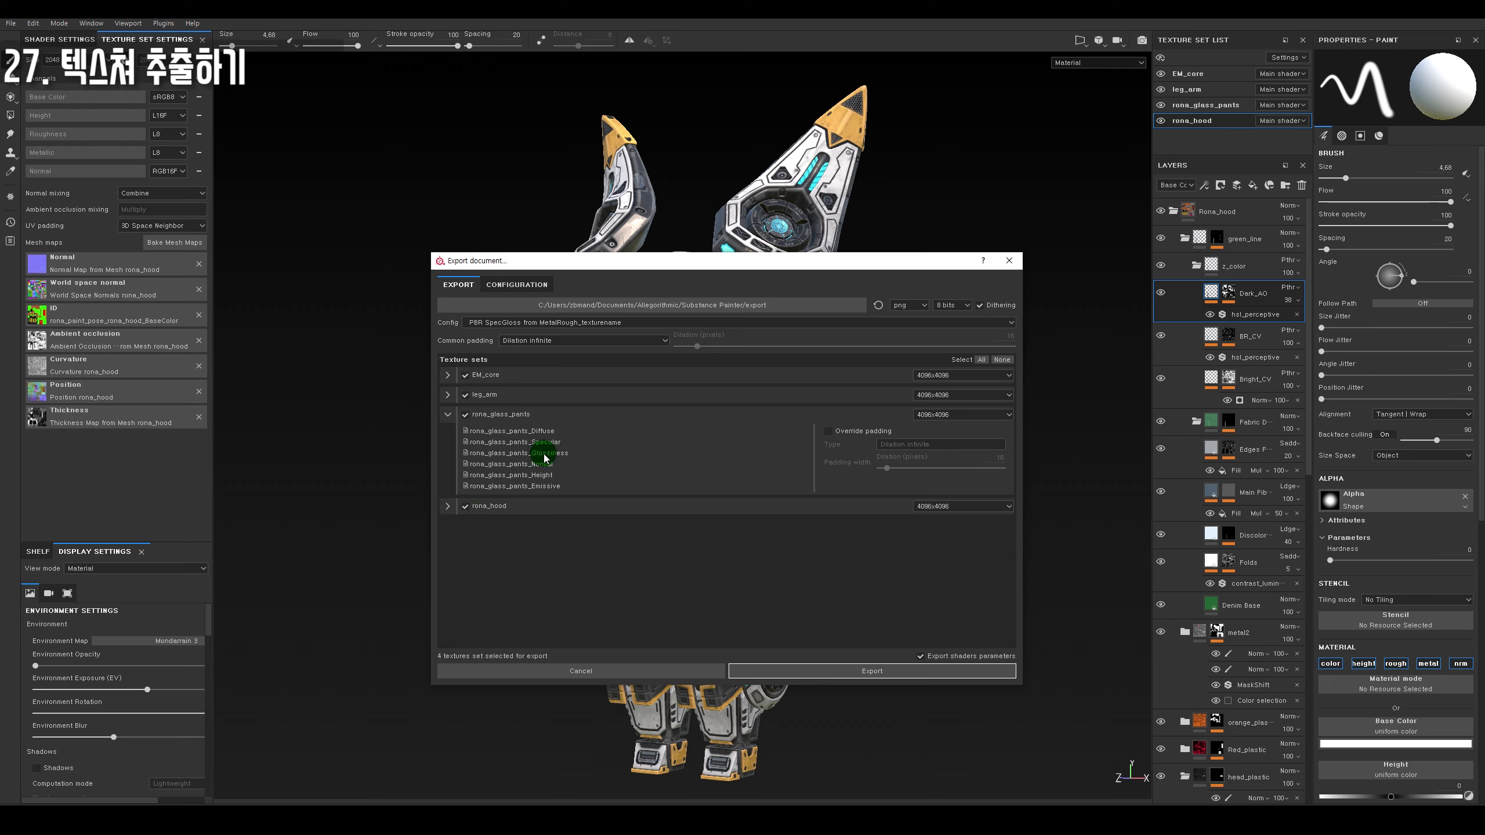
{"action": "left_click", "coordinate": [448, 395]}
{"action": "scroll", "coordinate": [468, 637], "scroll_direction": "down", "scroll_amount": 3}
{"action": "left_click", "coordinate": [448, 566]}
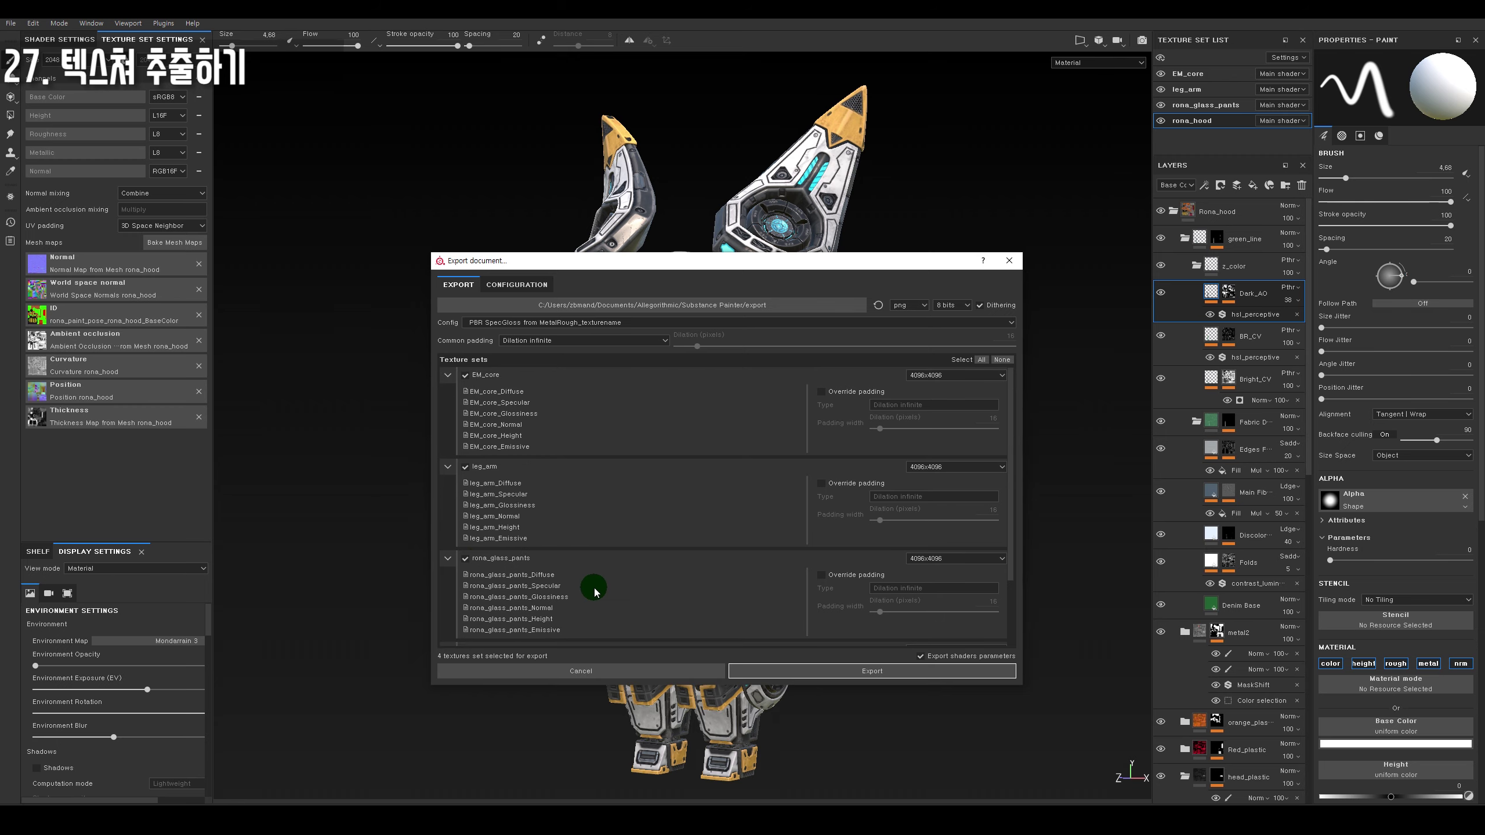
{"action": "left_click_drag", "start_coordinate": [716, 259], "coordinate": [656, 164]}
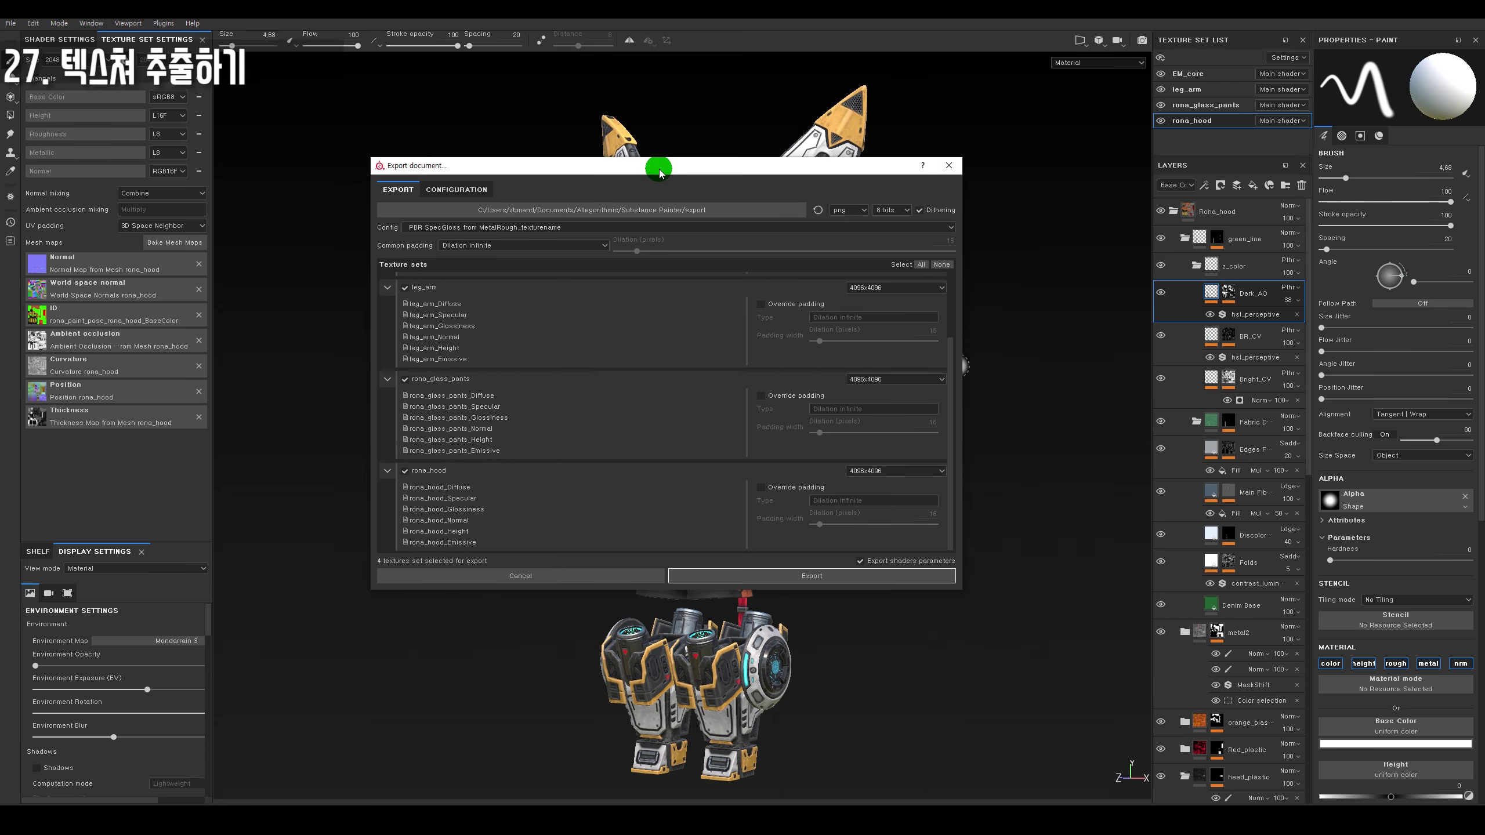